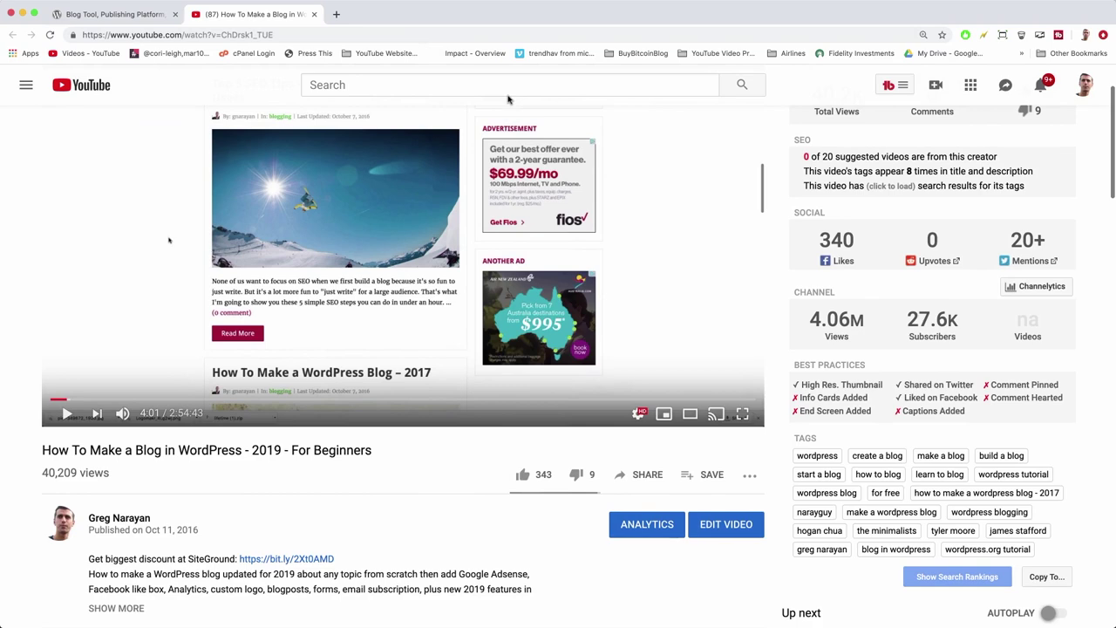
Open the bit.ly SiteGround discount link from the YouTube video description
scroll(508, 99, down, 2)
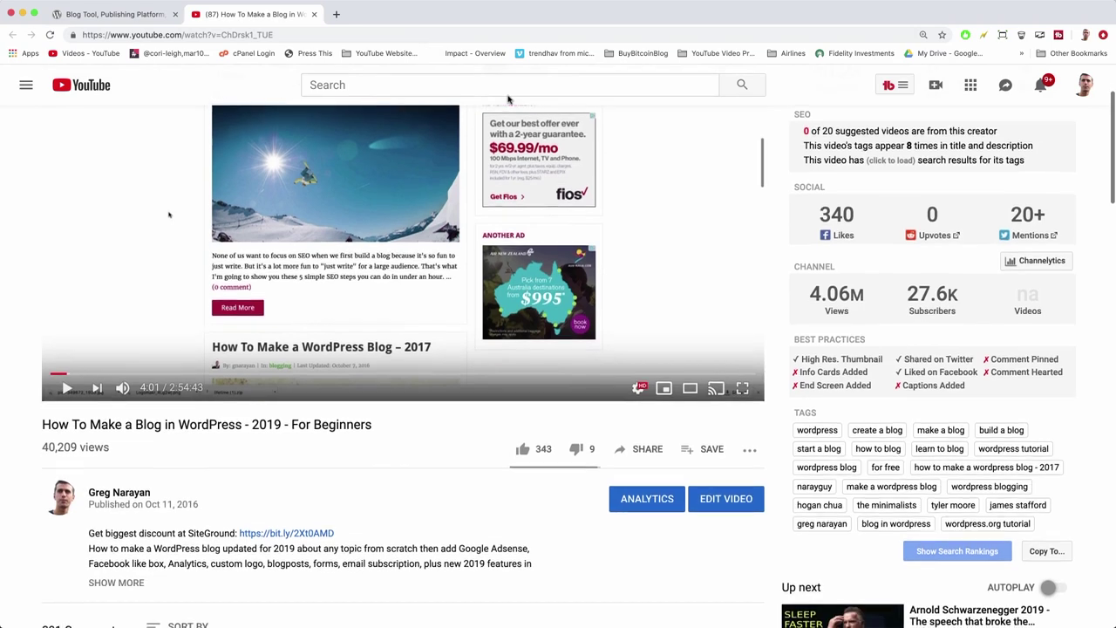
scroll(174, 465, down, 1)
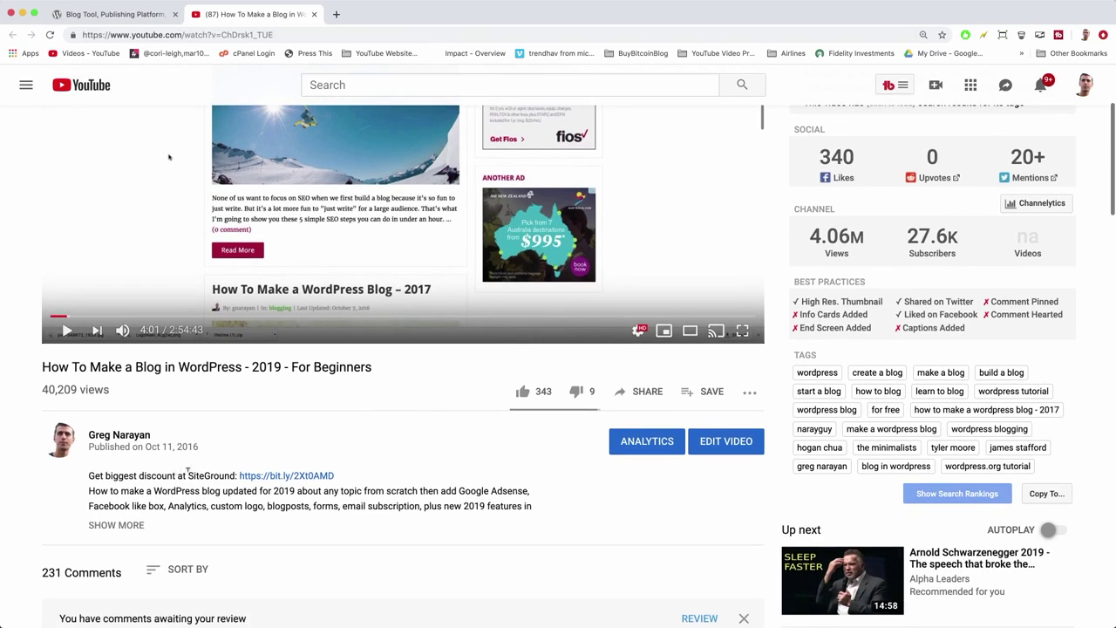
click(313, 479)
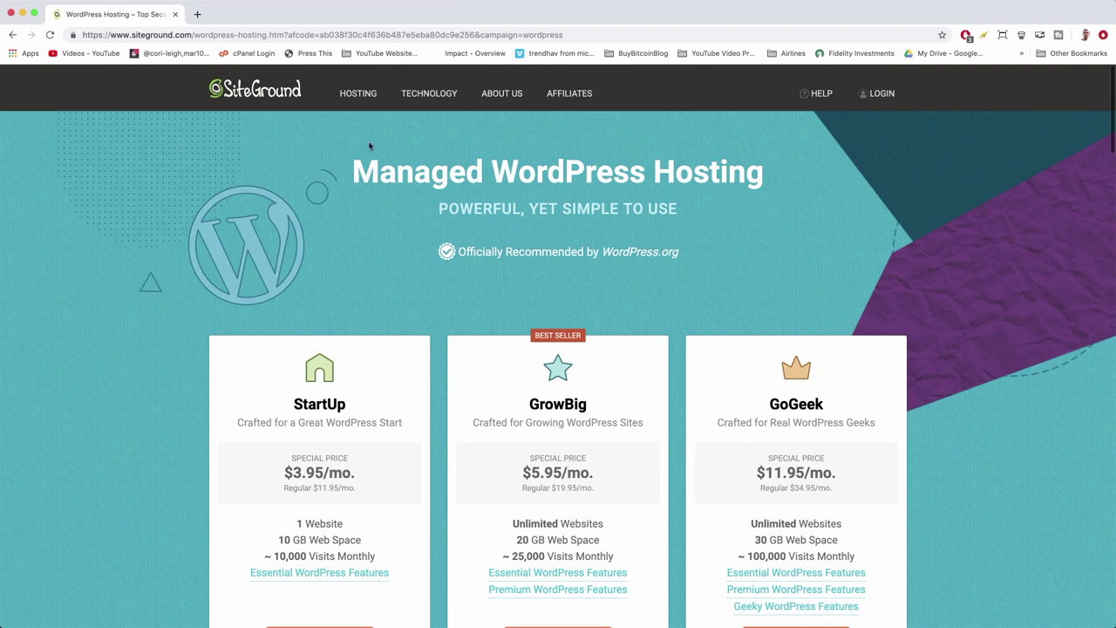
Review the Managed WordPress Hosting heading and the pricing cards for each plan
drag(354, 166, 772, 197)
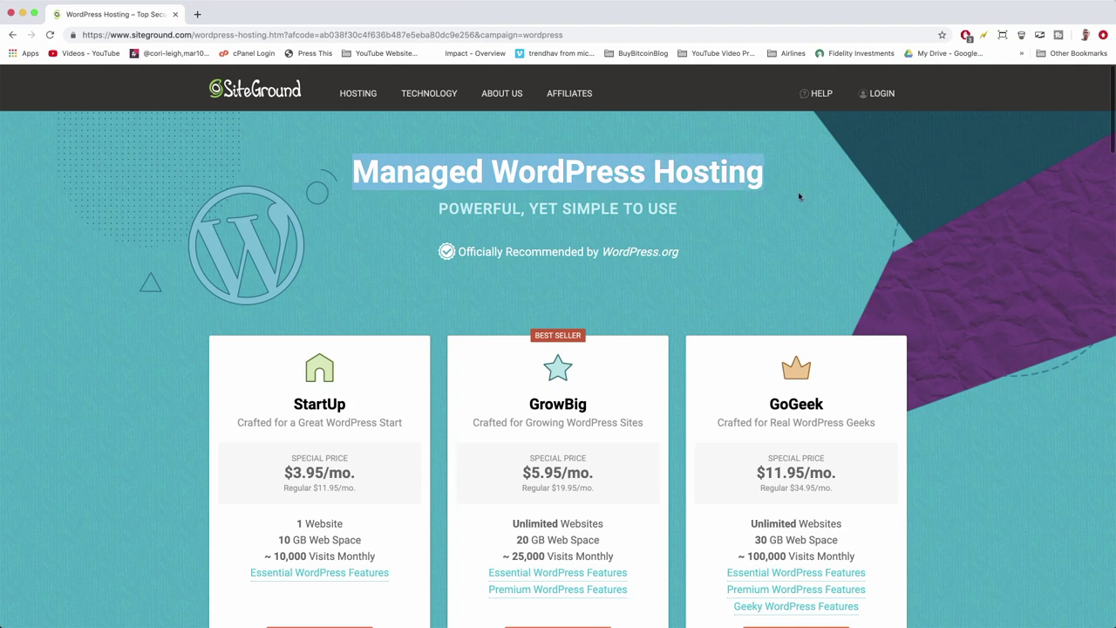
click(799, 197)
mouse_move(353, 93)
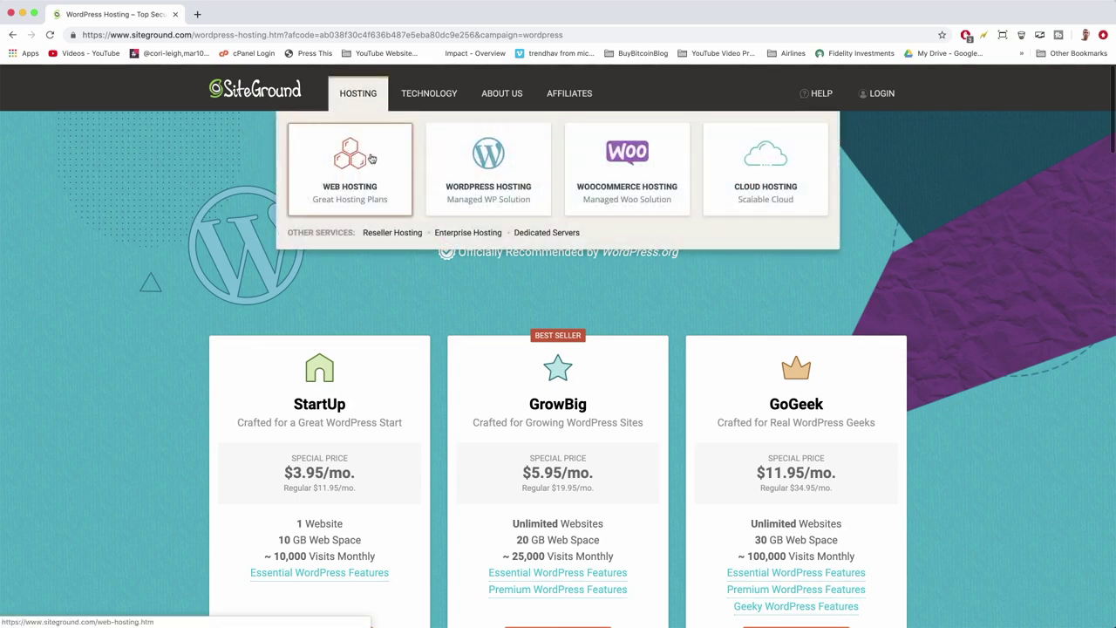
scroll(523, 365, down, 2)
scroll(523, 364, down, 1)
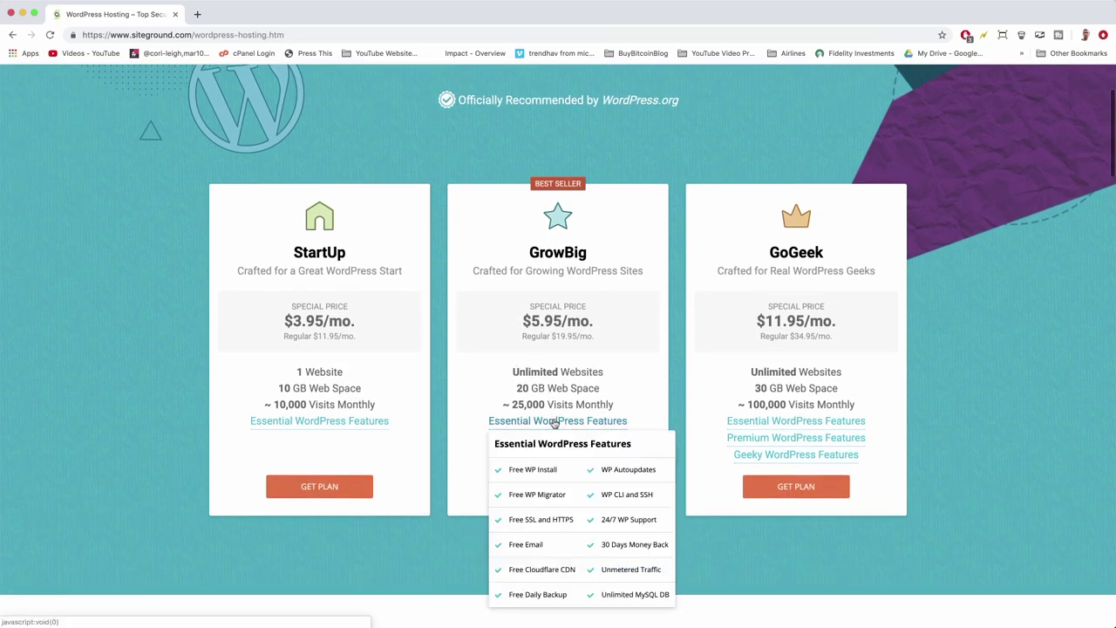
mouse_move(362, 423)
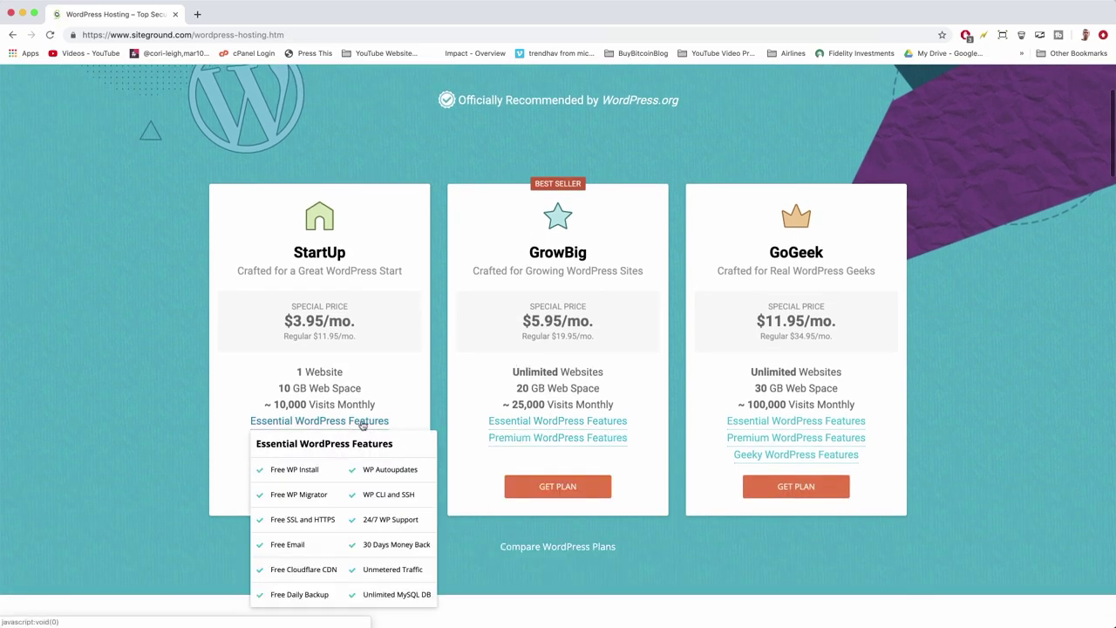
mouse_move(762, 423)
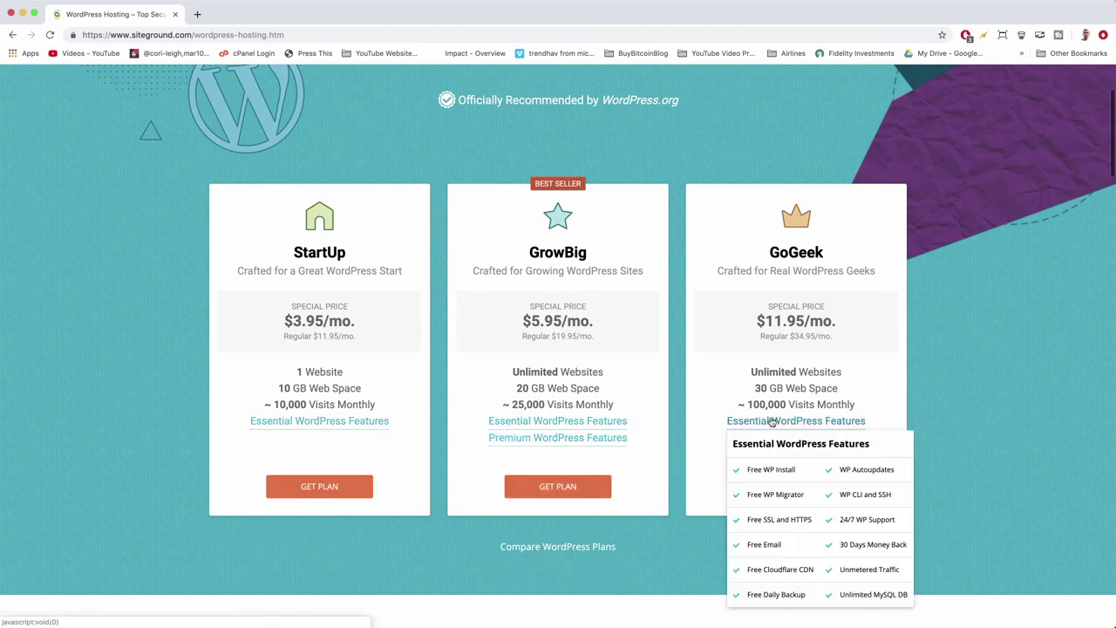
Compare the plan features, then start an order for the StartUp plan
scroll(655, 162, up, 3)
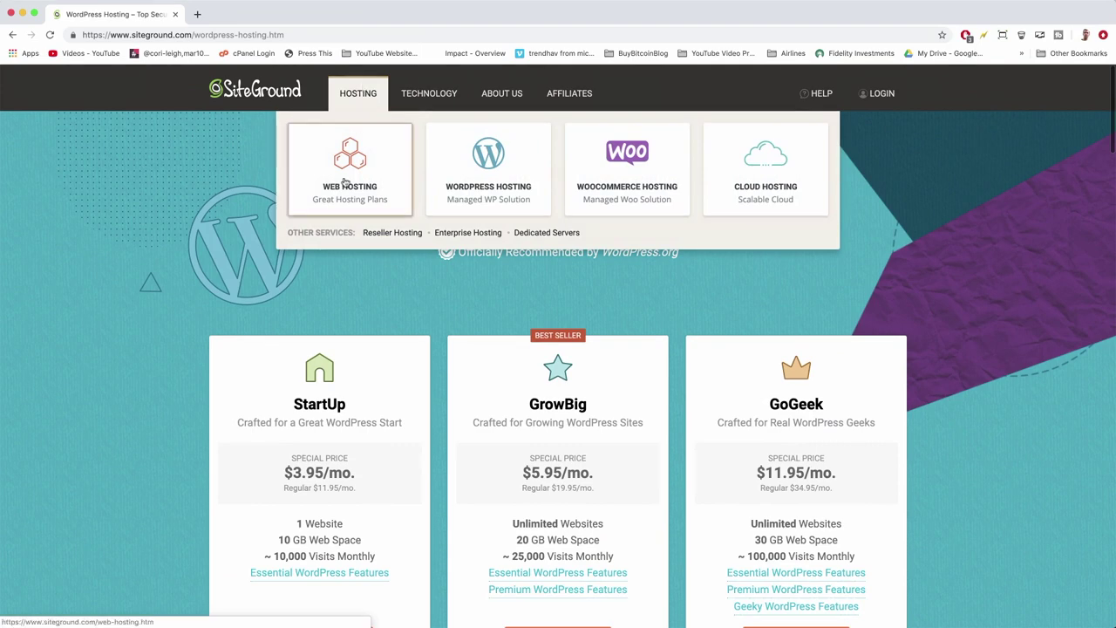
scroll(535, 284, down, 3)
scroll(527, 281, up, 3)
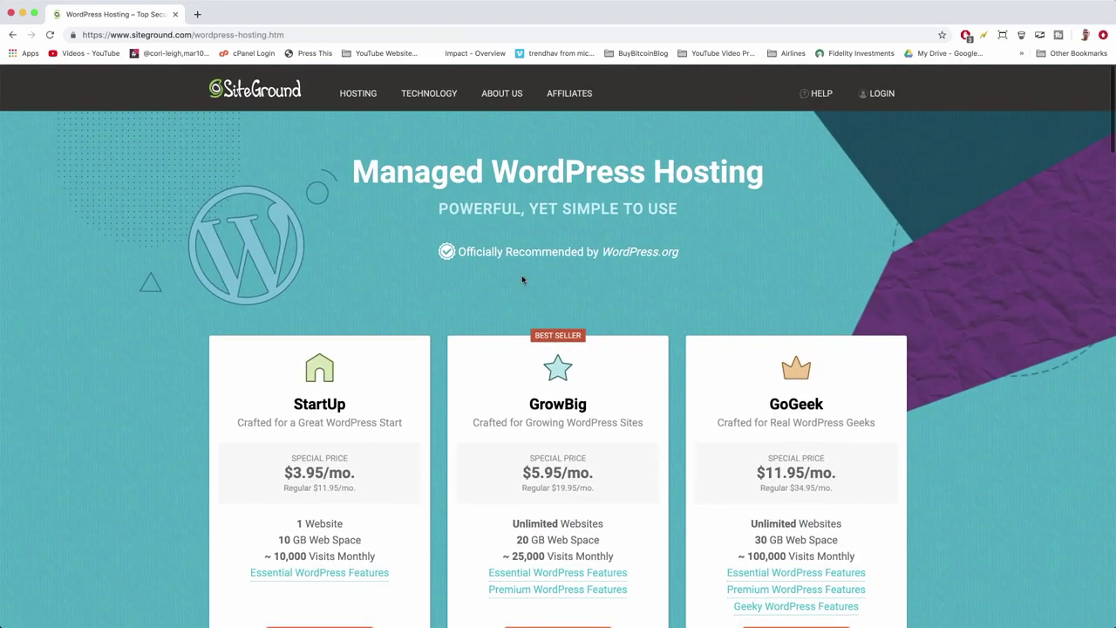
scroll(454, 285, down, 1)
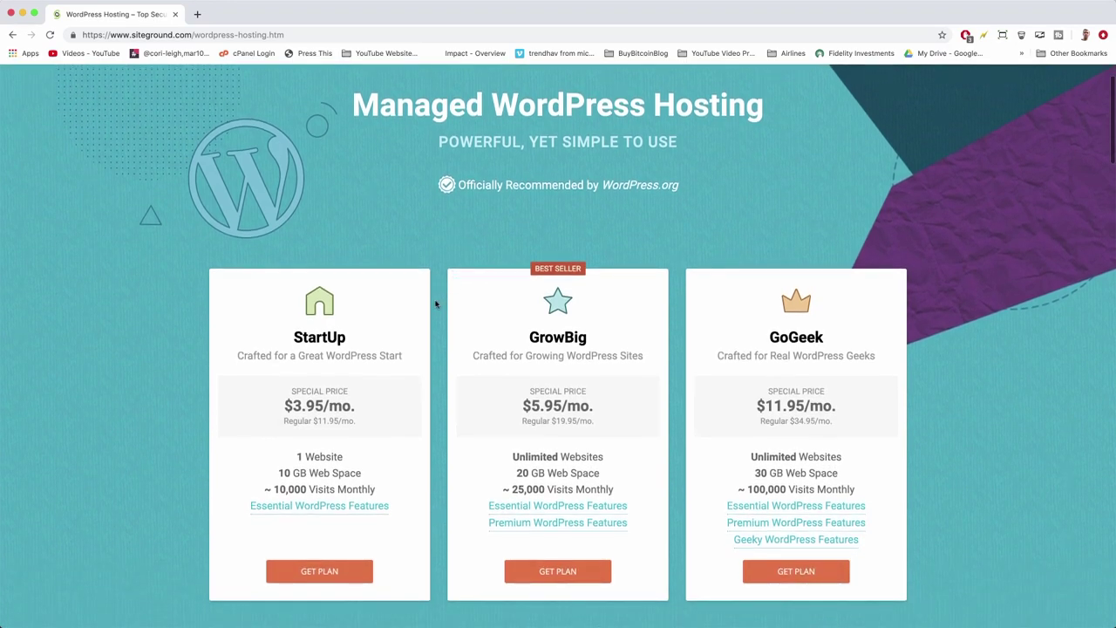
scroll(436, 304, down, 2)
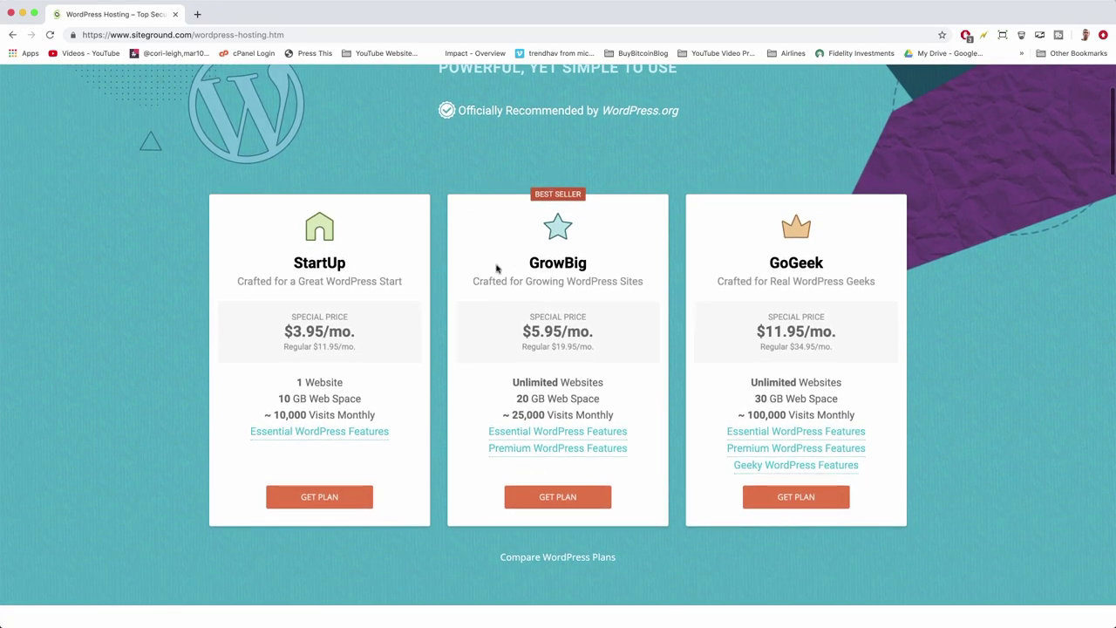
scroll(437, 287, down, 1)
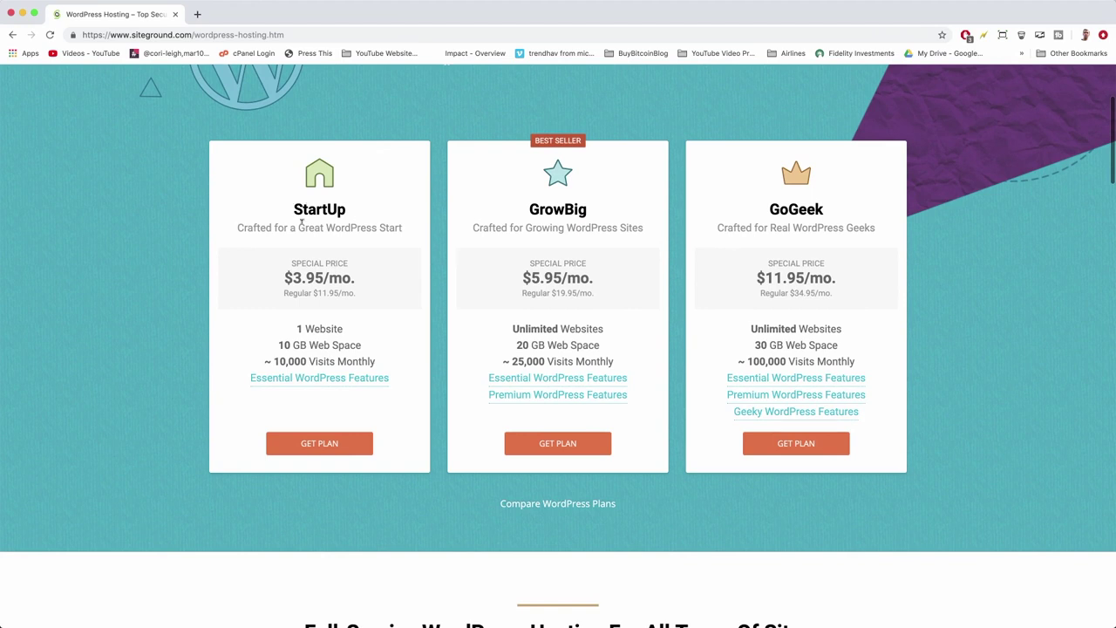
scroll(375, 277, down, 1)
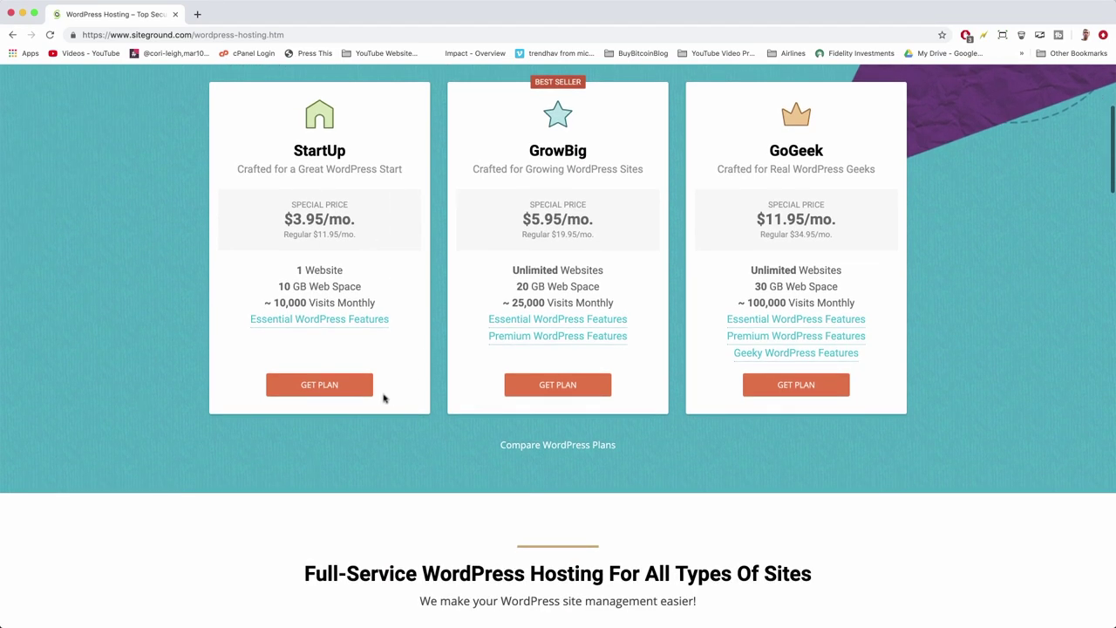
click(351, 387)
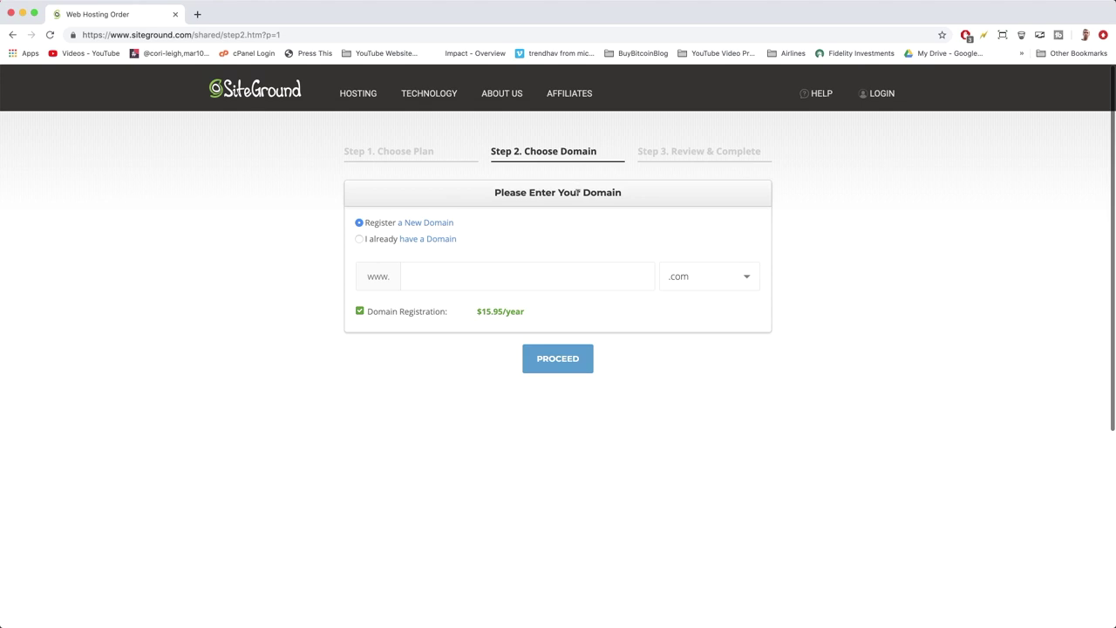
Try the existing-domain option with an example domain, then clear it
click(359, 223)
click(358, 240)
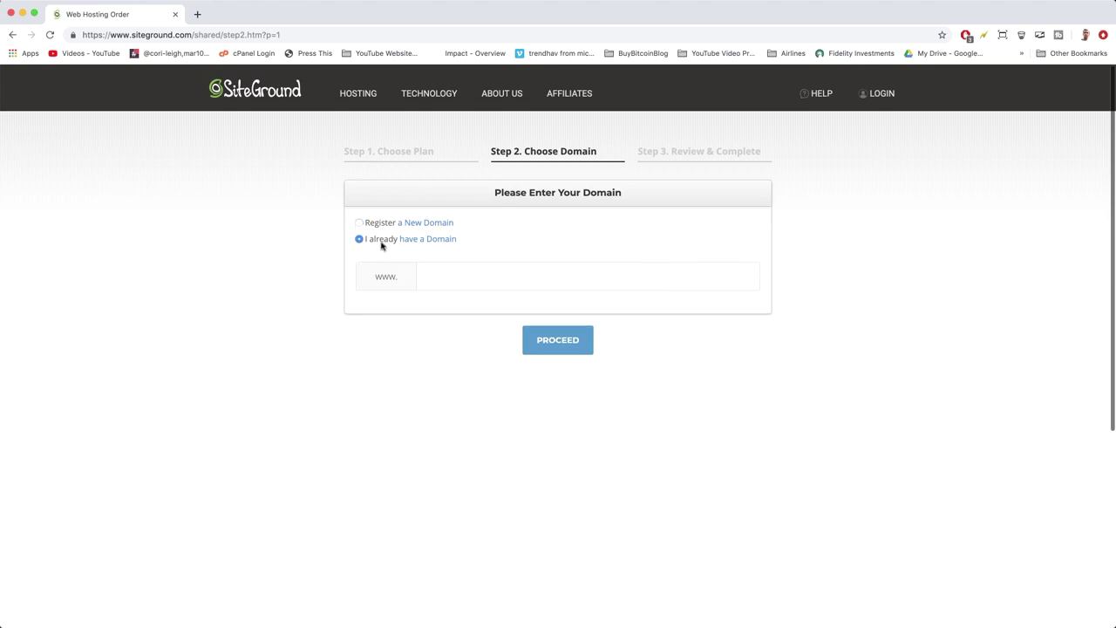
click(453, 275)
key(super+v)
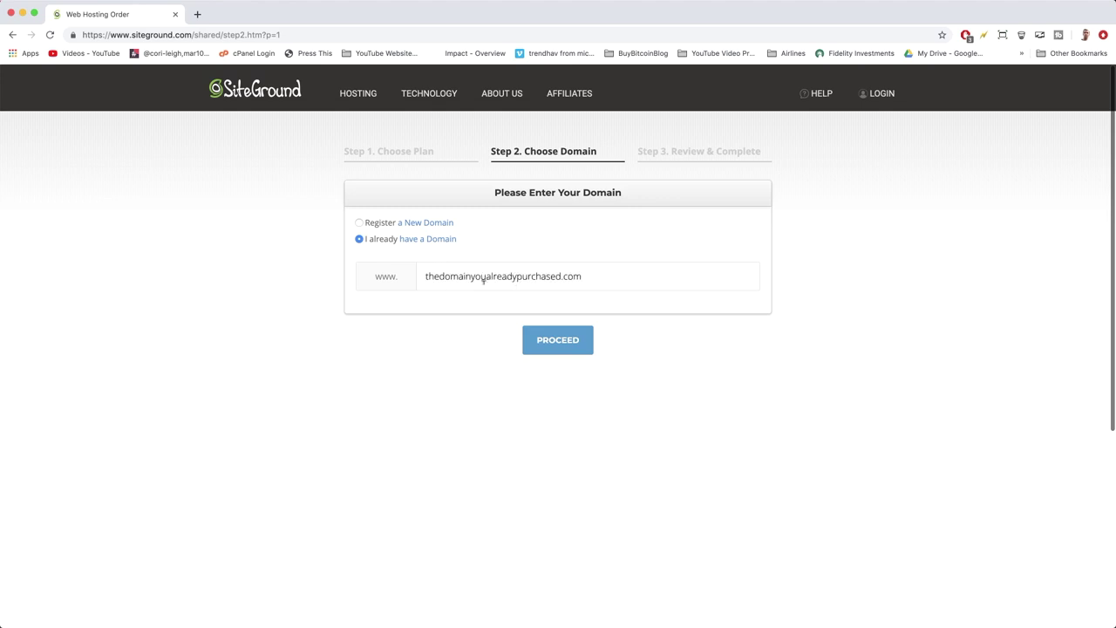
key(super+a)
key(BackSpace)
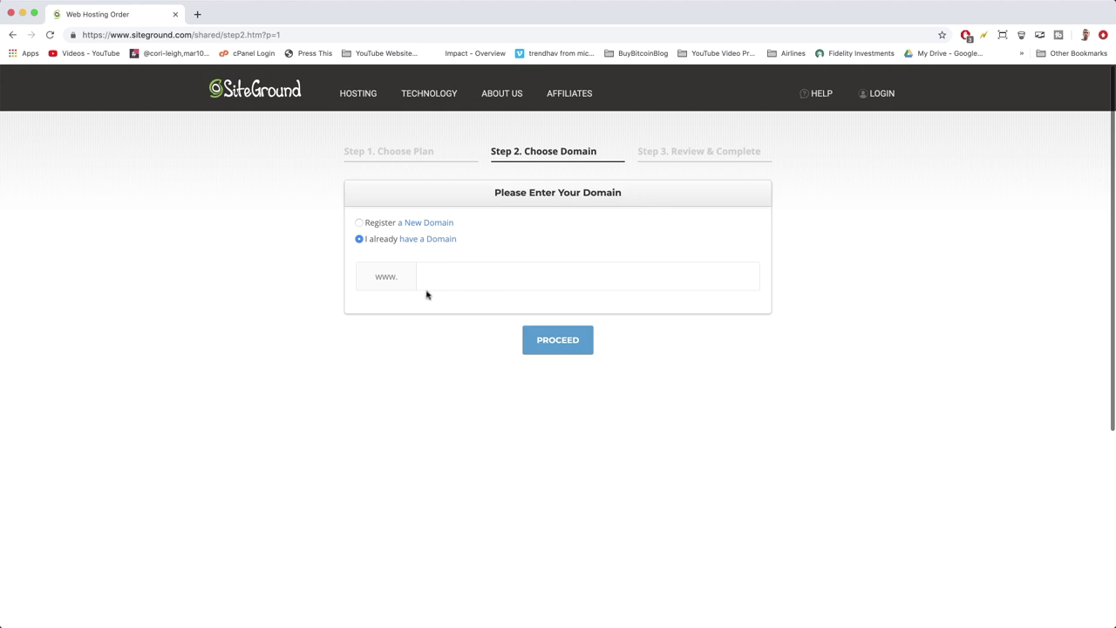
Register the new domain sitegroundwebsitewpguide.com with .com and proceed to Review & Complete
click(359, 224)
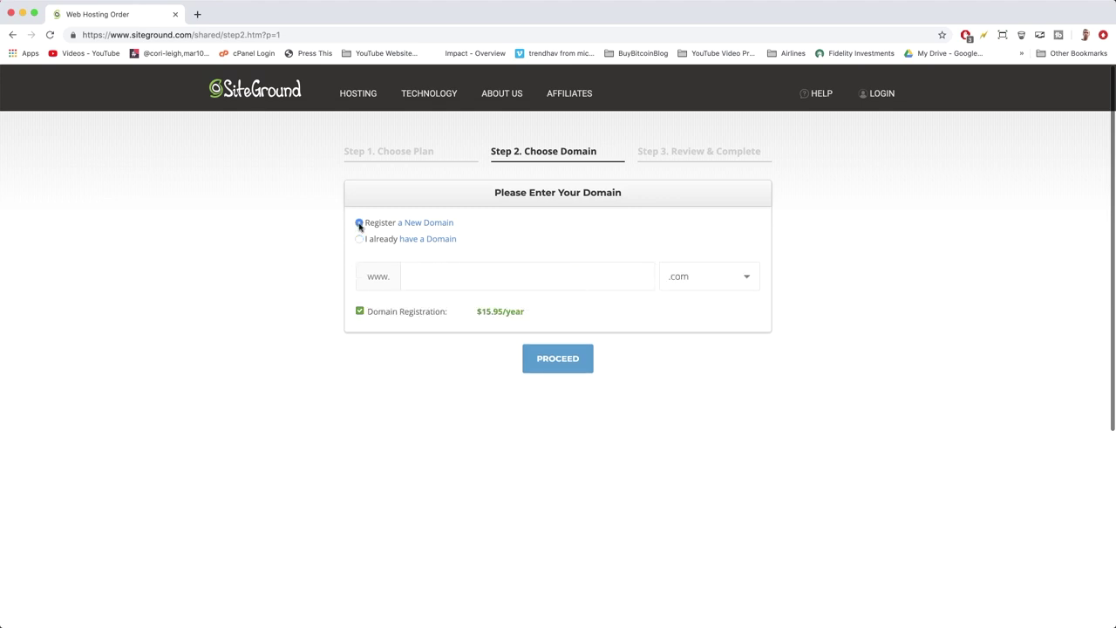
click(446, 273)
text(sitegroundwebsitewpguide)
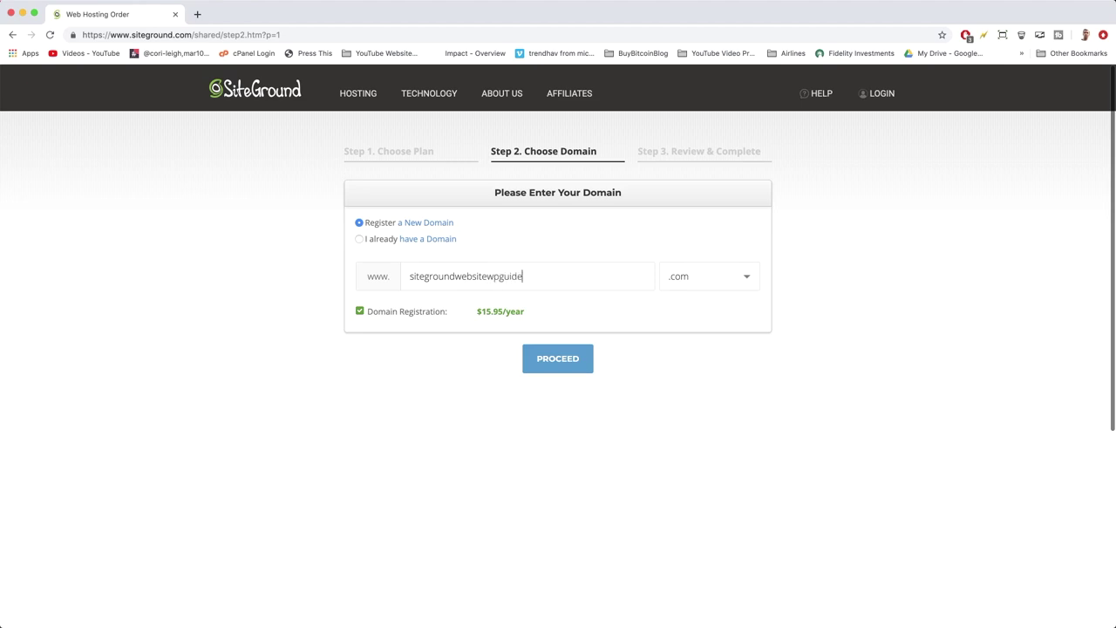
click(748, 284)
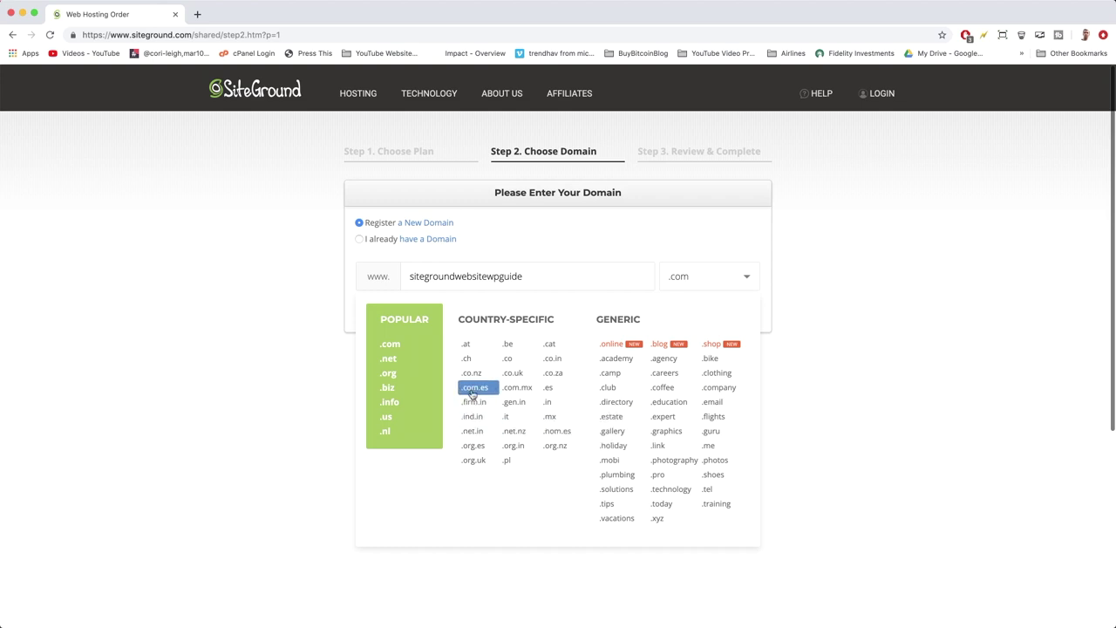
click(510, 334)
click(548, 363)
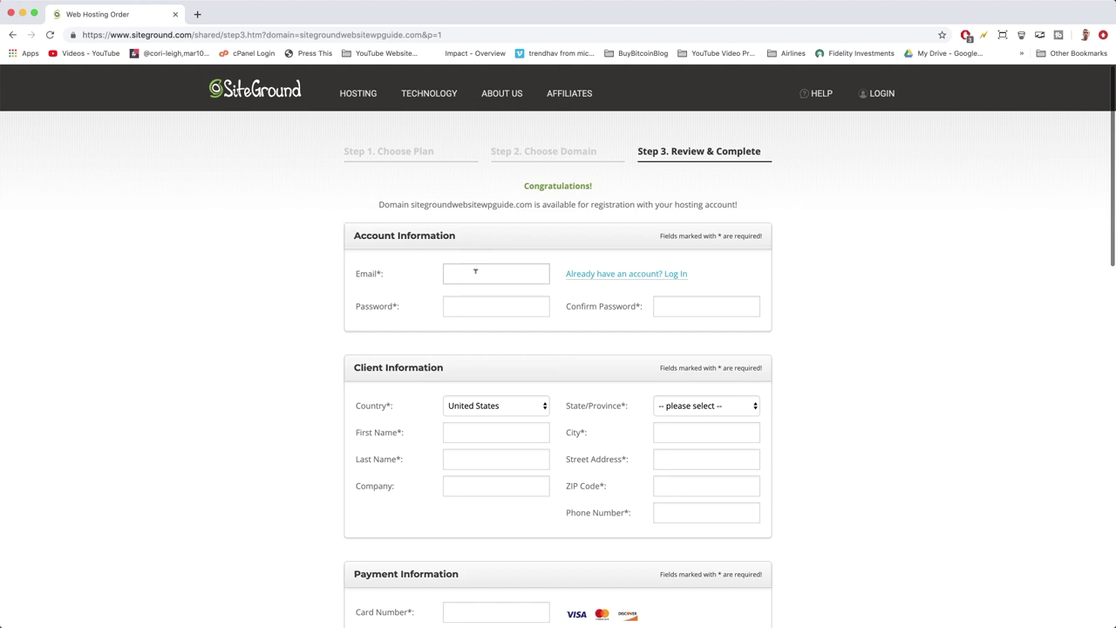
Fill in the account email, password and password confirmation
click(475, 271)
click(706, 306)
text(************)
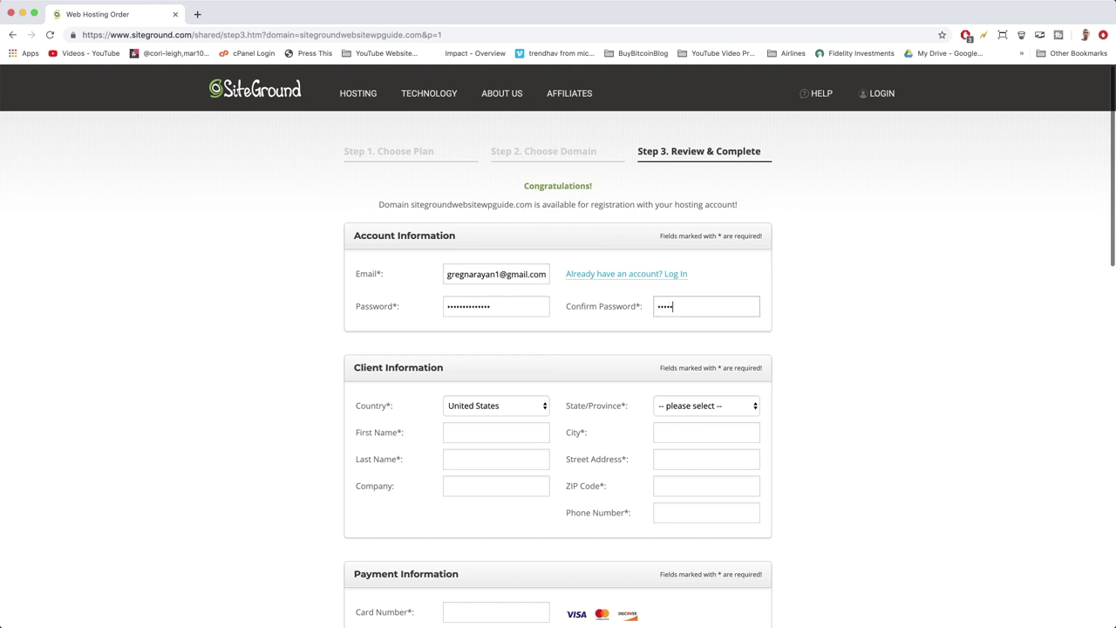
text(*)
scroll(548, 329, down, 5)
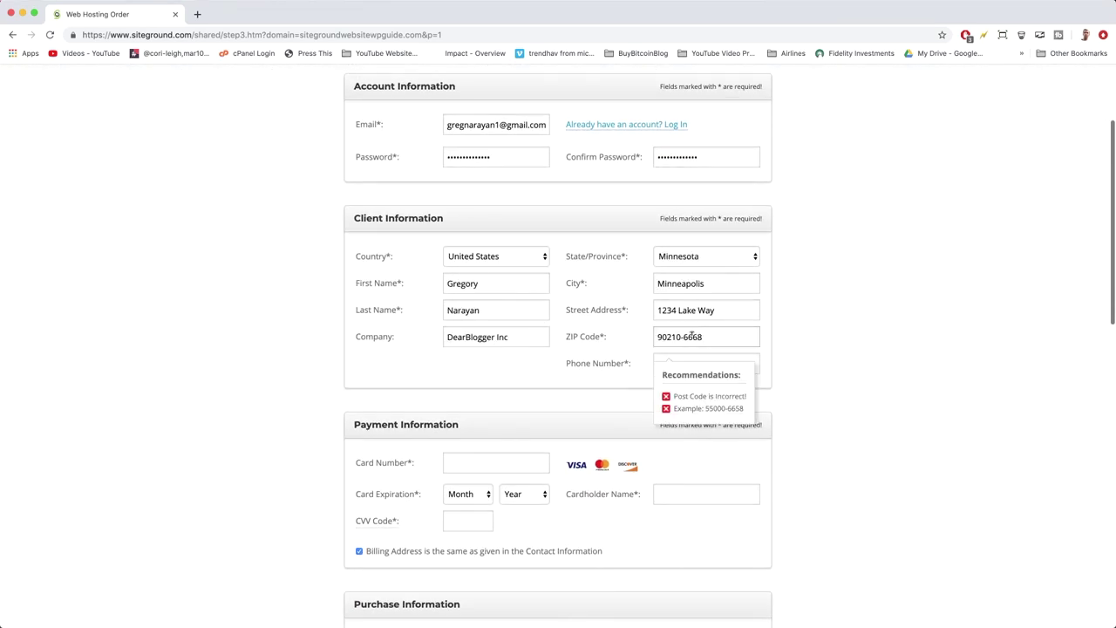
Correct the ZIP code and enter the contact phone number in the client information
double_click(697, 335)
click(710, 334)
drag(655, 336, 723, 335)
click(796, 345)
click(710, 361)
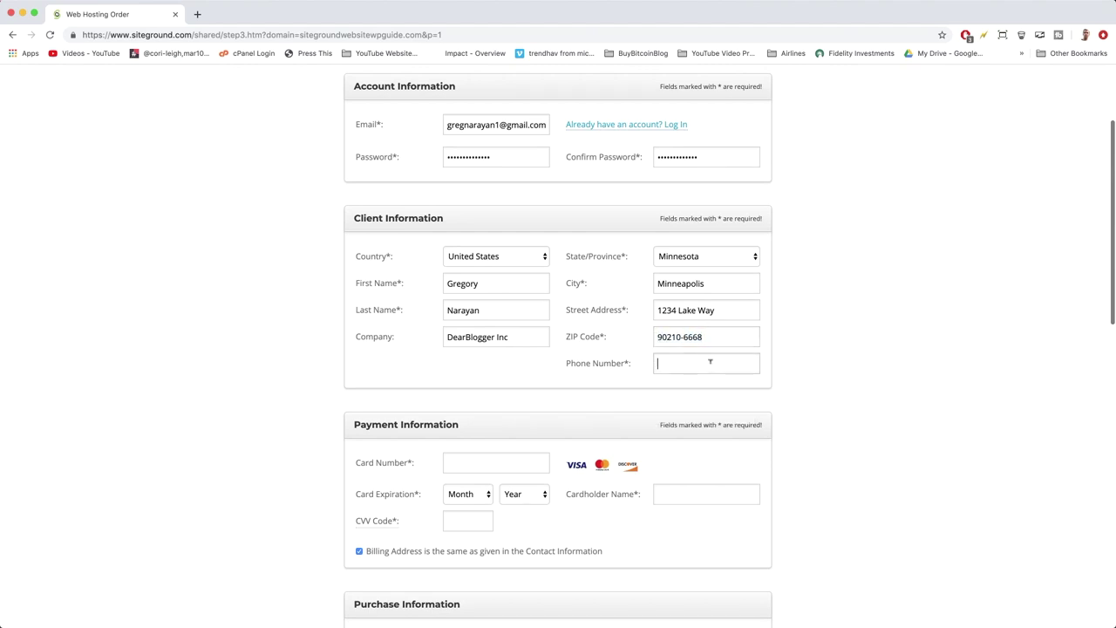
key(super+v)
scroll(839, 389, down, 5)
scroll(839, 390, down, 3)
scroll(839, 390, down, 1)
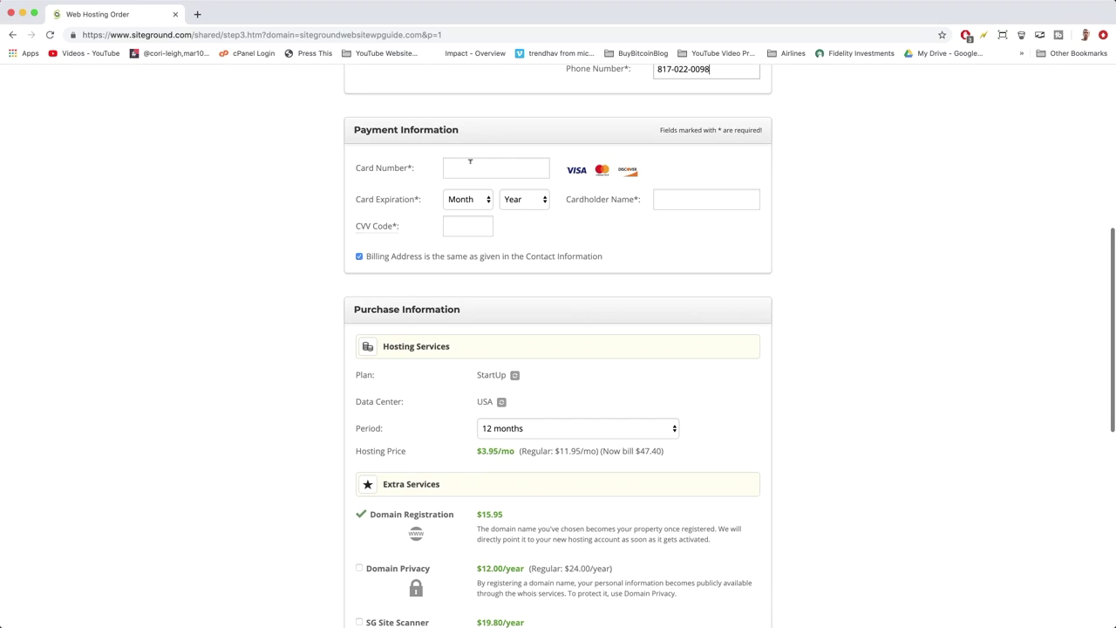
Enter the payment card details and reveal the Purchase Information summary totaling 63.35 USD
scroll(490, 146, down, 1)
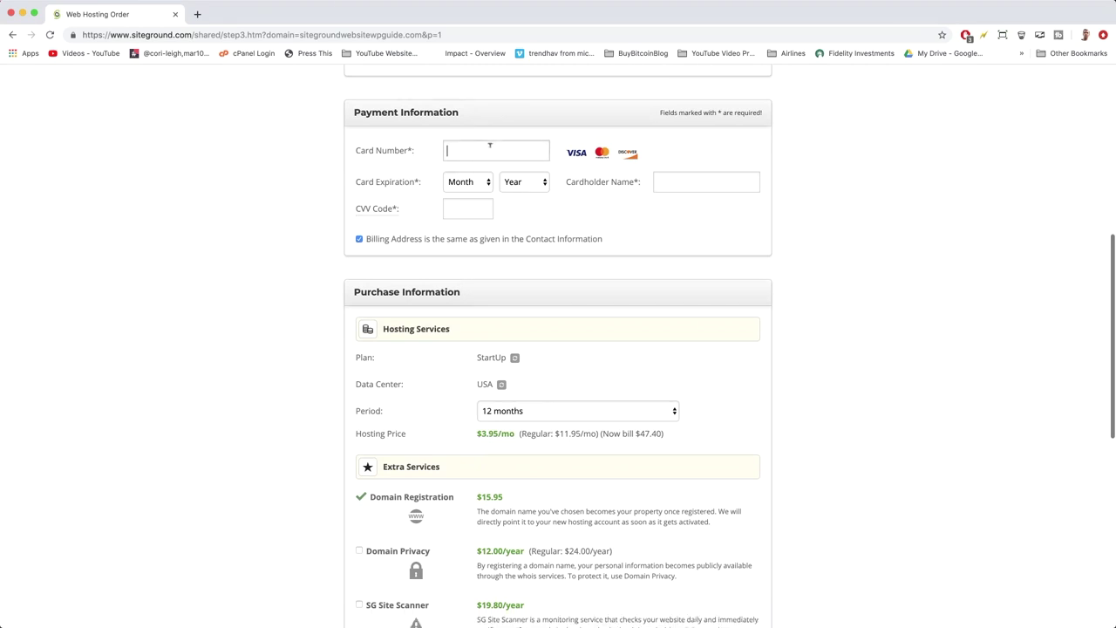
text(4242 4)
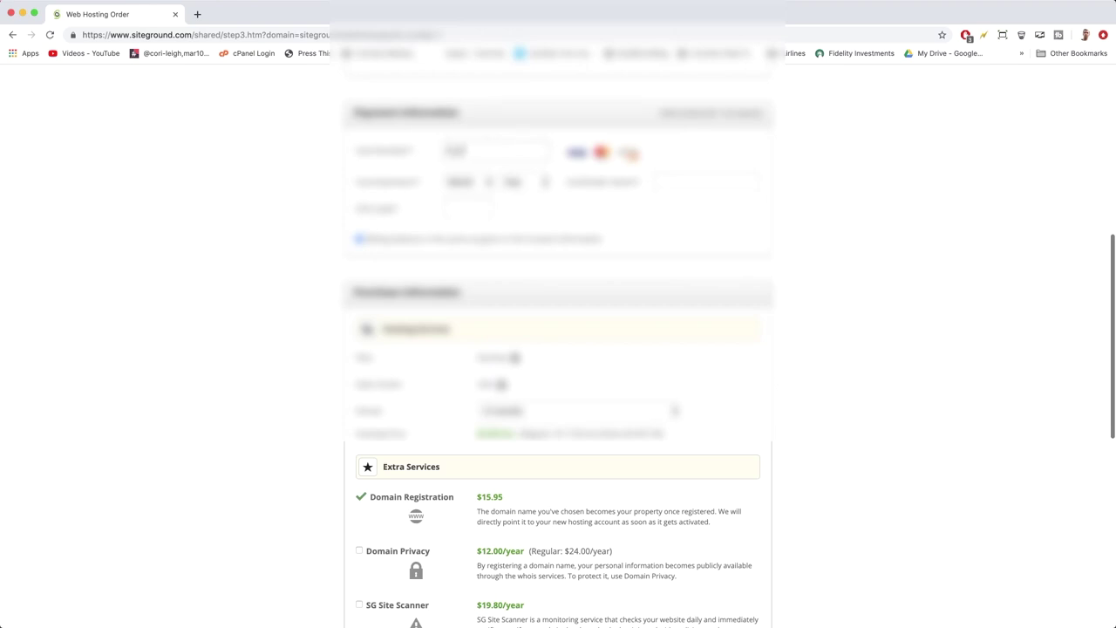
key(Return)
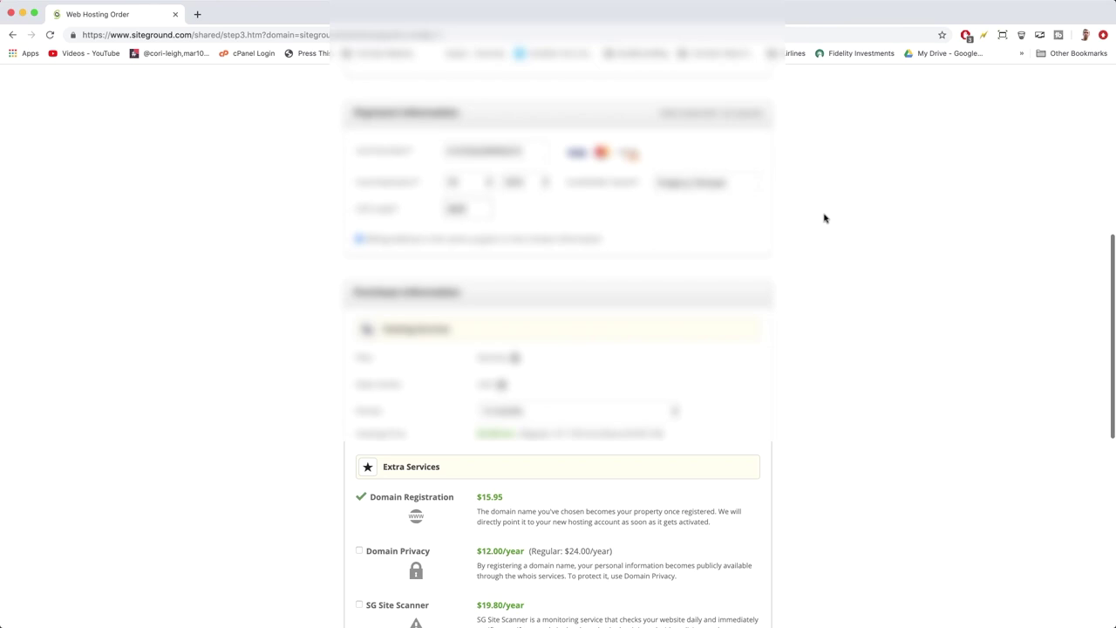
scroll(825, 218, down, 4)
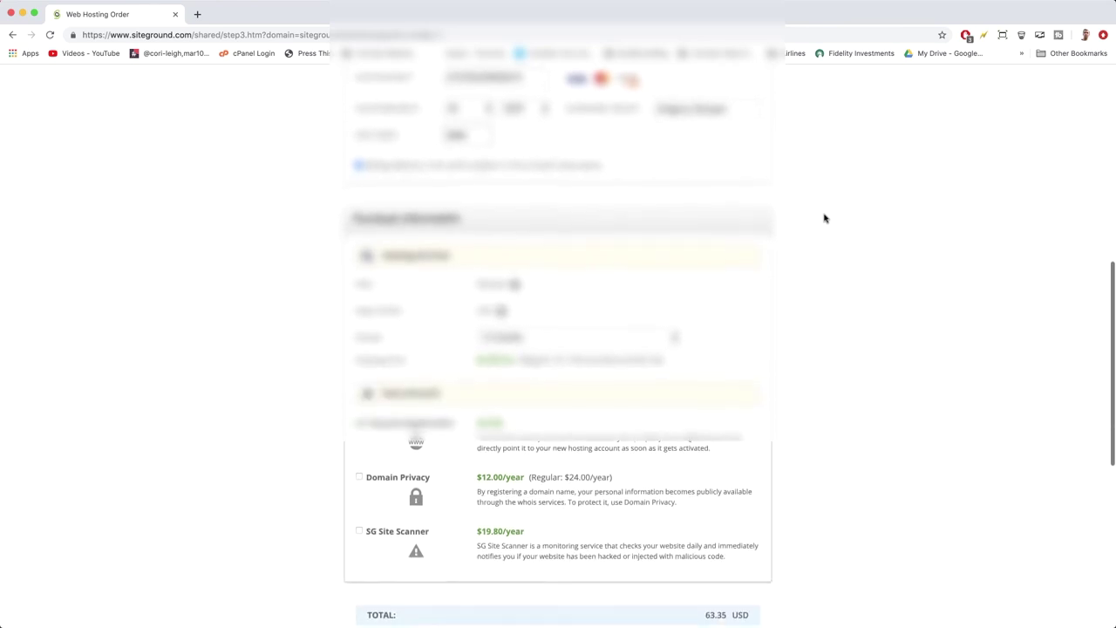
scroll(825, 218, down, 2)
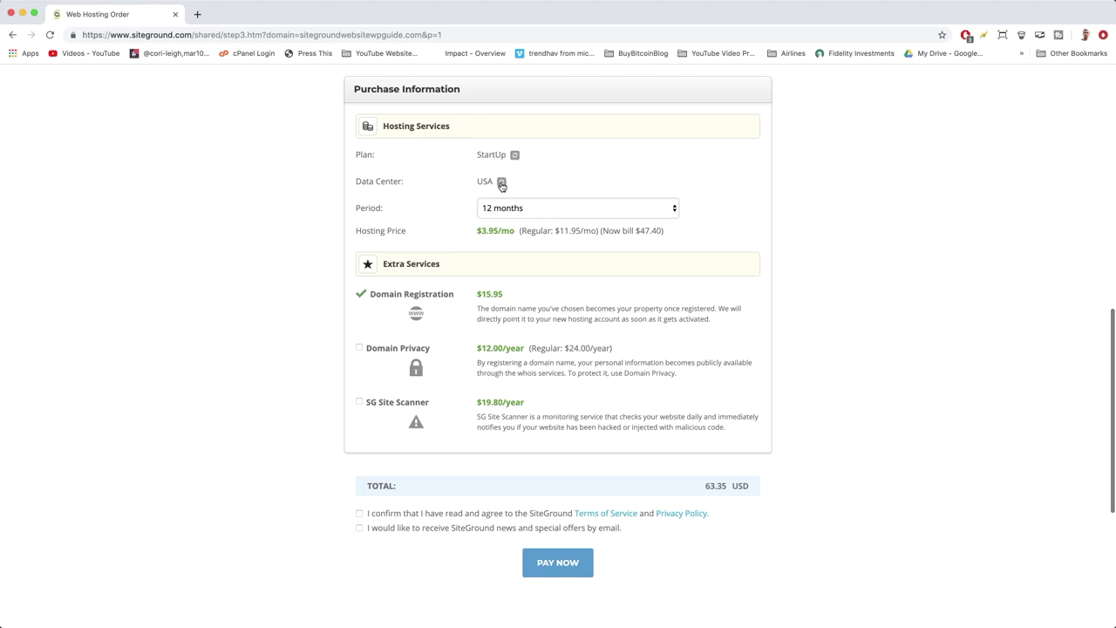
click(501, 182)
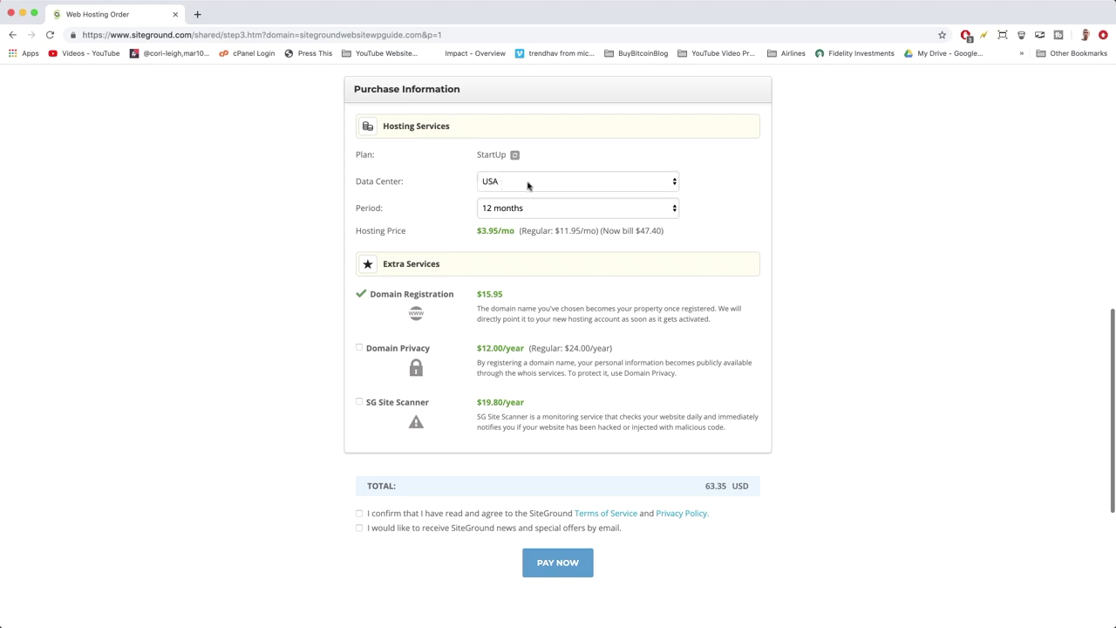
click(529, 184)
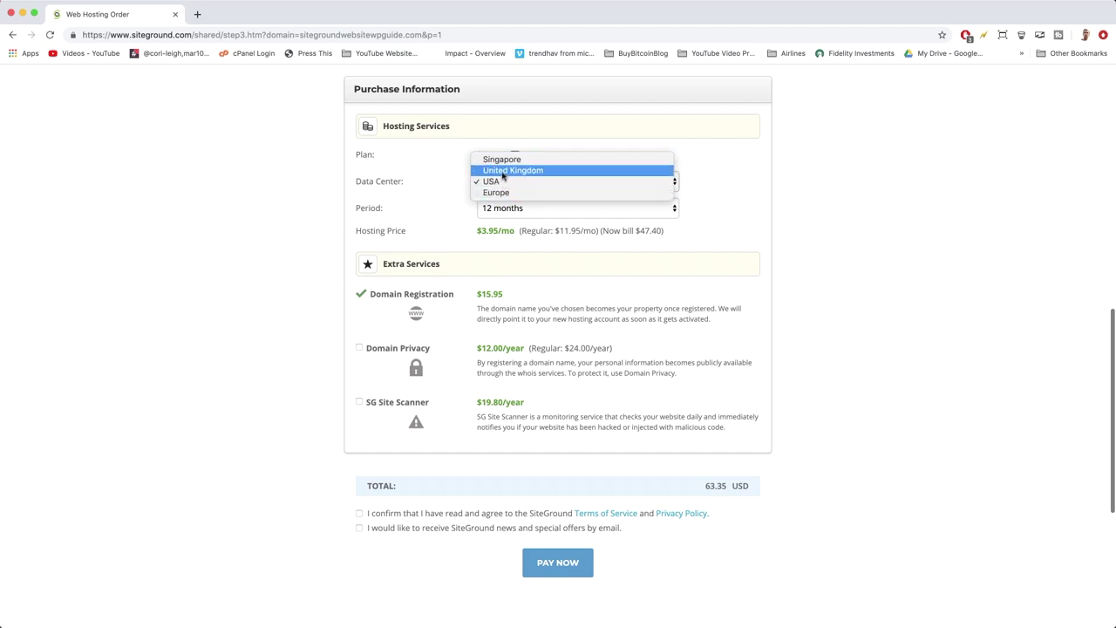
click(436, 222)
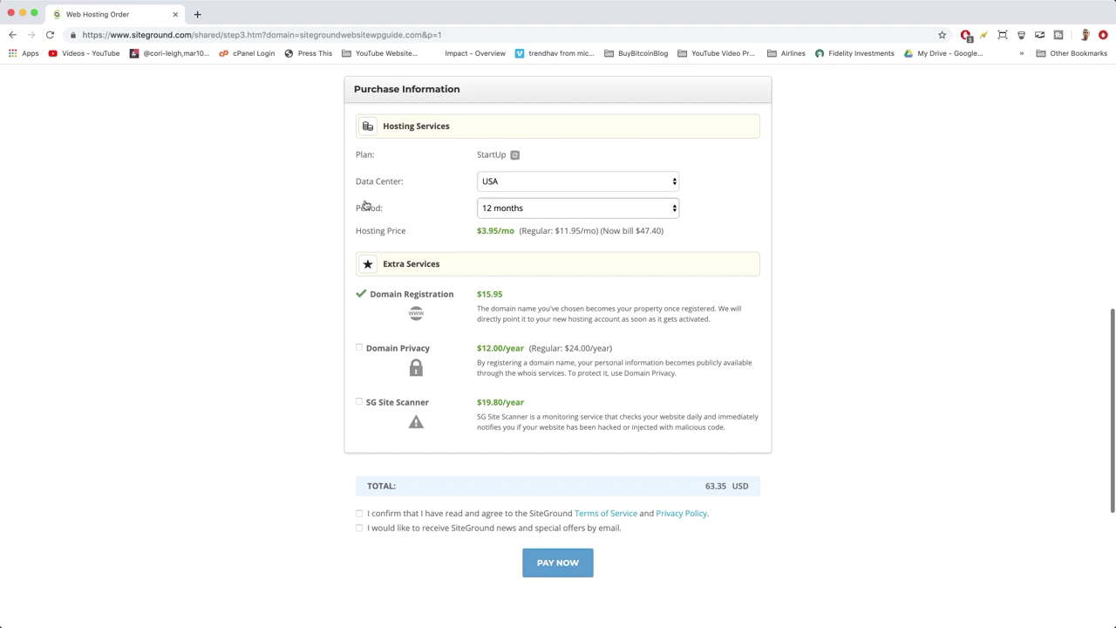
click(583, 211)
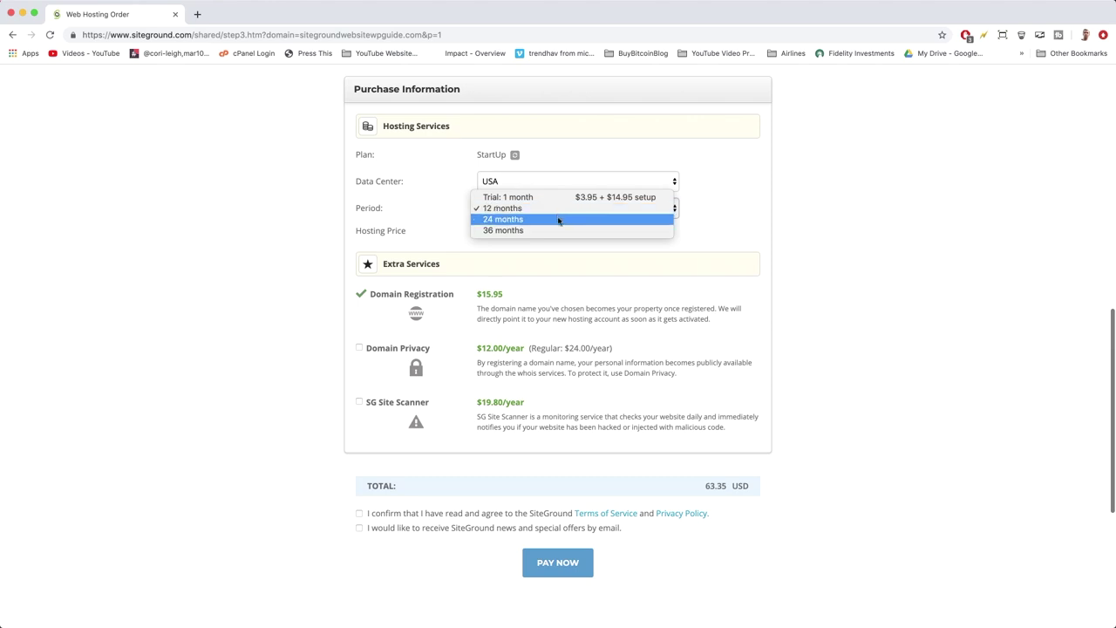
click(554, 220)
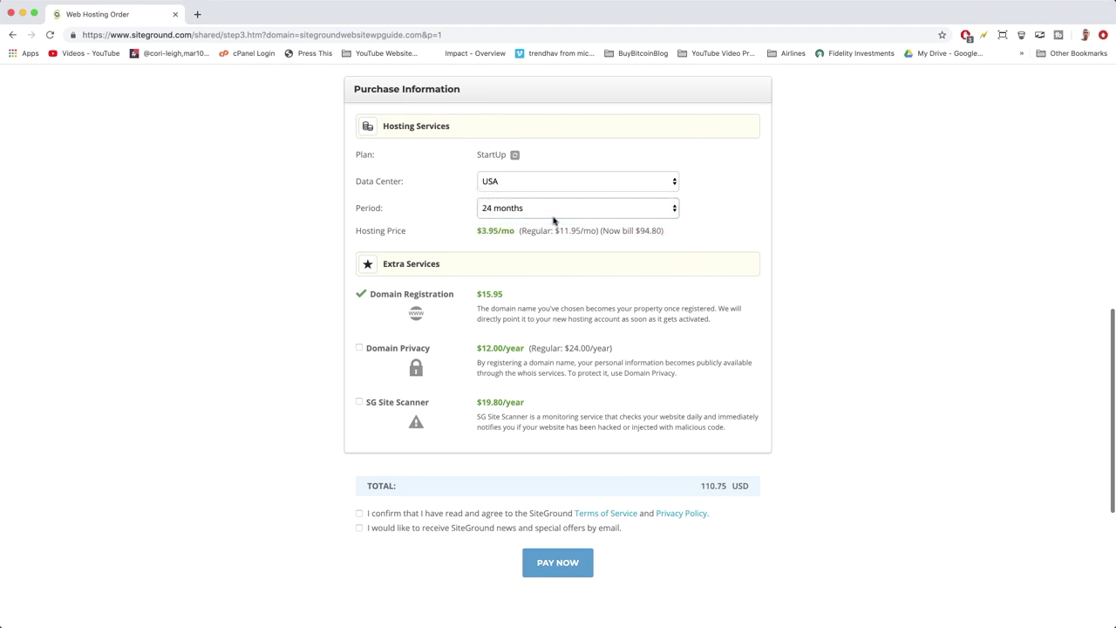
click(550, 208)
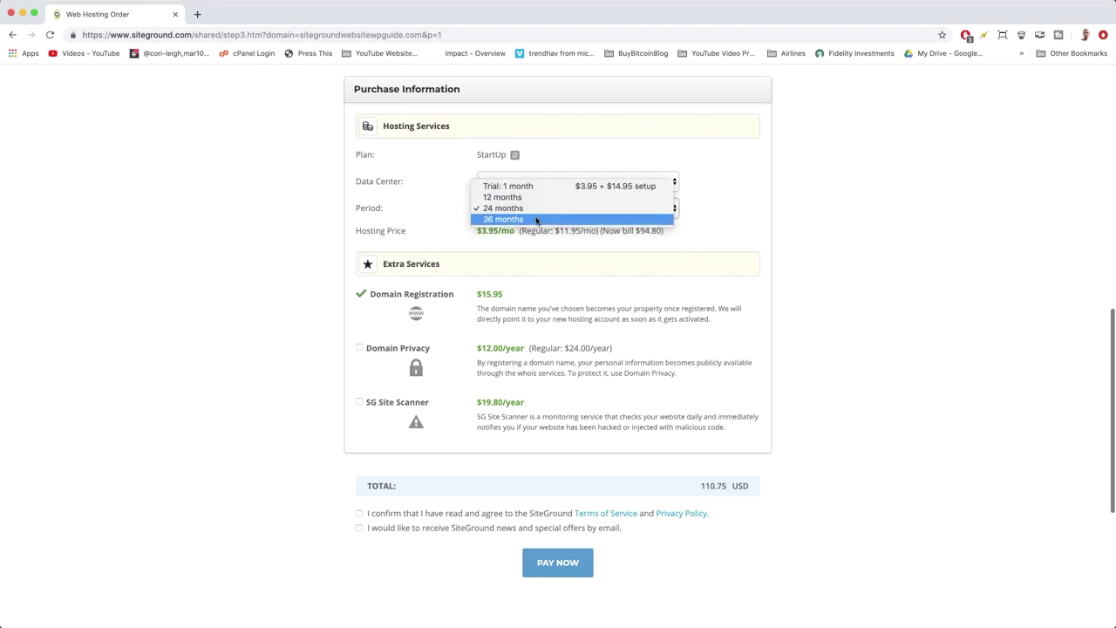
click(536, 219)
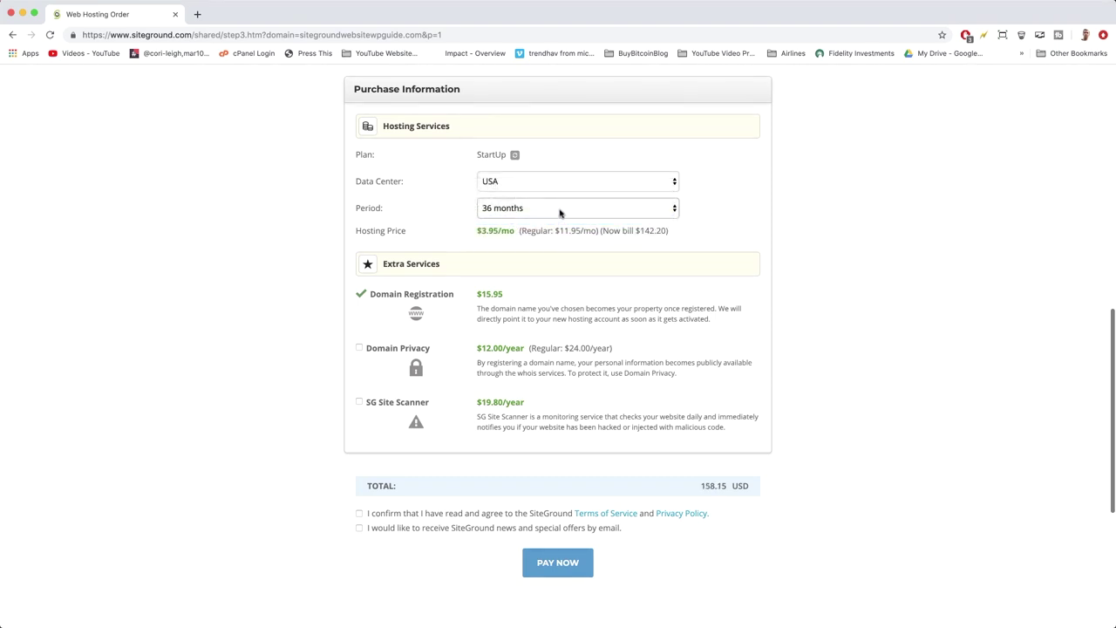
click(560, 212)
click(503, 189)
drag(476, 231, 597, 229)
click(550, 230)
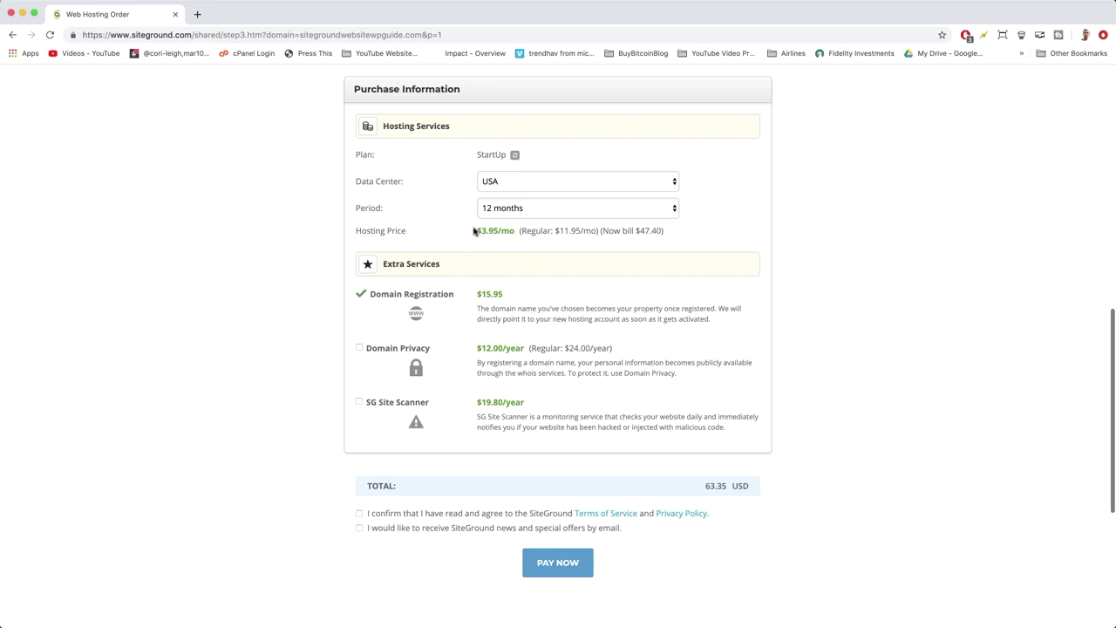
drag(476, 232, 515, 230)
click(566, 230)
Check the order's 63.35 USD total in the purchase summary
scroll(294, 277, down, 2)
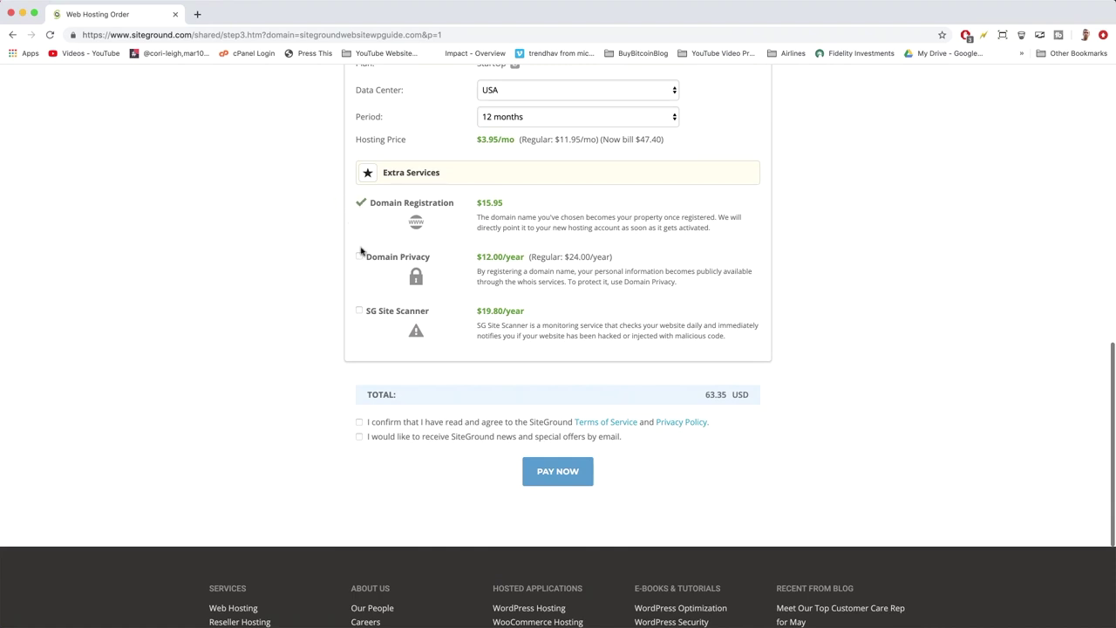
scroll(306, 201, down, 2)
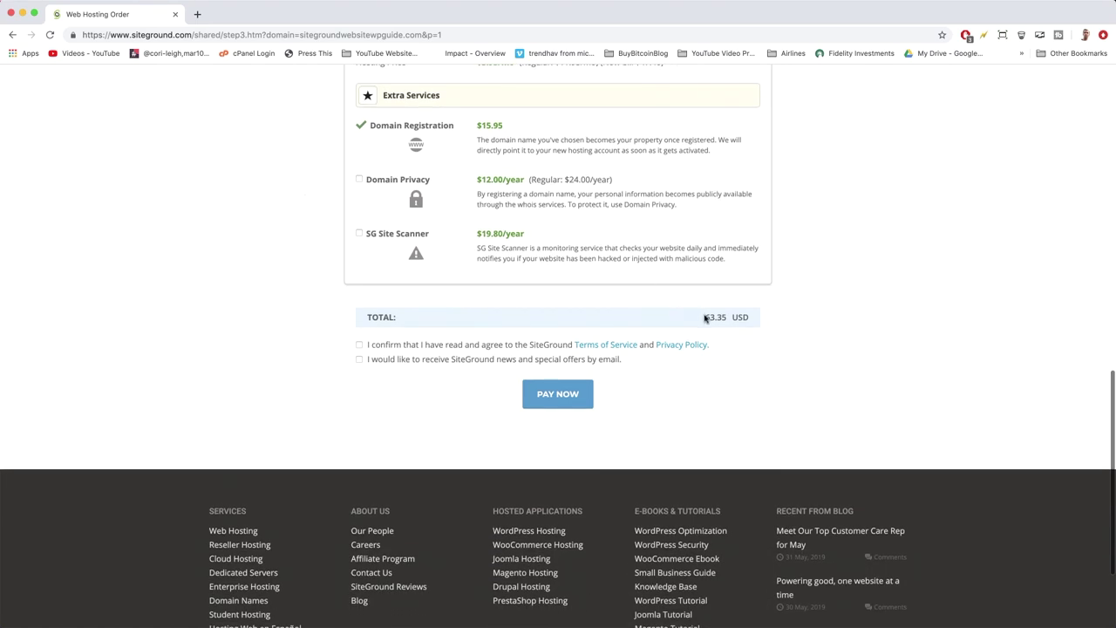
drag(705, 315, 750, 319)
click(731, 387)
double_click(730, 318)
click(732, 349)
double_click(706, 317)
click(705, 317)
drag(706, 316, 727, 317)
click(730, 373)
scroll(730, 373, down, 3)
scroll(728, 373, up, 3)
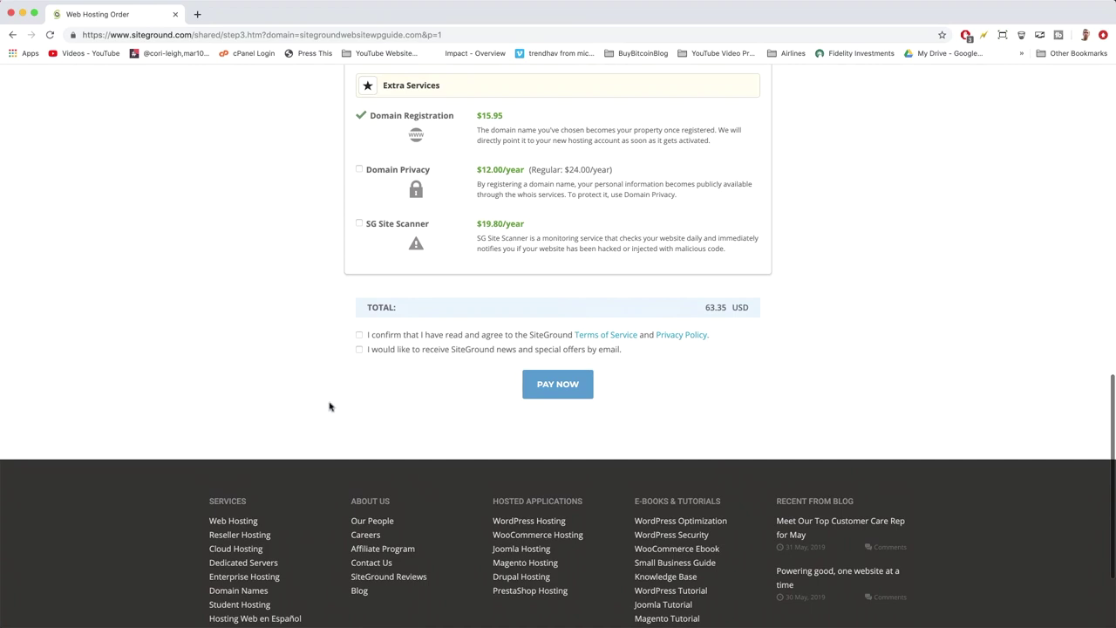
Agree to the Terms of Service, opt into SiteGround news, and pay 63.35 USD
click(360, 336)
click(359, 350)
scroll(448, 357, down, 2)
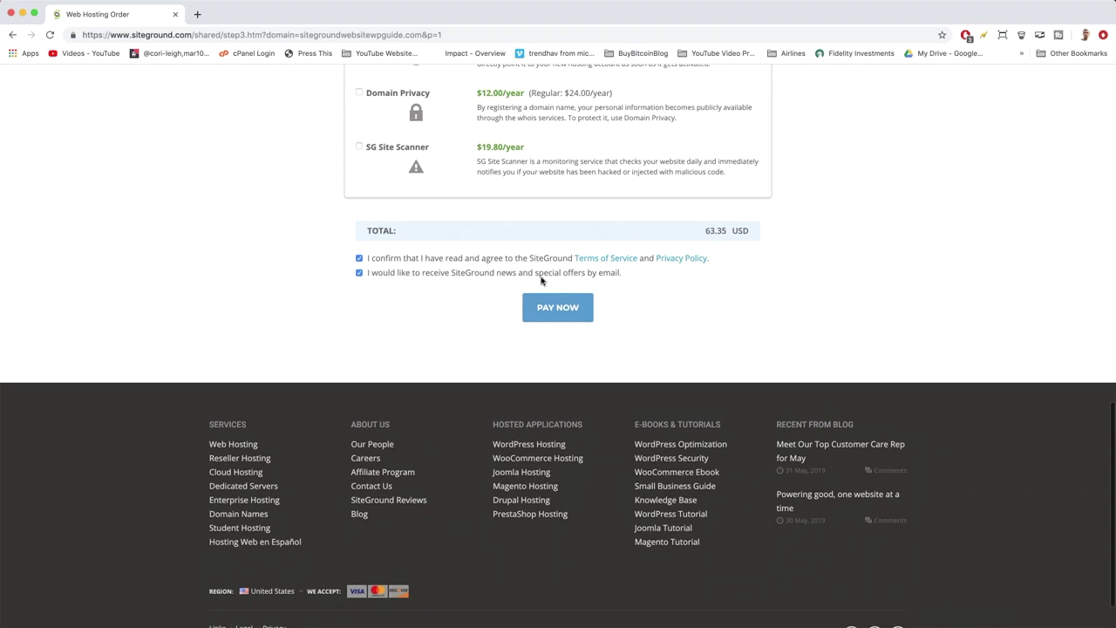
click(583, 308)
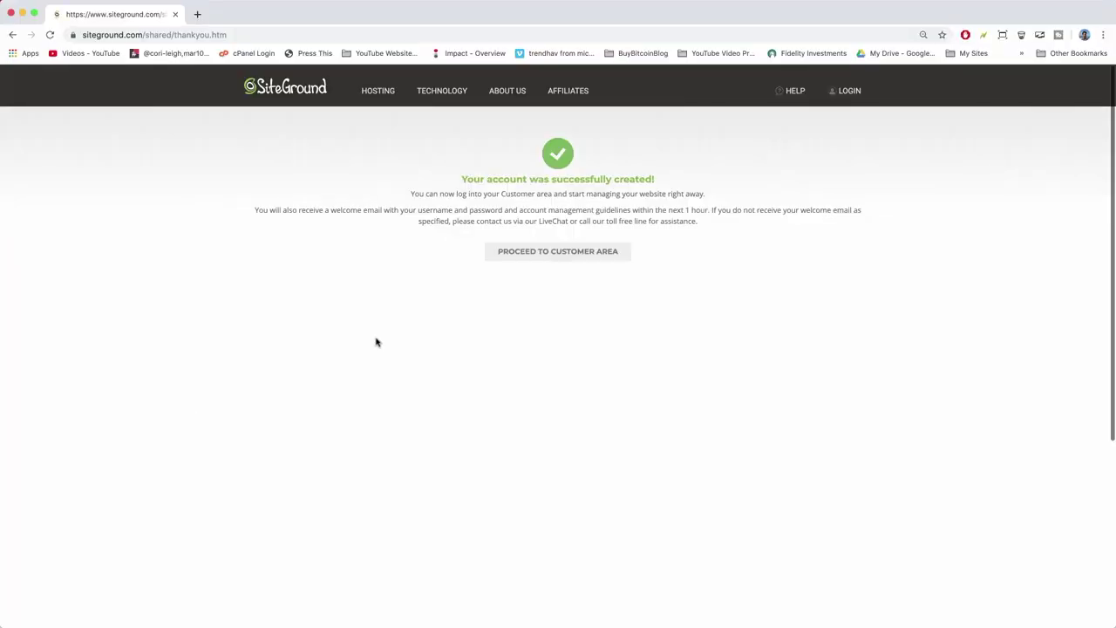
Go to the Customer Area and start SET UP SITE for sitegroundtuts.com
click(617, 255)
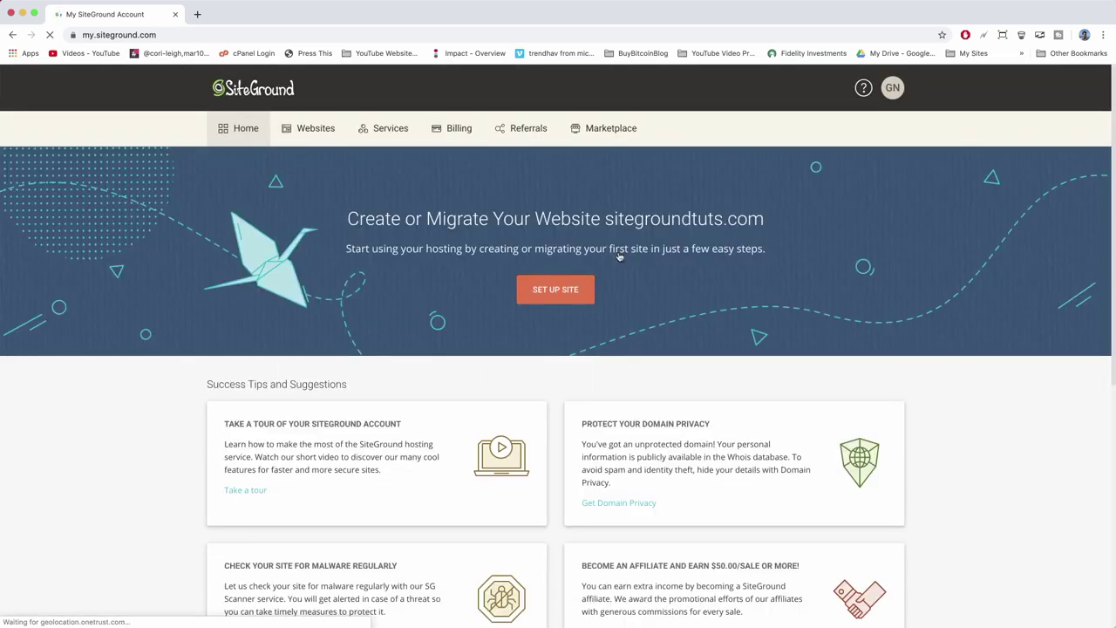
scroll(960, 243, down, 5)
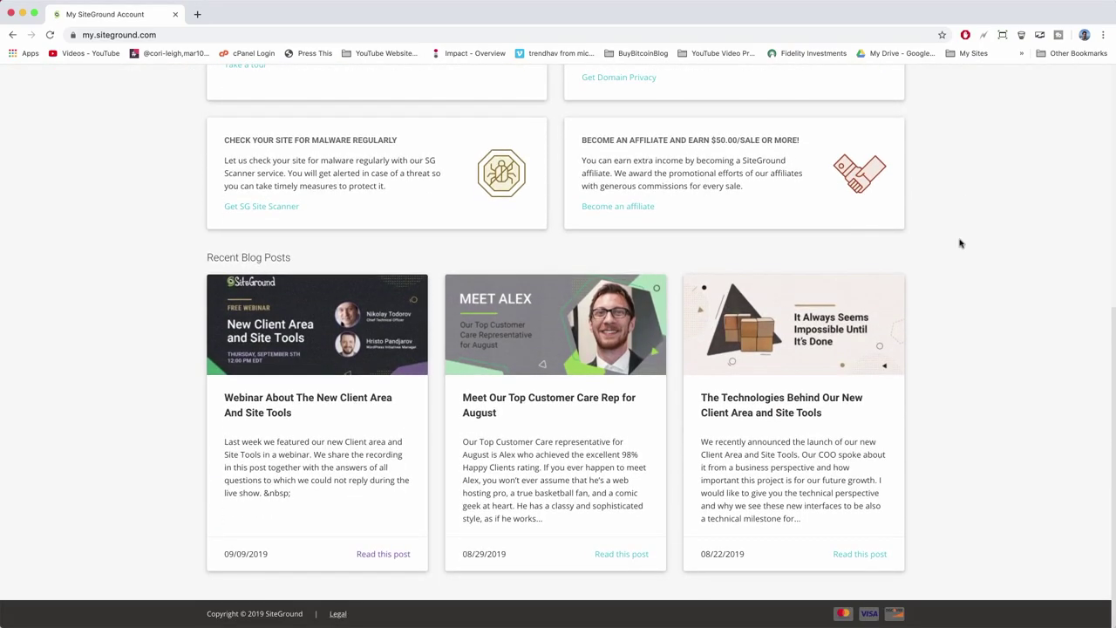
scroll(949, 381, up, 5)
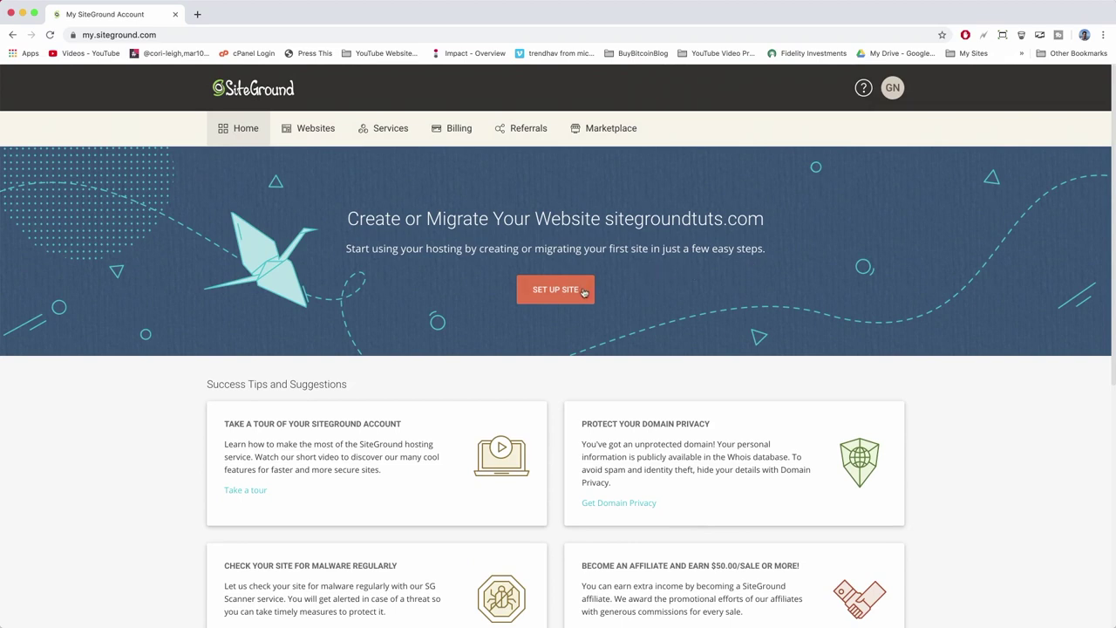
click(526, 291)
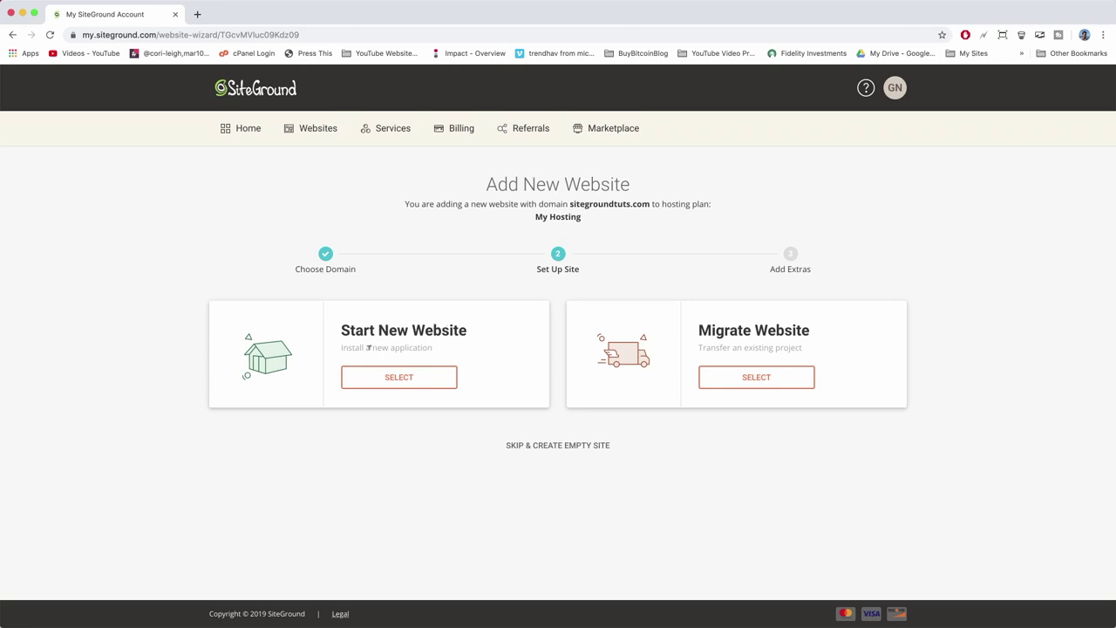
Choose Start New Website with WordPress as the application
click(417, 385)
scroll(416, 385, down, 2)
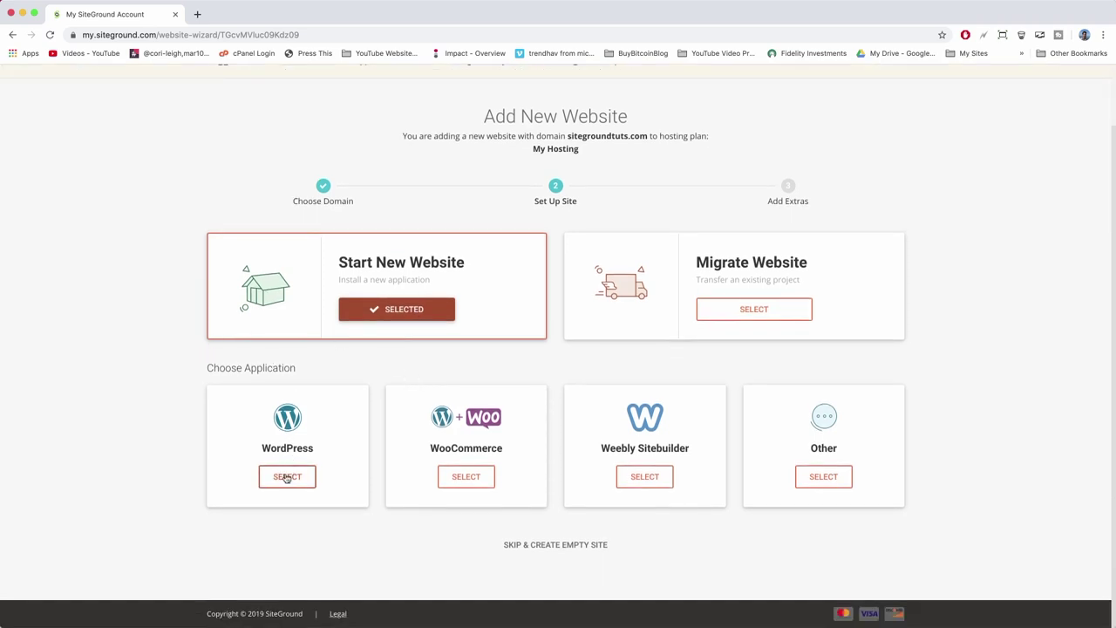
click(288, 478)
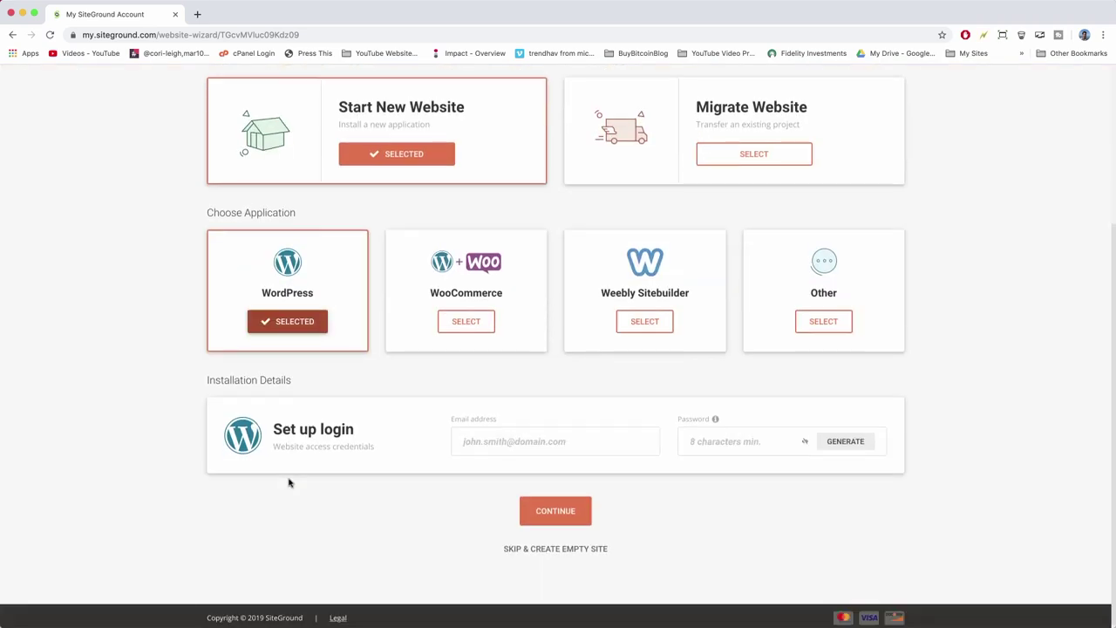
Enter the site login e-mail address and password, then continue to Add Extras
click(469, 440)
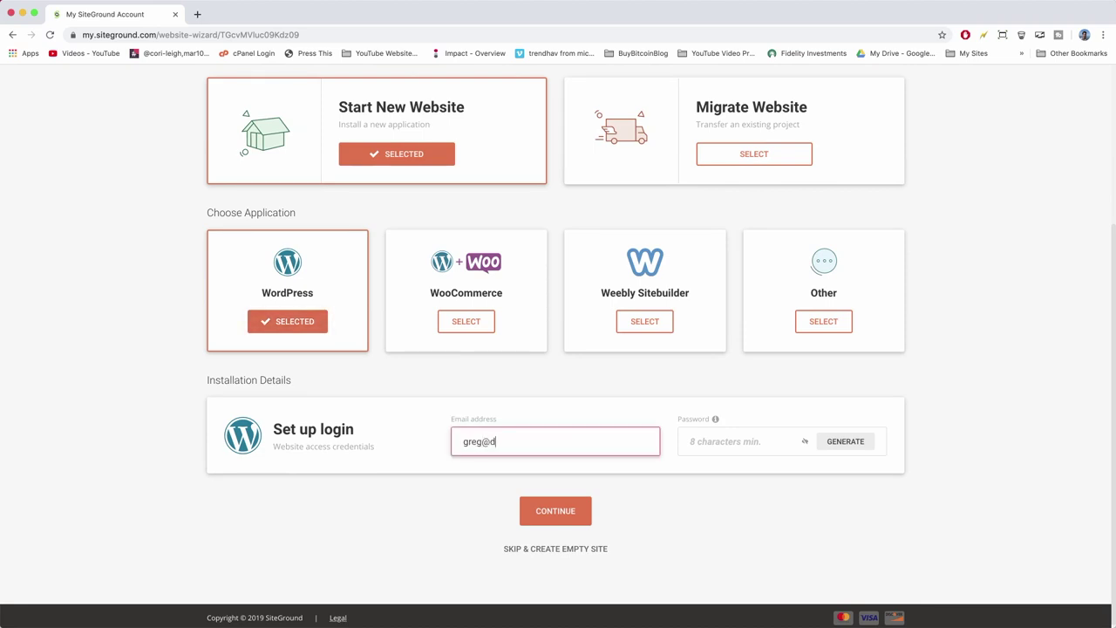
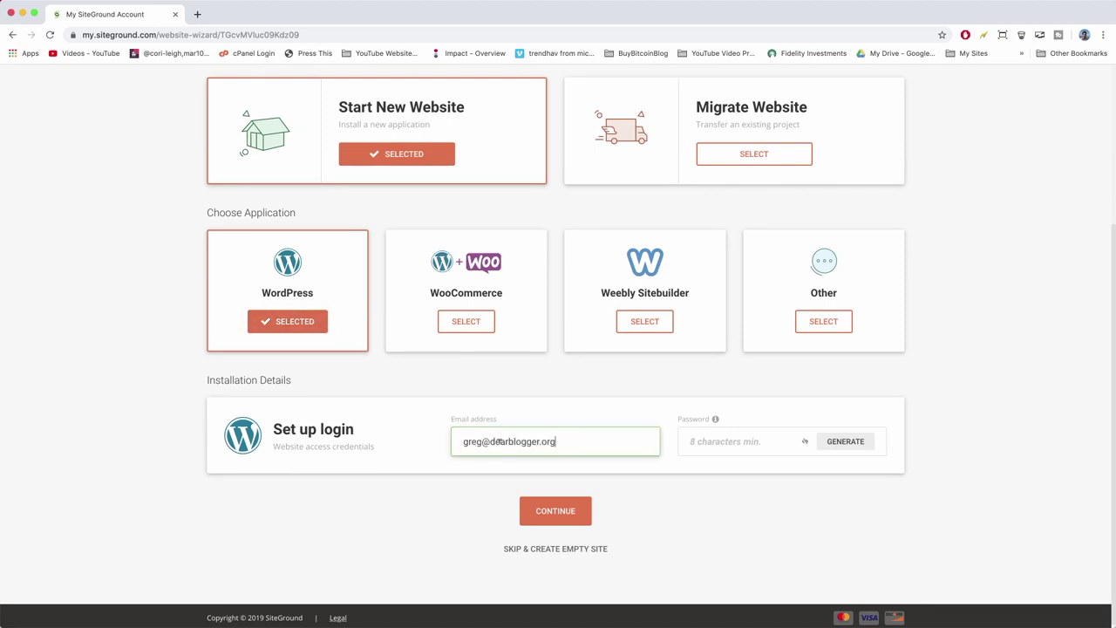
click(714, 439)
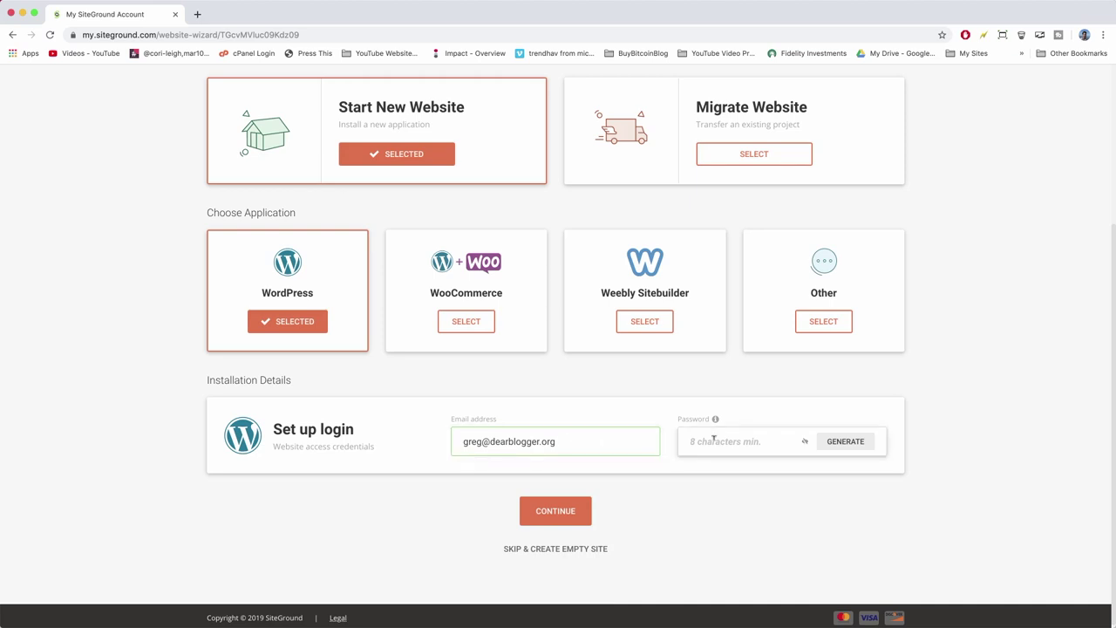
key(ctrl+v)
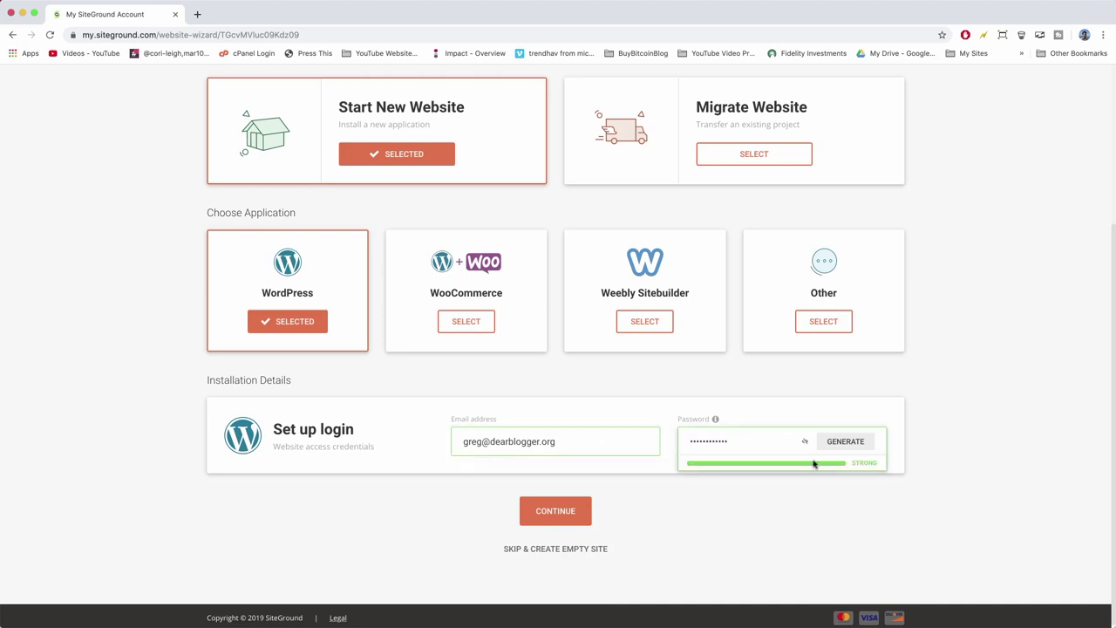
click(589, 513)
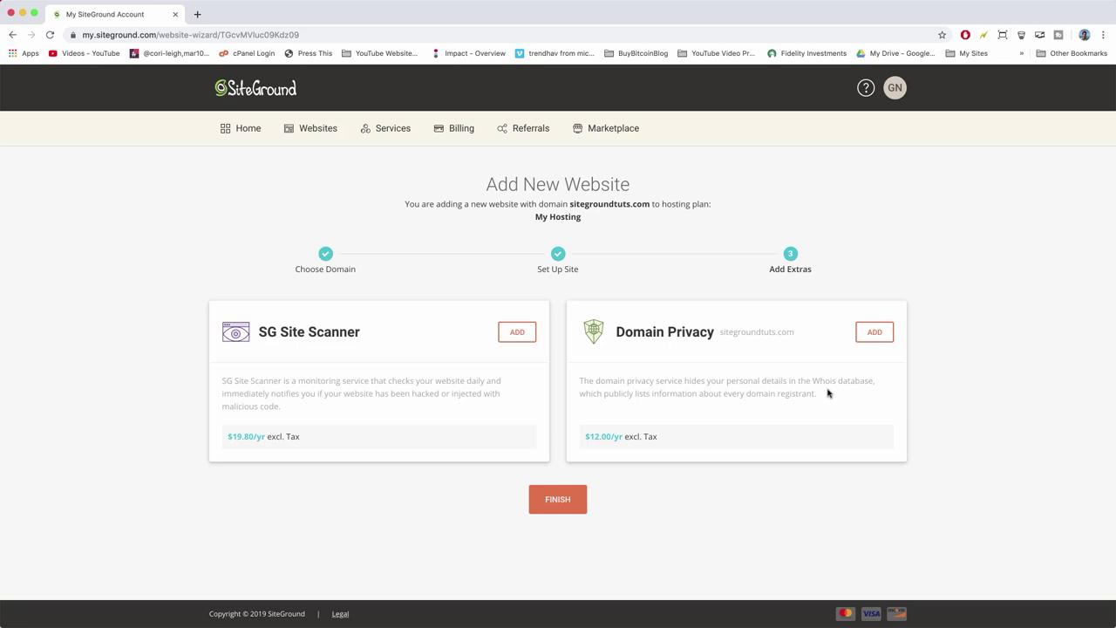
Add Domain Privacy for $12.00/yr, accept the Terms of Service, and pay
drag(836, 391, 632, 381)
click(695, 378)
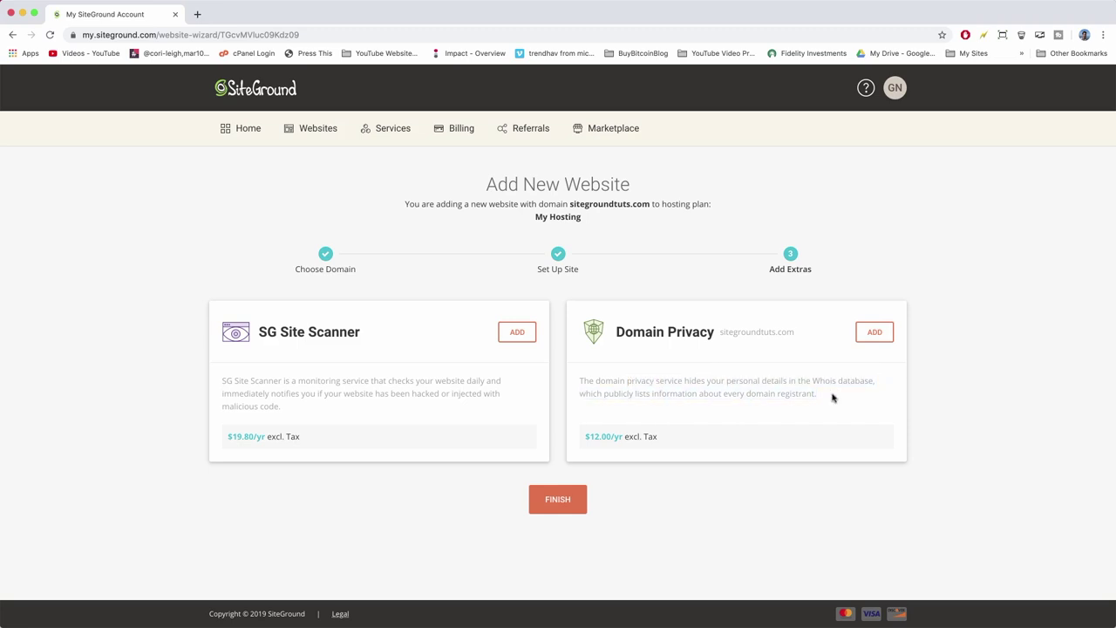
click(874, 333)
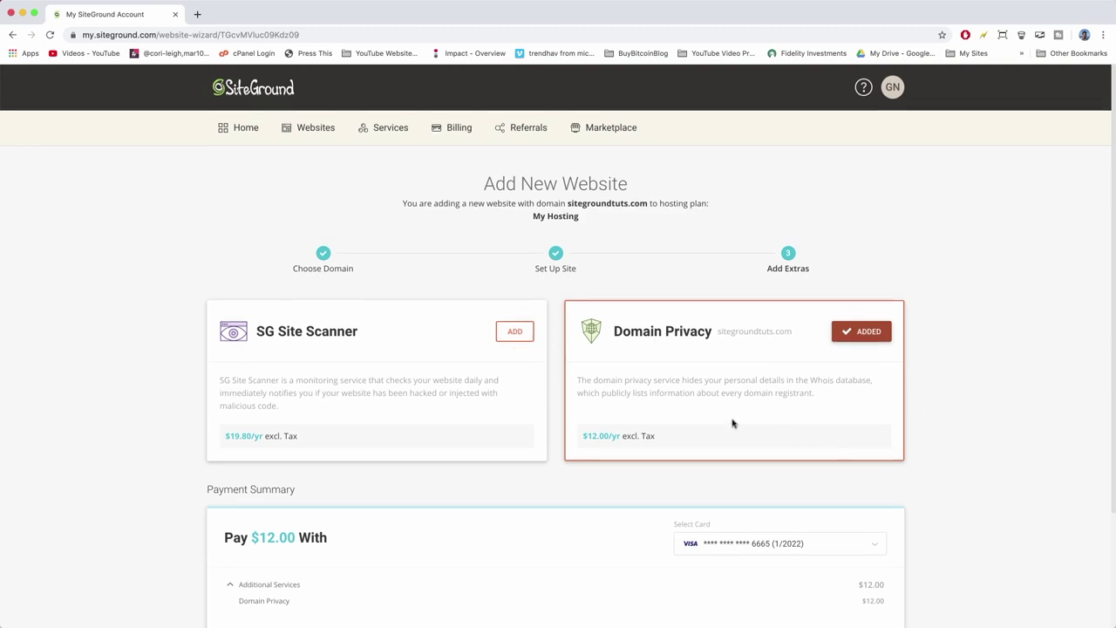
scroll(733, 423, down, 3)
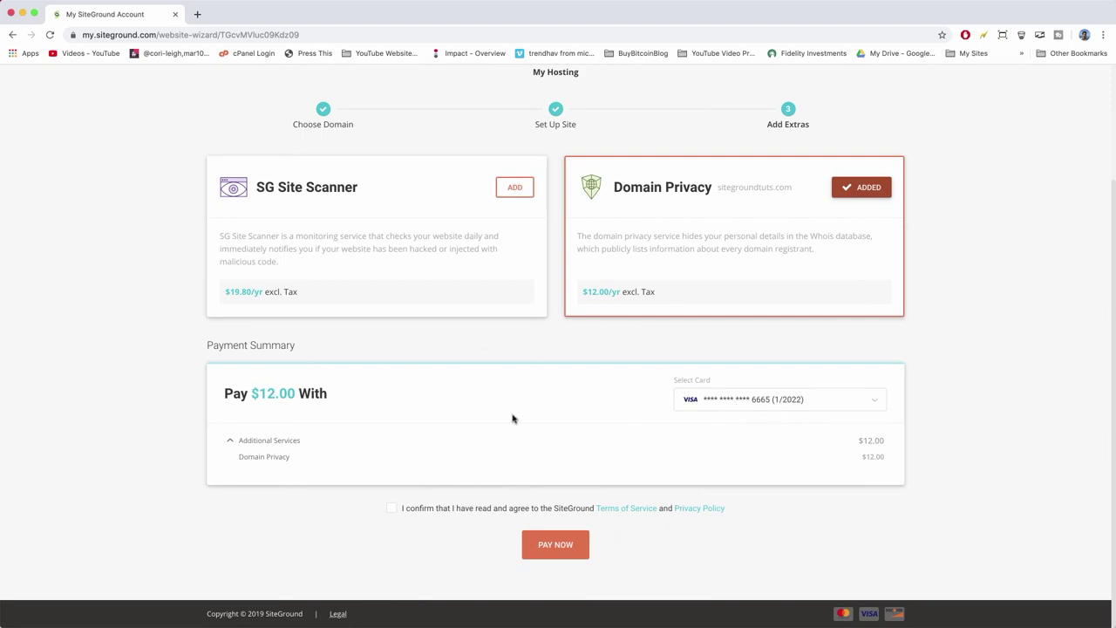
click(393, 512)
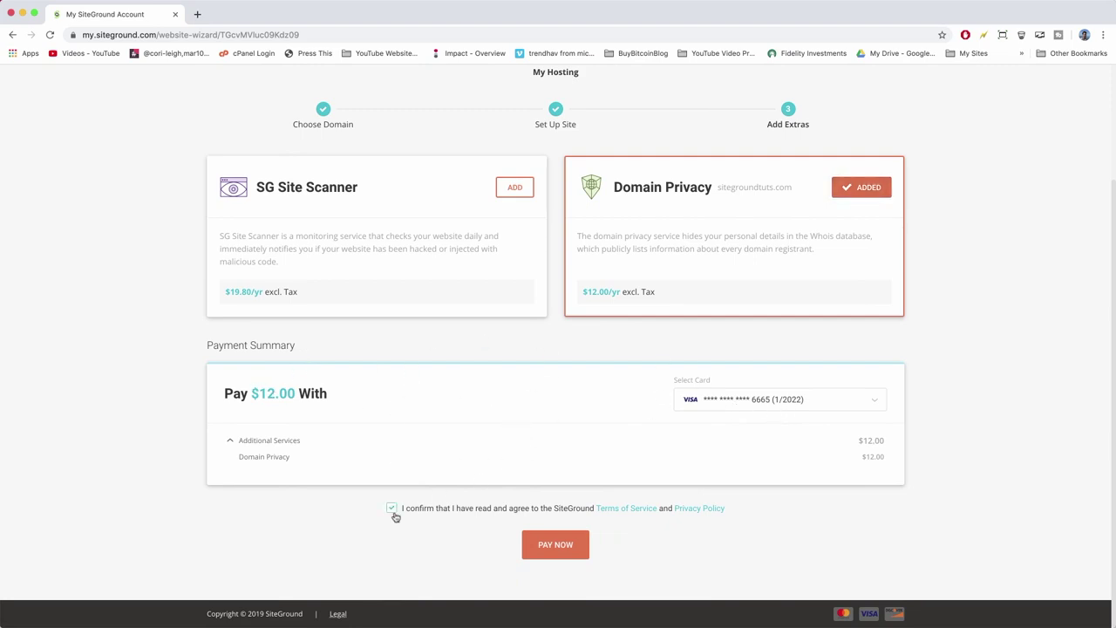
click(558, 547)
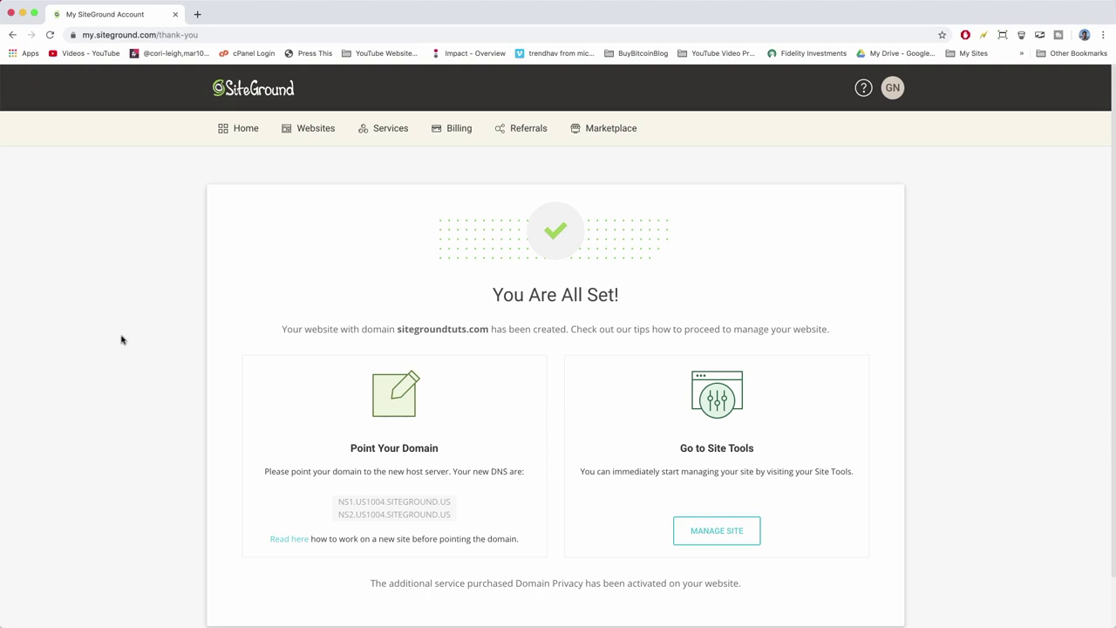
Load sitegroundtuts.com in a new browser tab and scroll through the fresh WordPress site
scroll(122, 339, down, 2)
scroll(123, 339, up, 2)
click(198, 16)
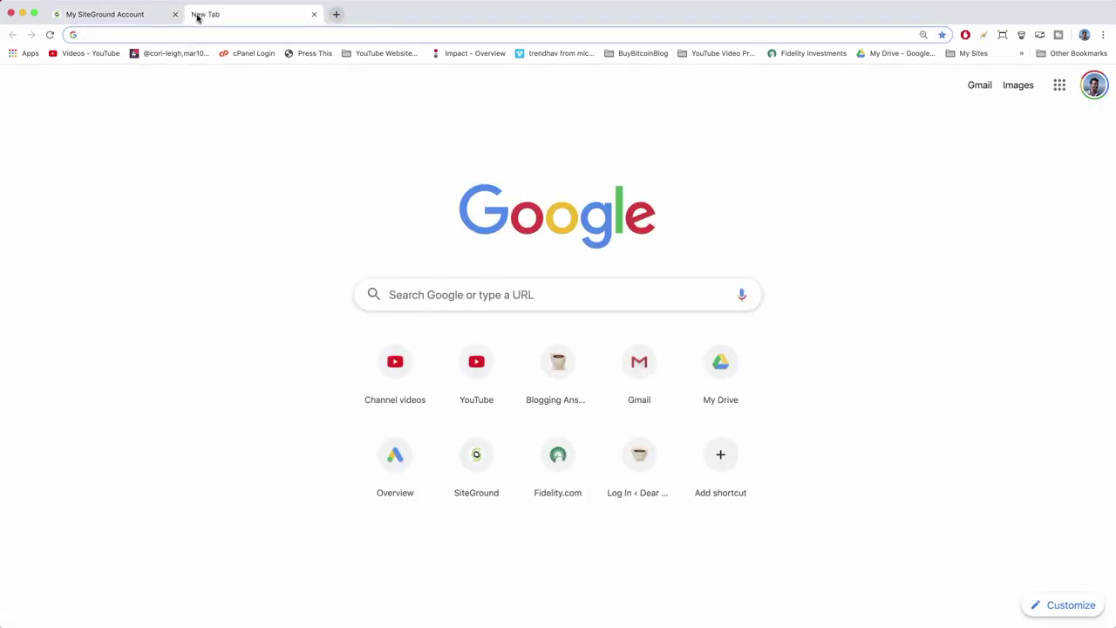
text(siteground)
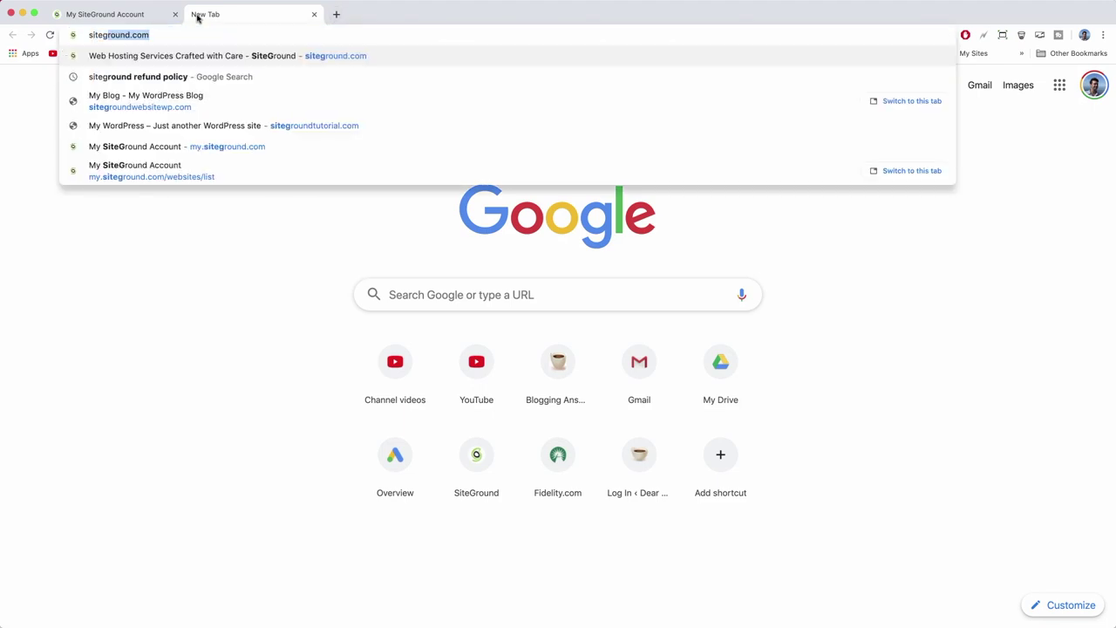
text(tuts.com)
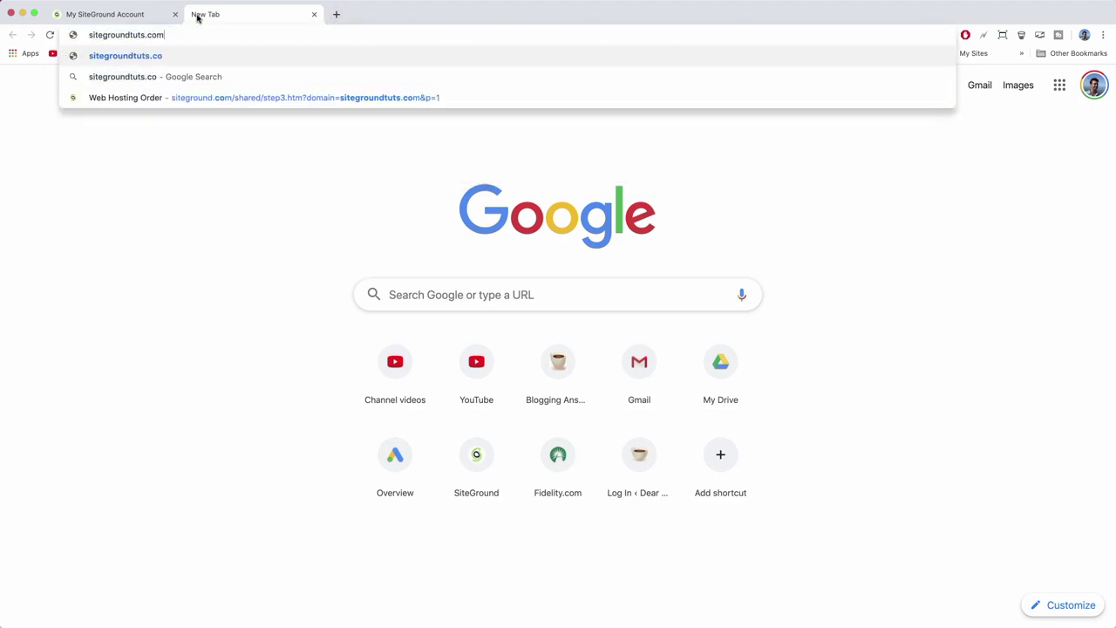
key(Return)
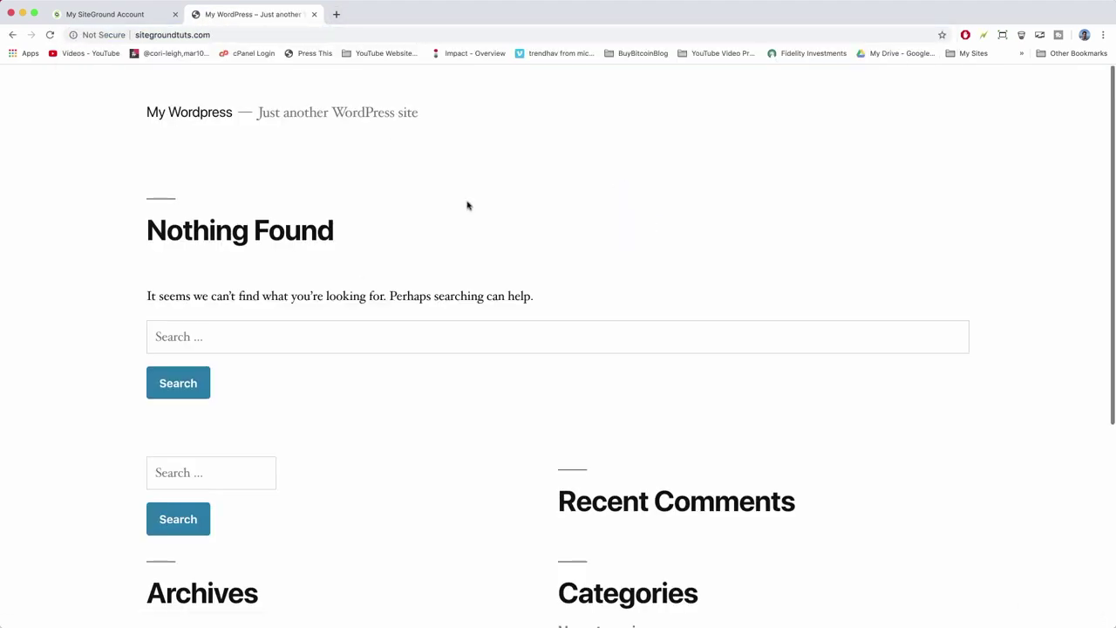
scroll(465, 204, down, 5)
scroll(479, 252, up, 5)
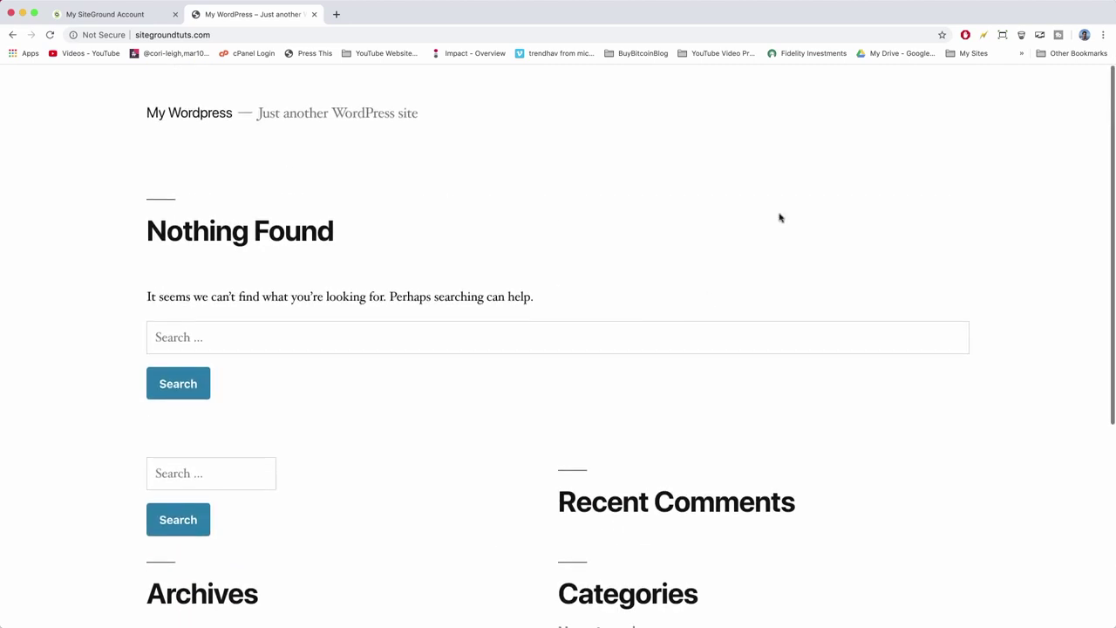
scroll(294, 208, down, 5)
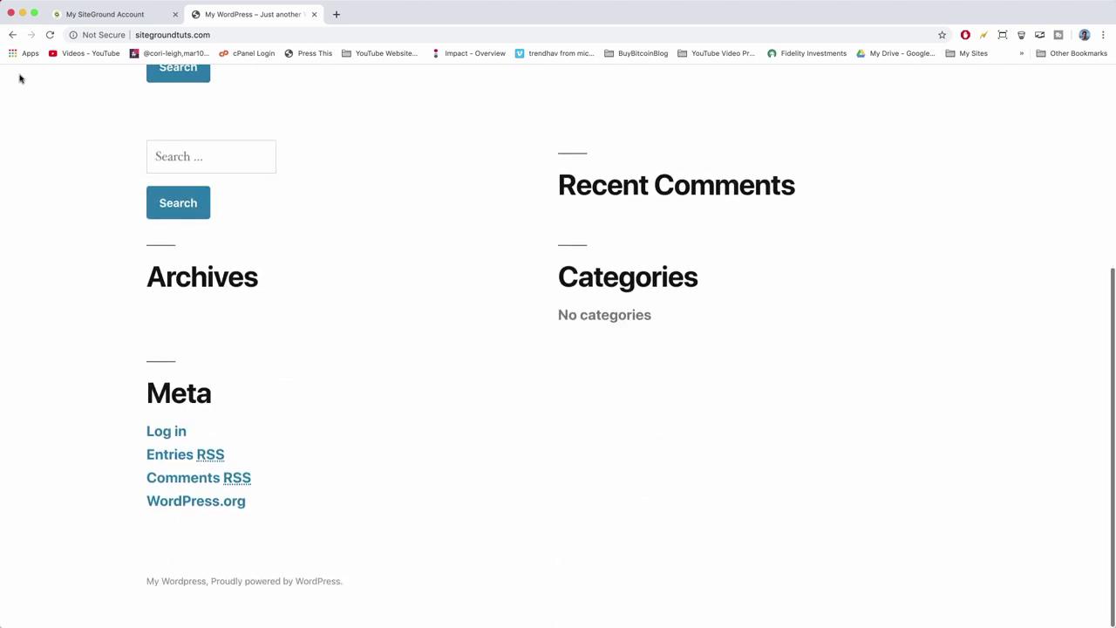
Switch back and forth between the SiteGround account page and the new WordPress site
click(100, 15)
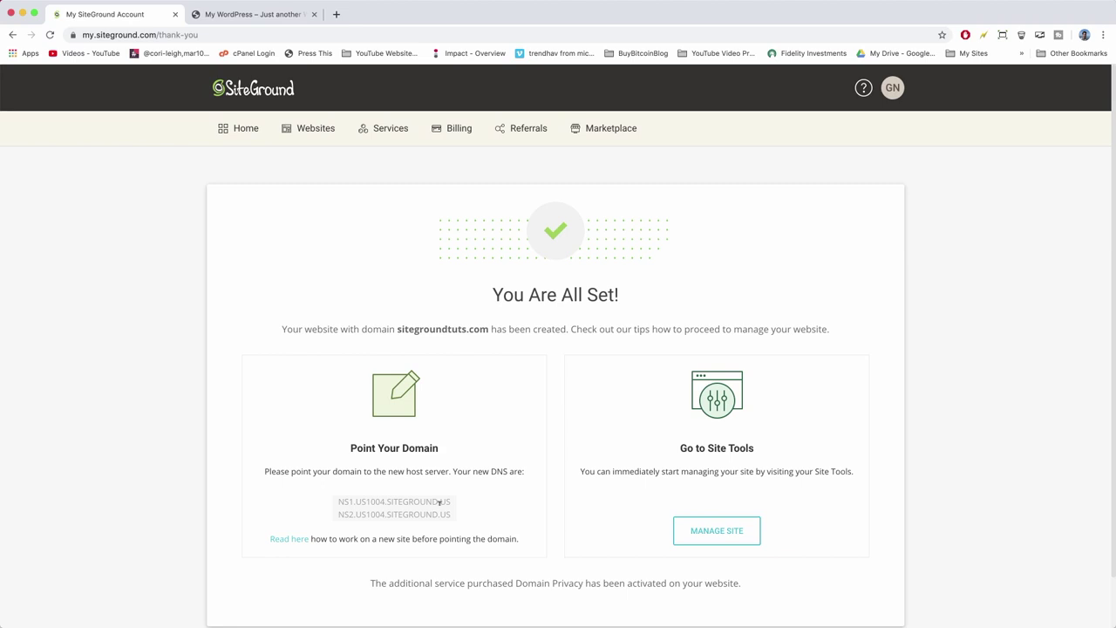
click(256, 15)
scroll(603, 383, up, 4)
scroll(604, 385, up, 1)
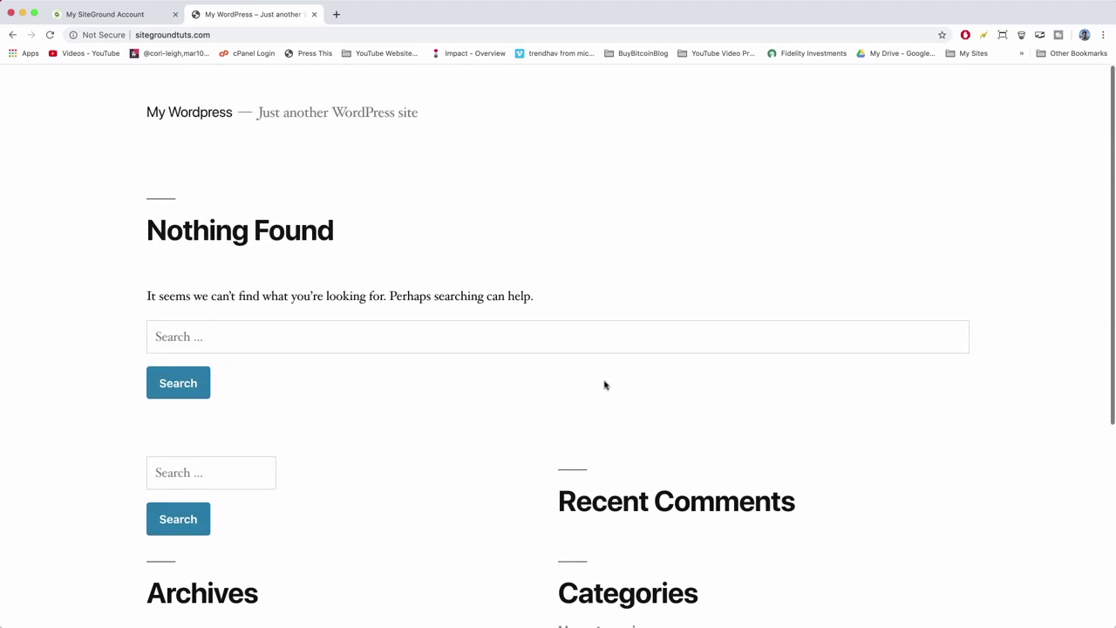
click(121, 17)
click(253, 14)
Load gmail.com in a new browser tab
click(336, 15)
text(gmail.com)
key(Return)
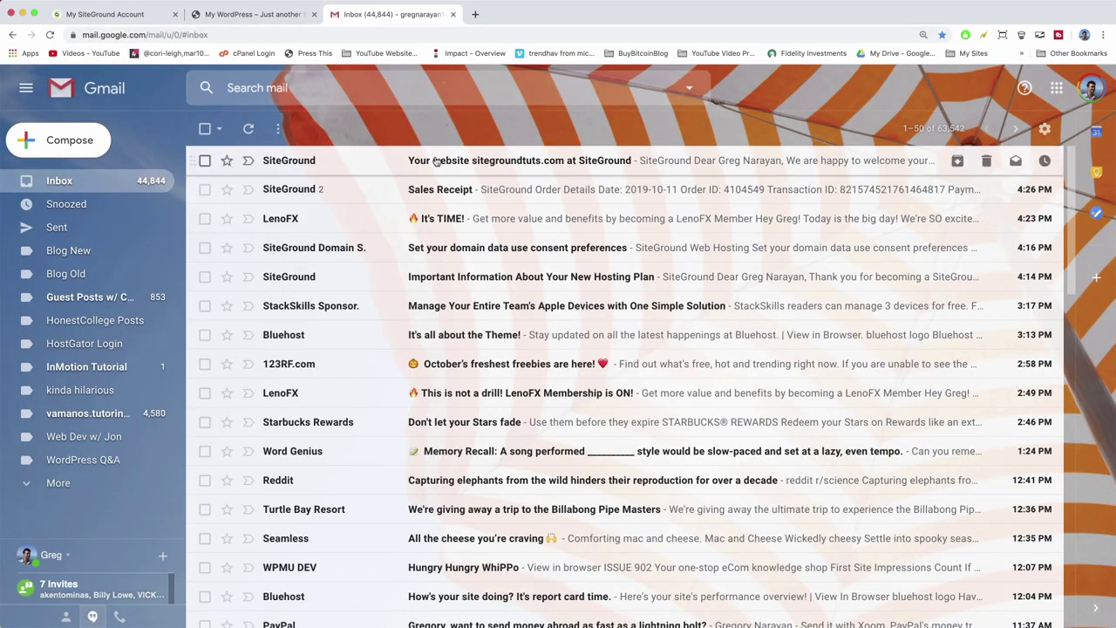
Read the Admin URL login details in SiteGround's welcome email, then return to the site's tab
click(610, 162)
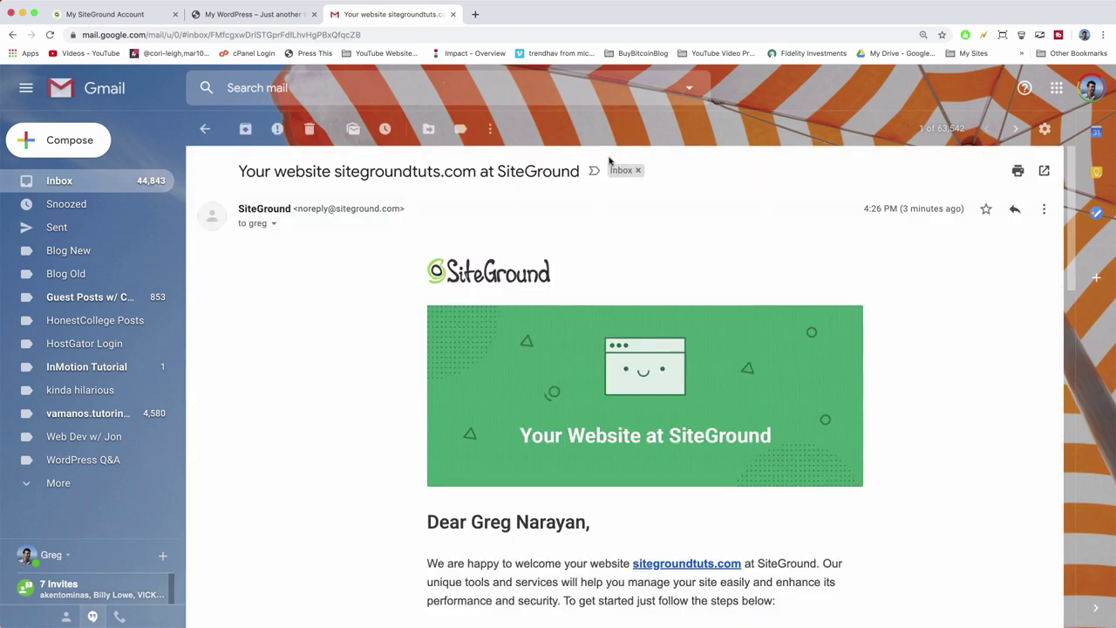
scroll(640, 221, down, 8)
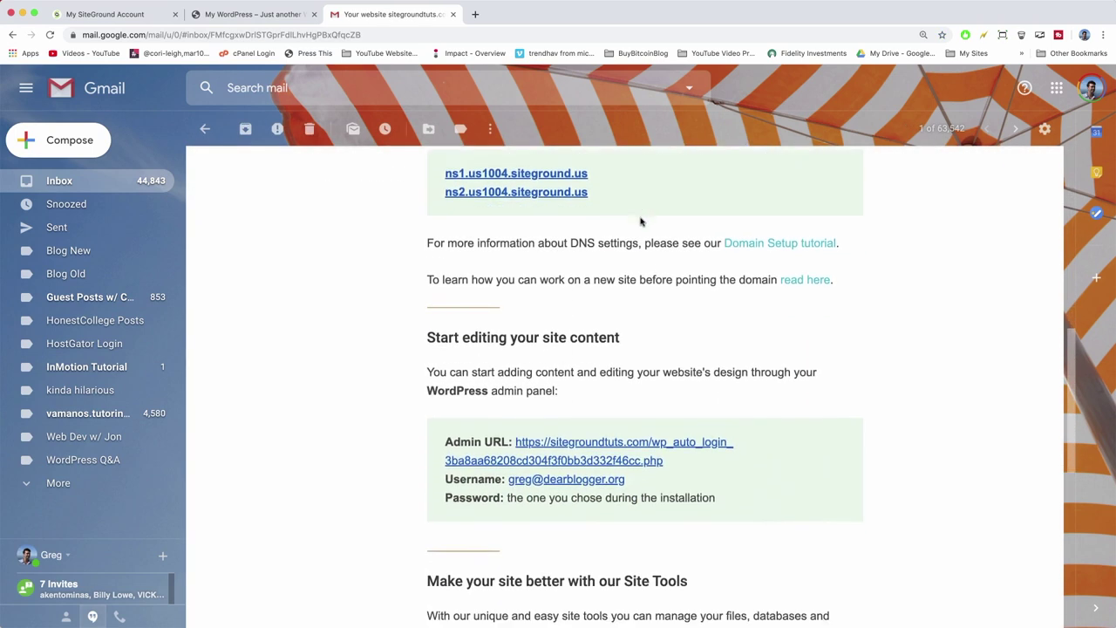
scroll(640, 222, down, 2)
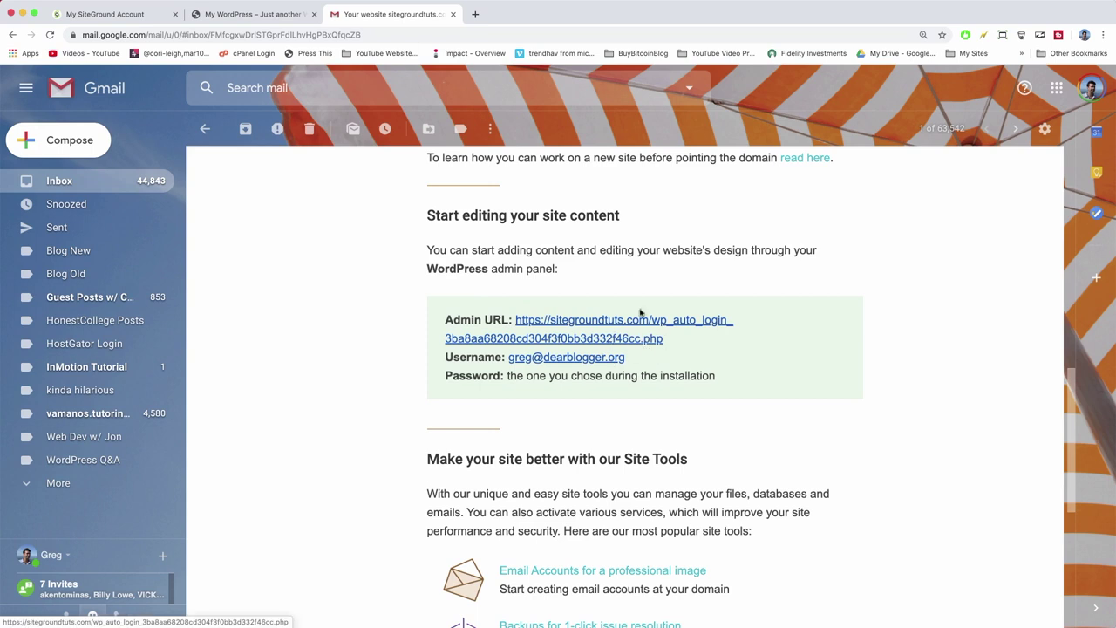
click(243, 16)
click(227, 32)
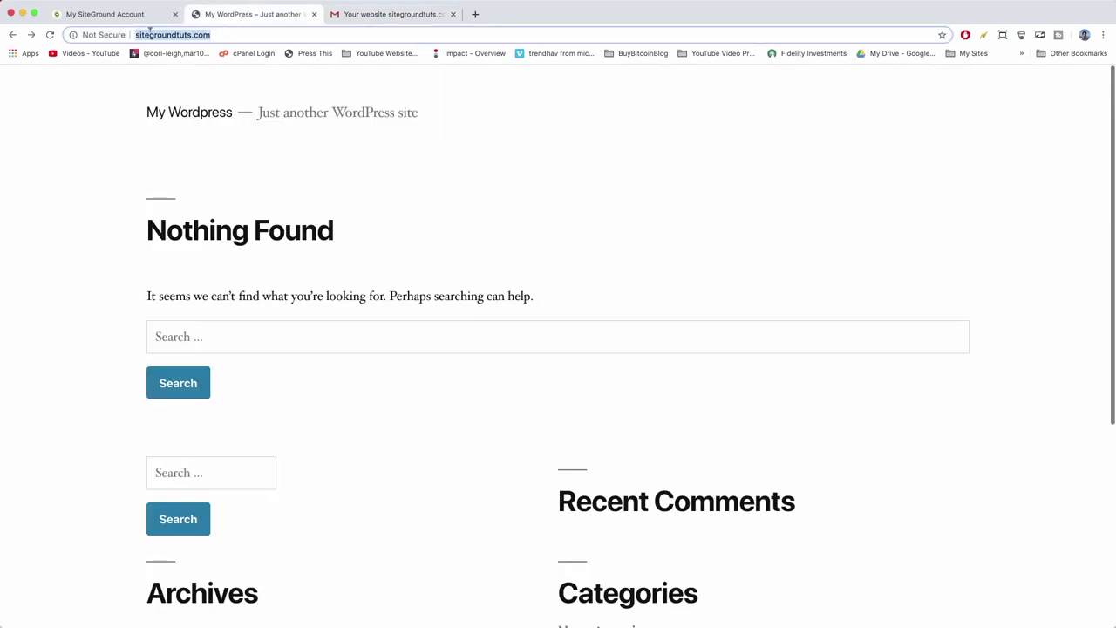
Go to the sitegroundtuts.com/wp-admin login page
click(213, 34)
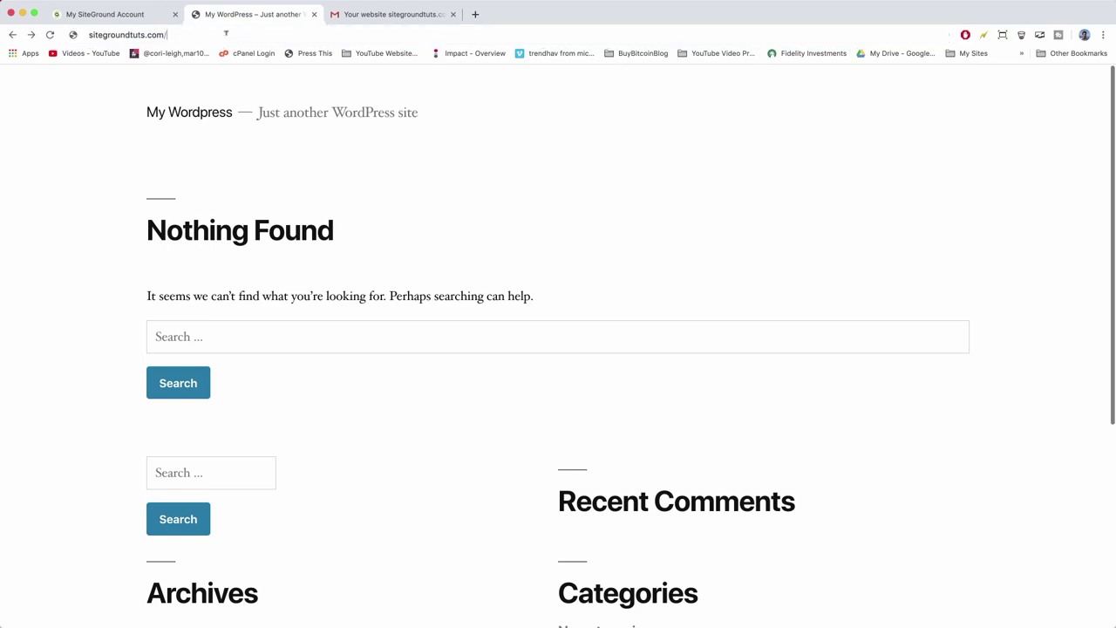
text(/wp-admin)
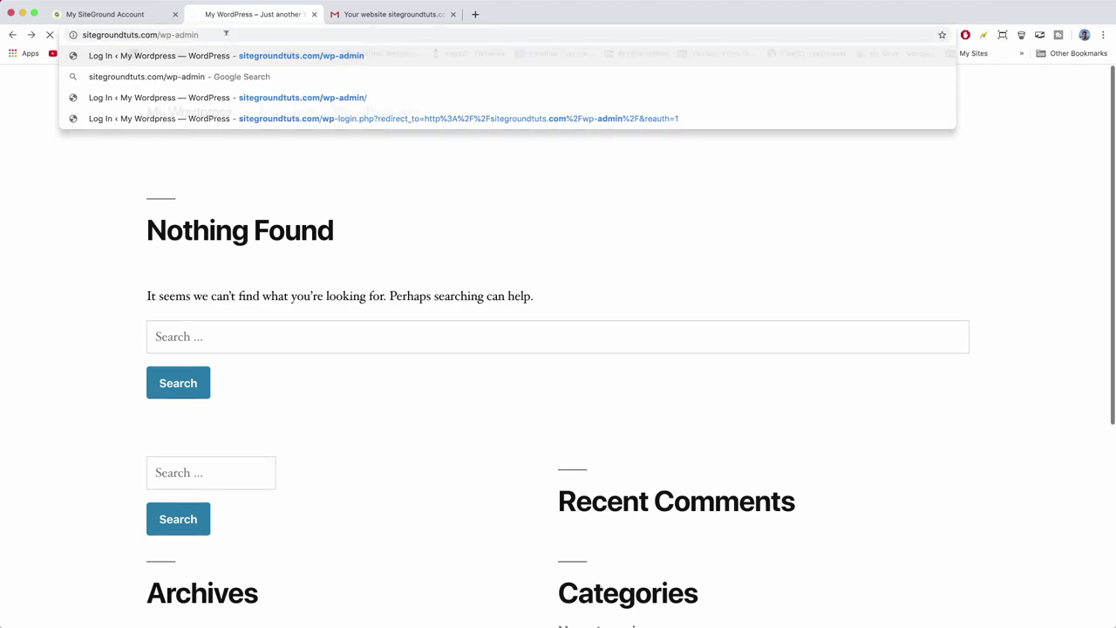
key(Return)
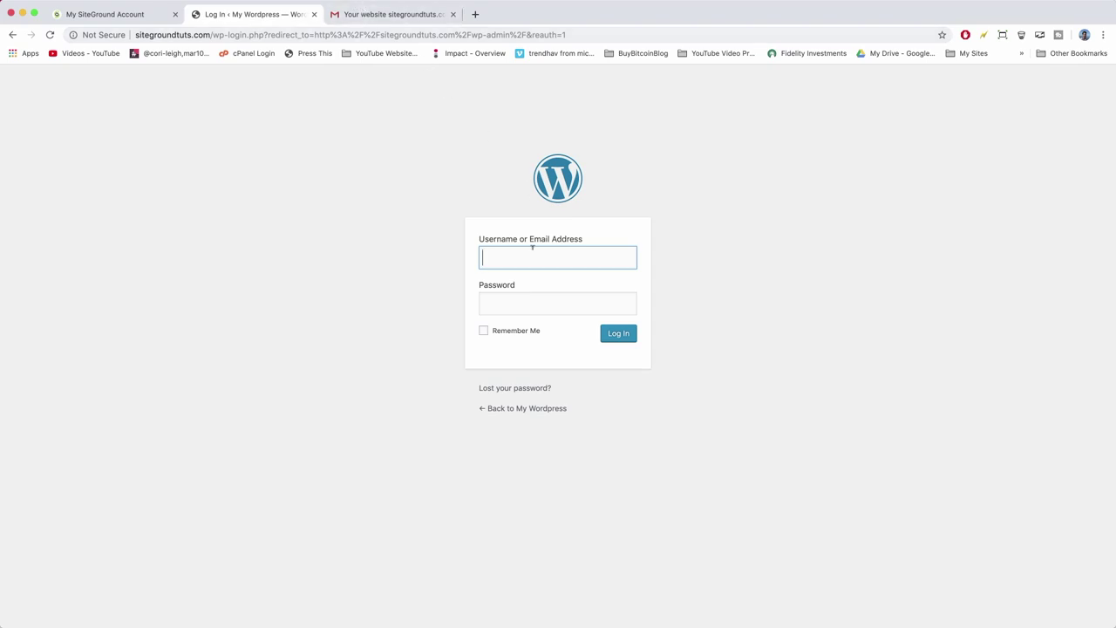
Log in with the admin e-mail and saved password, Remember Me on, bookmarking the login page
key(Tab)
click(519, 337)
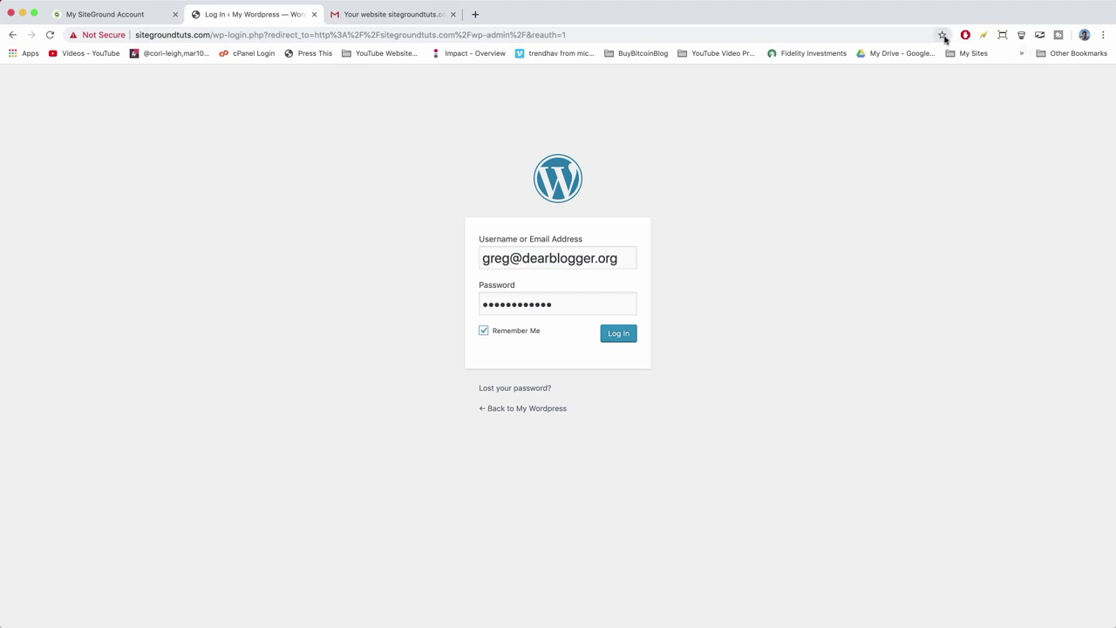
click(943, 35)
click(923, 143)
click(617, 336)
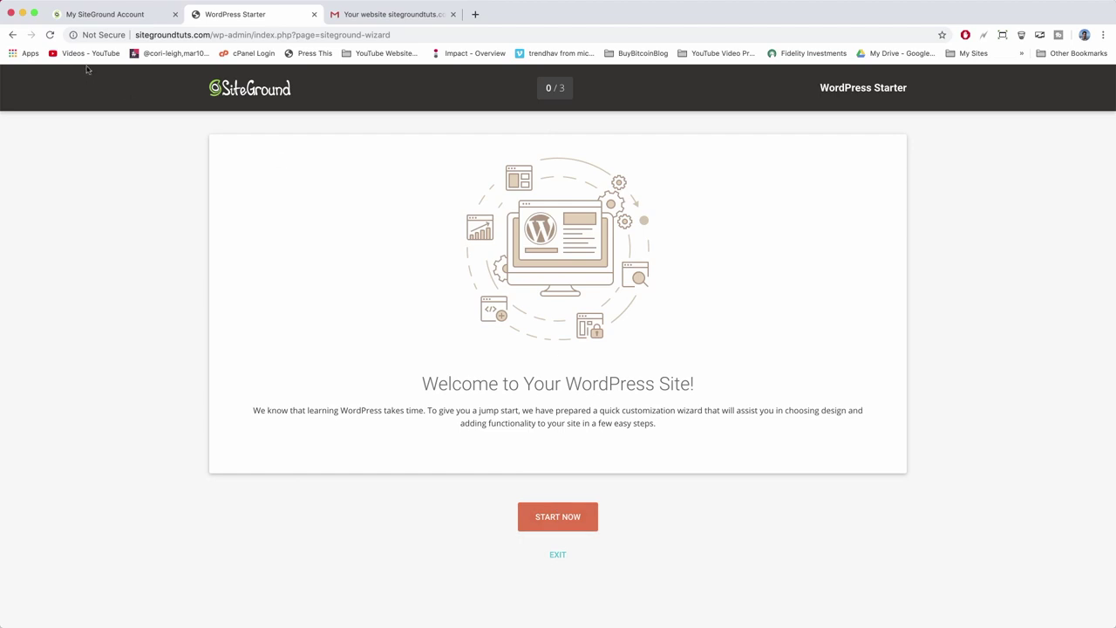
click(127, 16)
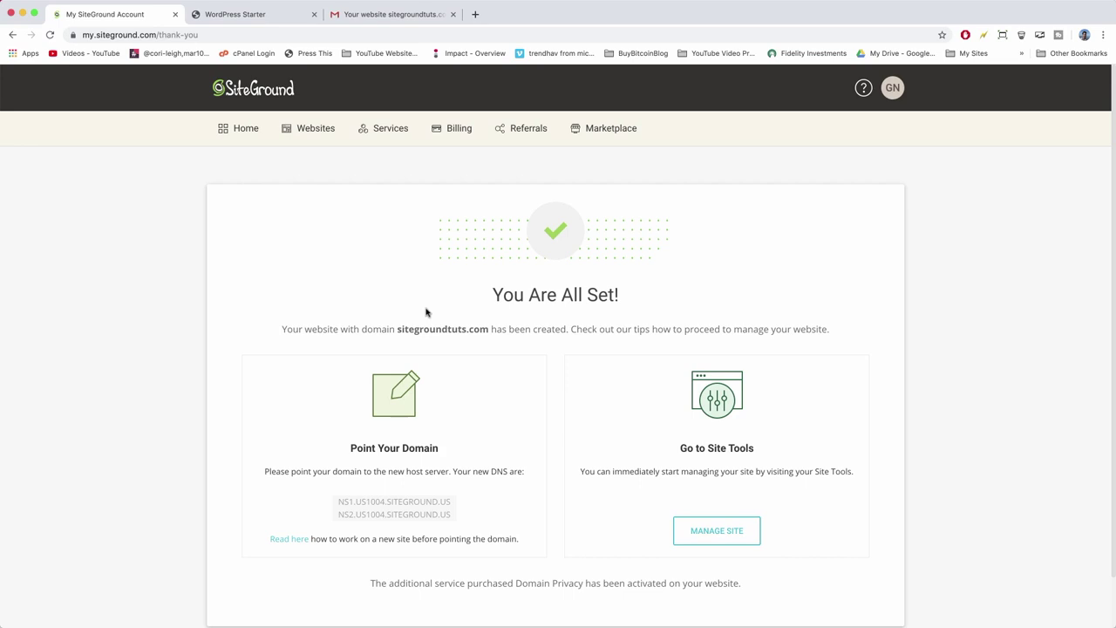
Copy the NS1 and NS2 nameserver lines from the SiteGround page
scroll(426, 312, down, 2)
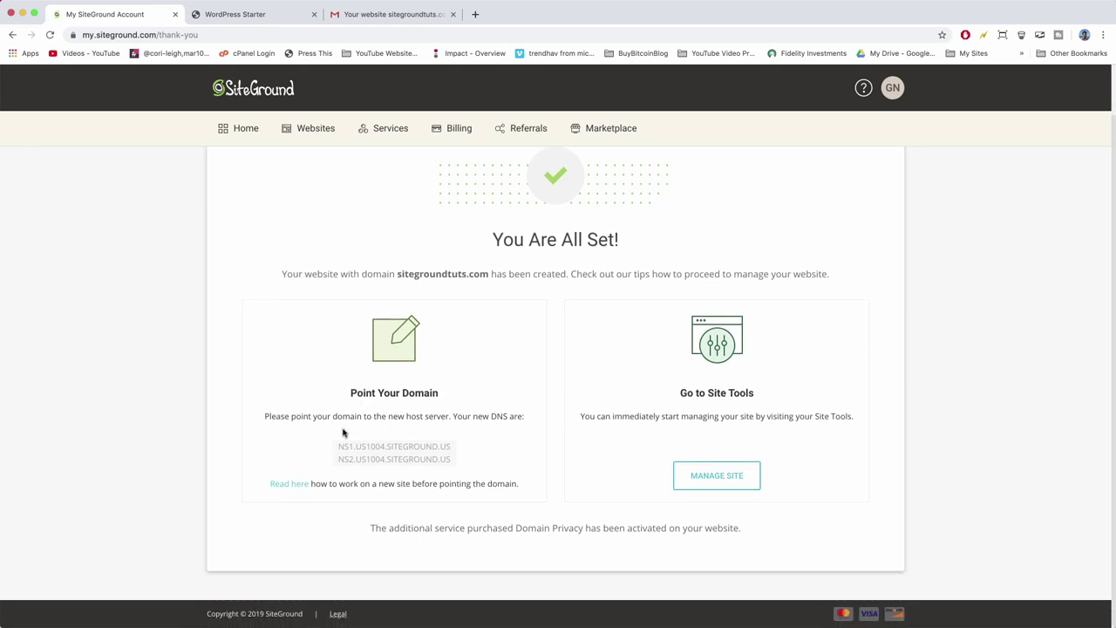
scroll(436, 365, down, 2)
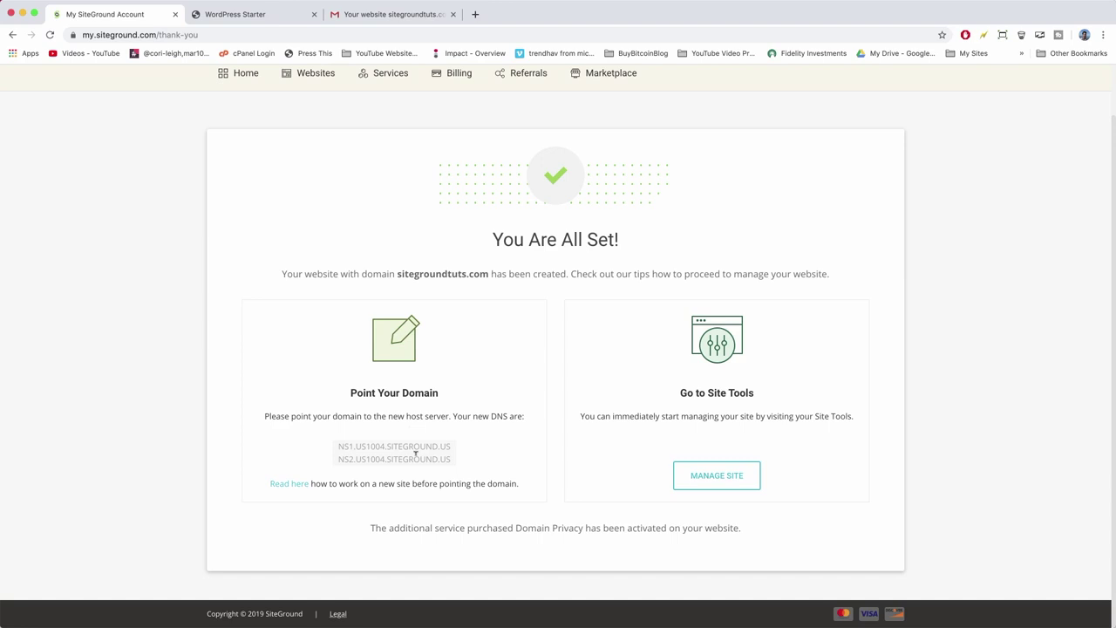
scroll(416, 452, up, 2)
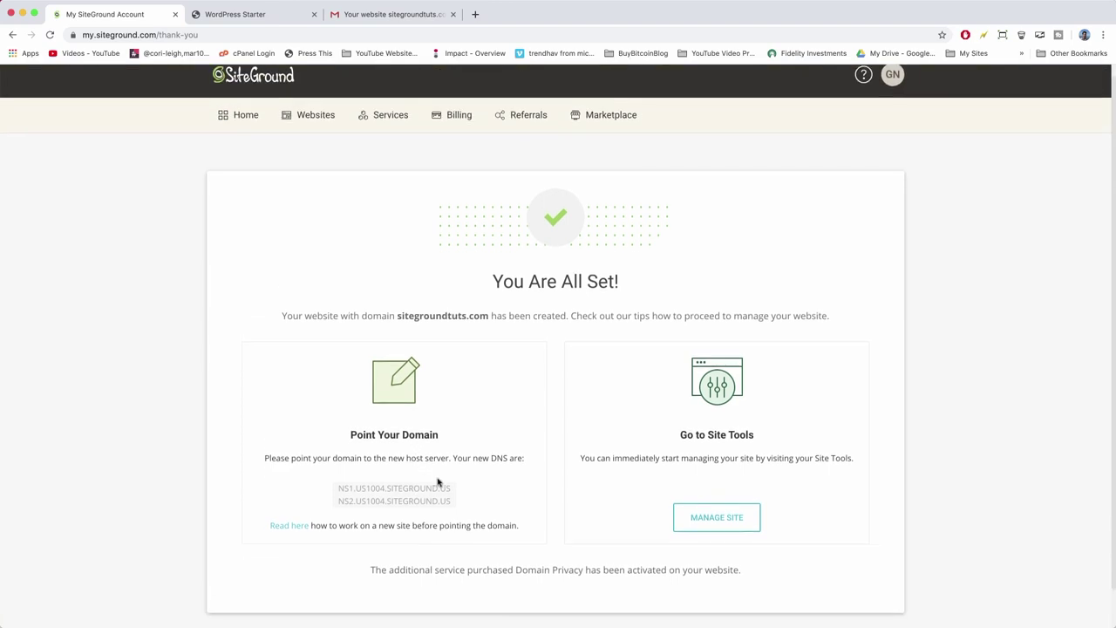
drag(448, 501, 338, 494)
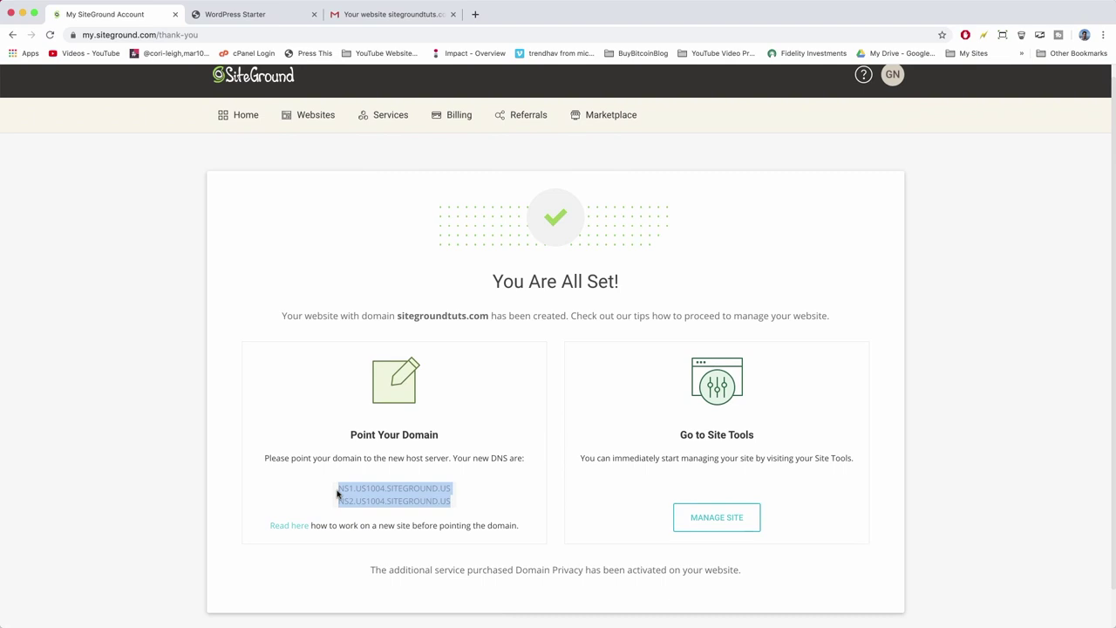
right_click(381, 482)
click(402, 508)
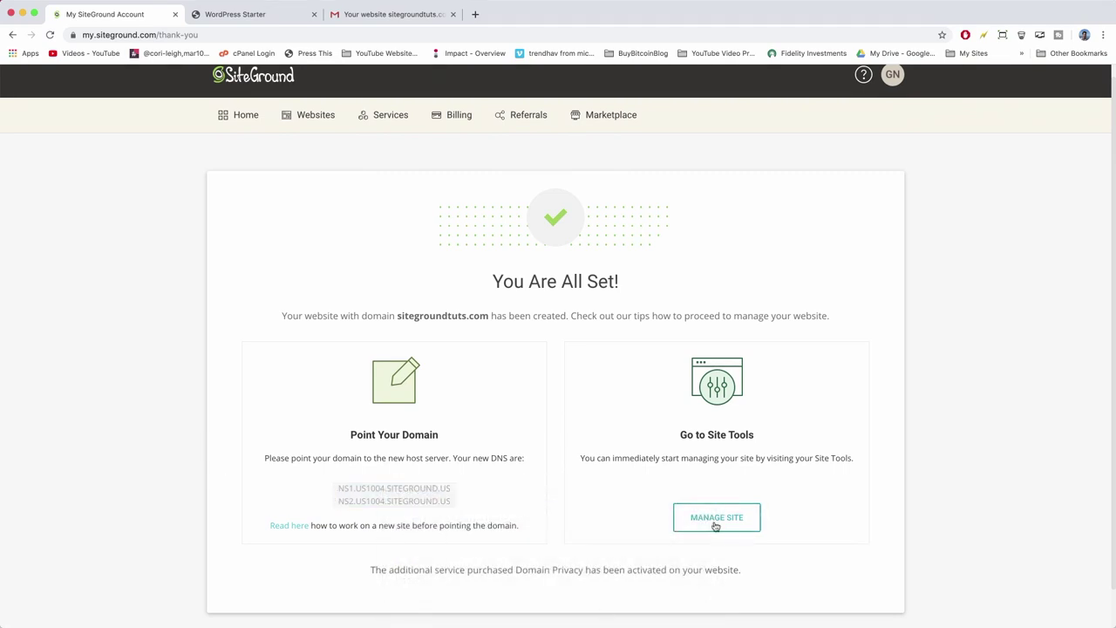
Paste the nameservers into a blank TextEdit note, then return to the SiteGround account home
drag(169, 17, 876, 183)
right_click(747, 235)
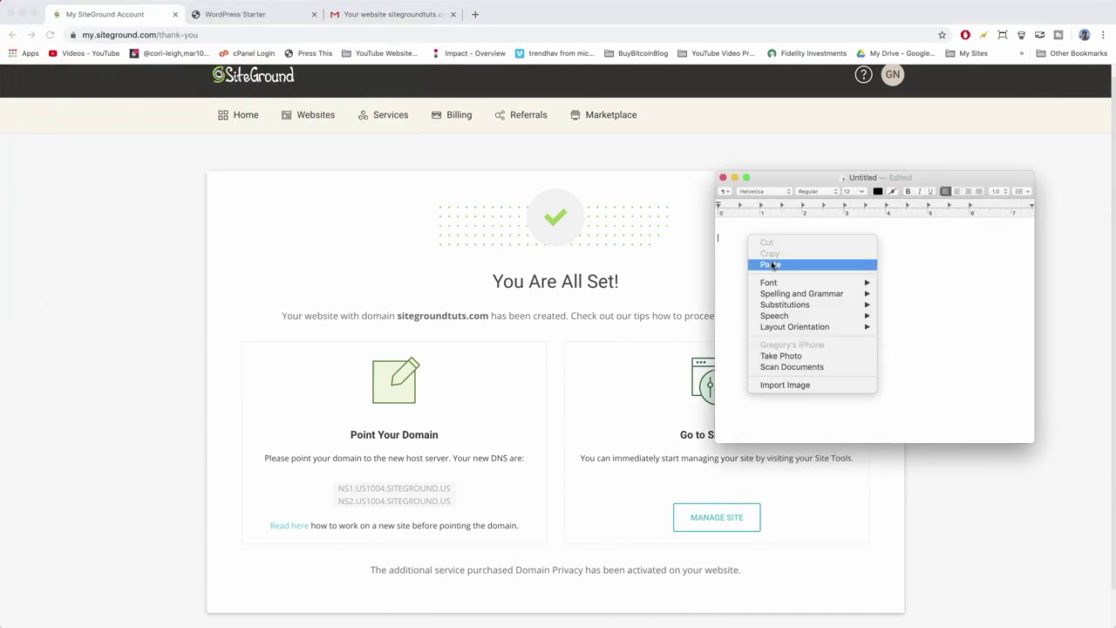
click(776, 263)
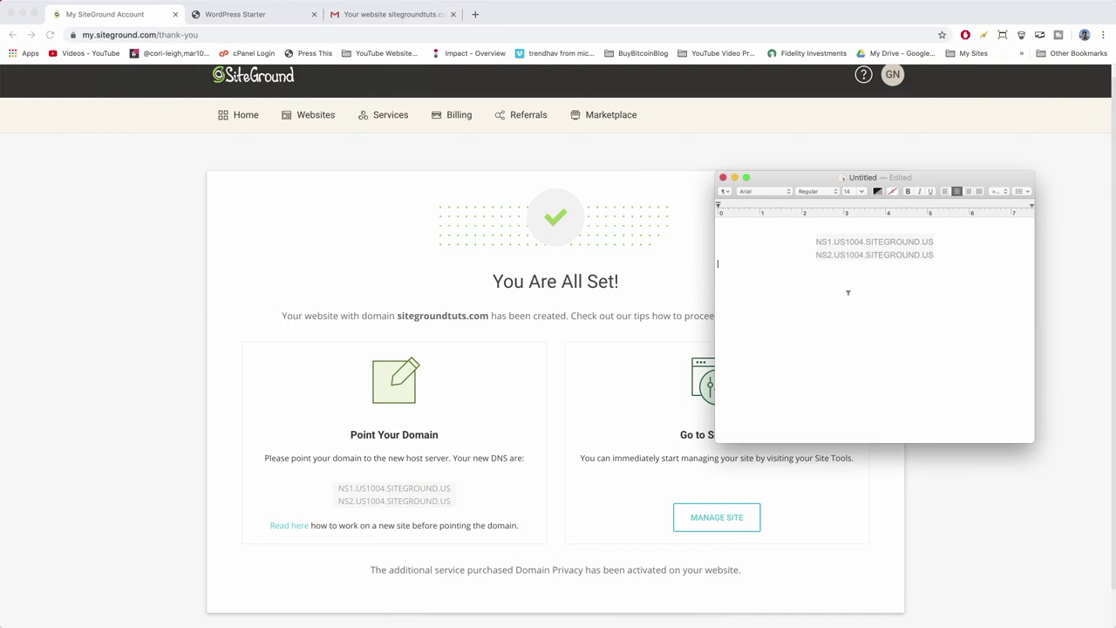
click(158, 318)
scroll(715, 222, up, 1)
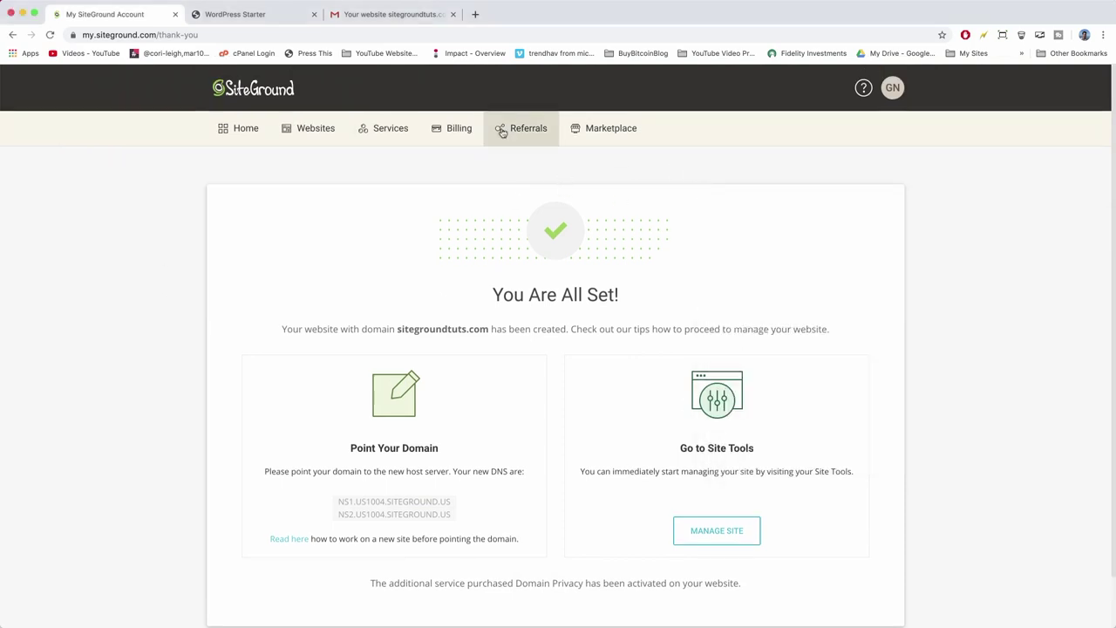
click(241, 136)
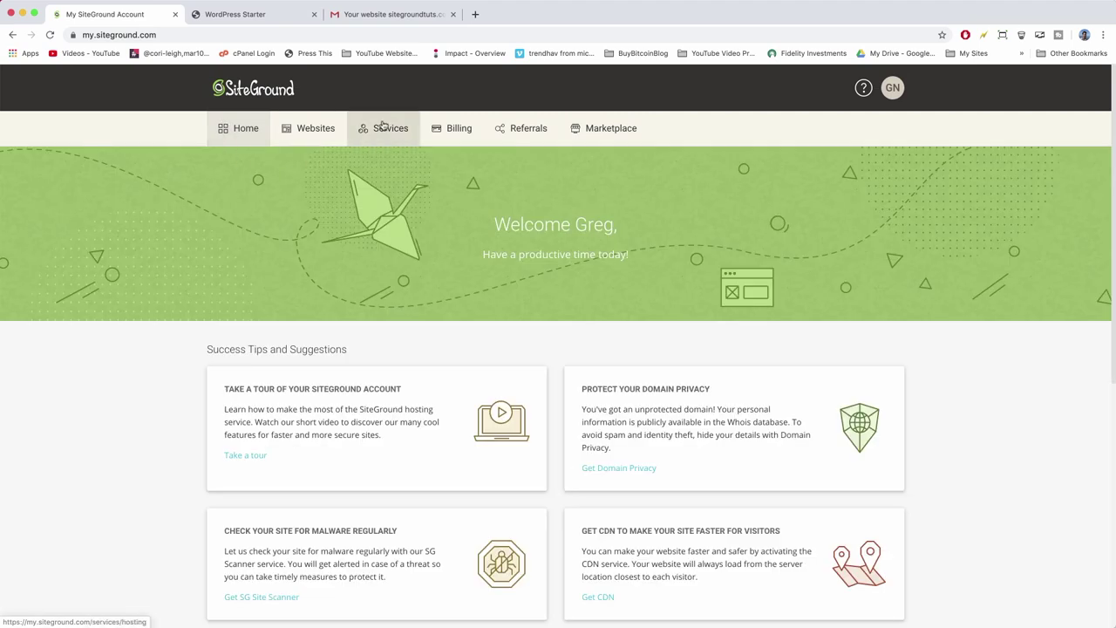
Open sitegroundtuts.com's Manage DNS Settings from the domains list and compare with the TextEdit note
click(383, 127)
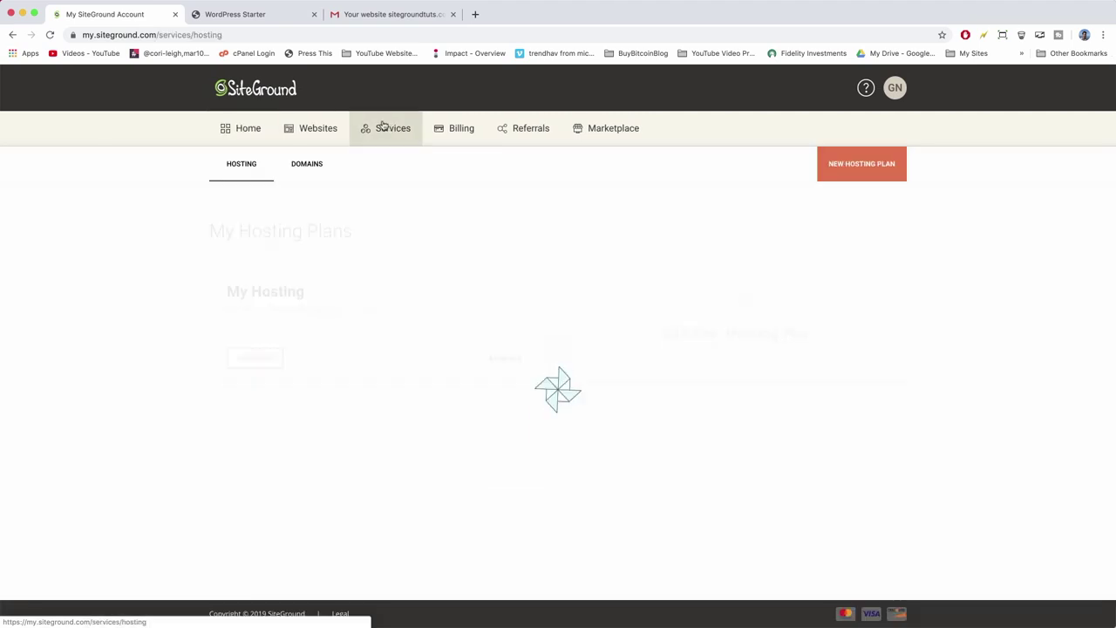
click(316, 166)
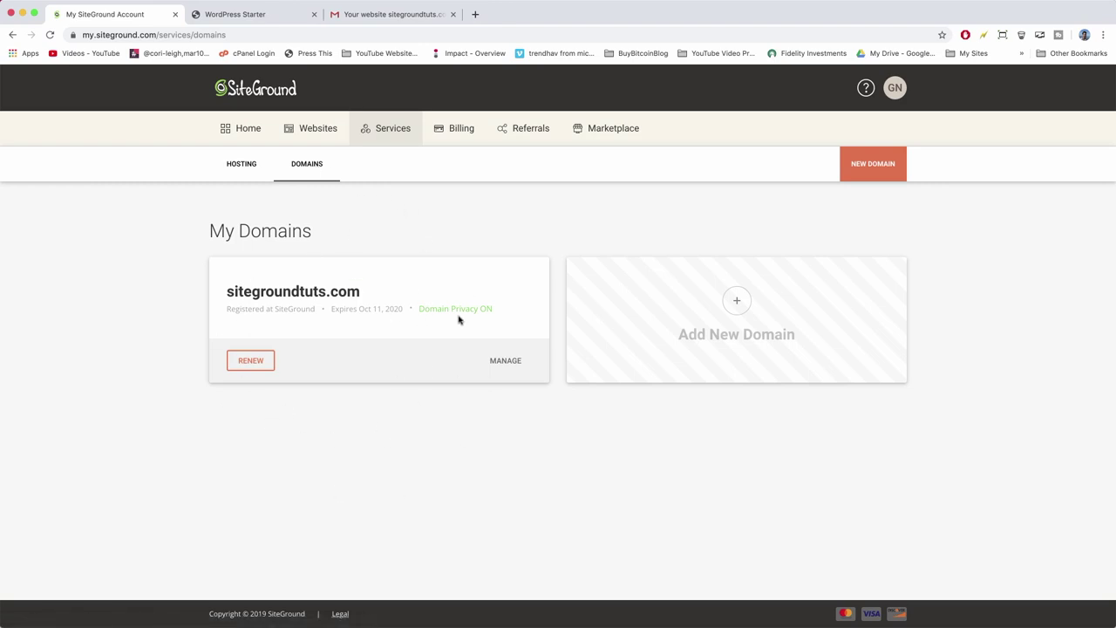
click(507, 363)
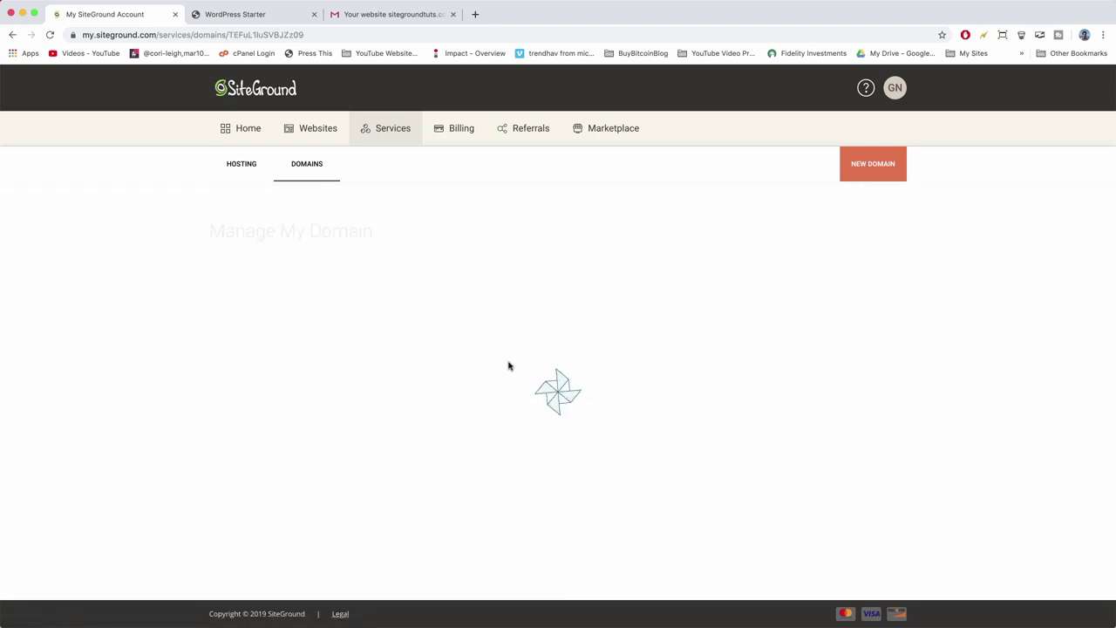
scroll(747, 452, down, 2)
click(804, 464)
key(super+Tab)
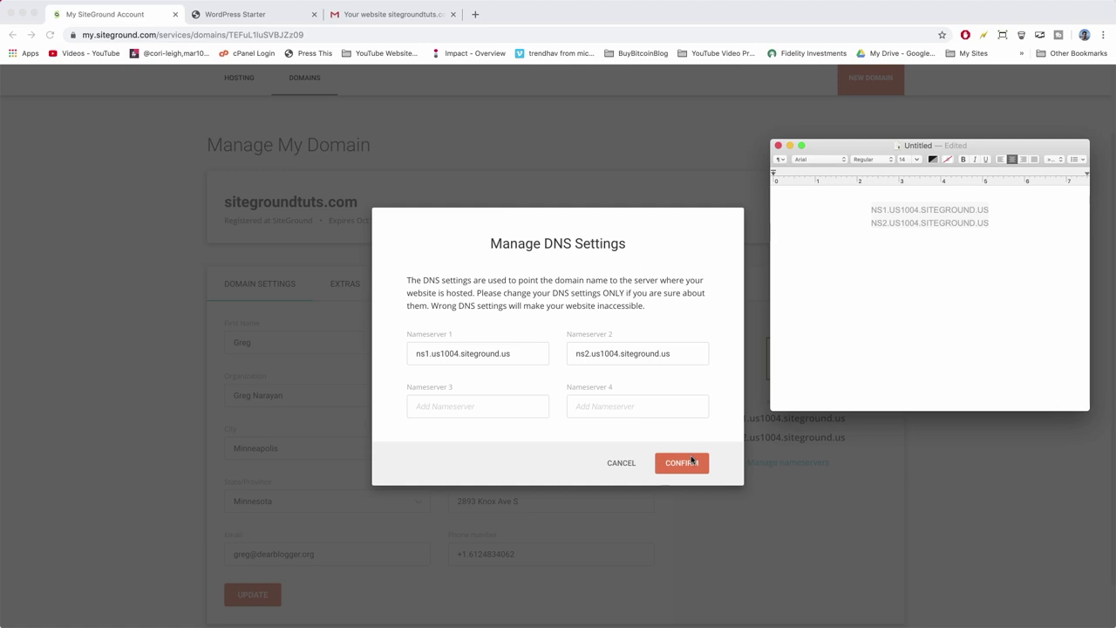
Cancel the Manage DNS Settings dialog, keeping the ns1/ns2.us1004.siteground.us nameservers unchanged
key(super+Tab)
click(621, 463)
scroll(624, 463, up, 2)
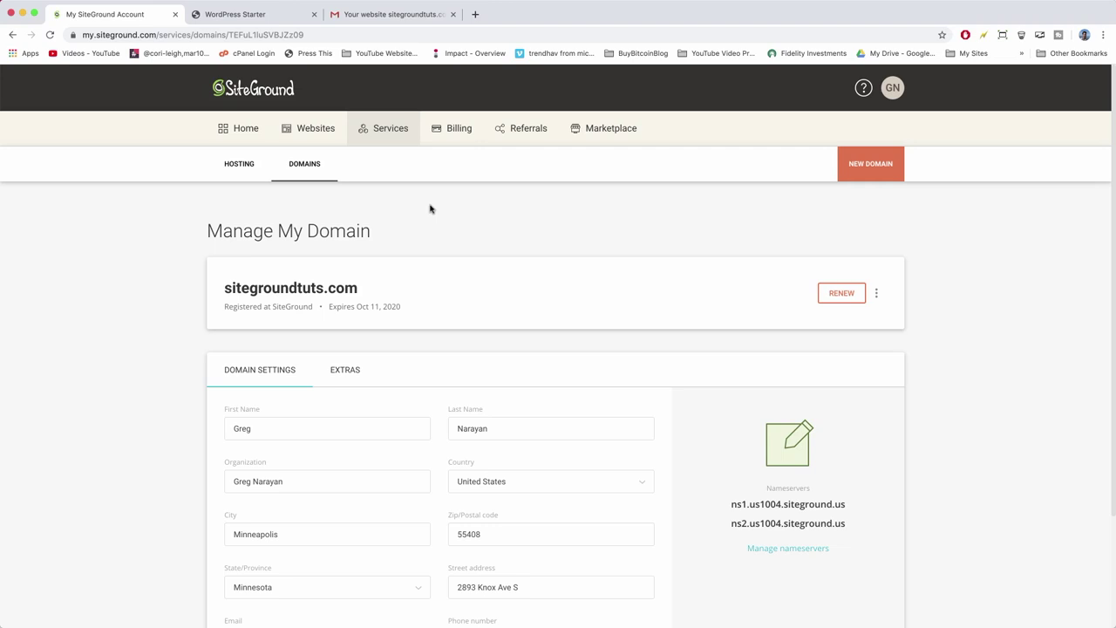
click(248, 14)
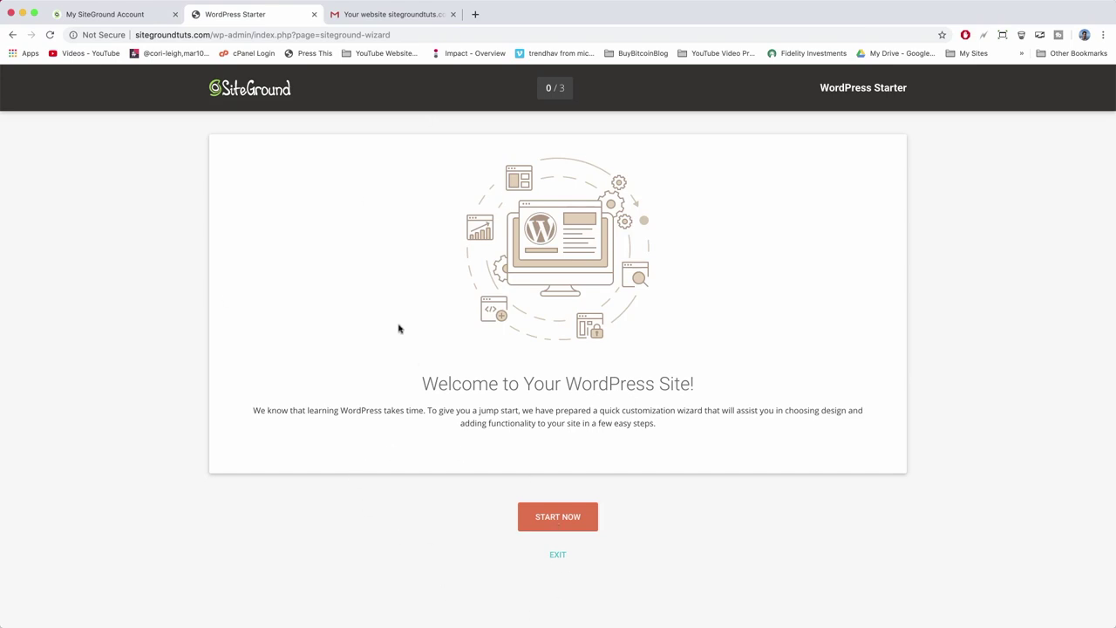
Start the WordPress Starter wizard with START NOW and browse the free theme gallery
click(588, 517)
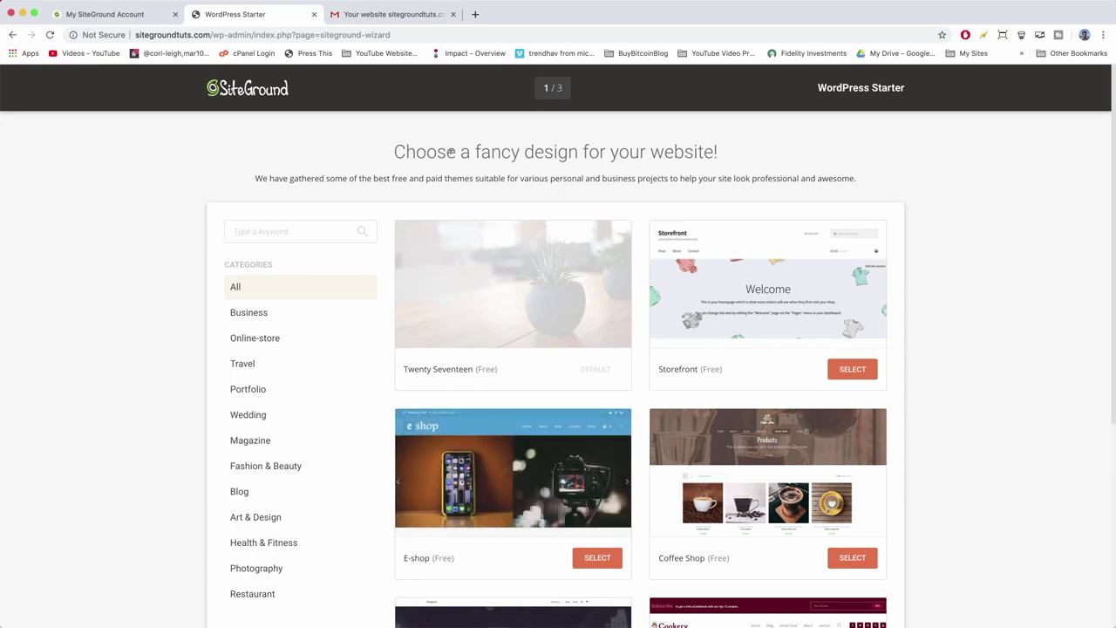
scroll(479, 155, down, 2)
scroll(481, 155, up, 2)
scroll(540, 239, down, 1)
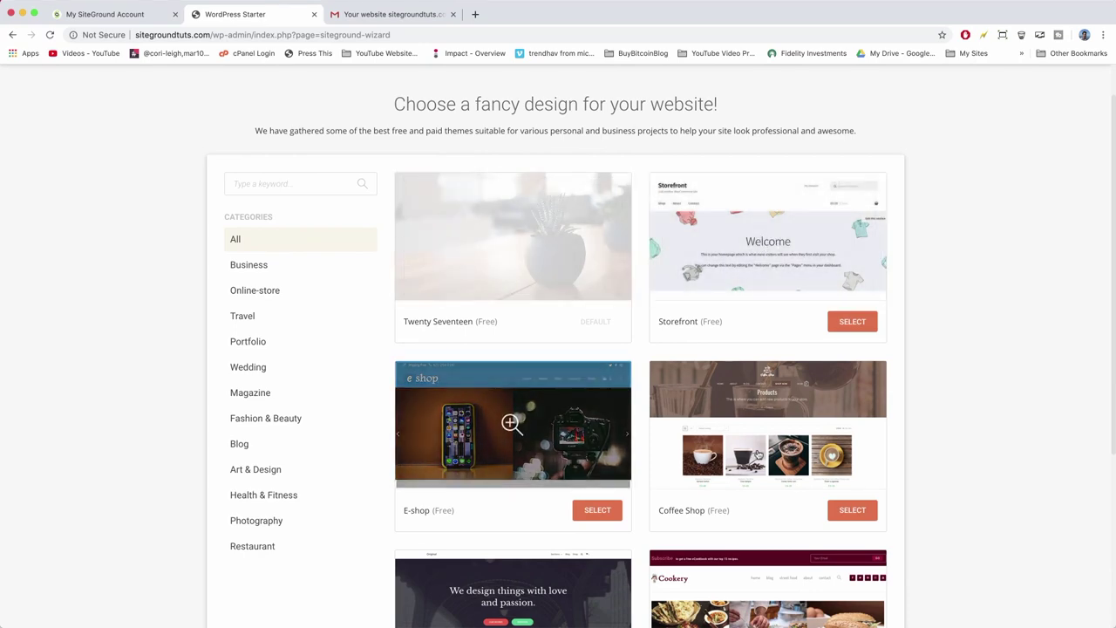
scroll(511, 422, down, 6)
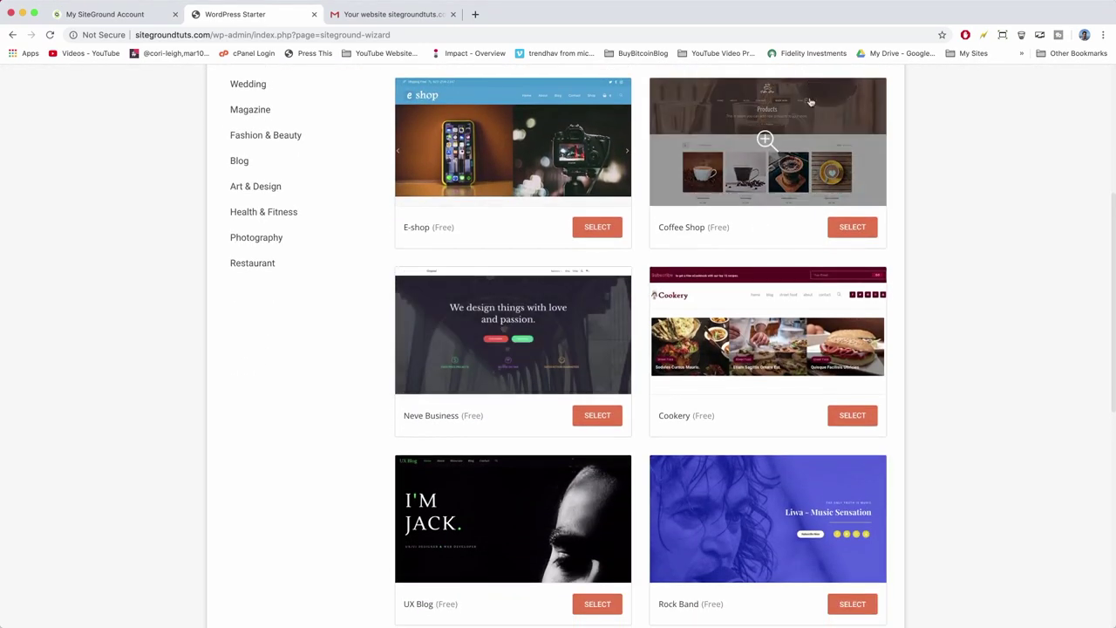
scroll(764, 297, down, 2)
scroll(523, 305, down, 3)
scroll(763, 331, down, 3)
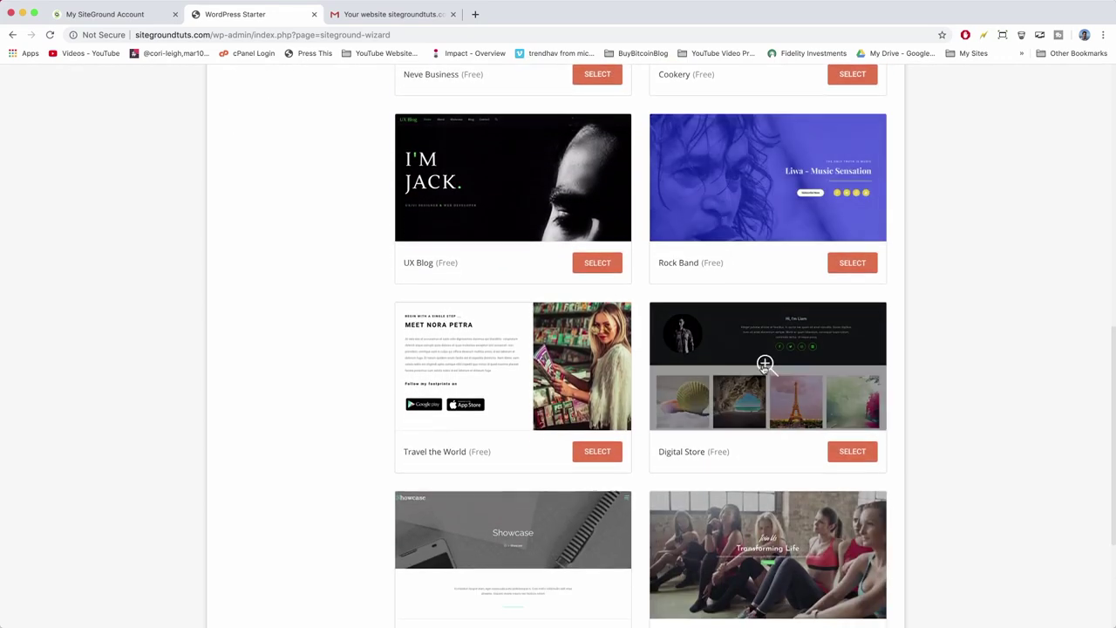
scroll(750, 364, down, 5)
scroll(713, 363, down, 2)
scroll(515, 349, down, 3)
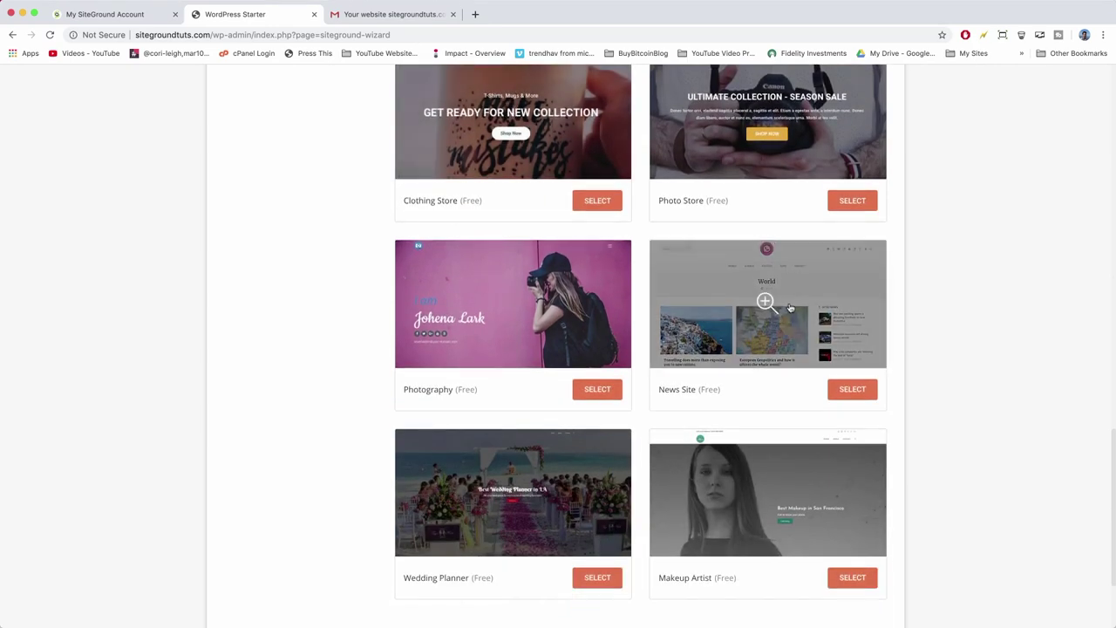
scroll(789, 307, down, 2)
scroll(511, 384, down, 3)
scroll(512, 394, down, 3)
scroll(493, 471, down, 2)
scroll(483, 537, down, 15)
key(Home)
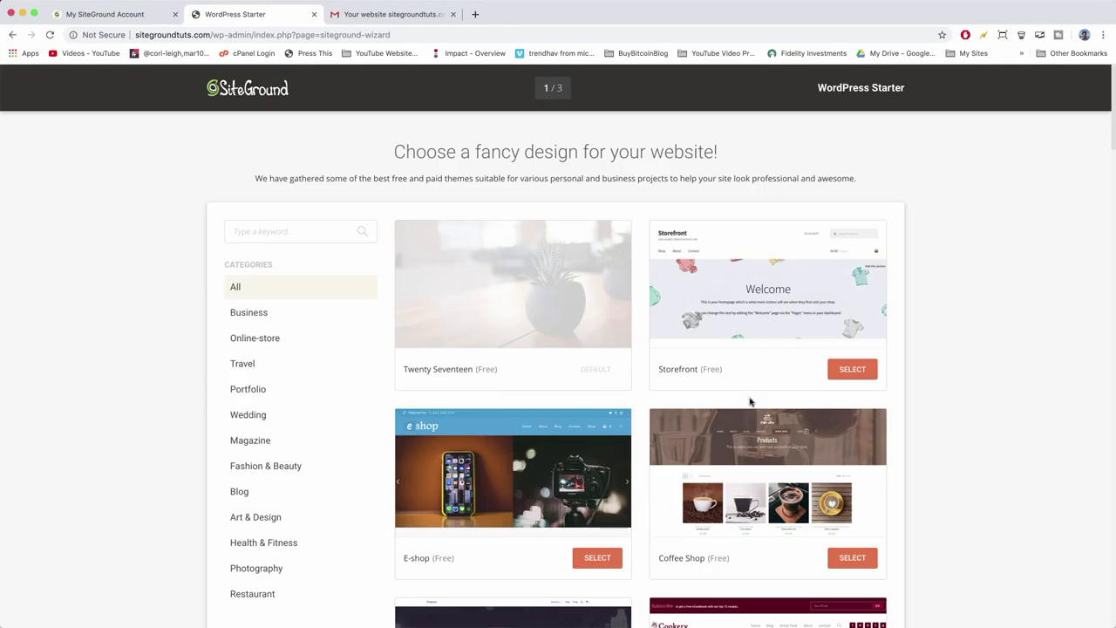
Filter the design gallery to the Blog category and browse themes such as Cookery and Neve Business
scroll(257, 296, down, 1)
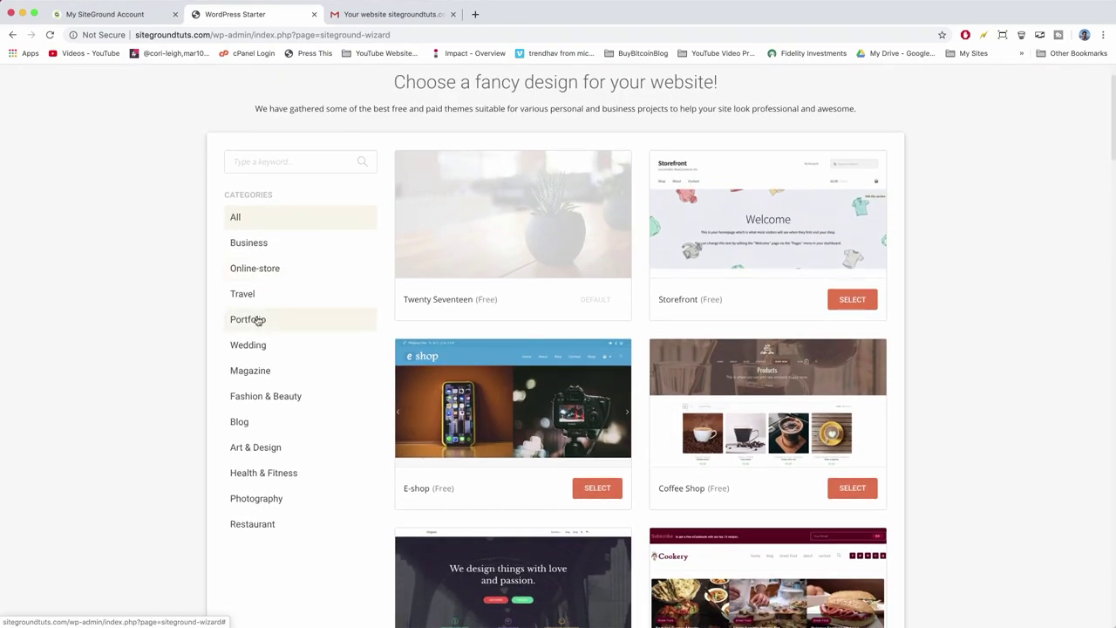
click(239, 422)
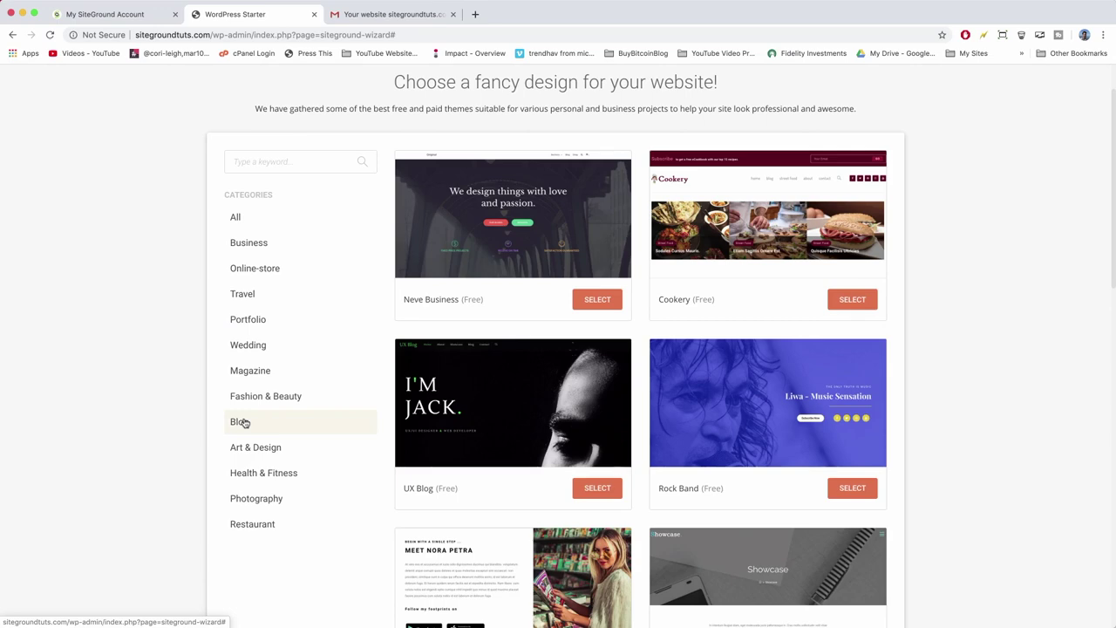
scroll(721, 286, down, 1)
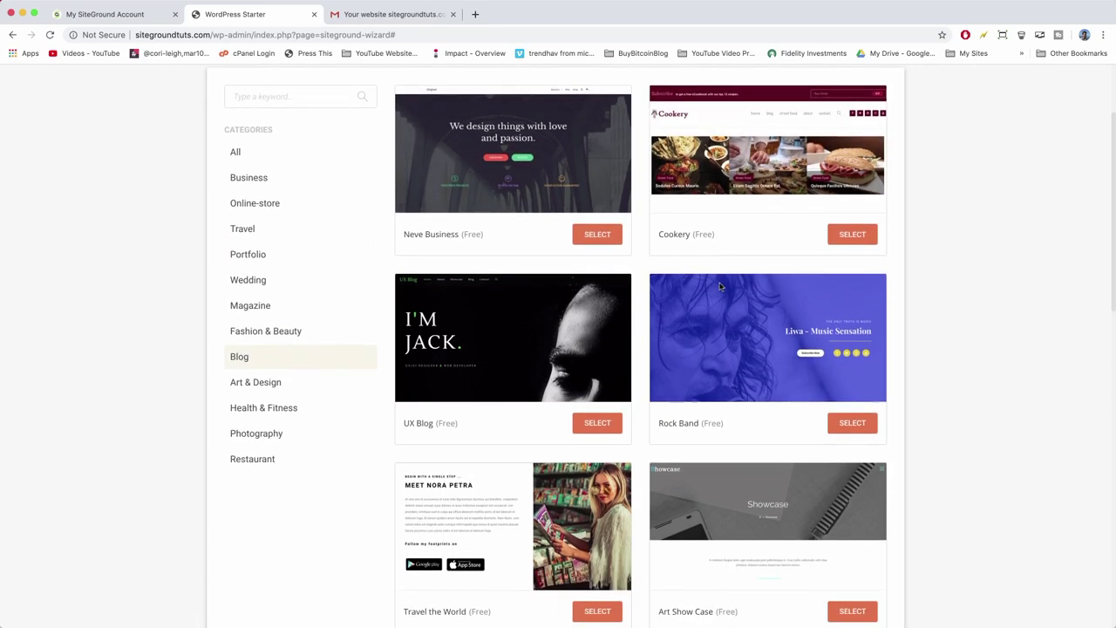
scroll(720, 286, down, 5)
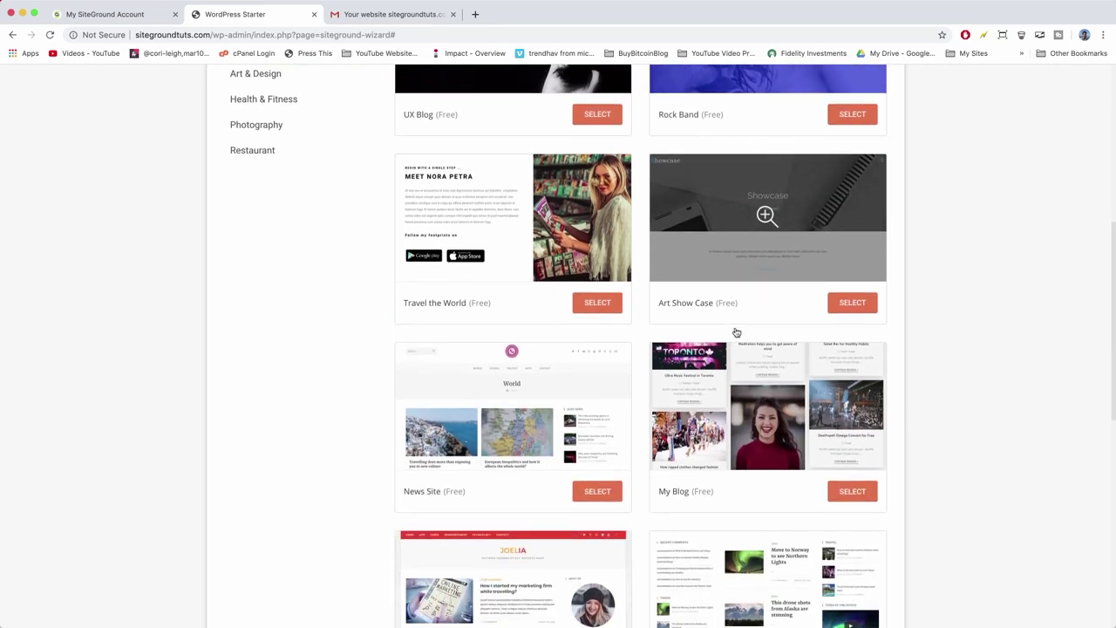
scroll(736, 332, down, 1)
scroll(501, 305, down, 1)
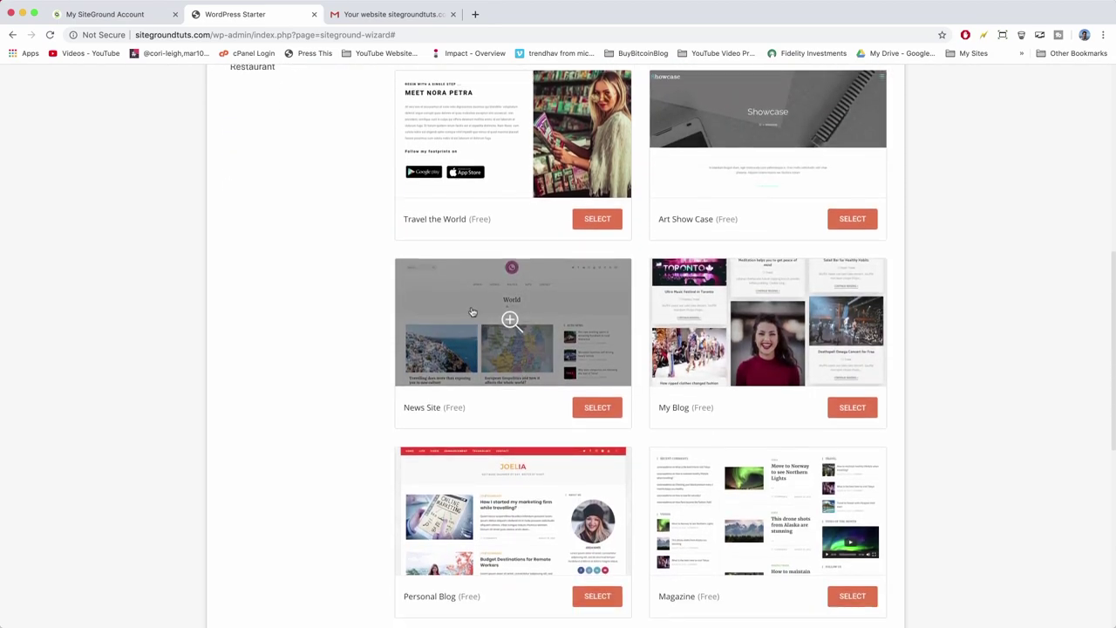
scroll(495, 299, down, 2)
scroll(808, 383, up, 2)
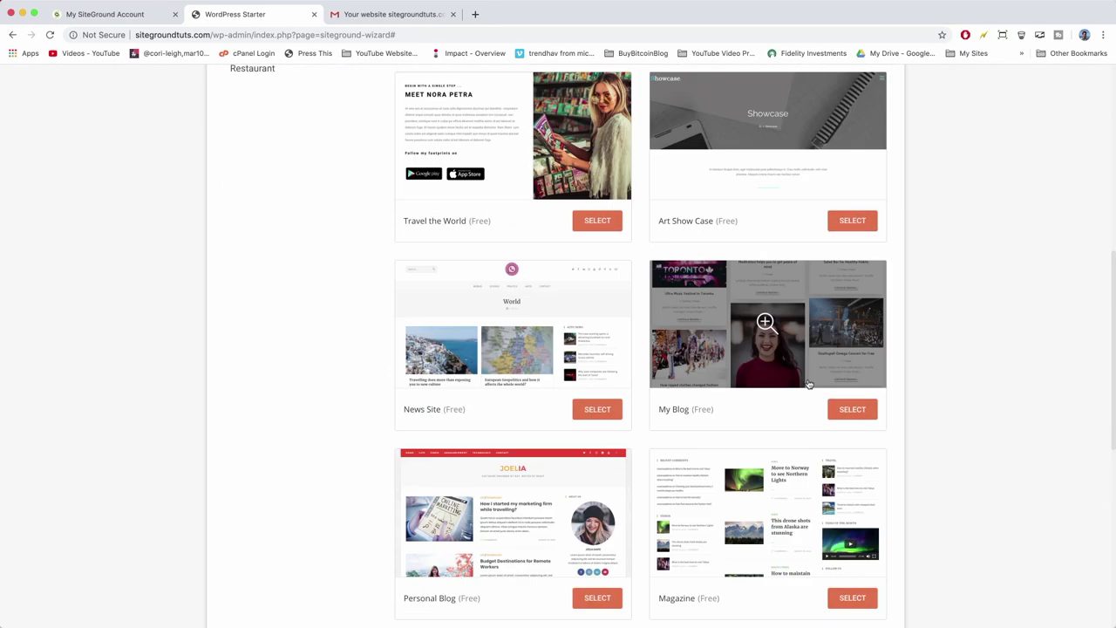
scroll(592, 468, up, 6)
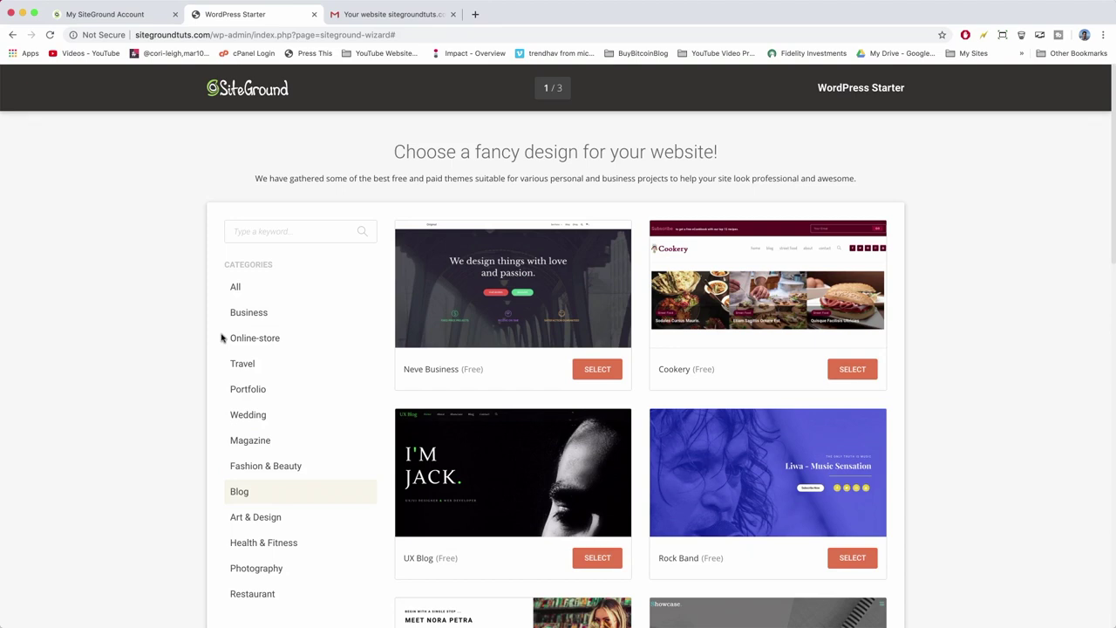
click(475, 14)
Open the sitegroundtuts.com admin and browse Appearance > Themes > Add New
text(sitegroundtuts.com)
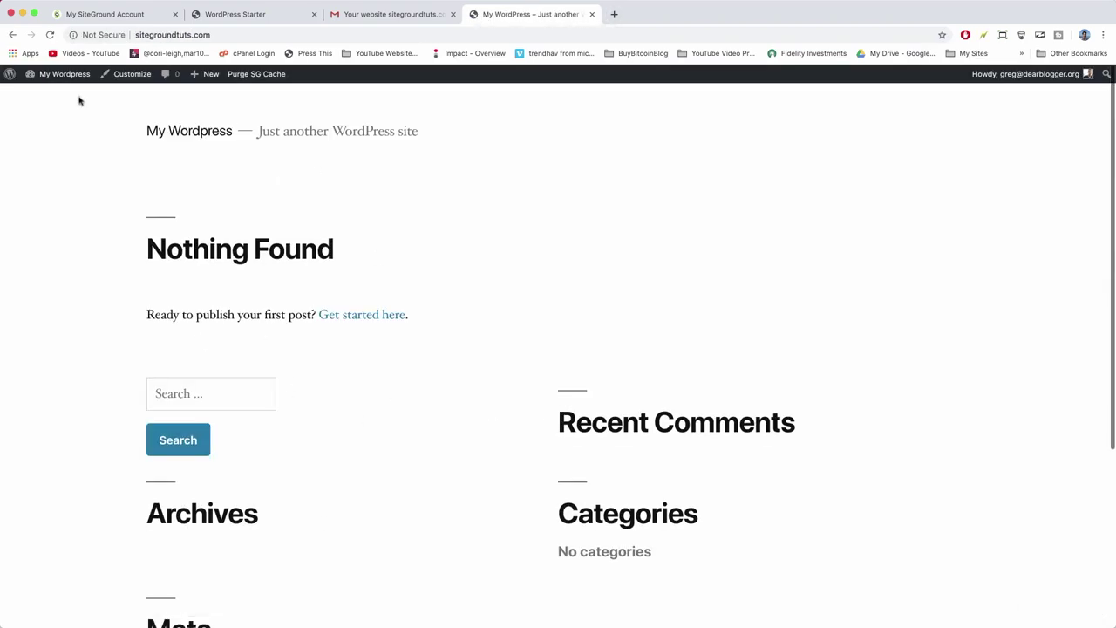
click(53, 75)
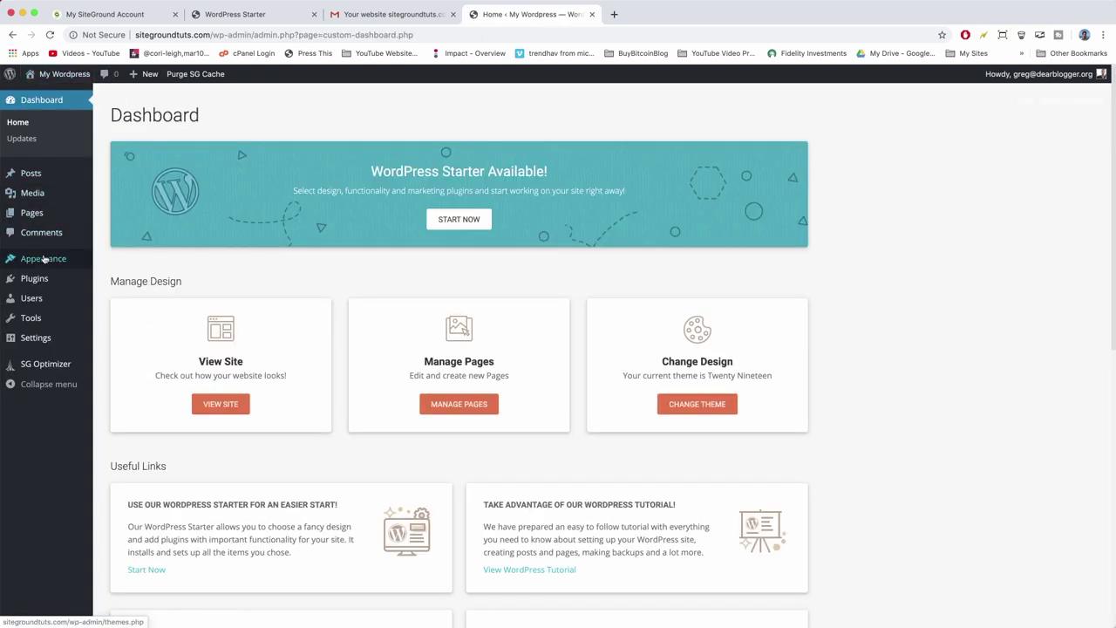
mouse_move(70, 262)
click(113, 263)
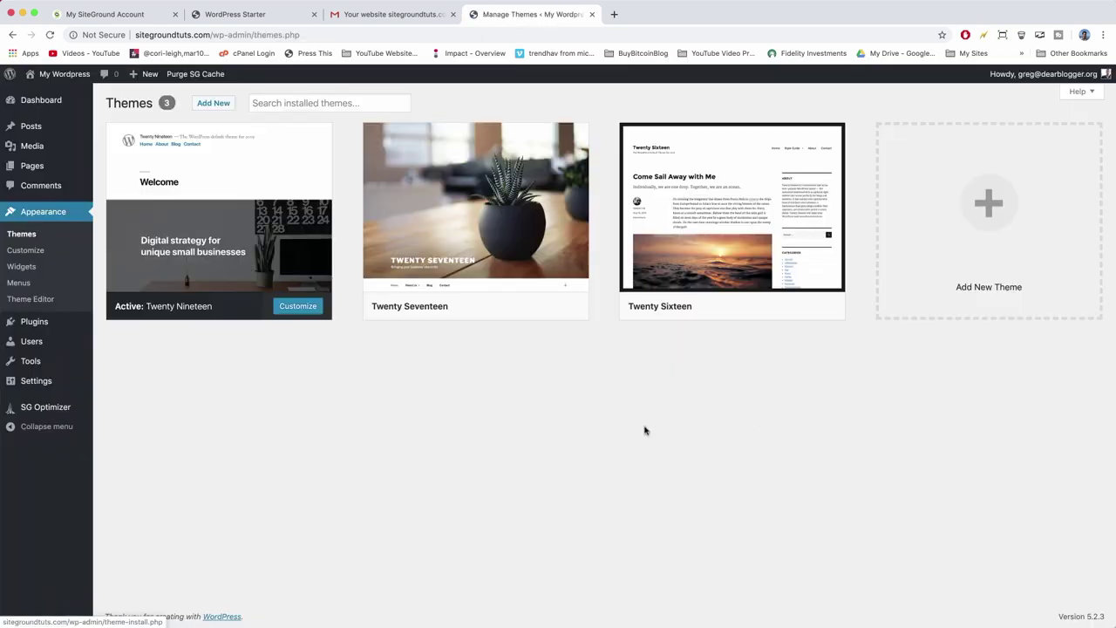
click(213, 104)
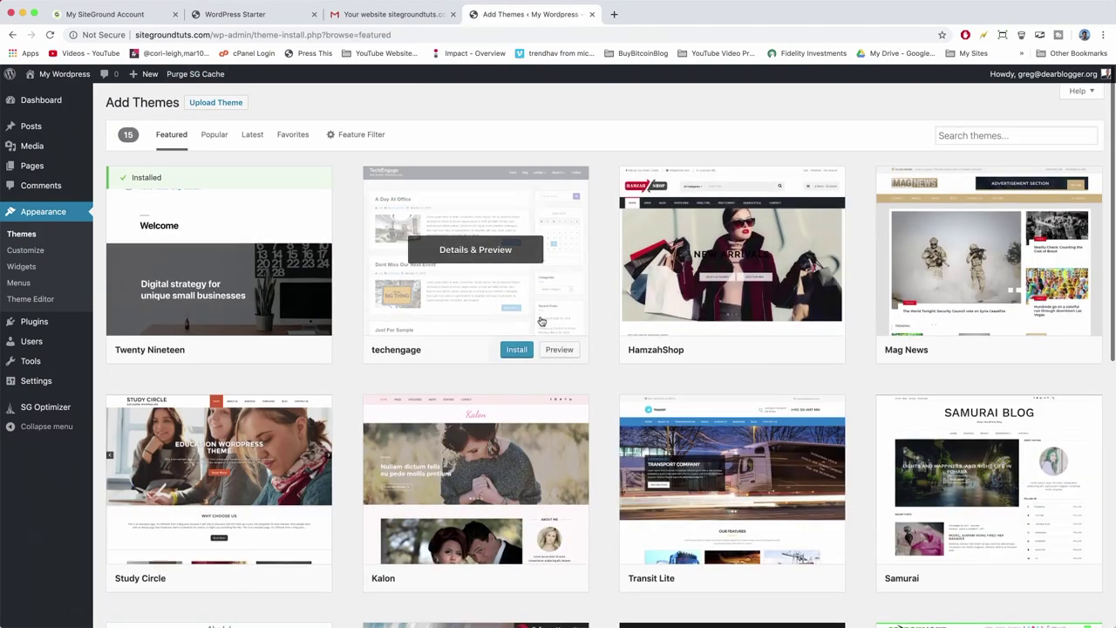
scroll(539, 323, down, 10)
scroll(539, 321, up, 10)
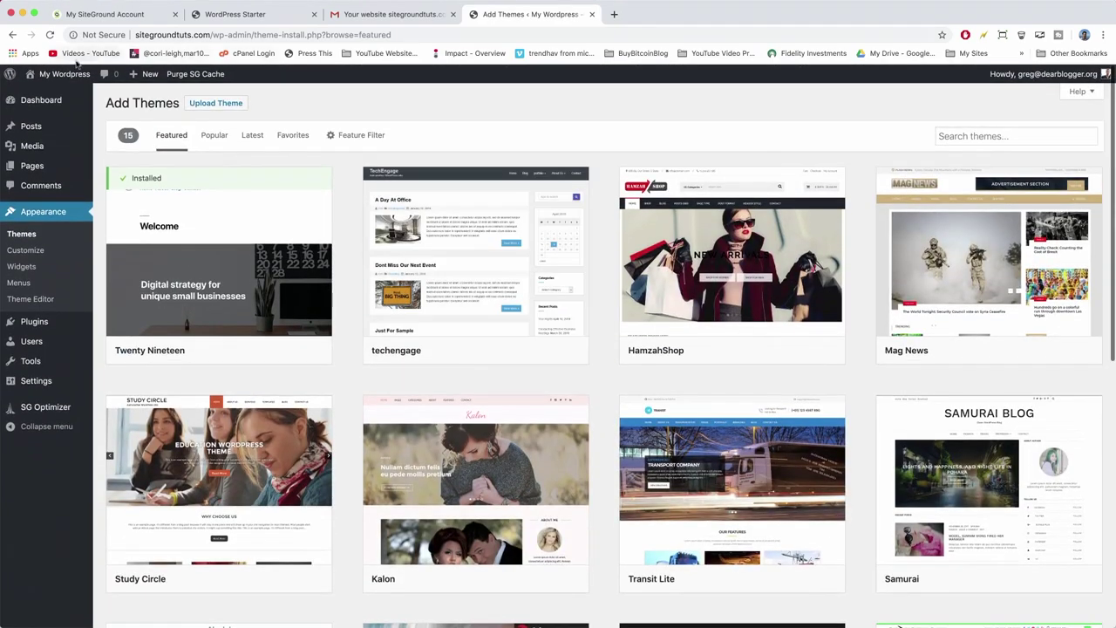
Return to the live site's front page, still showing Nothing Found
click(68, 74)
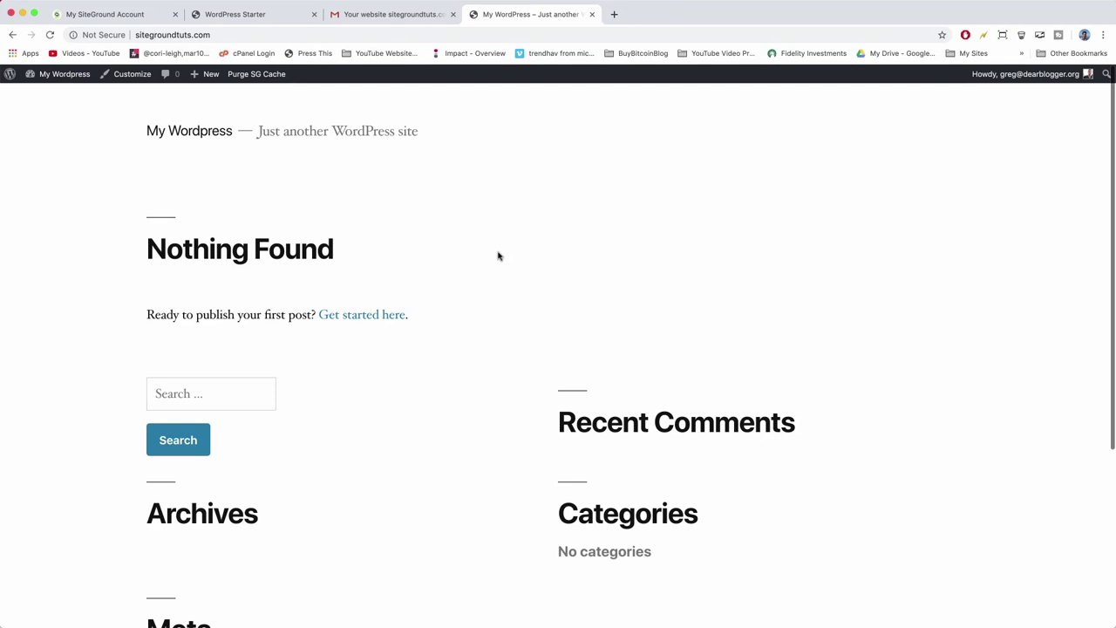
scroll(498, 255, down, 3)
scroll(497, 256, up, 3)
click(252, 14)
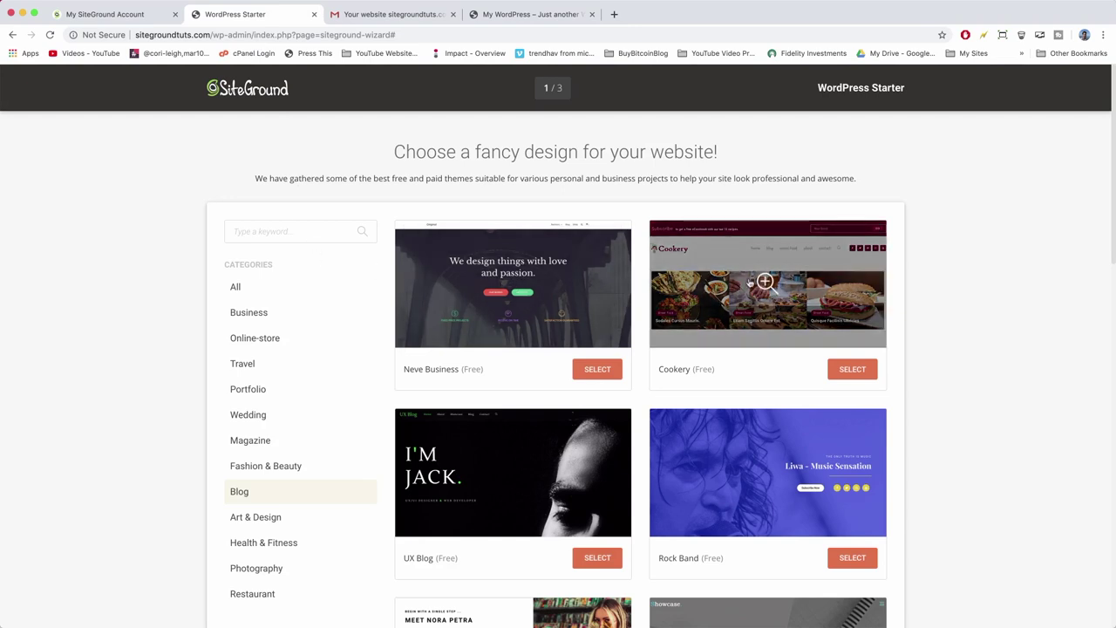
Preview the Cookery theme full-page using its thumbnail's zoom icon
scroll(515, 279, down, 4)
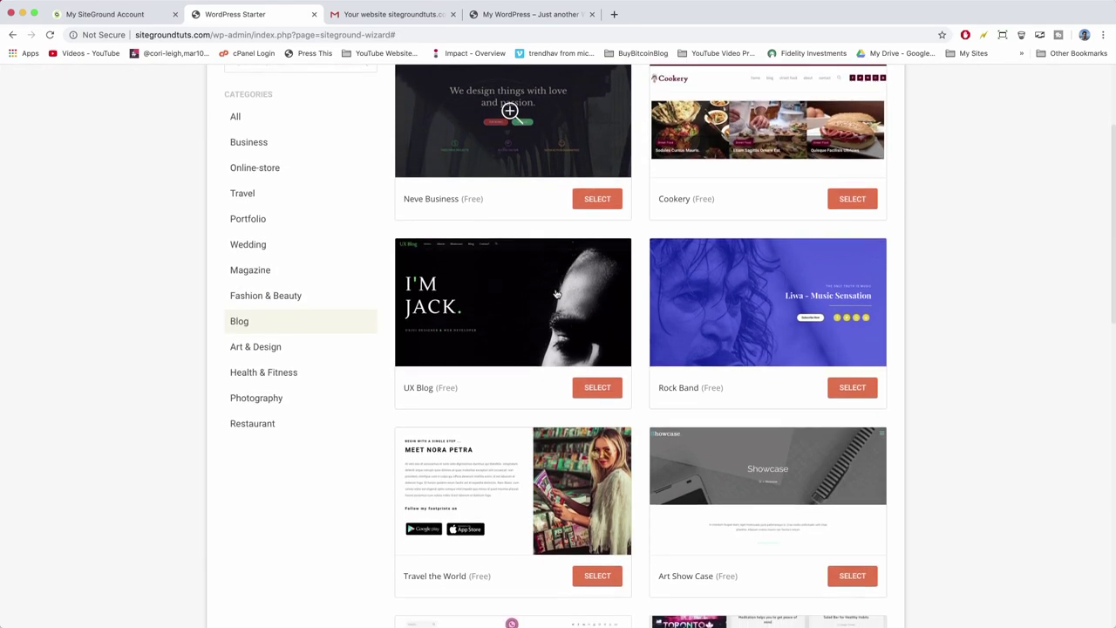
scroll(765, 294, down, 3)
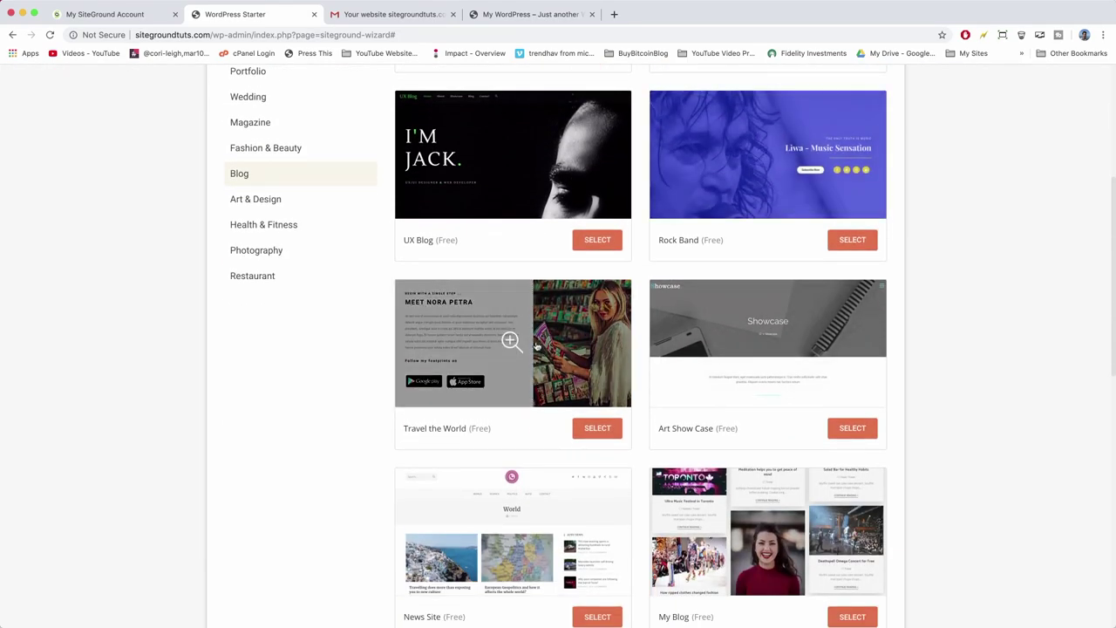
scroll(536, 346, up, 7)
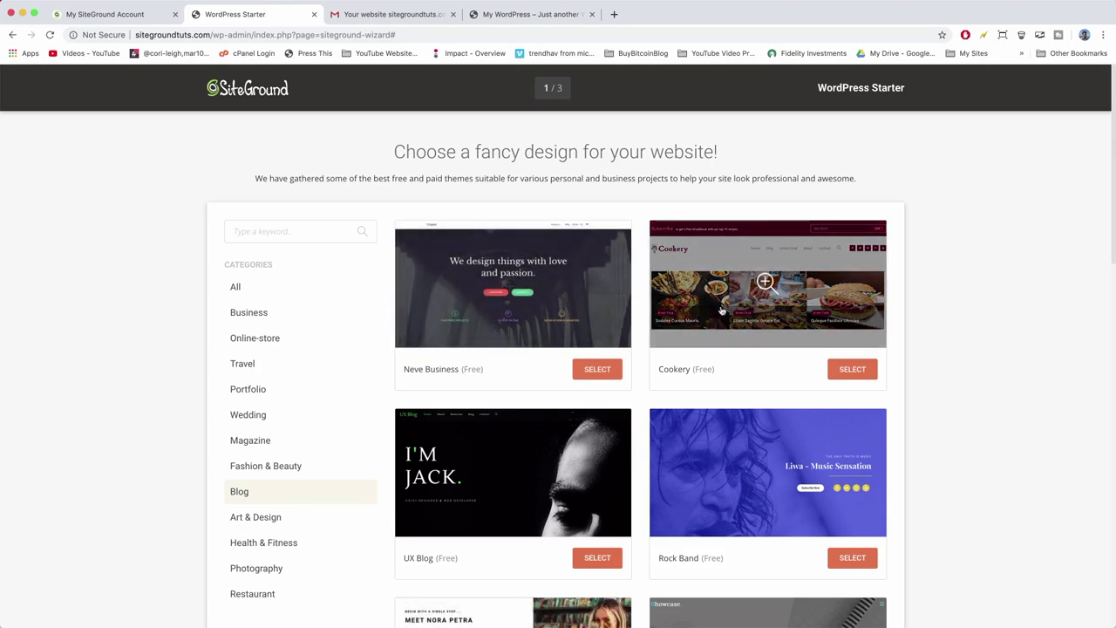
click(765, 285)
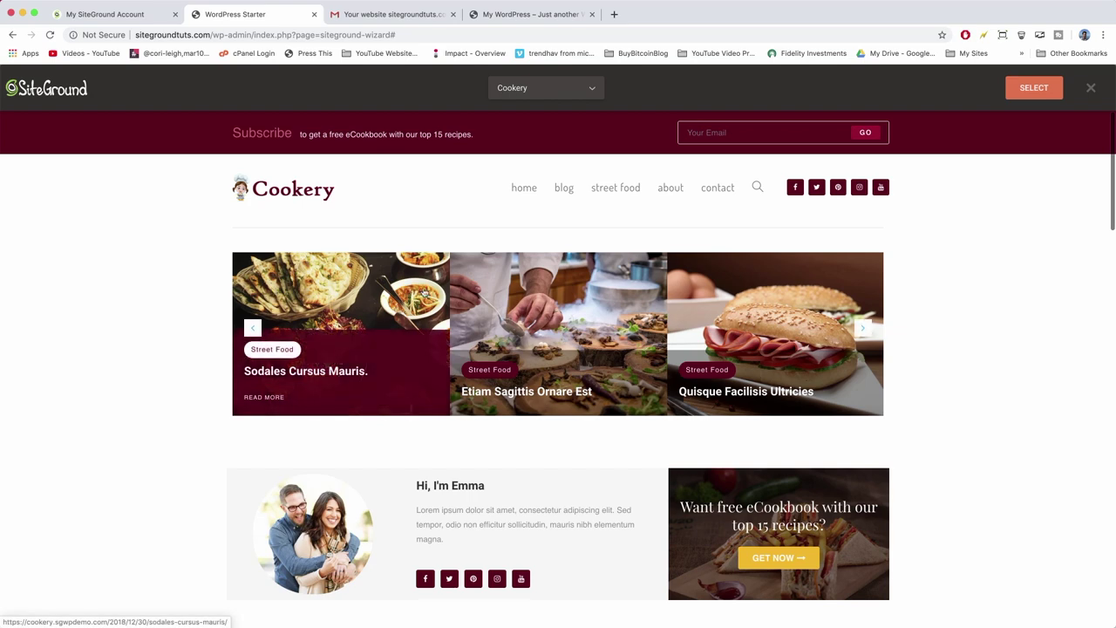
Review the Cookery demo preview and select Cookery as the site's design
scroll(726, 298, down, 4)
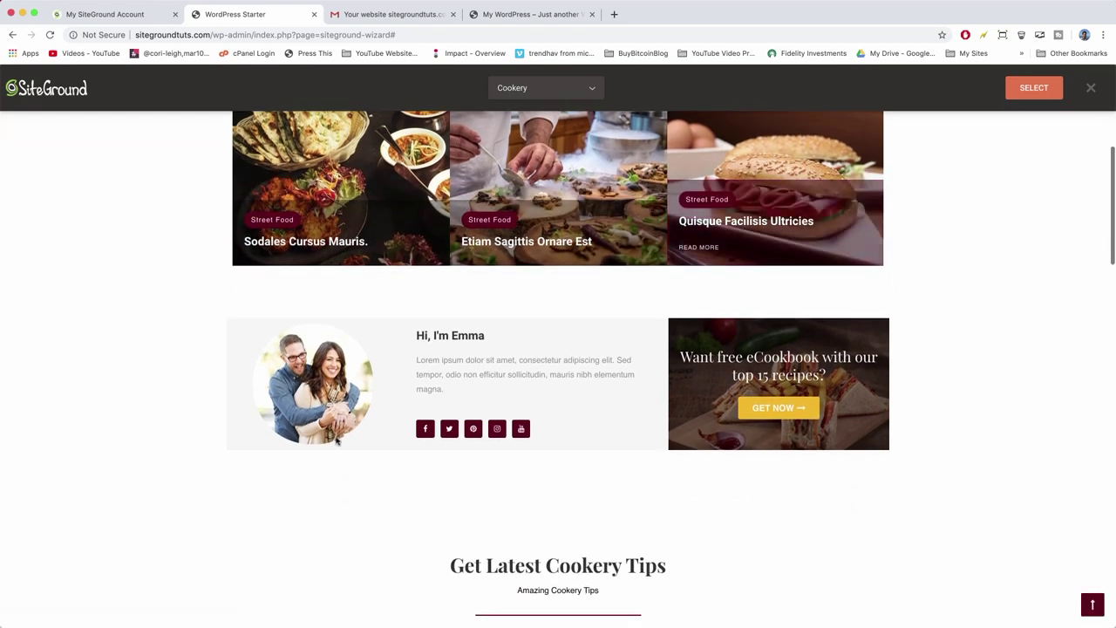
scroll(465, 369, down, 5)
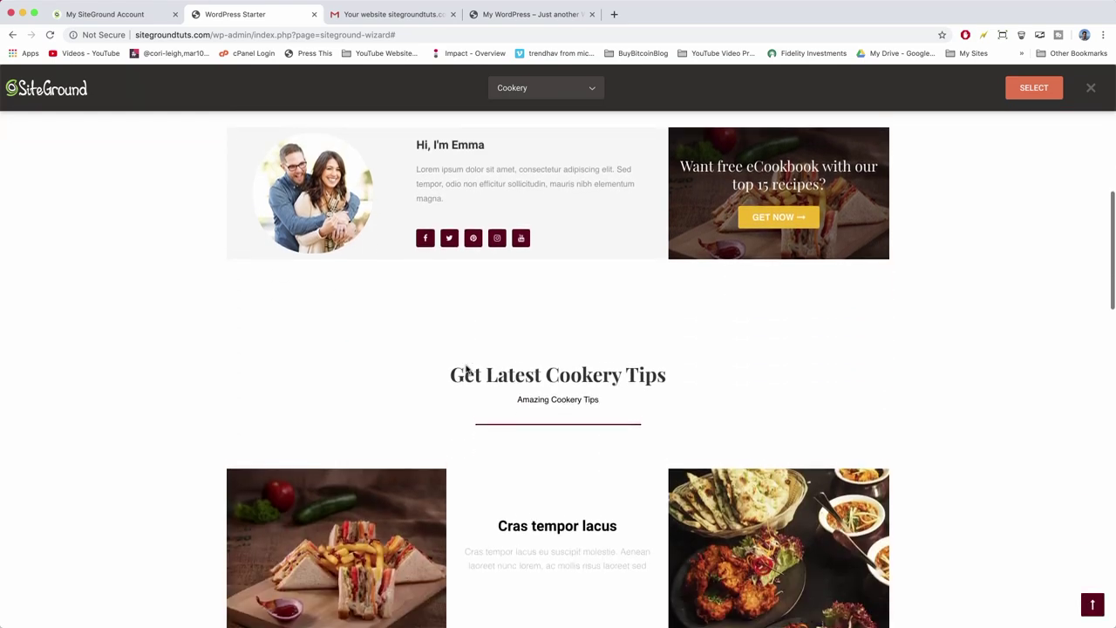
scroll(467, 369, down, 13)
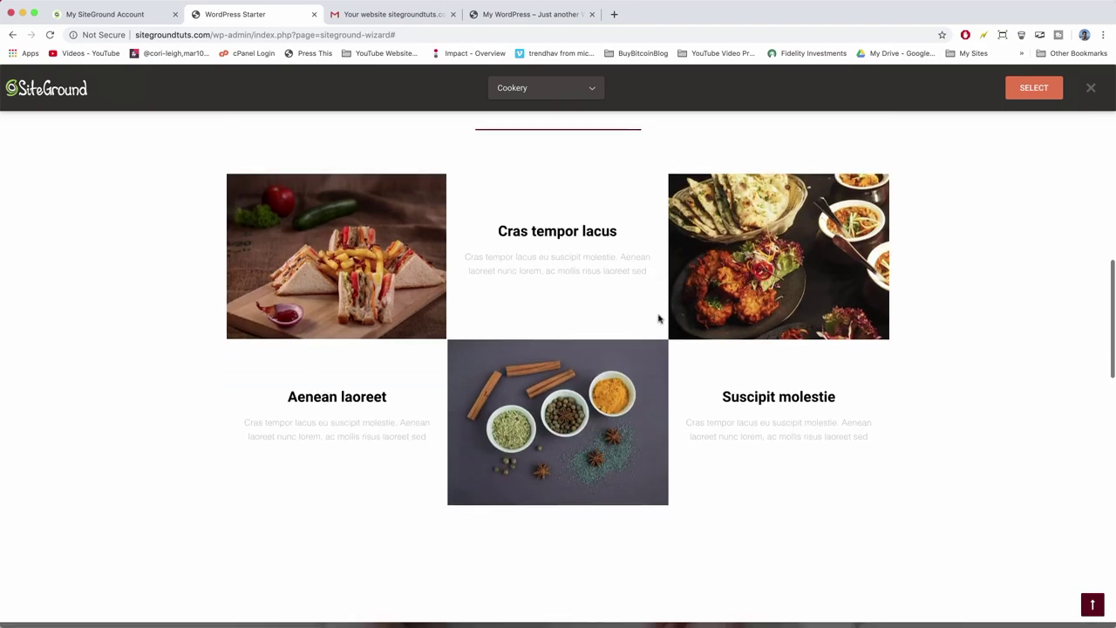
scroll(658, 318, down, 6)
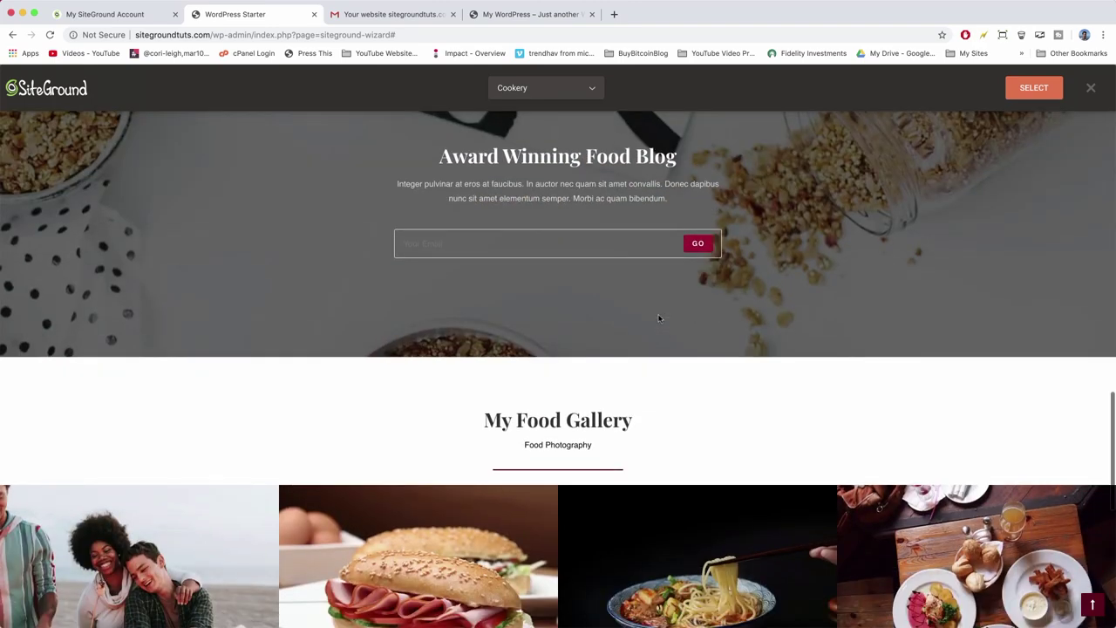
scroll(658, 319, up, 2)
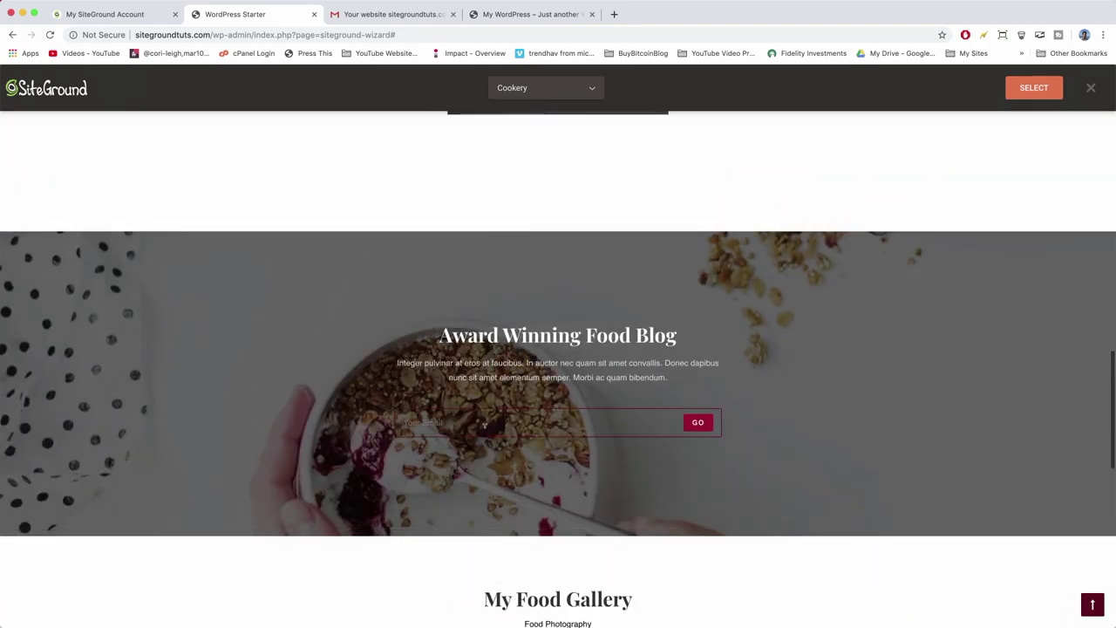
scroll(484, 424, down, 11)
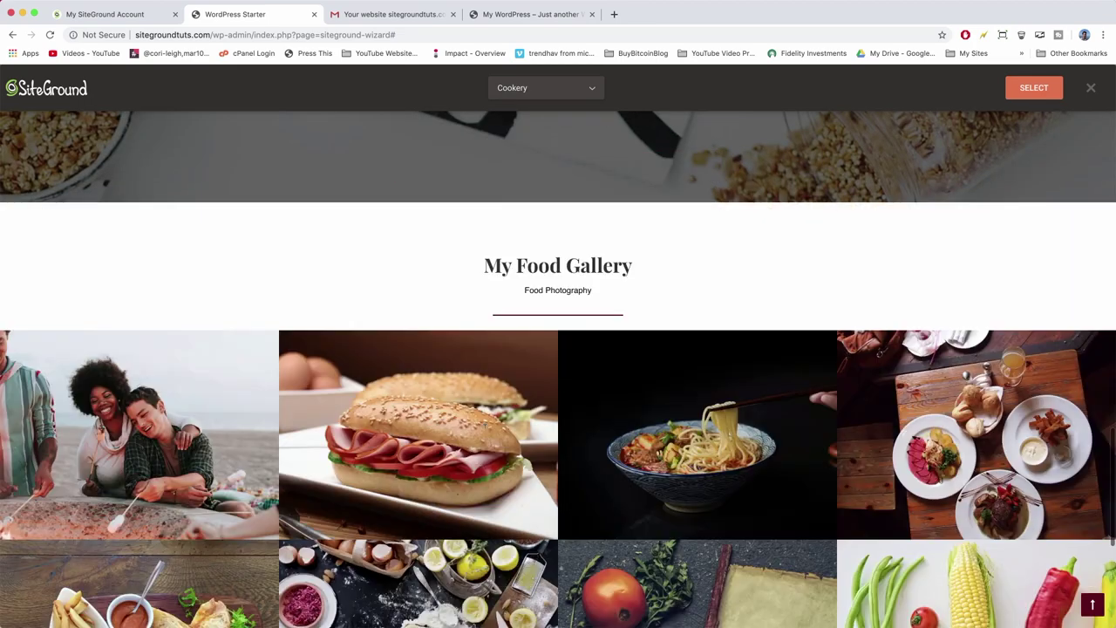
scroll(484, 425, down, 6)
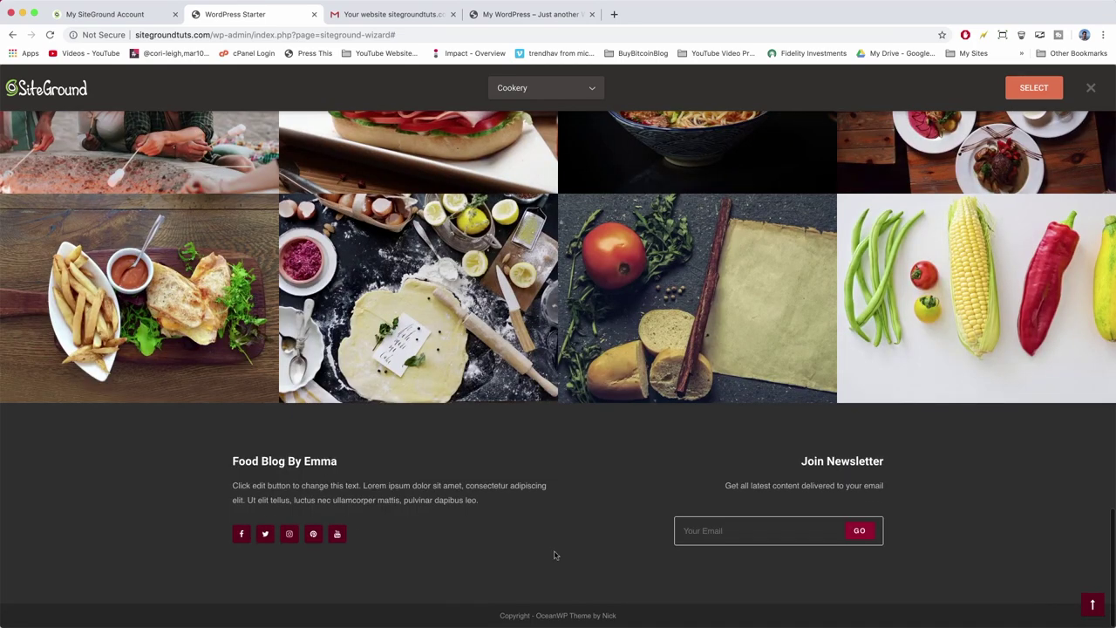
scroll(555, 556, up, 4)
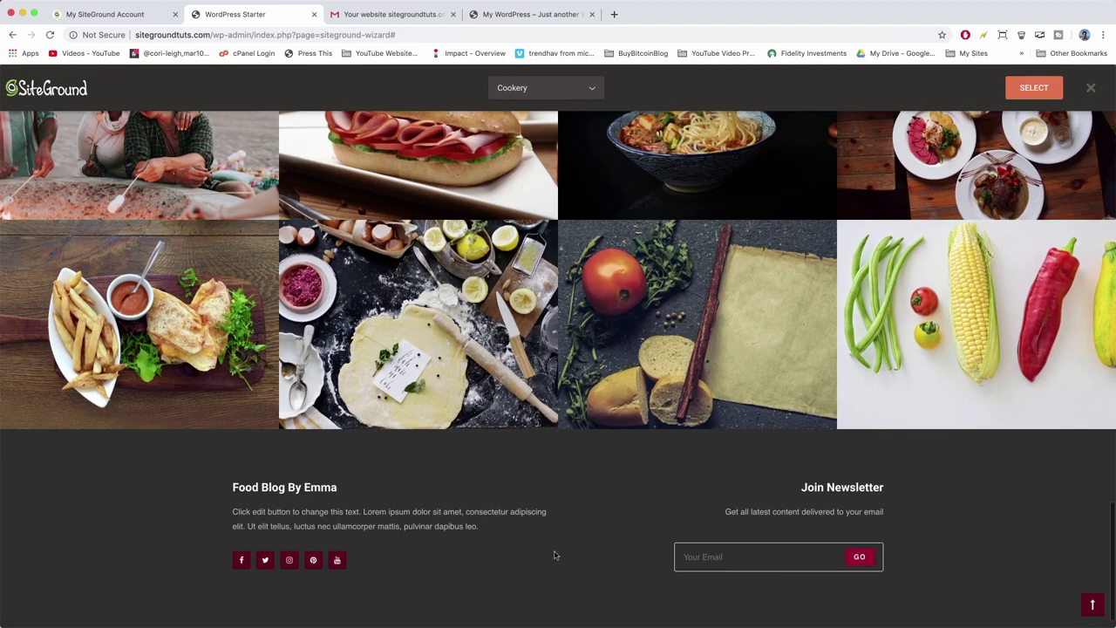
scroll(554, 556, down, 4)
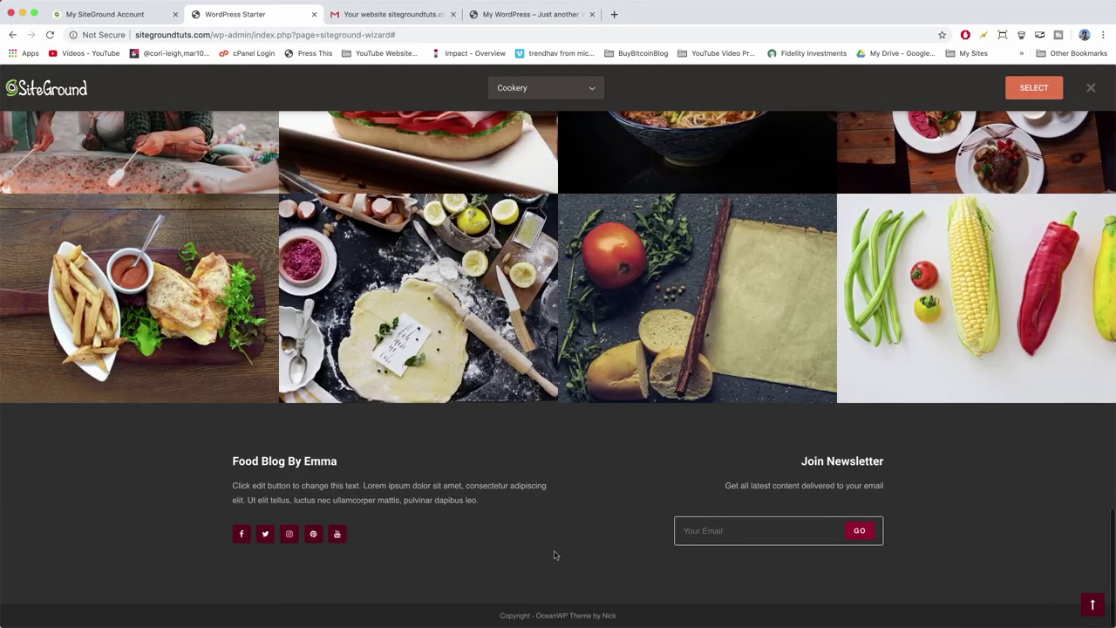
scroll(555, 555, up, 10)
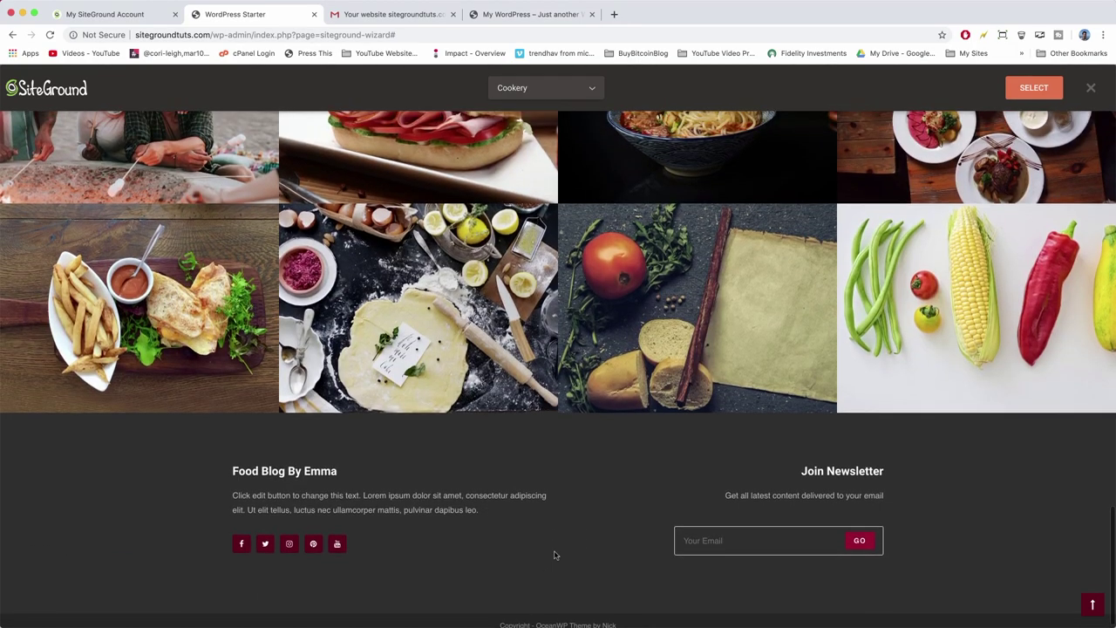
scroll(555, 553, up, 12)
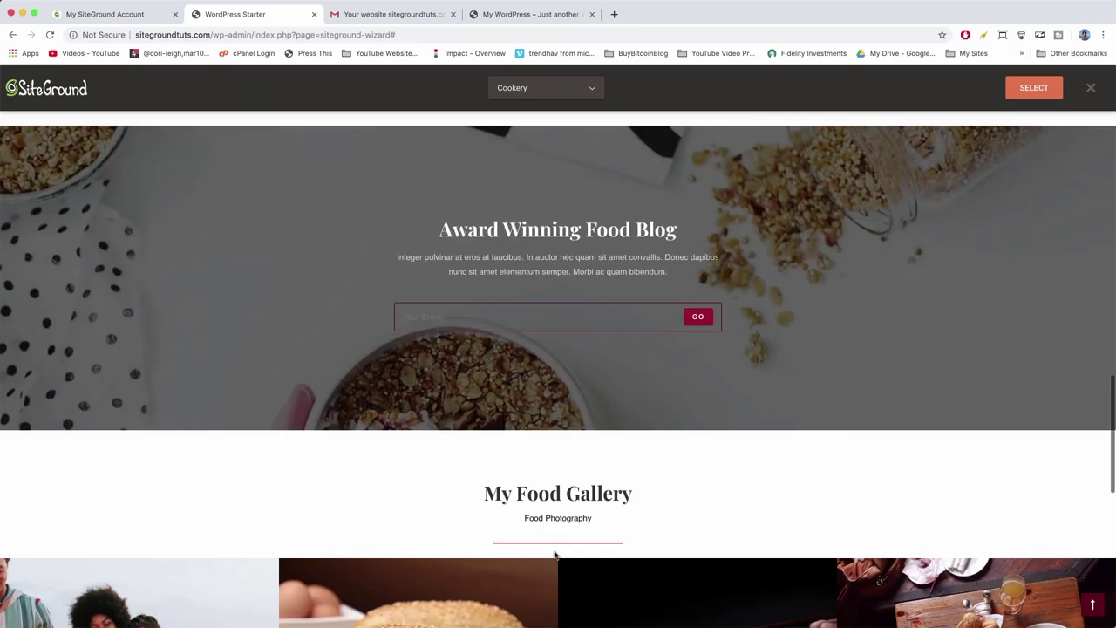
scroll(682, 399, up, 20)
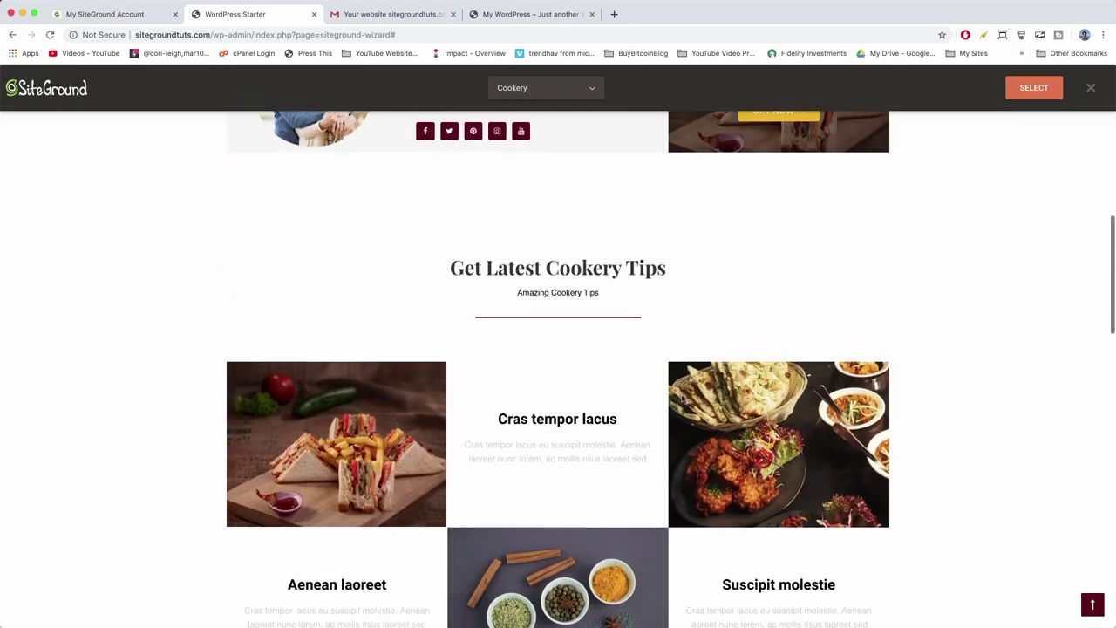
scroll(671, 398, up, 3)
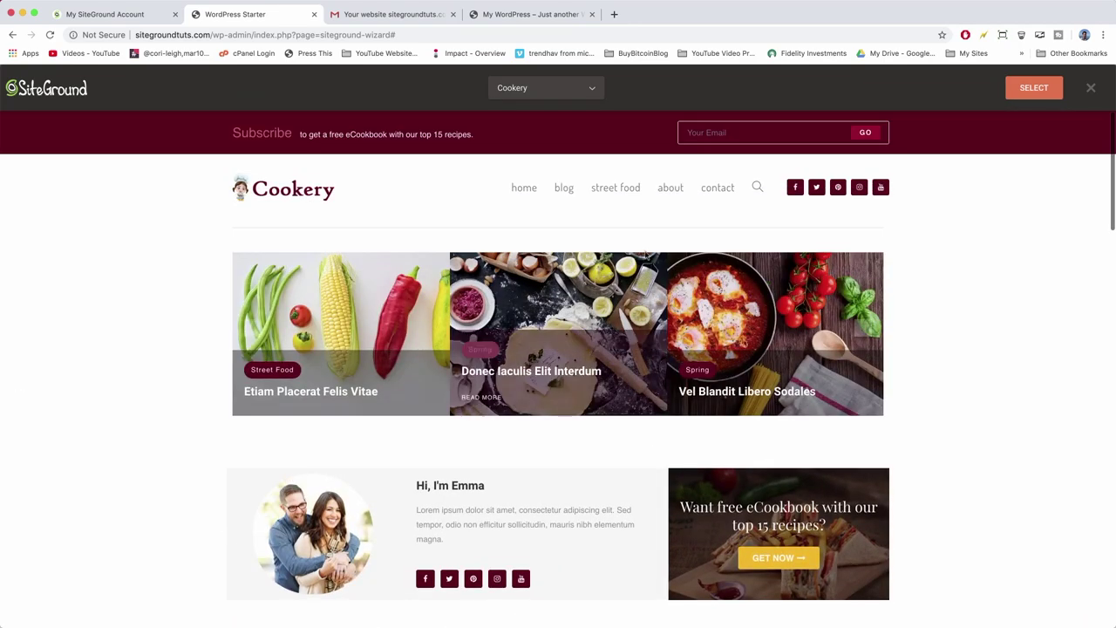
click(1040, 89)
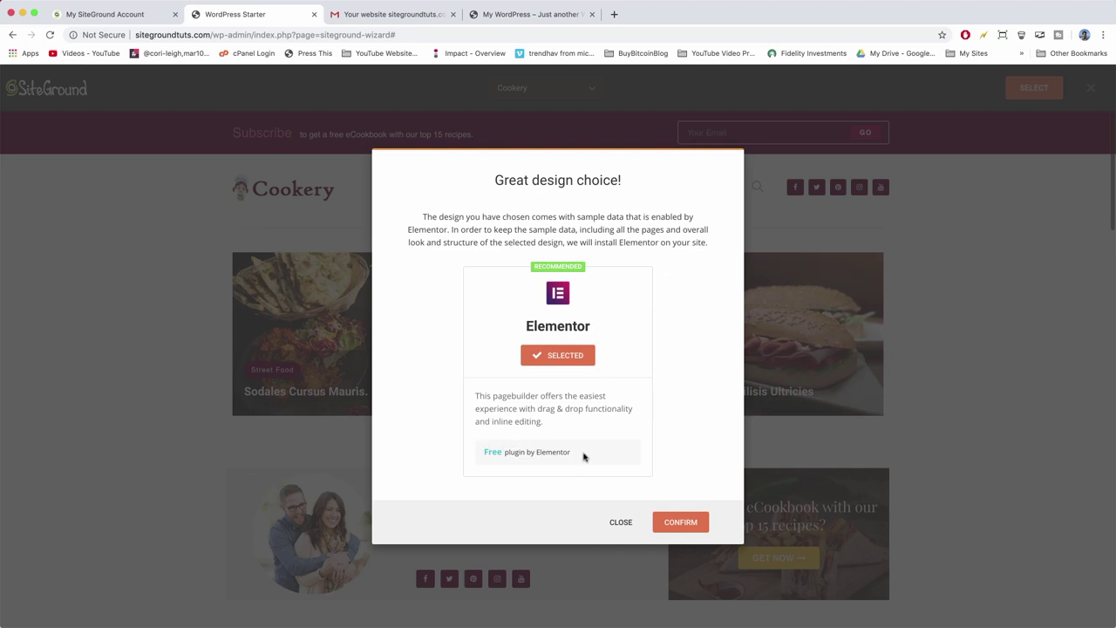
Confirm installing Elementor together with the chosen design
click(688, 526)
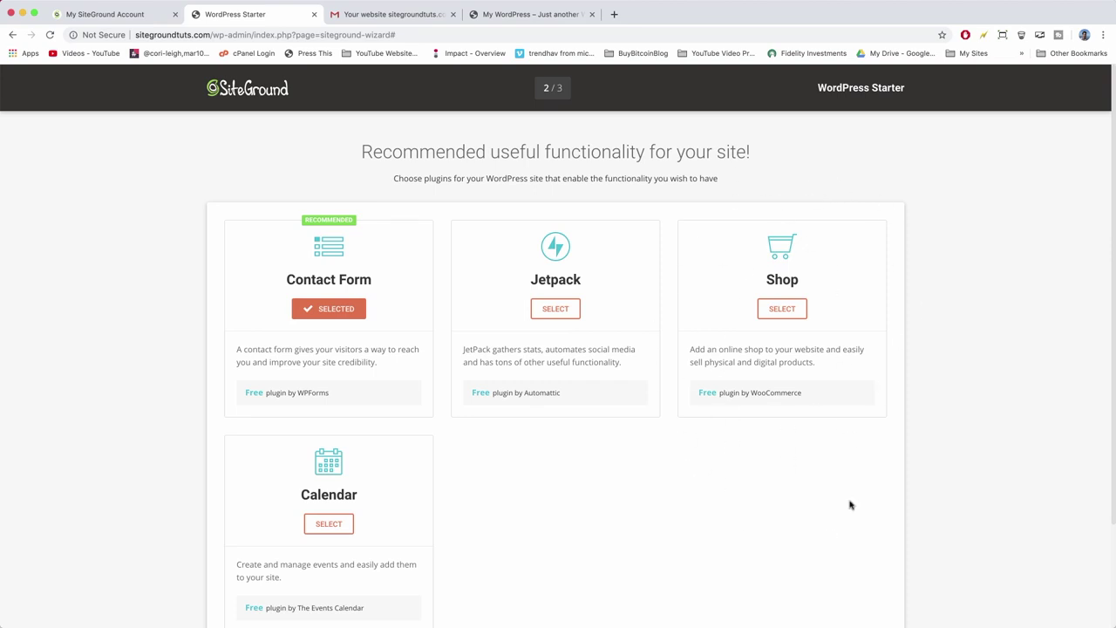
Keep only the Contact Form plugin selected and continue to the marketing plugins step
scroll(850, 505, down, 3)
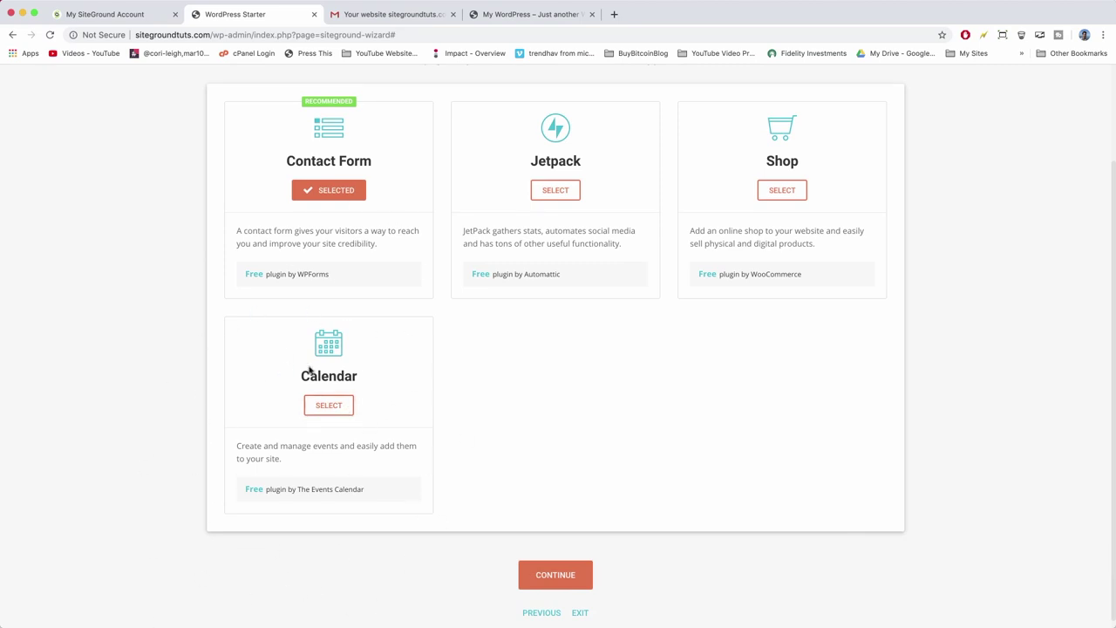
scroll(309, 371, down, 1)
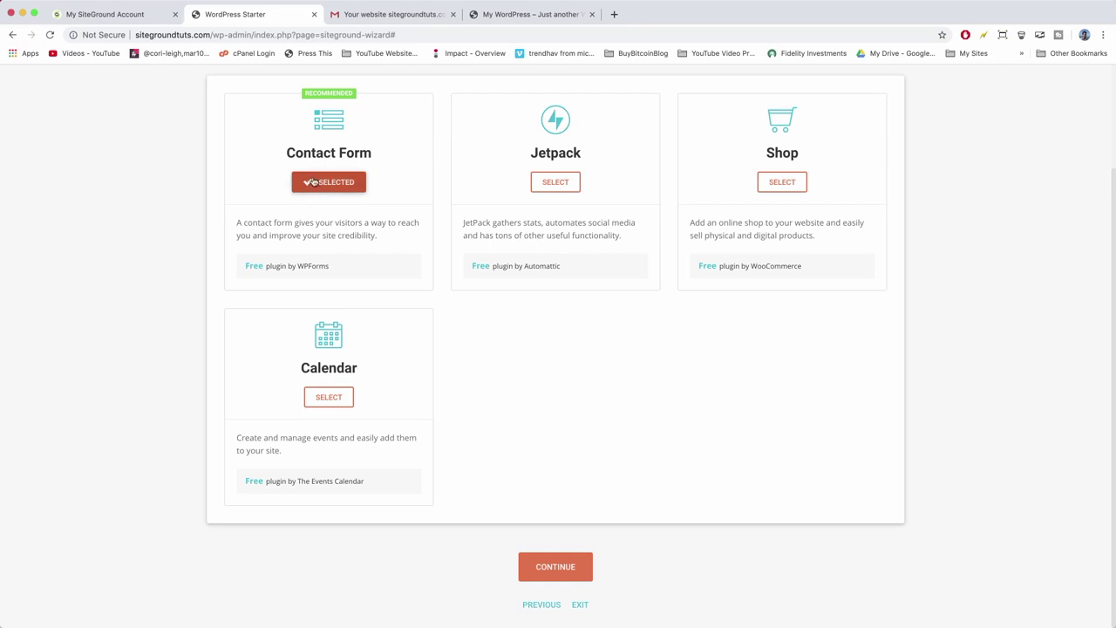
click(560, 576)
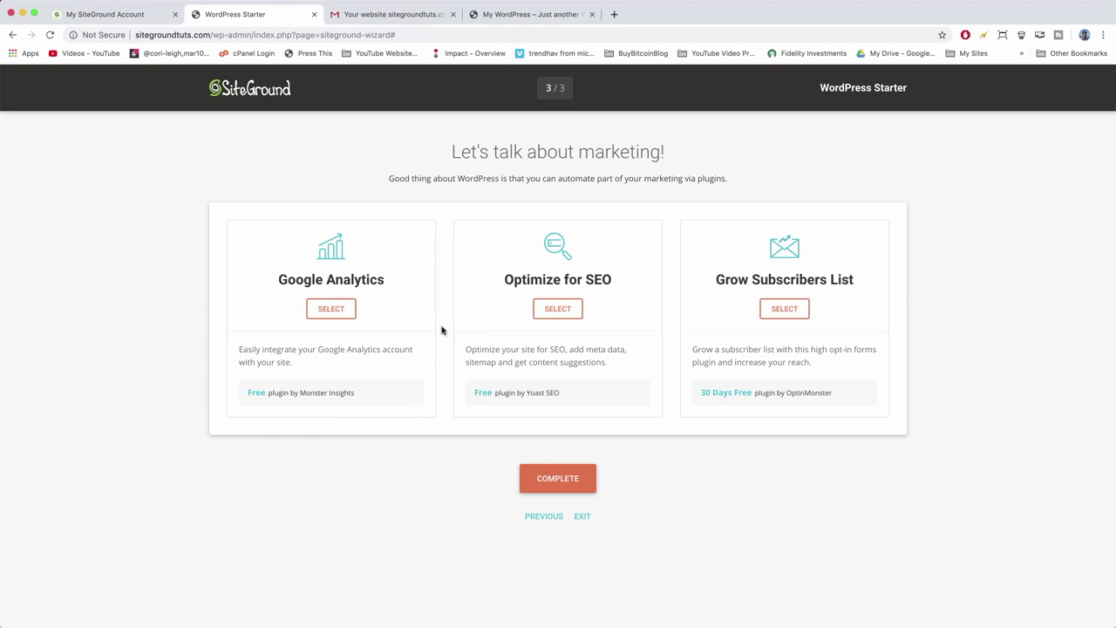
Add the Optimize for SEO plugin, complete the setup, and go to the WordPress dashboard
click(560, 312)
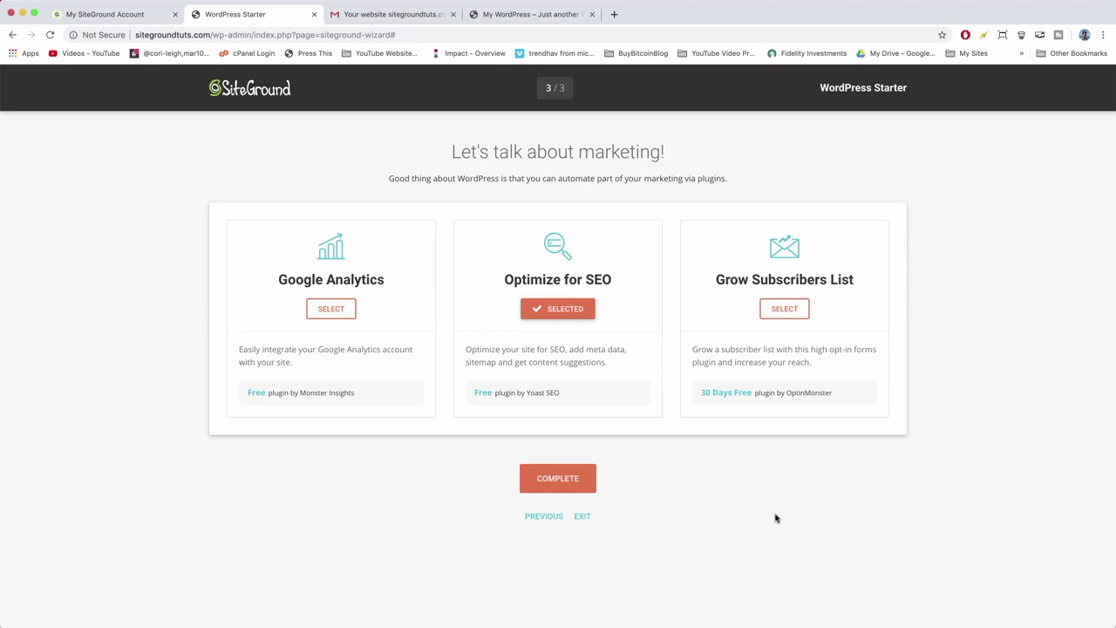
click(584, 482)
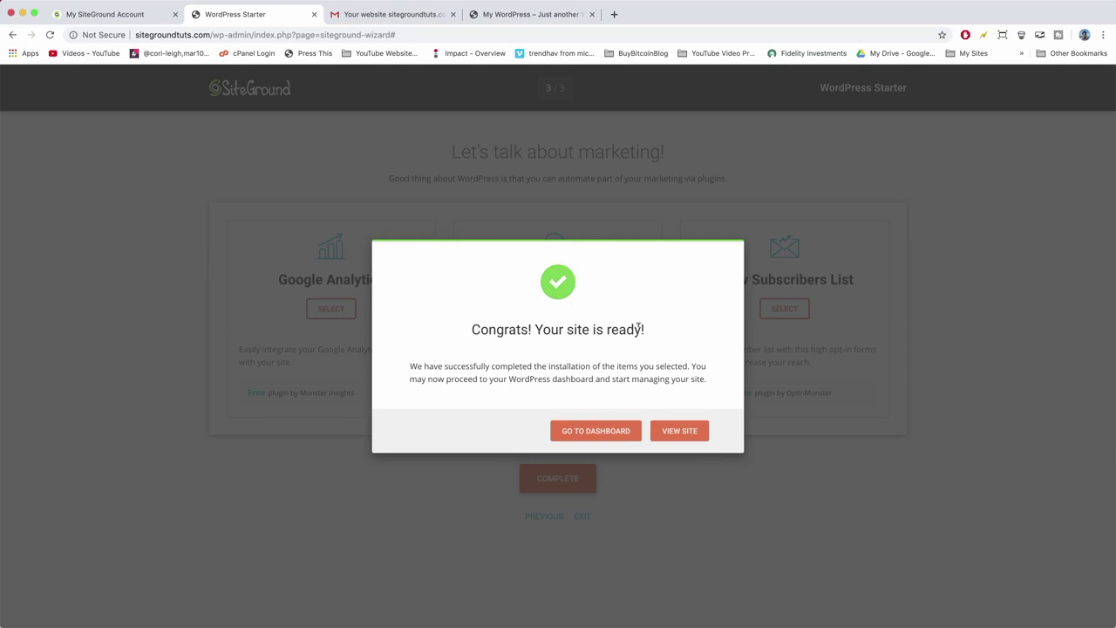
click(636, 438)
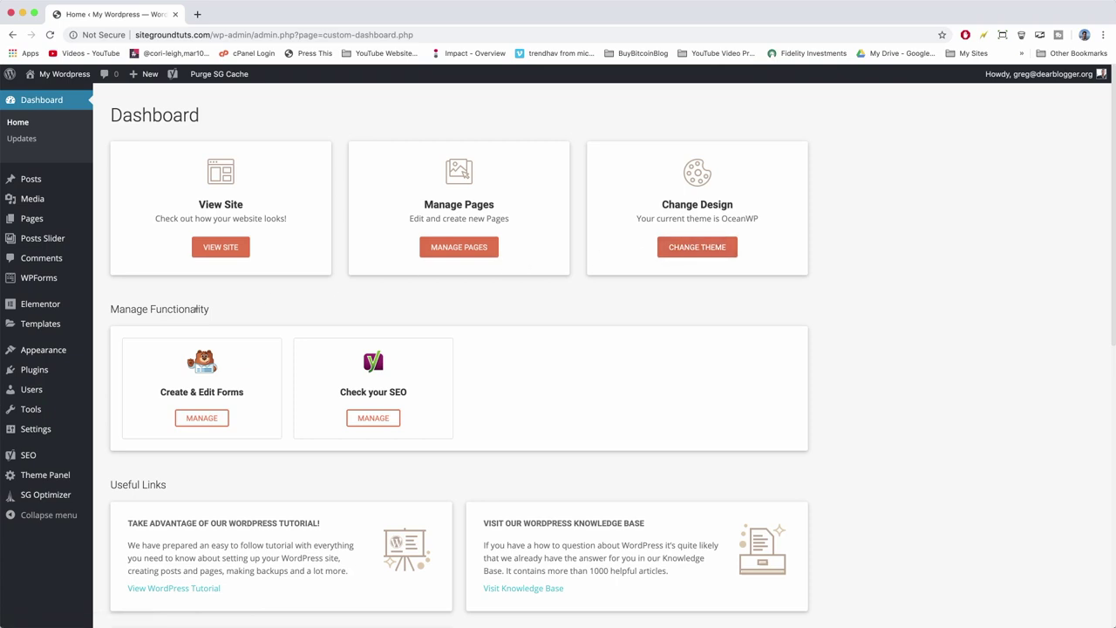
scroll(203, 366, down, 3)
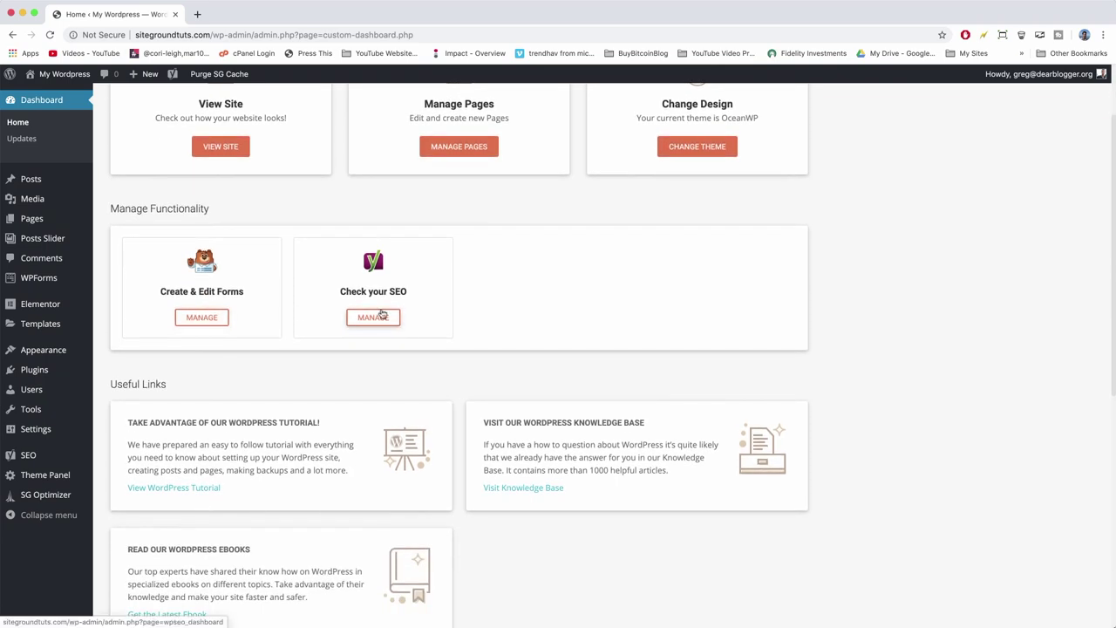
scroll(479, 325, down, 4)
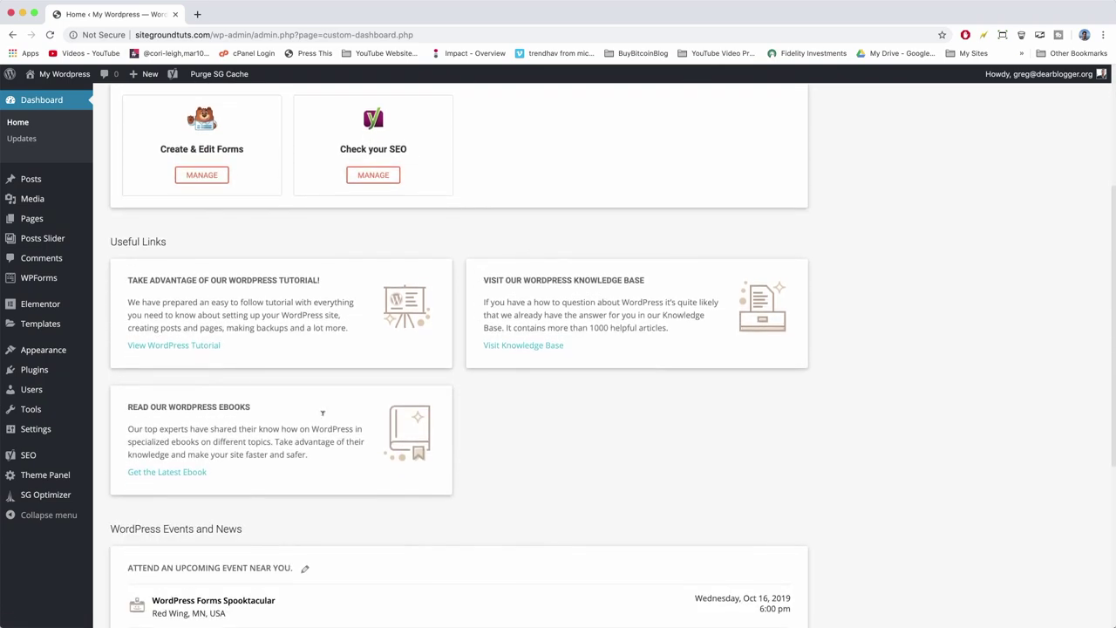
scroll(403, 376, down, 3)
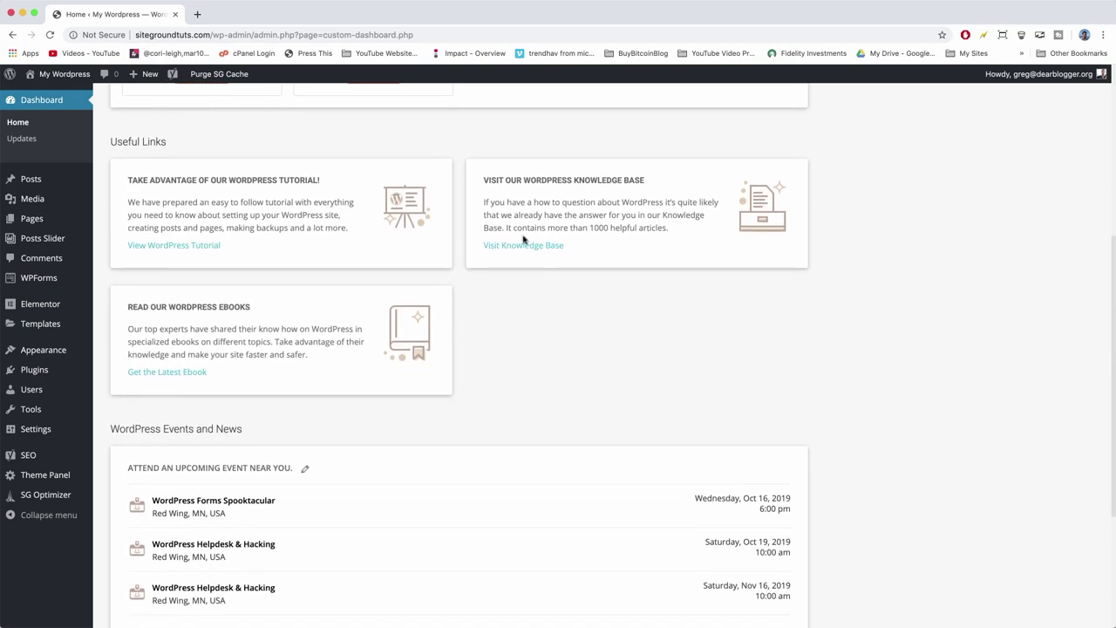
scroll(484, 292, down, 5)
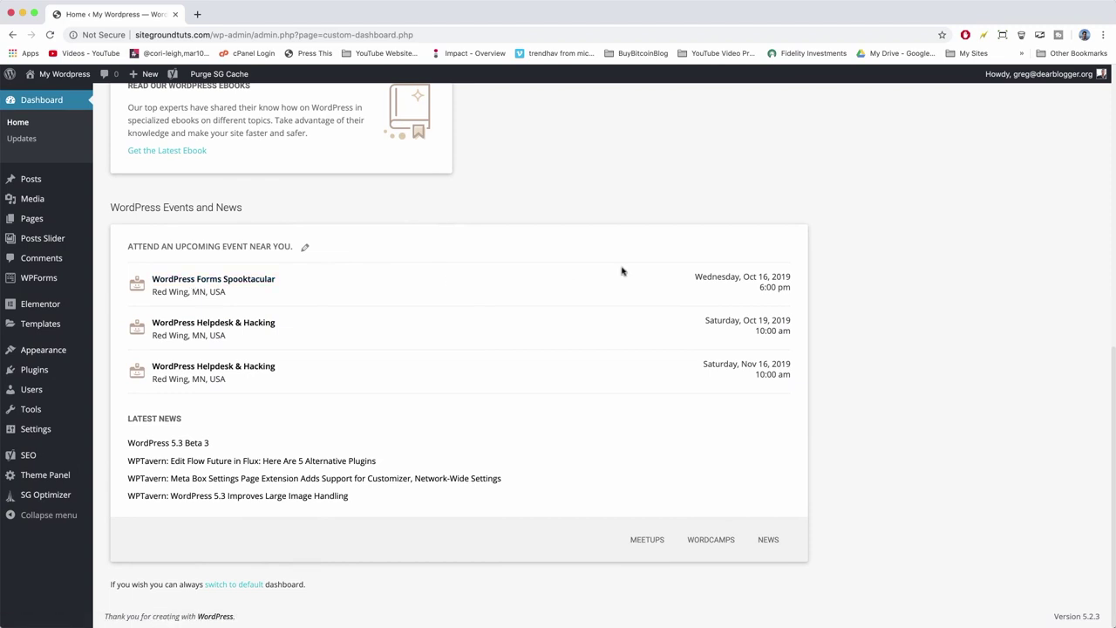
scroll(327, 411, down, 1)
scroll(326, 411, up, 15)
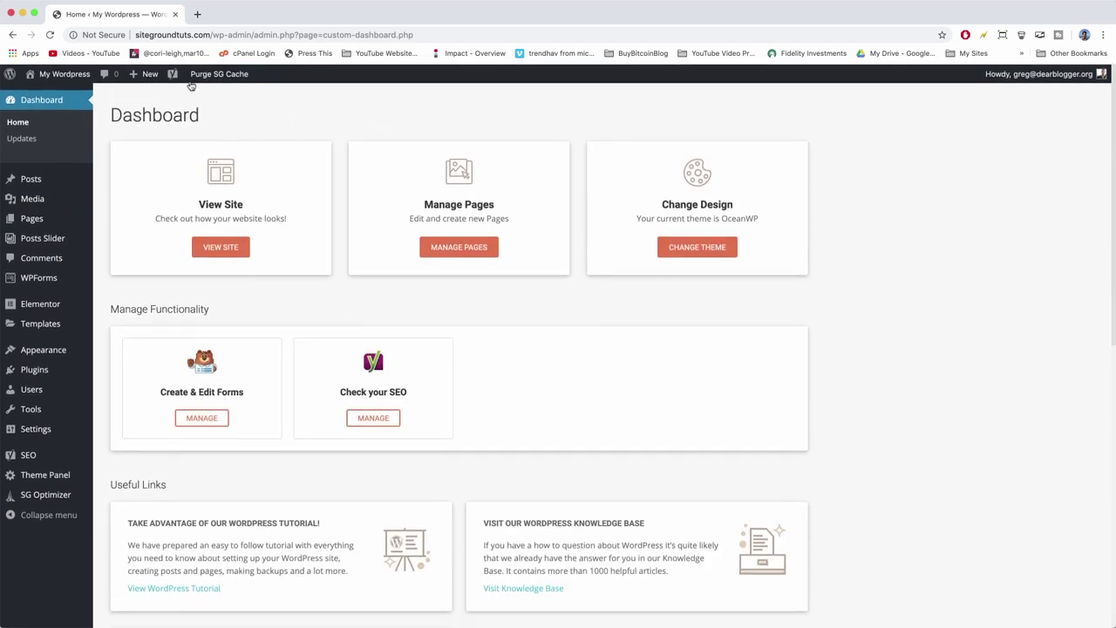
mouse_move(68, 328)
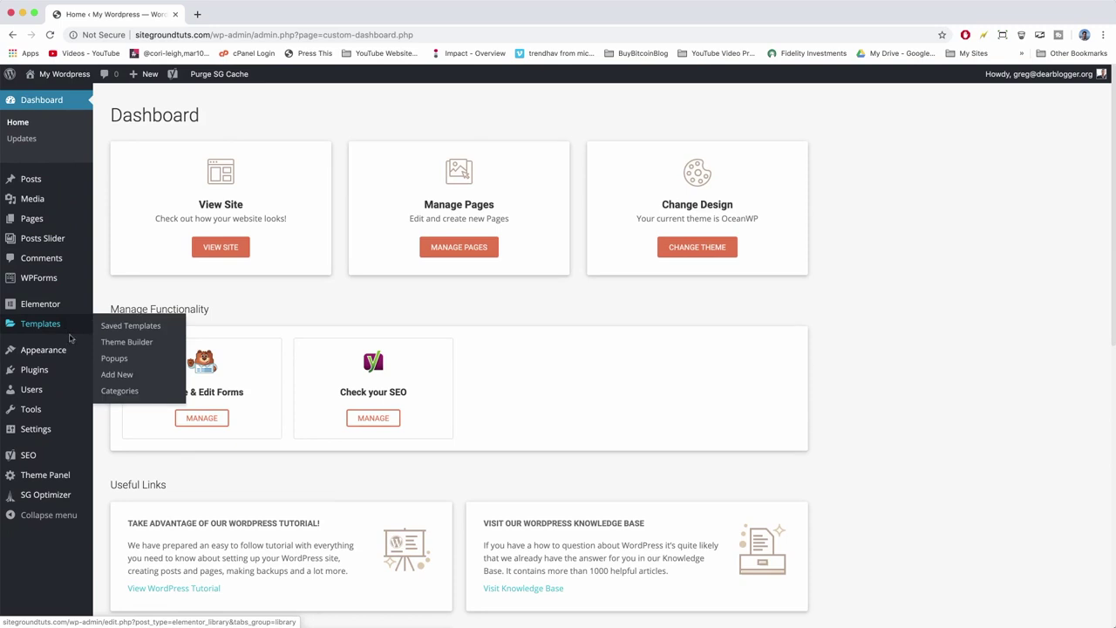
Open the installed themes and look over the Twenty Nineteen theme's details
mouse_move(71, 351)
click(109, 353)
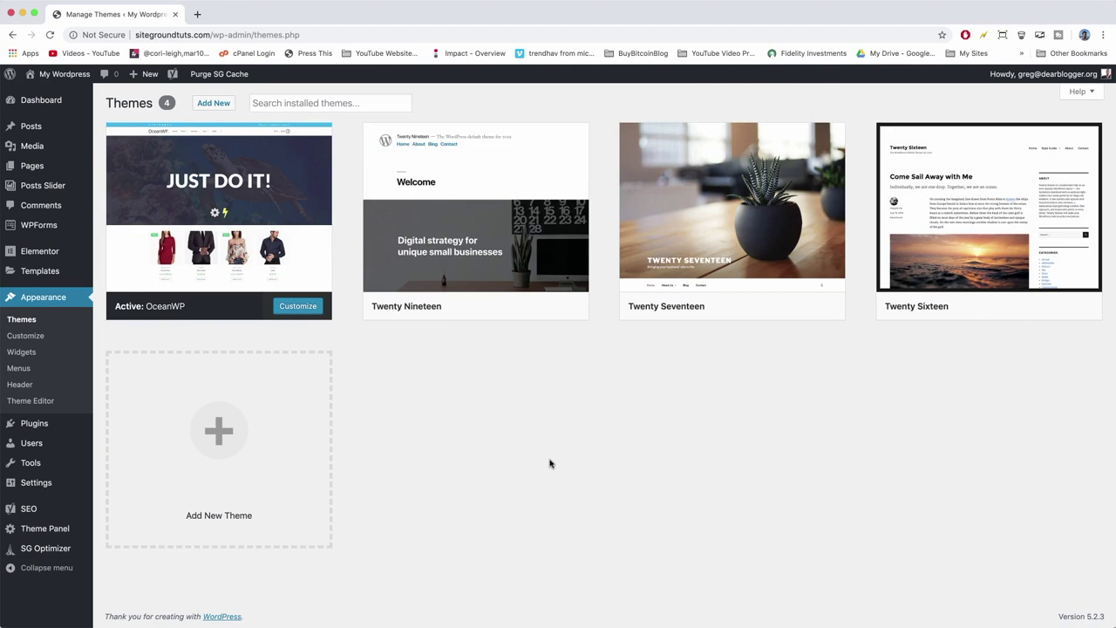
mouse_move(529, 206)
click(541, 186)
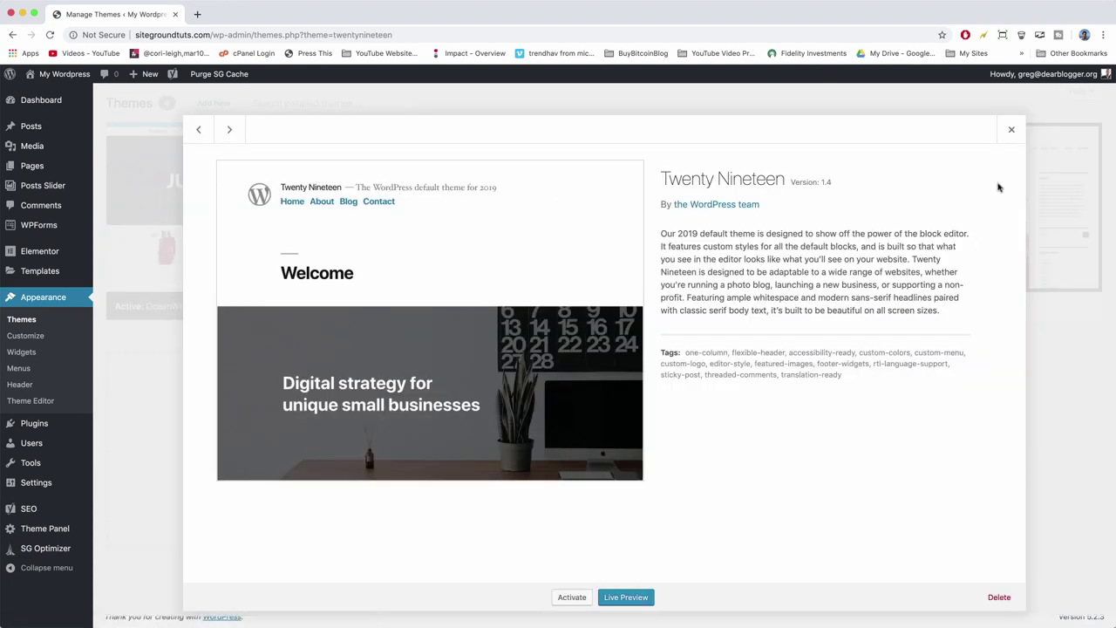
click(1012, 130)
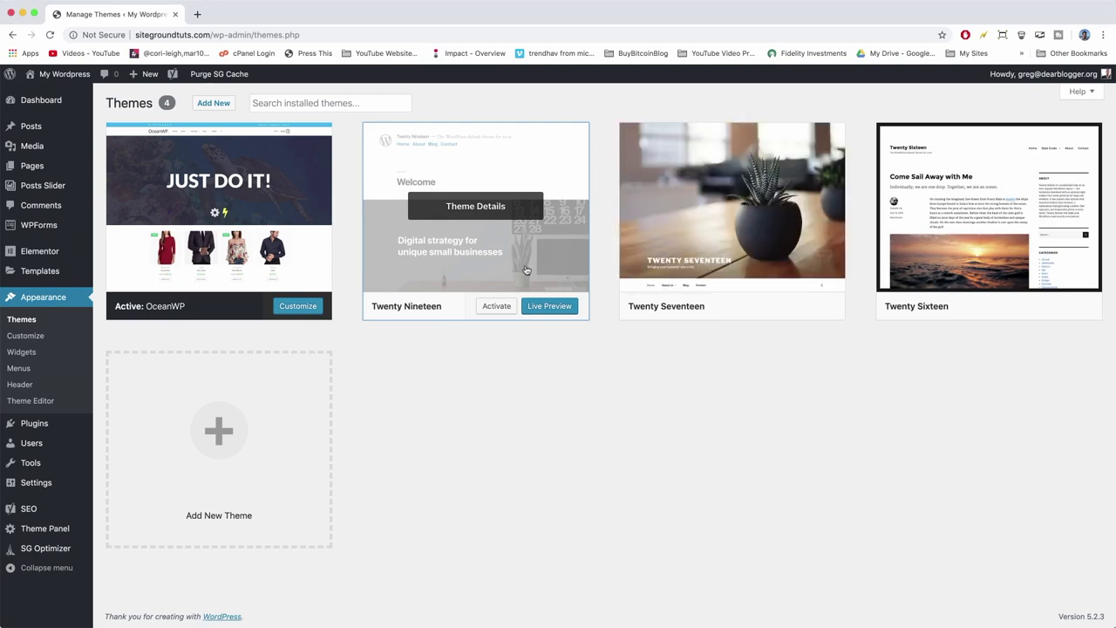
Delete the Twenty Sixteen theme and confirm the deletion
click(992, 248)
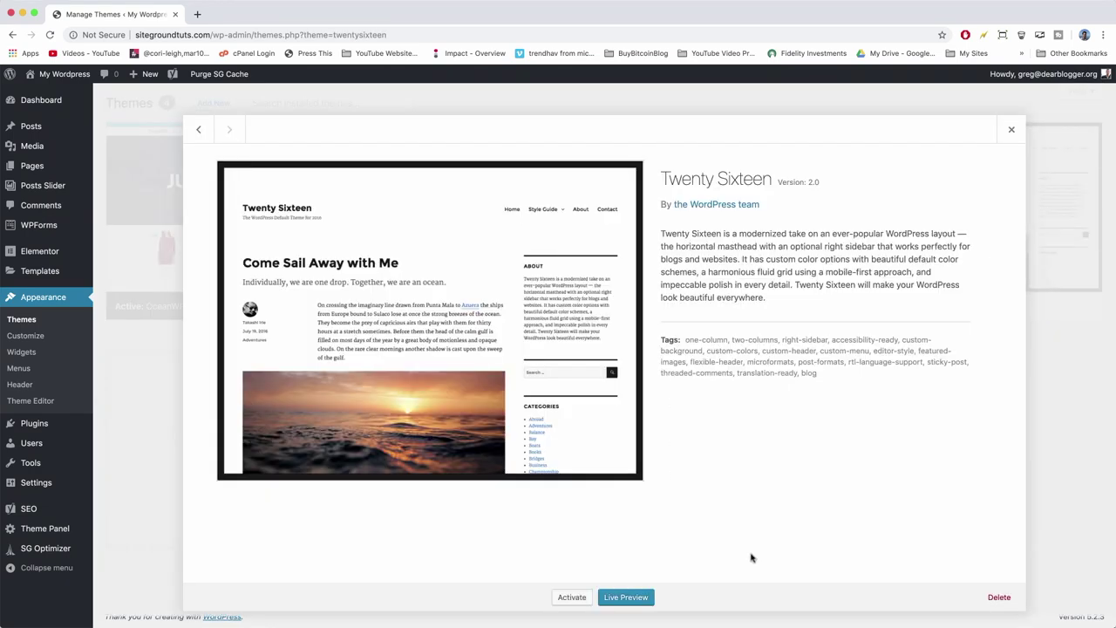
click(995, 598)
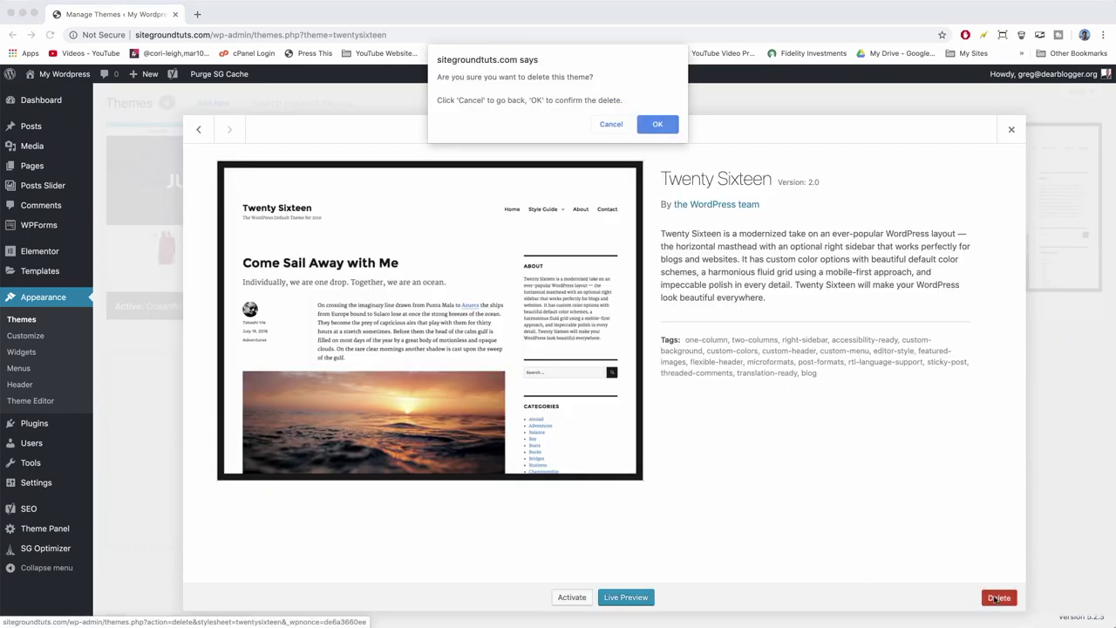
click(658, 124)
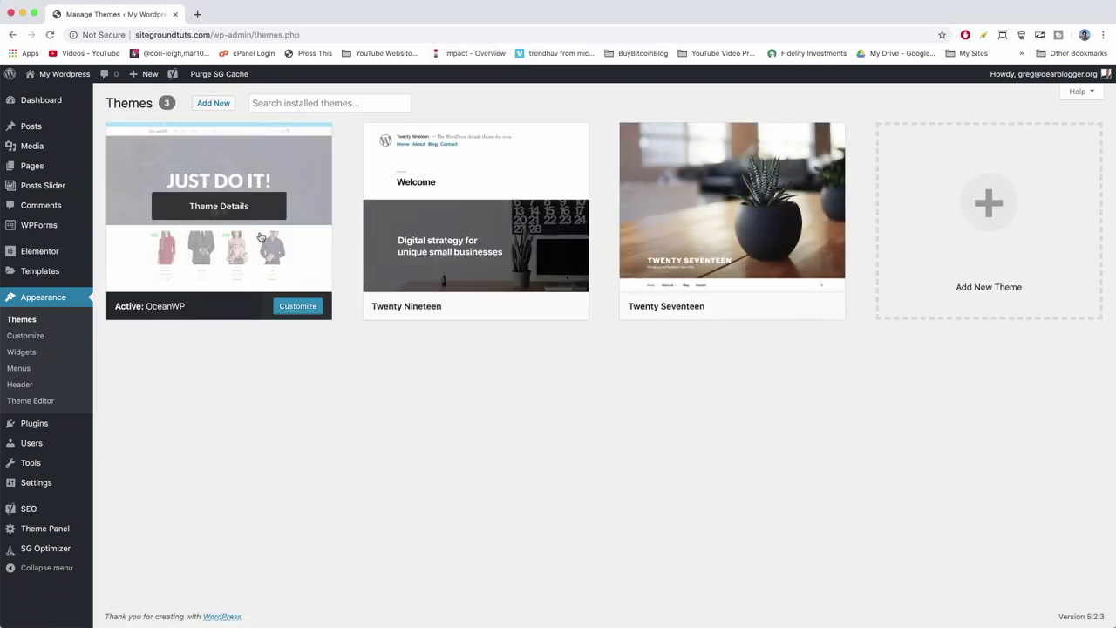
Review the eight active plugins listed on the Plugins page
click(35, 425)
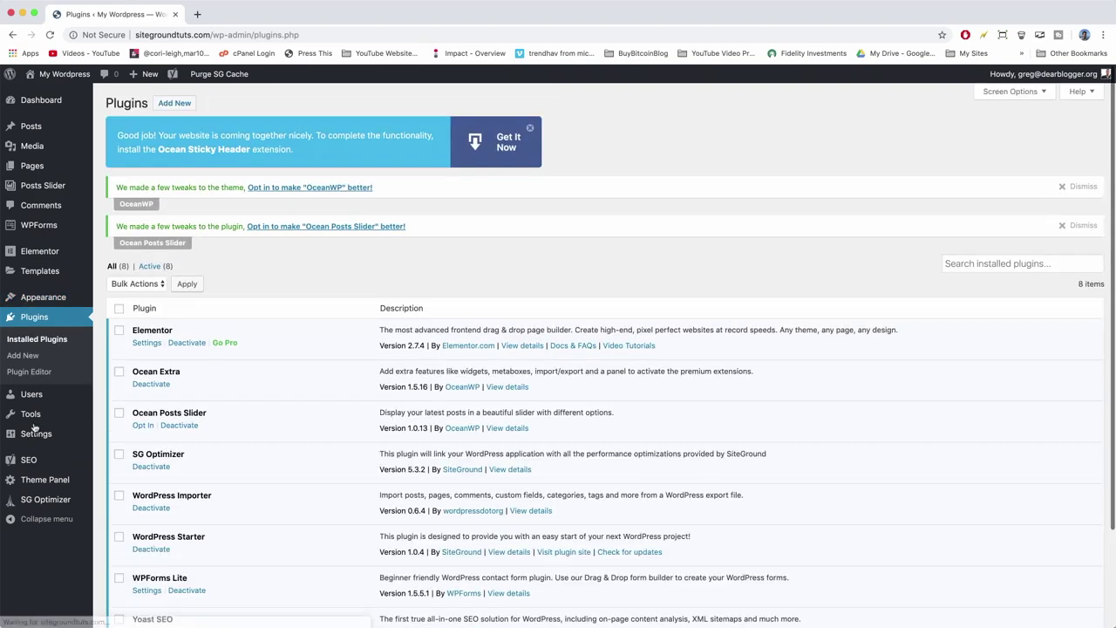
scroll(351, 416, down, 3)
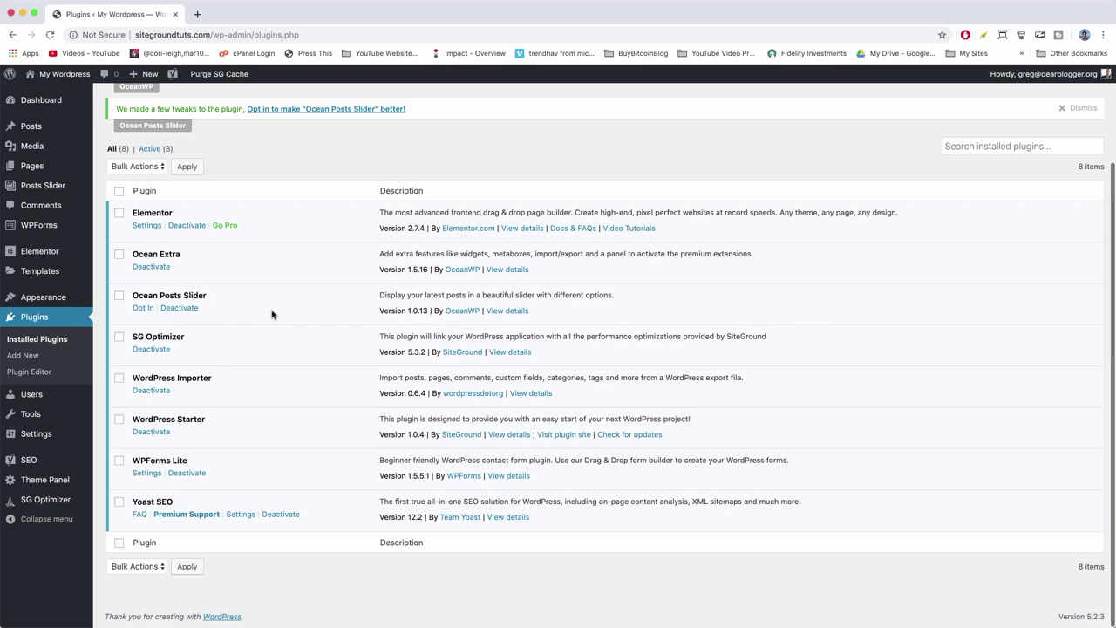
scroll(316, 406, up, 1)
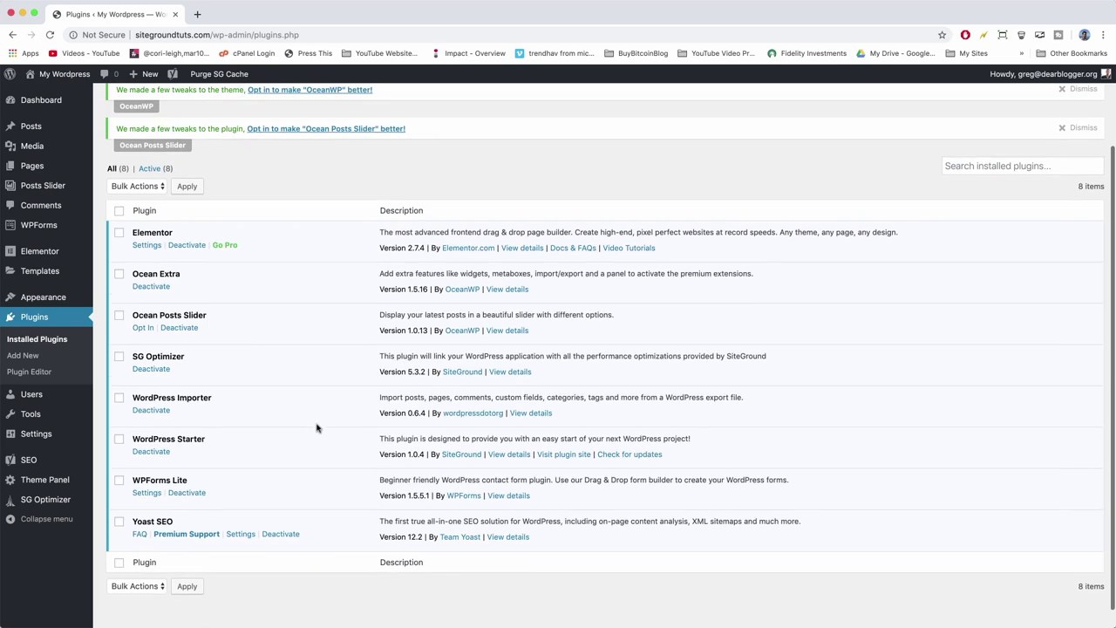
scroll(316, 427, up, 3)
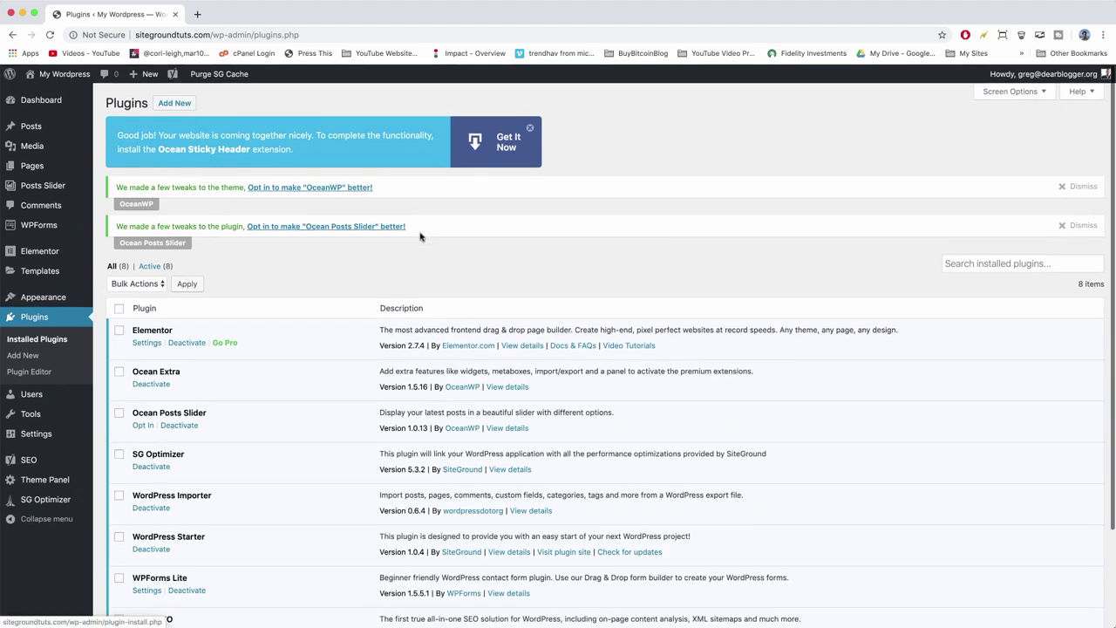
mouse_move(29, 400)
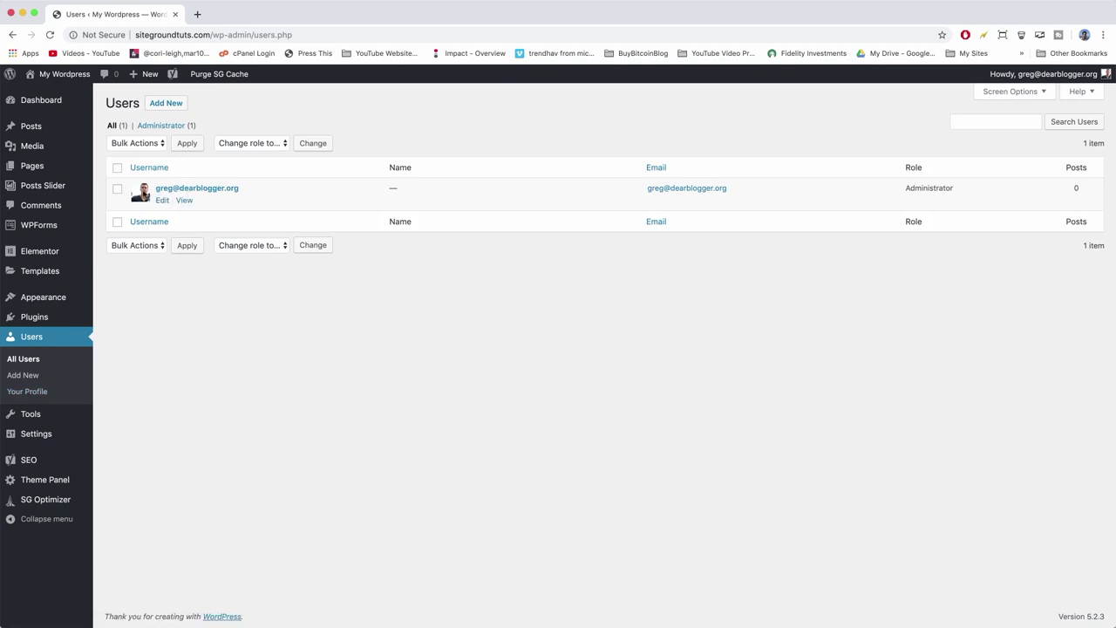
Open your profile, generate a new password and replace it with a custom strong password
click(164, 190)
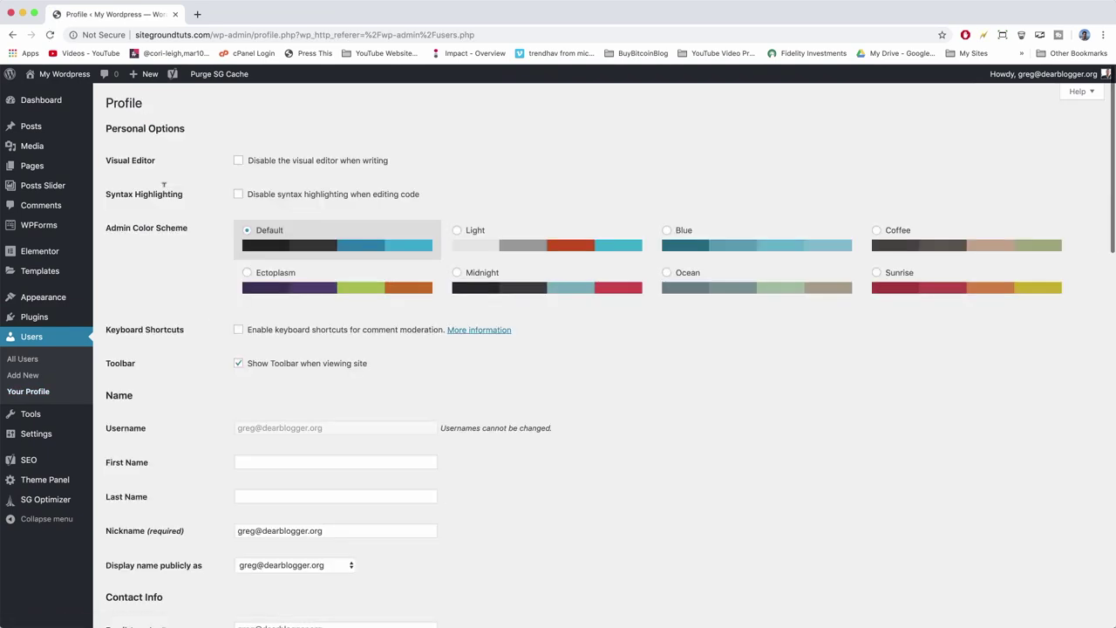
scroll(526, 406, down, 11)
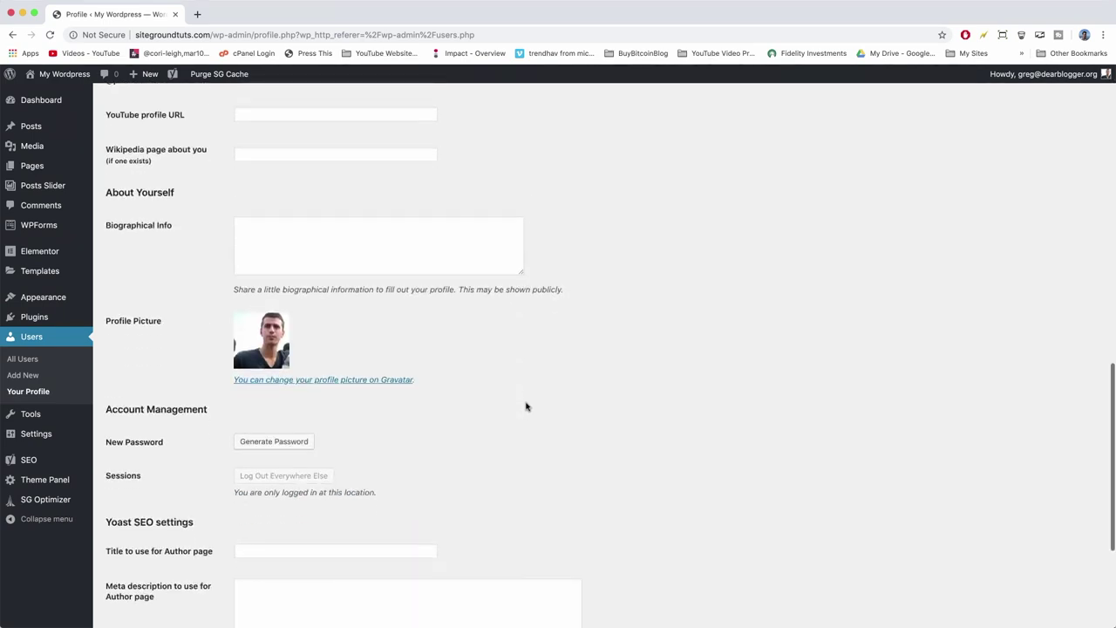
scroll(526, 406, down, 2)
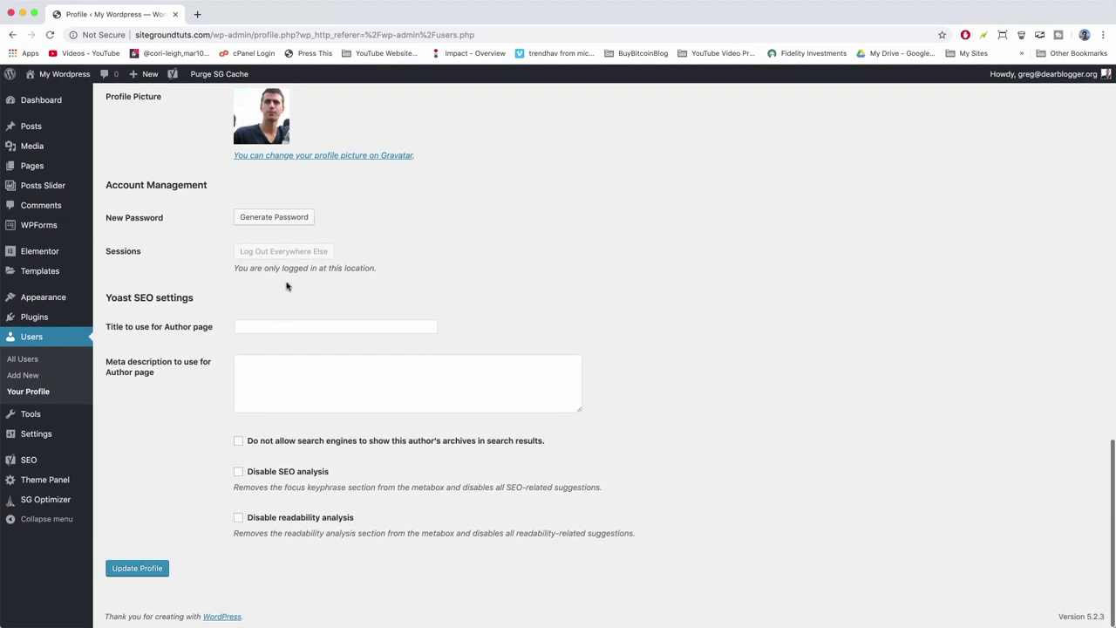
click(275, 217)
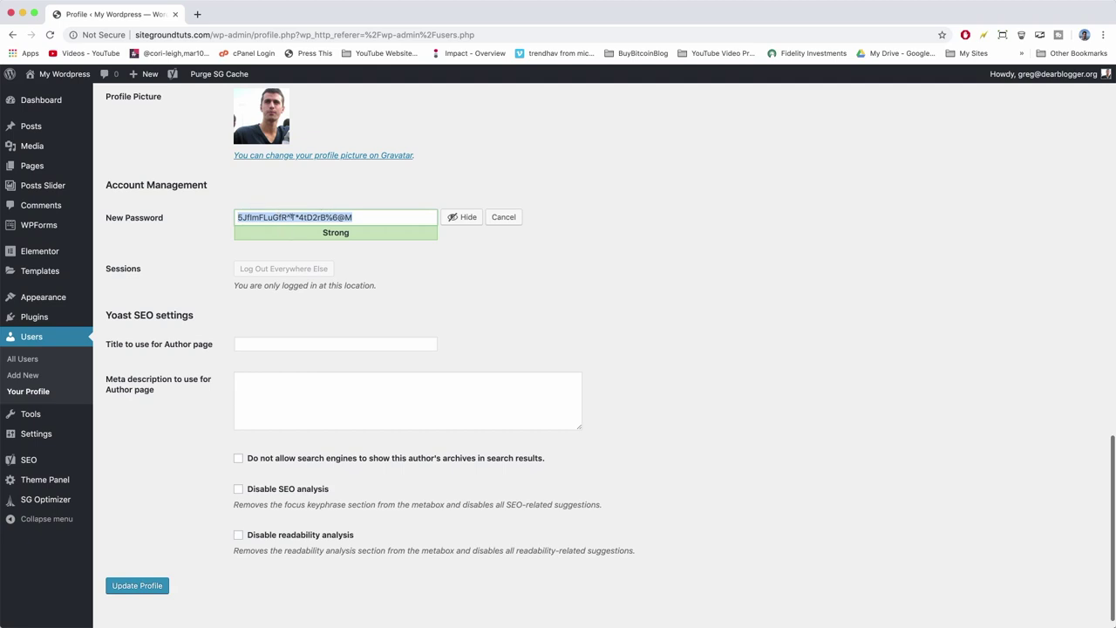
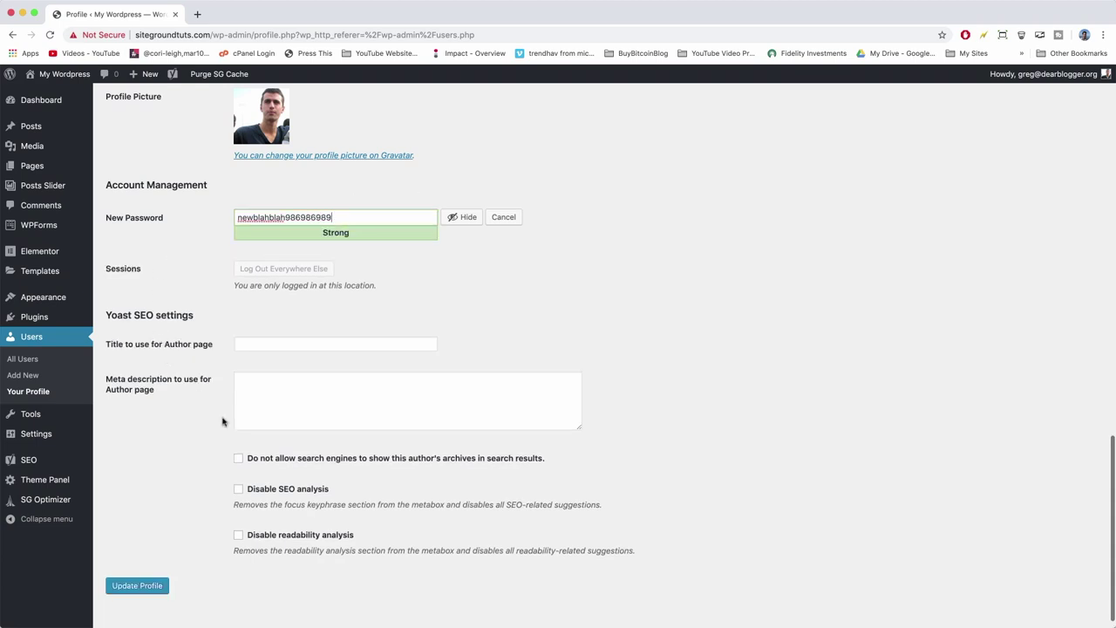
scroll(222, 421, up, 10)
scroll(222, 422, up, 5)
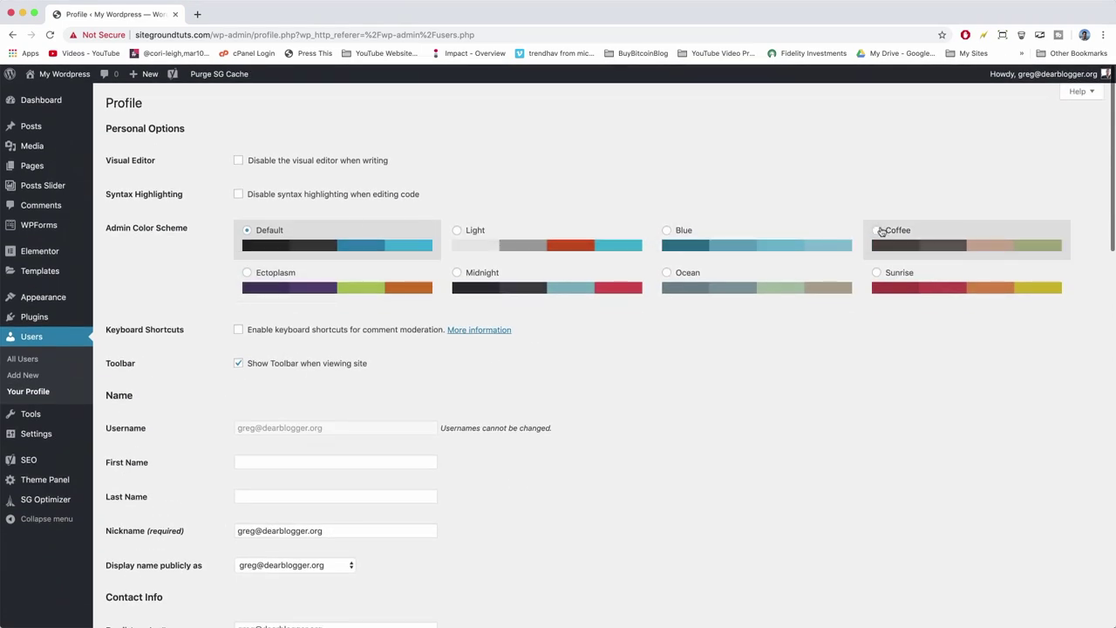
Preview the Coffee, Sunrise, Ocean, Midnight, Ectoplasm and Light admin colour schemes, then revert to Default
click(878, 231)
click(876, 273)
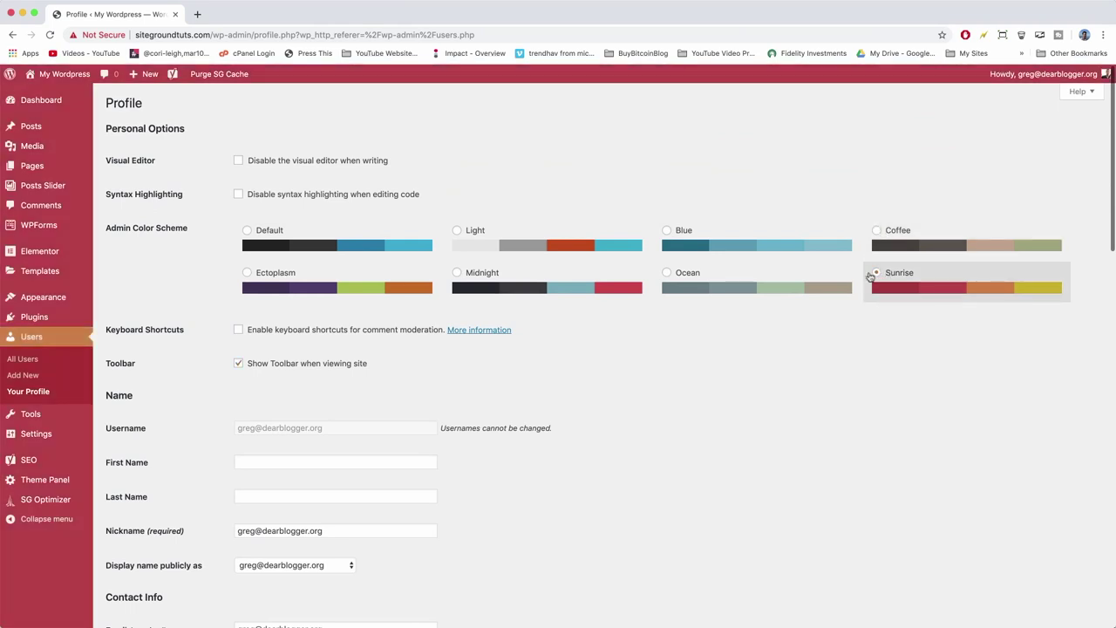
click(685, 272)
click(464, 275)
click(253, 273)
click(477, 247)
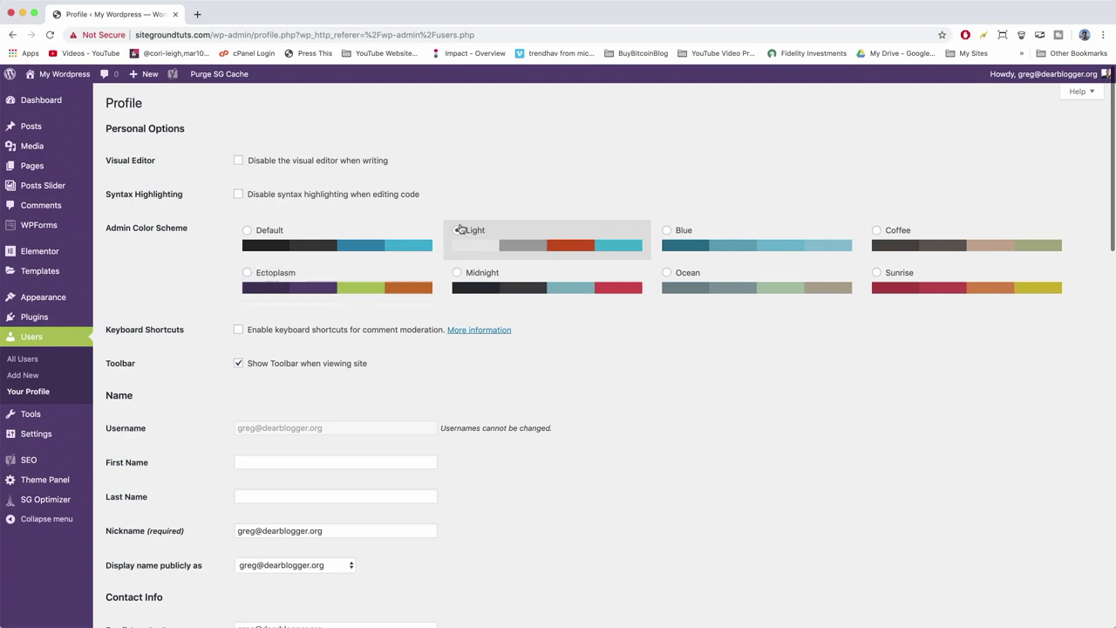
click(262, 239)
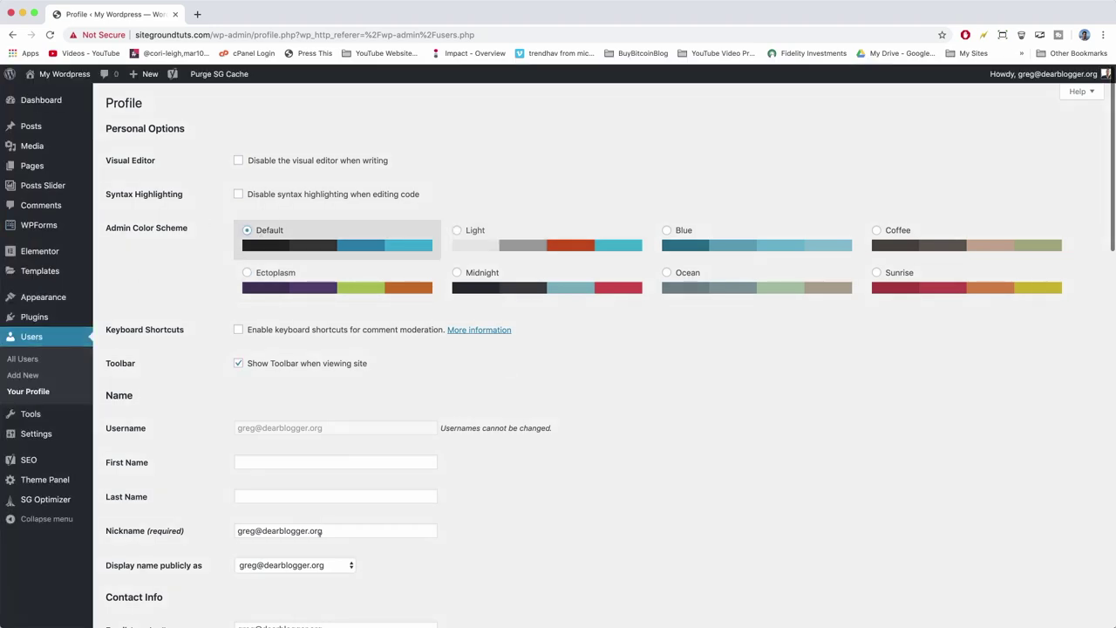
Preview the Blue scheme, return to Default, and leave the profile to visit the live site
click(673, 235)
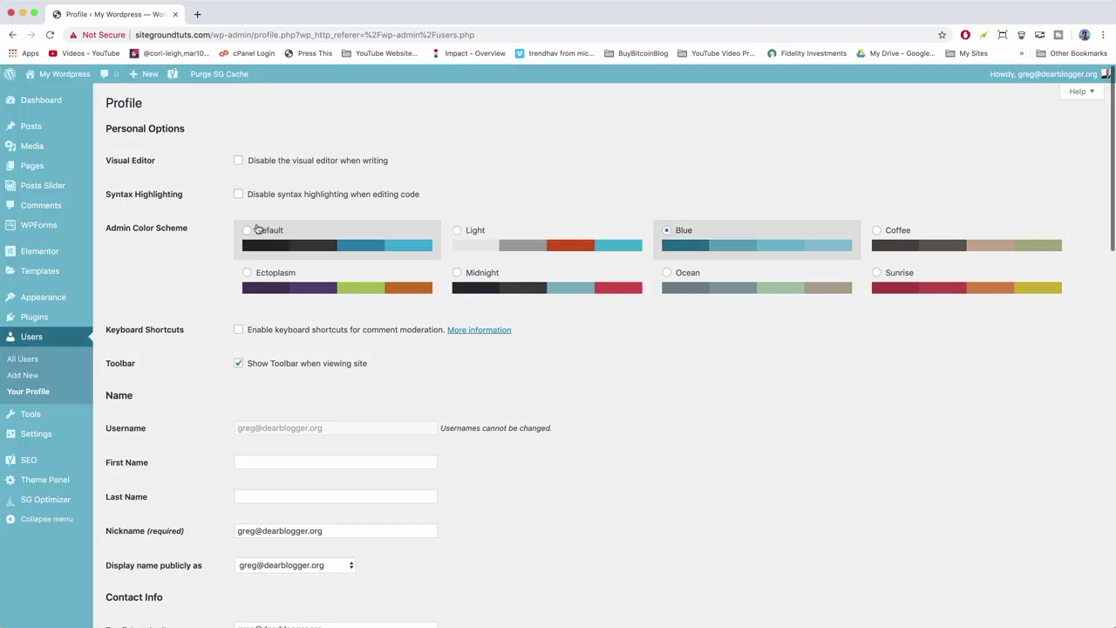
click(262, 231)
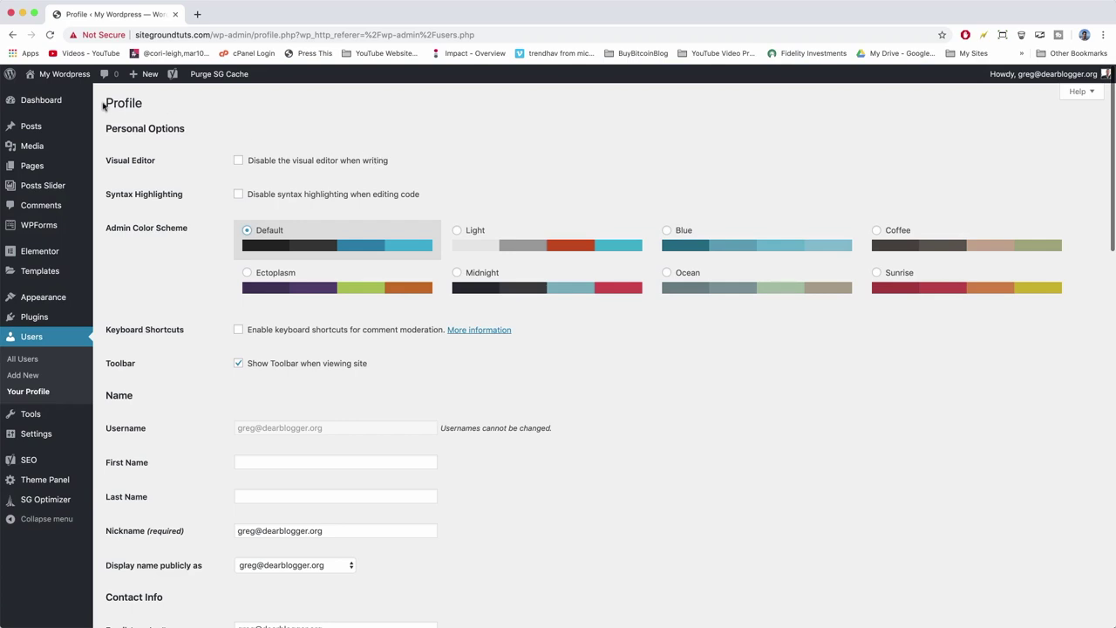
click(64, 73)
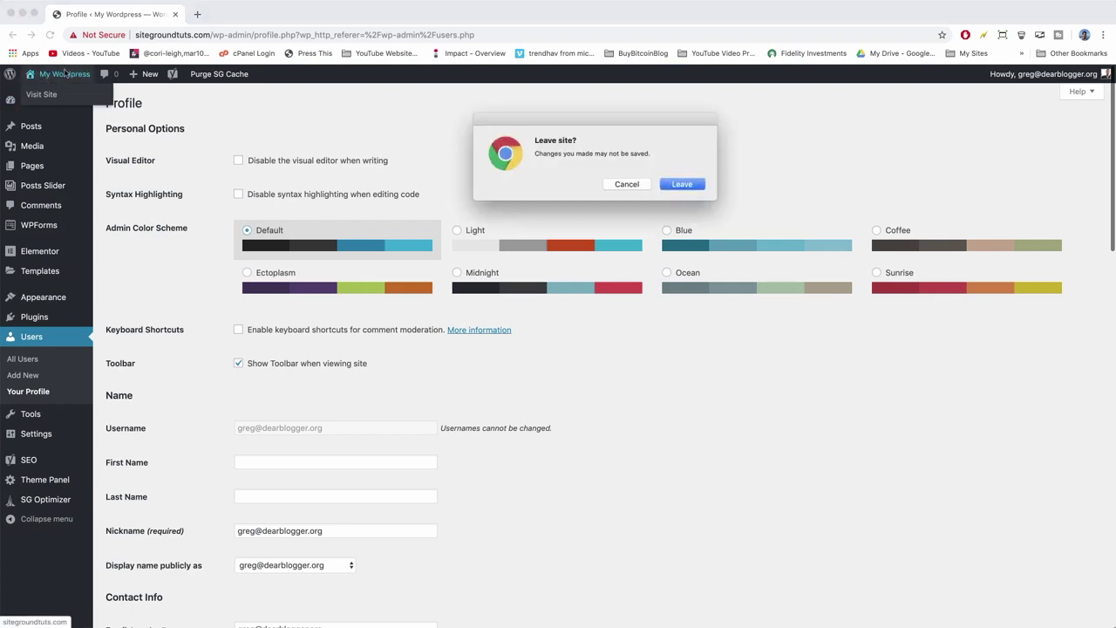
click(686, 186)
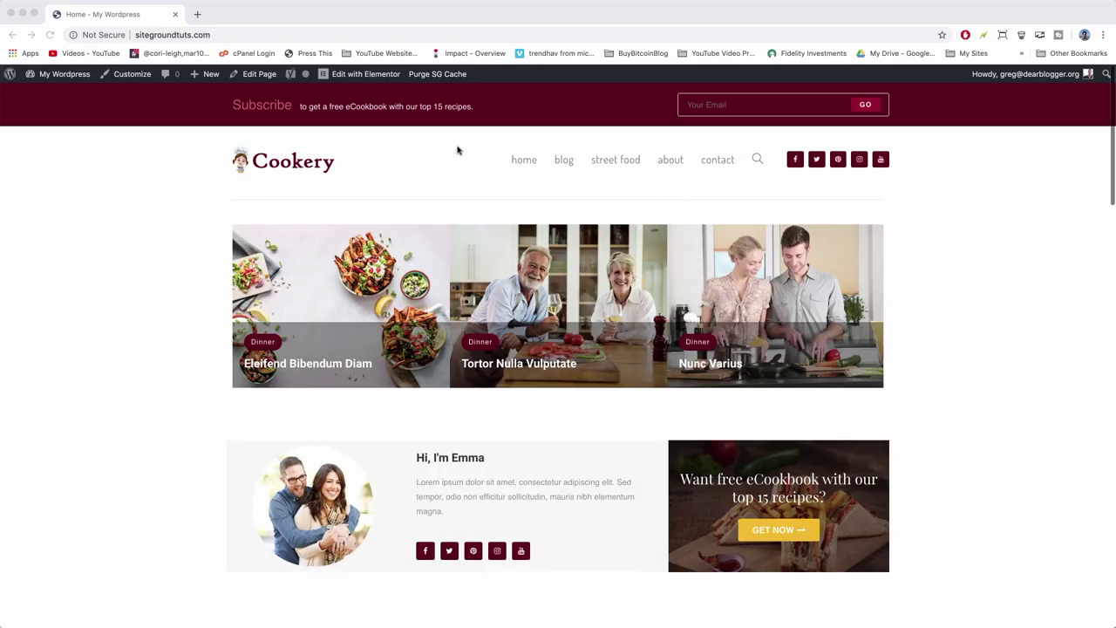
Scroll through the Cookery home page's recipes and return to the top
scroll(188, 211, down, 8)
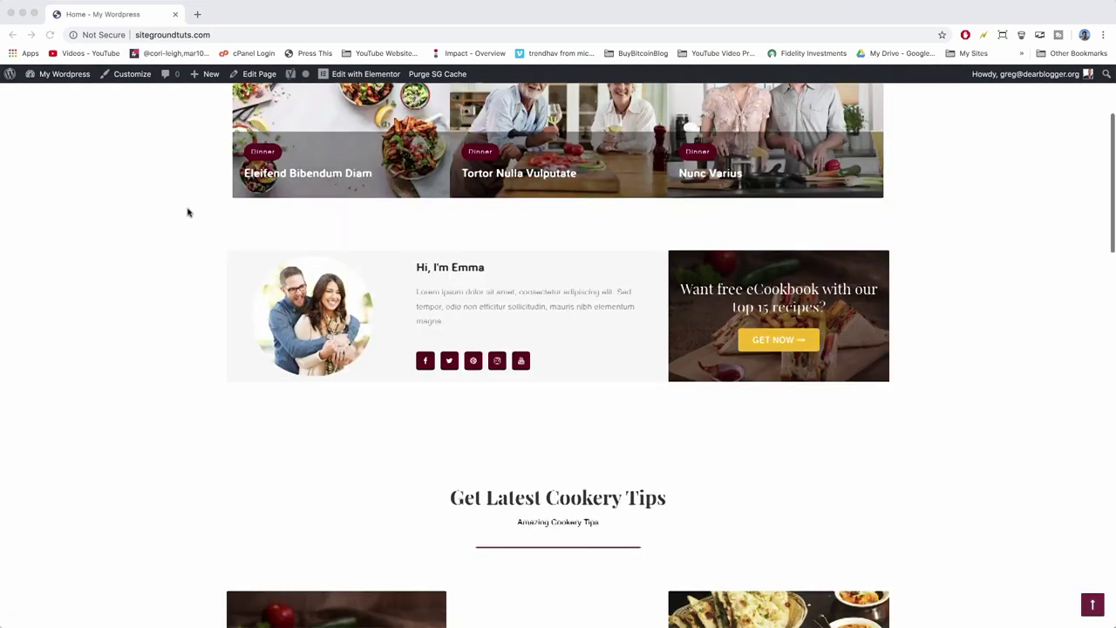
scroll(188, 212, down, 15)
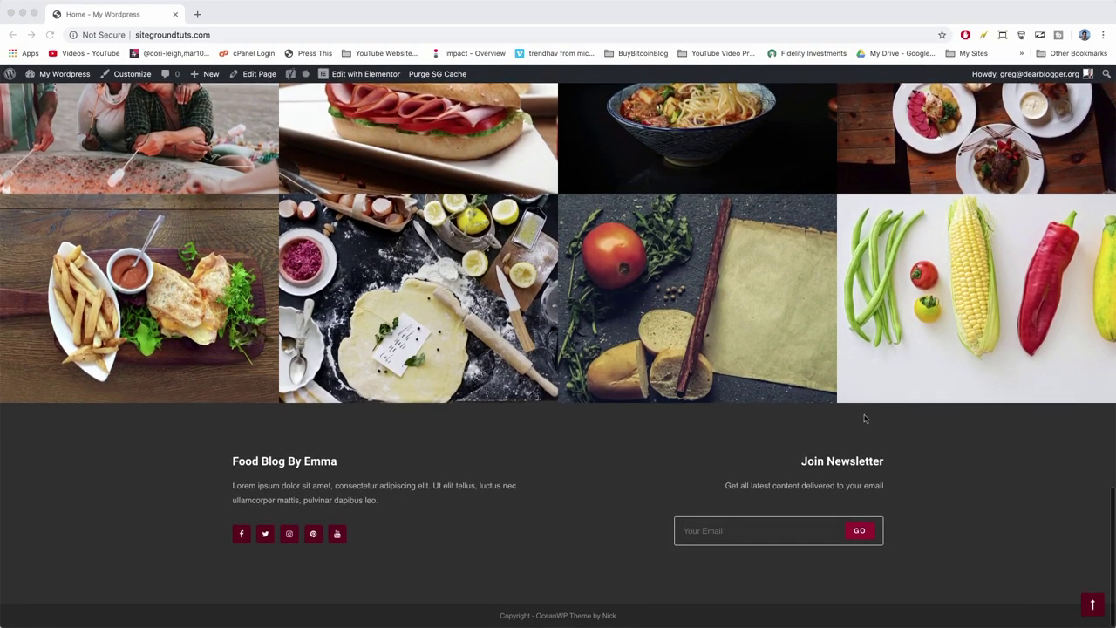
click(1095, 606)
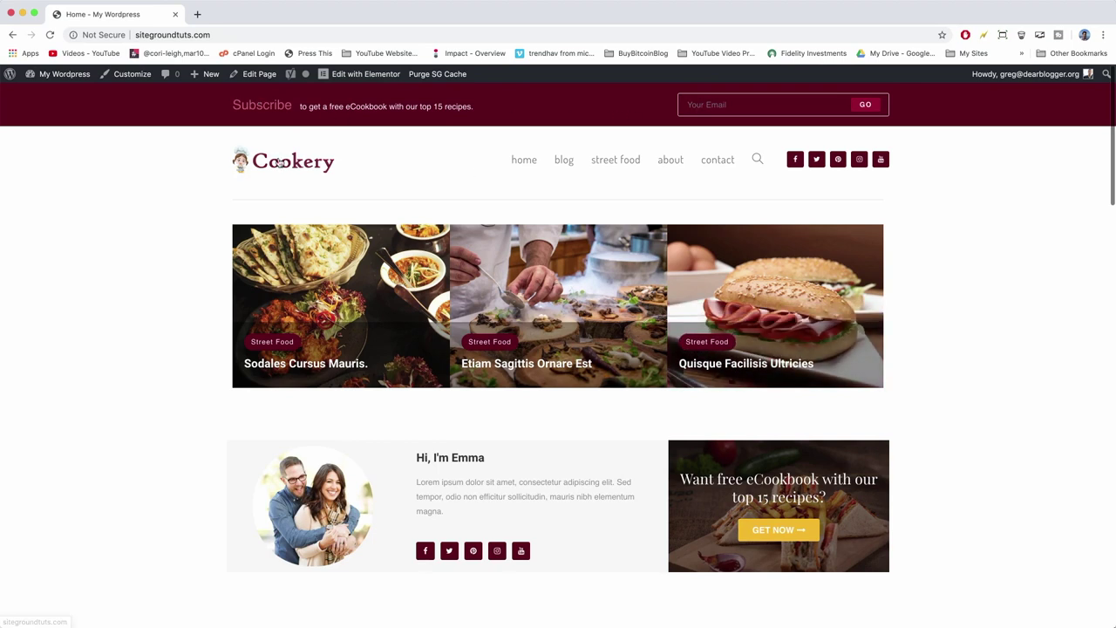
scroll(469, 214, down, 3)
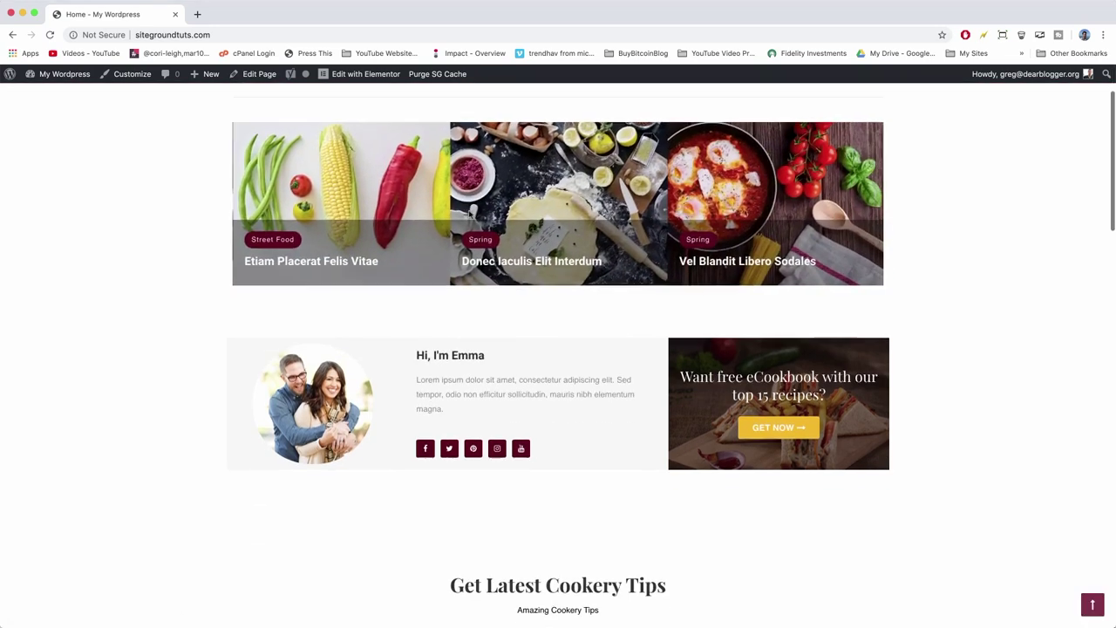
scroll(469, 215, up, 3)
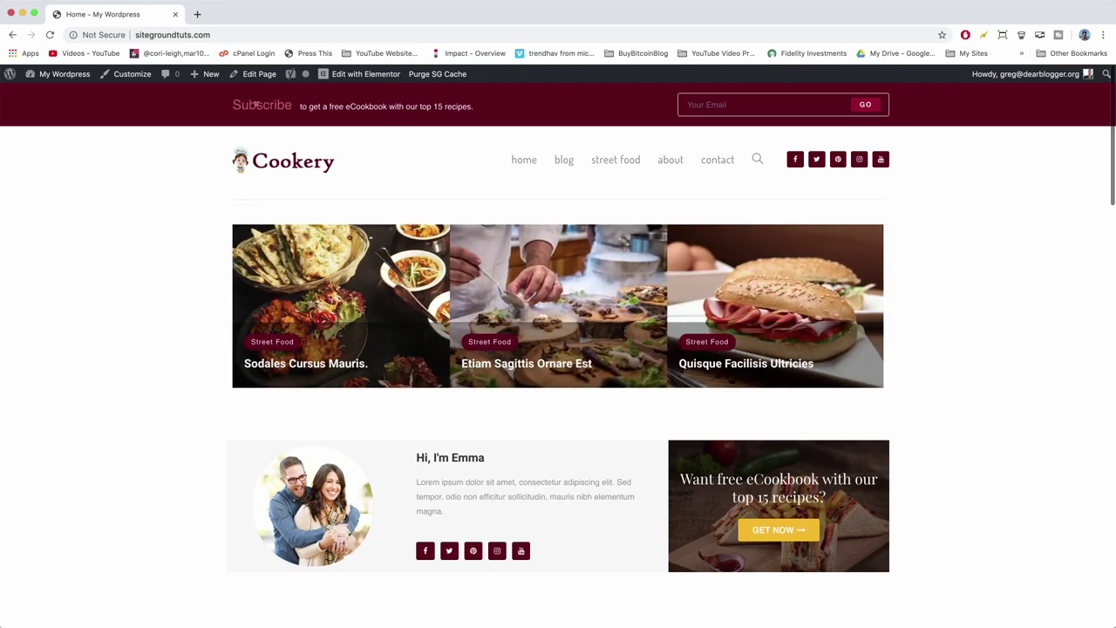
mouse_move(373, 76)
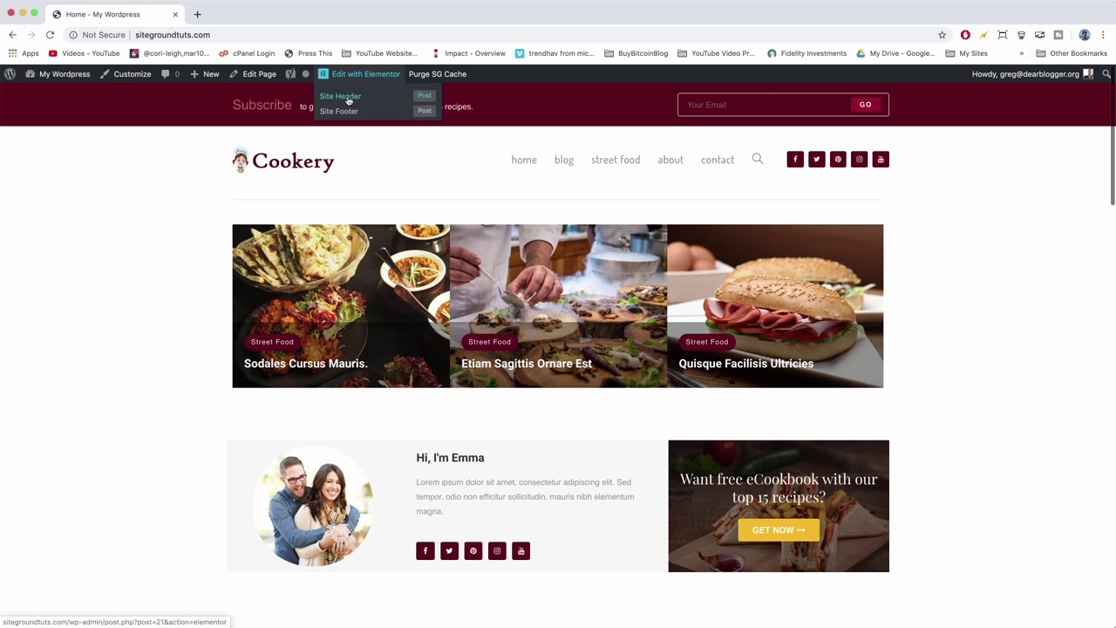
Open the Site Header in Elementor and enlarge the Subscribe heading's title markup box
click(388, 101)
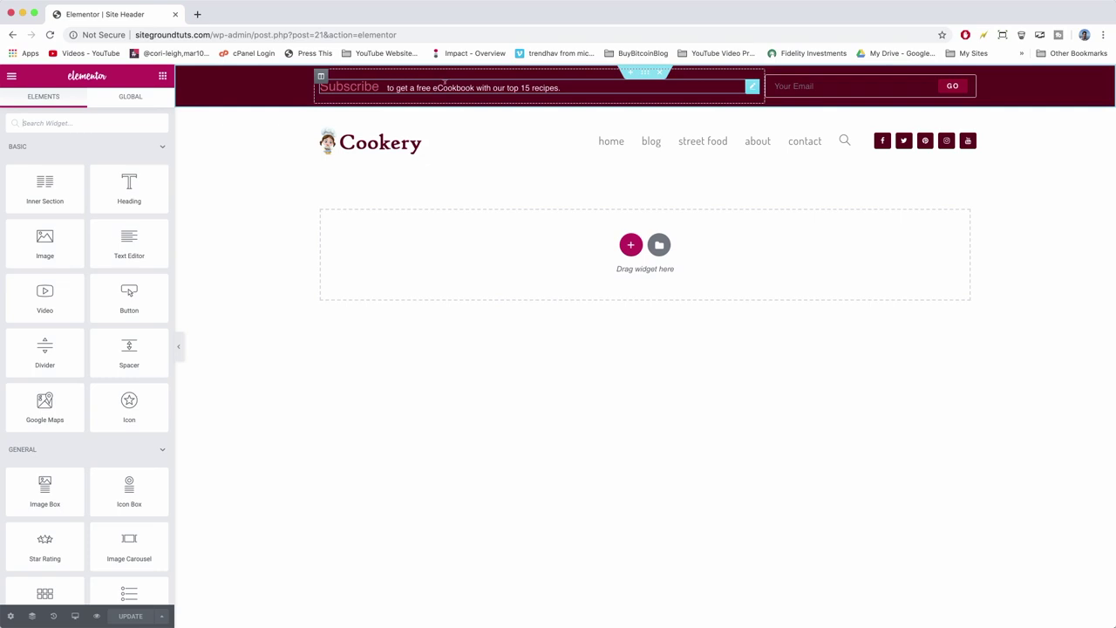
click(442, 87)
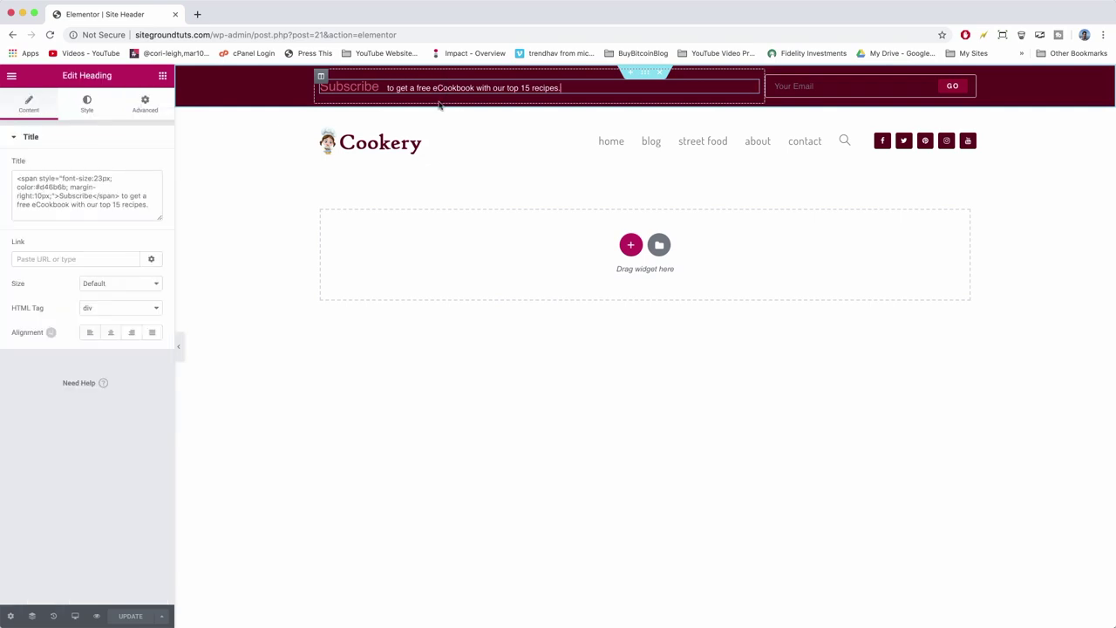
drag(160, 221, 162, 389)
click(151, 205)
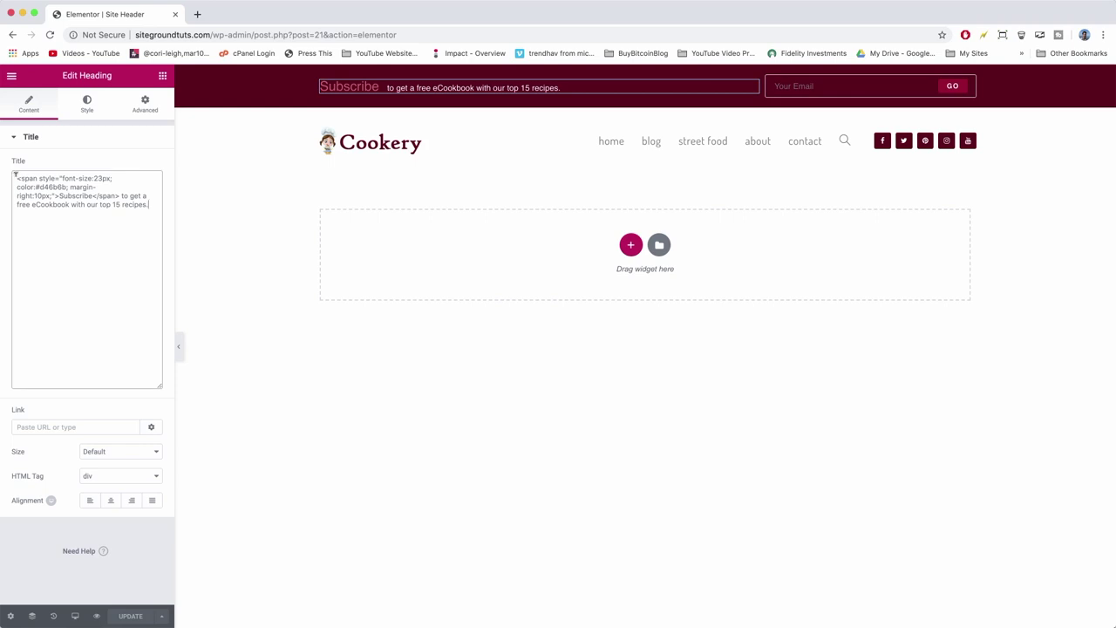
drag(17, 175, 115, 194)
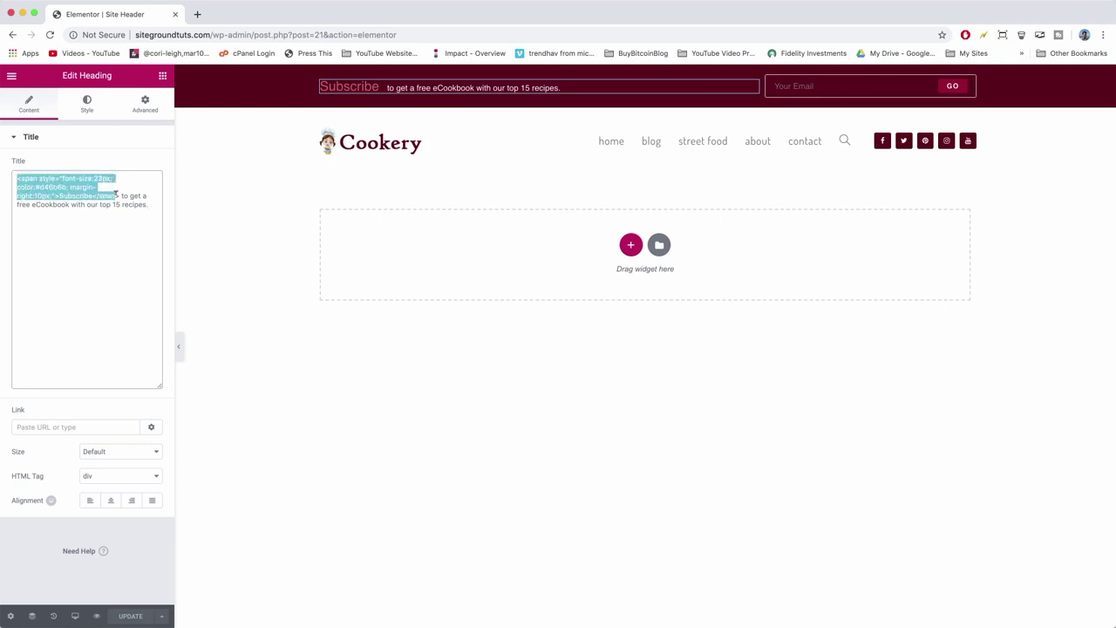
click(148, 202)
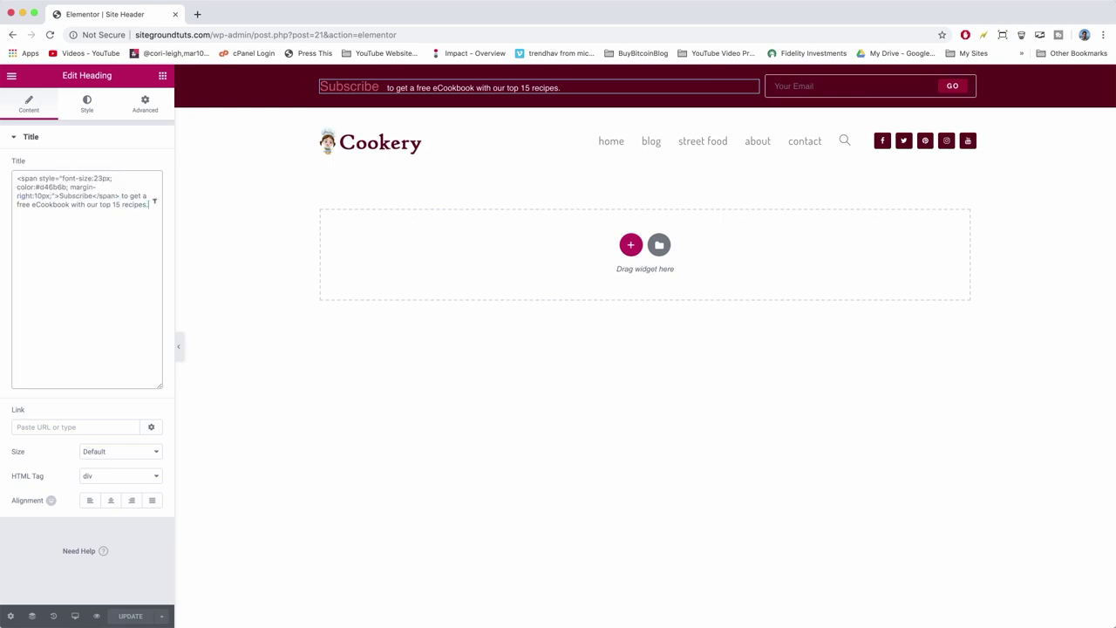
drag(122, 197, 15, 174)
click(115, 195)
Replace 'Subscribe' with 'Join Our Email Club' and select the 15 in the banner text
double_click(68, 194)
text(Join Our)
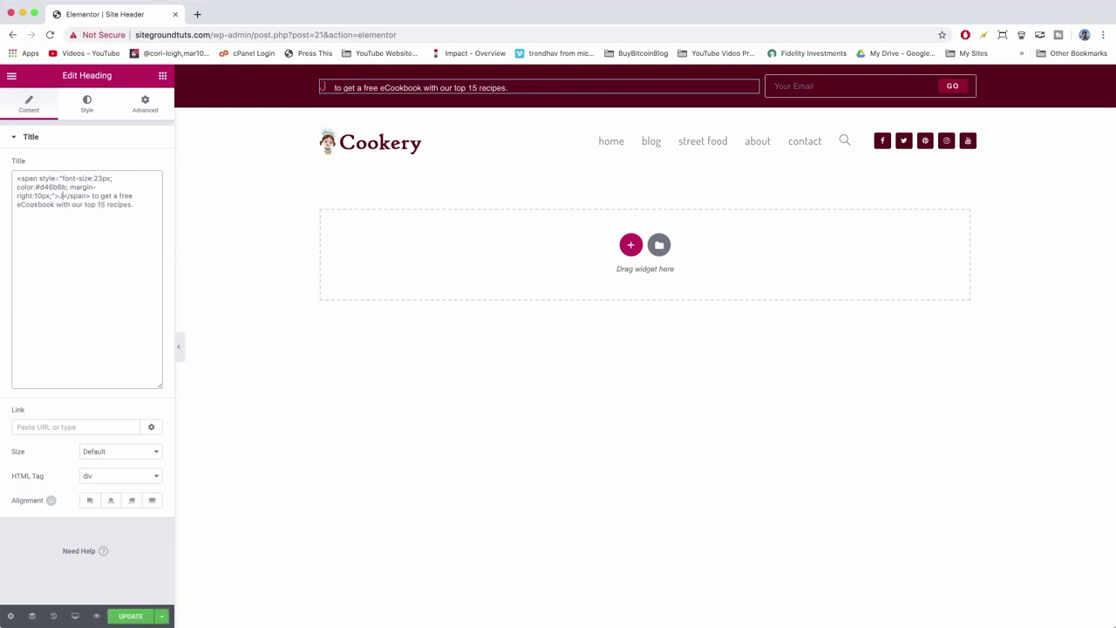
text( Email Club)
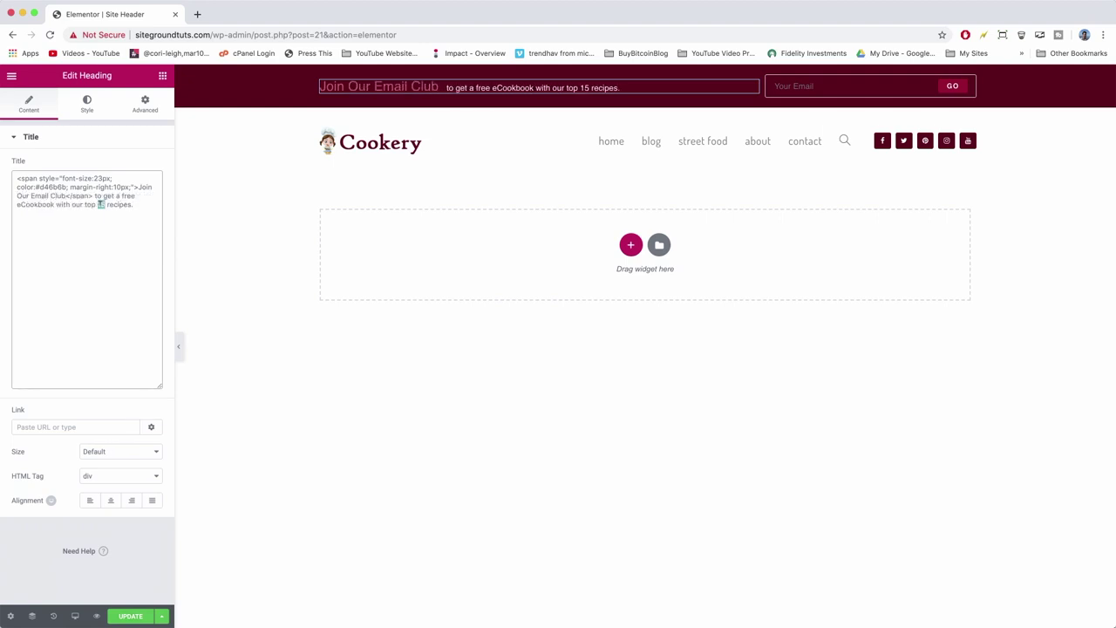
click(531, 87)
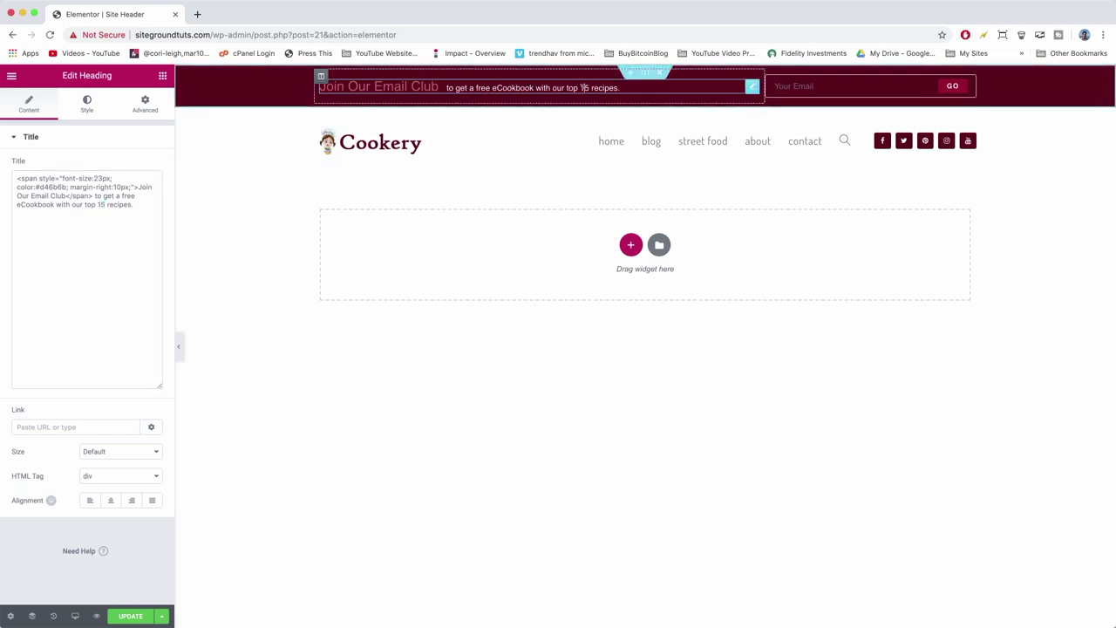
drag(584, 87, 572, 85)
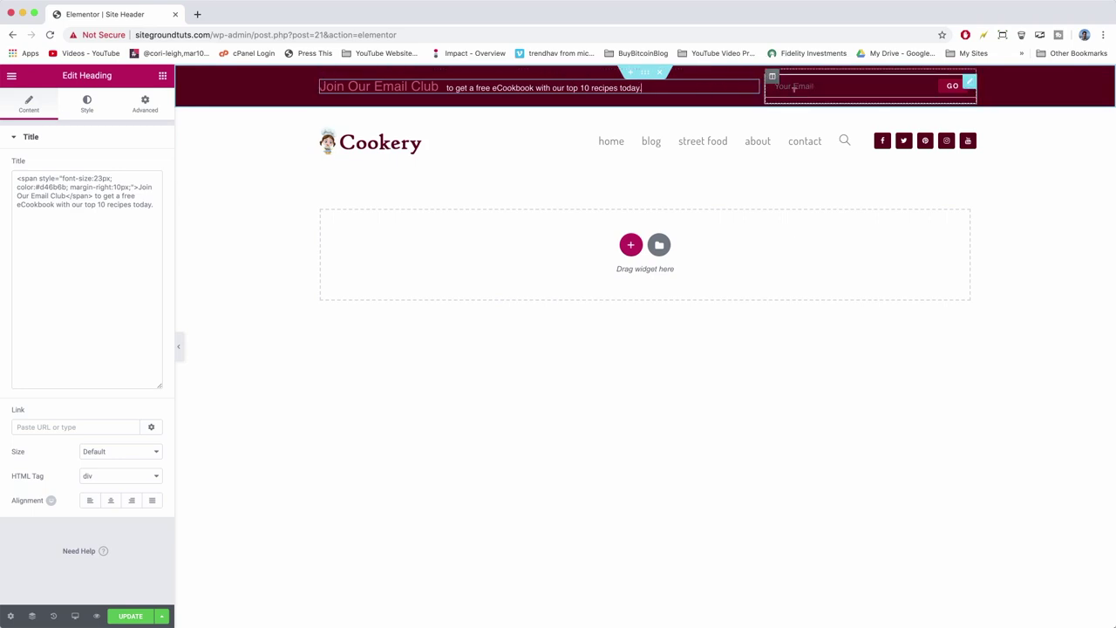
Open the MailChimp signup widget settings and try 'title' as the form Title
click(833, 85)
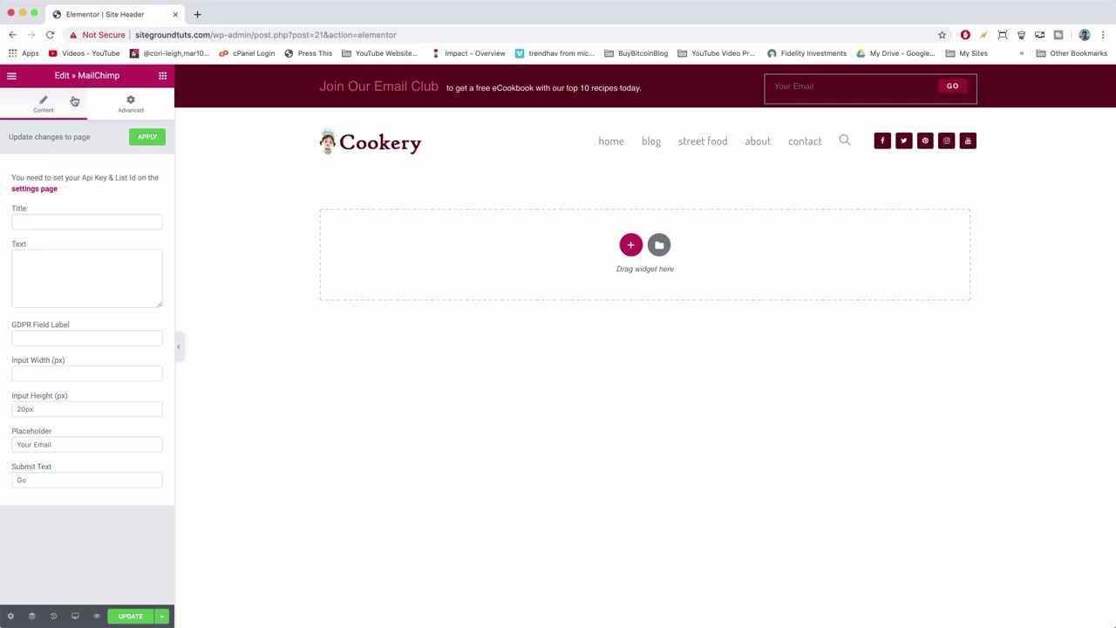
click(75, 220)
text(title)
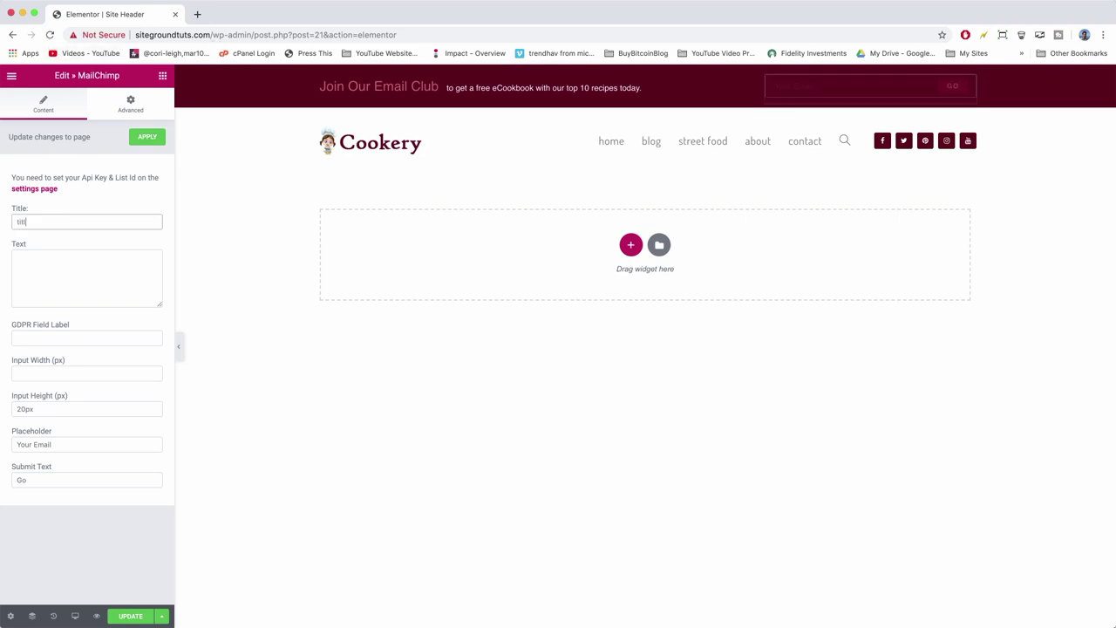
click(105, 283)
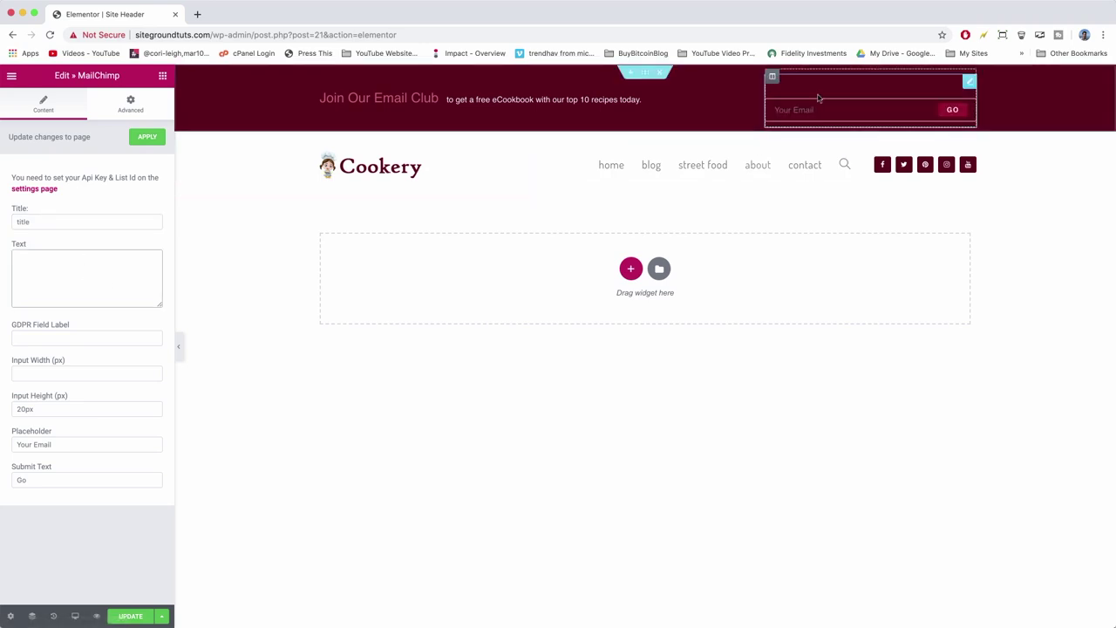
Clear the Title field, update the header, and open the Mailchimp API key settings page
click(52, 221)
double_click(22, 221)
key(BackSpace)
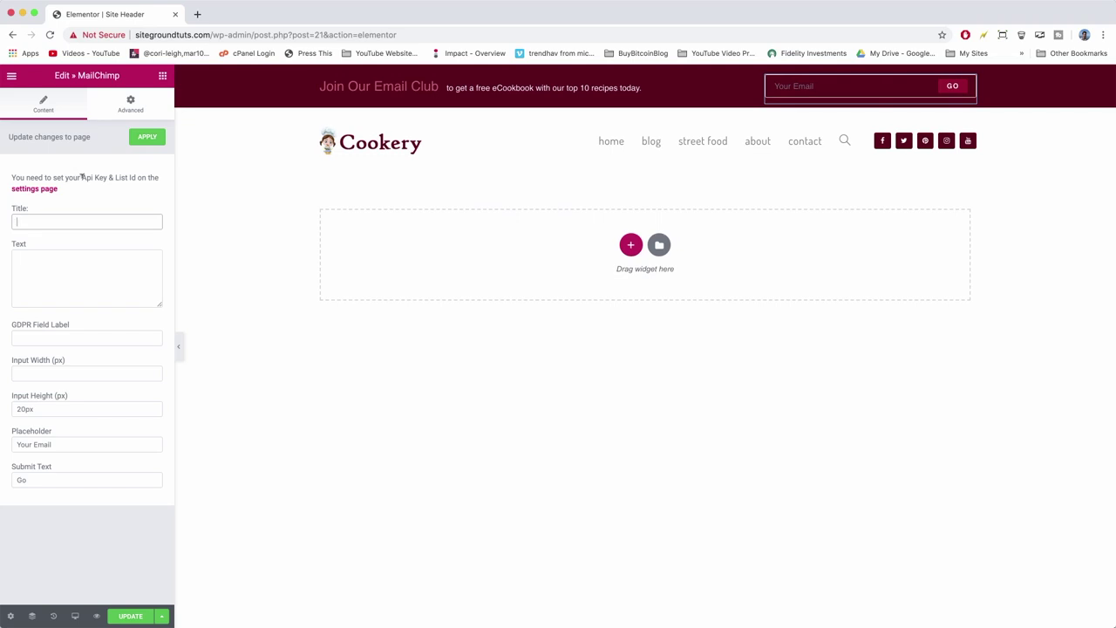
click(133, 616)
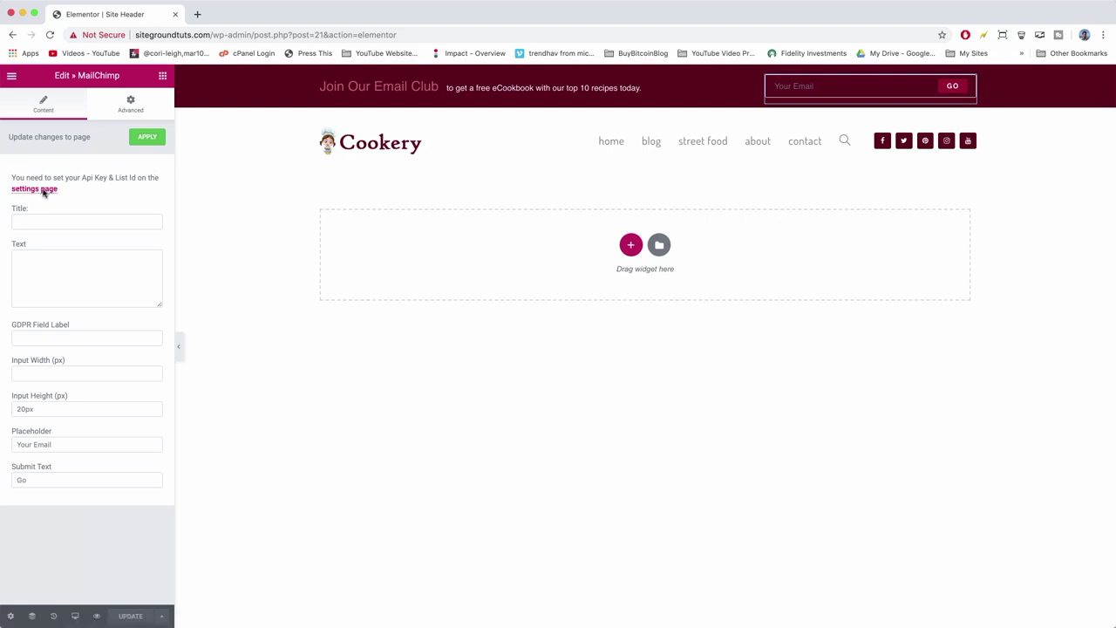
click(42, 189)
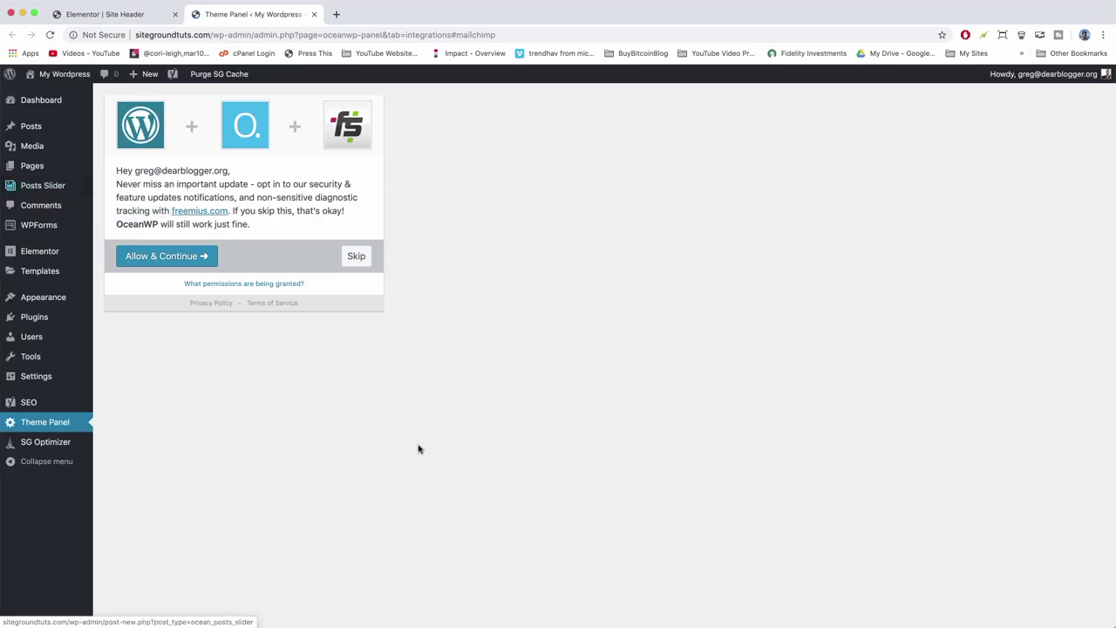
Skip the OceanWP opt-in and show the Theme Panel's Integrations tab with the MailChimp fields
click(357, 258)
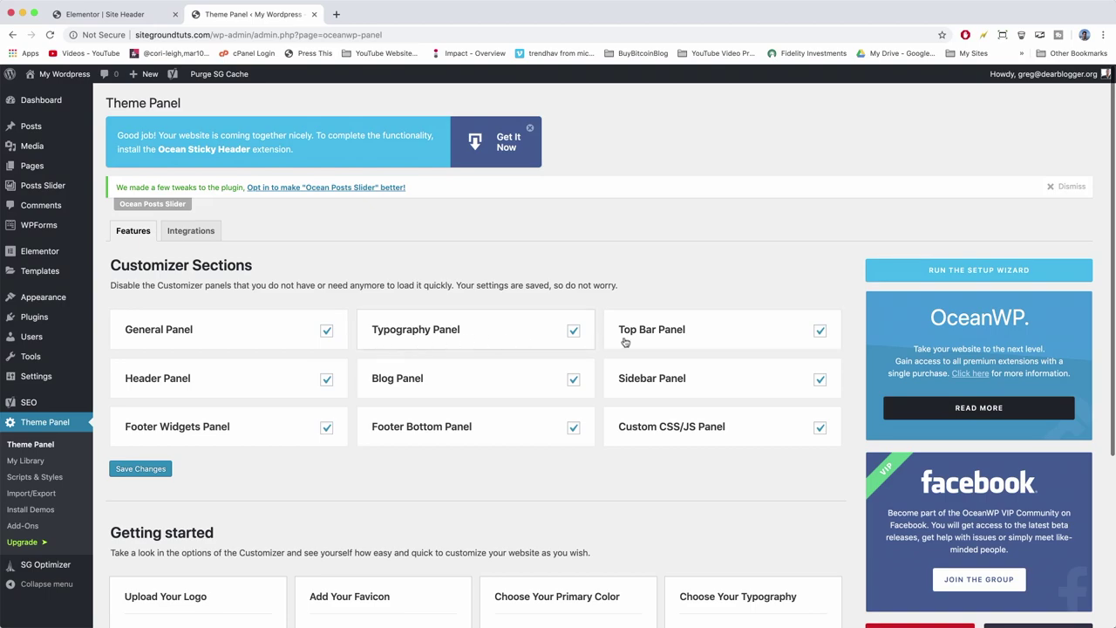
scroll(329, 395, down, 1)
scroll(329, 395, down, 4)
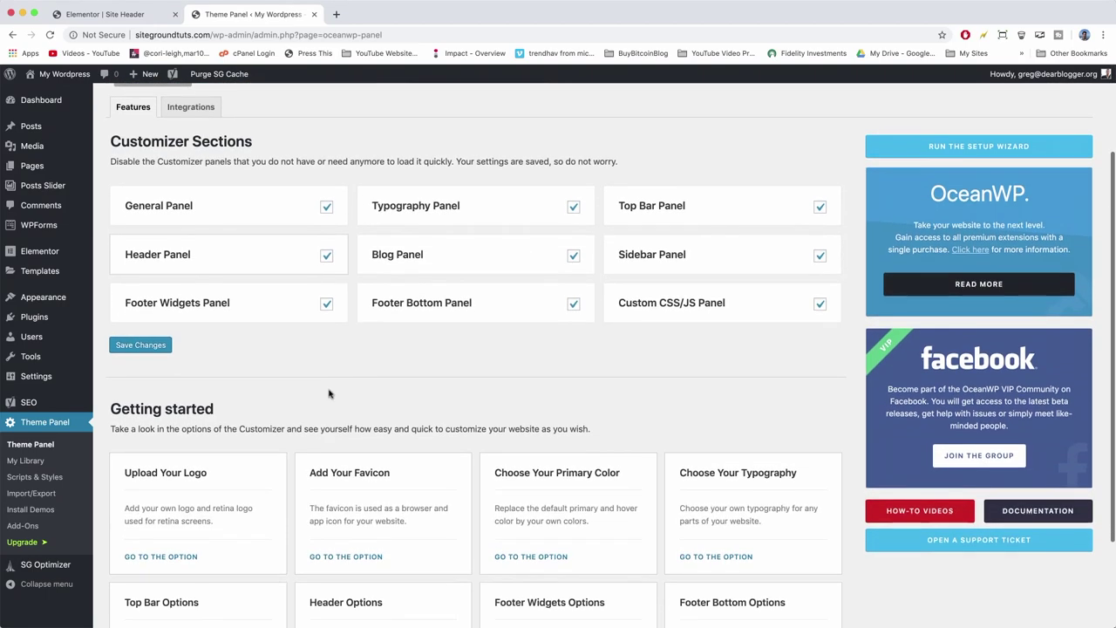
scroll(329, 387, up, 5)
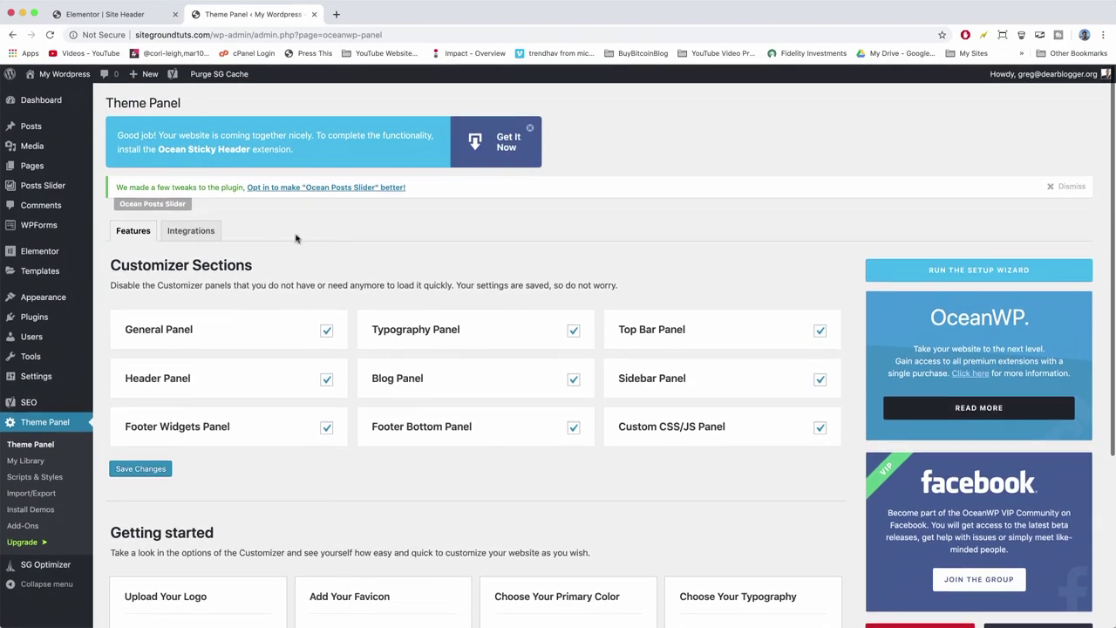
click(190, 231)
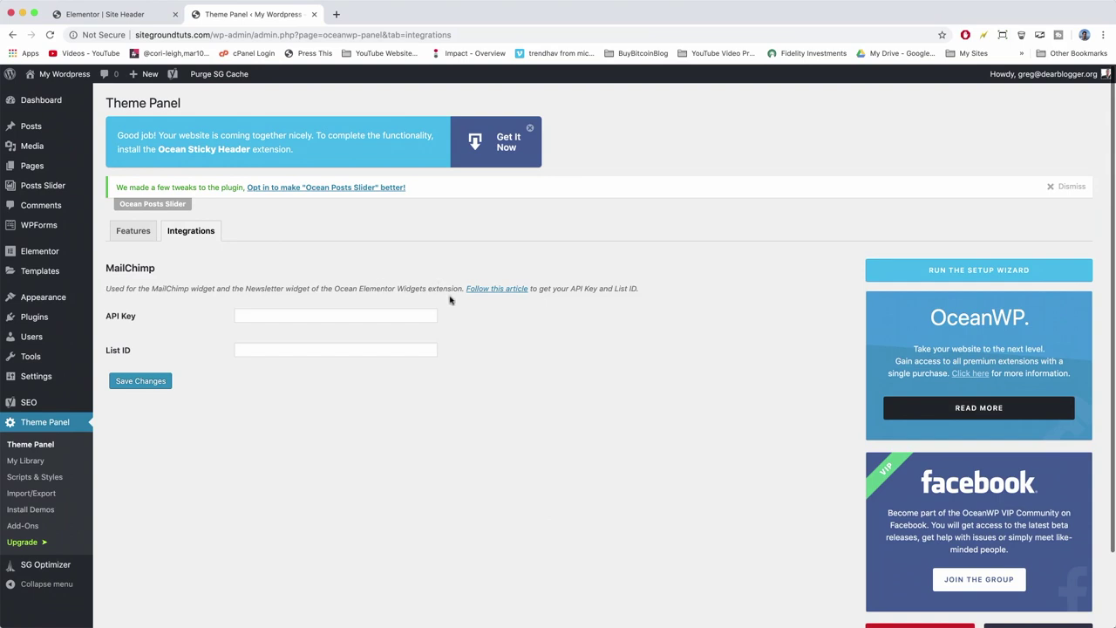
Follow the API key guide to Mailchimp's login page and start creating an account
click(496, 289)
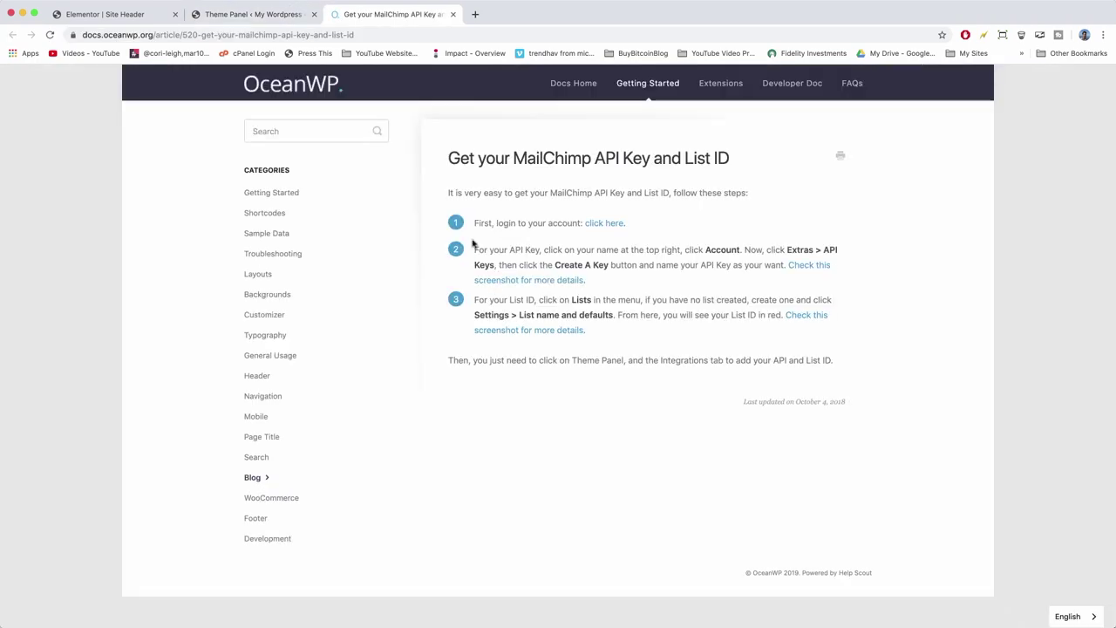
click(608, 225)
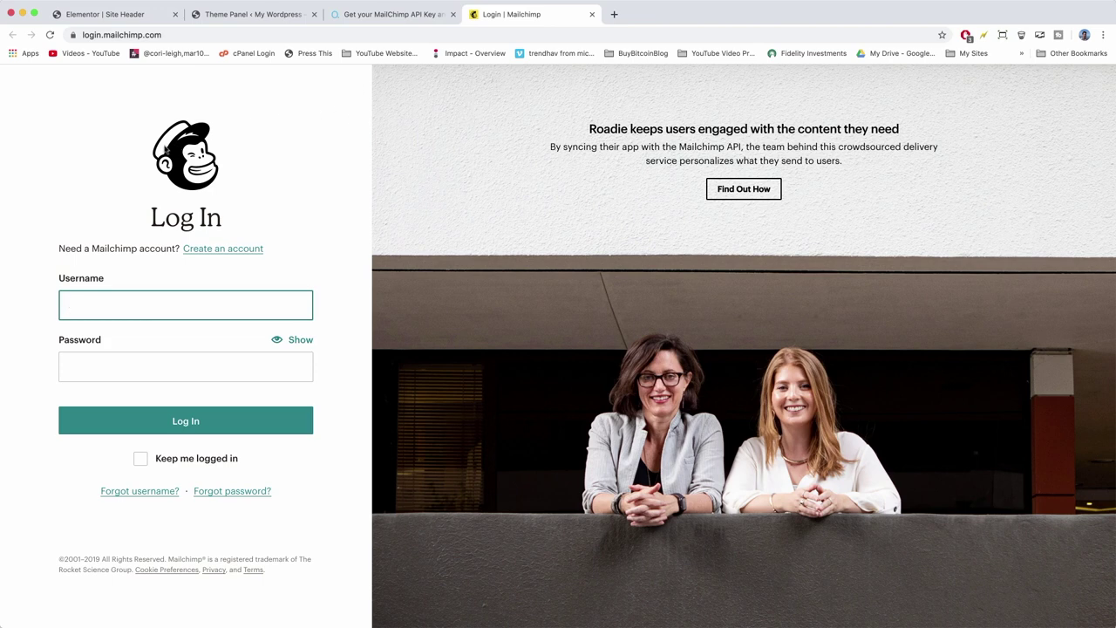
click(228, 252)
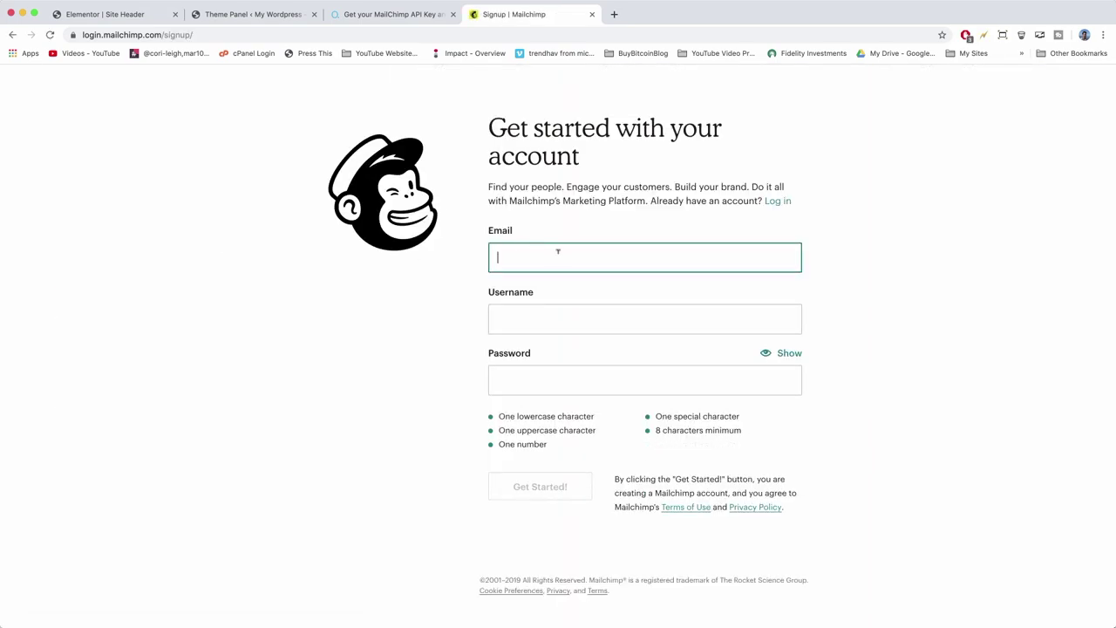
Fill in the signup e-mail, username and password, and submit the Mailchimp form
key(Tab)
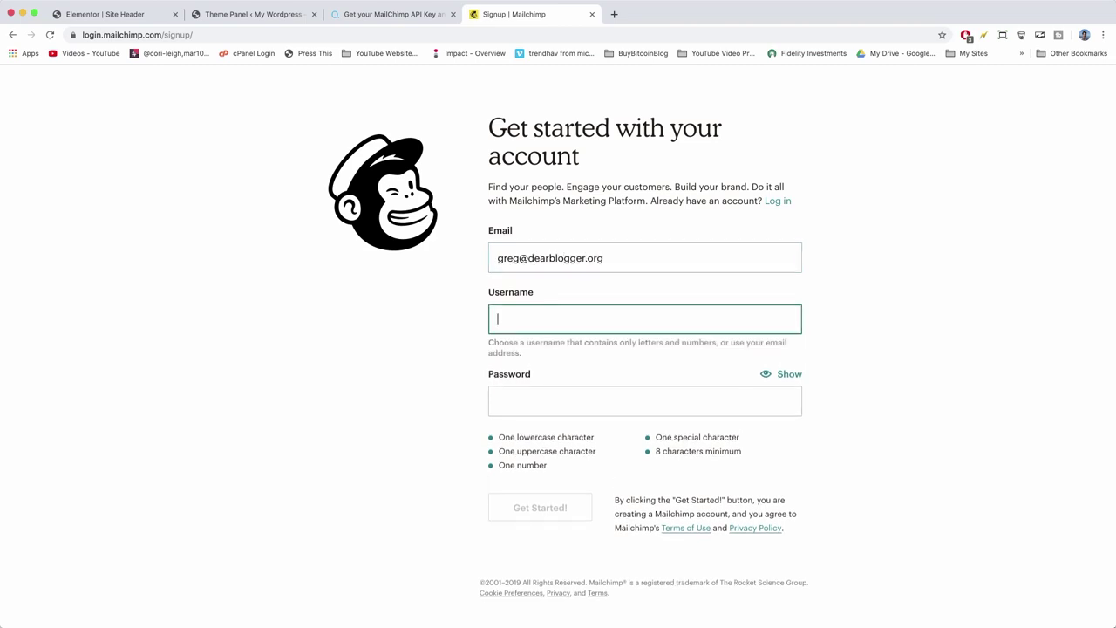
text(sitegroundtuts)
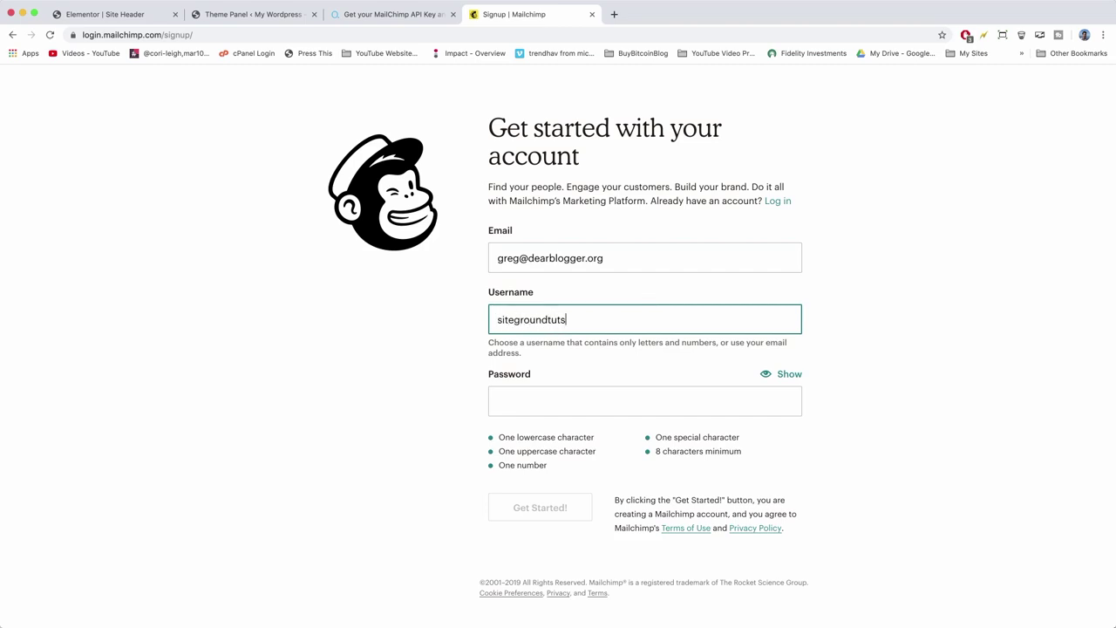
click(598, 399)
text(•••••••••••••)
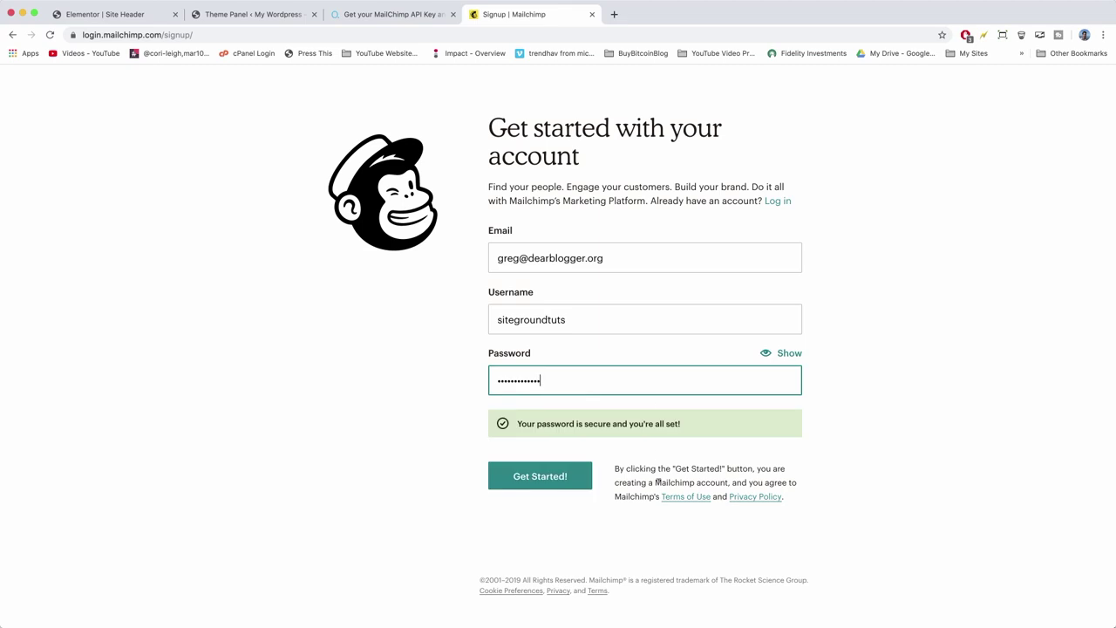
click(549, 477)
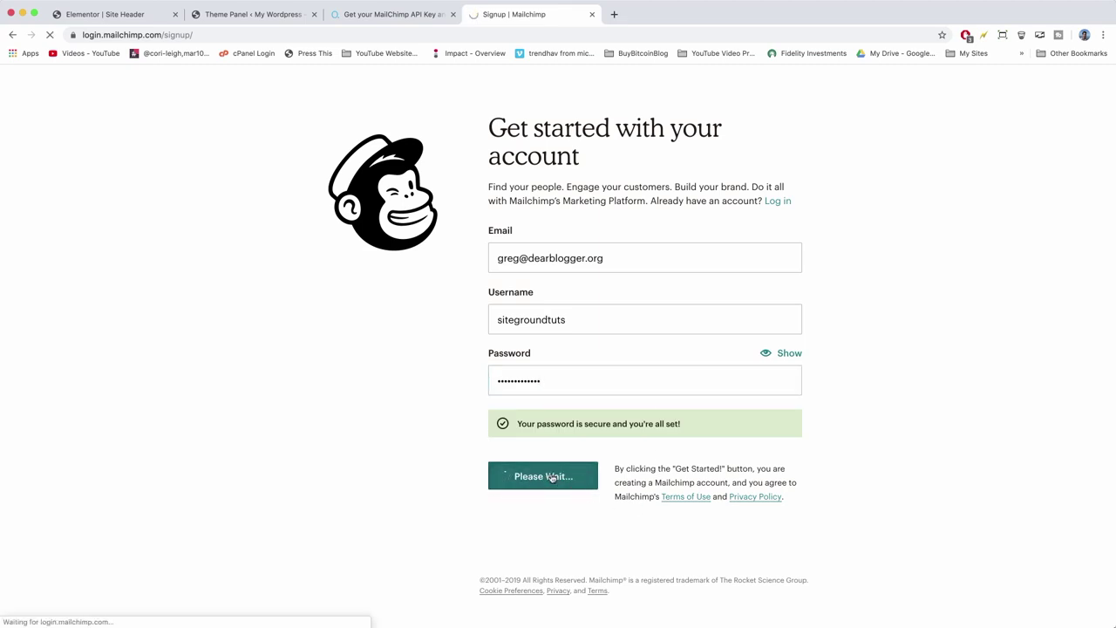
Load Gmail in a new browser tab
click(614, 14)
text(gmail.com)
key(Return)
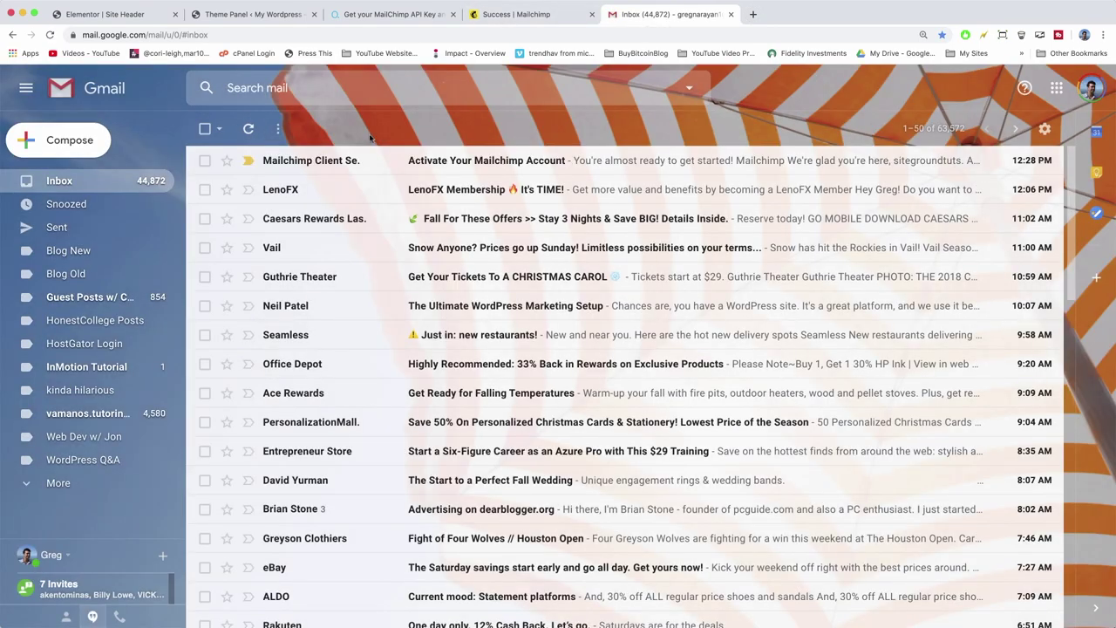
Open the 'Activate Your Mailchimp Account' e-mail, activate the account, and confirm you're not a robot
click(487, 160)
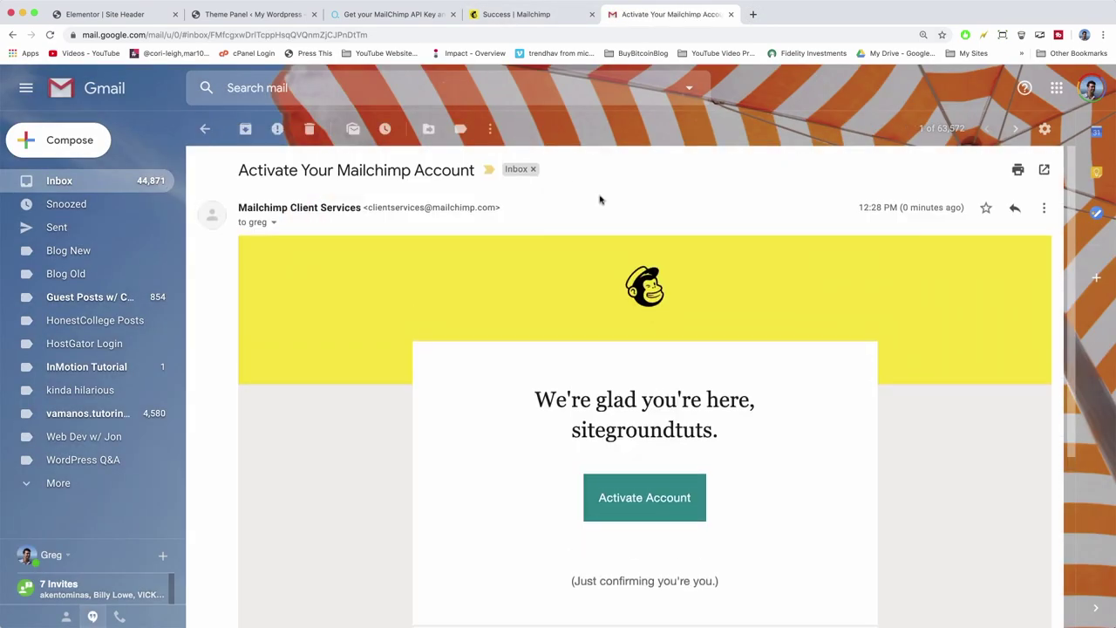
scroll(600, 200, down, 4)
click(637, 334)
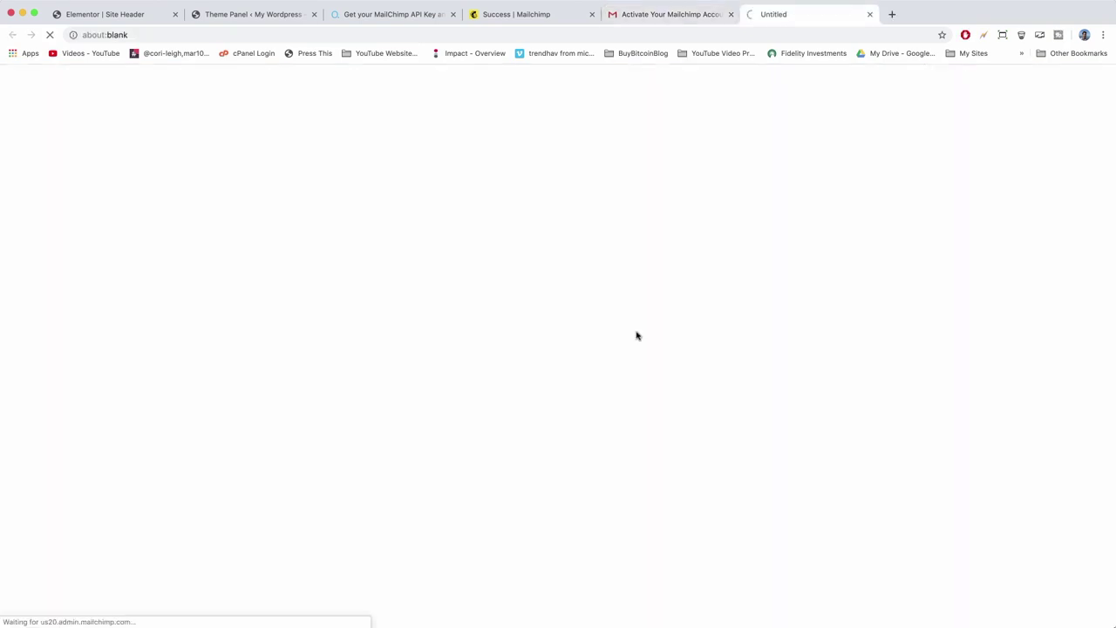
click(553, 216)
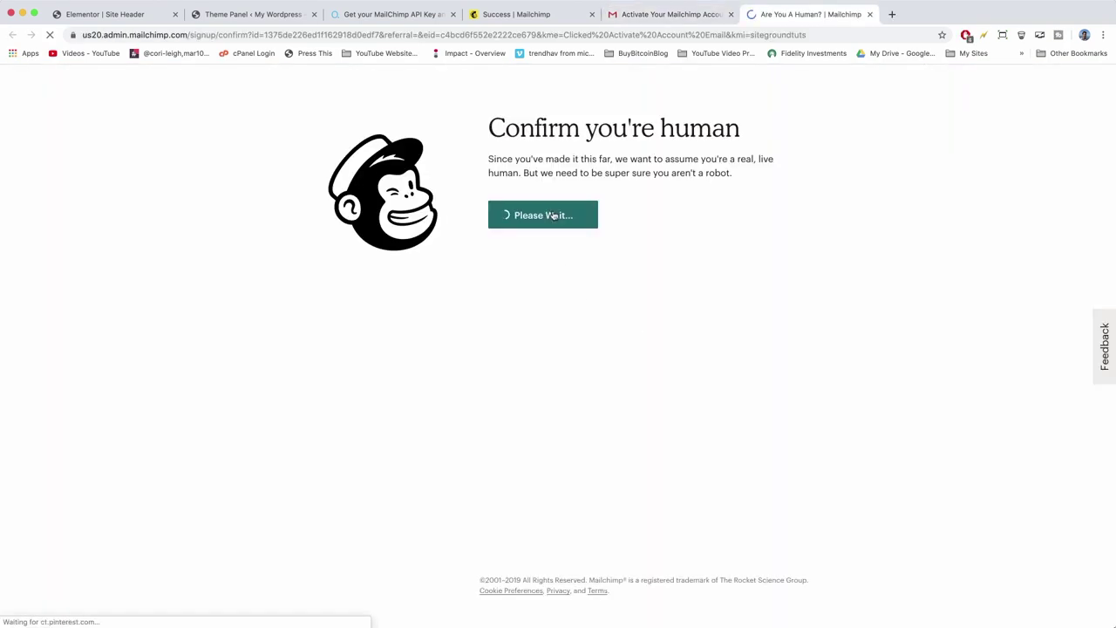
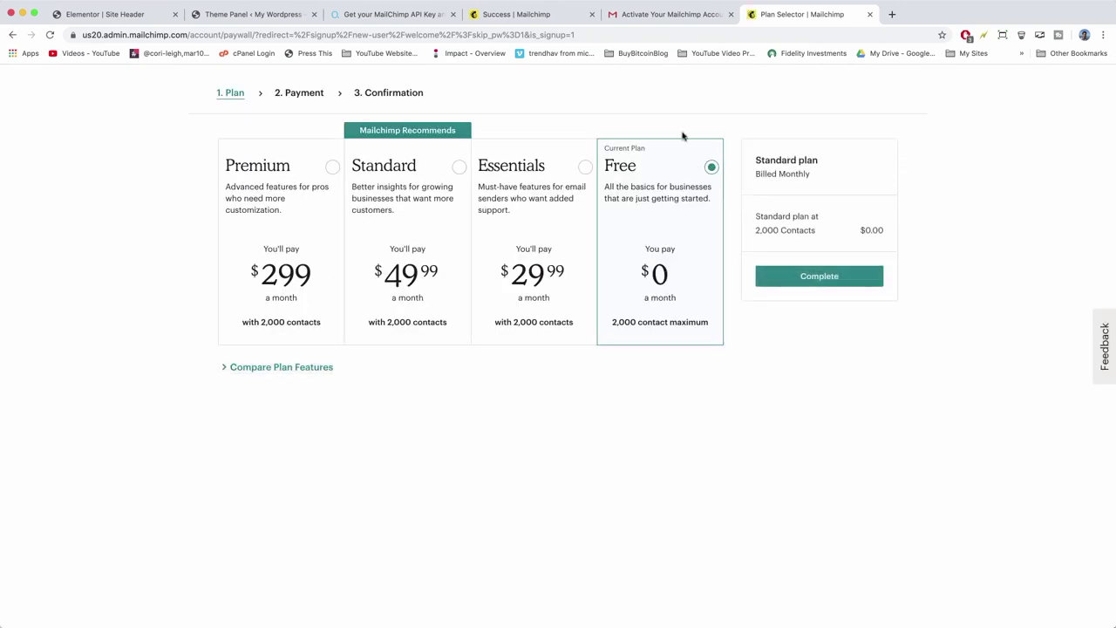
Confirm the Free plan and enter the account holder's first and last name
click(819, 277)
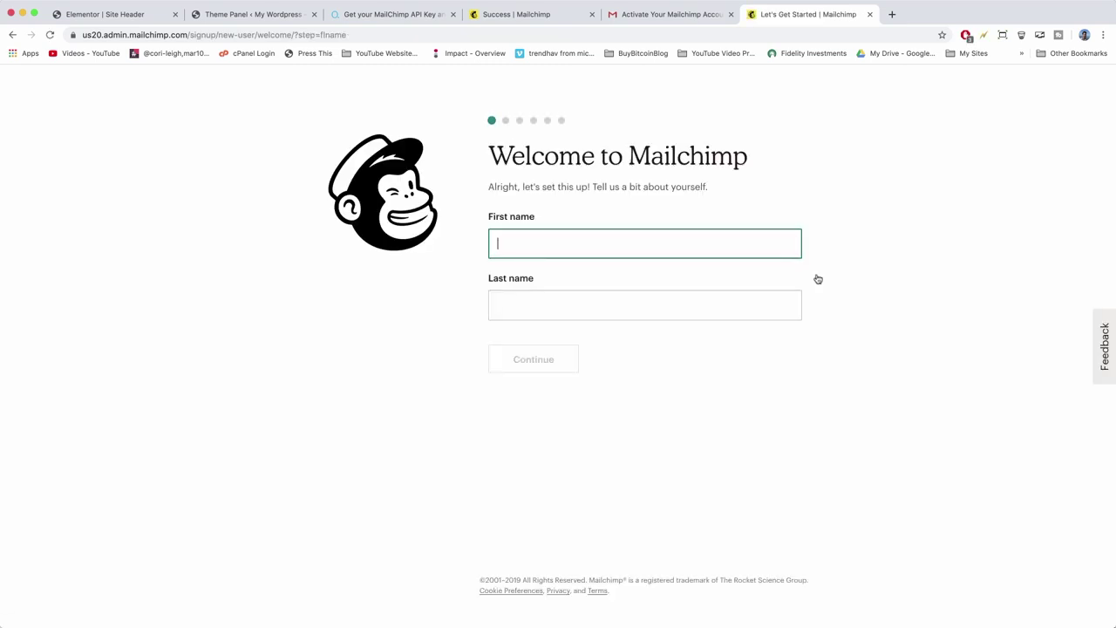
text(reg)
key(Tab)
text(qNar)
key(BackSpace)
text(Narayan)
key(Return)
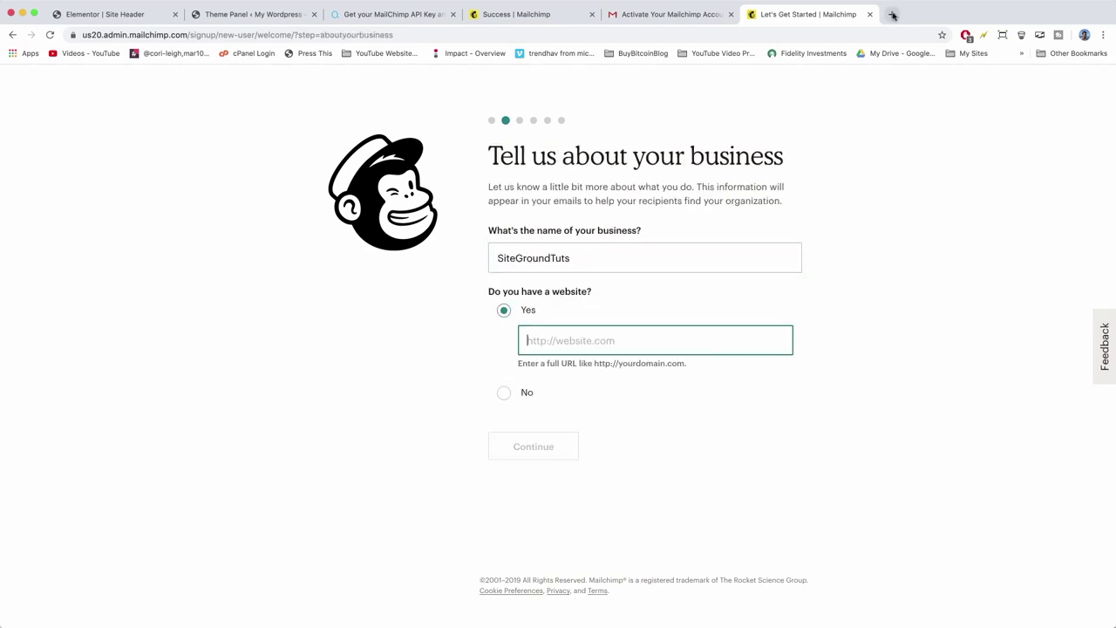
Copy the sitegroundtuts.com address and paste it in as the business website
click(893, 15)
text(sitegroundtuts)
key(Return)
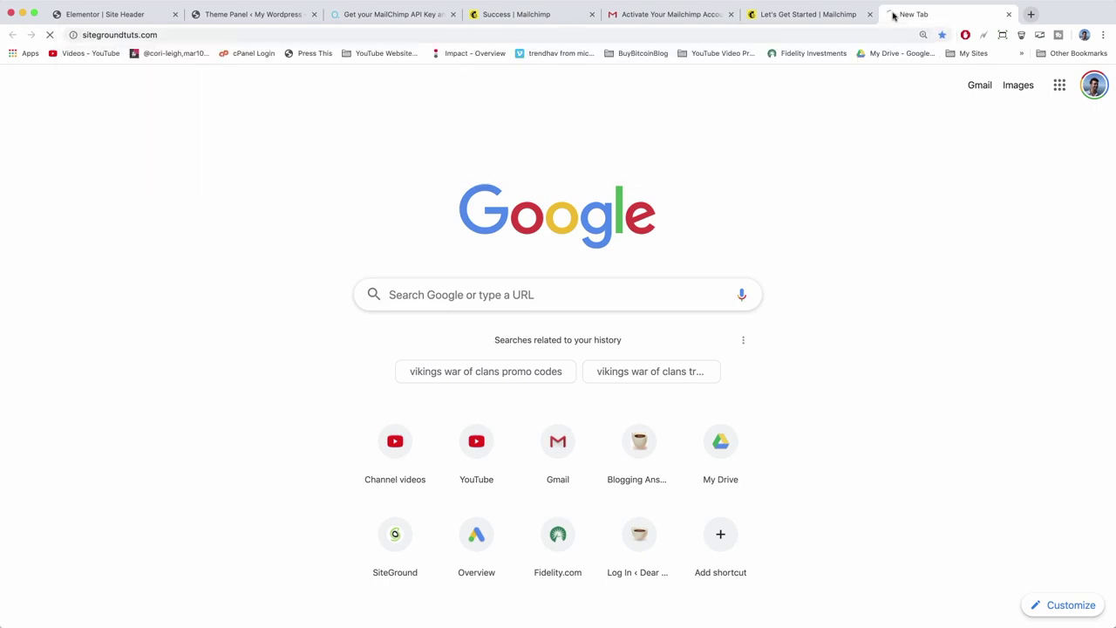
right_click(180, 34)
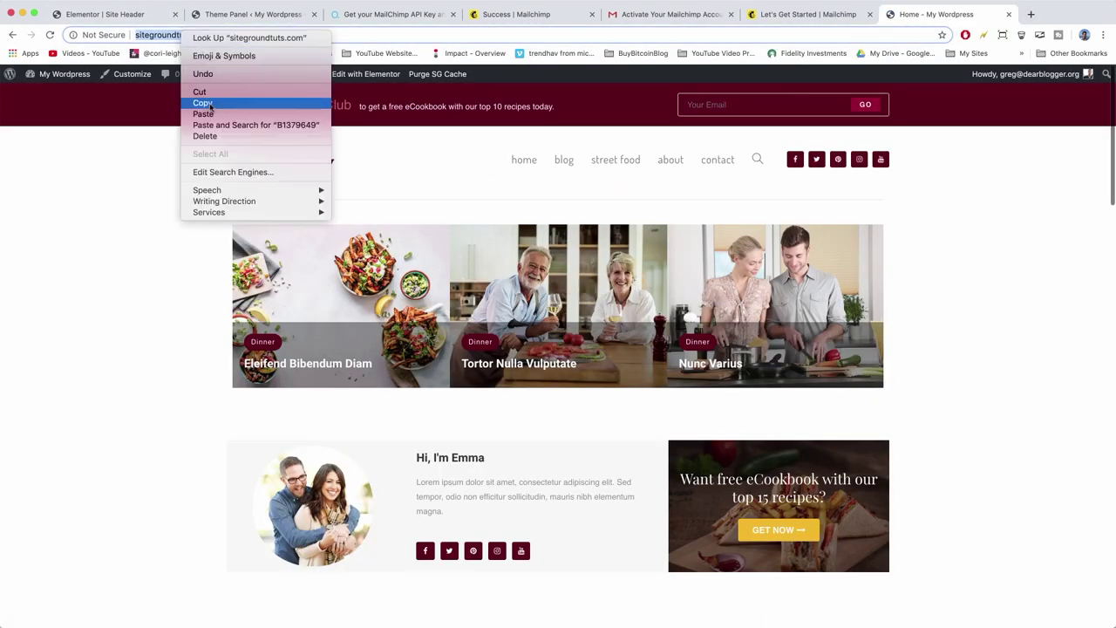
click(202, 103)
click(772, 14)
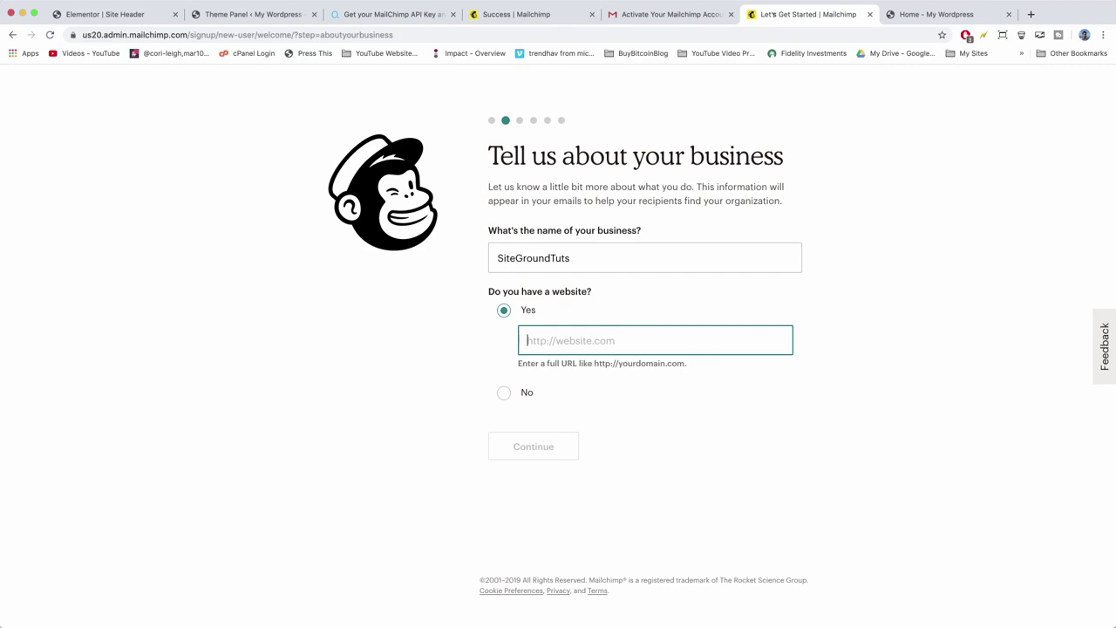
right_click(571, 337)
click(591, 410)
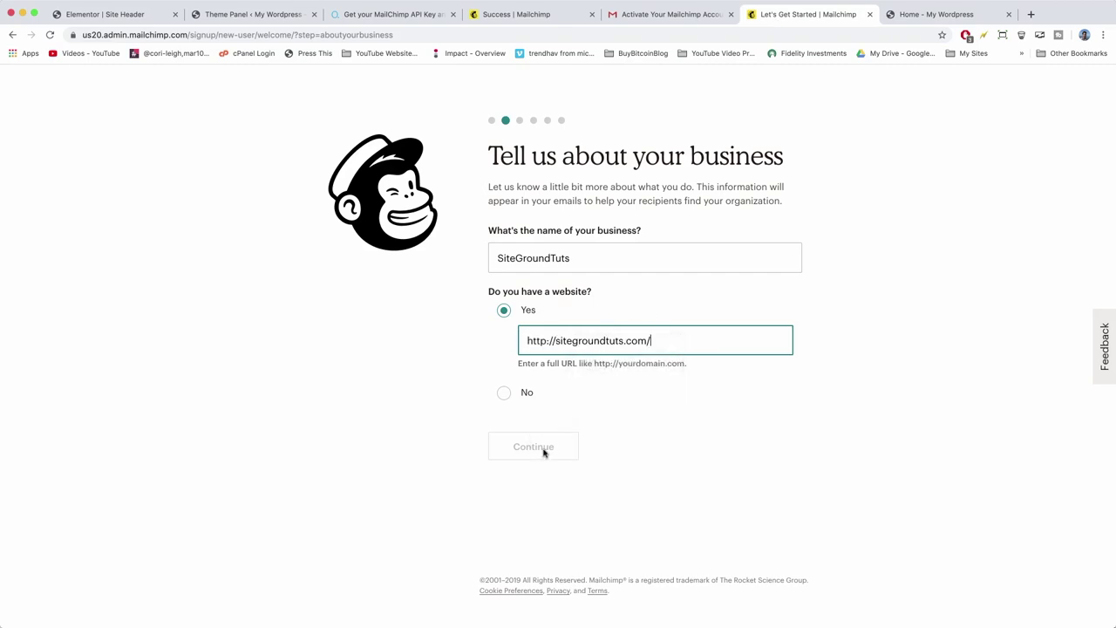
click(543, 451)
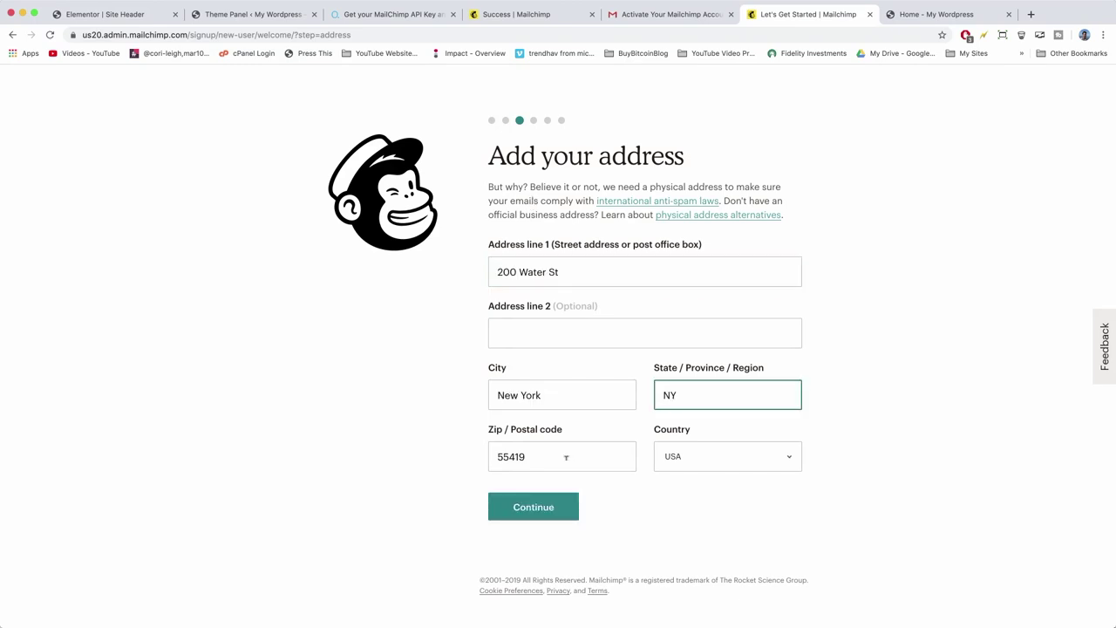
Complete the address step with the zip code filled in
key(Tab)
text(1)
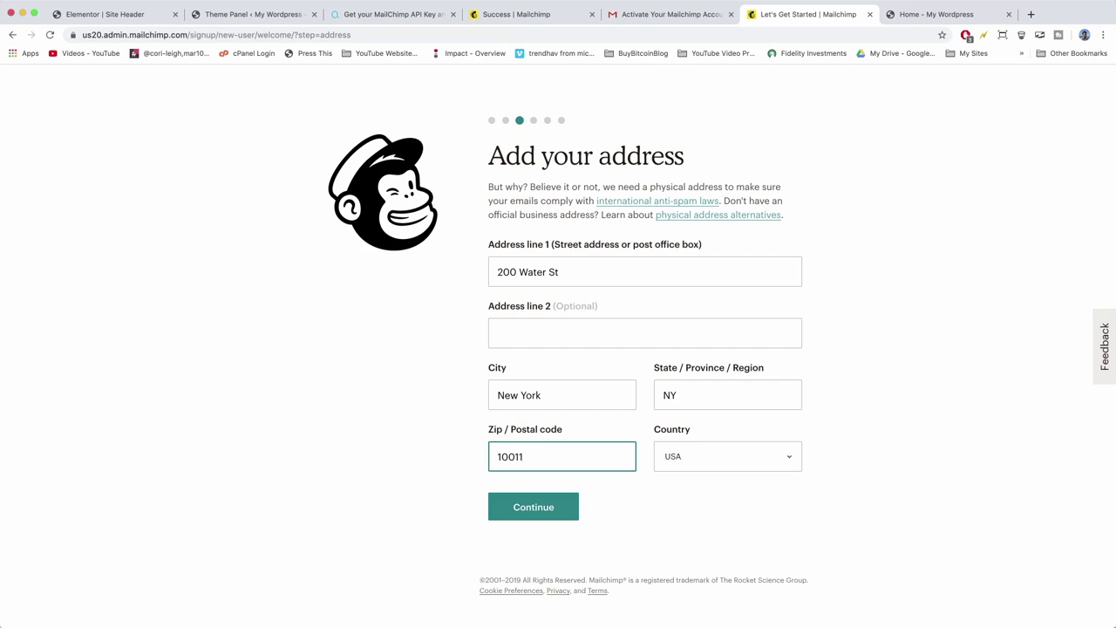
click(549, 508)
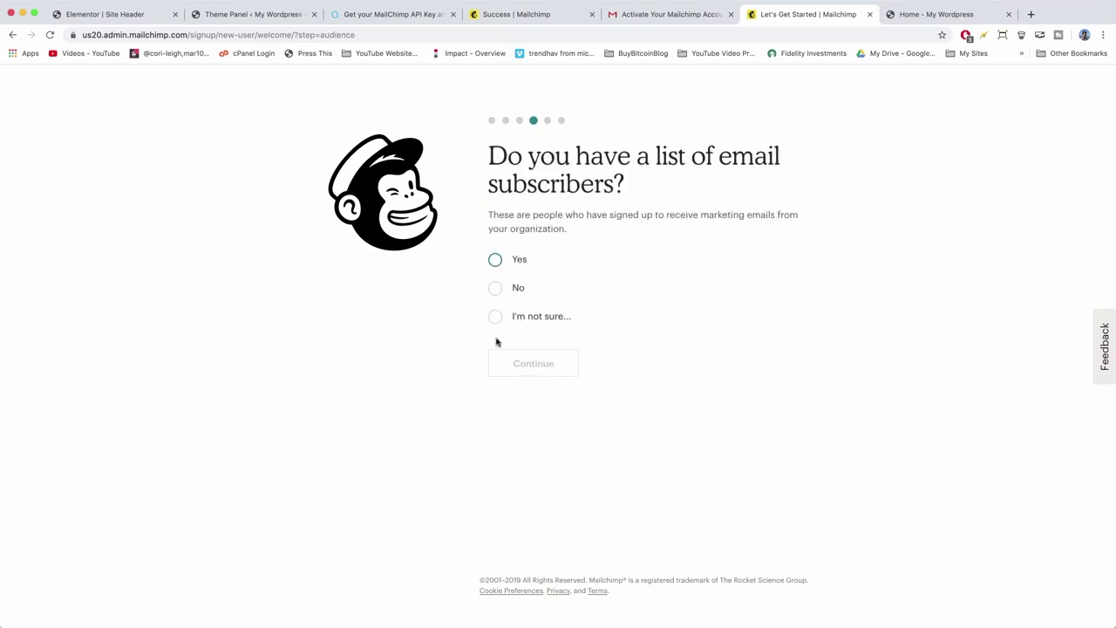
Answer No to having a list and skip the social and marketing questions
click(497, 289)
click(533, 394)
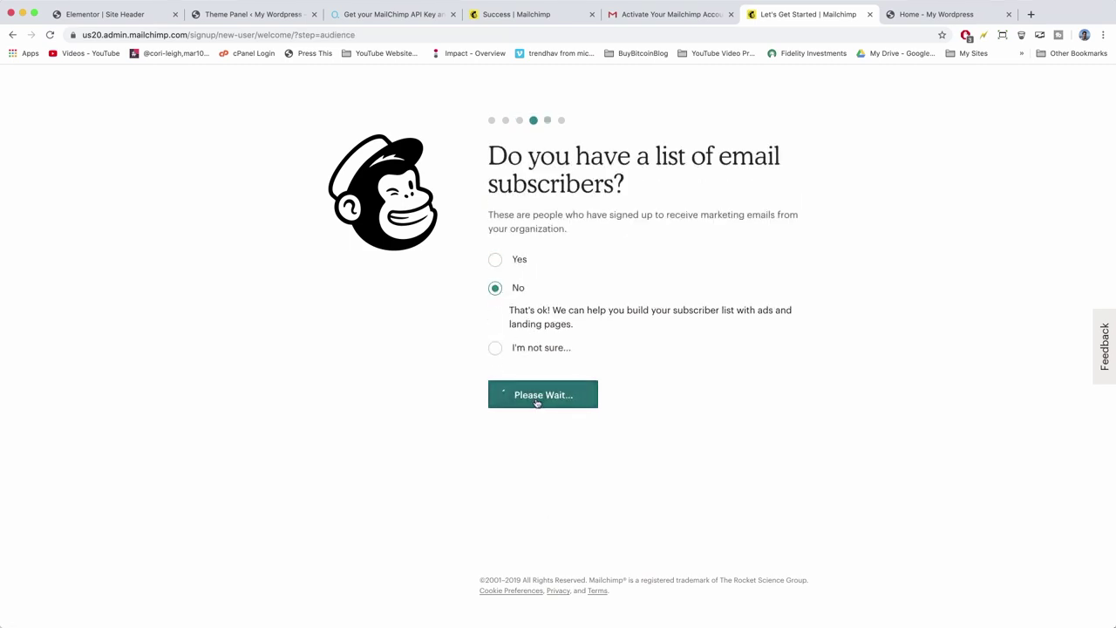
click(538, 347)
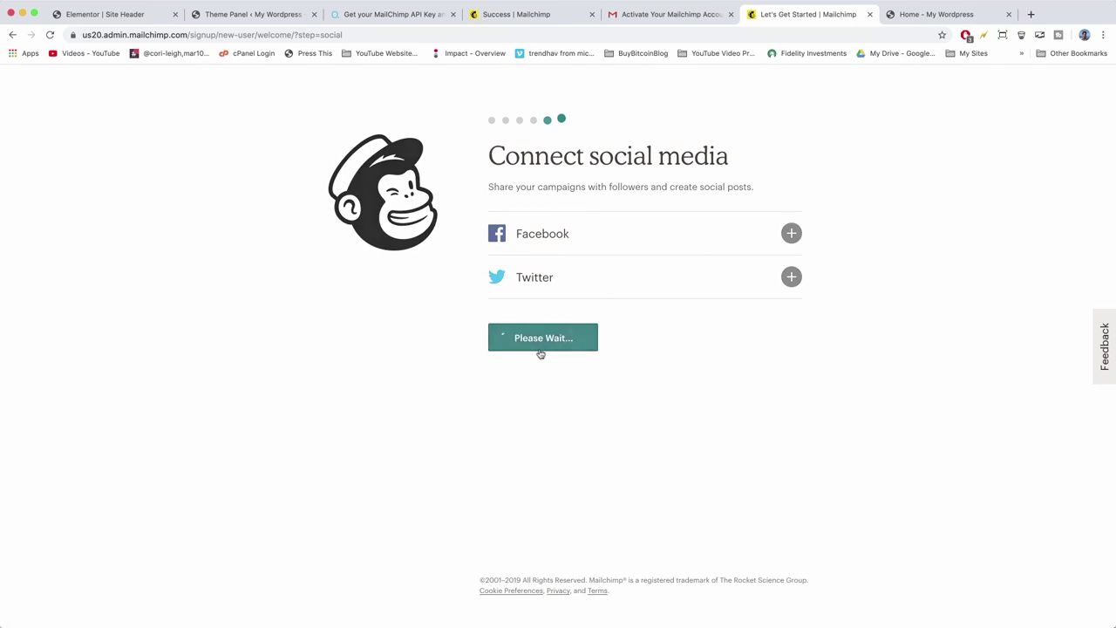
click(653, 316)
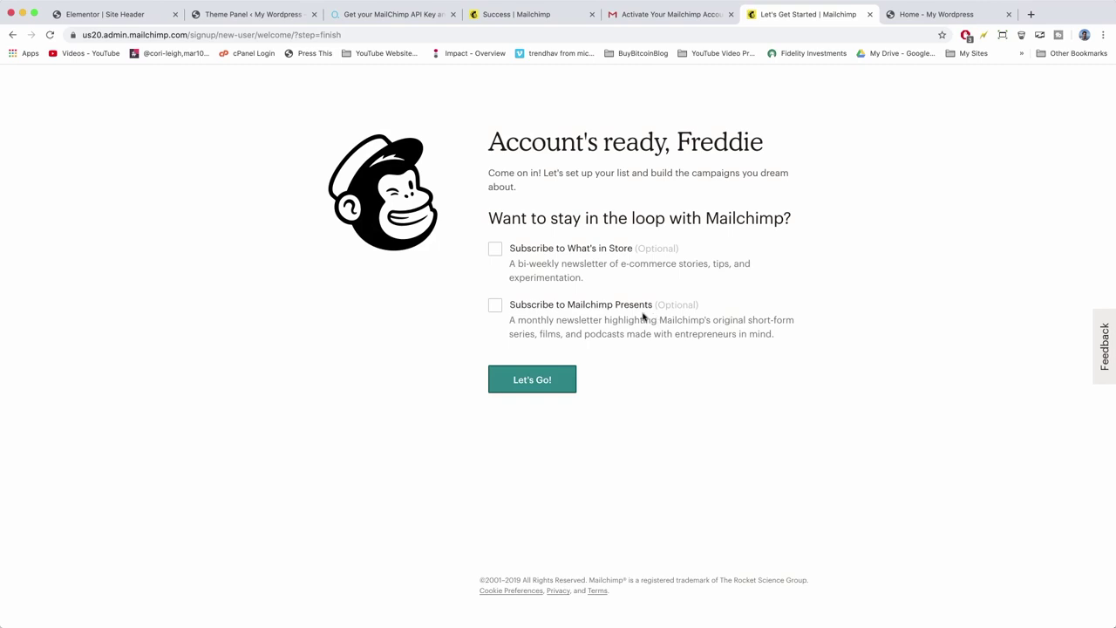
click(495, 252)
click(533, 381)
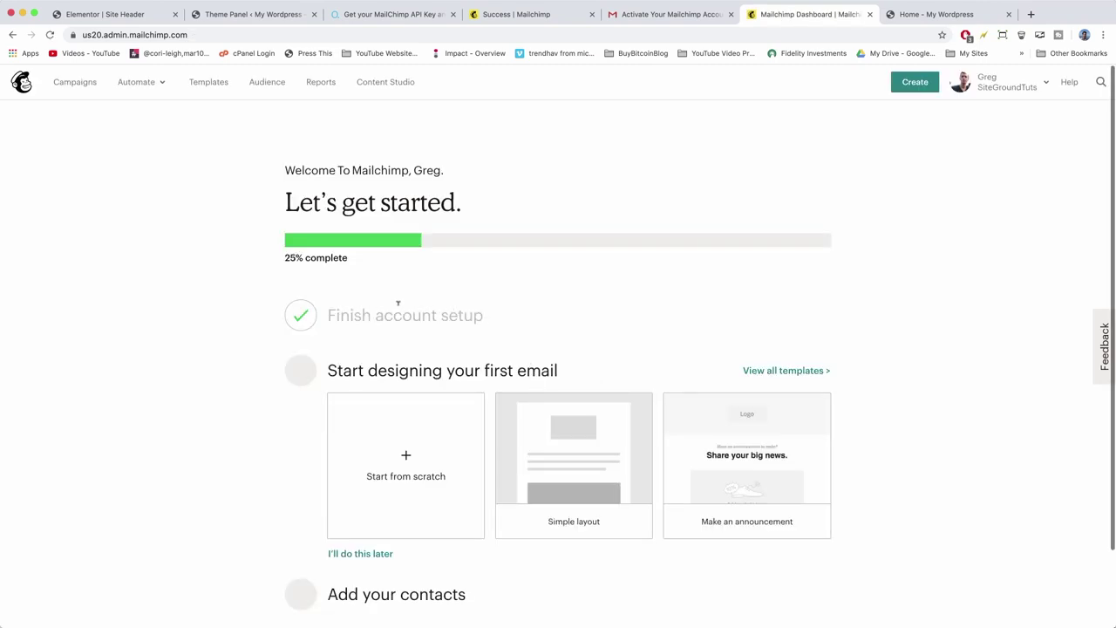
Go to Mailchimp's API keys page under Account > Extras
scroll(441, 305, down, 2)
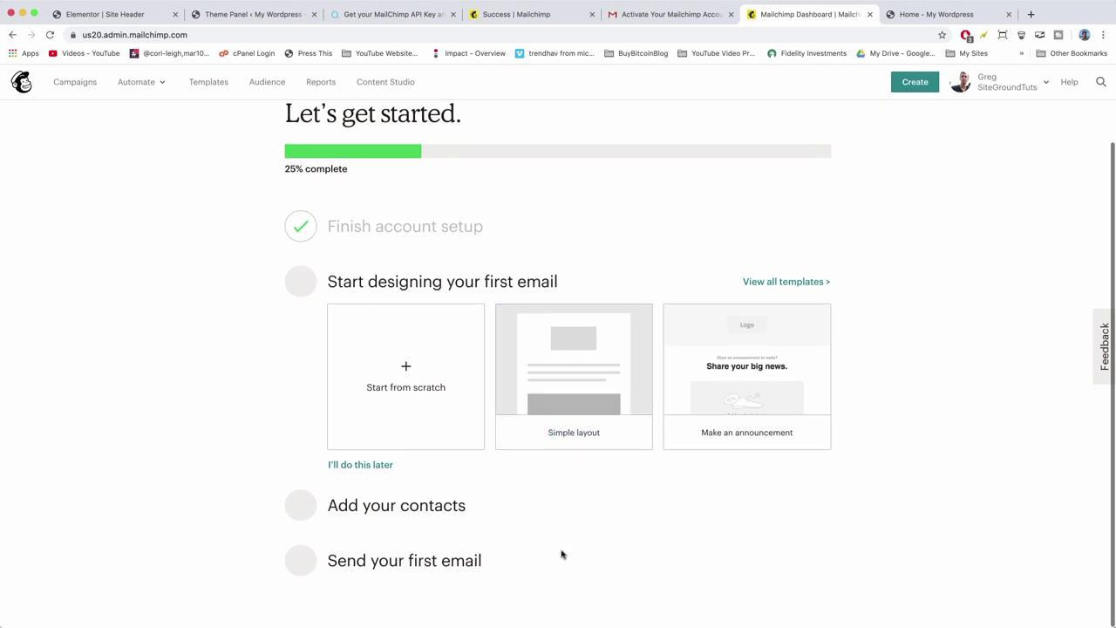
scroll(561, 555, up, 2)
click(392, 15)
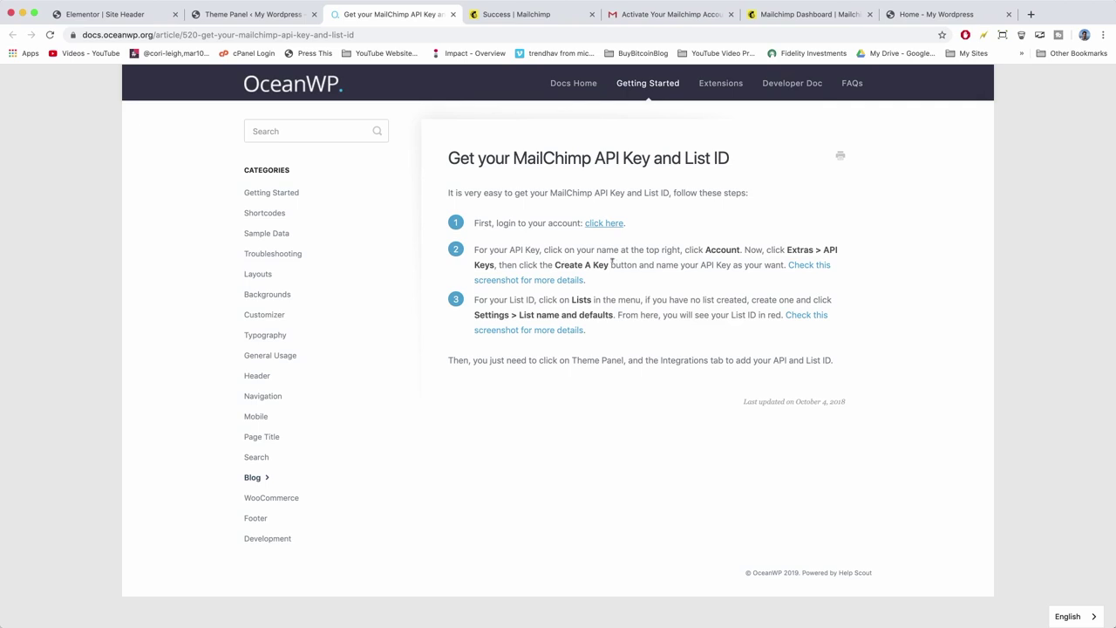
click(813, 19)
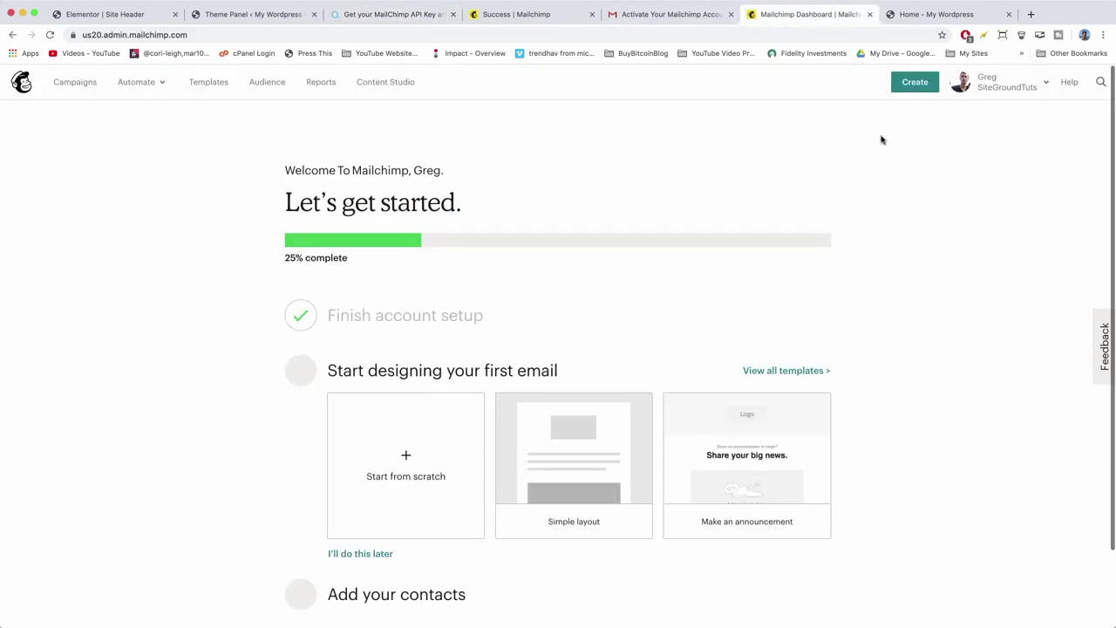
click(1044, 86)
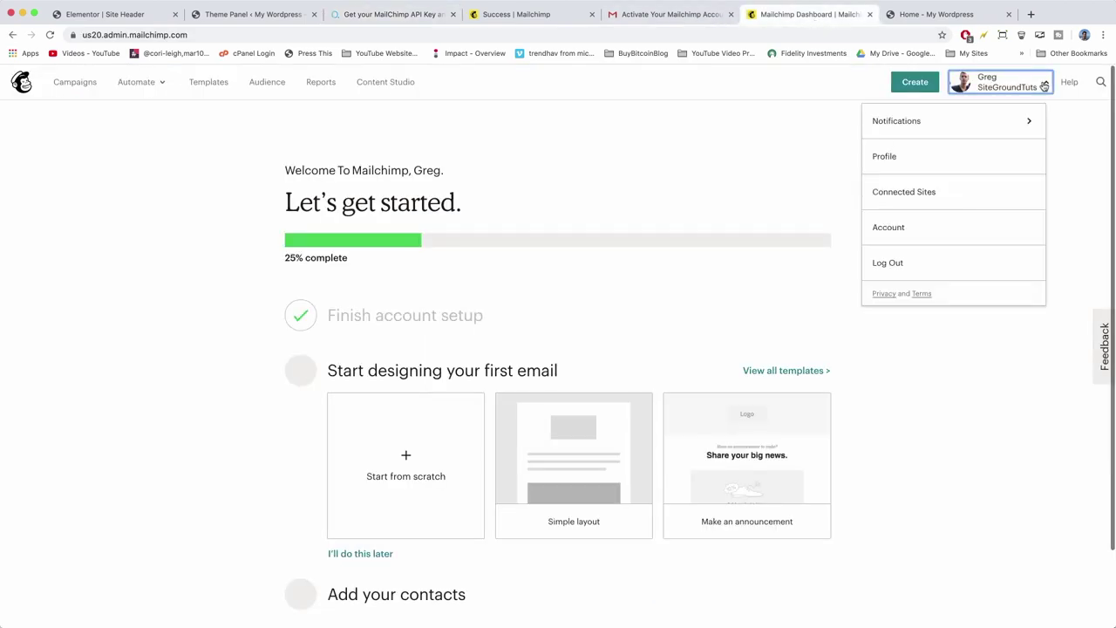
click(955, 230)
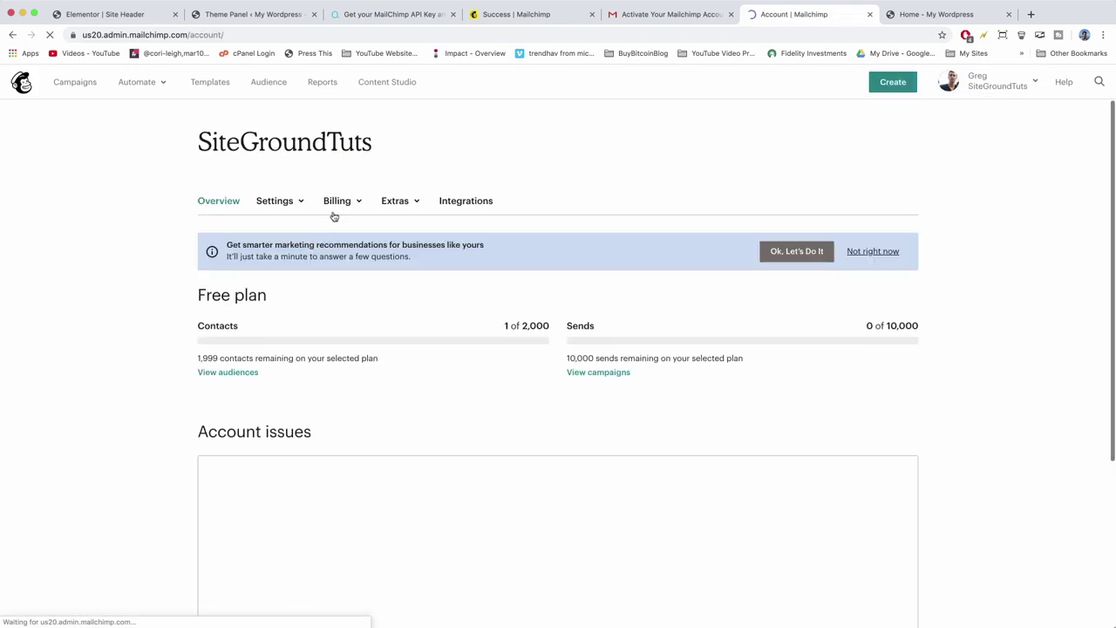
click(392, 202)
click(404, 252)
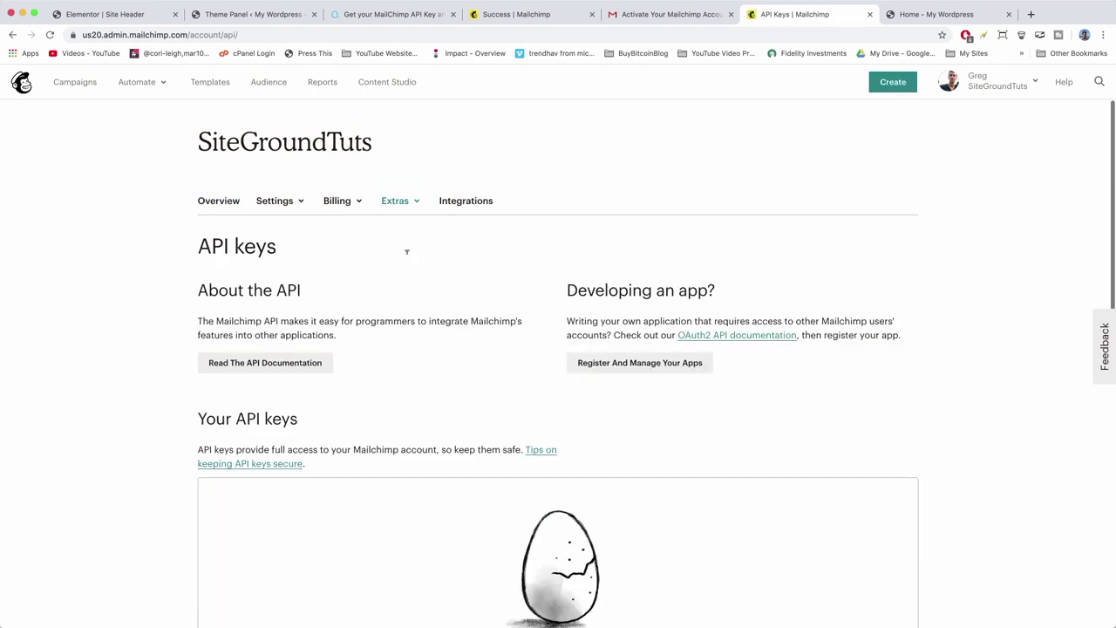
Create a new Mailchimp API key and copy it
scroll(468, 278, down, 5)
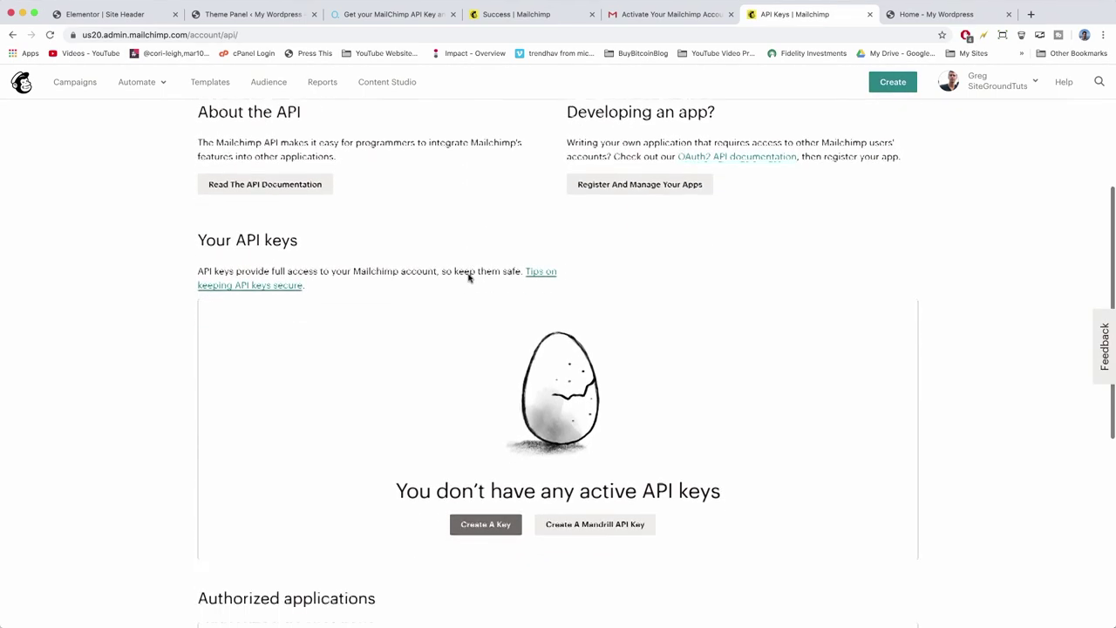
click(485, 367)
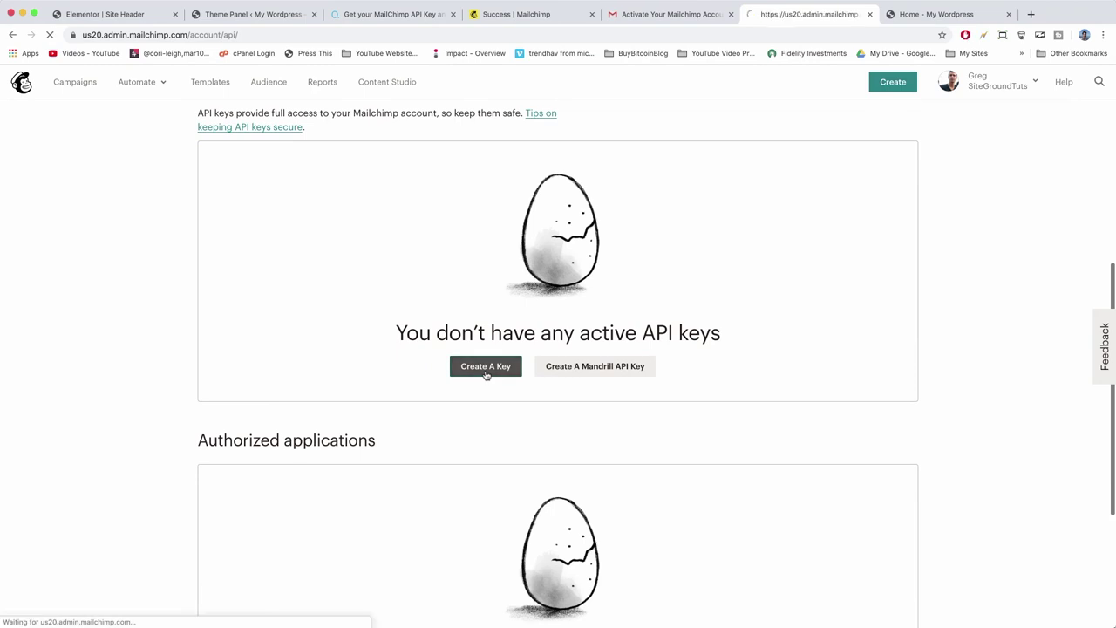
scroll(486, 374, down, 4)
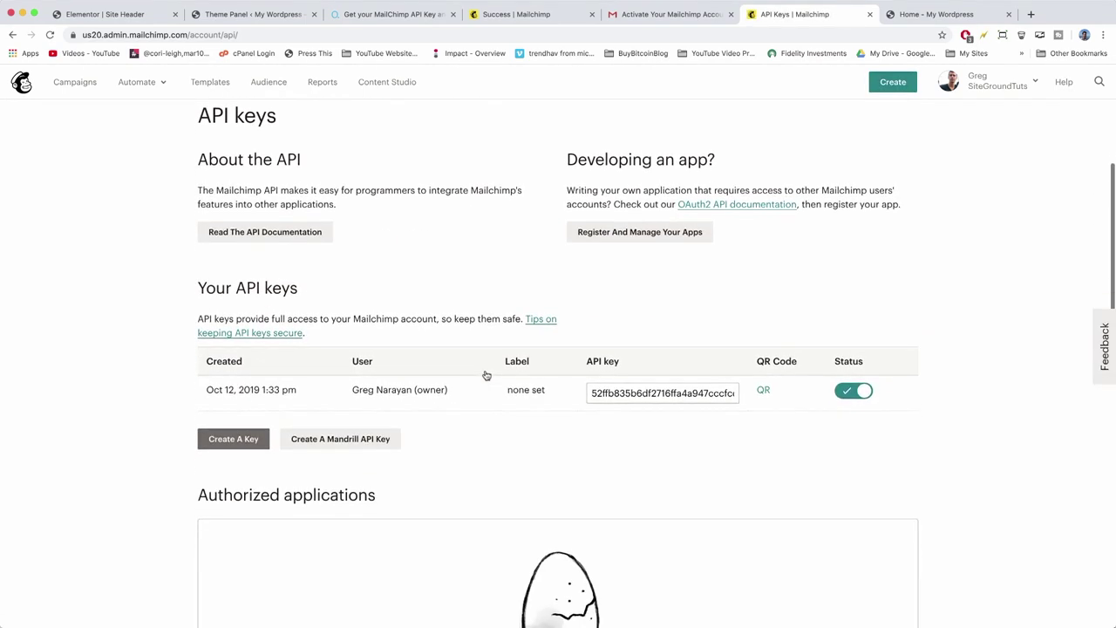
click(638, 381)
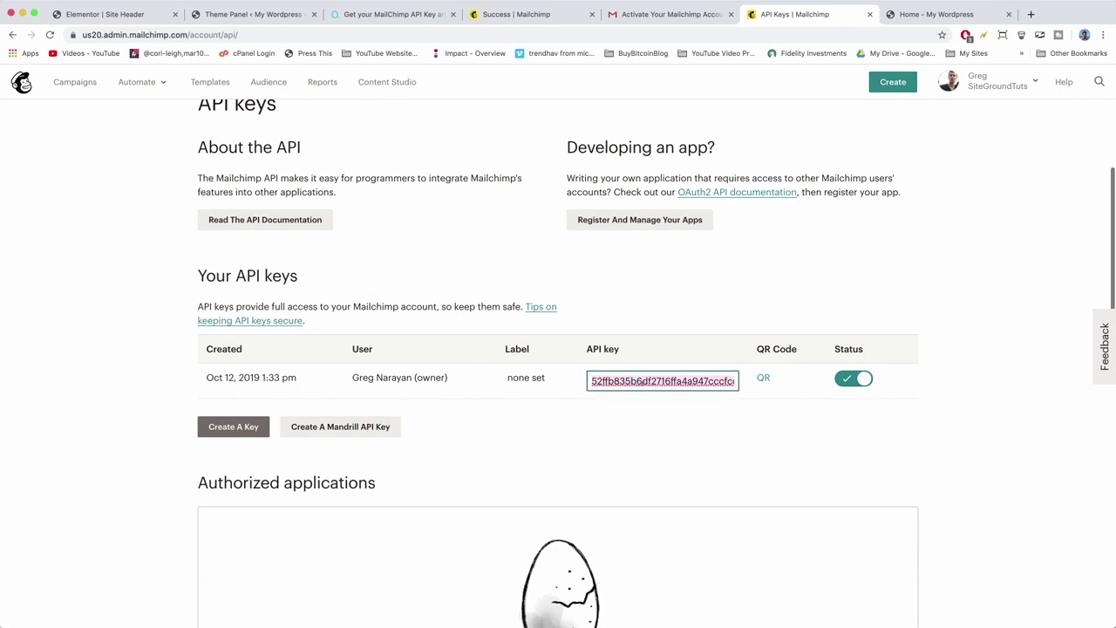
right_click(657, 381)
click(698, 483)
Paste the Mailchimp API key into the theme's API Key field
click(251, 12)
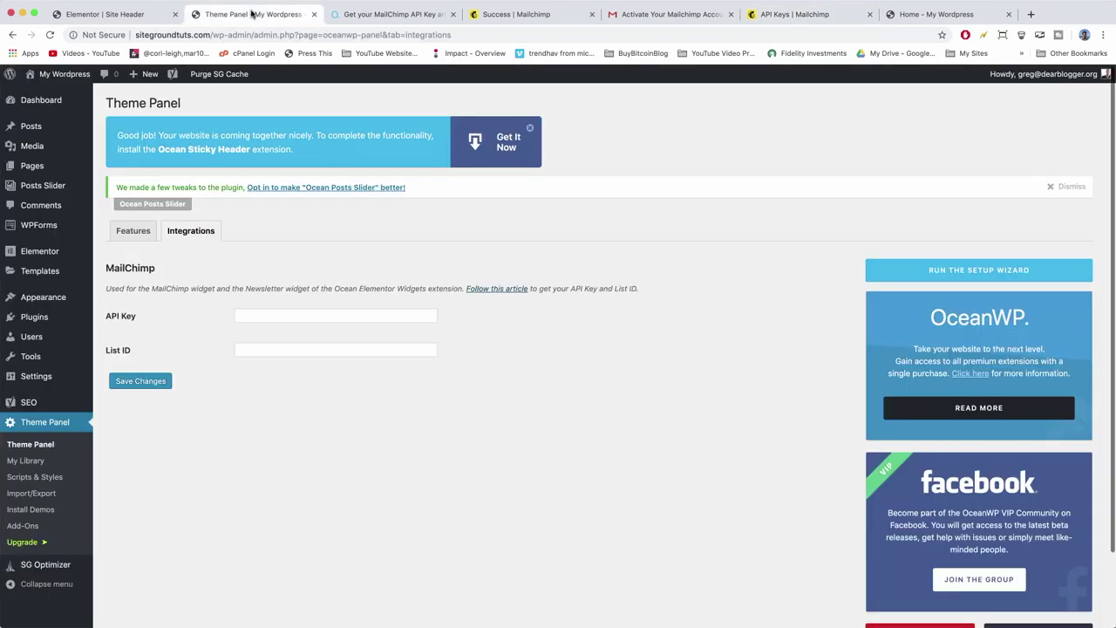
click(260, 312)
right_click(261, 314)
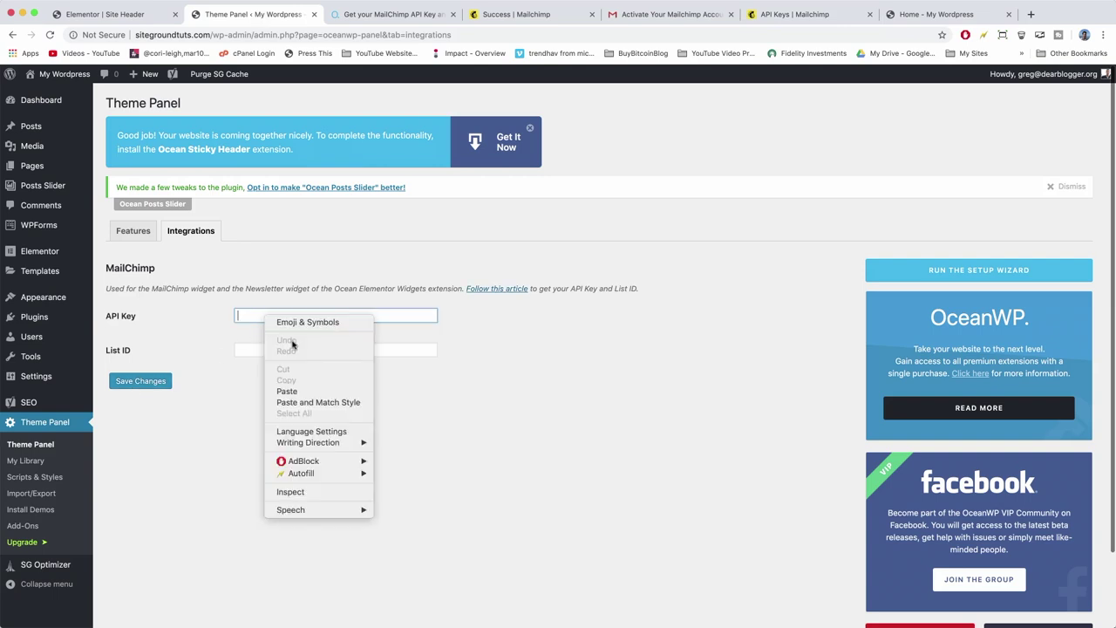
click(297, 391)
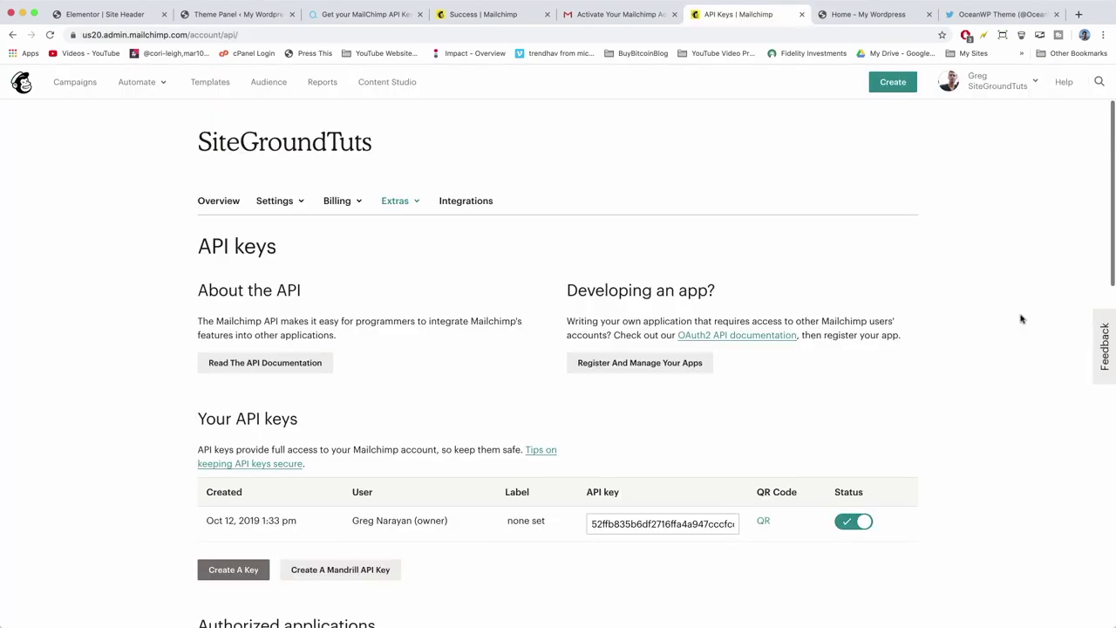
Copy the Audience ID from the audience's name and defaults settings
click(265, 82)
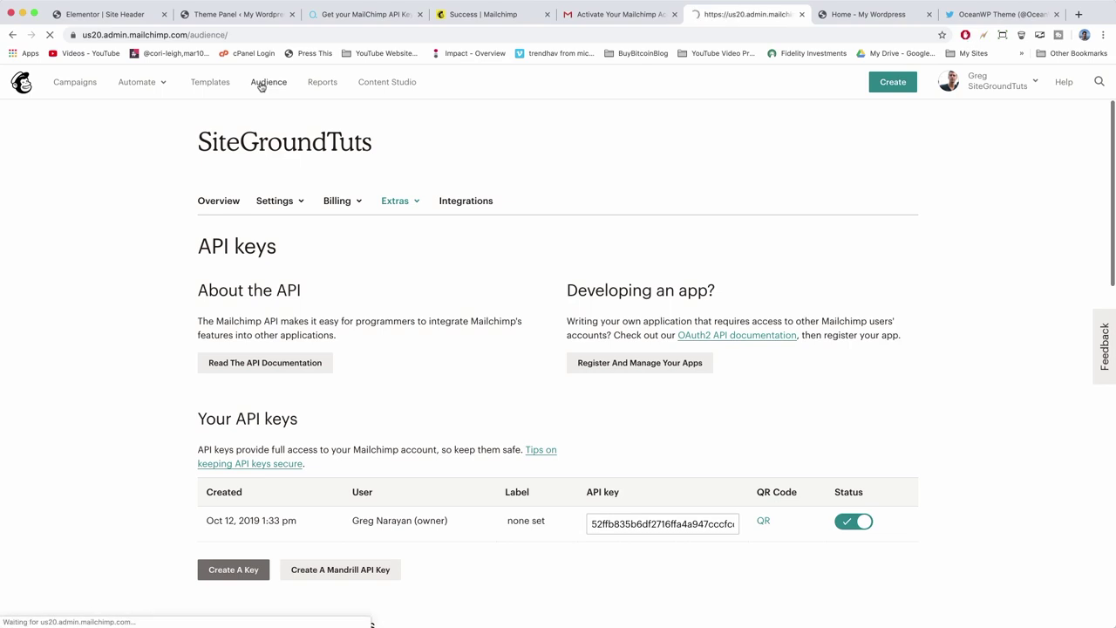
click(778, 185)
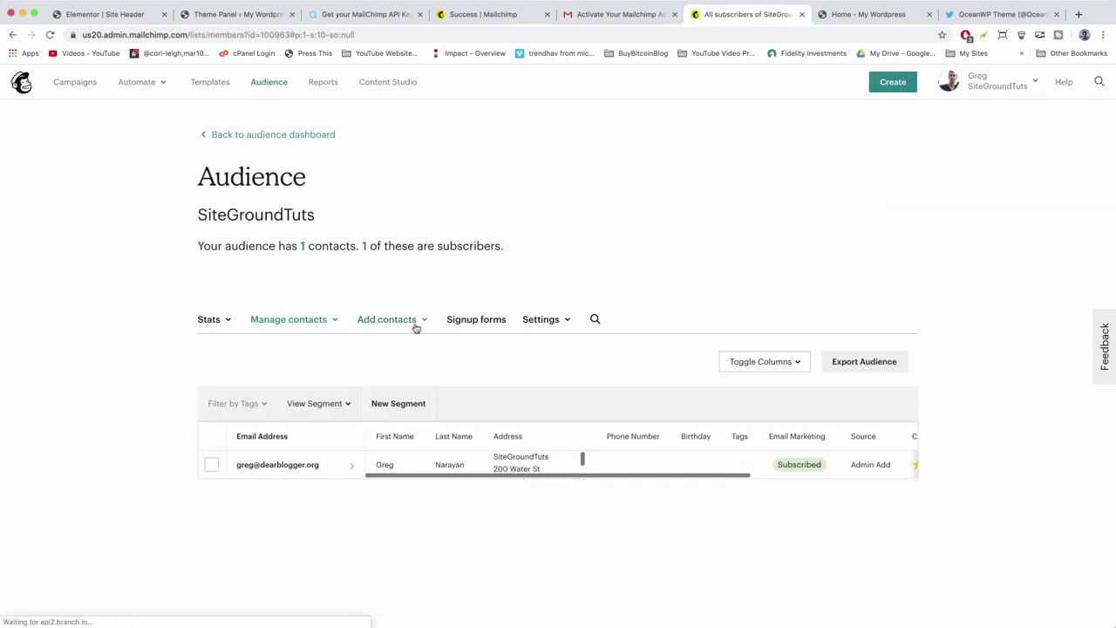
click(563, 324)
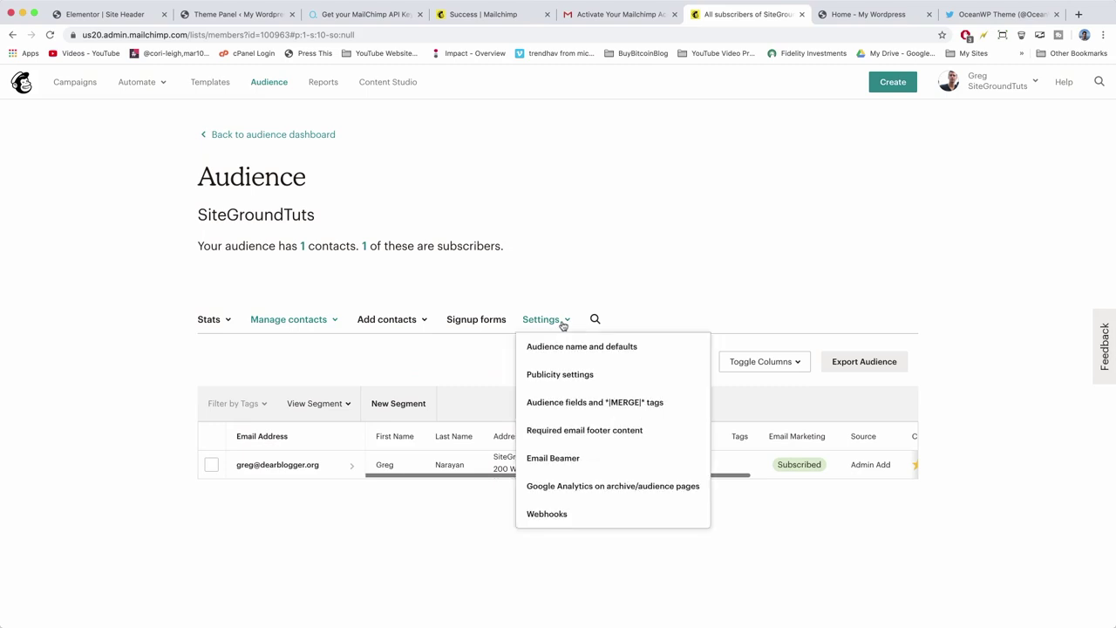
click(638, 348)
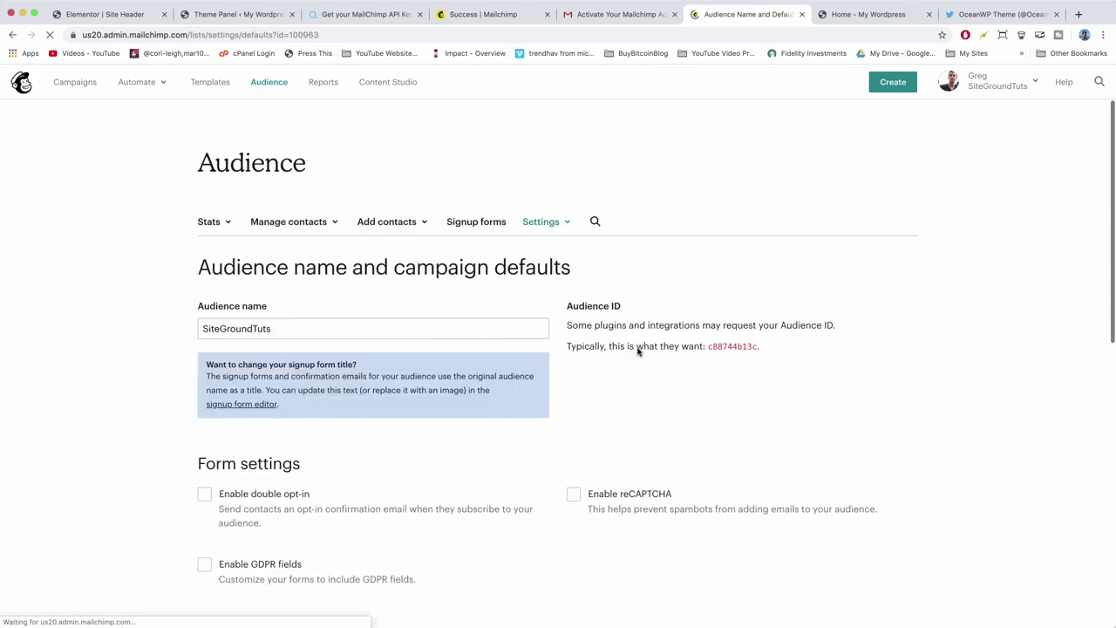
scroll(697, 410, down, 2)
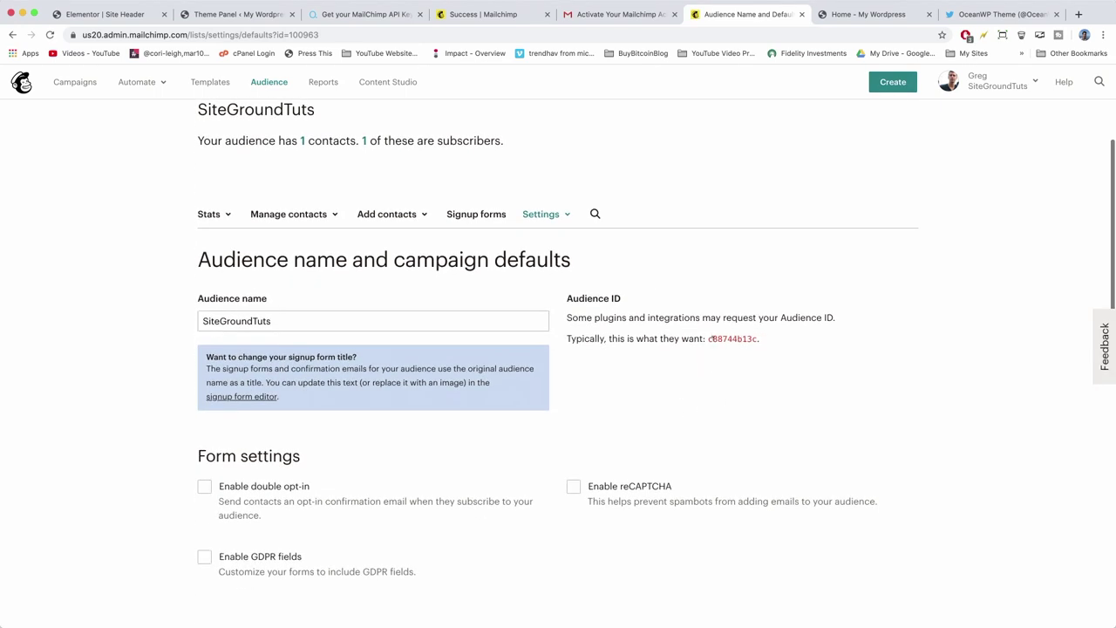
double_click(723, 338)
right_click(724, 337)
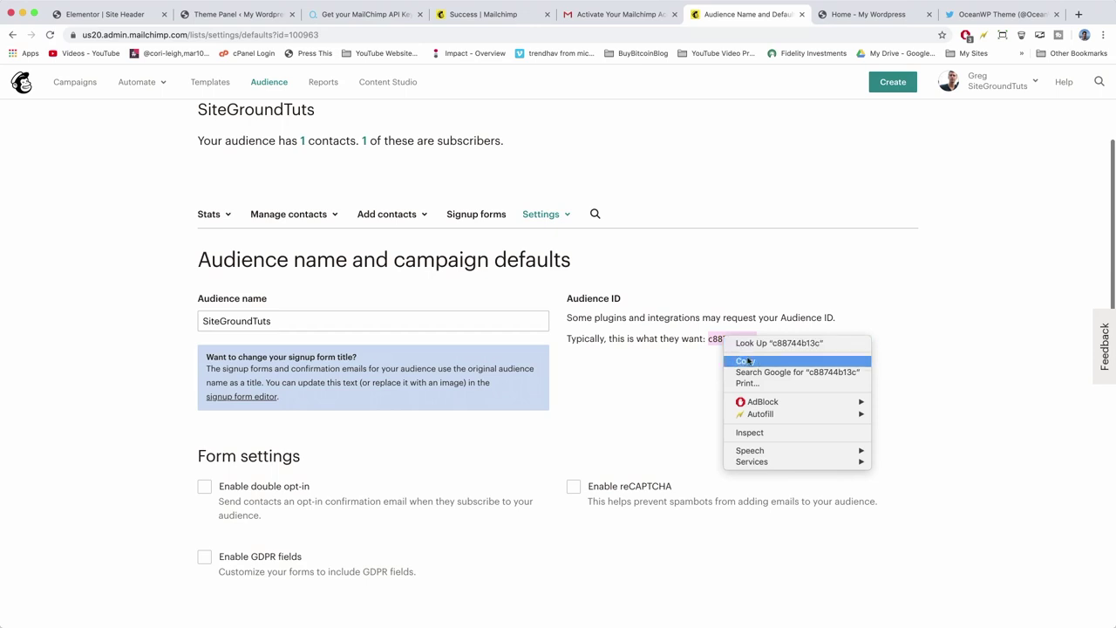
click(762, 354)
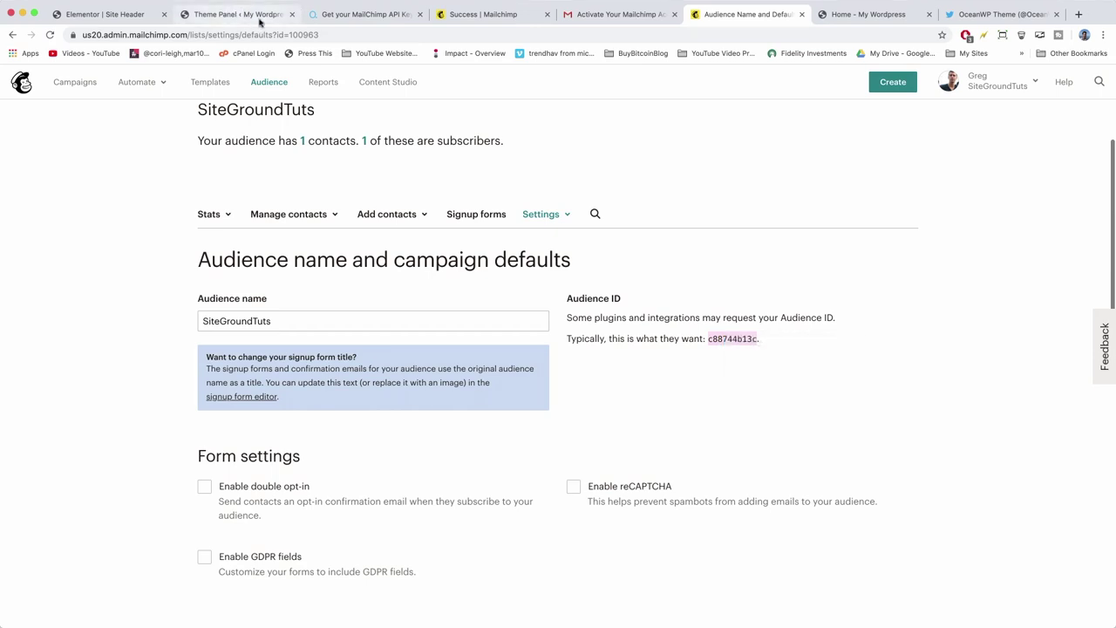
Paste the audience ID into List ID and save the MailChimp integration
click(260, 16)
click(259, 349)
right_click(259, 349)
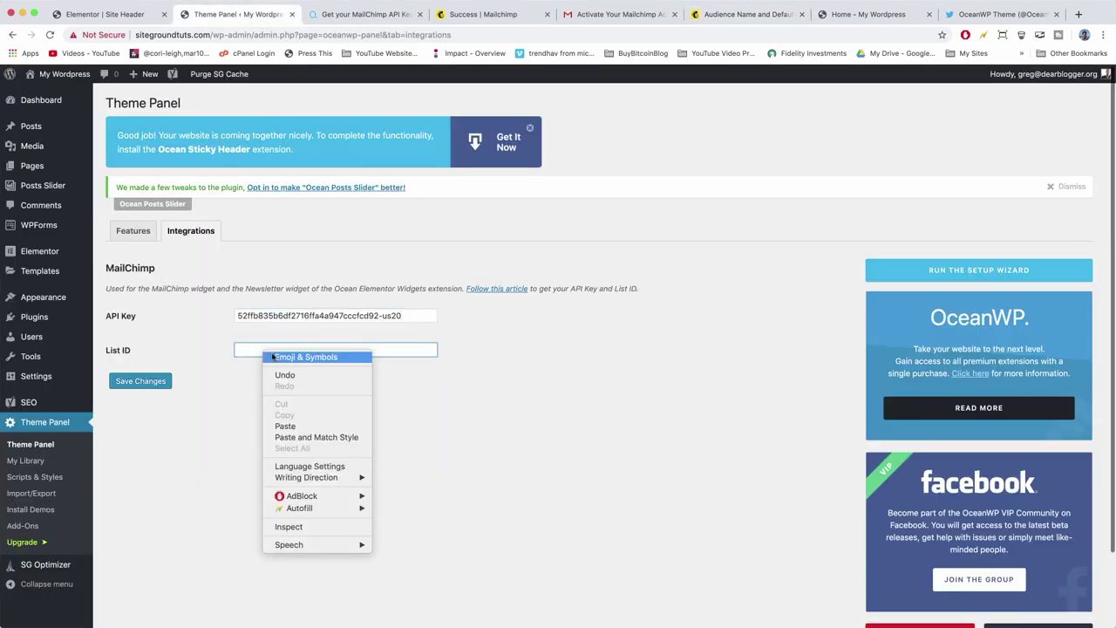
click(288, 422)
click(156, 385)
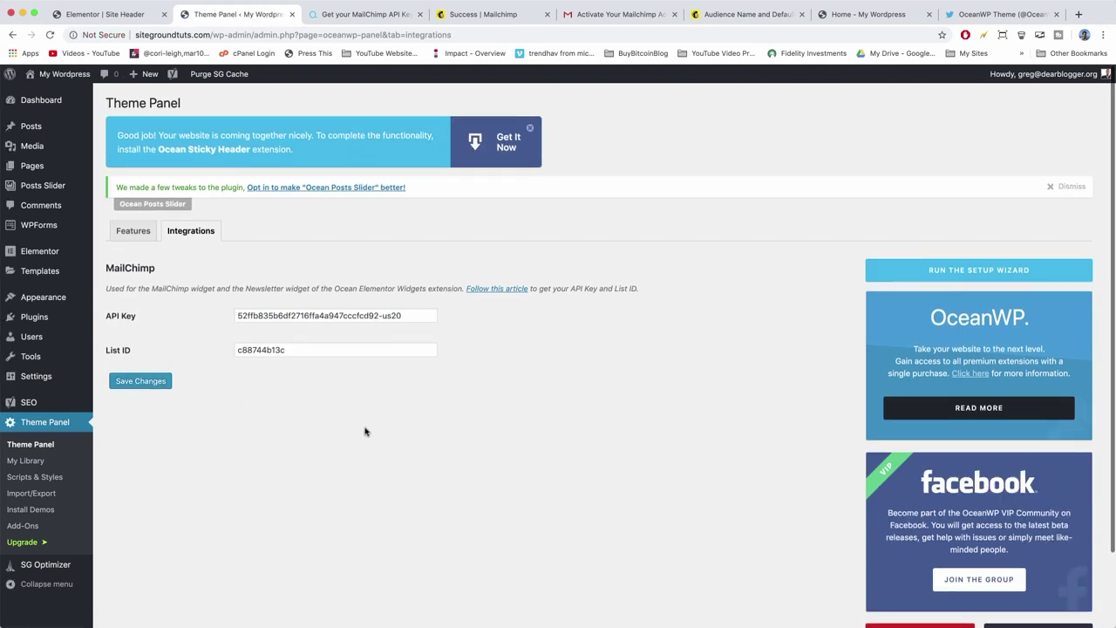
click(57, 75)
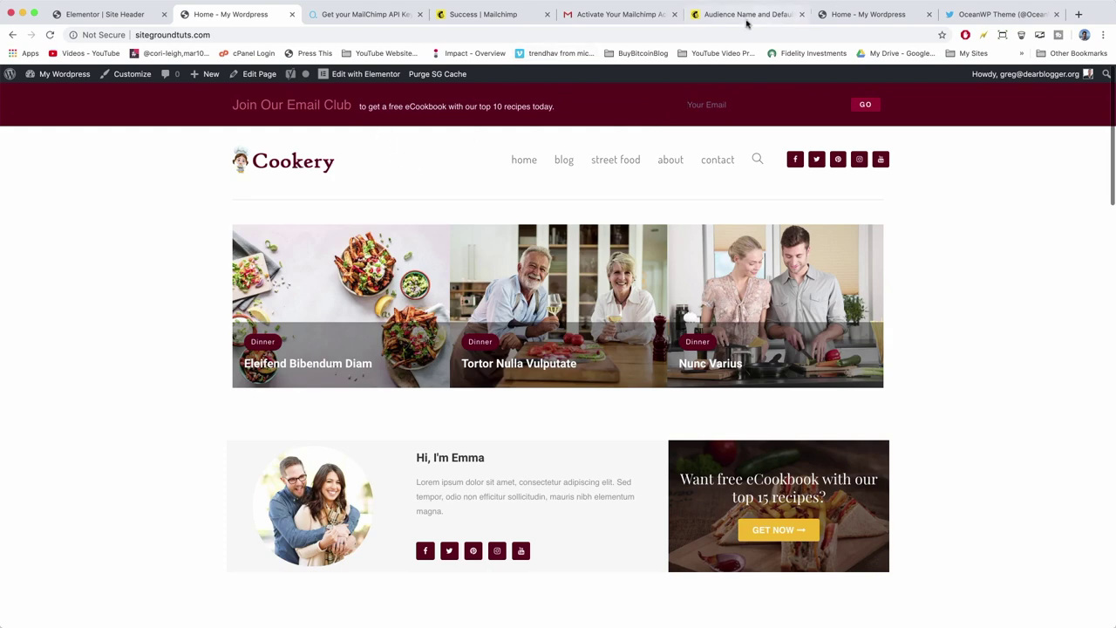
Check the Mailchimp audience dashboard, then reload the Cookery home page to see the signup bar
click(715, 19)
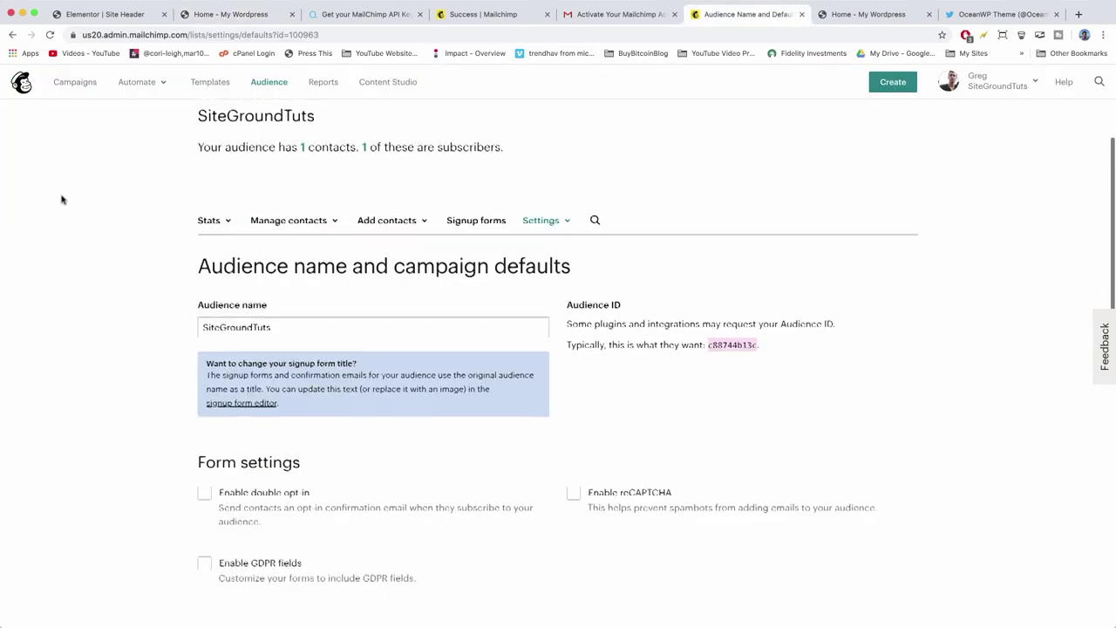
click(270, 84)
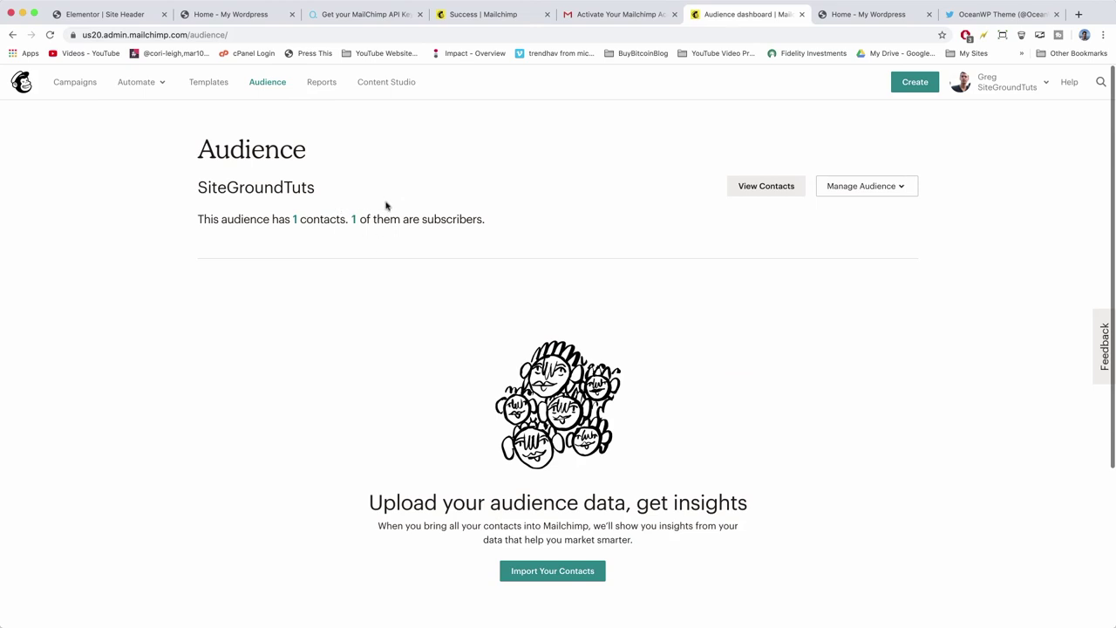
key(super+2)
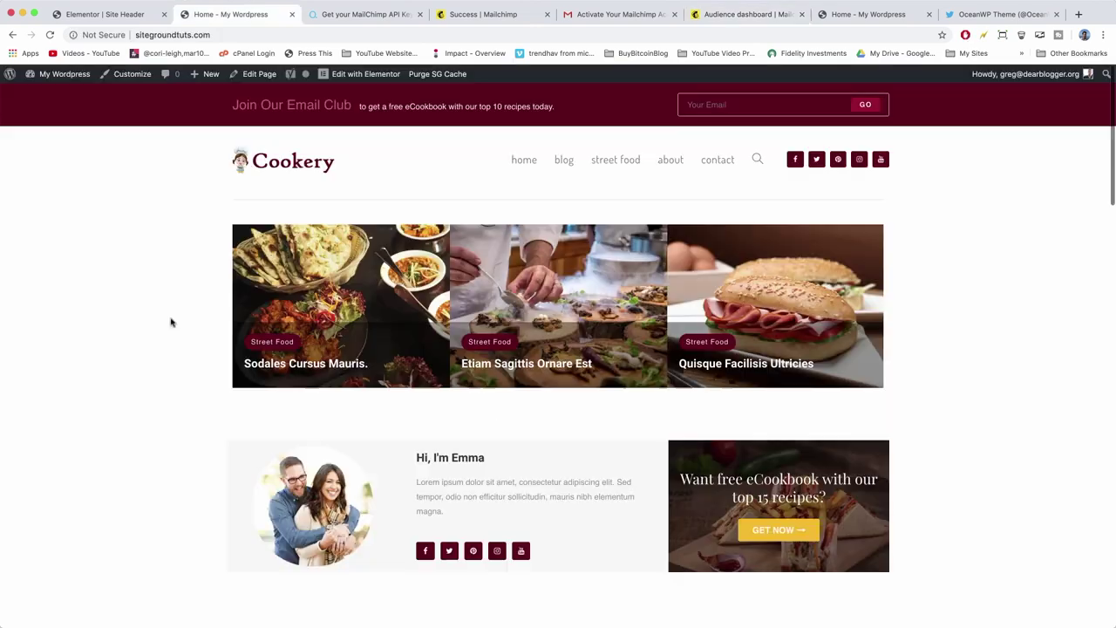
click(294, 166)
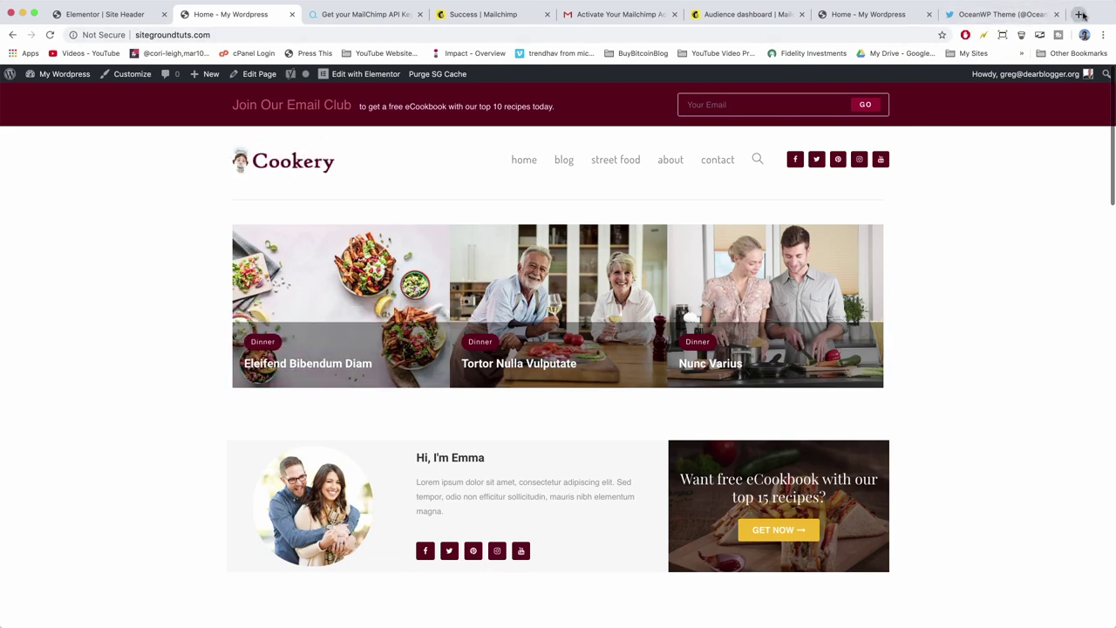
Load logomakr.com in a new browser tab
click(1079, 14)
text(logo)
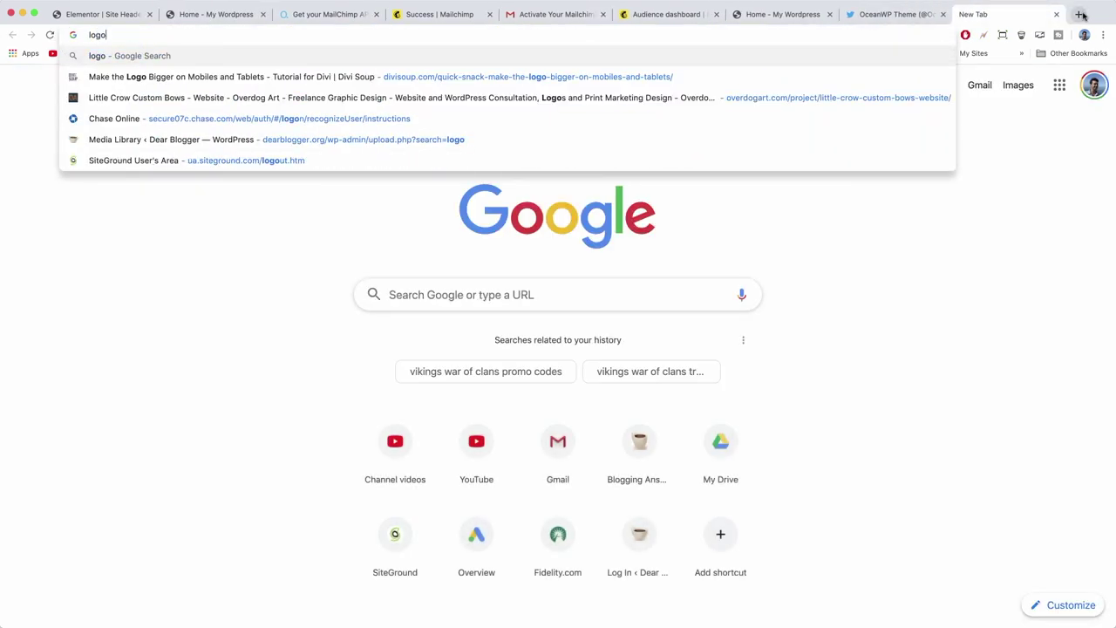
text(makr.com)
key(Return)
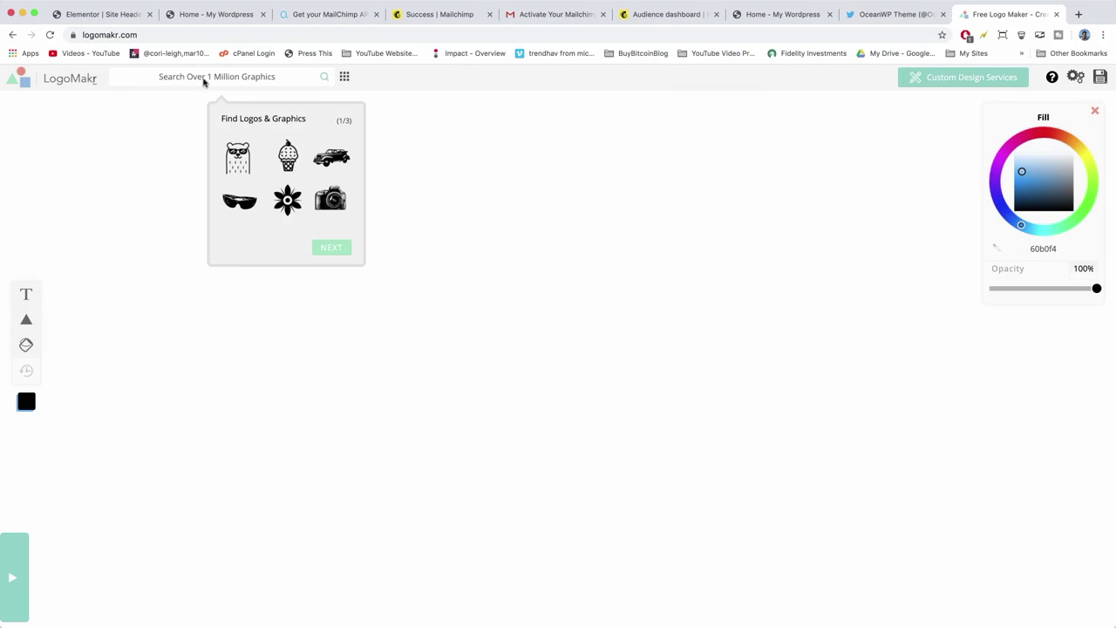
Search graphics for coffee, mountain and compass, then add the cup-with-beans icon to the canvas
click(213, 77)
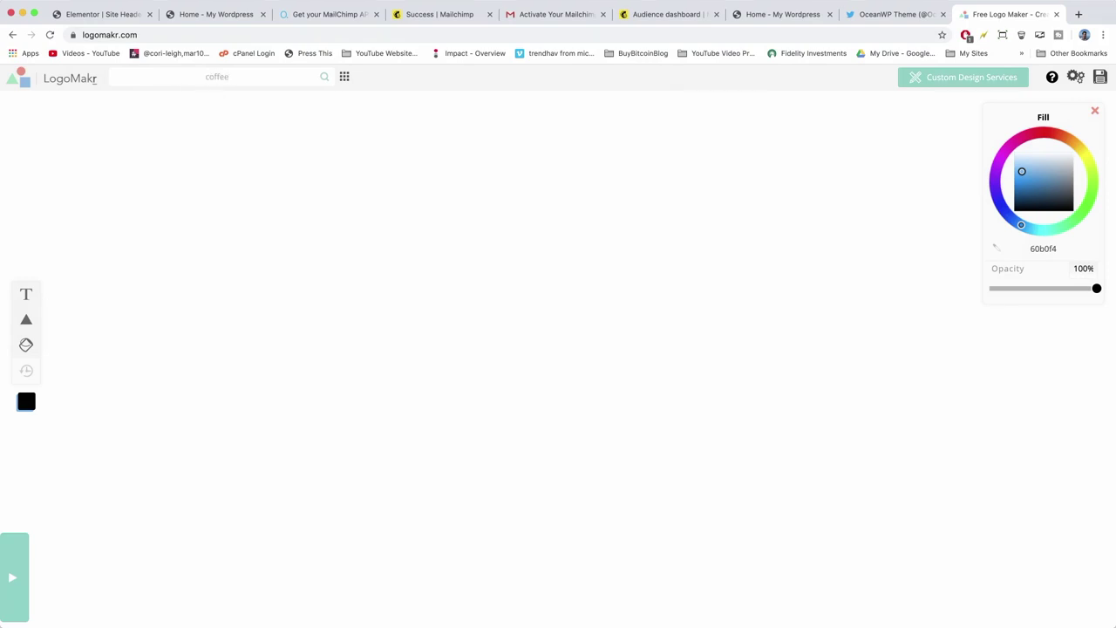
text(coffee)
key(Return)
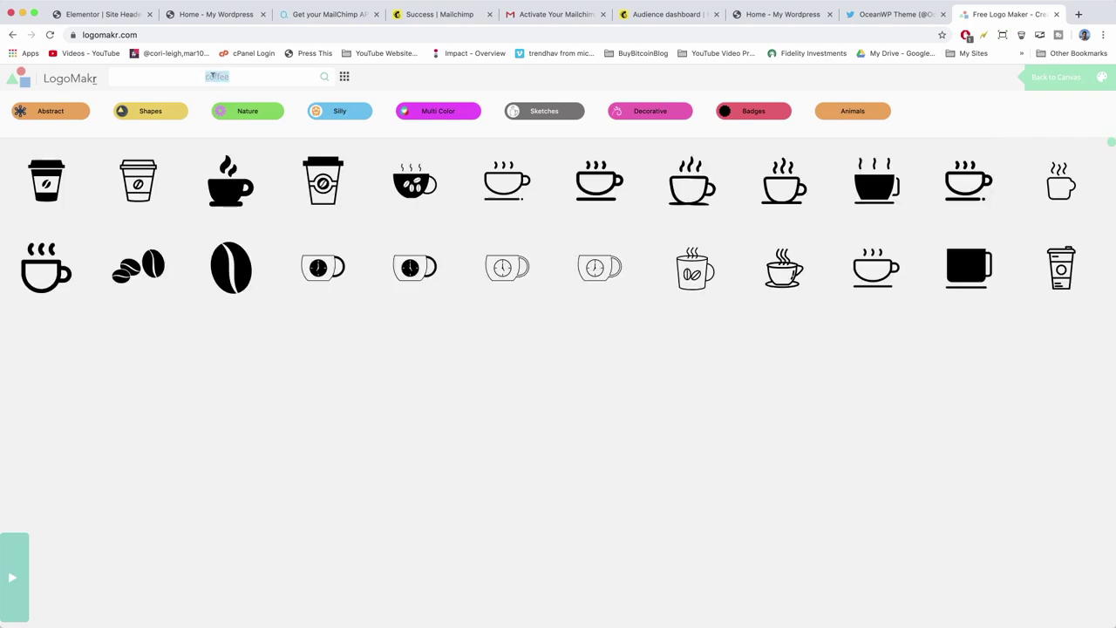
text(tree)
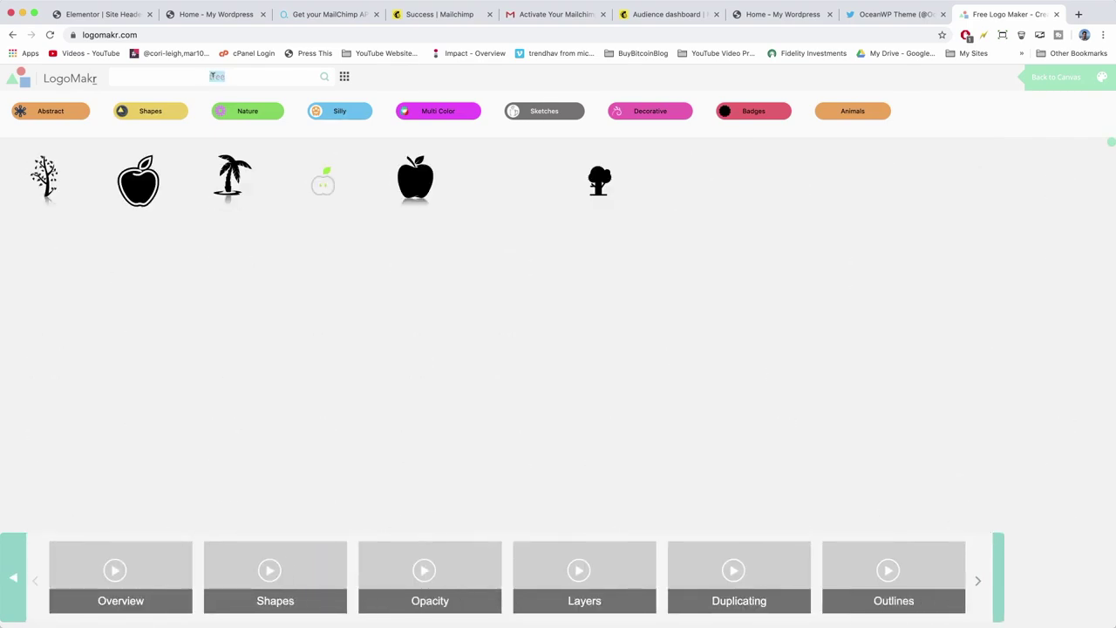
key(BackSpace)
key(BackSpace)
key(BackSpace)
key(BackSpace)
text(mountain)
double_click(213, 76)
text(compass)
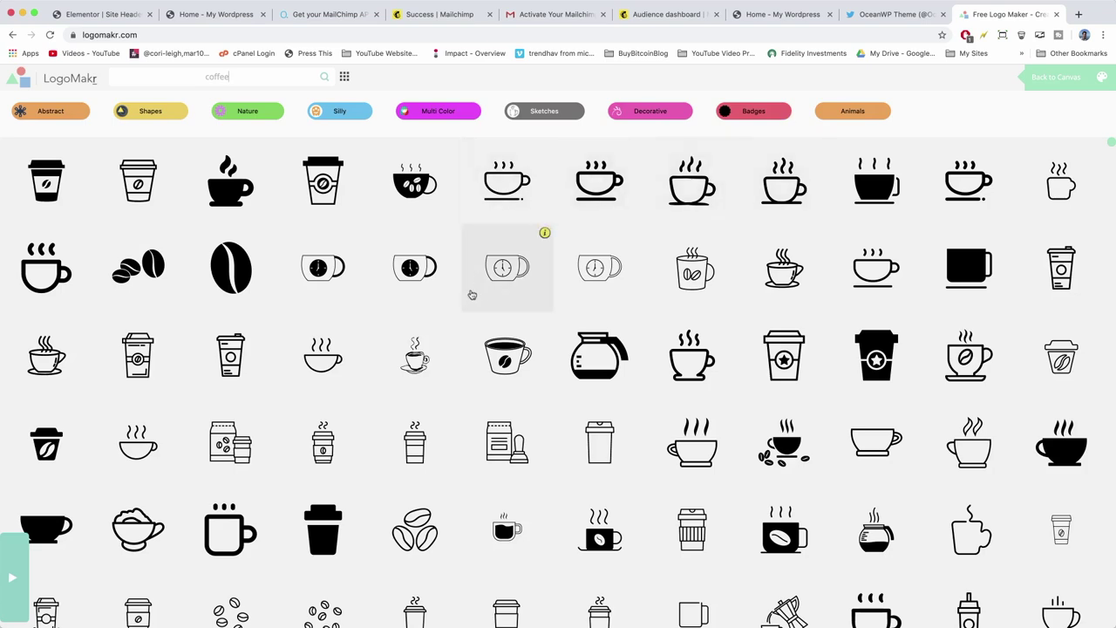
scroll(471, 295, down, 5)
scroll(472, 294, down, 5)
scroll(472, 295, up, 10)
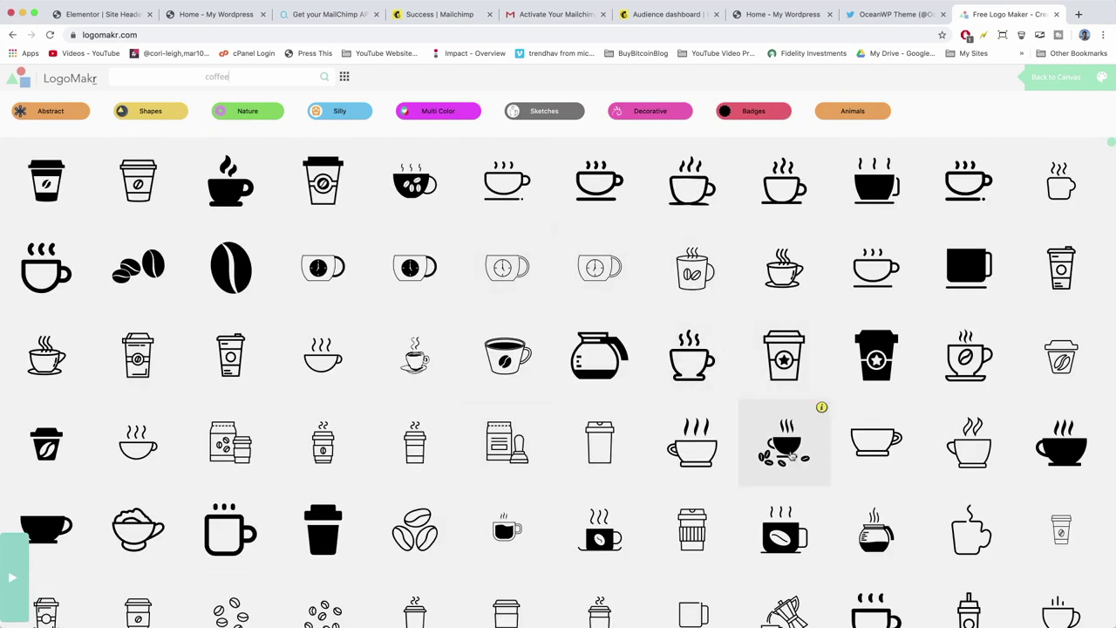
click(791, 455)
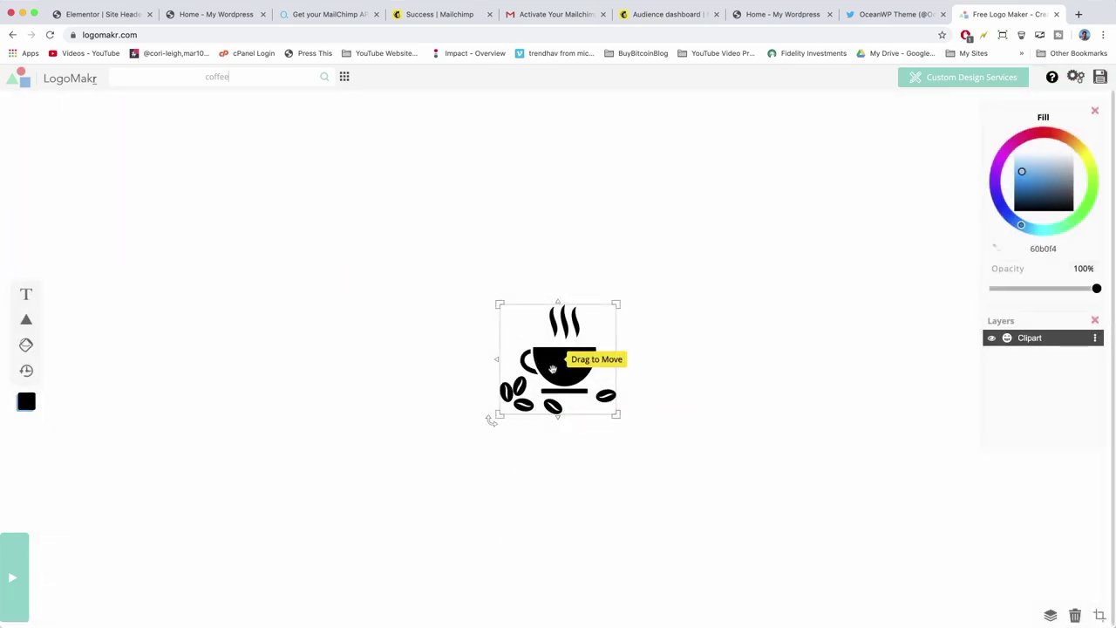
Move the coffee cup up-left, colour it brown (795336), and add a text box
drag(552, 368, 308, 307)
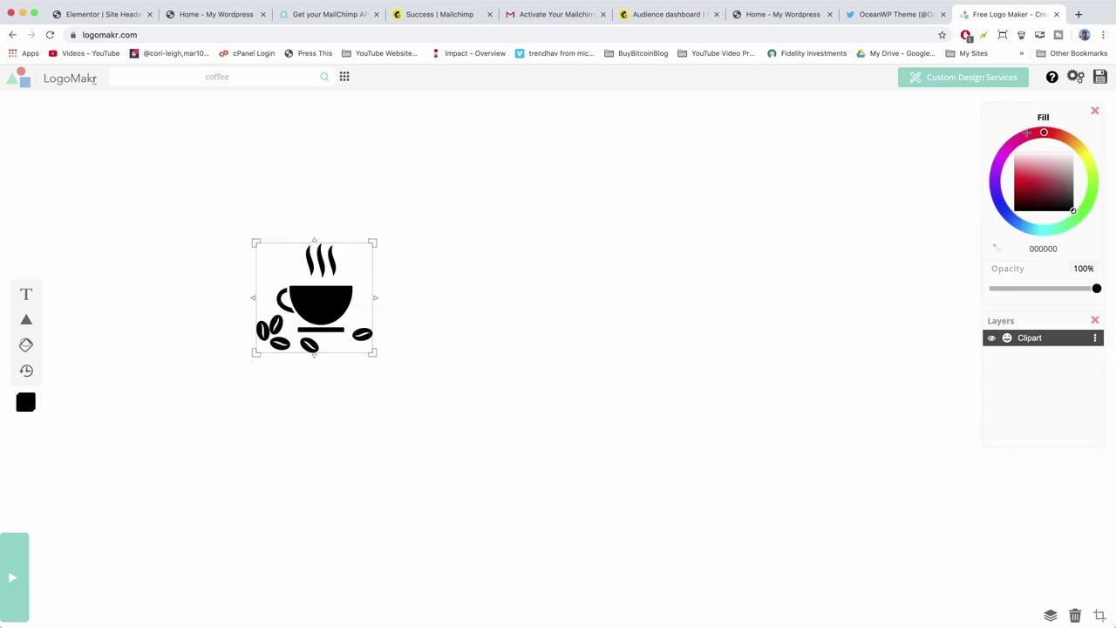
click(1048, 189)
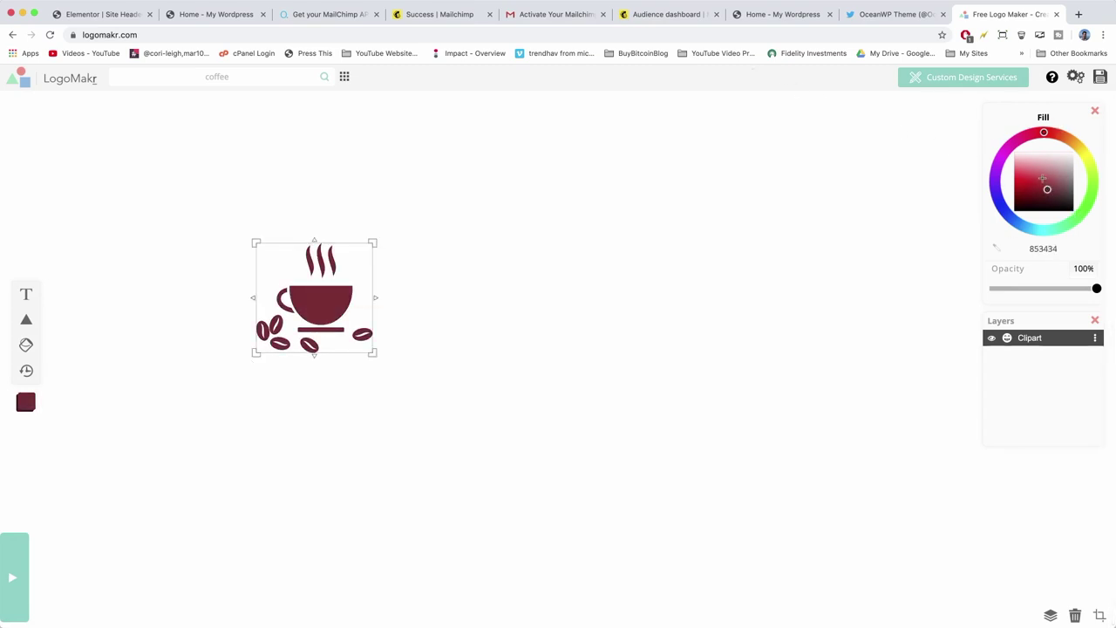
click(1042, 178)
click(1041, 169)
click(1043, 193)
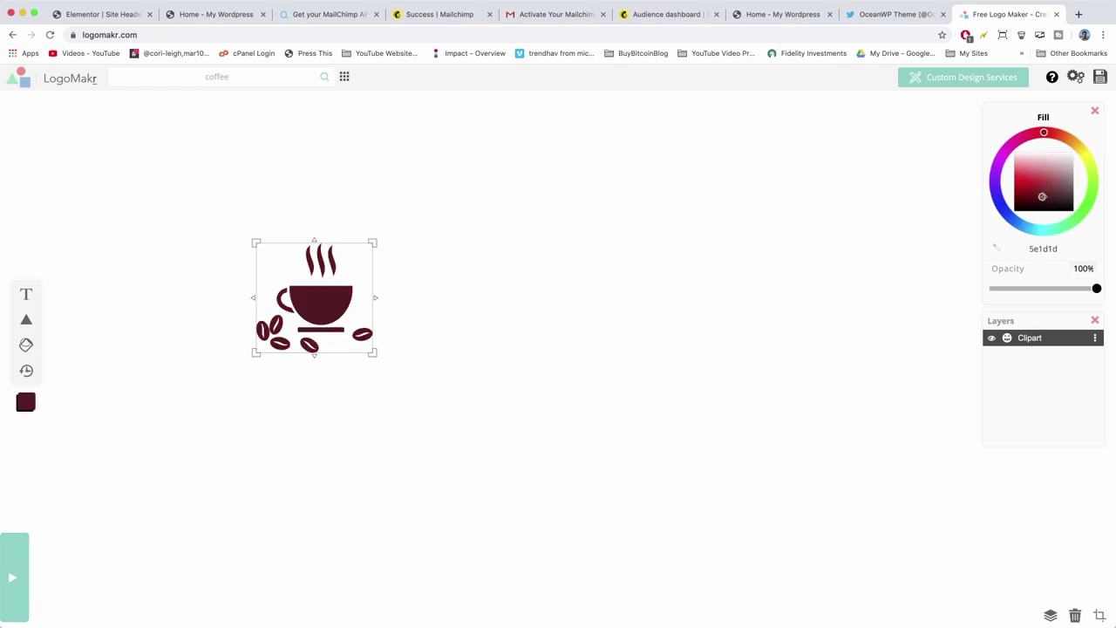
click(1051, 190)
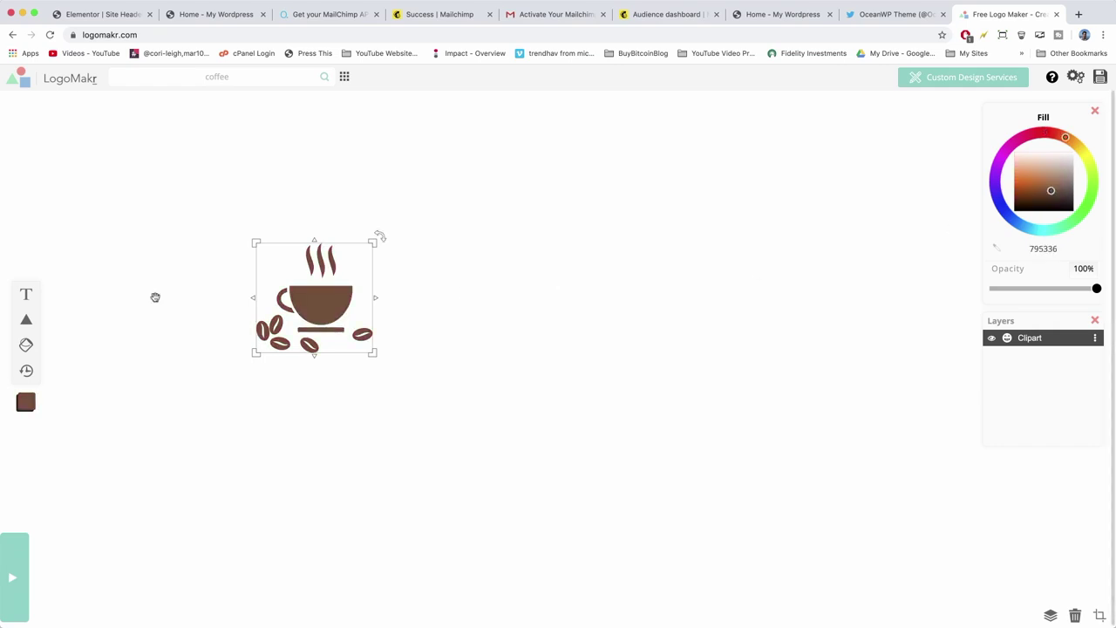
click(27, 295)
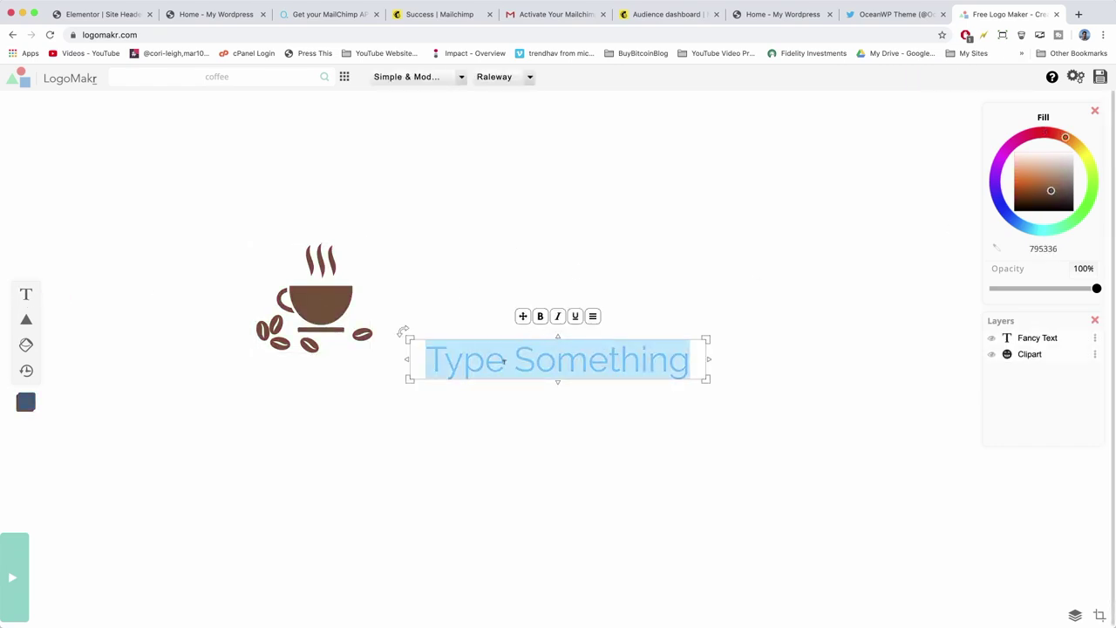
Type 'JavaStop', position and enlarge it beside the cup, and recolour a bean light blue
text(JavaStop)
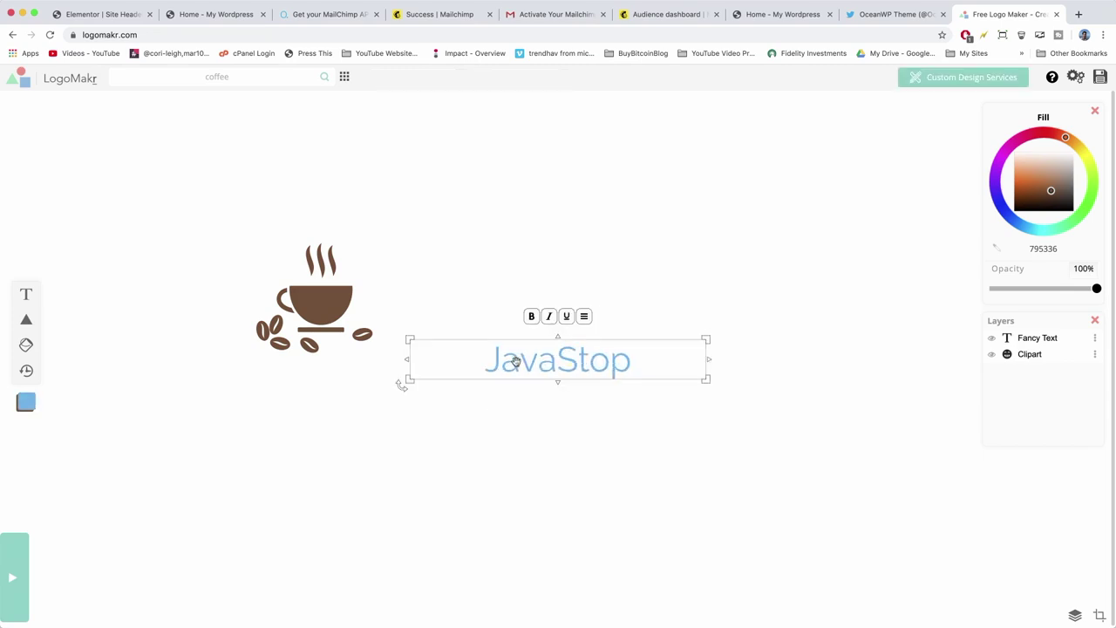
drag(518, 361, 422, 300)
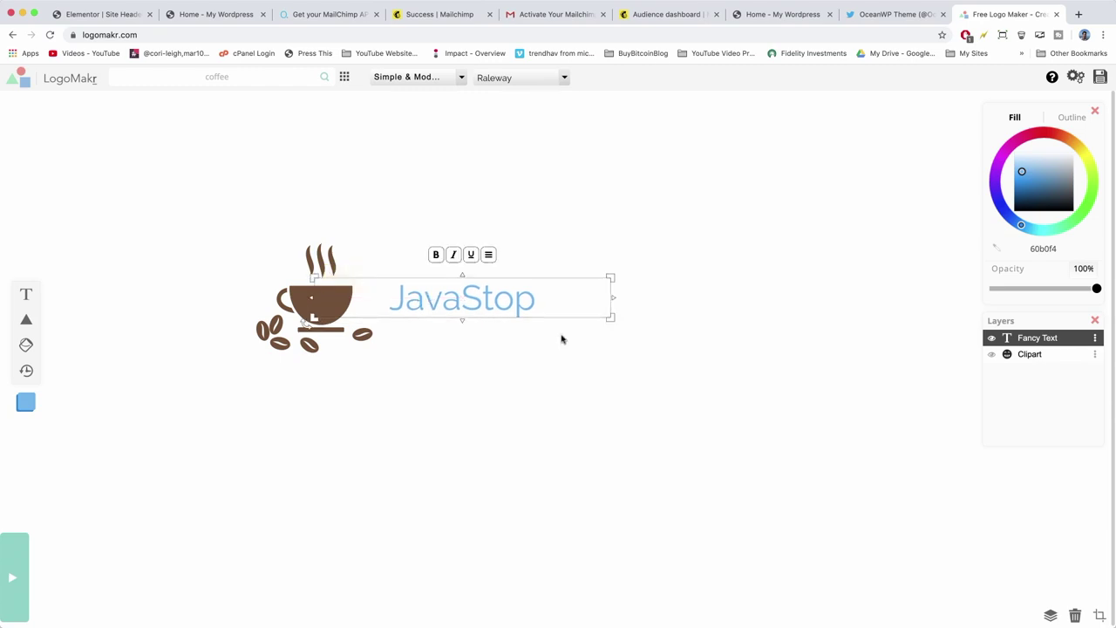
drag(613, 319, 748, 358)
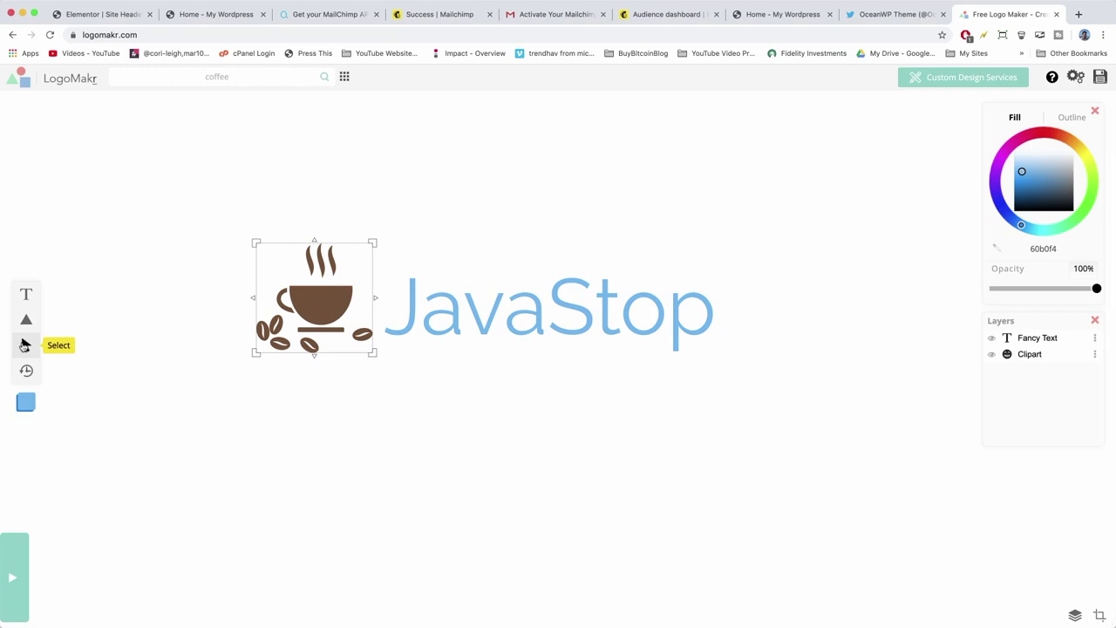
click(29, 343)
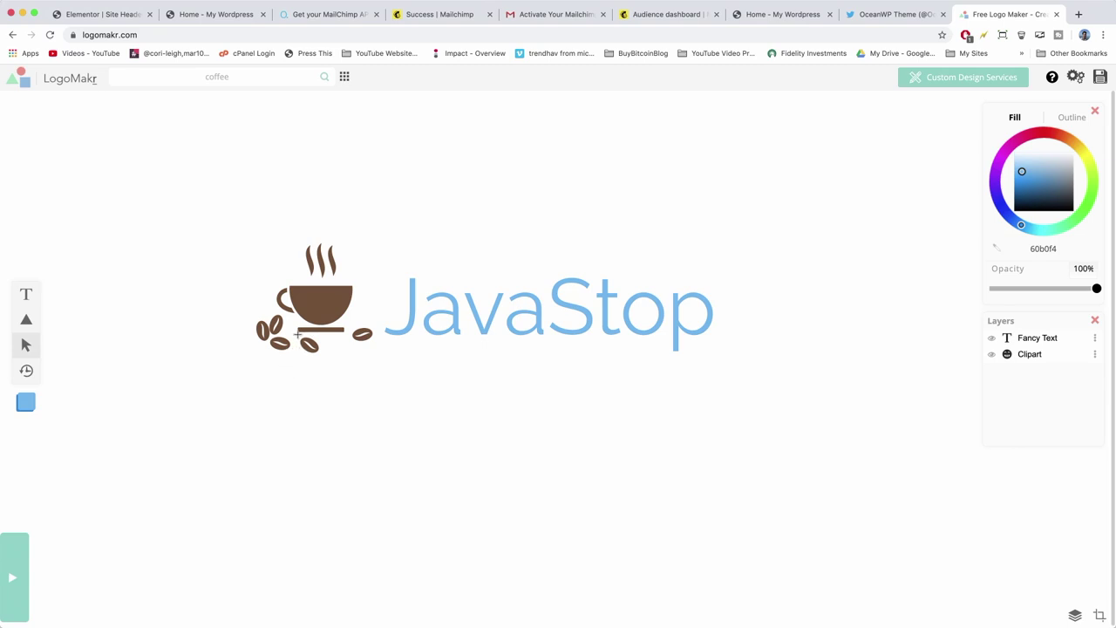
click(262, 329)
Remove the extra placeholder text and set JavaStop in Courgette, nudged slightly left
click(25, 294)
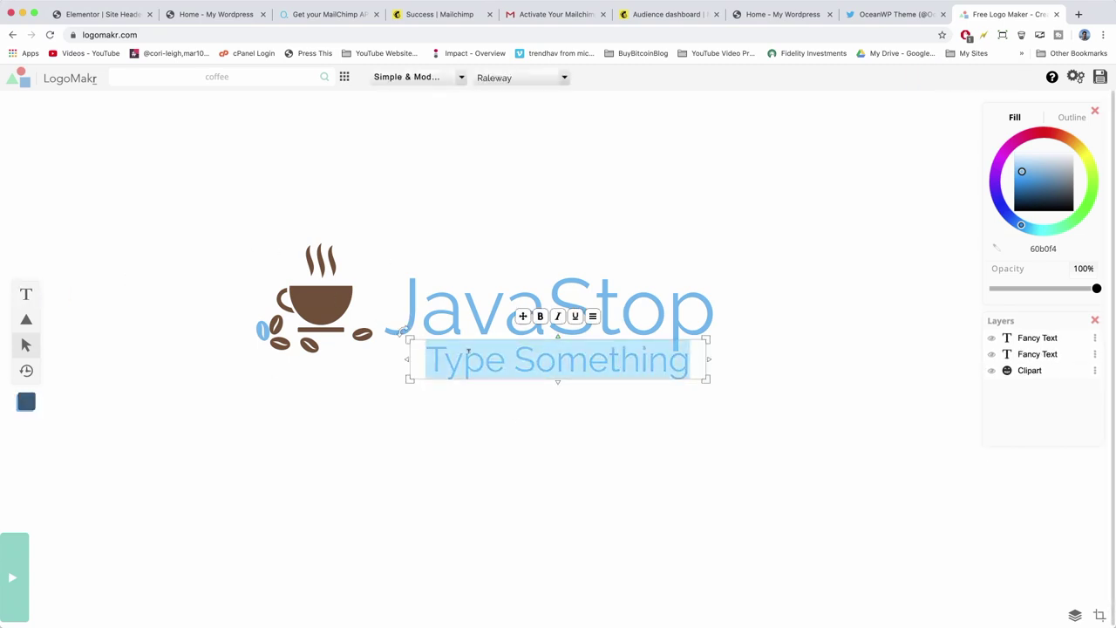
key(BackSpace)
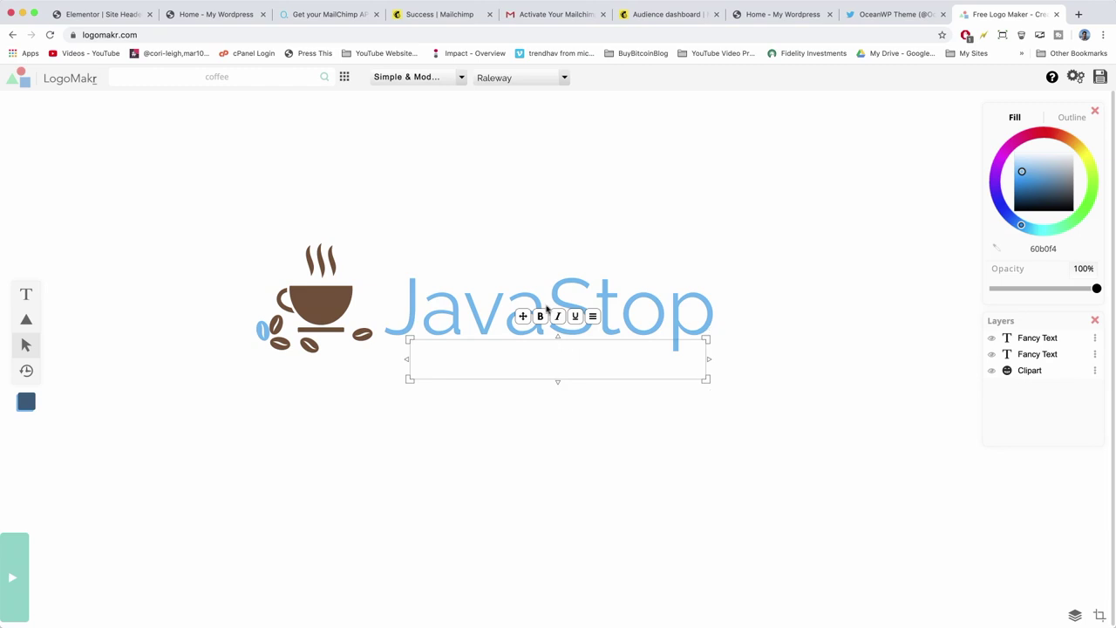
click(625, 305)
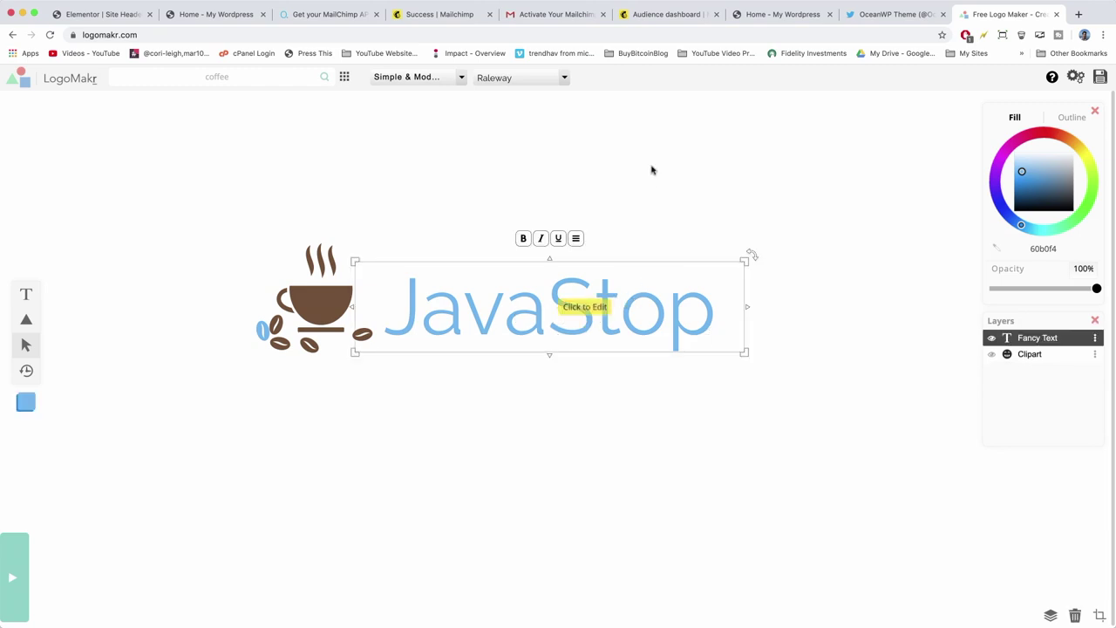
click(565, 79)
scroll(512, 233, down, 5)
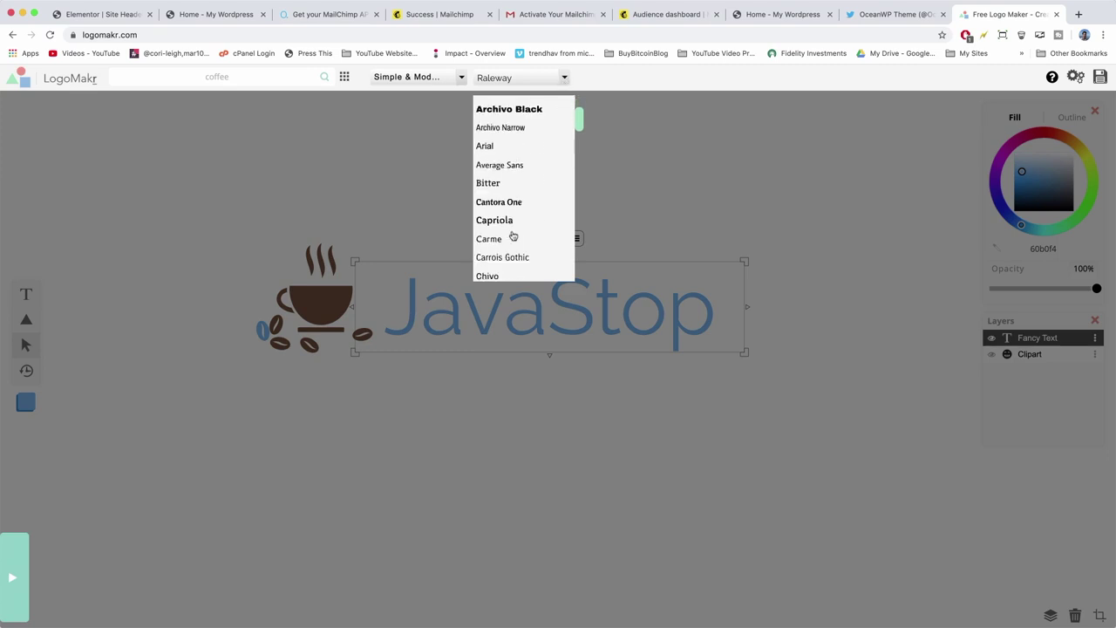
click(488, 147)
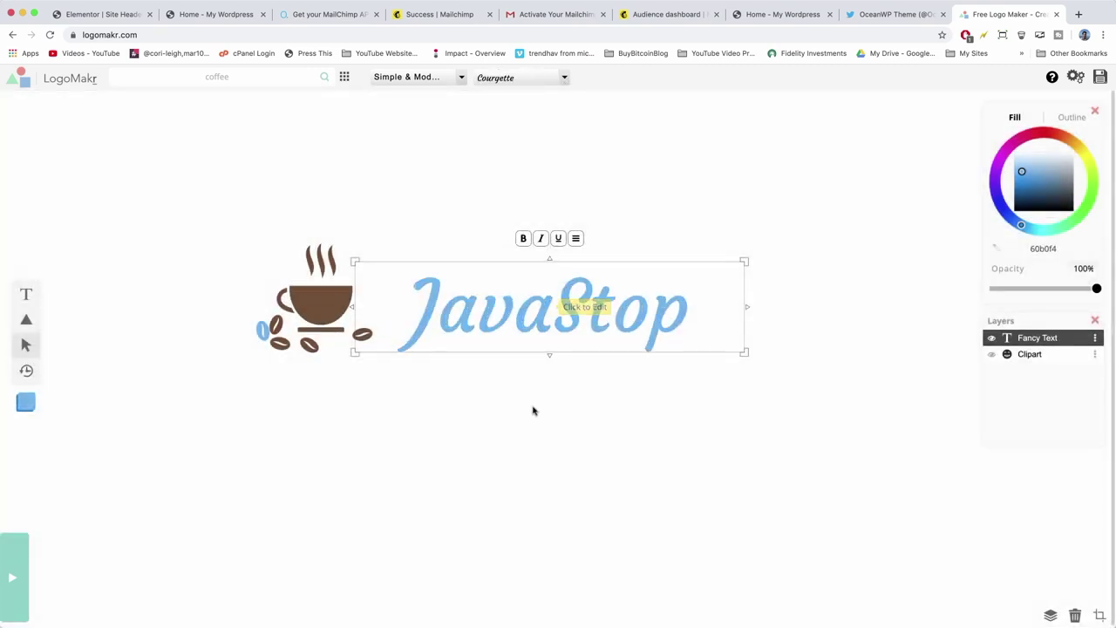
drag(477, 310, 461, 310)
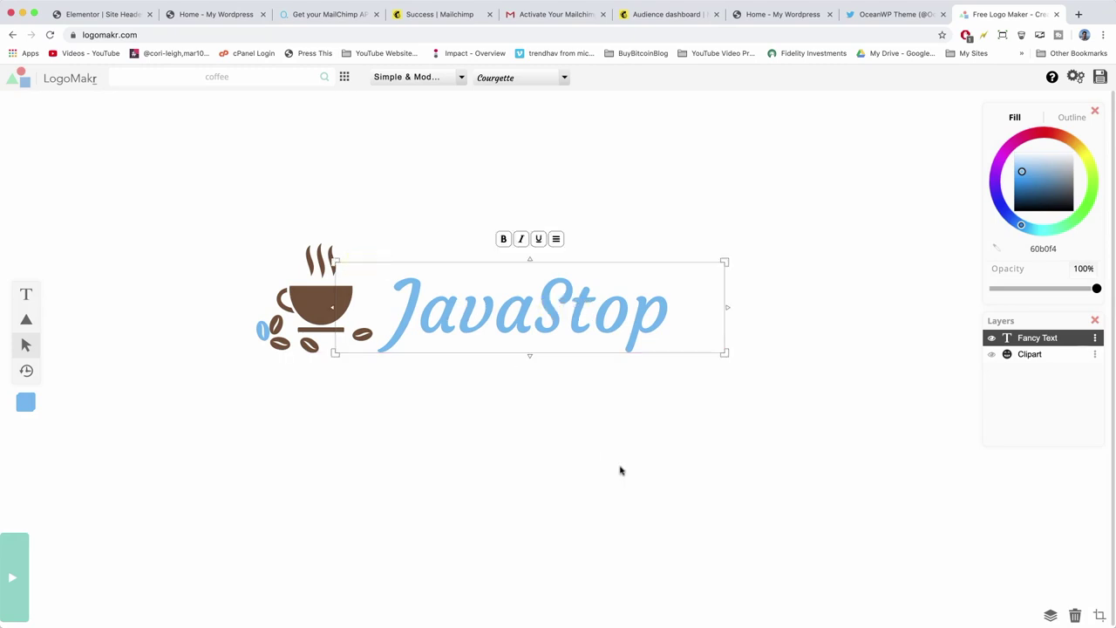
click(620, 470)
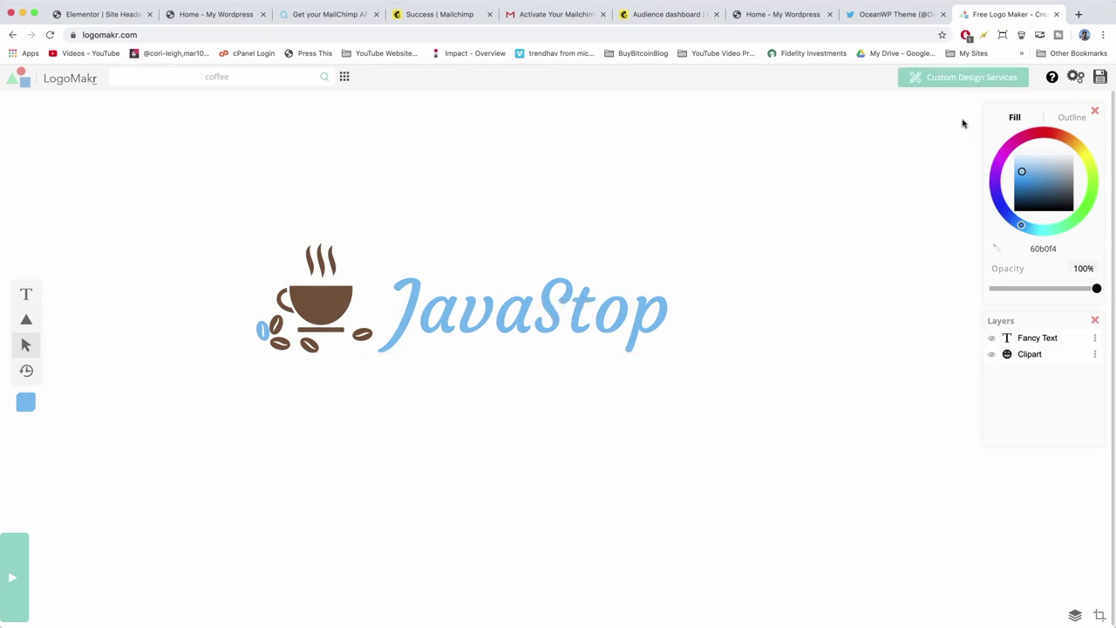
Crop the logo canvas by pulling its right edge in
click(1102, 616)
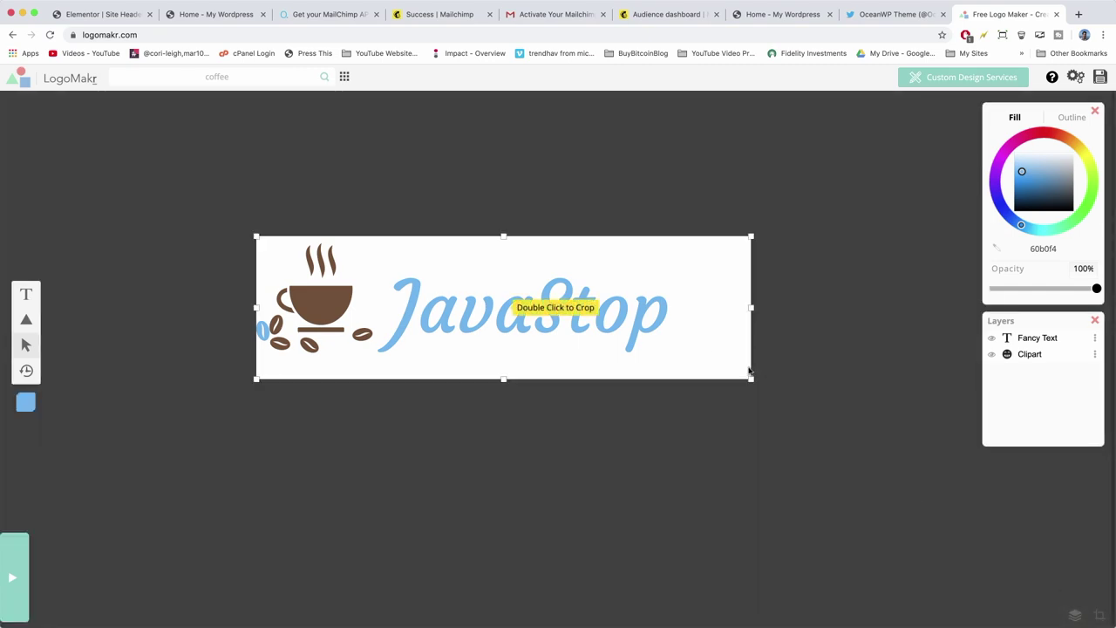
drag(738, 305, 675, 309)
double_click(675, 308)
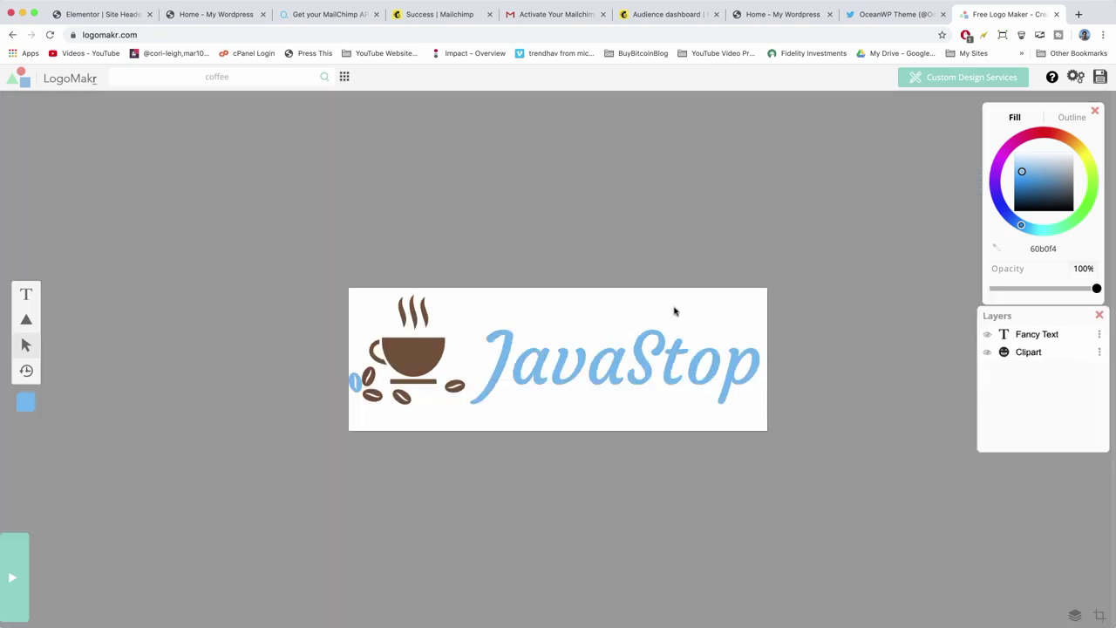
Download the free low-resolution logo as 'new logo v1.png'
click(1100, 77)
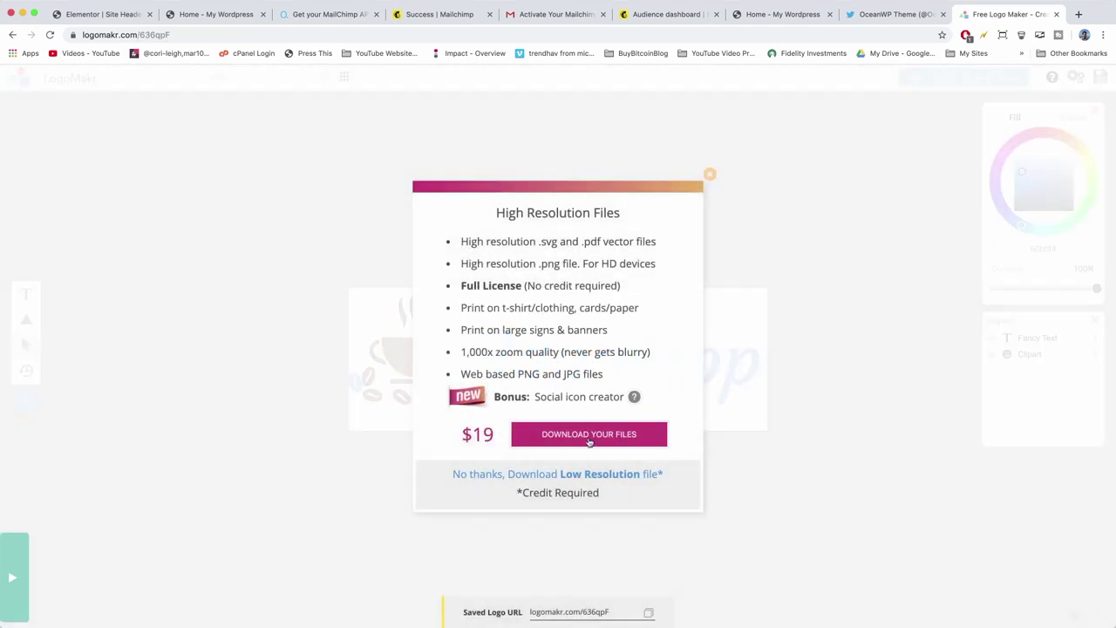
click(538, 475)
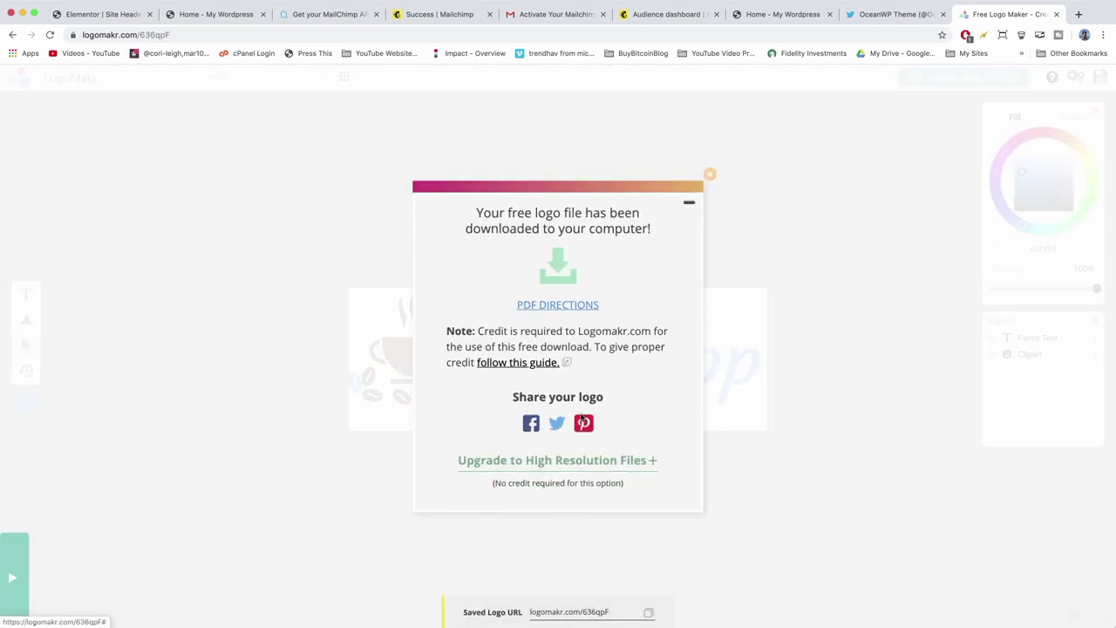
click(536, 296)
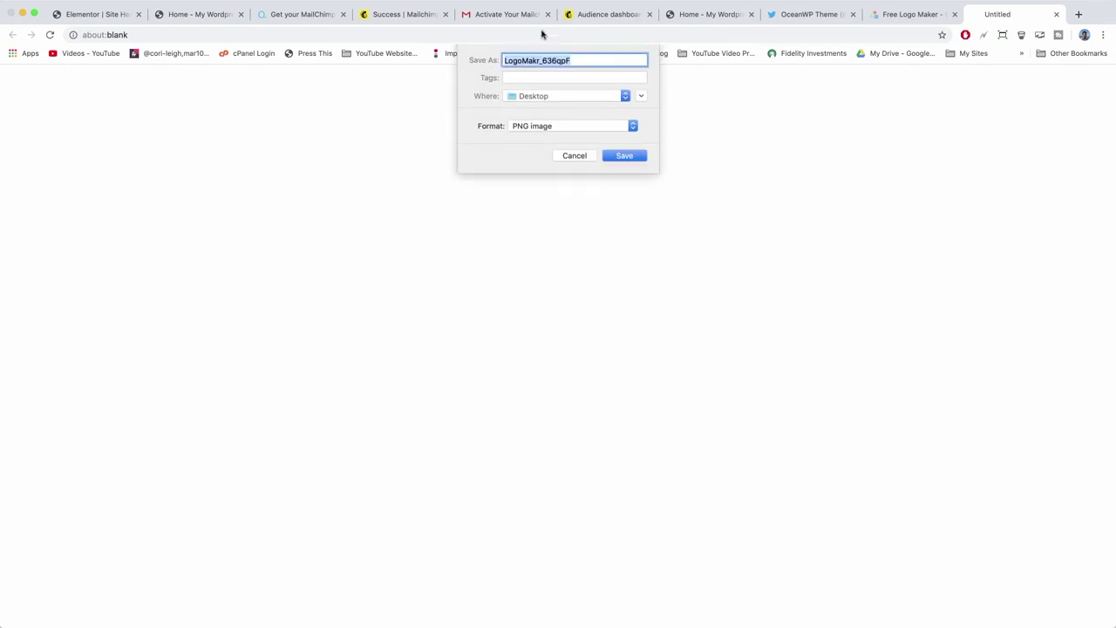
text(new logo v1)
click(622, 155)
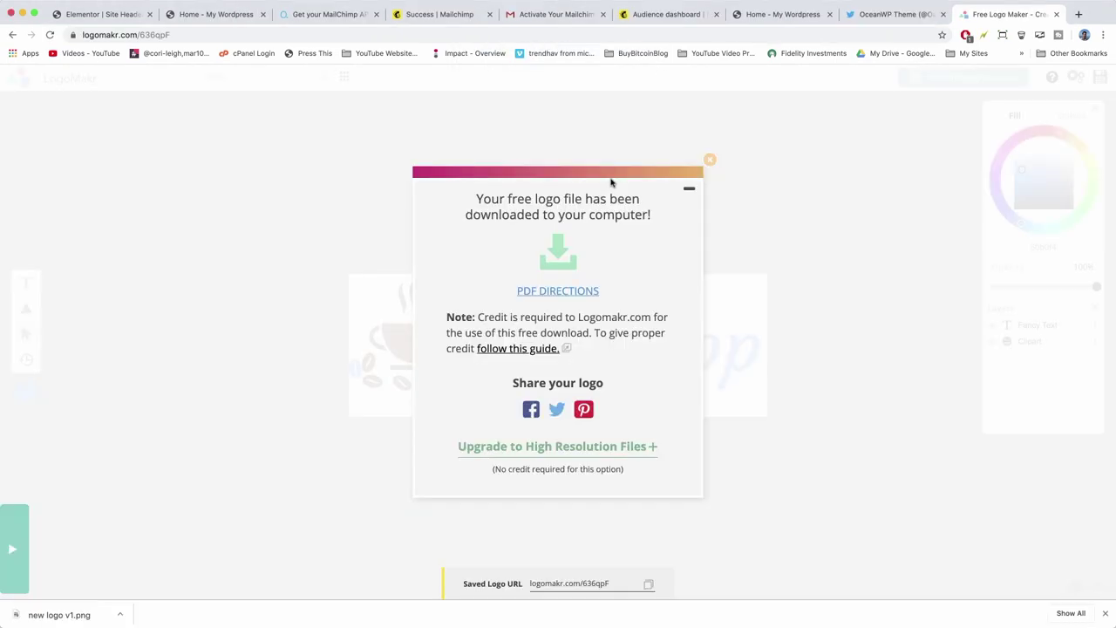
click(528, 351)
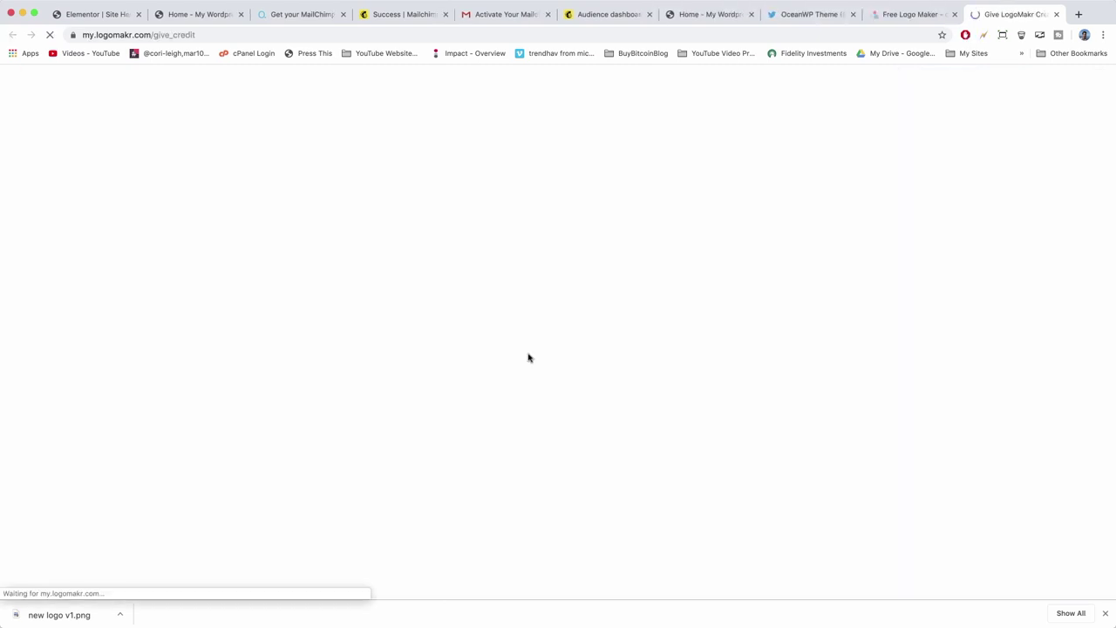
key(super+w)
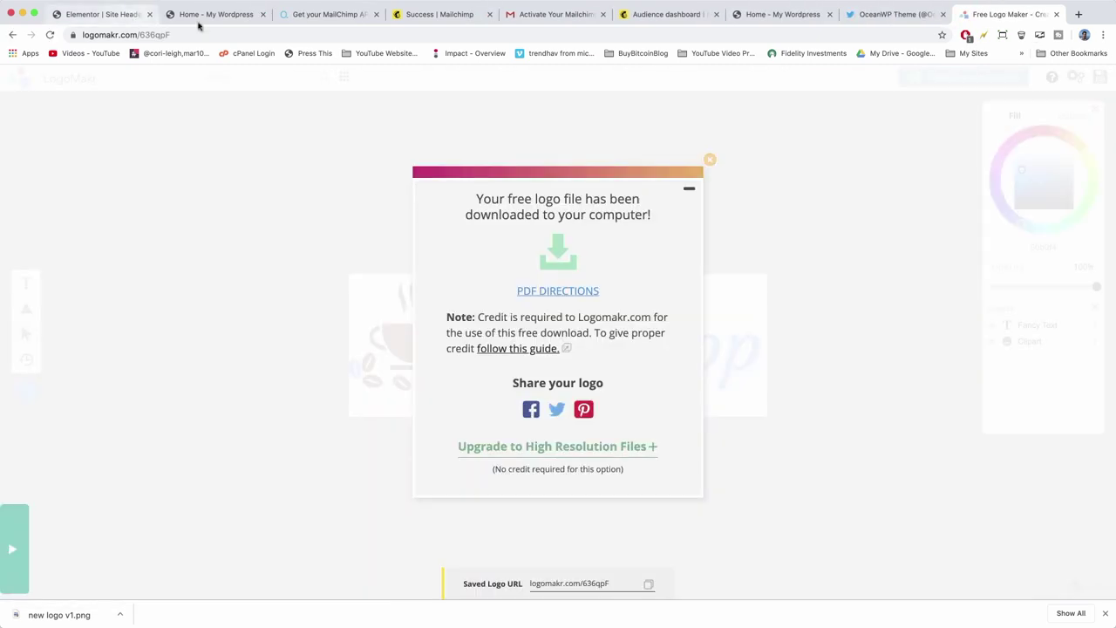
click(229, 18)
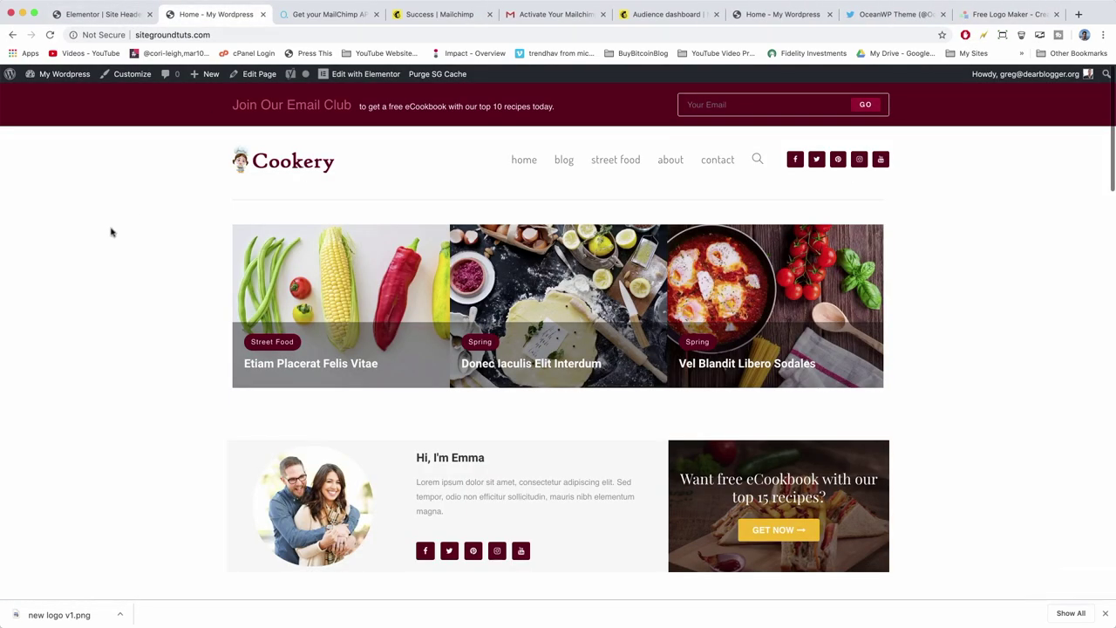
Open the Cookery home page in Elementor, scroll the preview, and inspect the post slider section
click(366, 75)
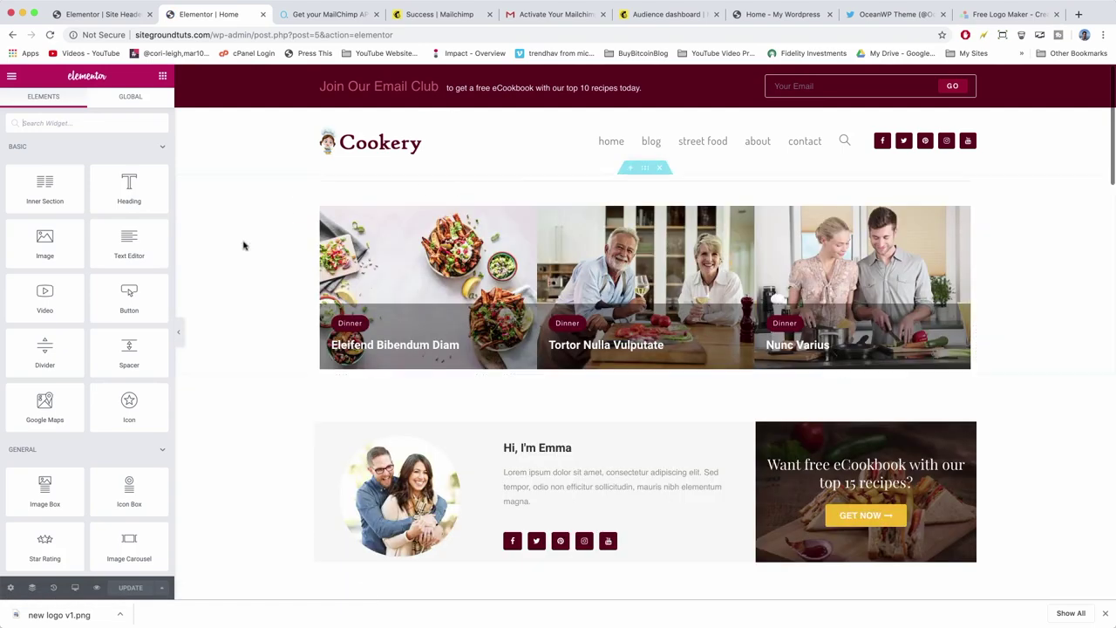
scroll(243, 245, down, 5)
scroll(243, 246, down, 2)
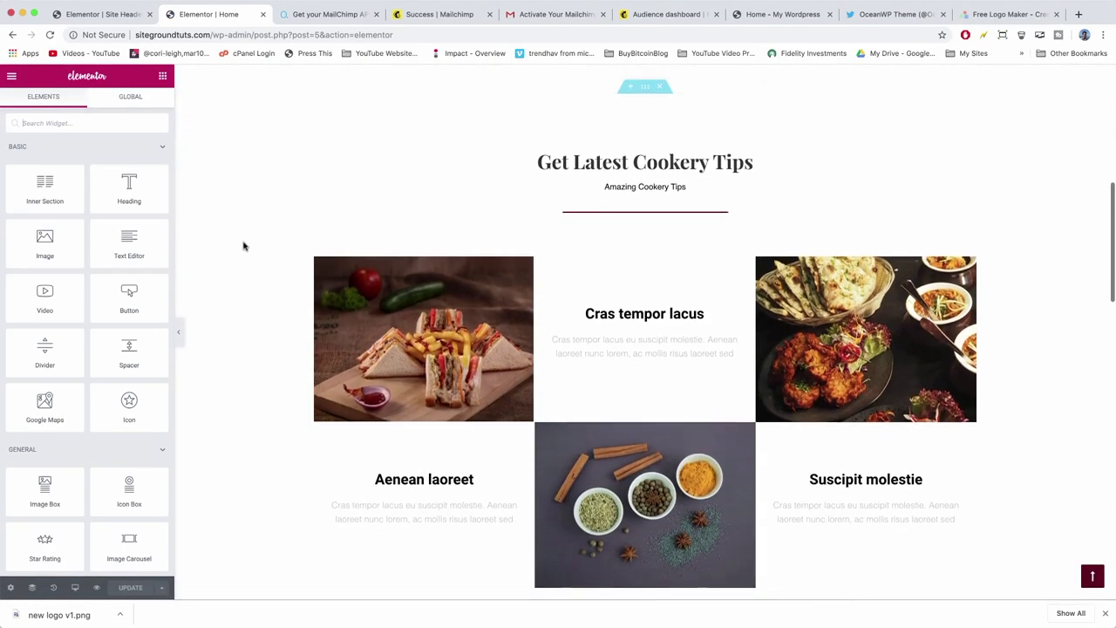
scroll(243, 246, down, 6)
scroll(244, 245, down, 3)
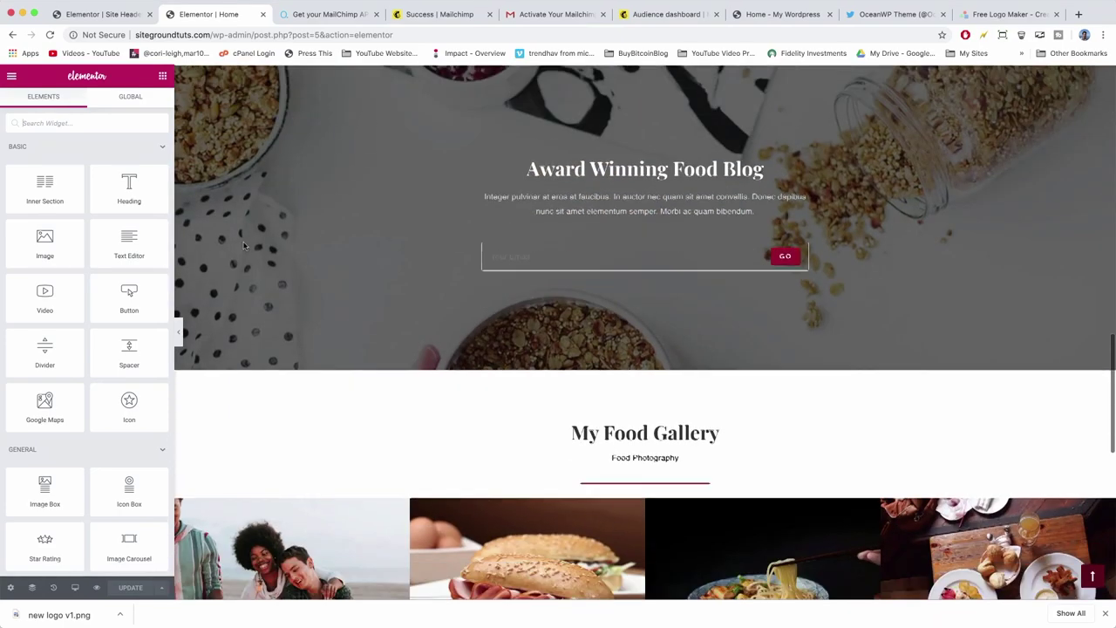
scroll(431, 374, down, 2)
scroll(431, 374, down, 1)
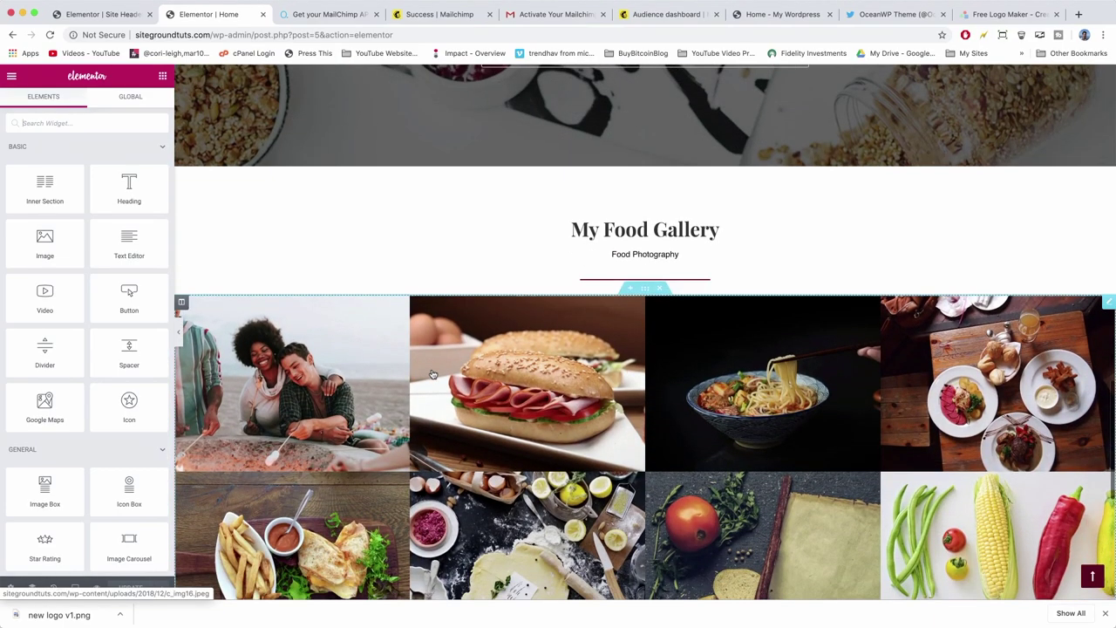
scroll(432, 374, down, 4)
scroll(431, 374, up, 8)
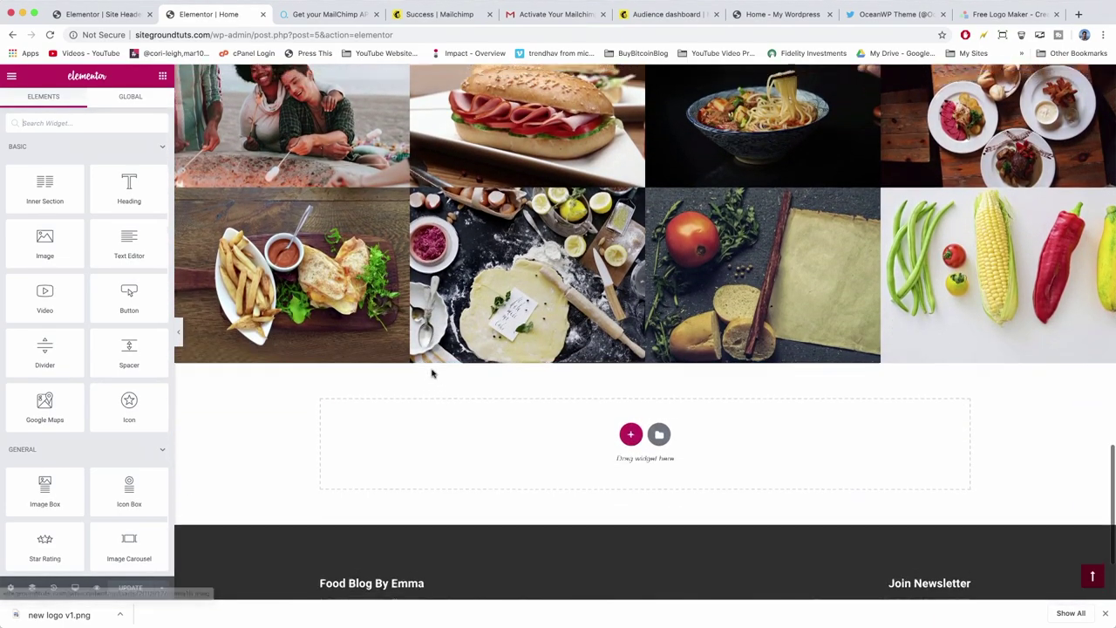
scroll(525, 429, up, 6)
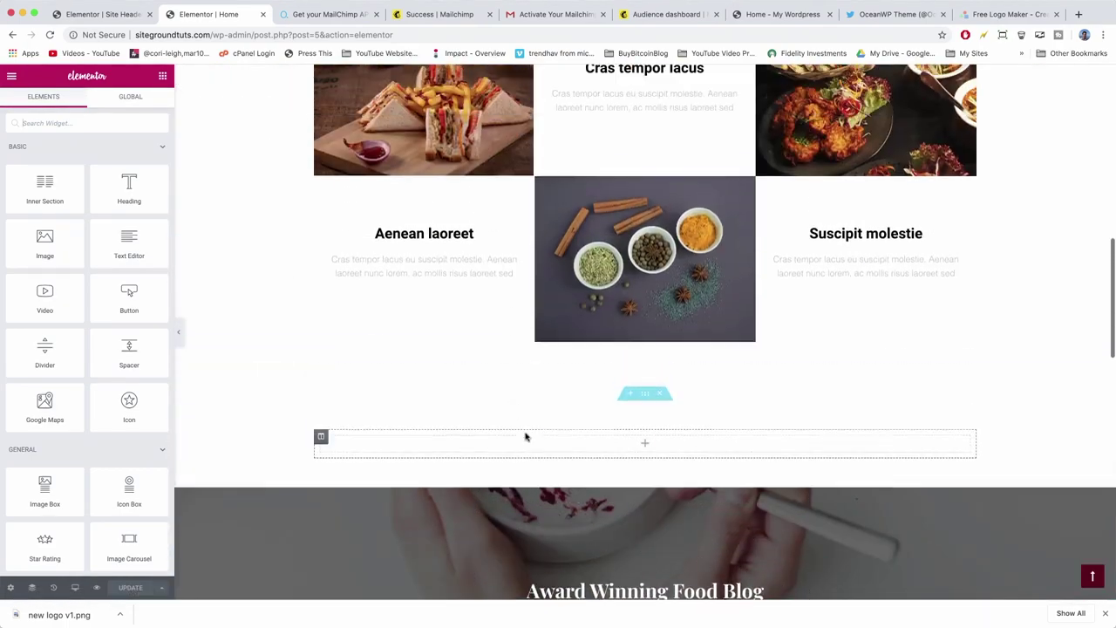
scroll(525, 436, up, 10)
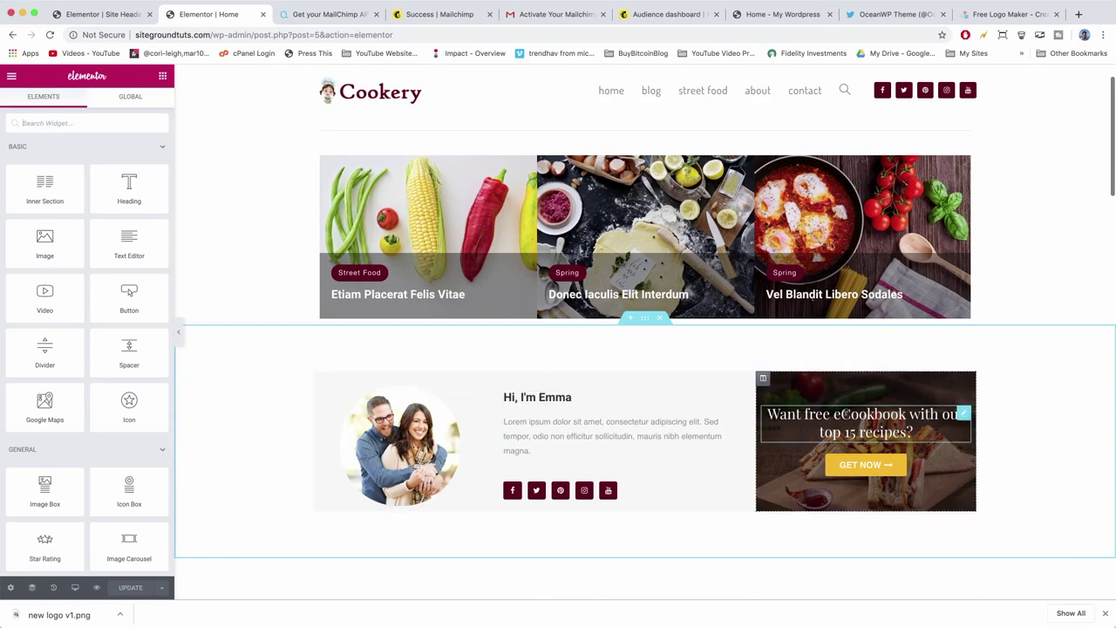
scroll(553, 419, up, 1)
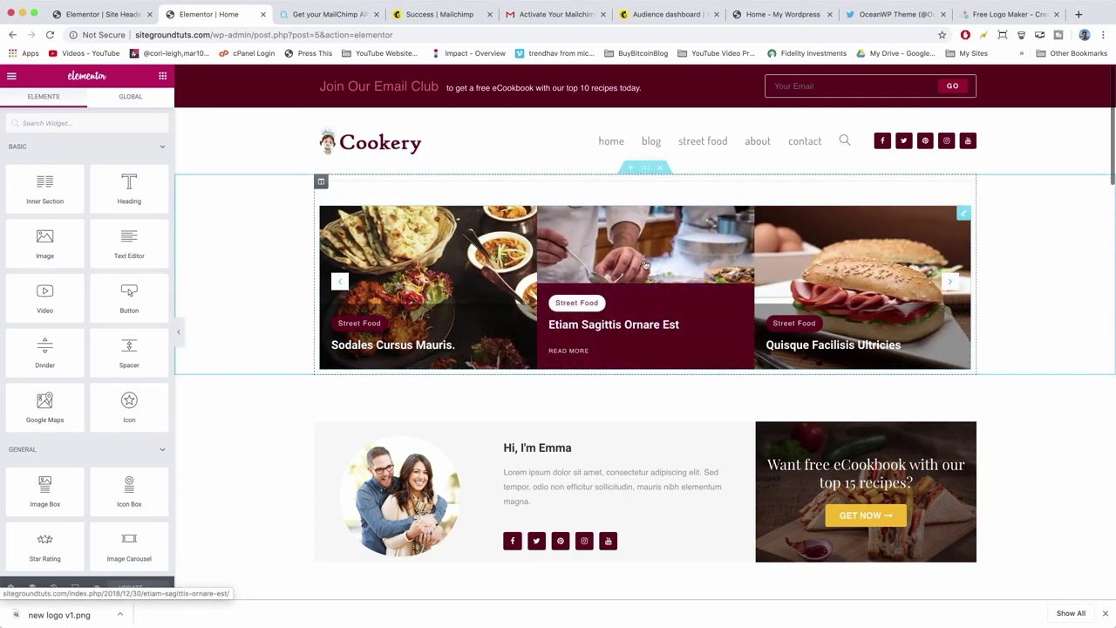
click(646, 169)
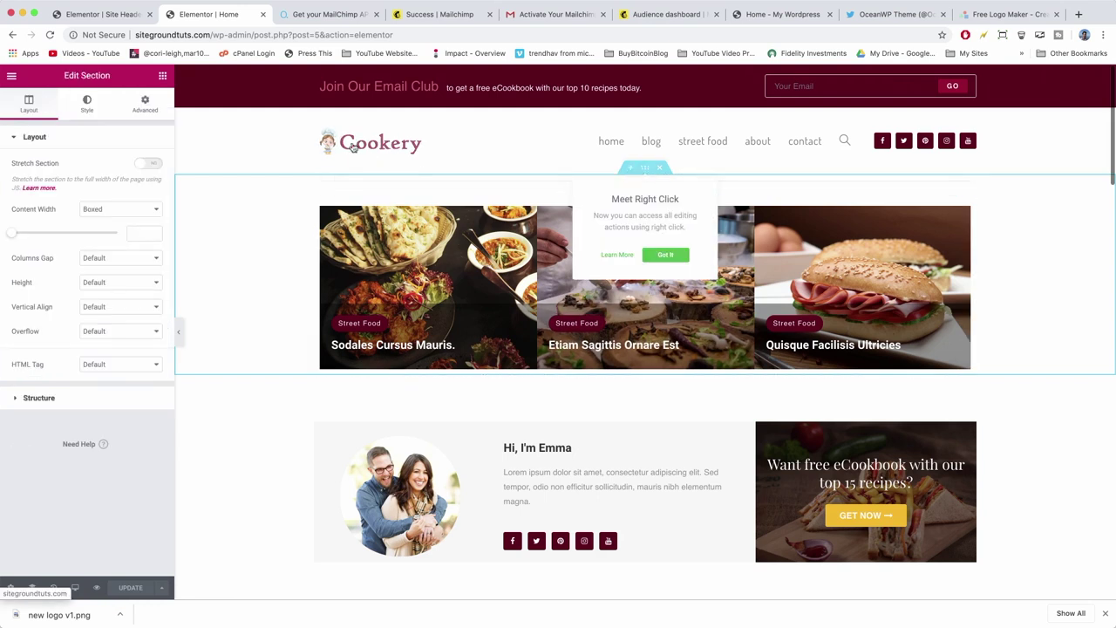
click(305, 131)
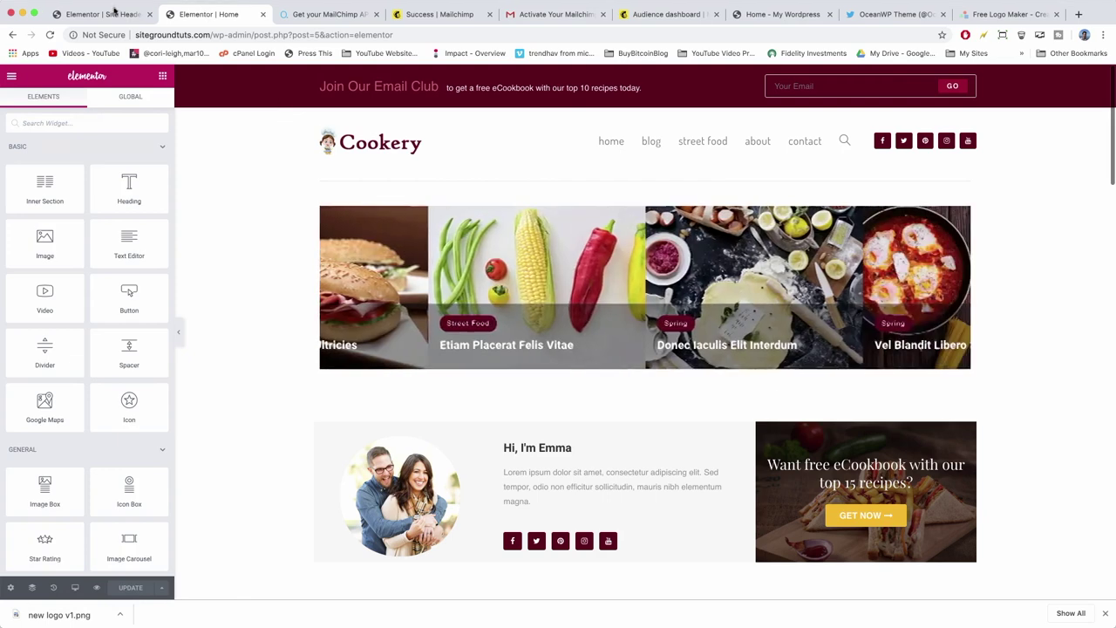
Exit Elementor to the WordPress dashboard and launch the Customizer from Appearance
click(11, 78)
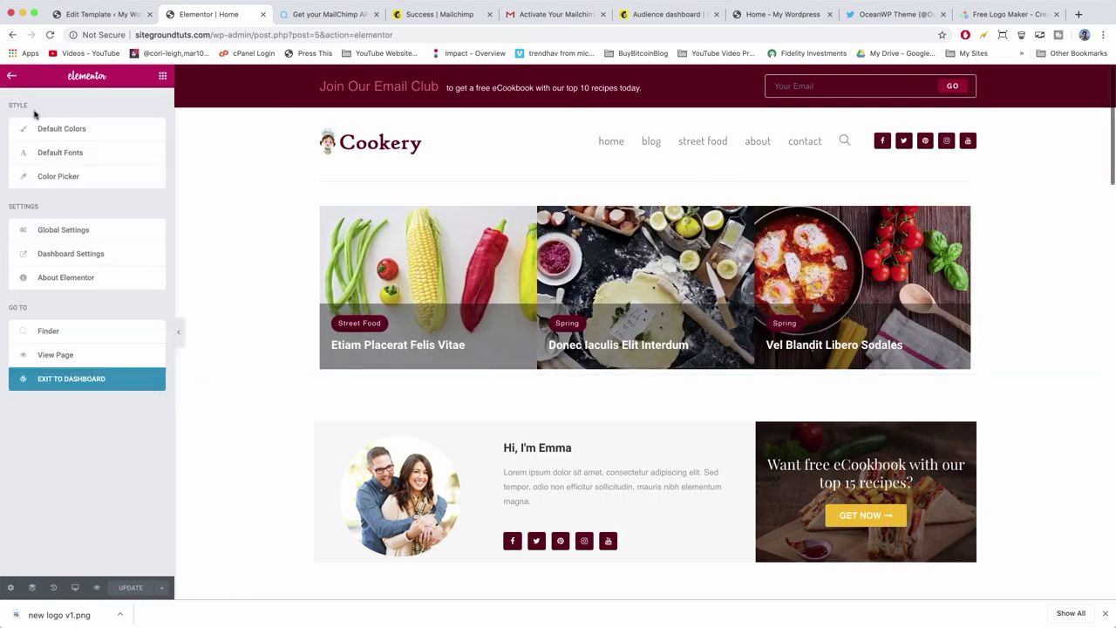
click(90, 380)
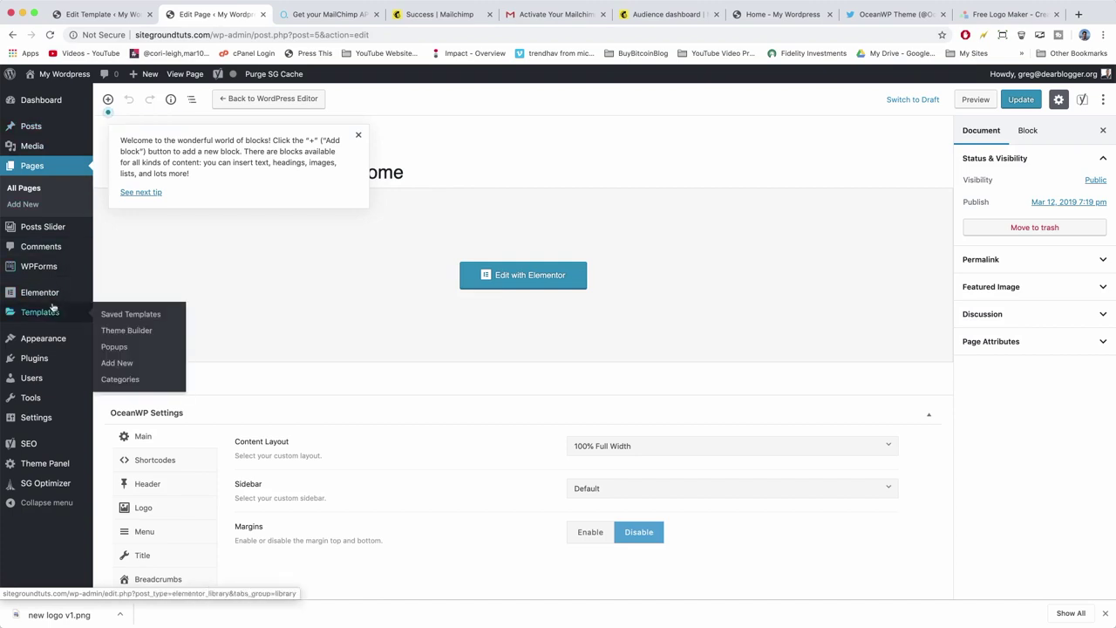
mouse_move(51, 346)
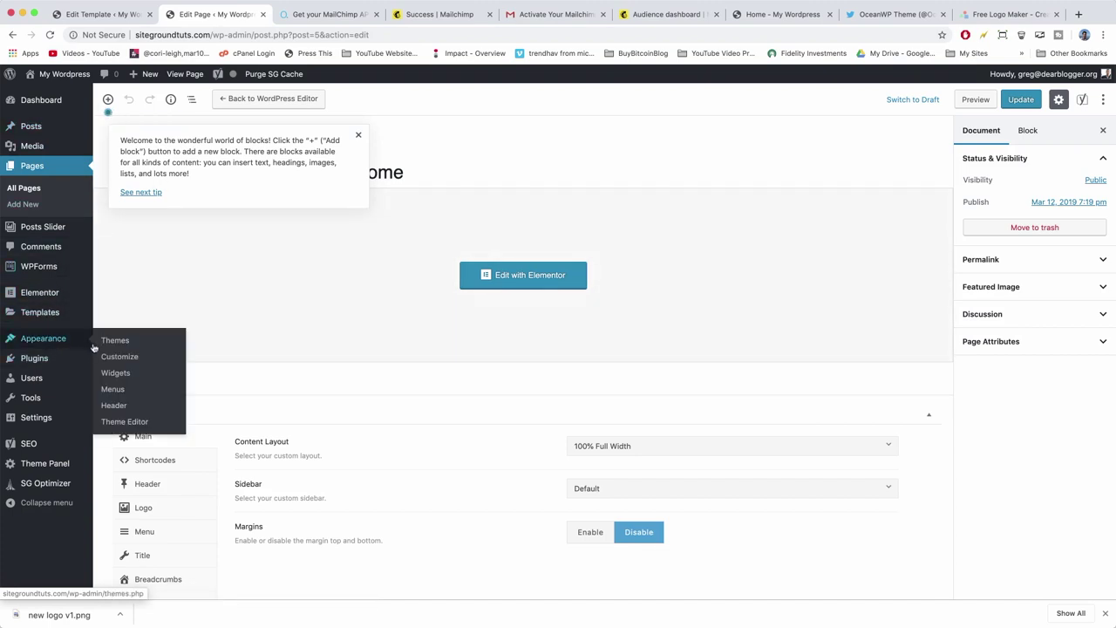
click(107, 357)
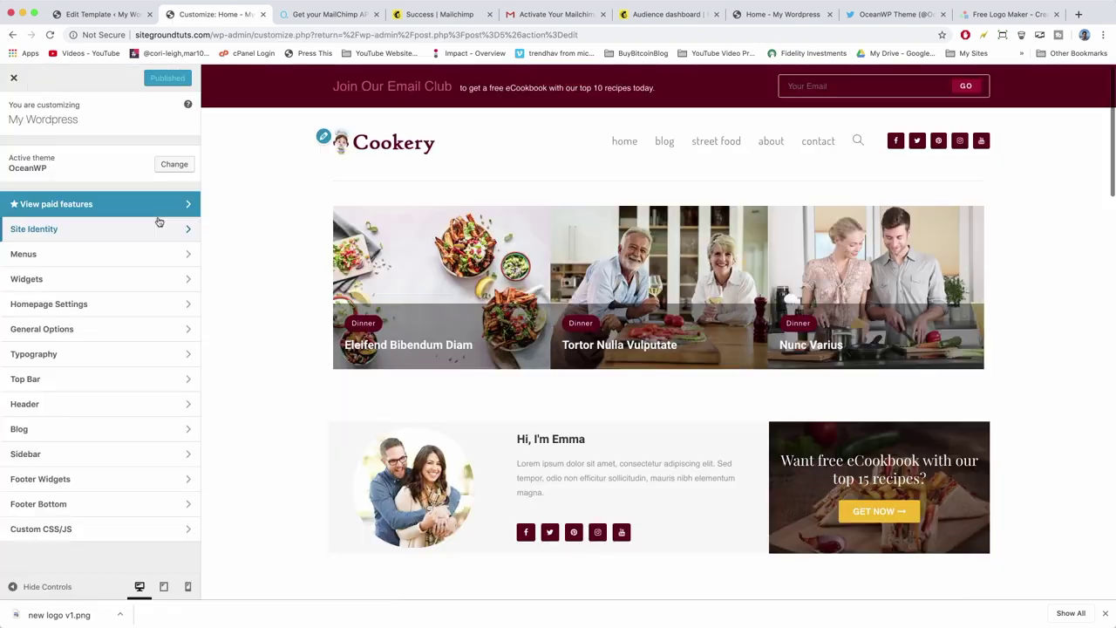
Remove the Cookery logo and set the uploaded 'new logo v1.png' as the uncropped header logo
click(183, 405)
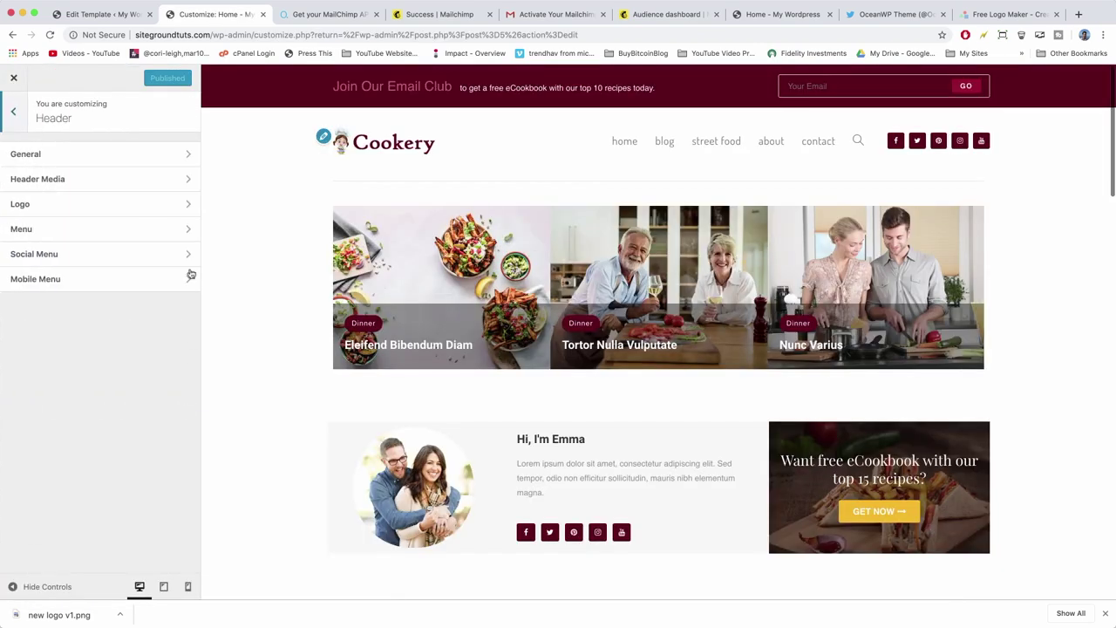
click(184, 207)
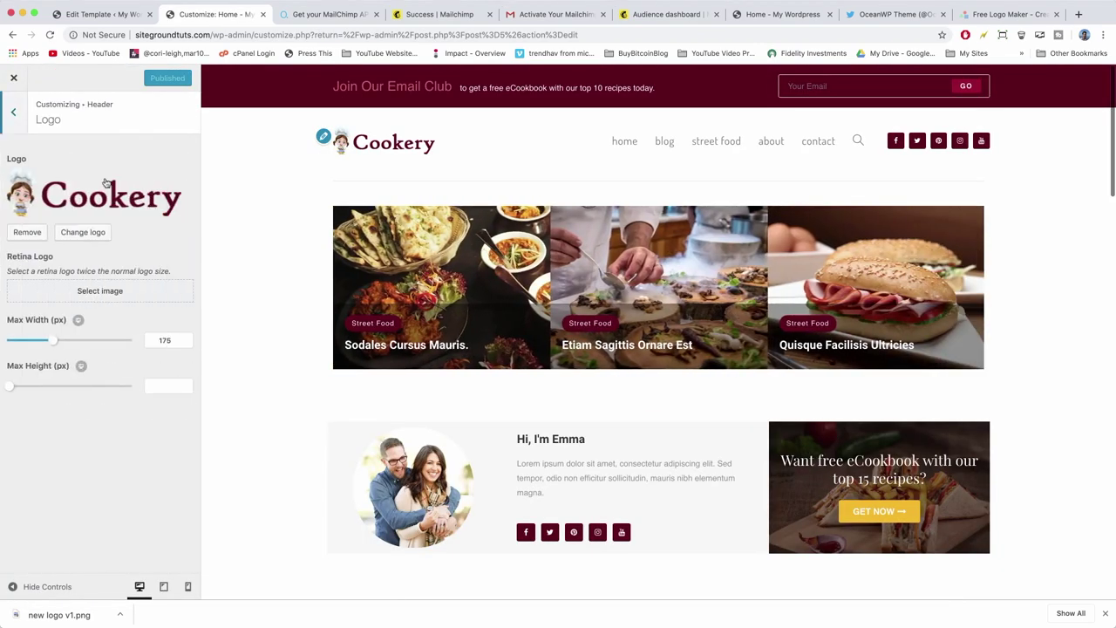
click(37, 233)
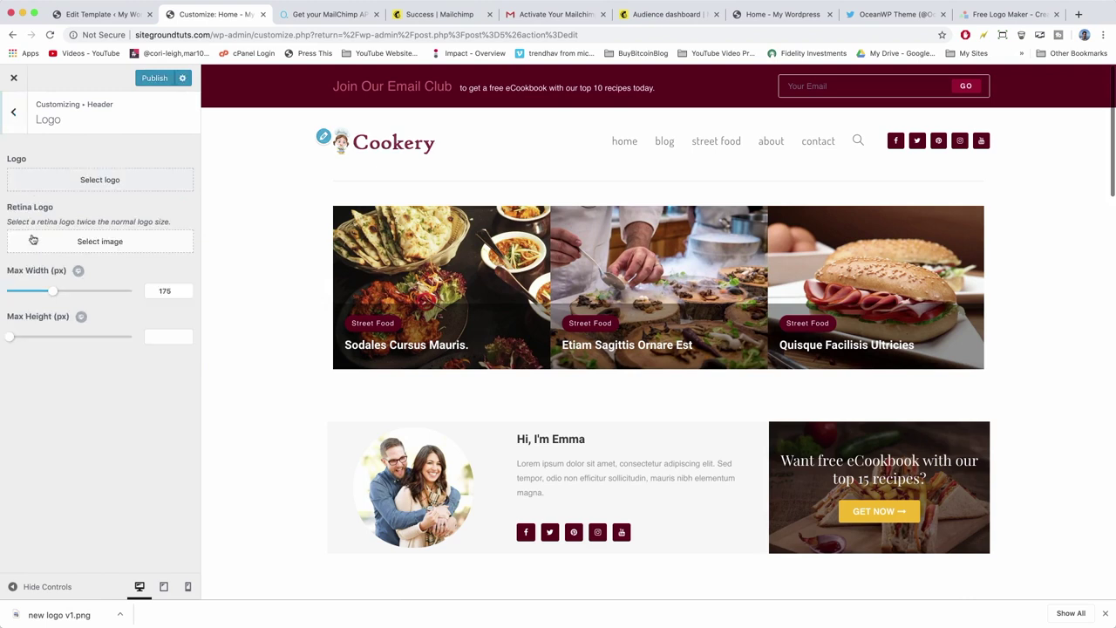
click(97, 184)
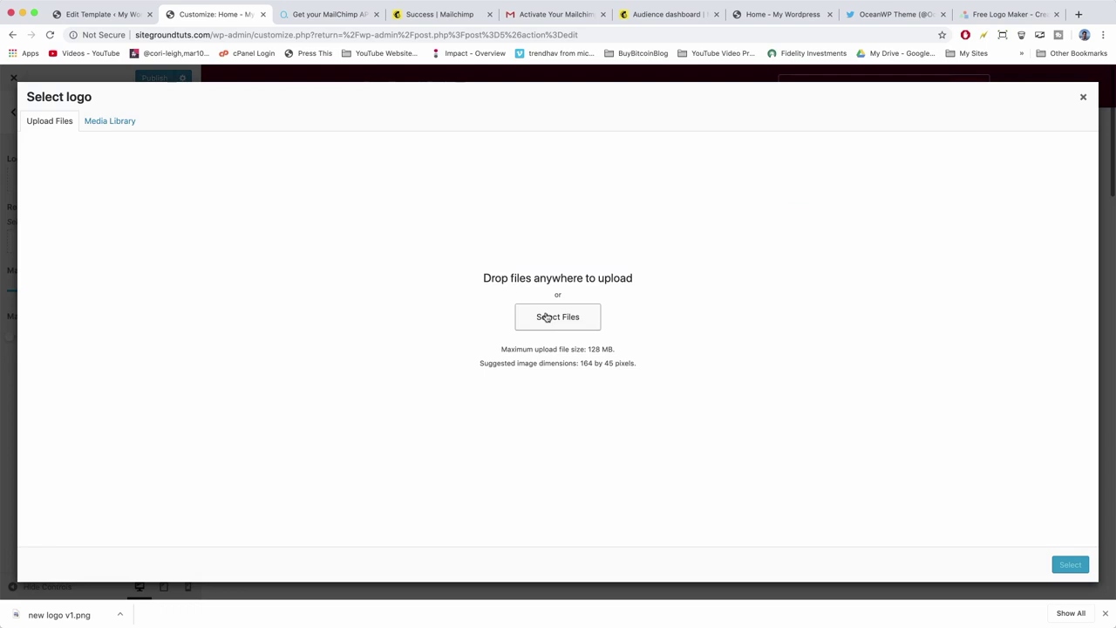
click(546, 317)
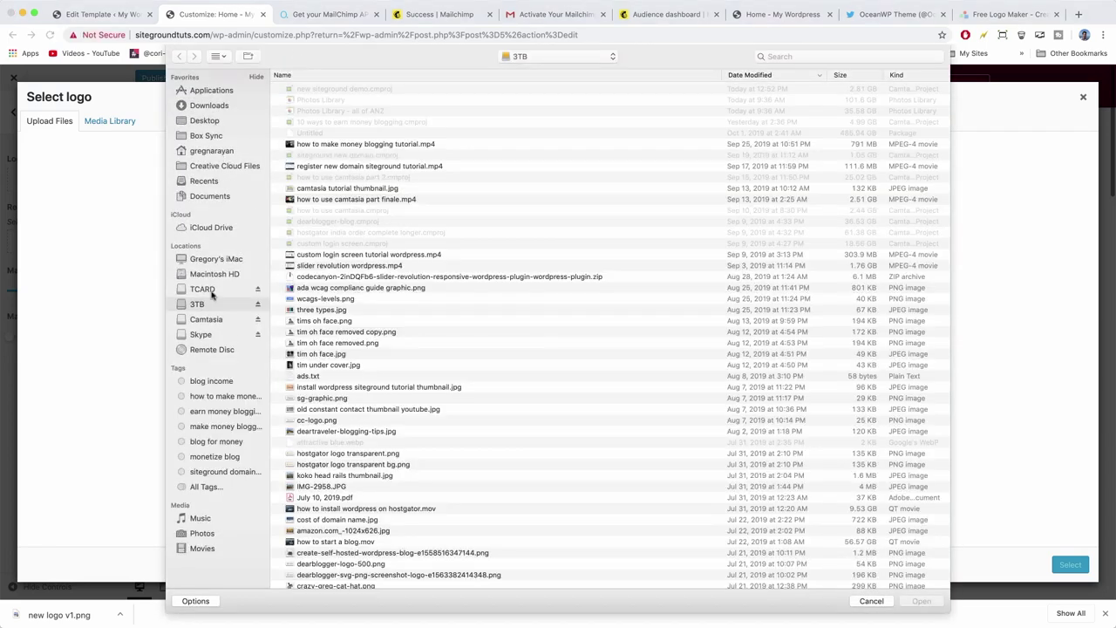
click(251, 122)
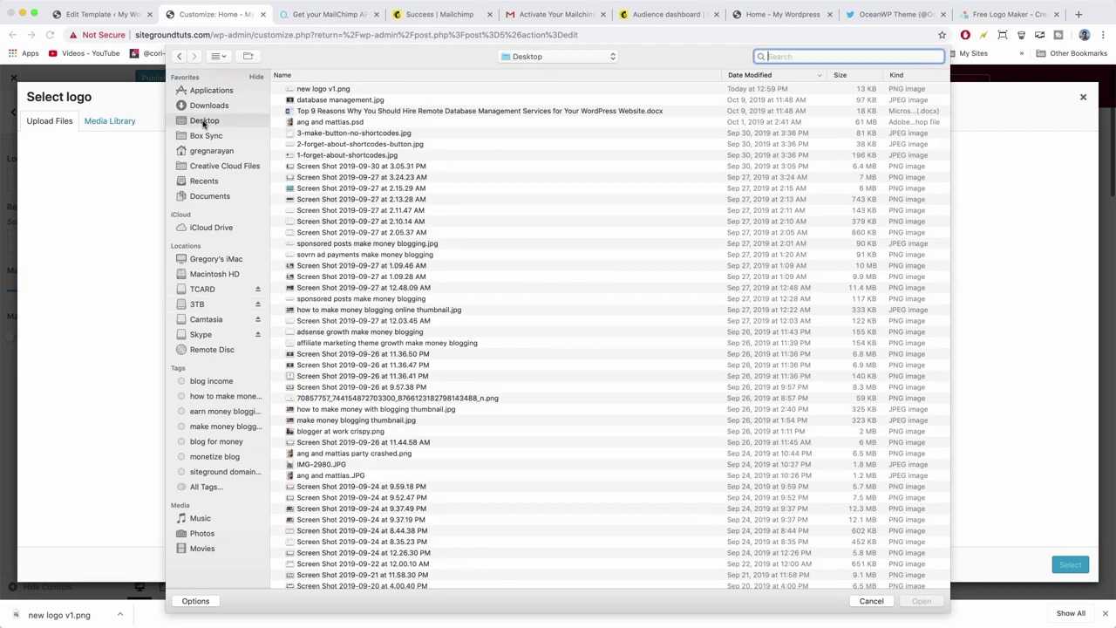
click(335, 90)
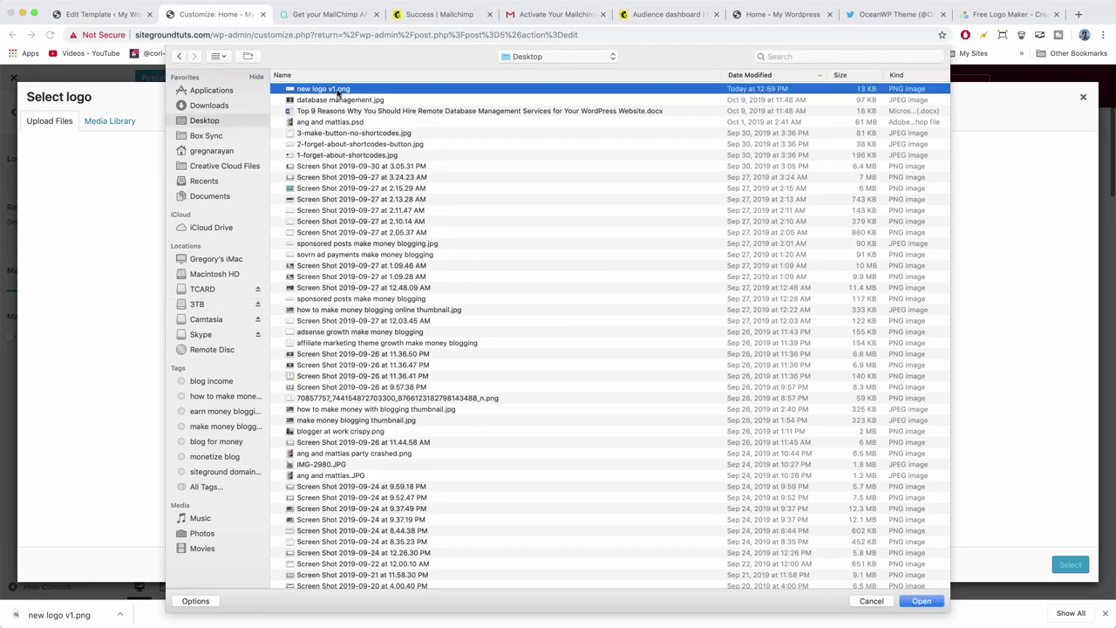
double_click(336, 92)
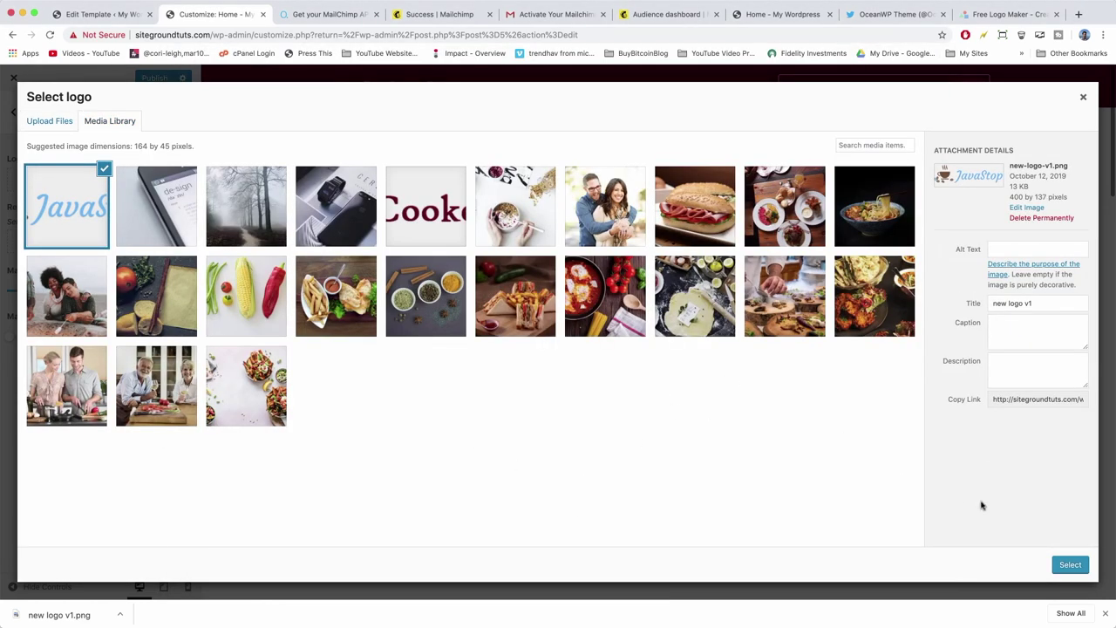
click(1071, 565)
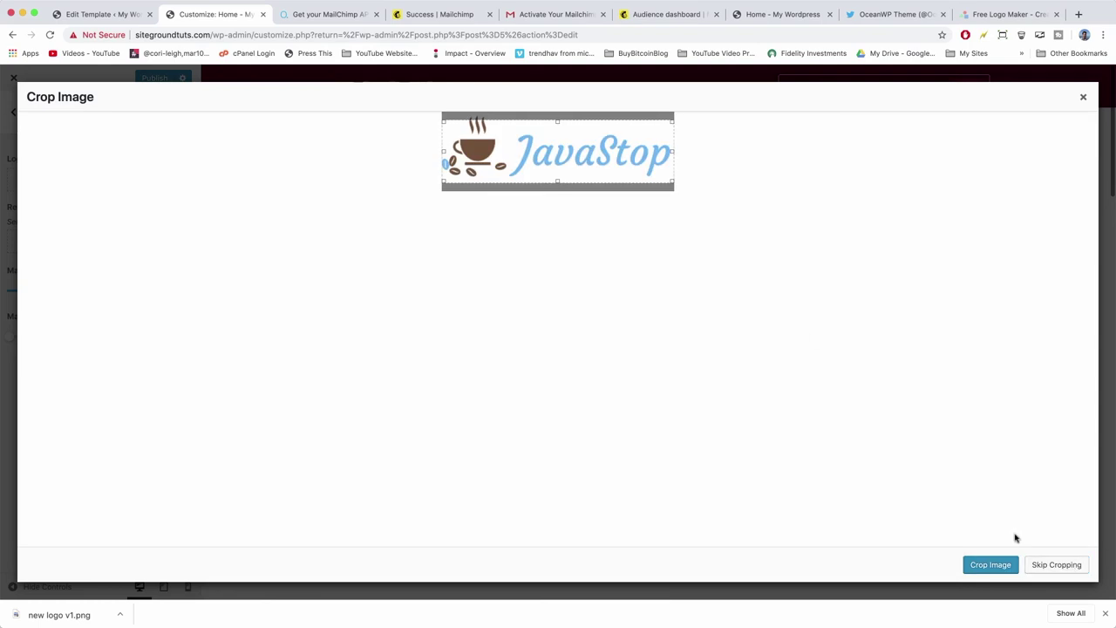
click(1058, 567)
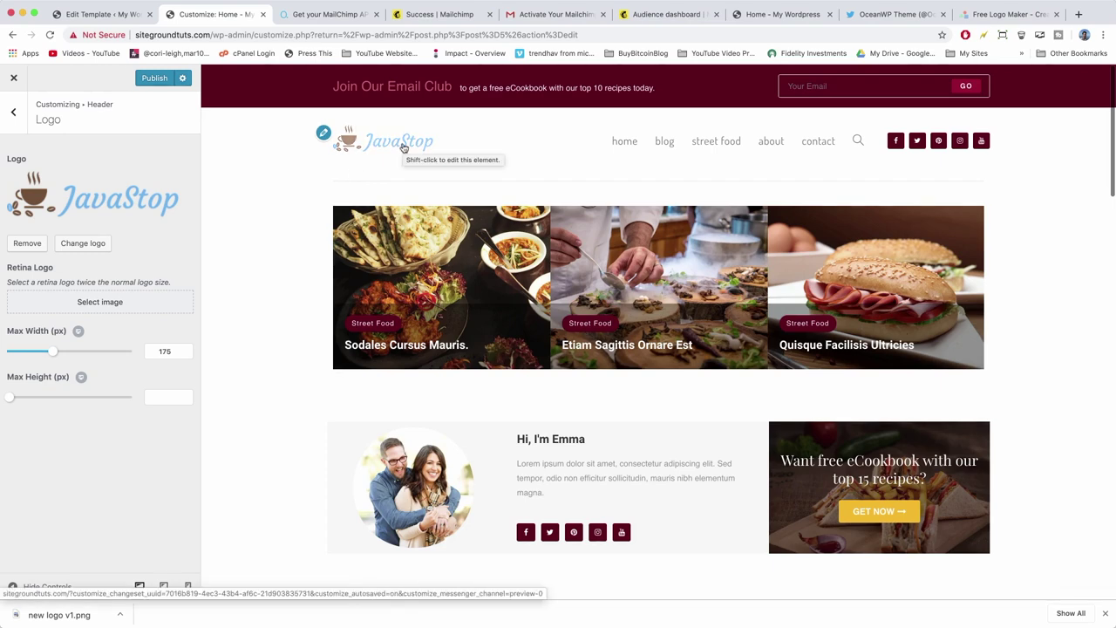
Widen the JavaStop logo to a 252 px maximum width and publish the change
mouse_move(54, 353)
mouse_down()
mouse_move(125, 365)
mouse_move(72, 352)
mouse_up()
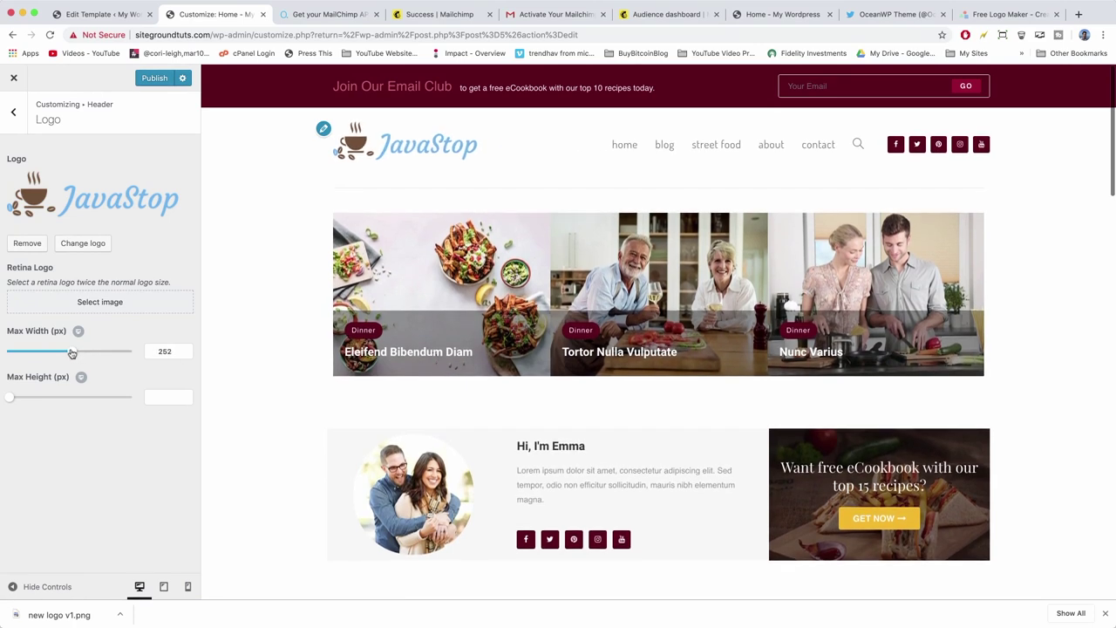
click(137, 79)
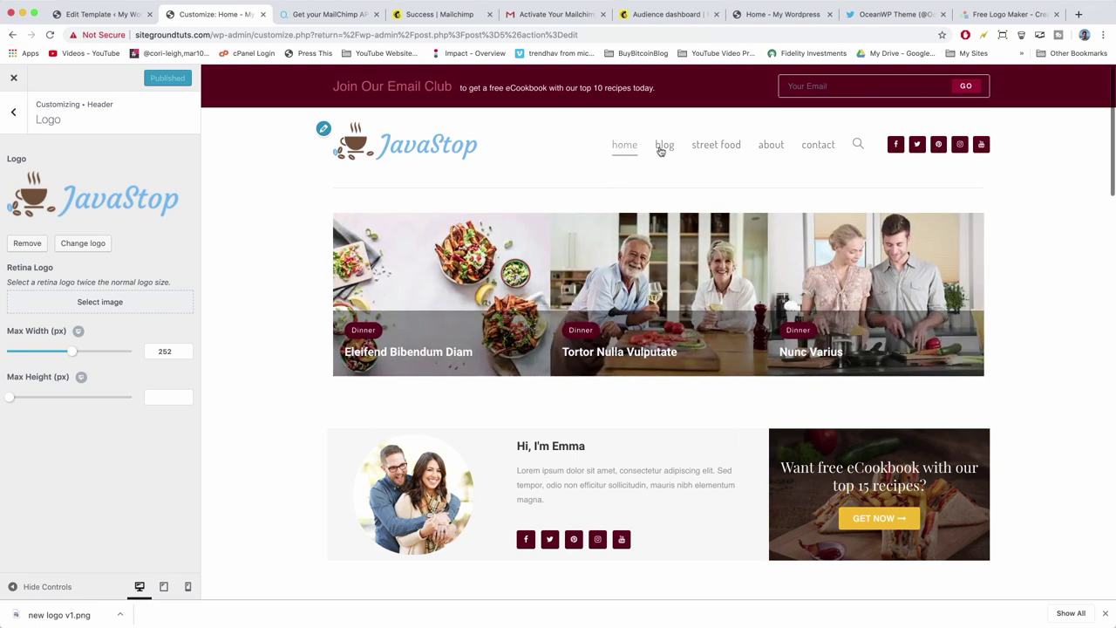
click(15, 122)
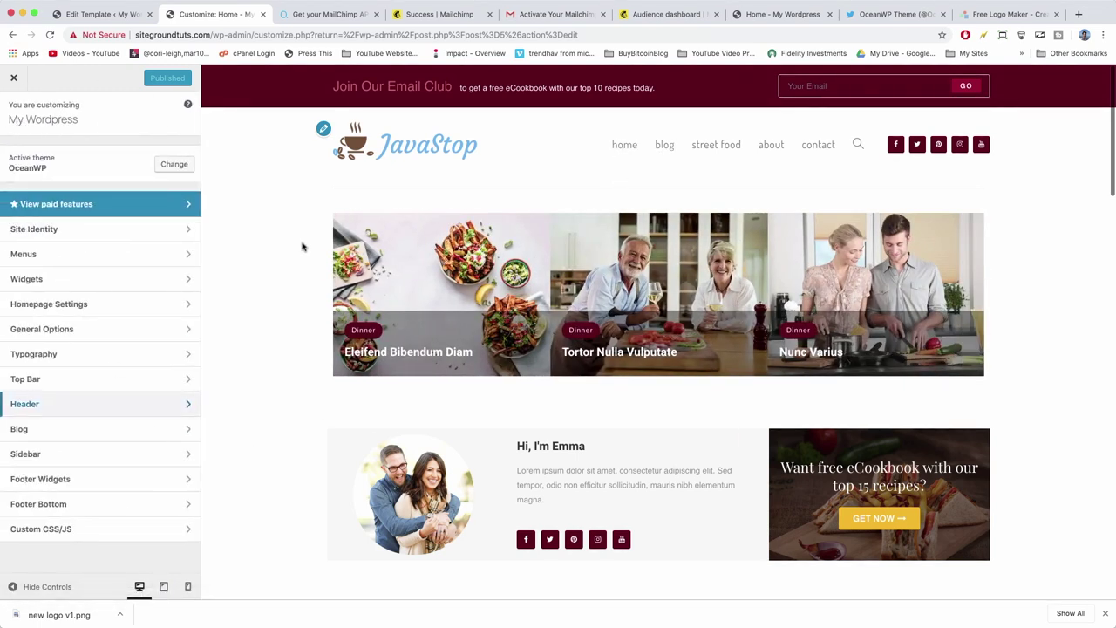
Move the Street Food item ahead of Blog in the Main Menu
click(176, 257)
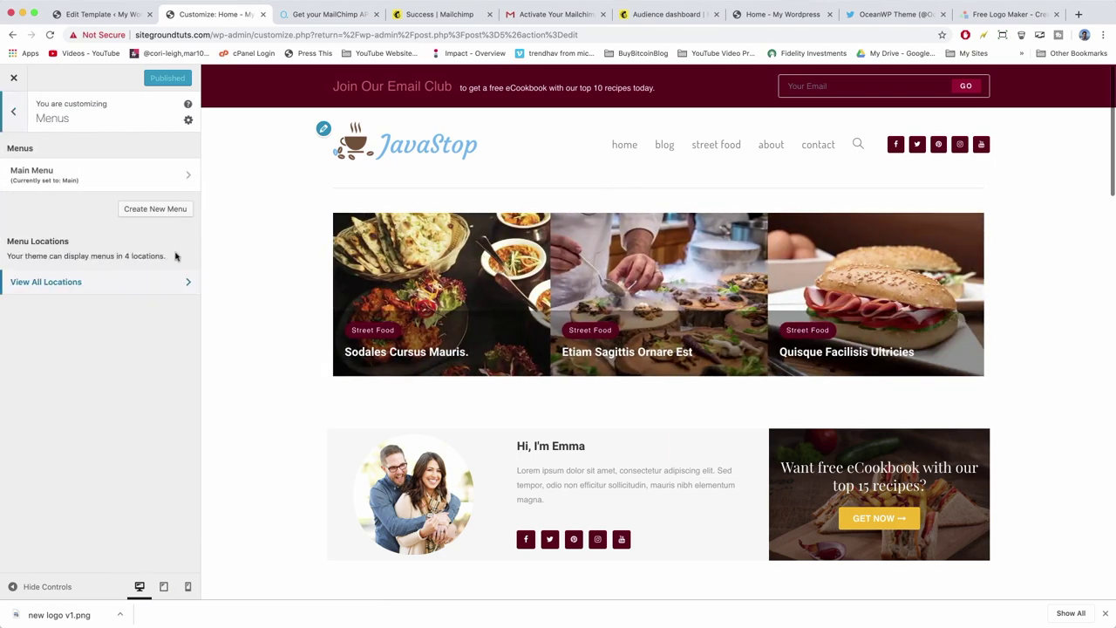
click(174, 175)
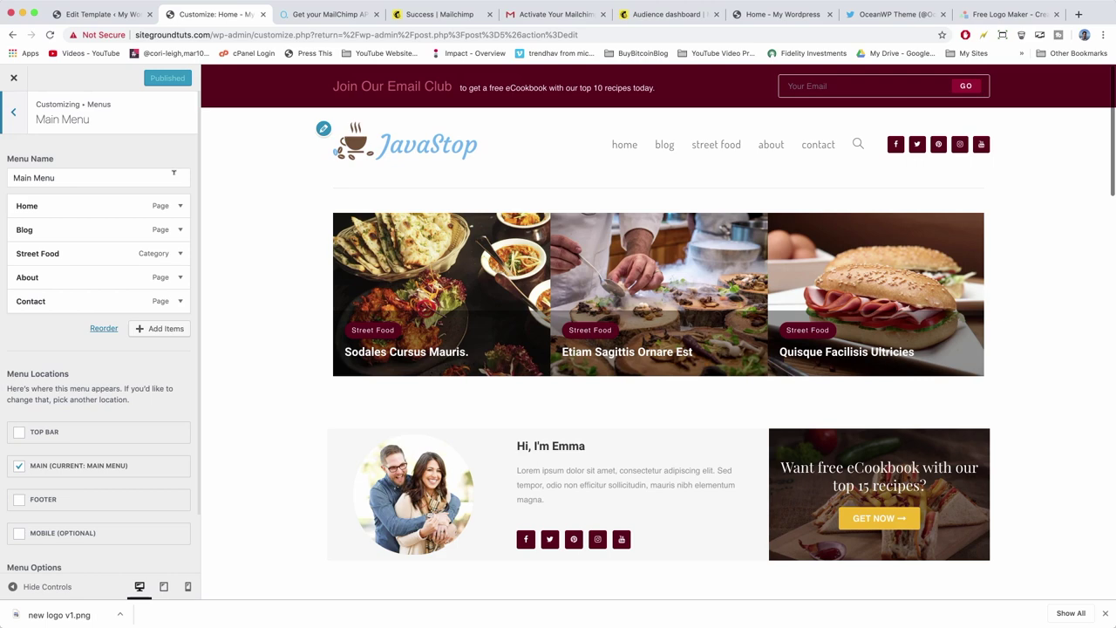
click(108, 177)
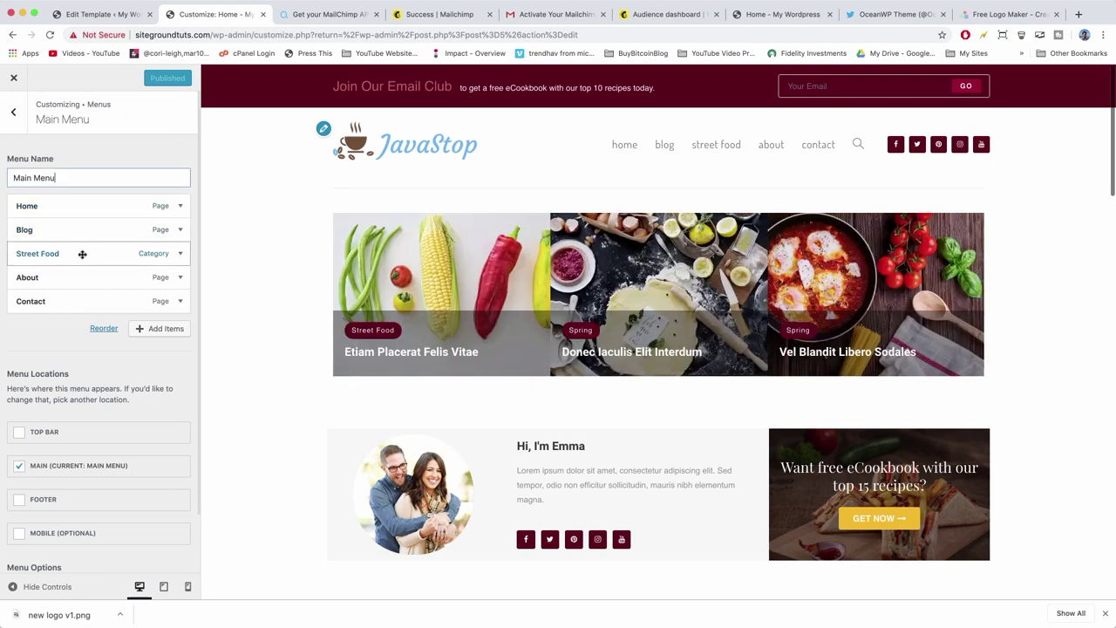
drag(82, 259, 59, 301)
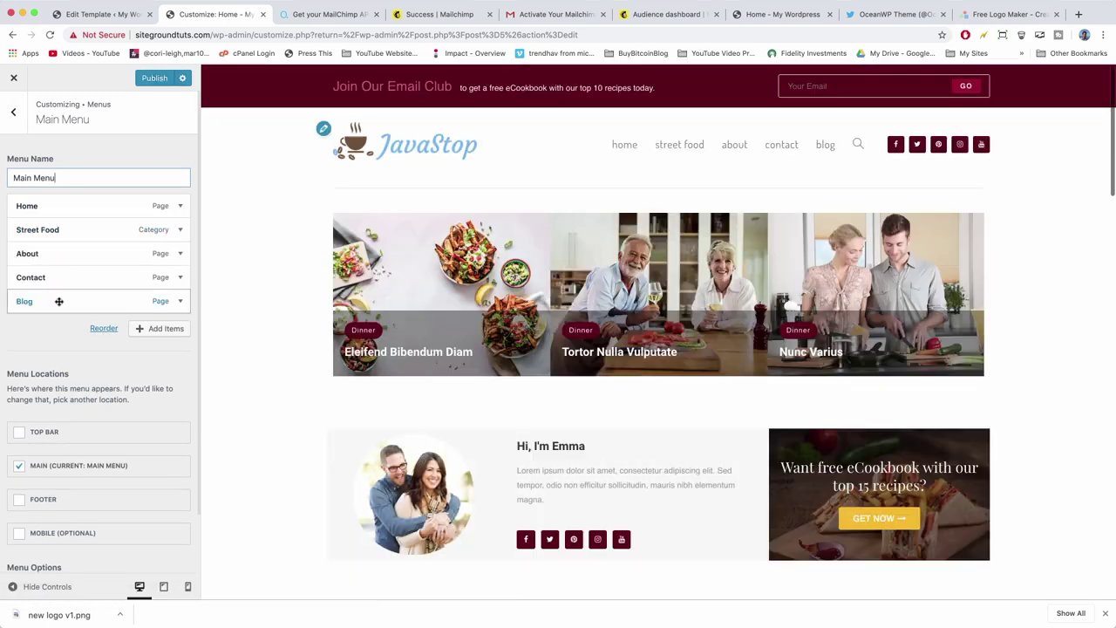
Rename Street Food's navigation label to 'Favorite Eats' and publish the menu
click(180, 229)
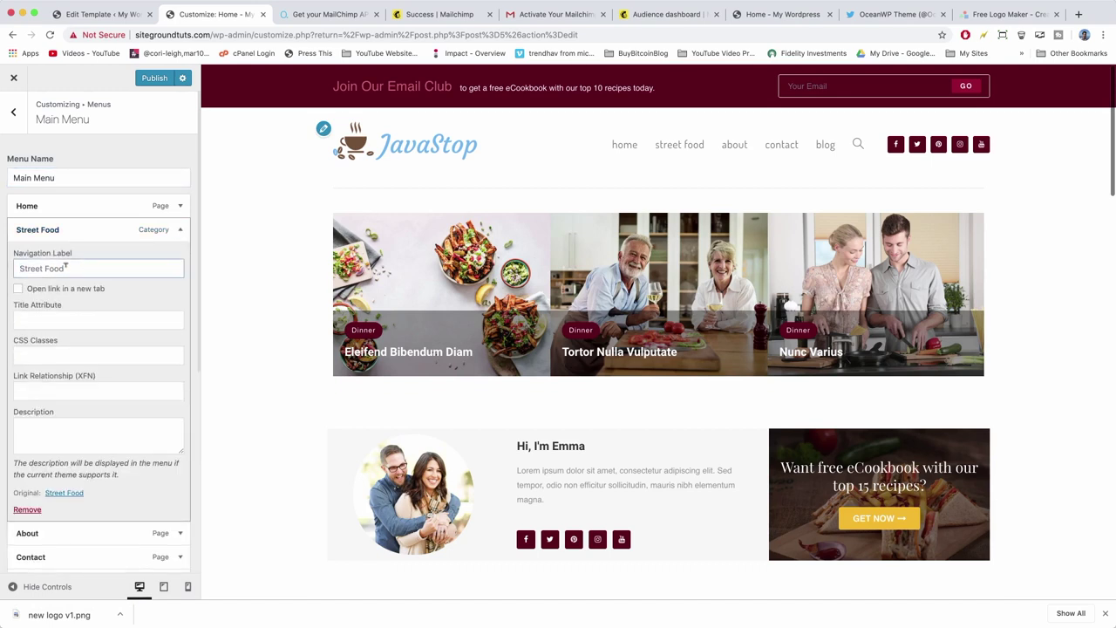
key(super+a)
text(Favorite Eats)
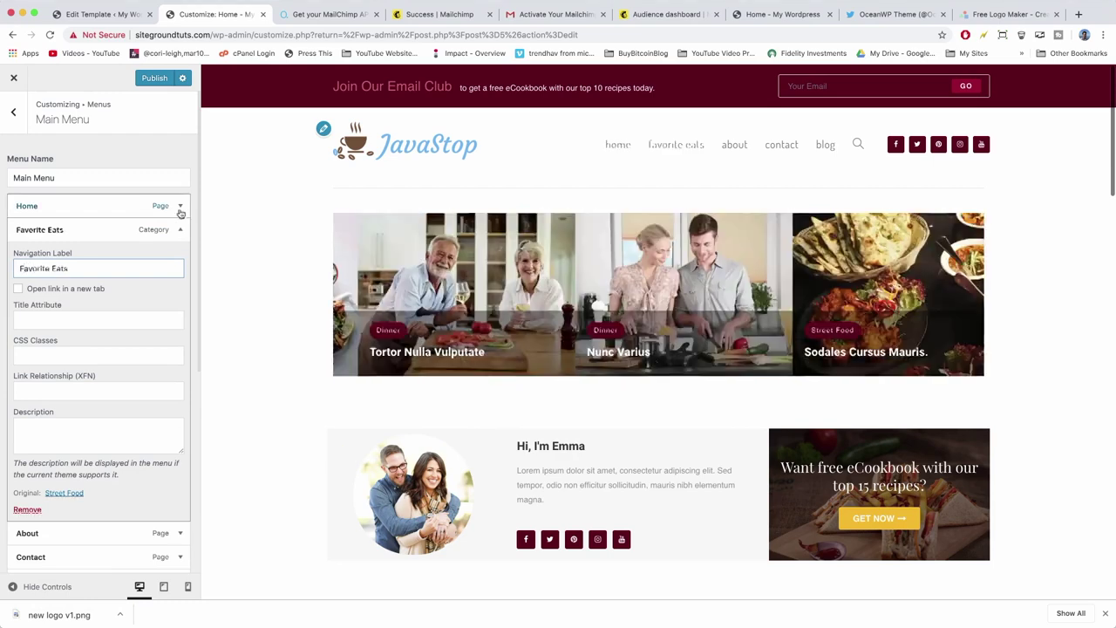
click(179, 229)
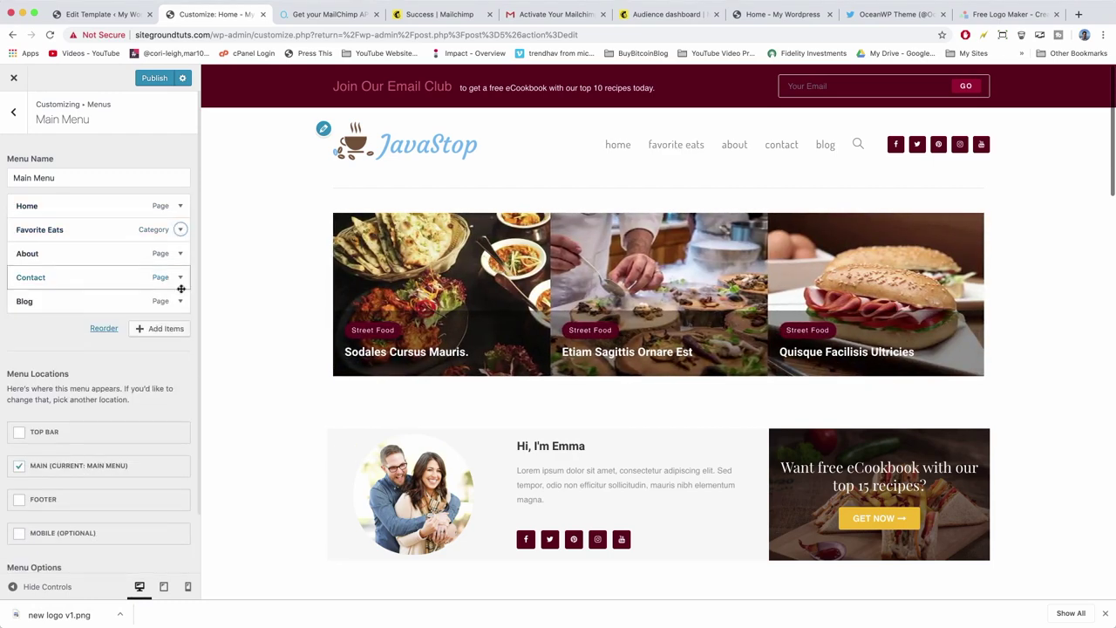
scroll(78, 349, down, 2)
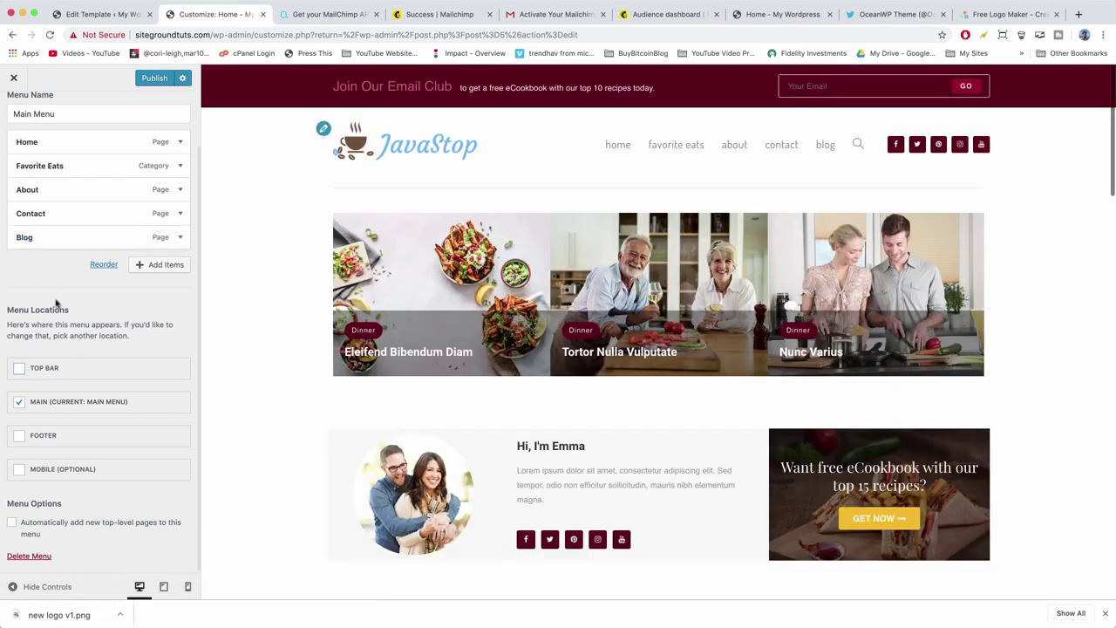
scroll(99, 505, down, 1)
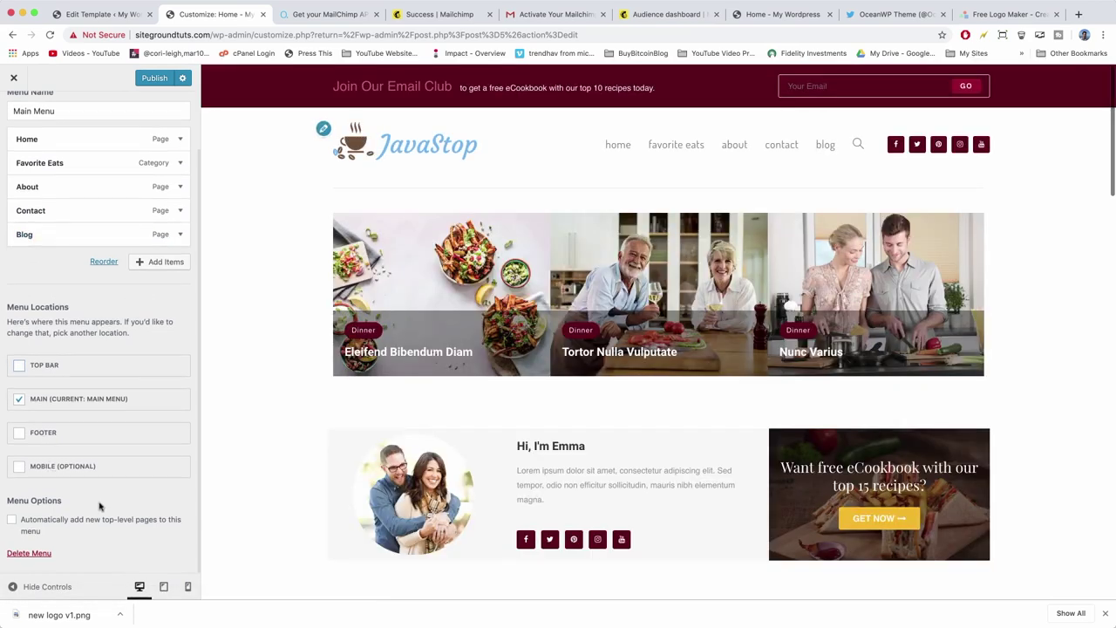
click(149, 77)
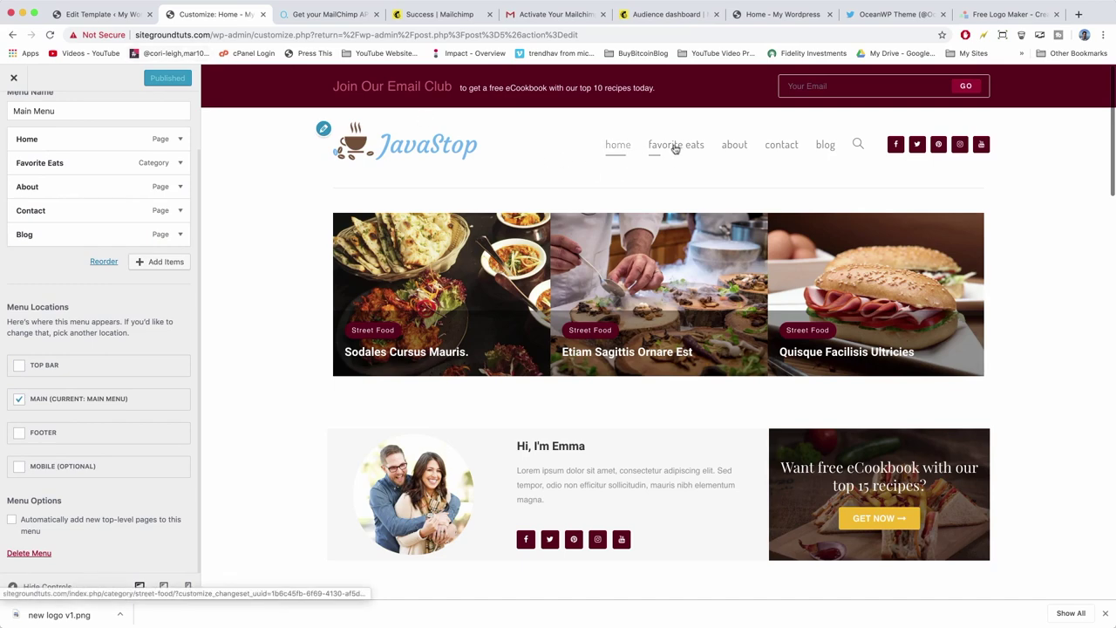
scroll(53, 175, up, 3)
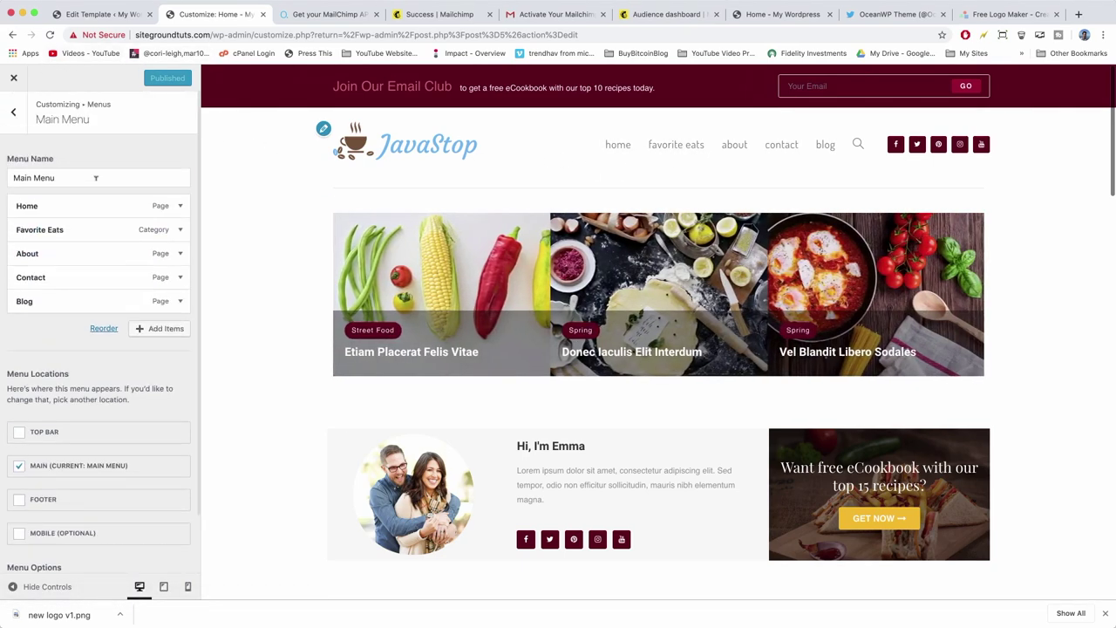
click(13, 115)
Set the main menu's font family to Dosis in Typography settings, after previewing Dorsa
click(13, 116)
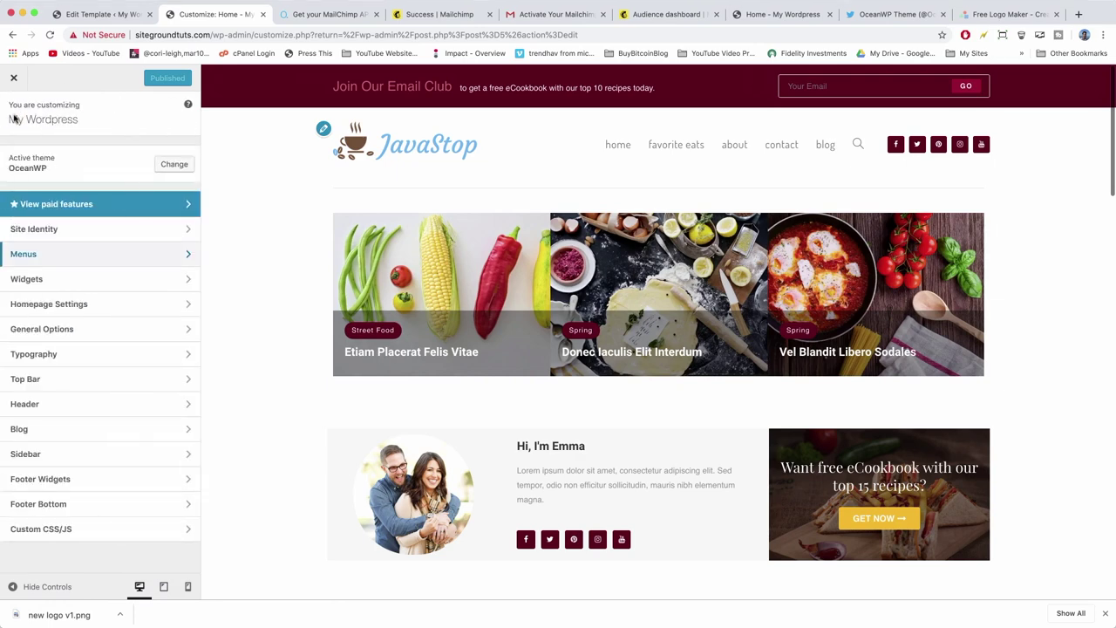
click(57, 354)
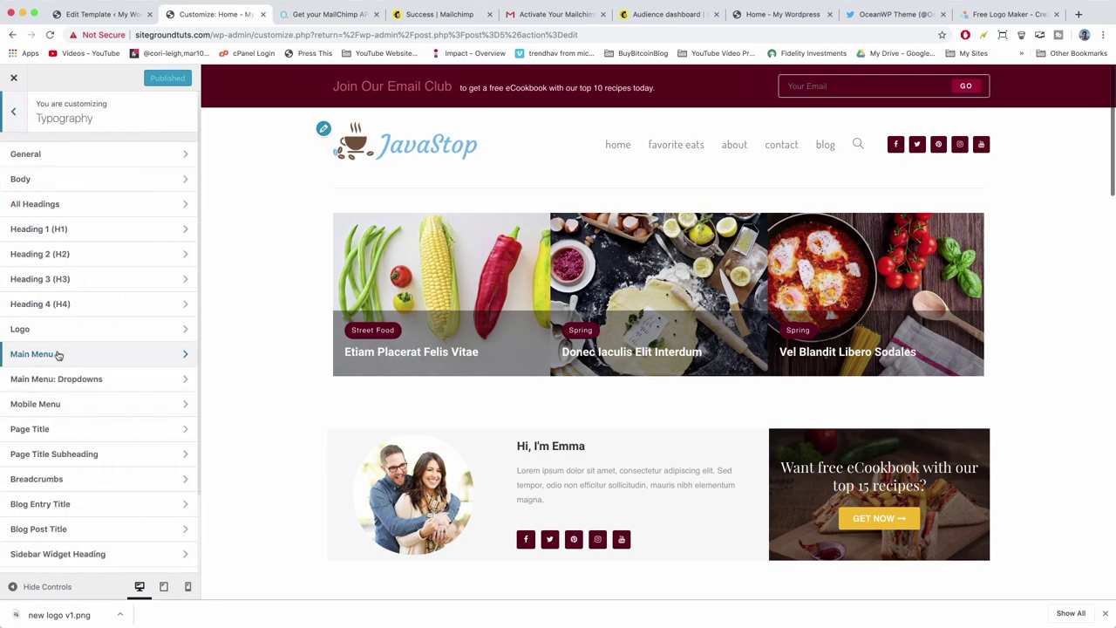
scroll(76, 260, down, 3)
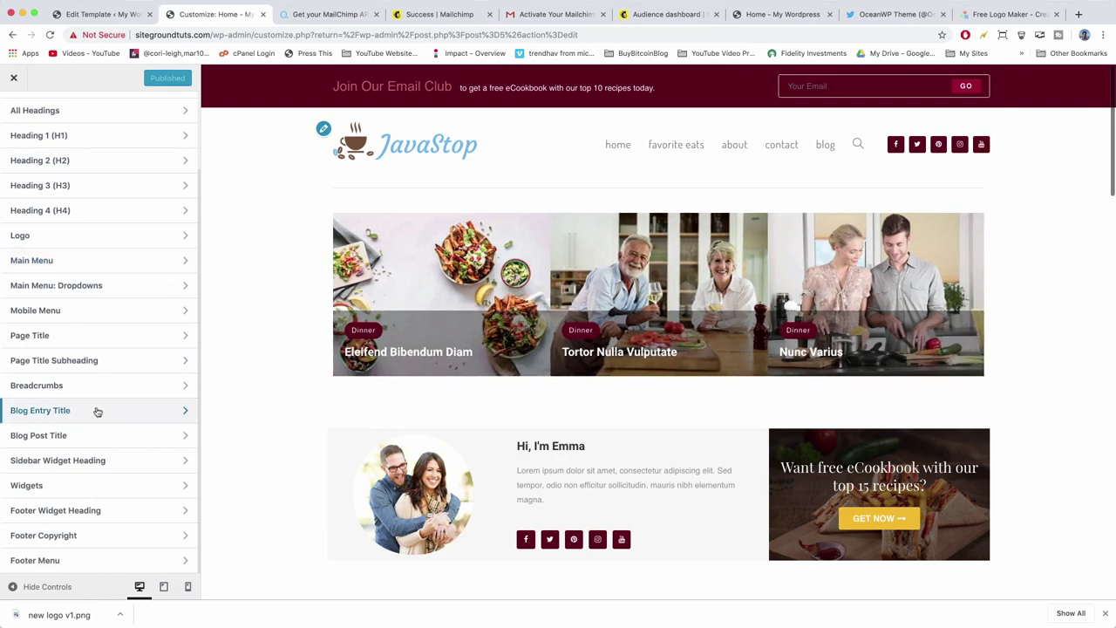
scroll(87, 392, up, 2)
click(102, 326)
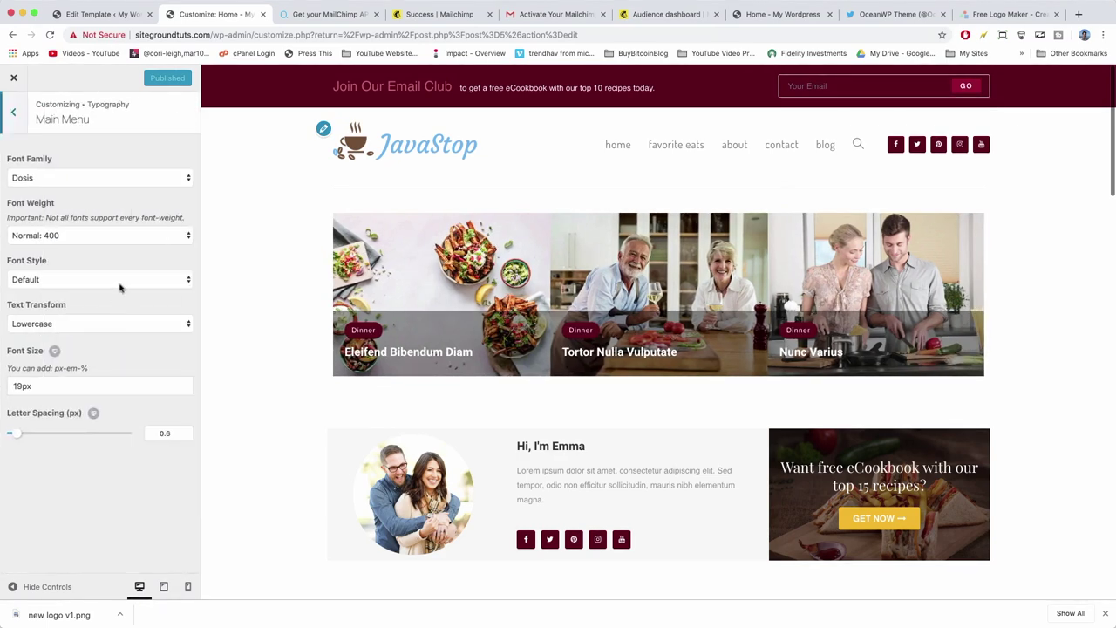
click(141, 177)
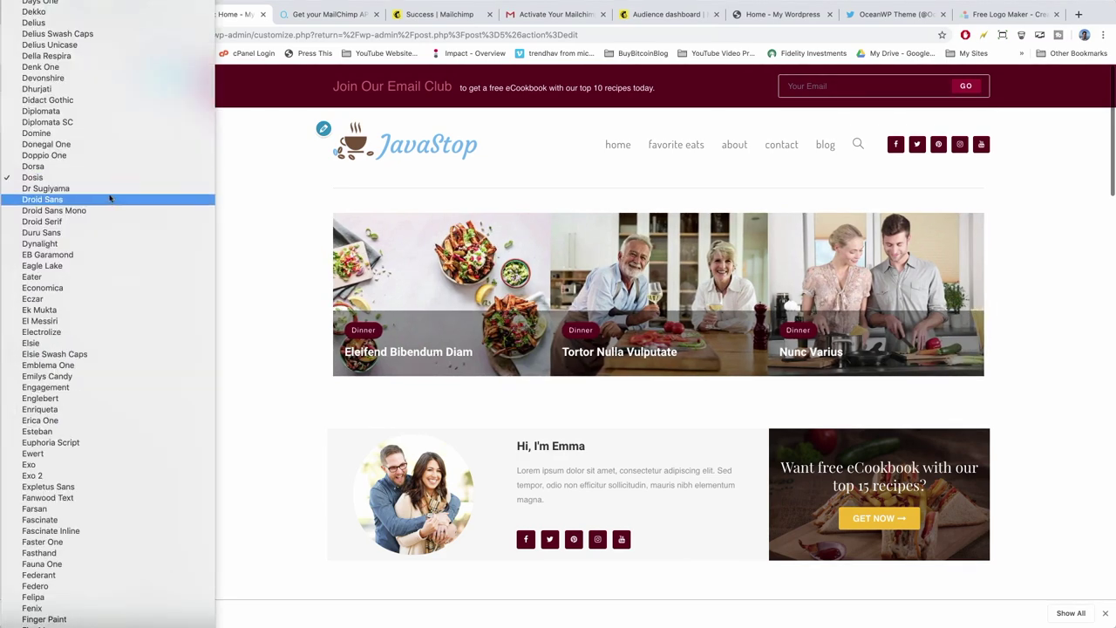
click(46, 165)
click(66, 183)
click(65, 191)
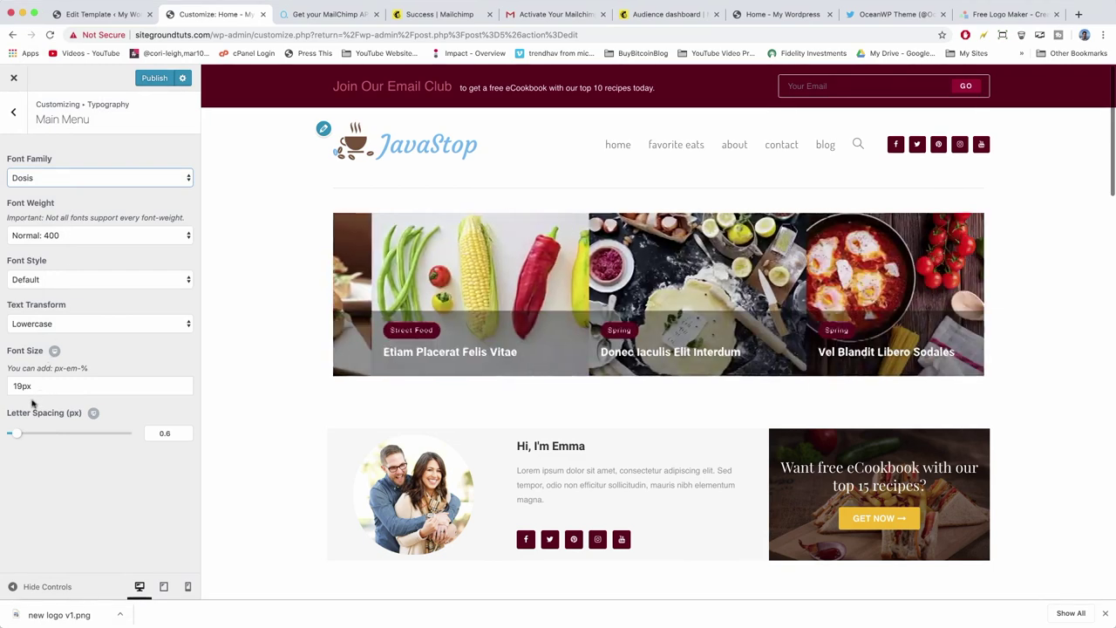
Set the main menu font size to 24px
double_click(22, 385)
text(24)
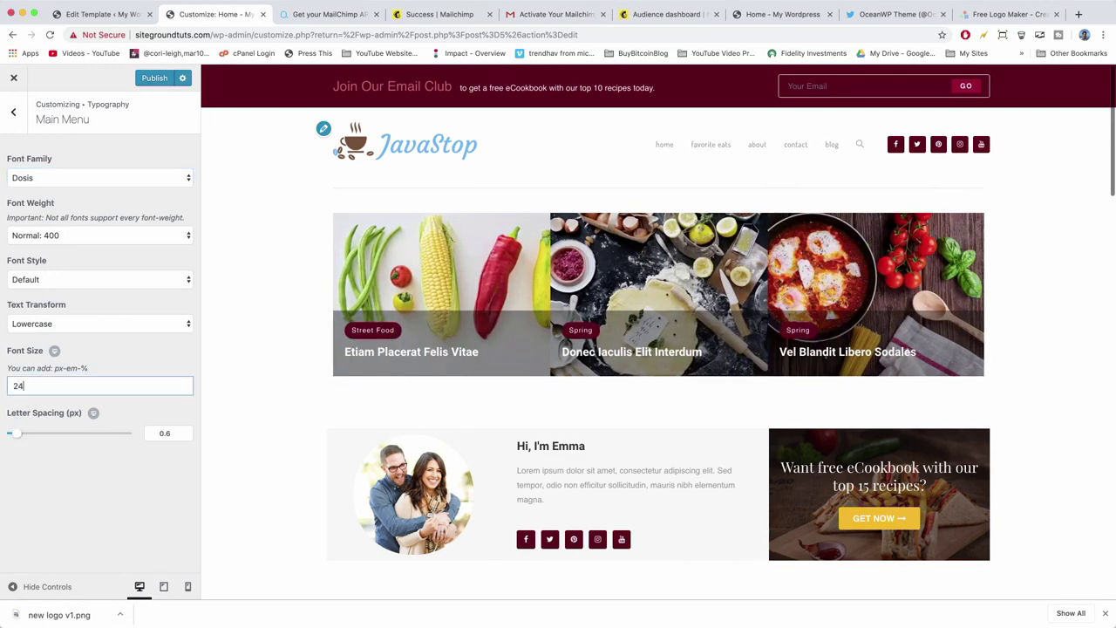
text(px)
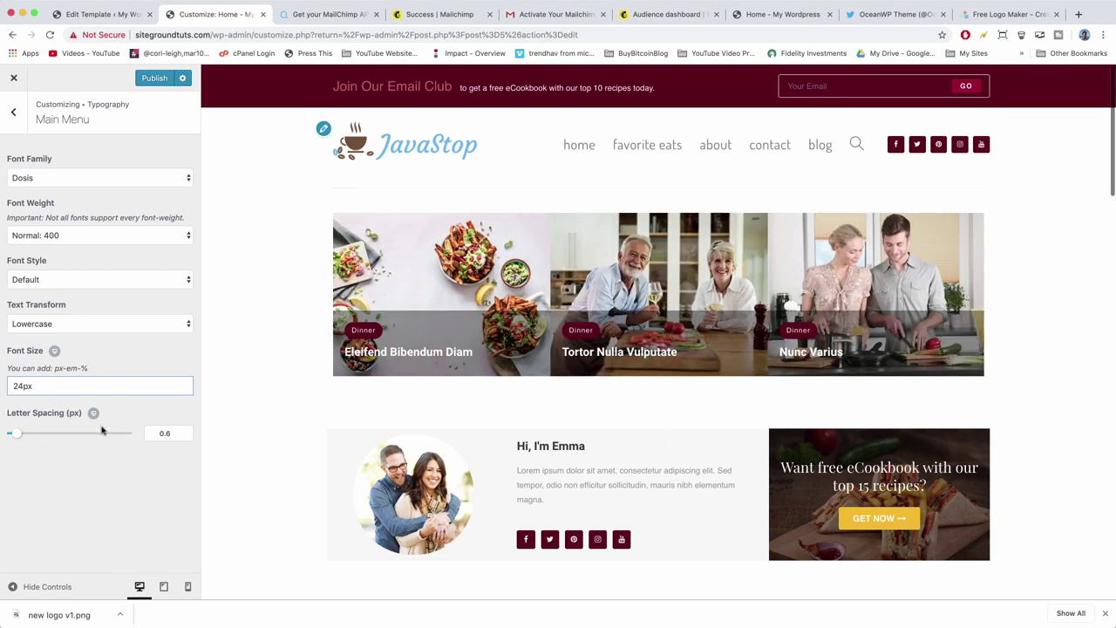
click(21, 125)
click(20, 122)
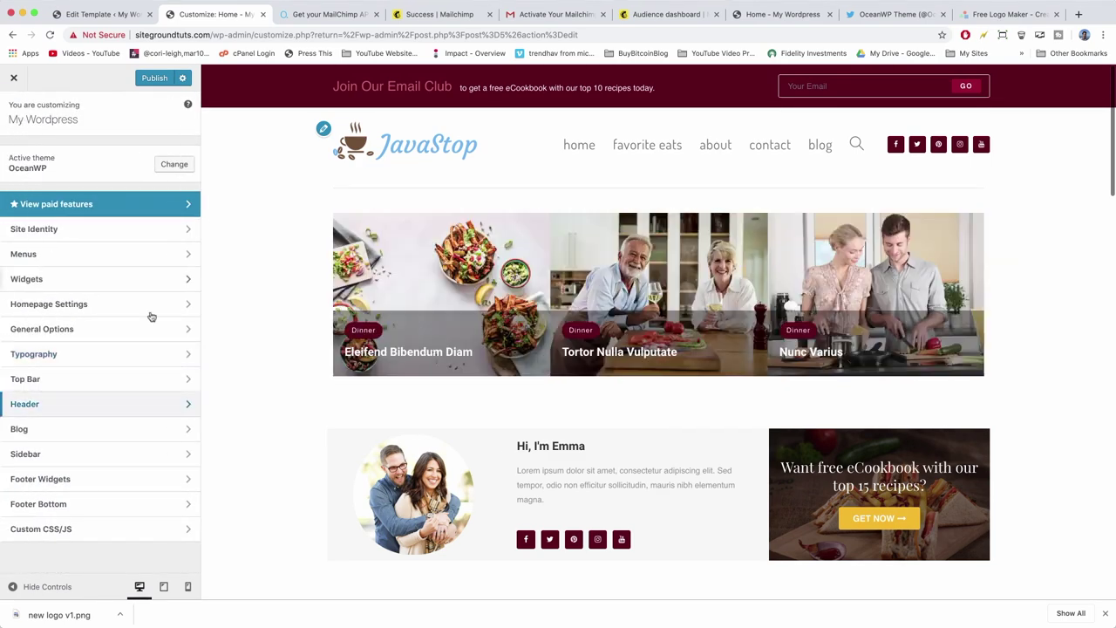
Try centre and left positions for the header menu, leaving it right-aligned
click(134, 413)
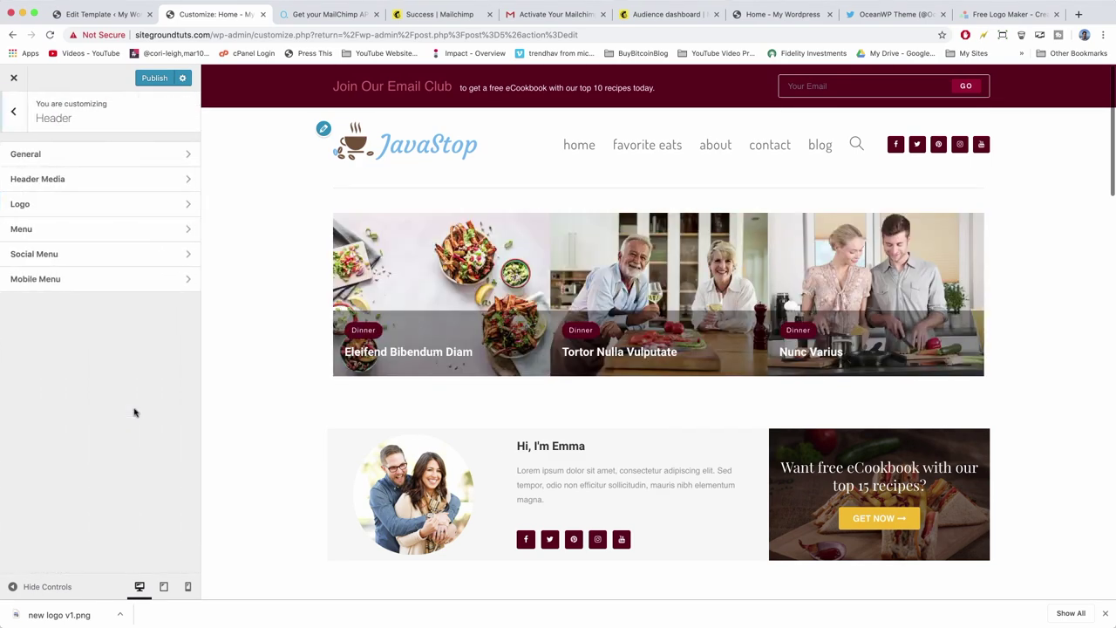
click(148, 229)
scroll(127, 255, down, 2)
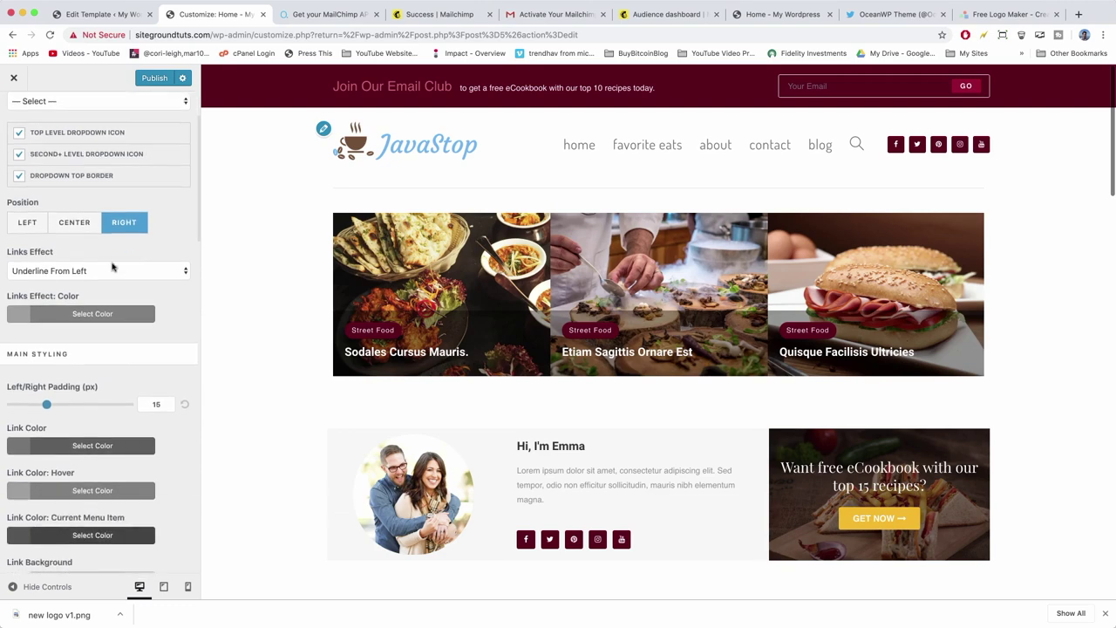
scroll(77, 331, up, 3)
click(75, 329)
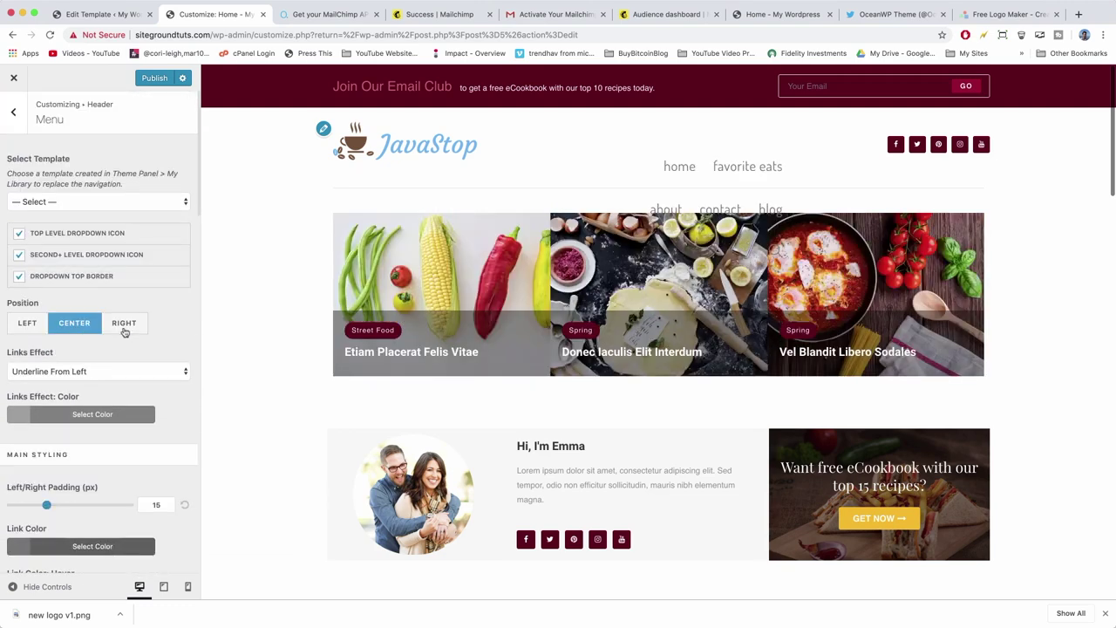
click(25, 331)
click(123, 324)
Try blue and purple menu link colours, then restore the original grey #757575
scroll(122, 323, down, 5)
scroll(93, 296, down, 1)
click(22, 239)
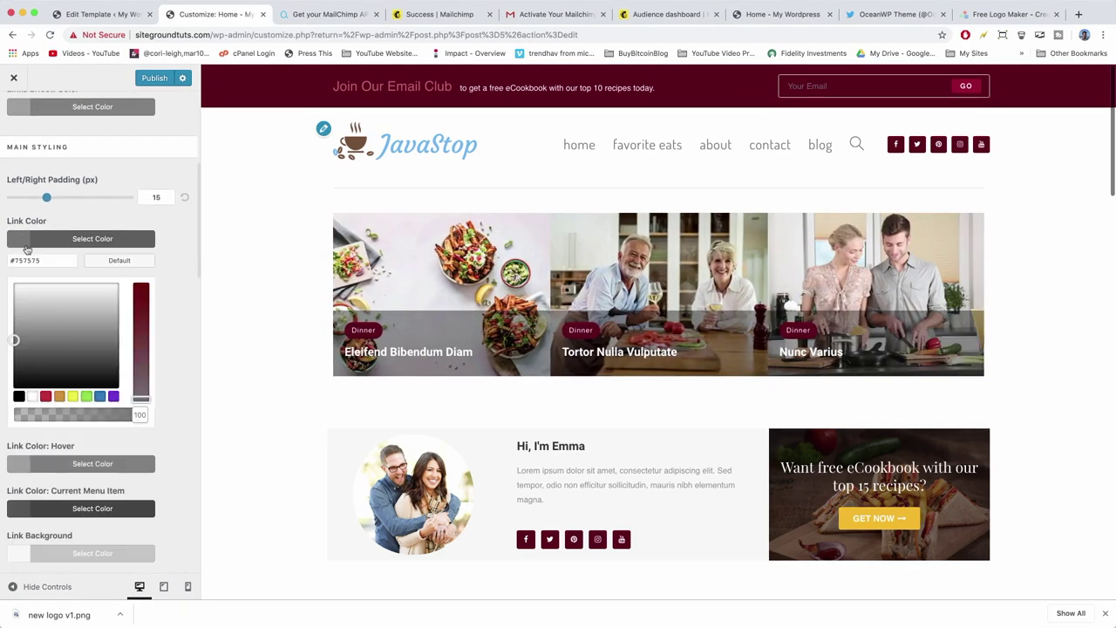
click(22, 261)
right_click(27, 260)
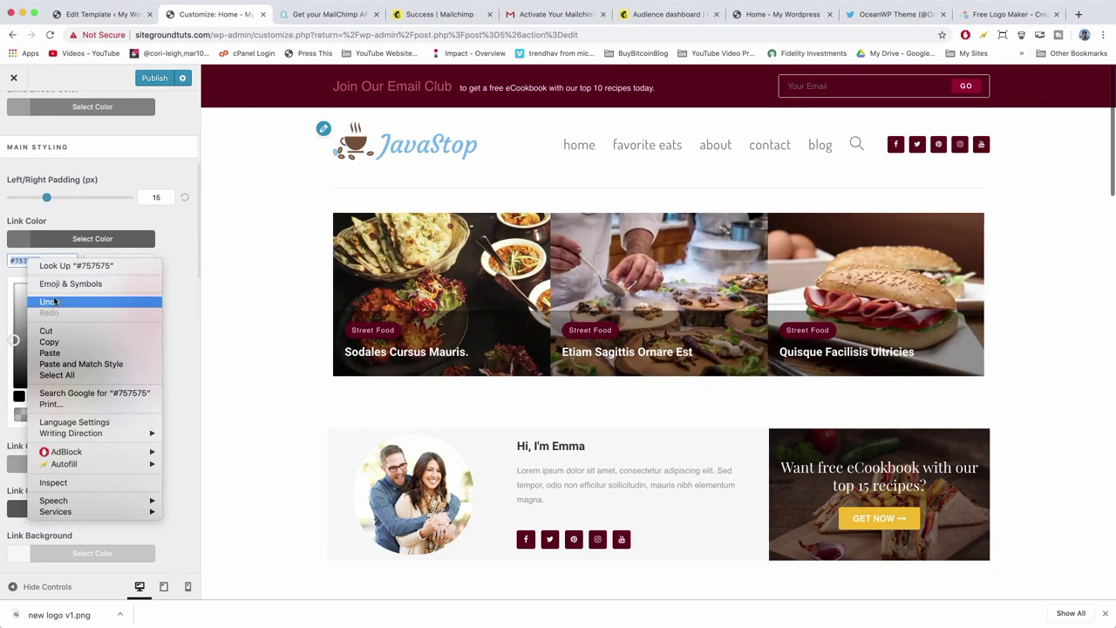
click(58, 342)
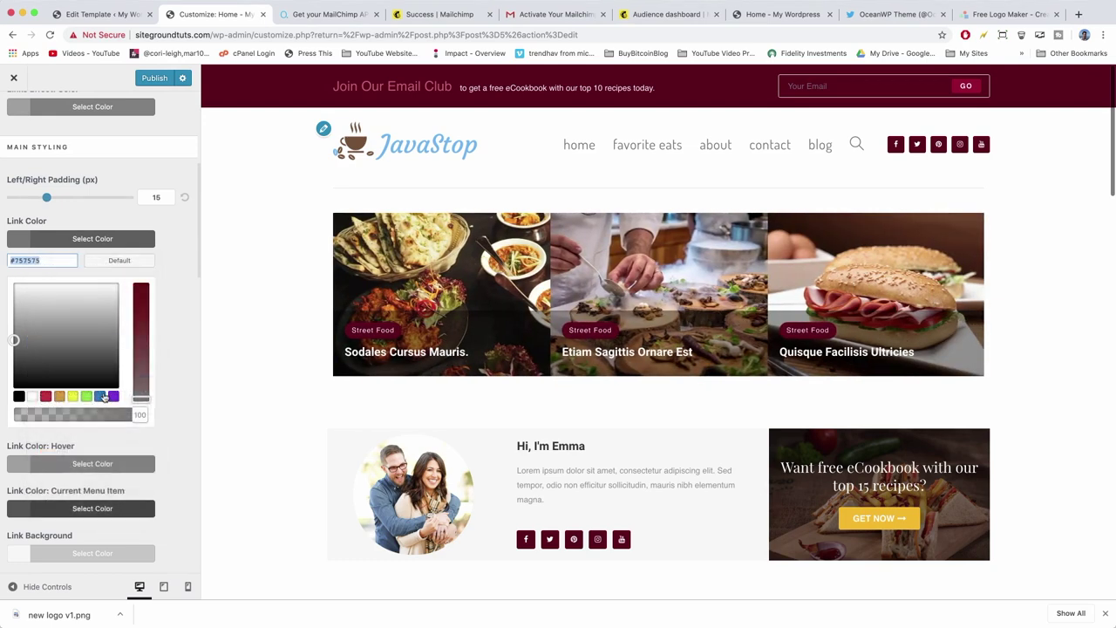
click(102, 396)
click(115, 396)
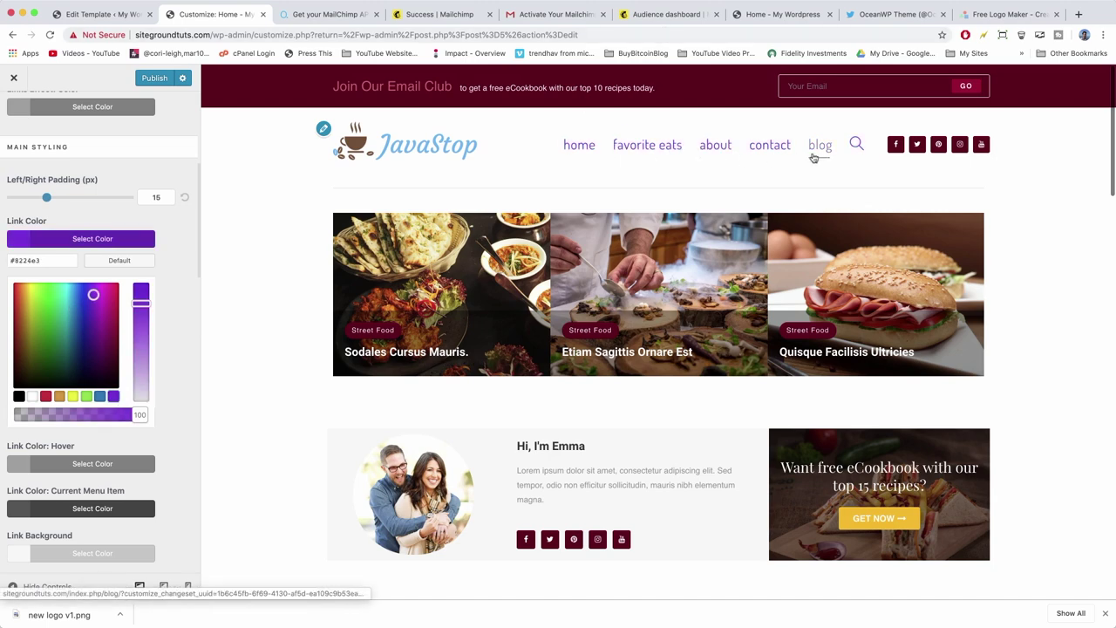
click(40, 260)
key(ctrl+a)
key(ctrl+v)
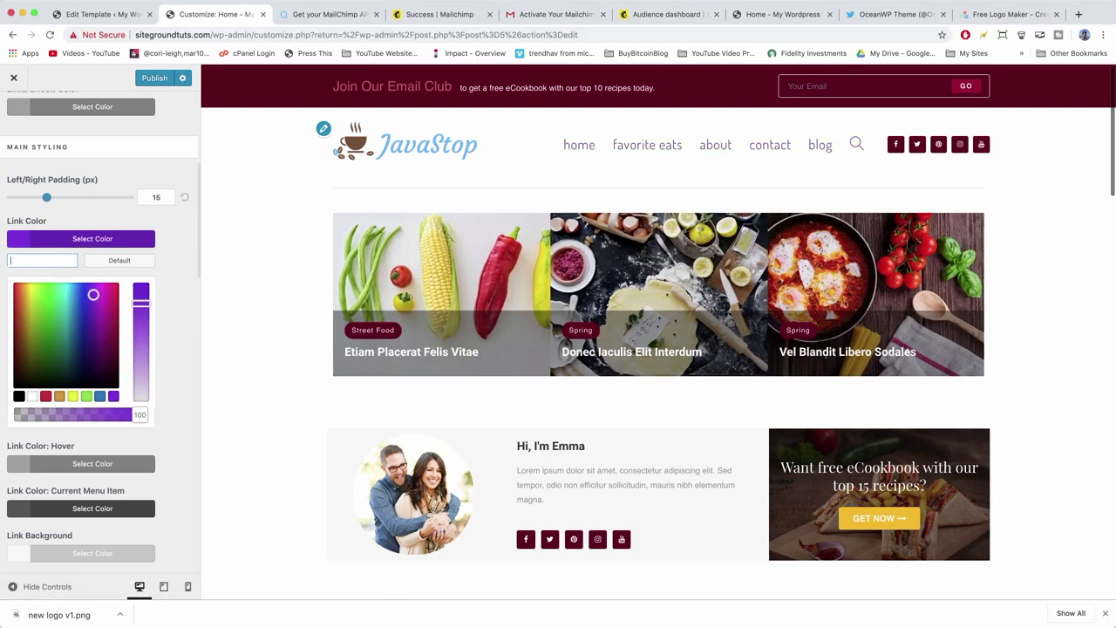
Publish the header customization changes
scroll(72, 218, up, 5)
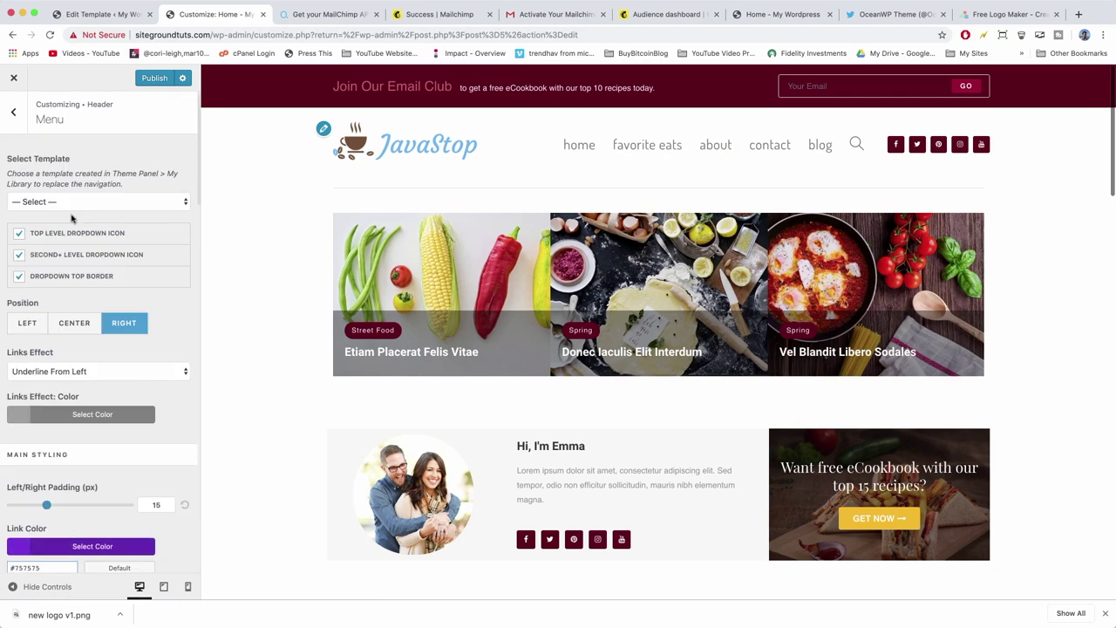
click(13, 112)
click(155, 77)
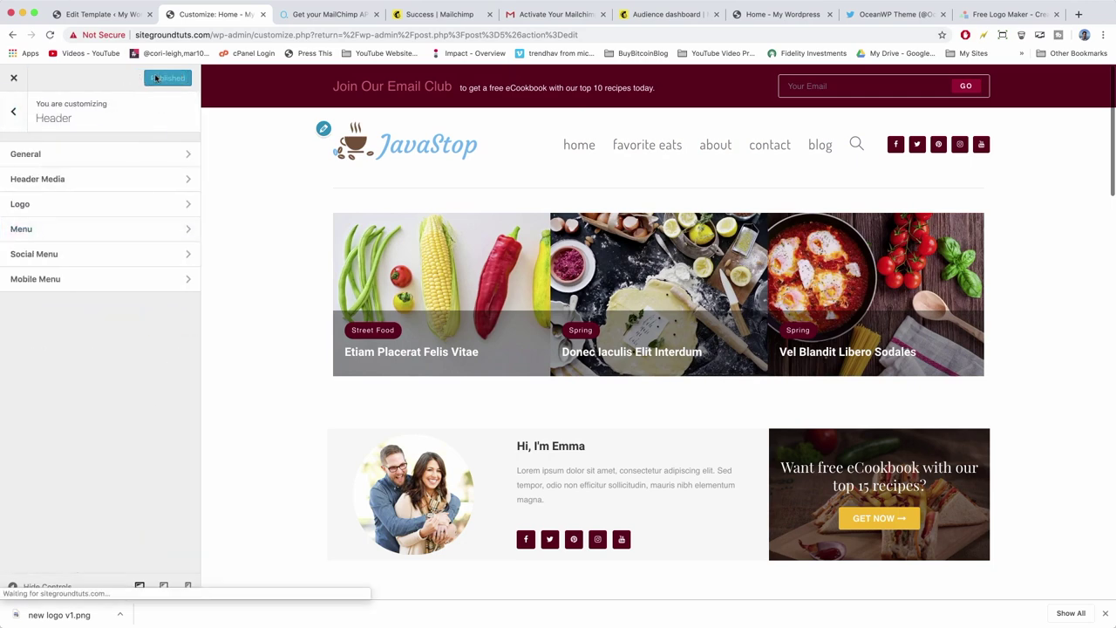
click(13, 112)
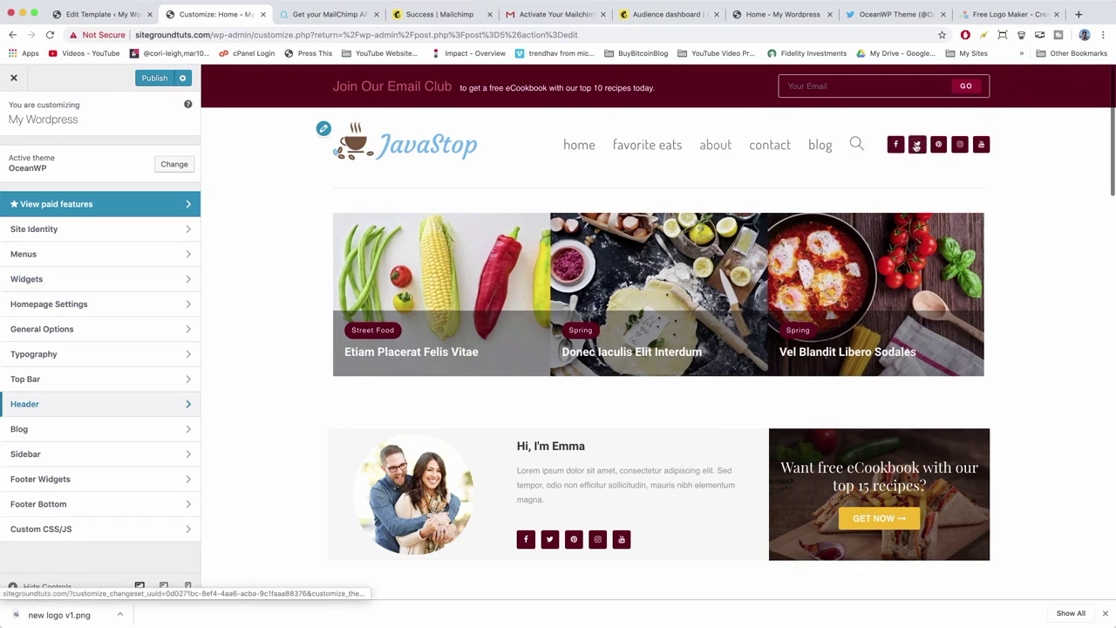
Publish, close the Customizer, and open the Site Header template in Elementor from the live site
click(158, 80)
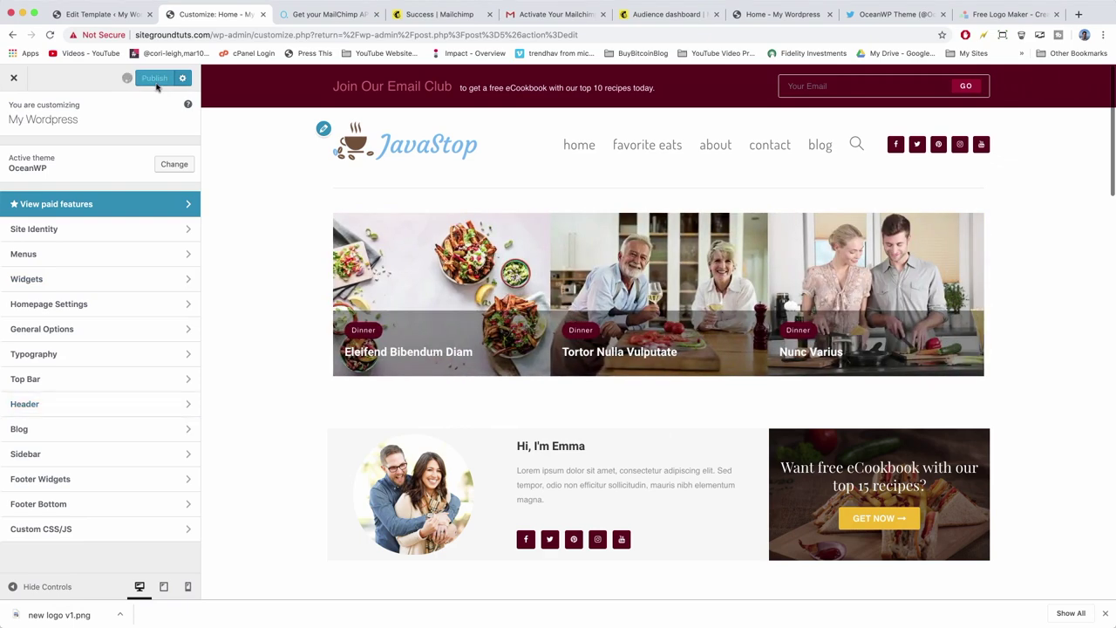
click(12, 84)
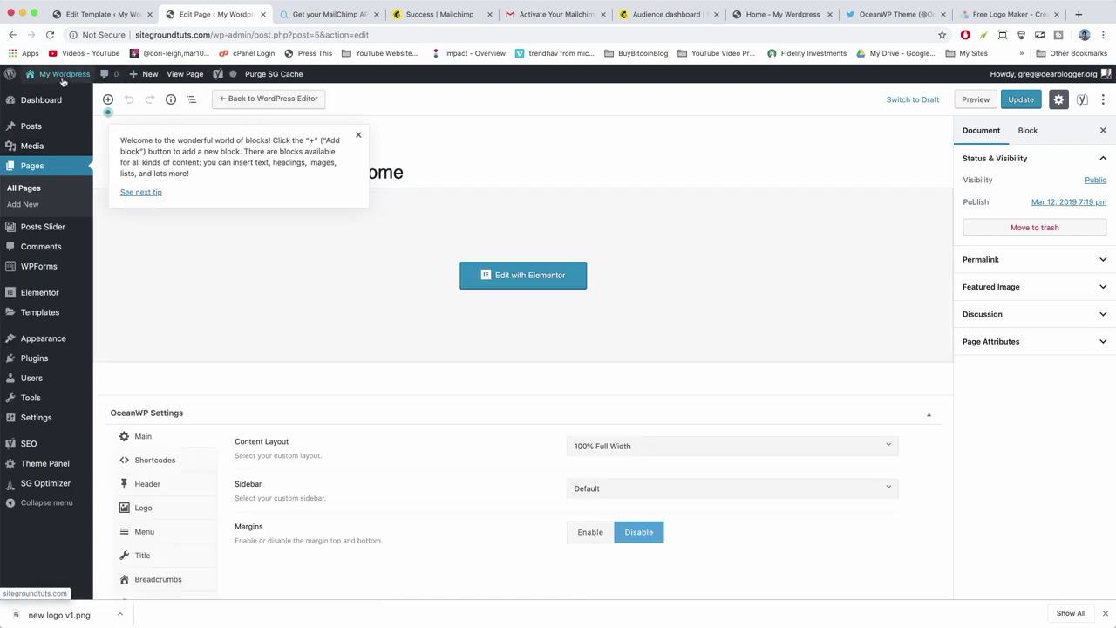
click(62, 81)
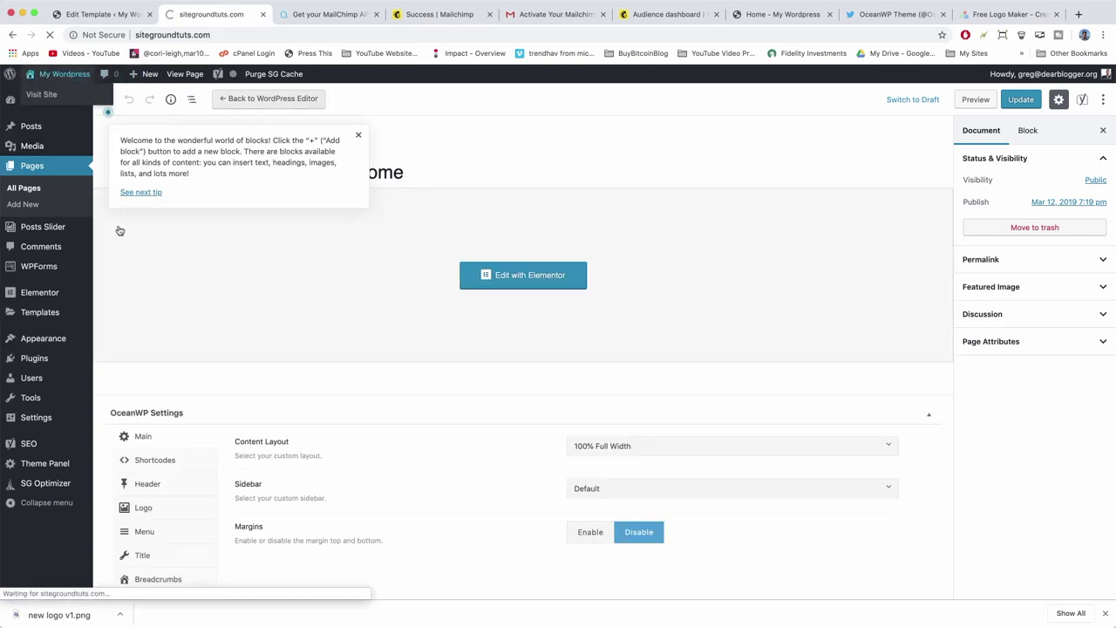
mouse_move(373, 74)
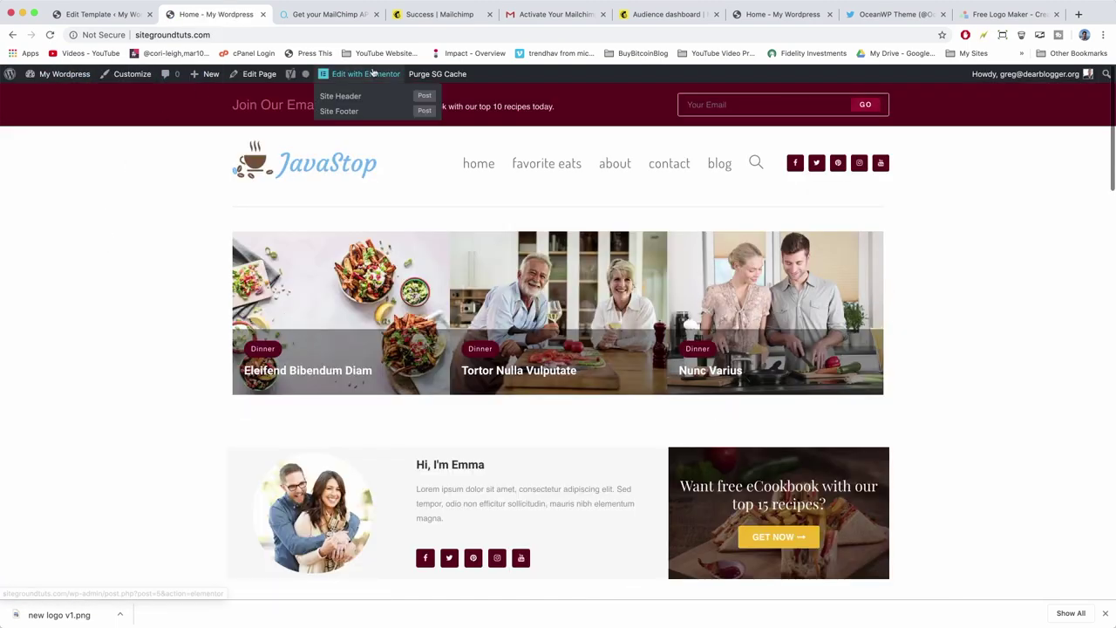
click(367, 96)
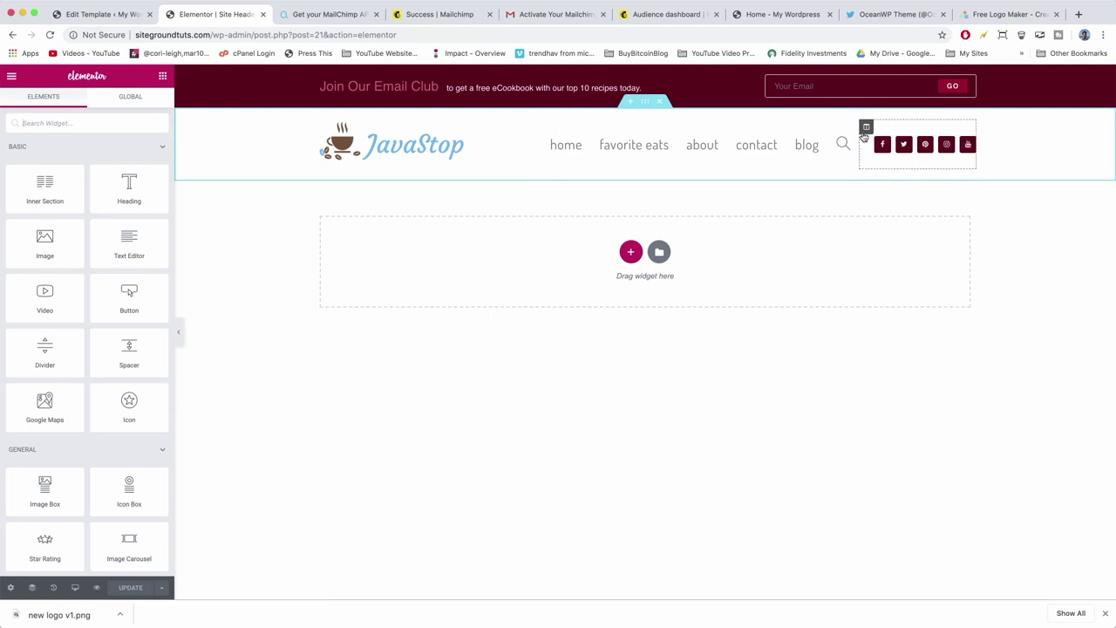
Enter 'https:/blogger' as the header's Facebook social icon link in the Social Icons widget
click(866, 128)
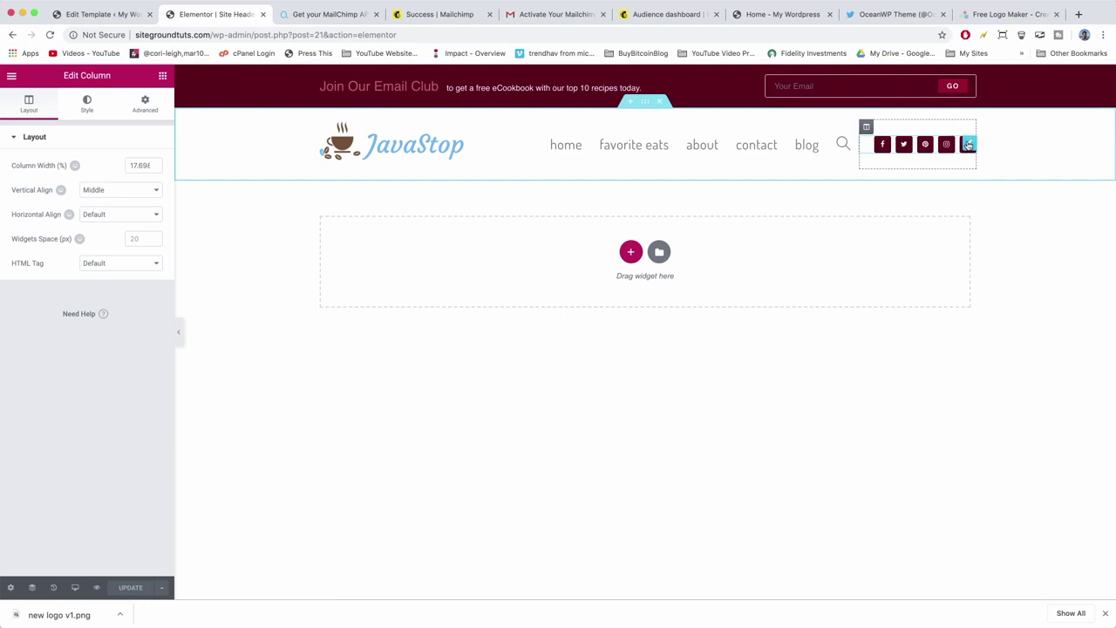
click(968, 145)
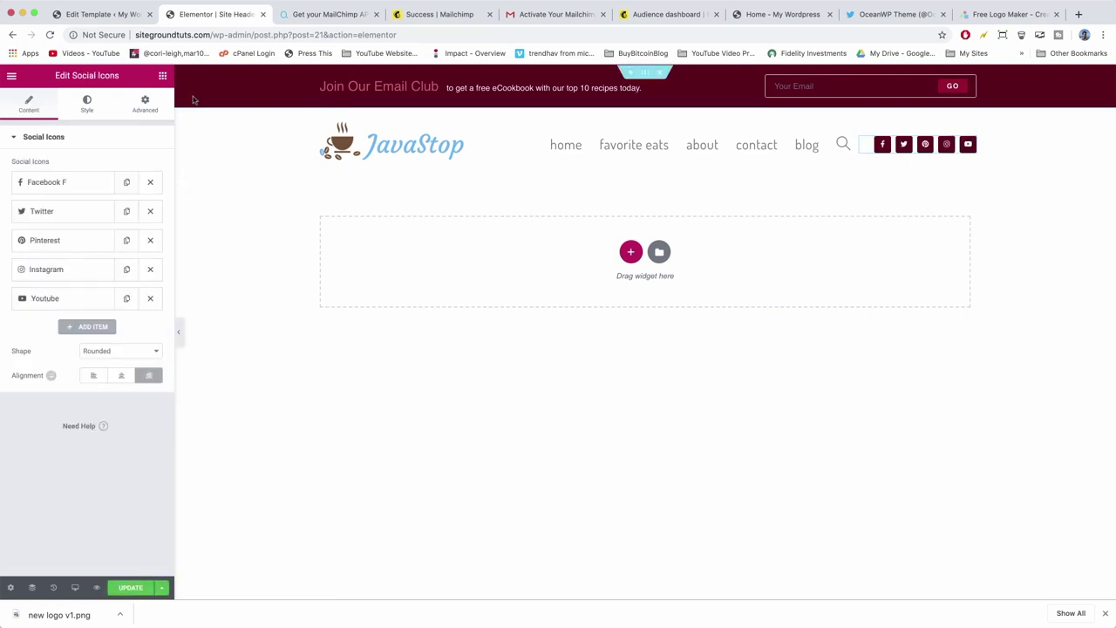
click(53, 182)
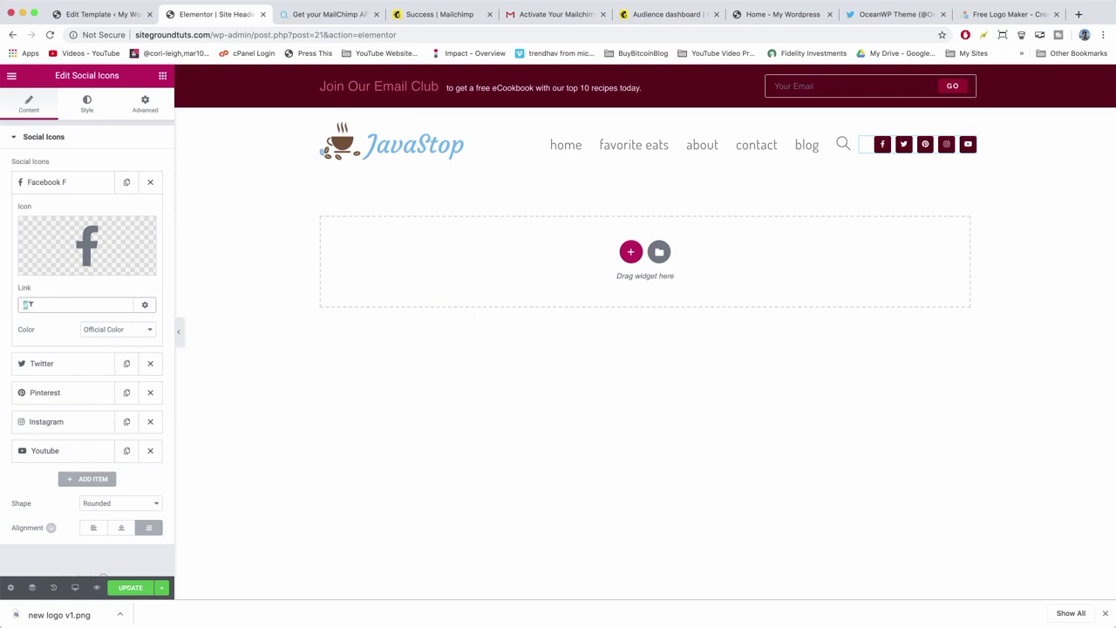
text(https://www.facebook)
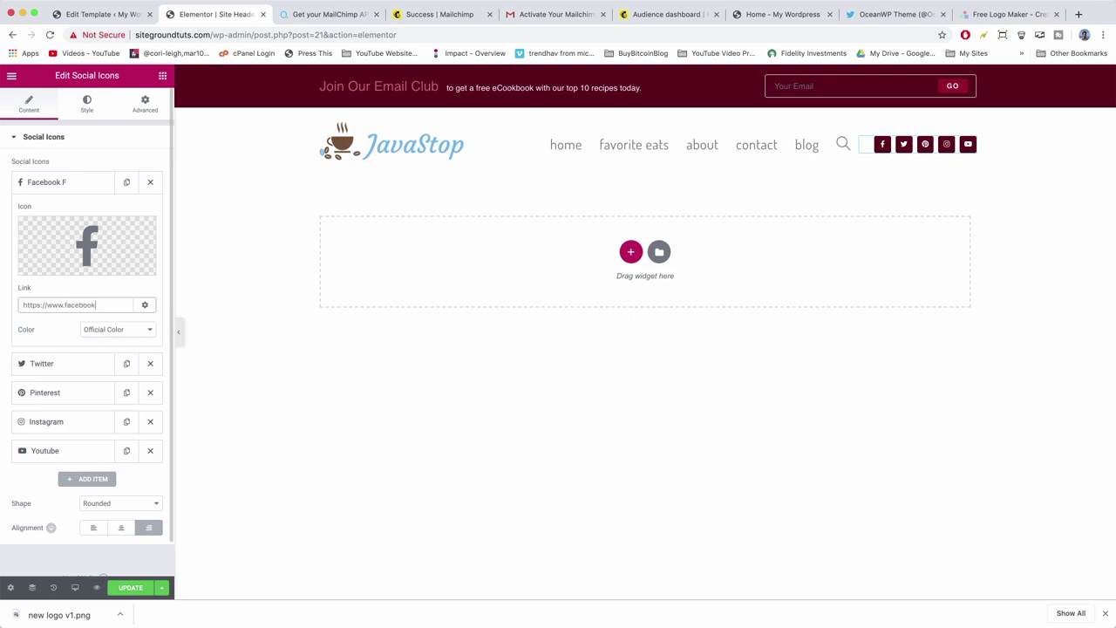
text(blogger)
click(145, 306)
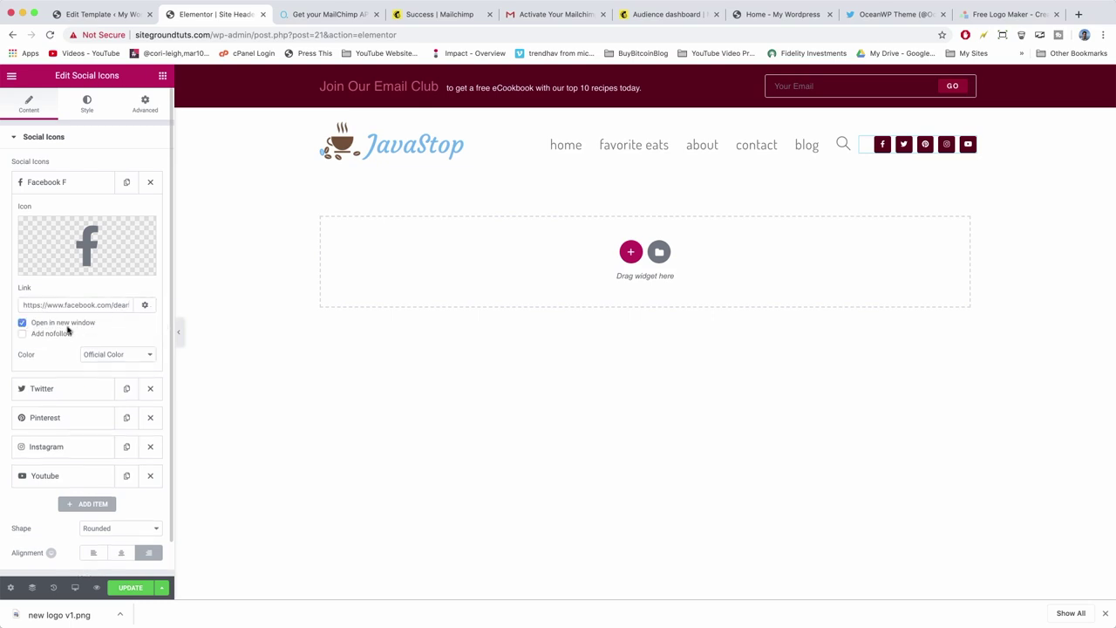
click(146, 307)
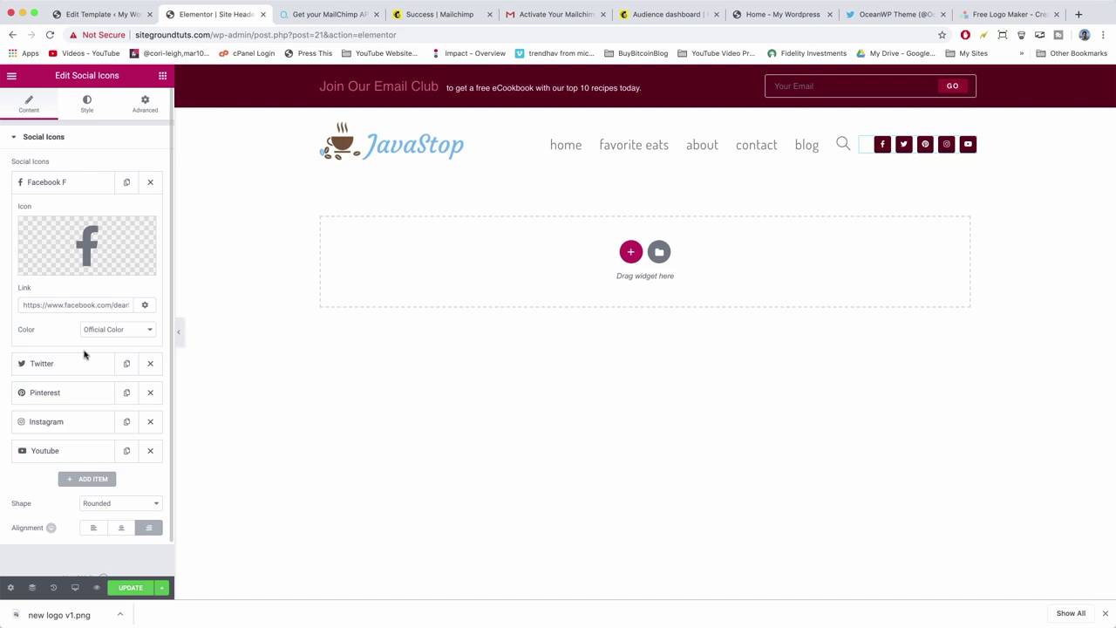
click(84, 357)
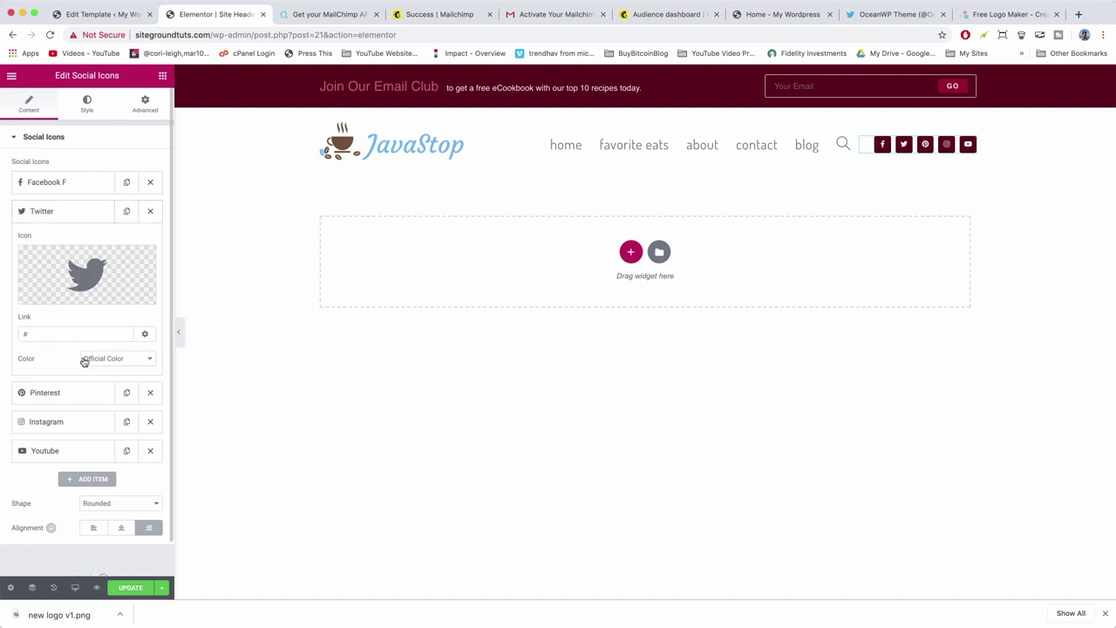
Copy the web address of your own Twitter profile page
click(907, 14)
scroll(719, 253, up, 5)
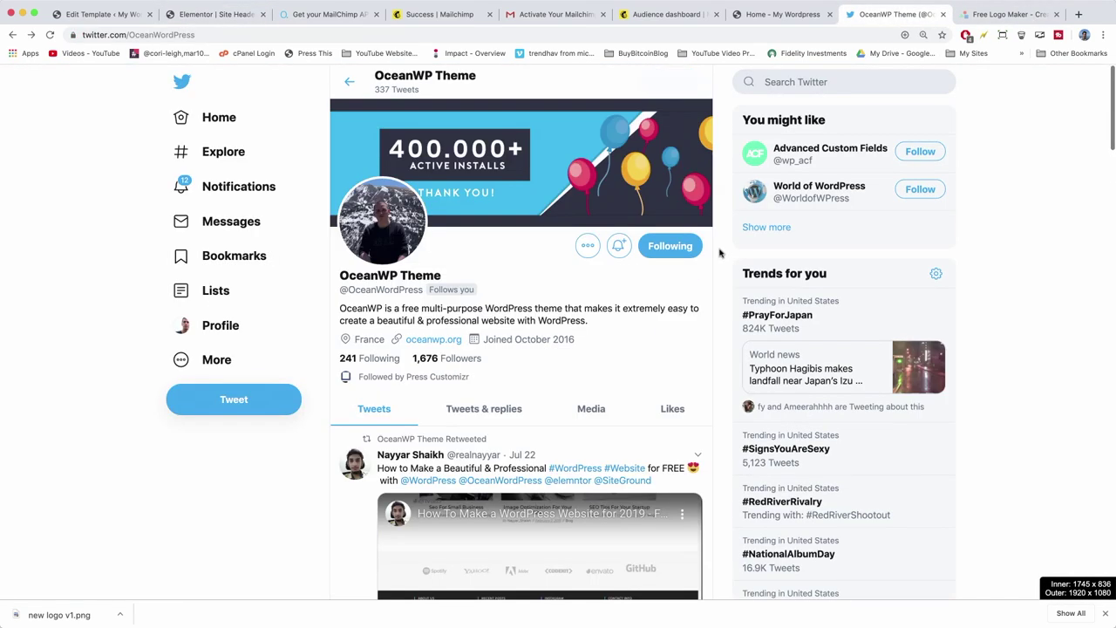
click(185, 84)
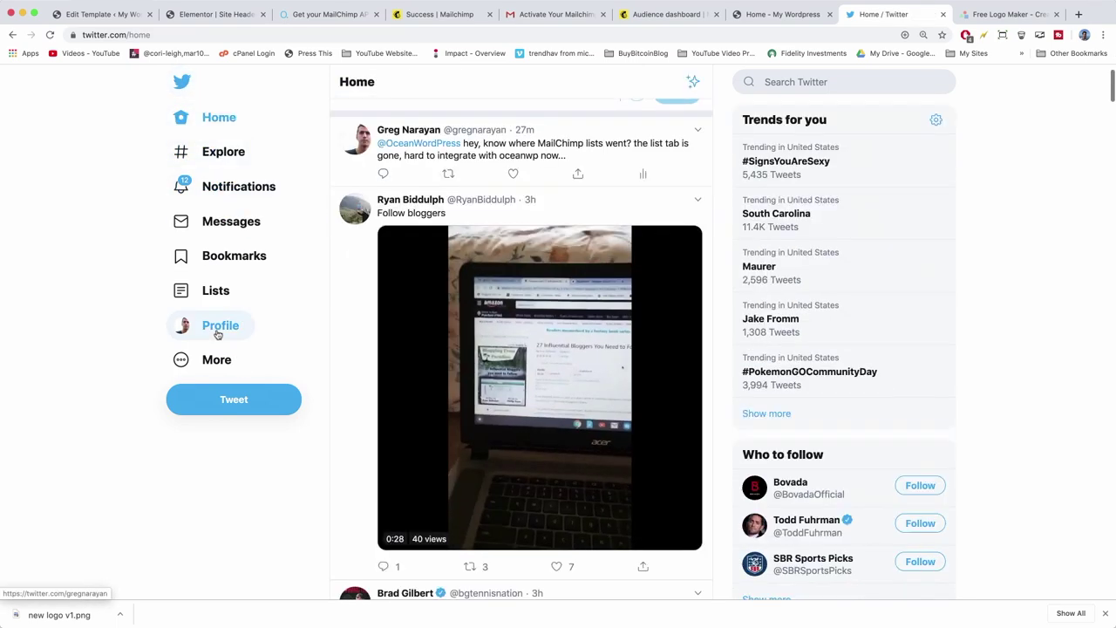
click(218, 330)
click(96, 35)
right_click(110, 33)
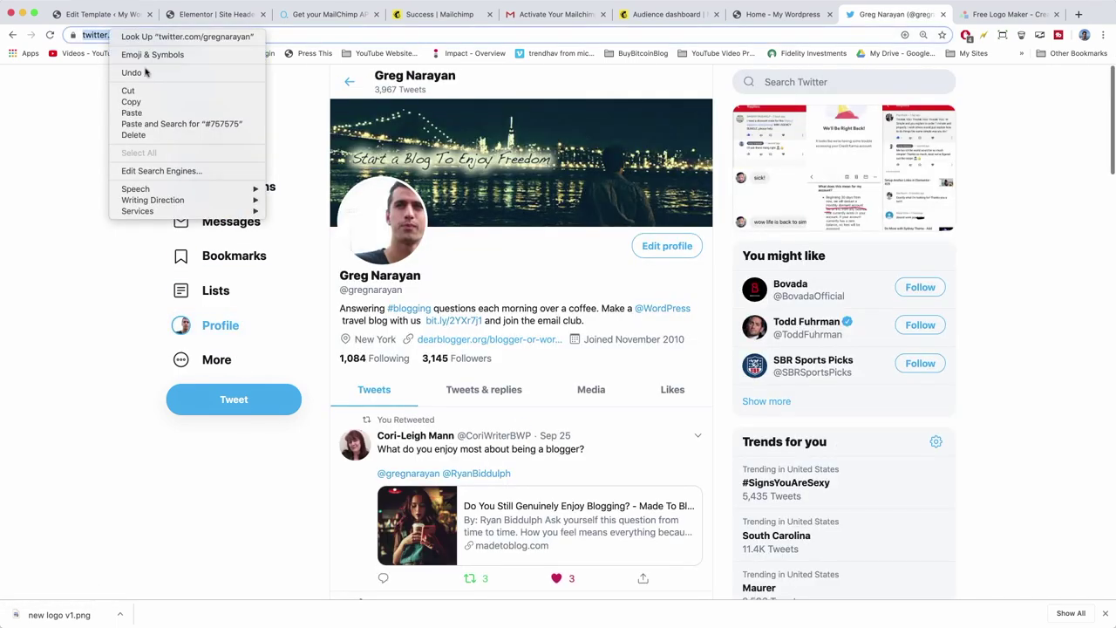
click(153, 103)
click(133, 35)
right_click(132, 34)
click(153, 103)
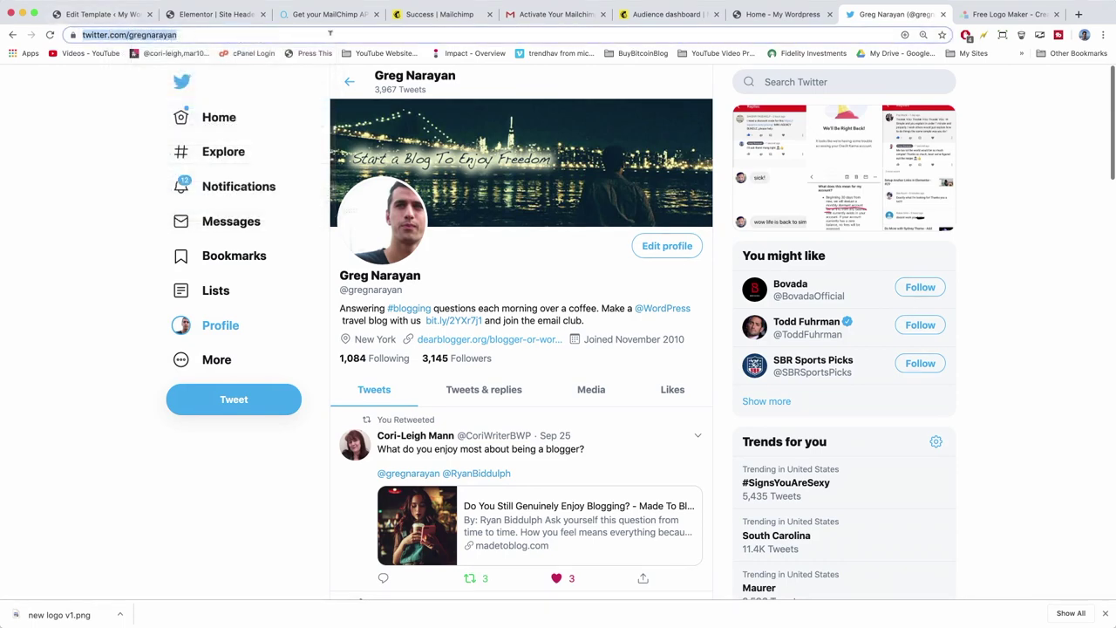
Back in Elementor, clear the Twitter icon's link field ready for pasting
click(210, 14)
click(69, 334)
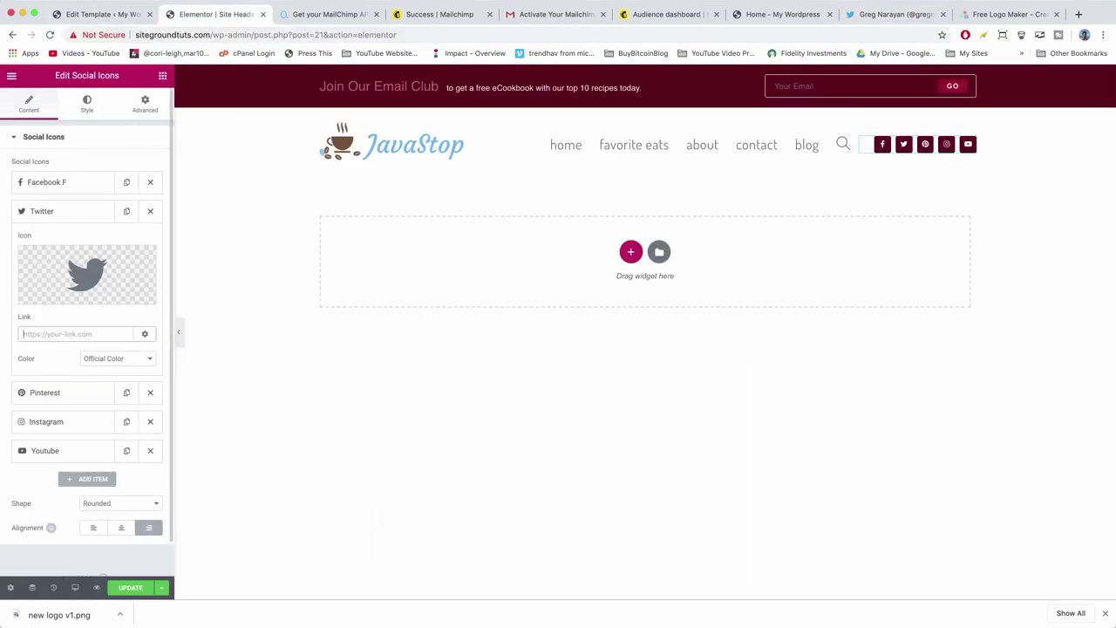
right_click(36, 334)
Paste the Twitter profile link into the Twitter icon and remove the Pinterest icon
click(63, 410)
click(150, 393)
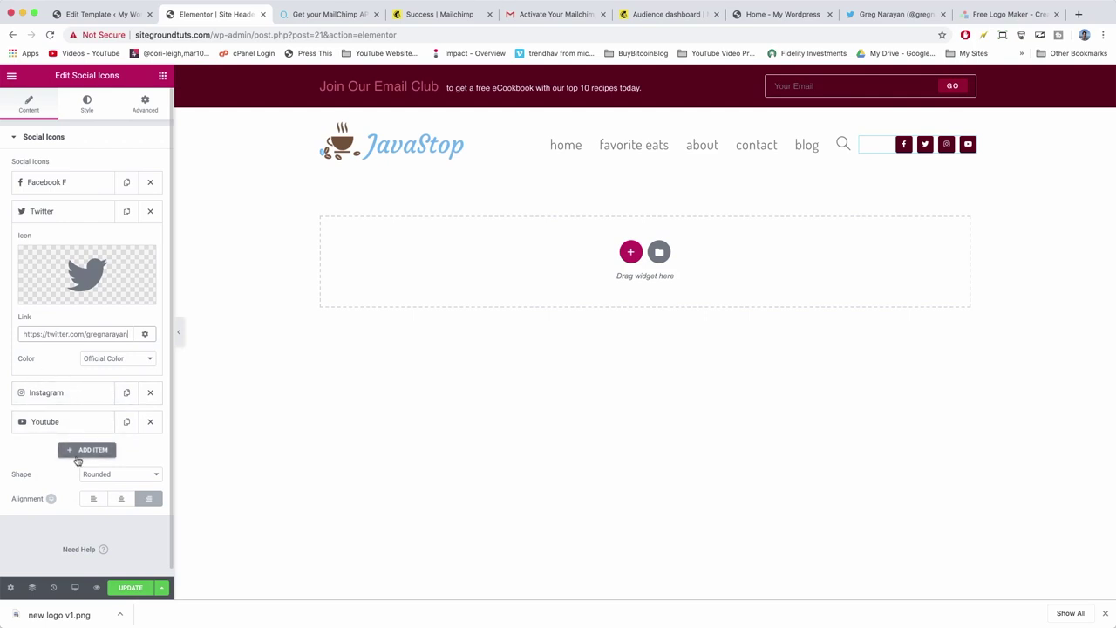
click(70, 421)
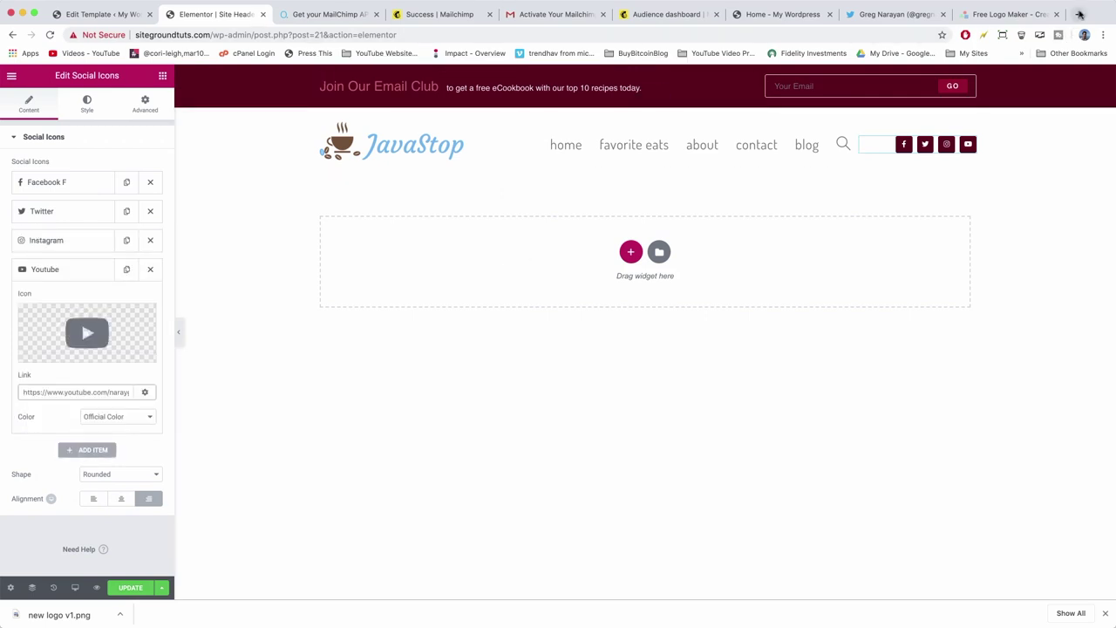
Open the DearBlogger website in a new browser tab
click(1079, 14)
text(dear)
key(Return)
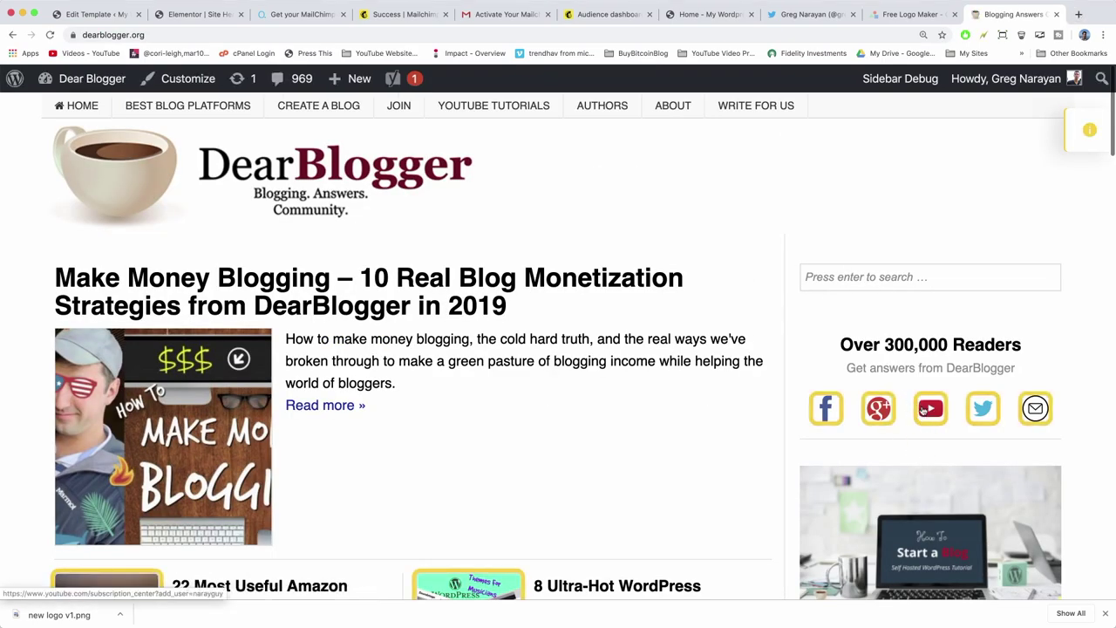
Copy the sidebar YouTube icon's link, paste it in the address bar to check, then close the tab
right_click(923, 409)
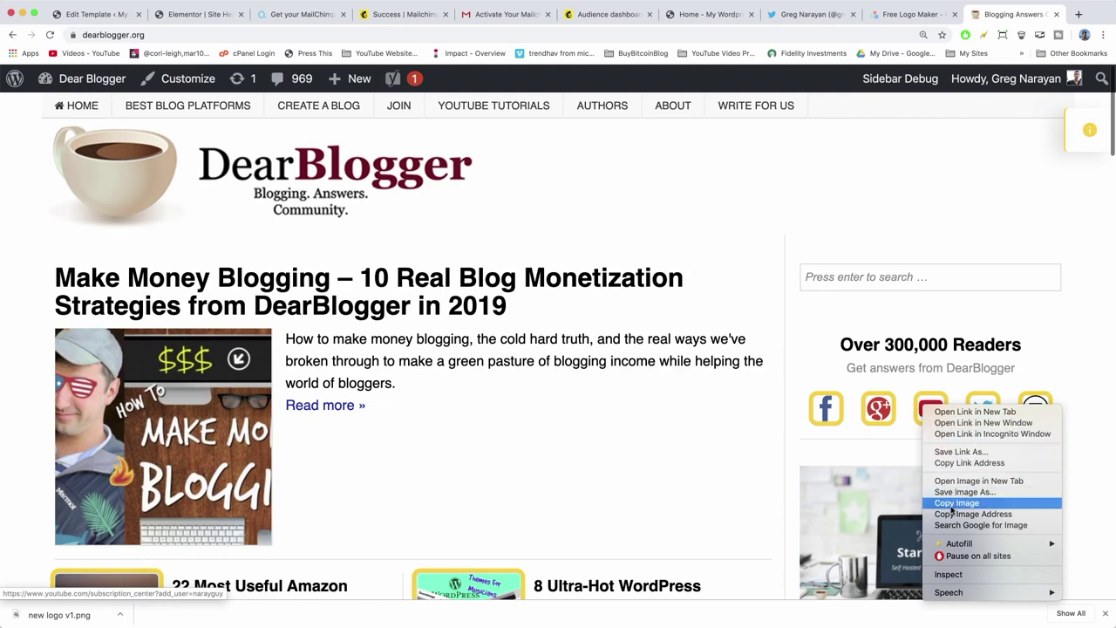
click(968, 463)
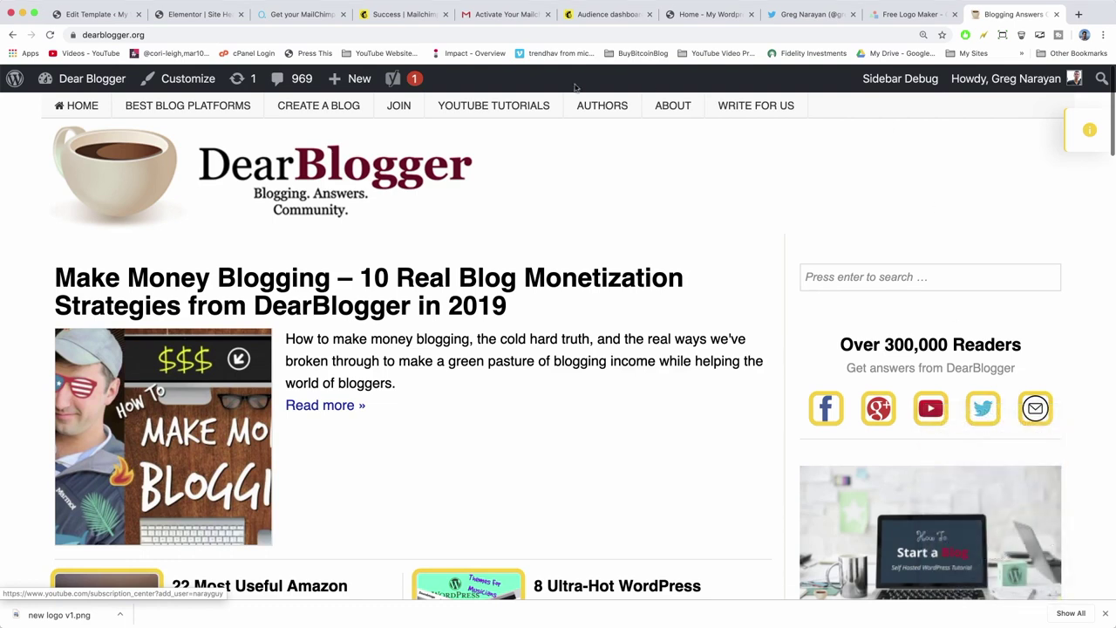
click(175, 33)
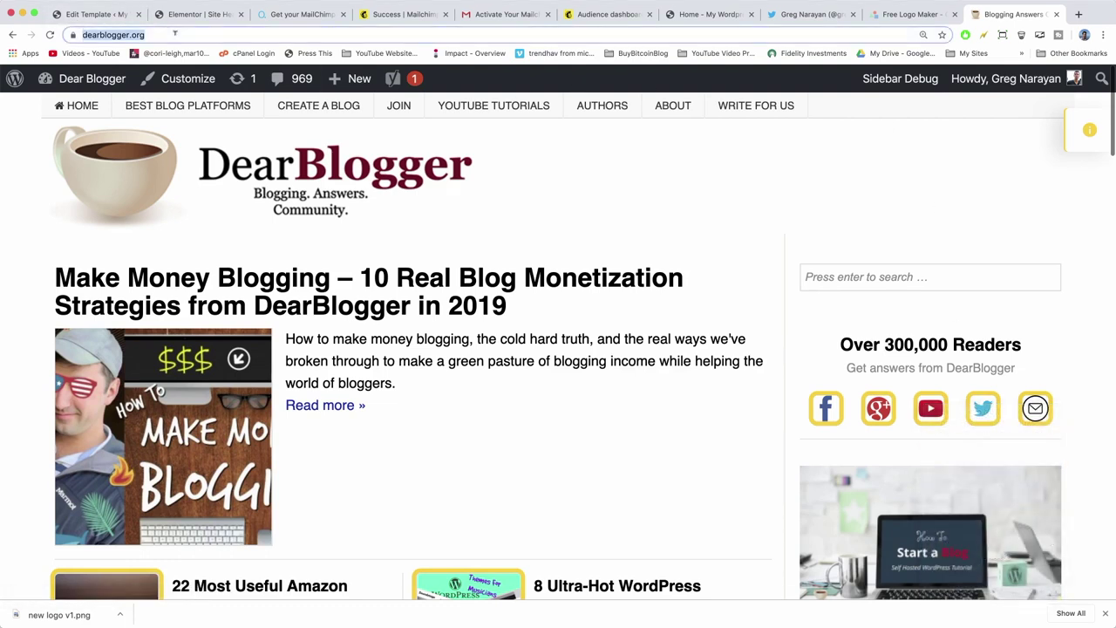
key(super+v)
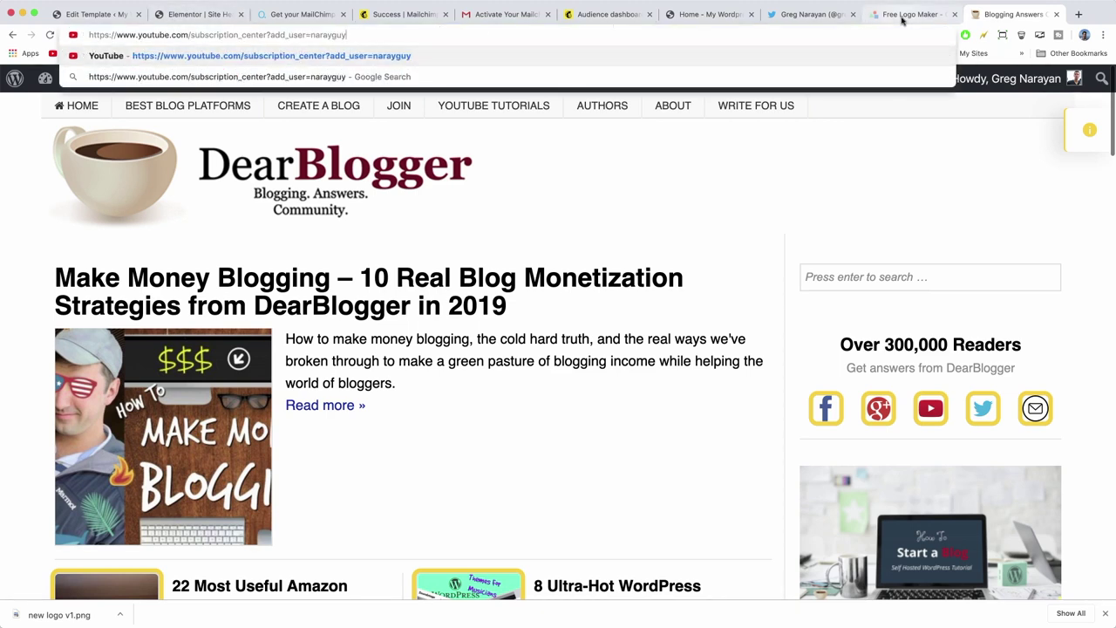
click(1057, 15)
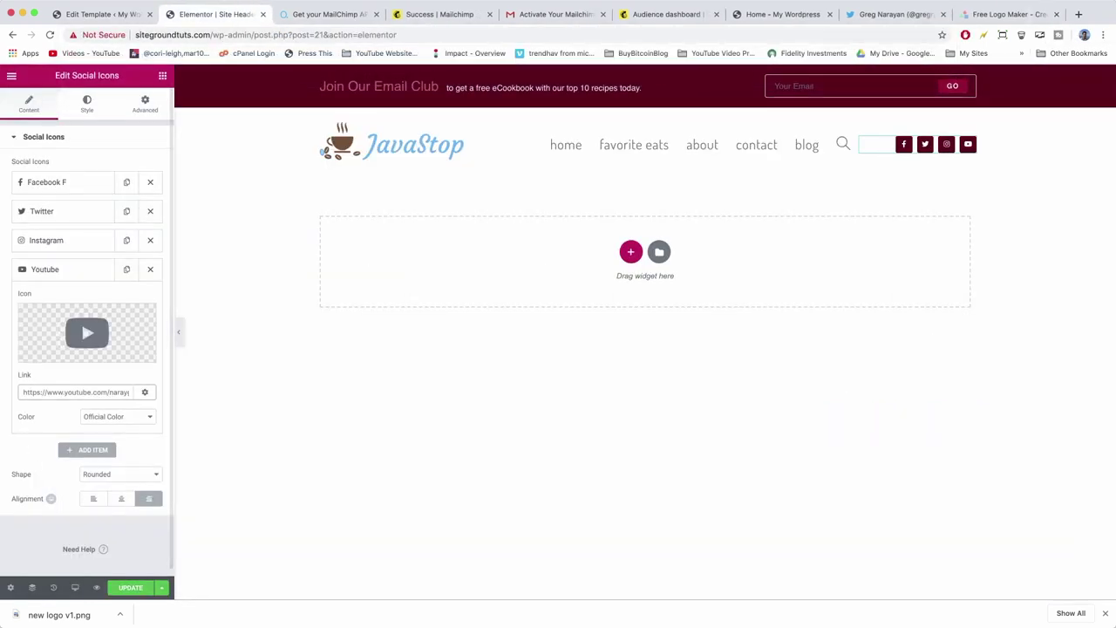
Paste the channel-subscribe URL into the header YouTube icon's link and update the Site Header
triple_click(28, 391)
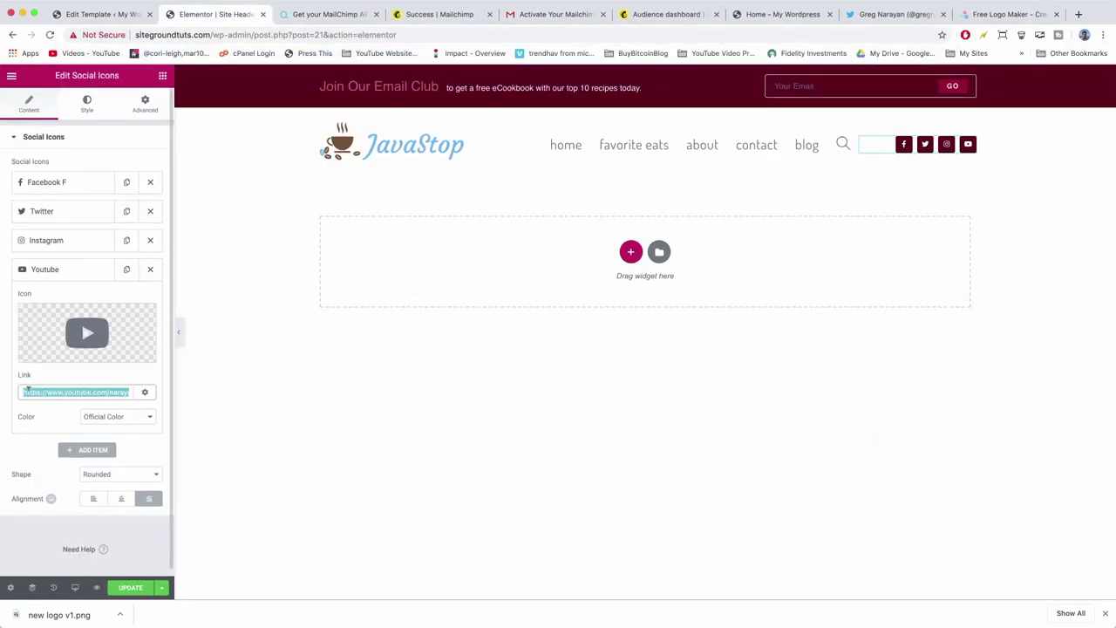
right_click(28, 391)
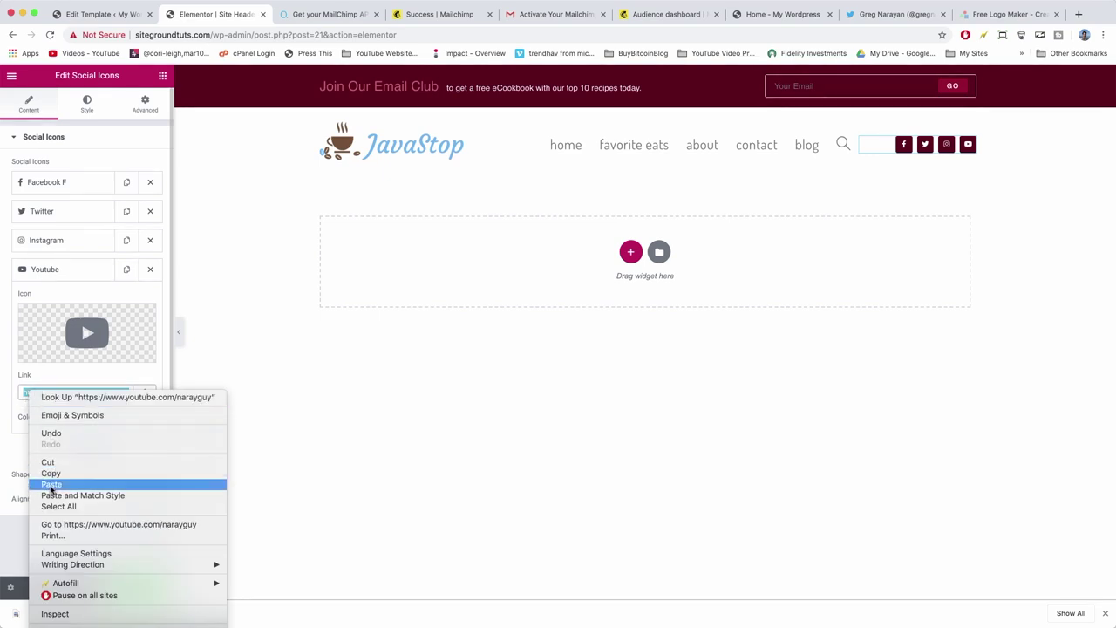
click(50, 484)
click(131, 586)
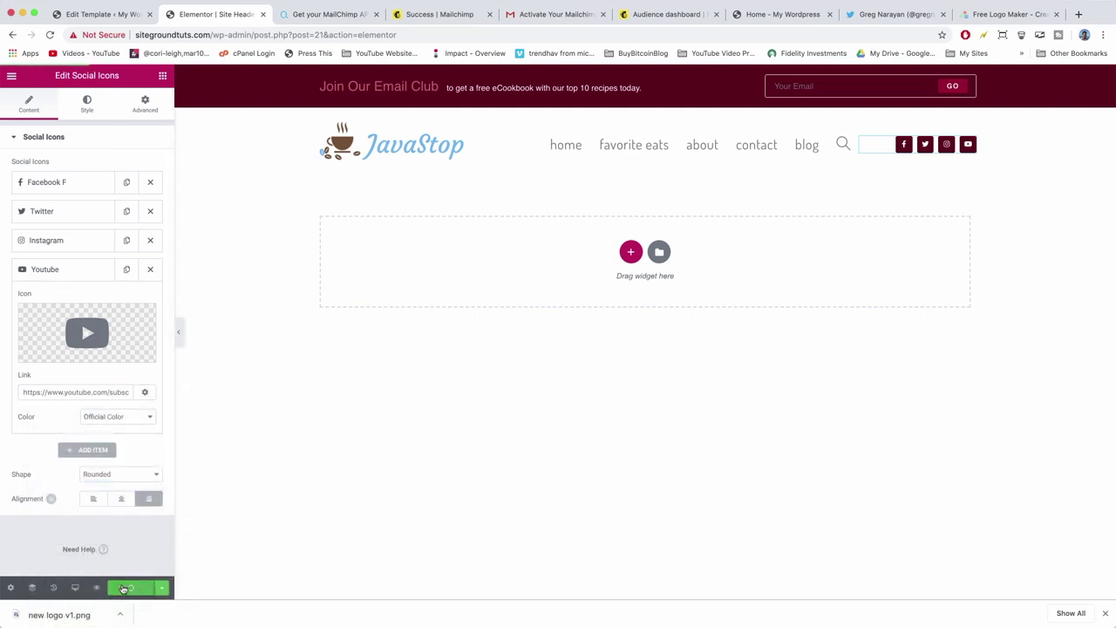
click(12, 76)
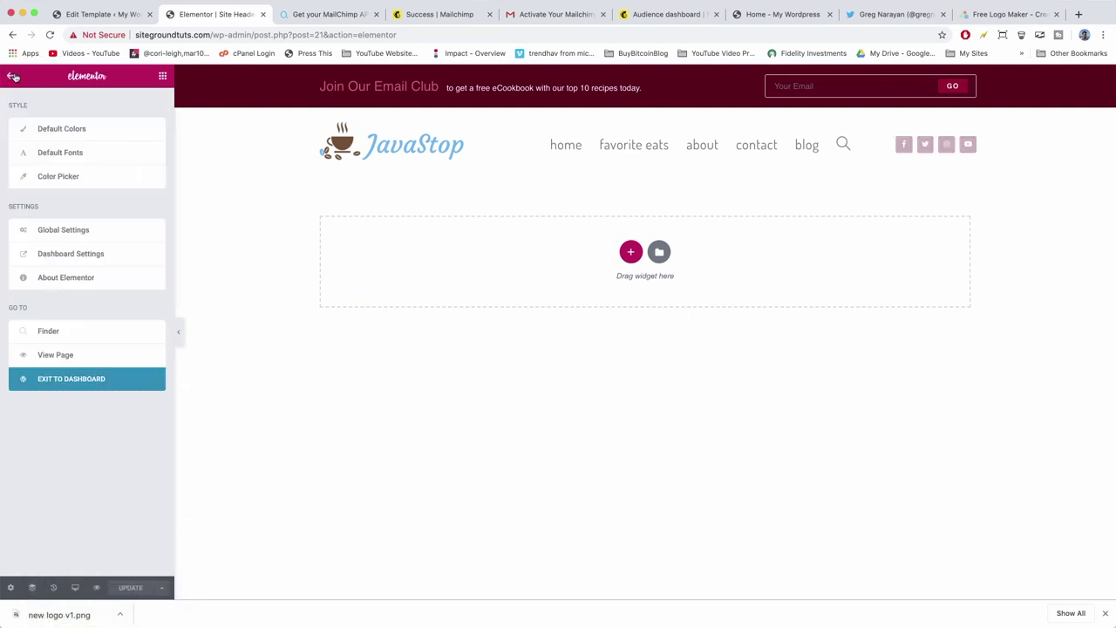
Return to the dashboard and test the header YouTube icon on the live JavaStop site
click(67, 381)
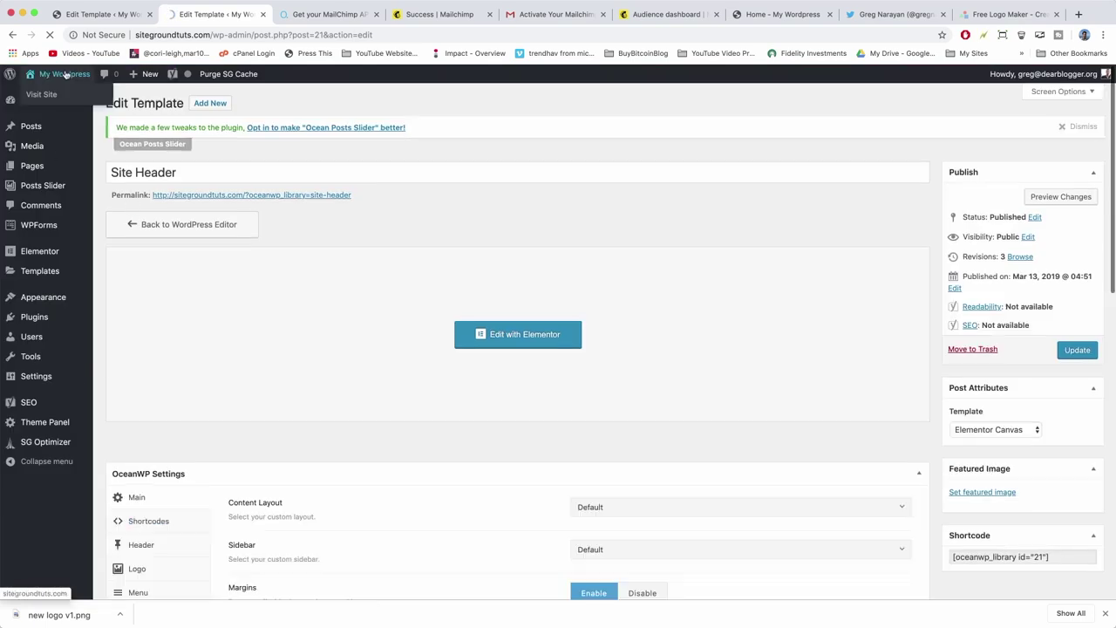
click(66, 74)
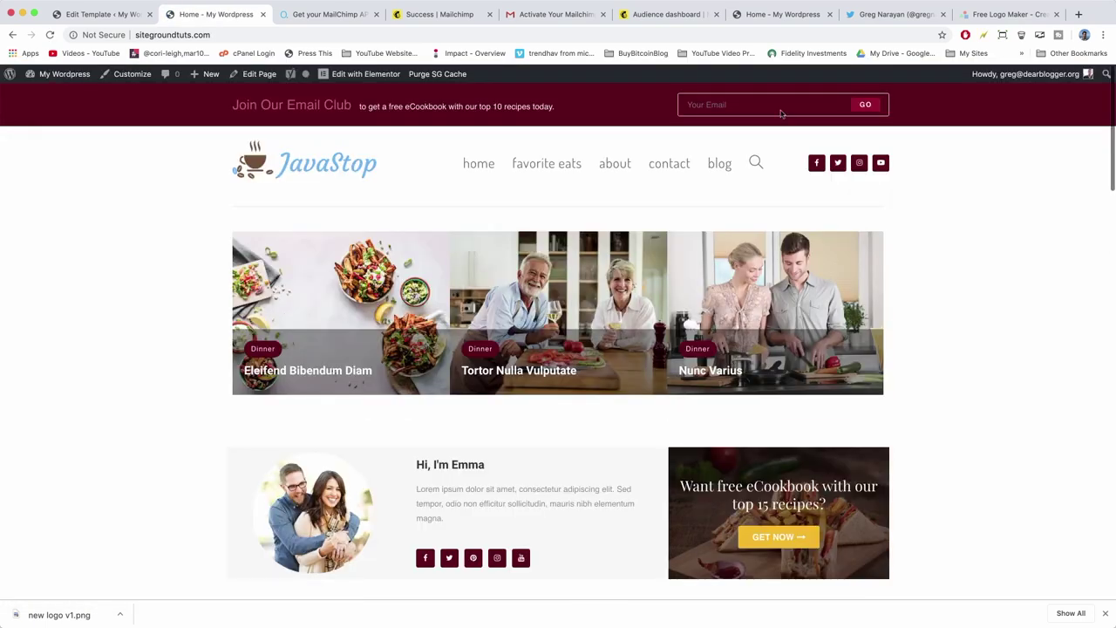
click(879, 163)
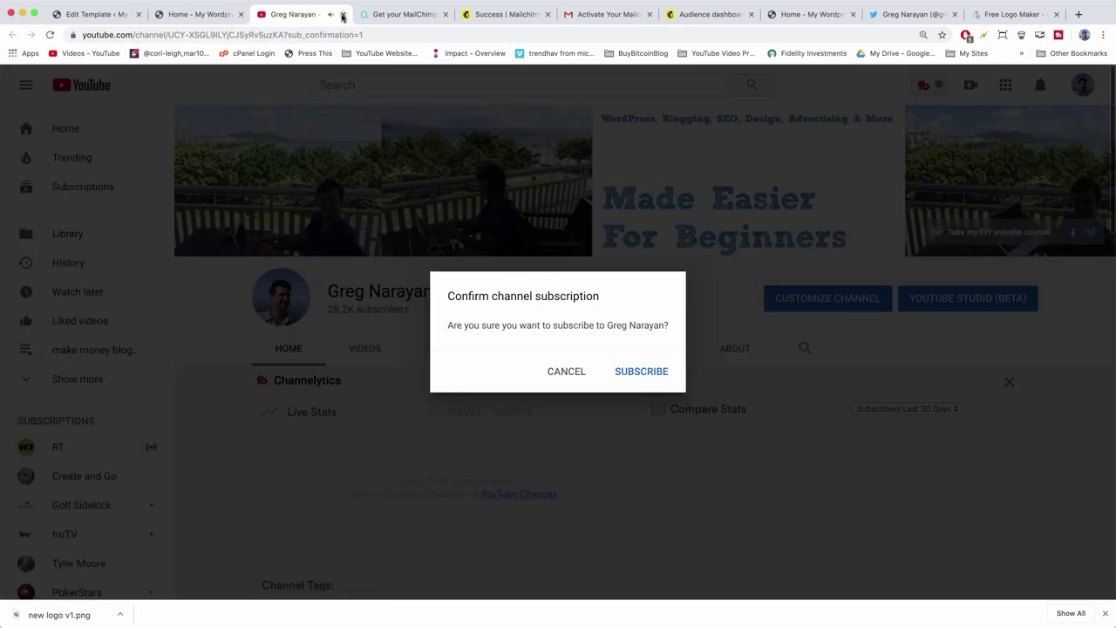
click(343, 15)
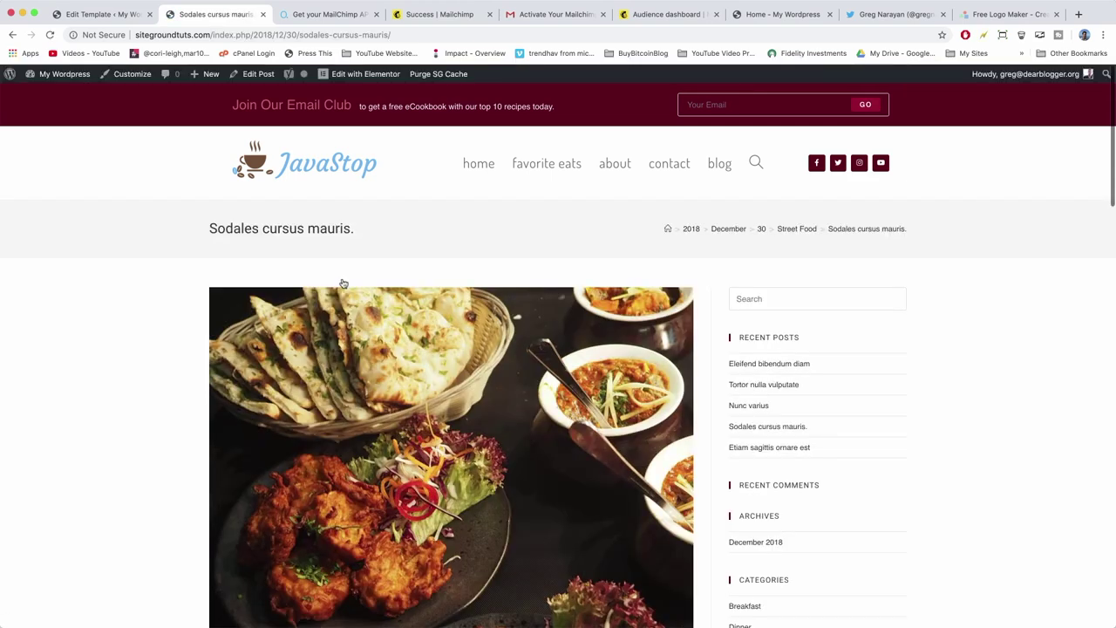
Open the post 'Sodales cursus mauris.' in the editor from its live page
scroll(472, 305, down, 10)
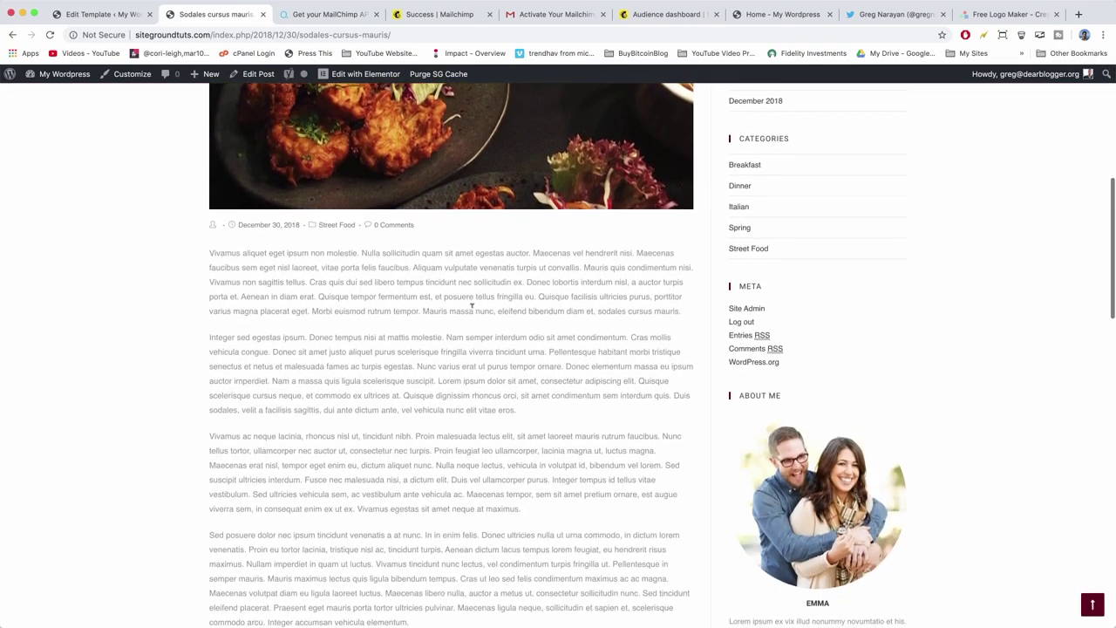
scroll(472, 306, up, 10)
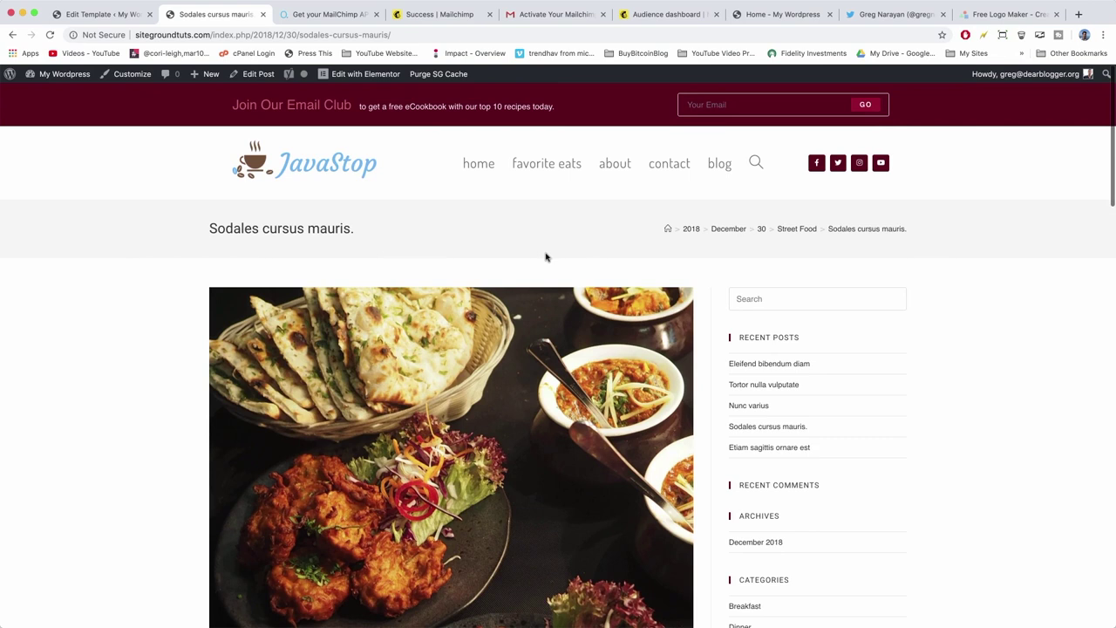
click(257, 75)
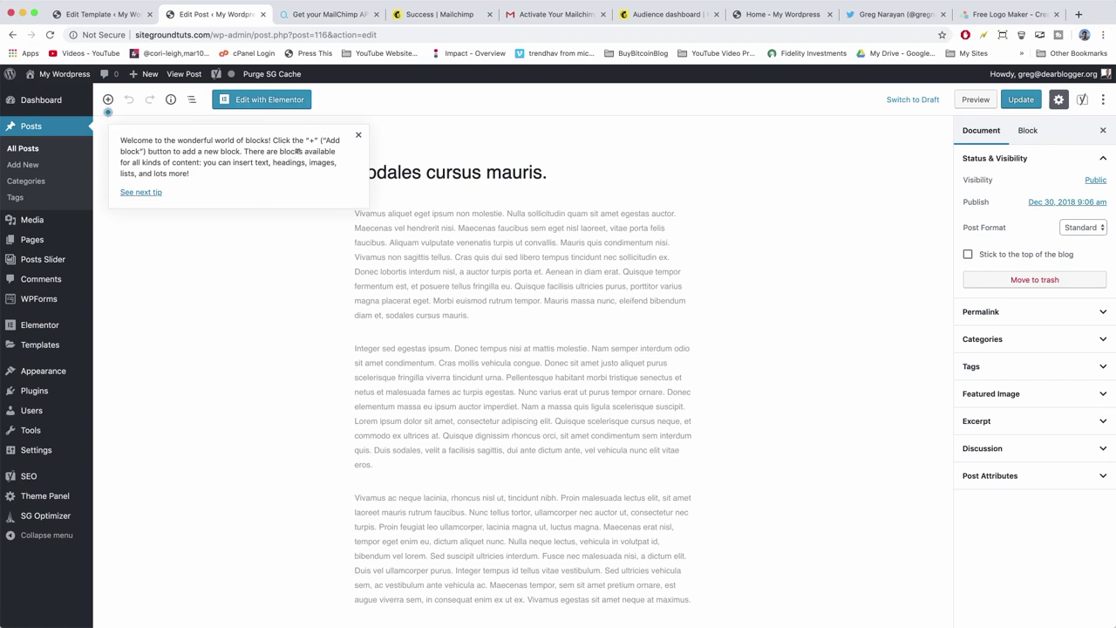
Install and activate the Classic Editor plugin from Plugins > Add New
click(357, 135)
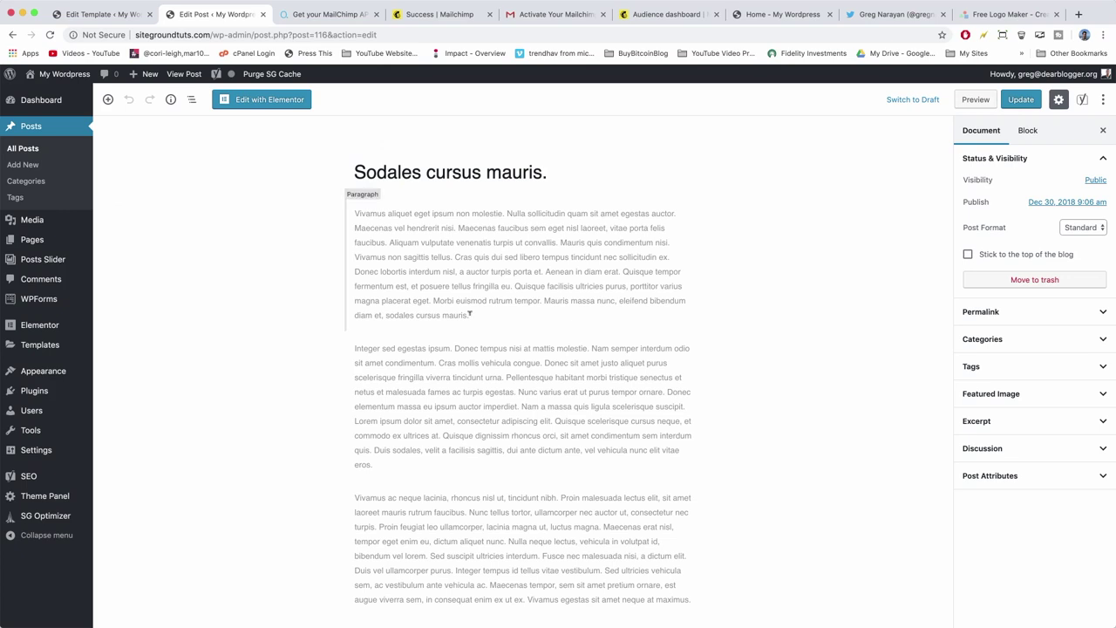
click(39, 391)
click(172, 103)
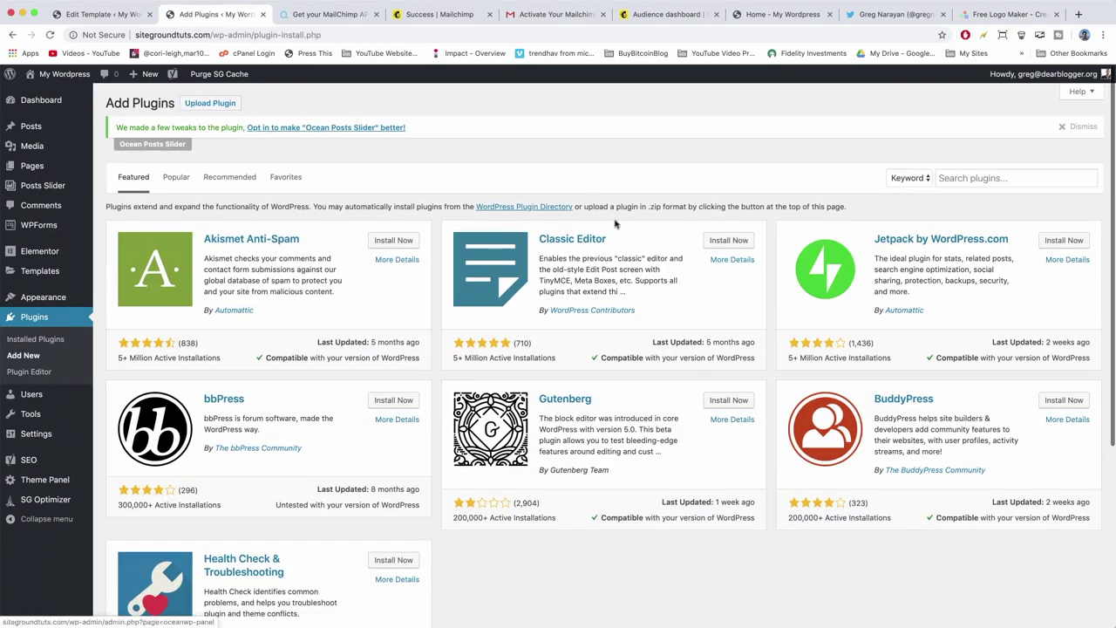
click(730, 241)
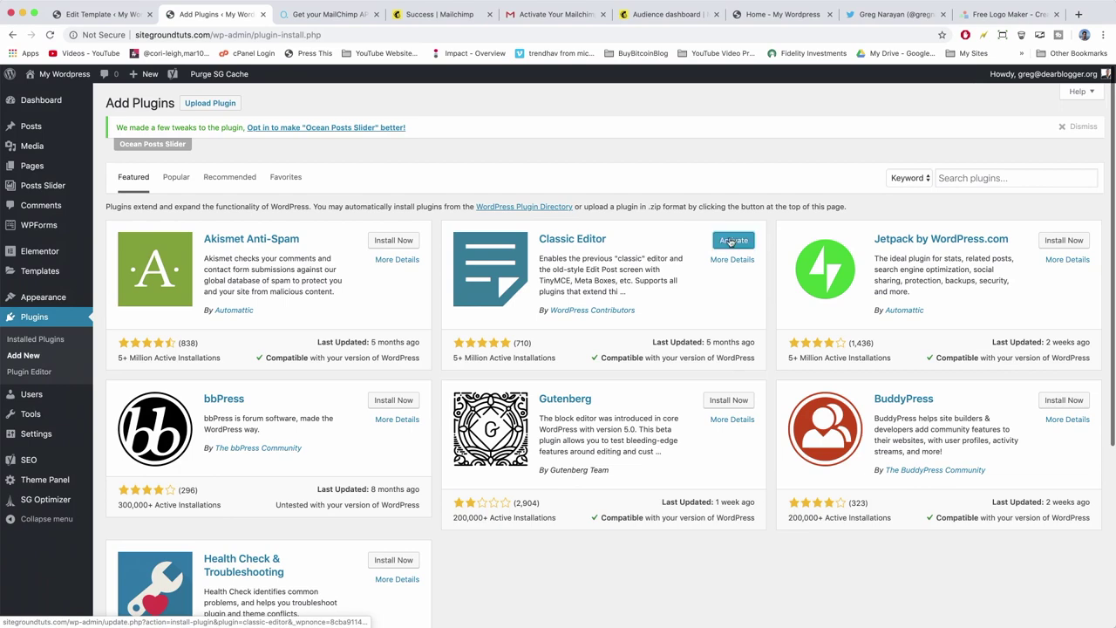
click(731, 241)
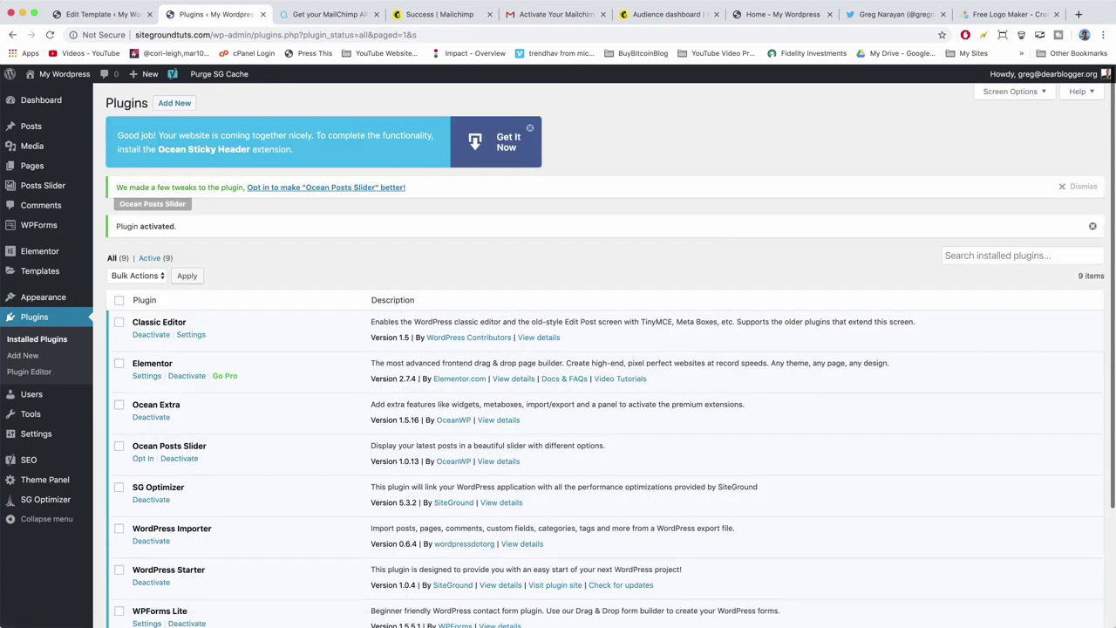
Open the first homepage slider post in the editor
click(68, 75)
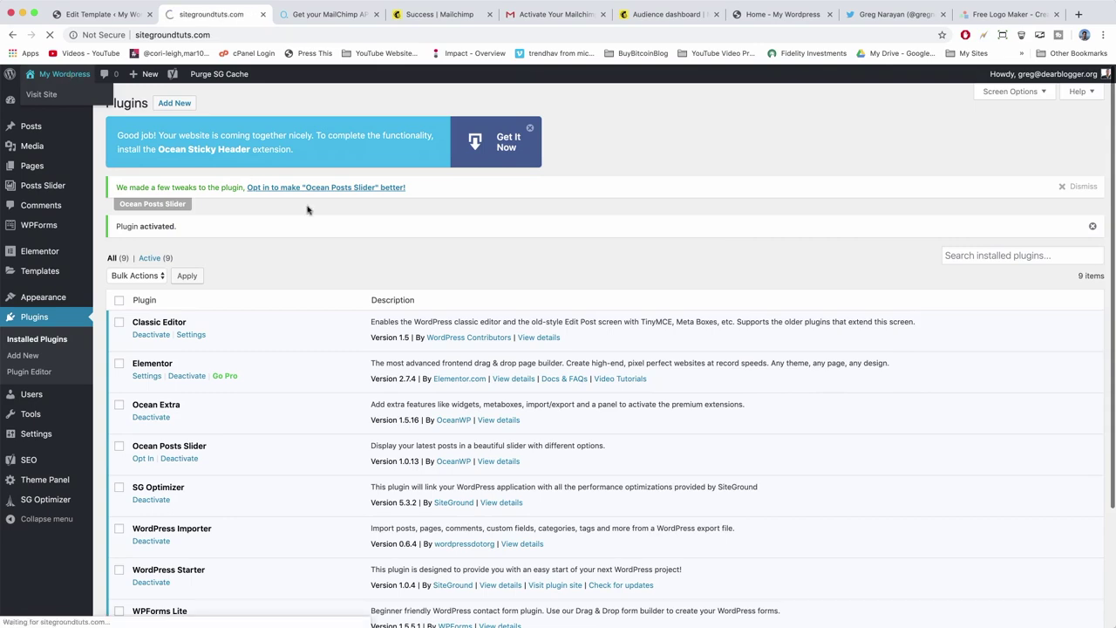
click(340, 281)
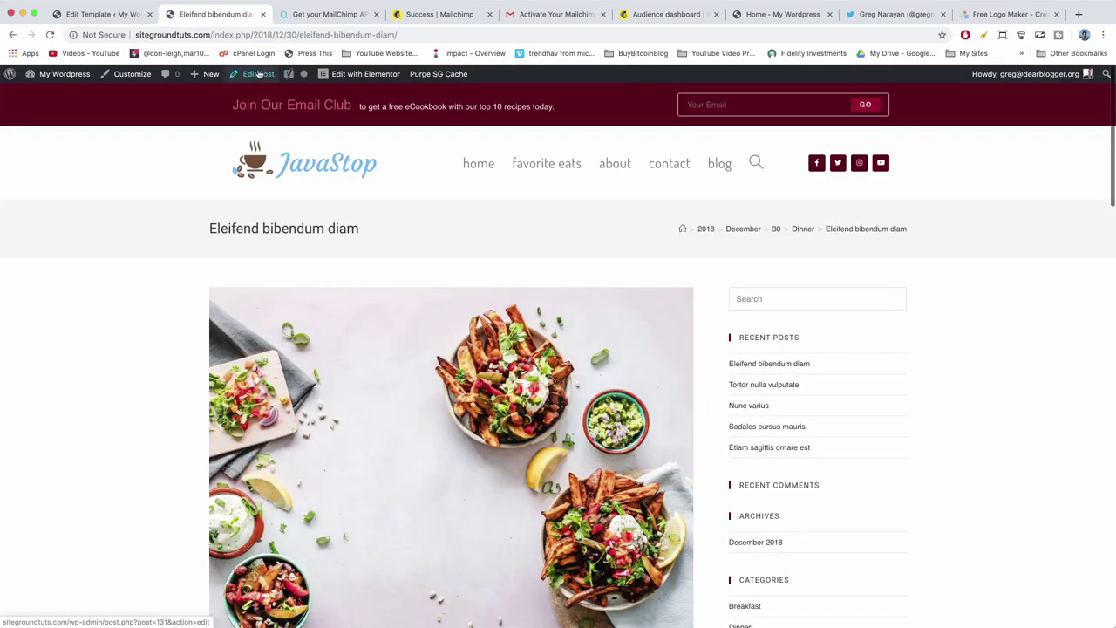
click(258, 75)
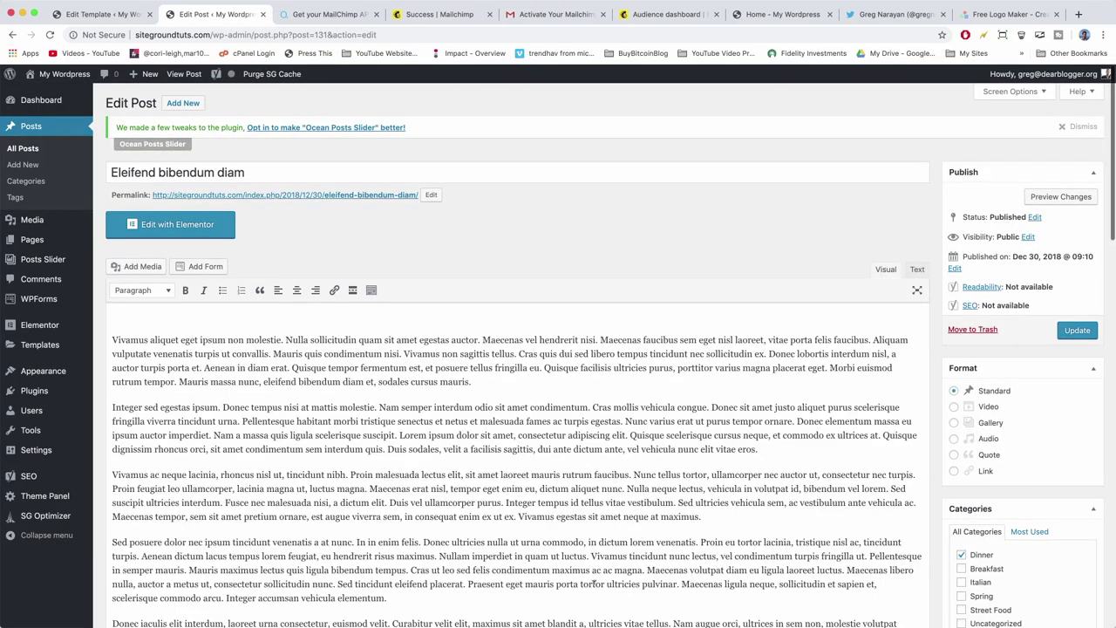
scroll(579, 322, down, 3)
scroll(571, 376, up, 5)
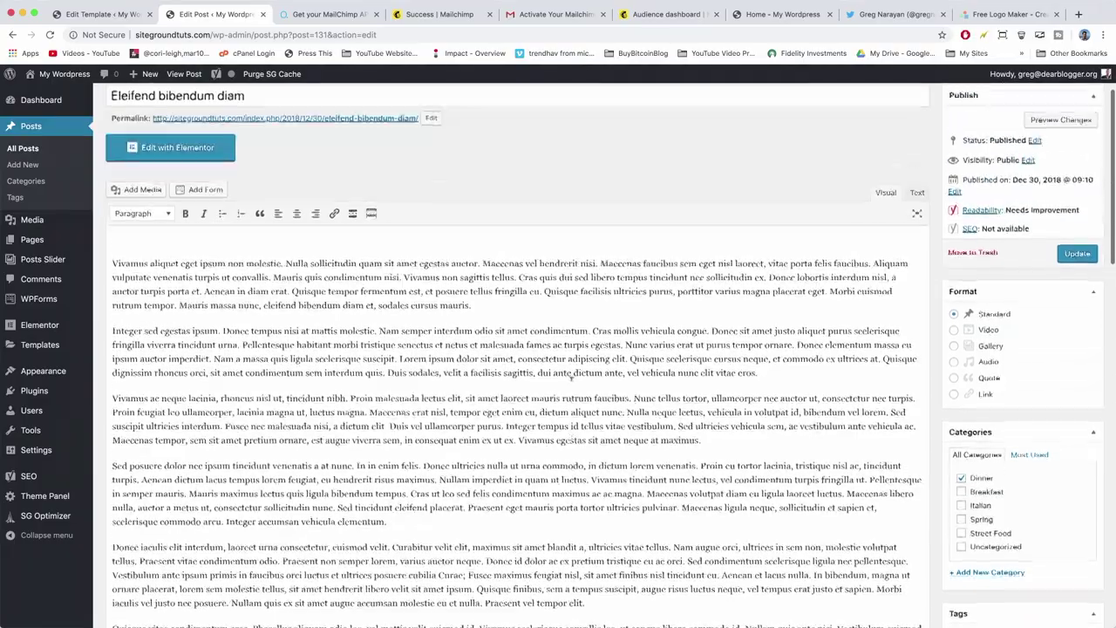
scroll(541, 349, down, 15)
scroll(505, 323, up, 15)
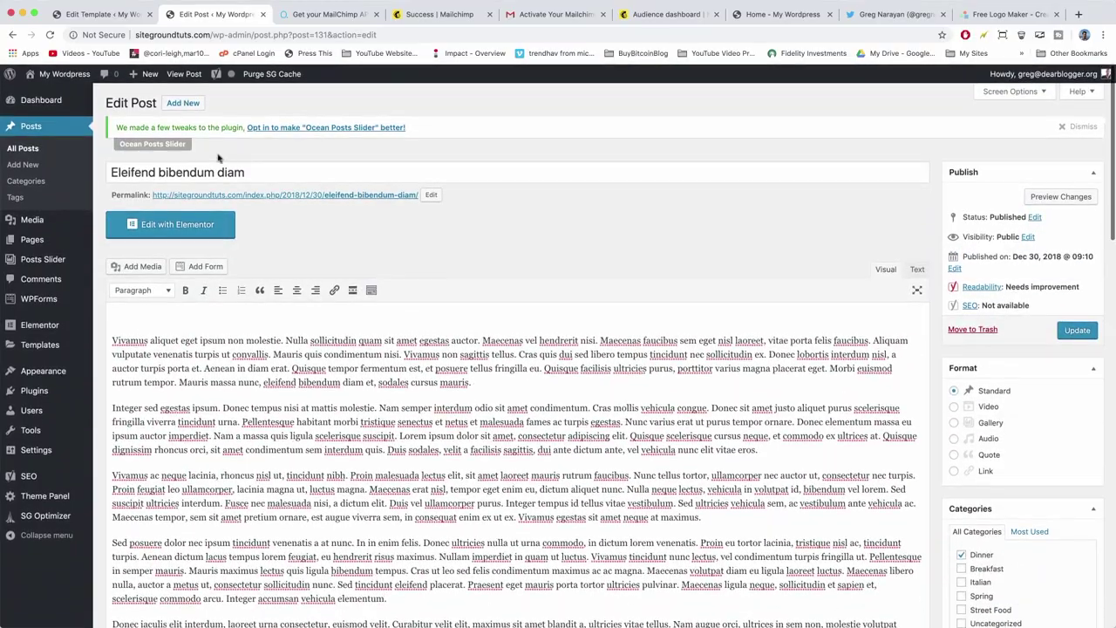
Retitle the post 'My First Blog Post' and replace its first paragraph with 'This is the first paragraph.'
drag(247, 171, 107, 169)
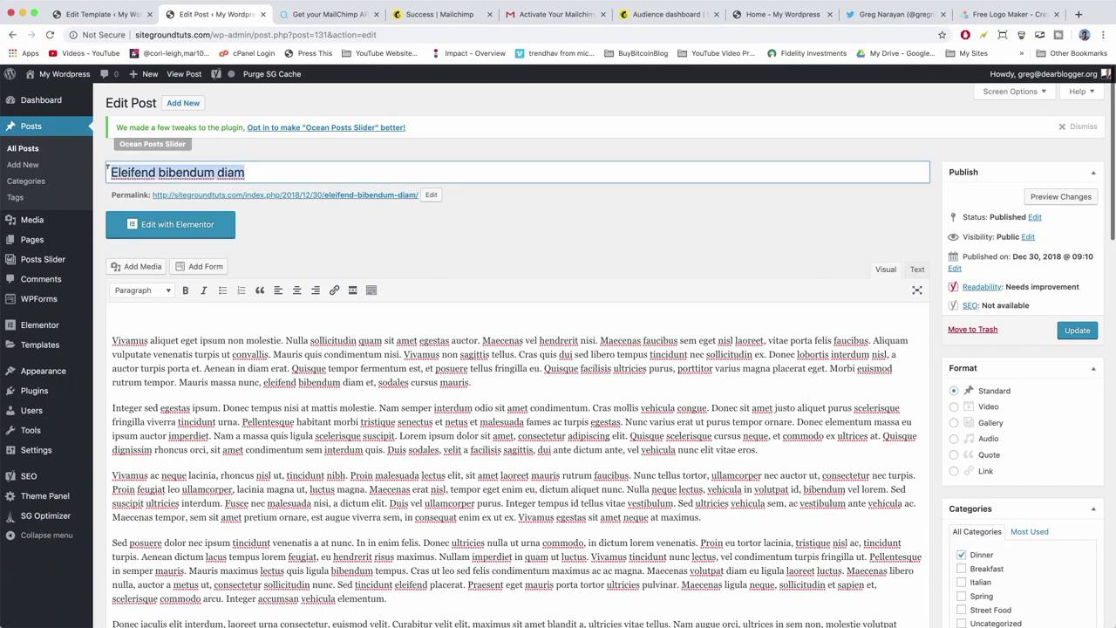
text(My First Blog Post)
click(306, 391)
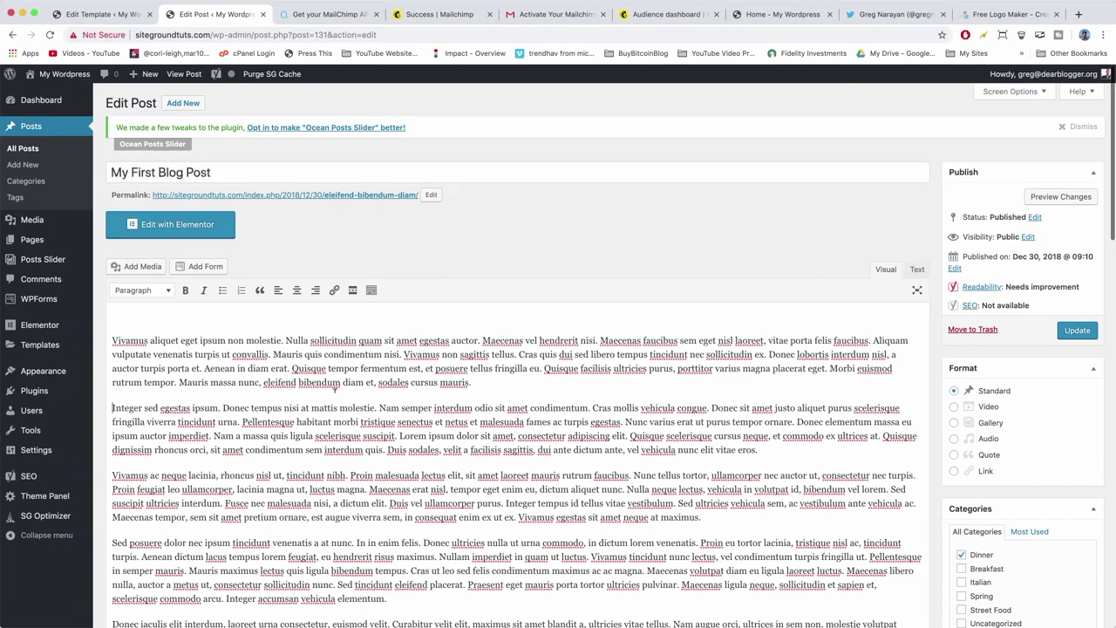
drag(476, 381, 113, 315)
key(BackSpace)
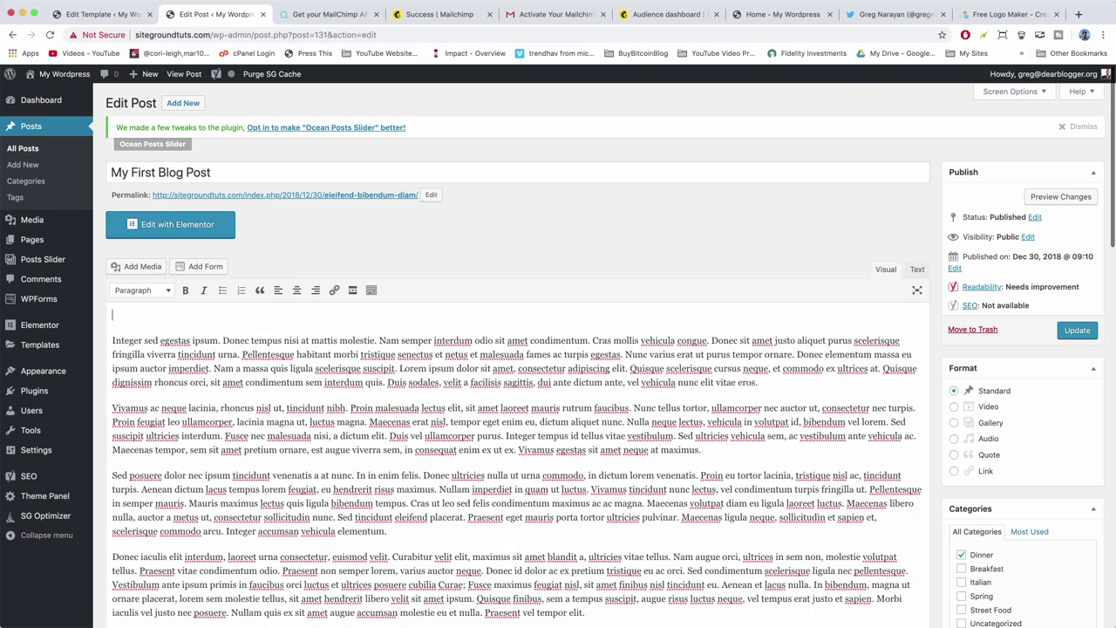
text(This is the first paragraph.)
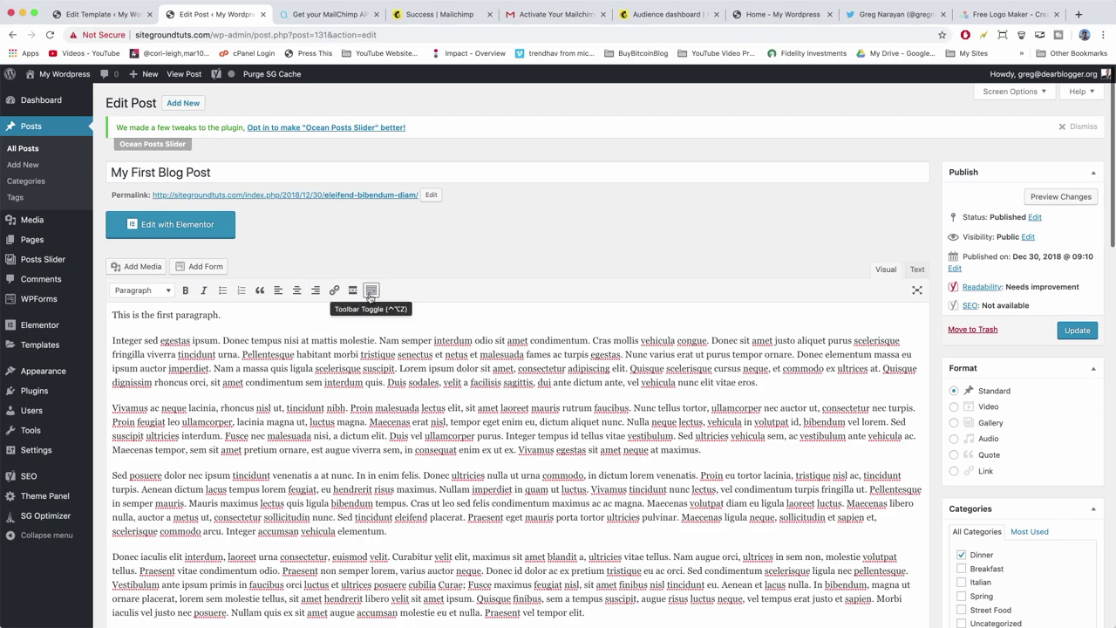
Remove the Dinner category so the post sits under Breakfast, update it, and view the home page
click(371, 292)
scroll(469, 306, down, 5)
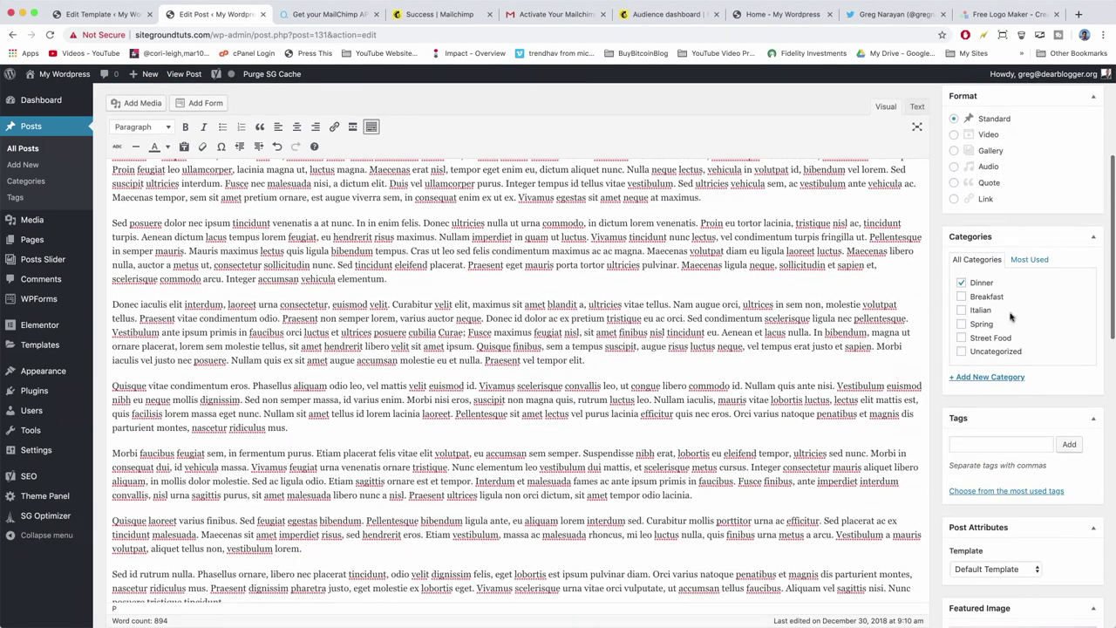
click(960, 283)
scroll(830, 480, up, 5)
click(1076, 329)
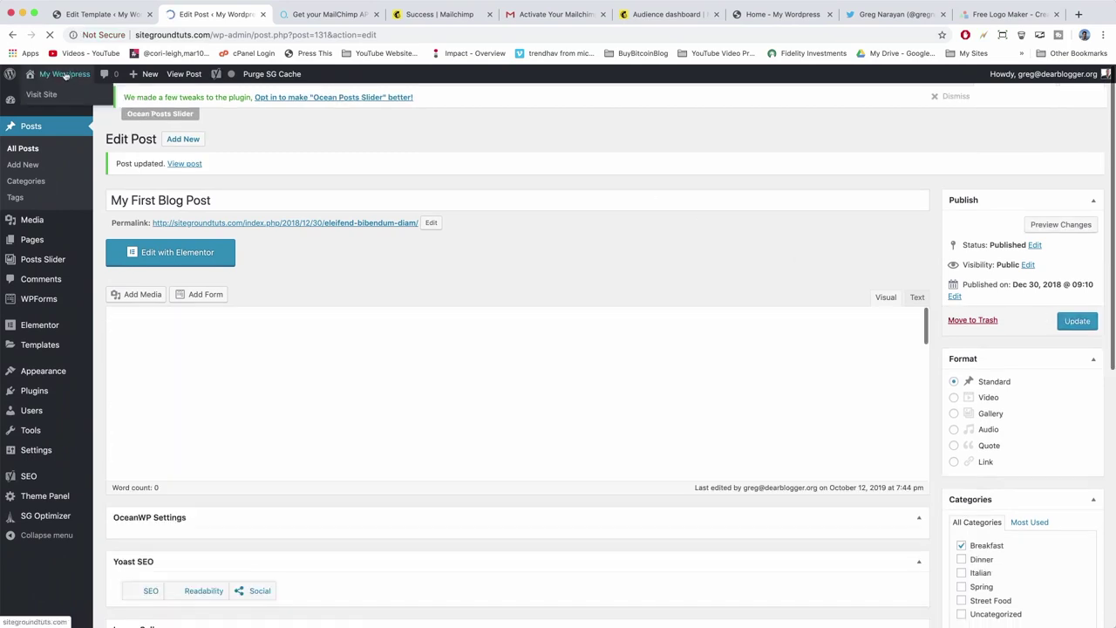
click(62, 75)
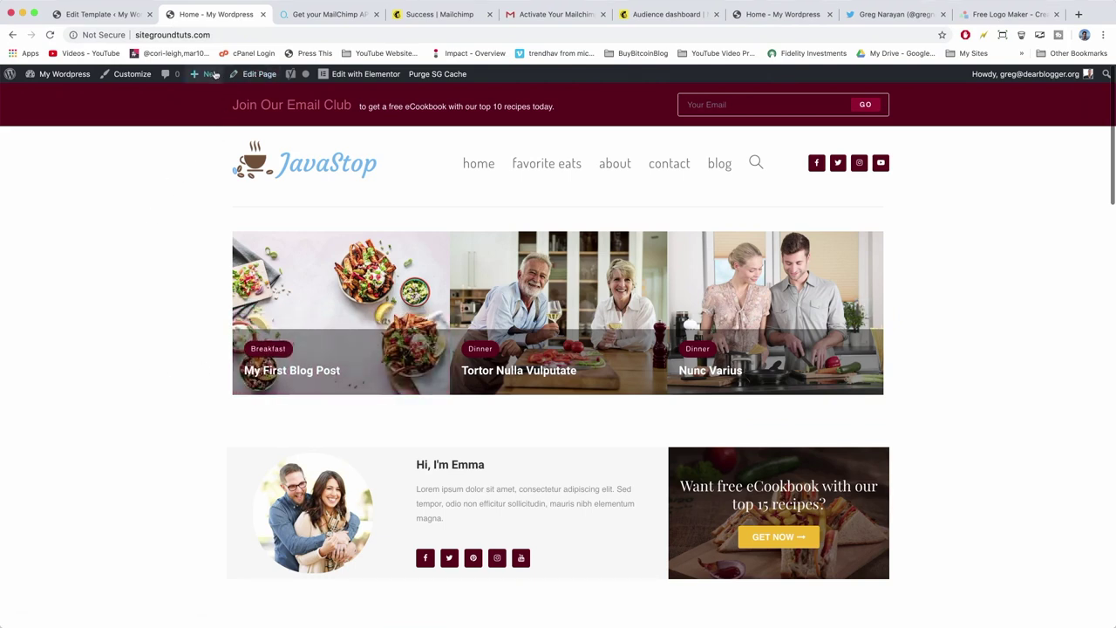
Create a new post titled 'Welcome to the Blog' with the body 'Your story is super awesome and we're going to share it here…'
mouse_move(209, 75)
click(209, 96)
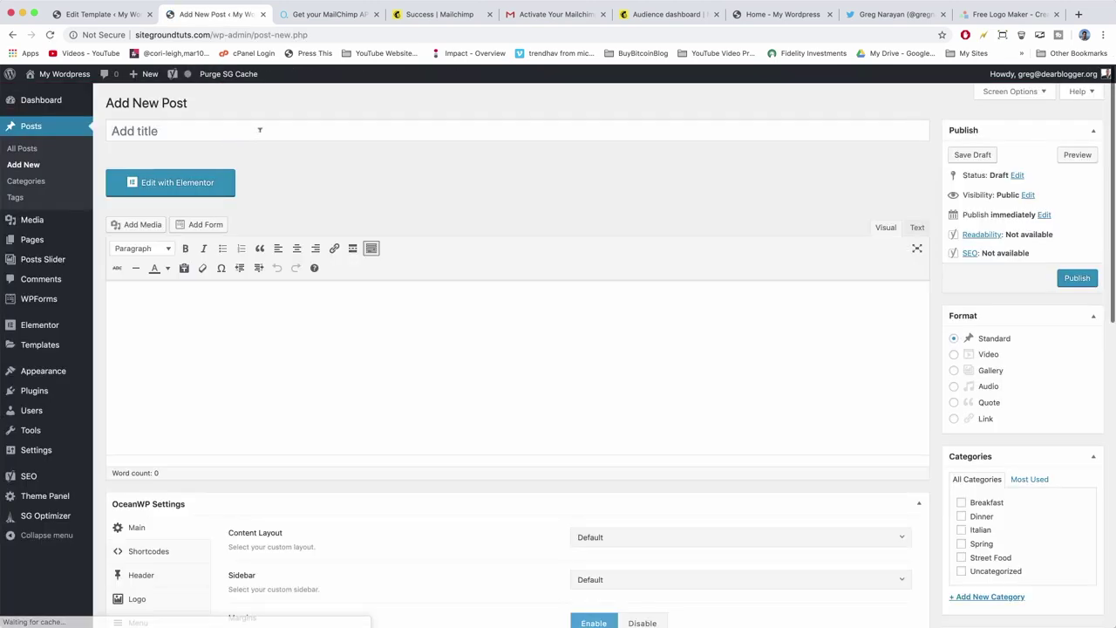
text(We)
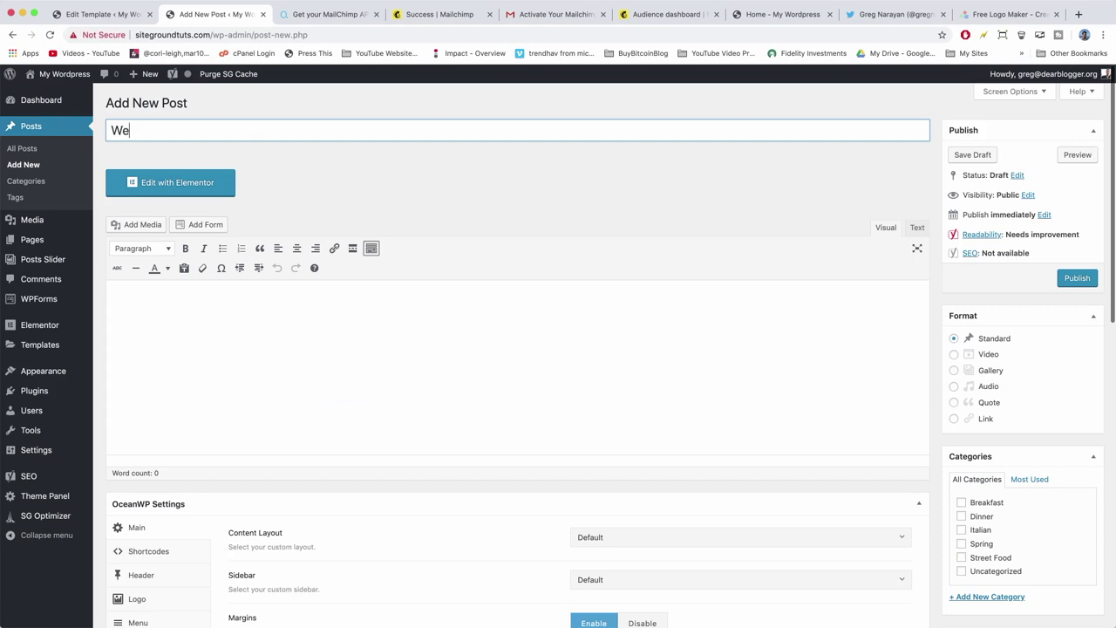
text(lcome)
key(BackSpace)
text(me to the Blog)
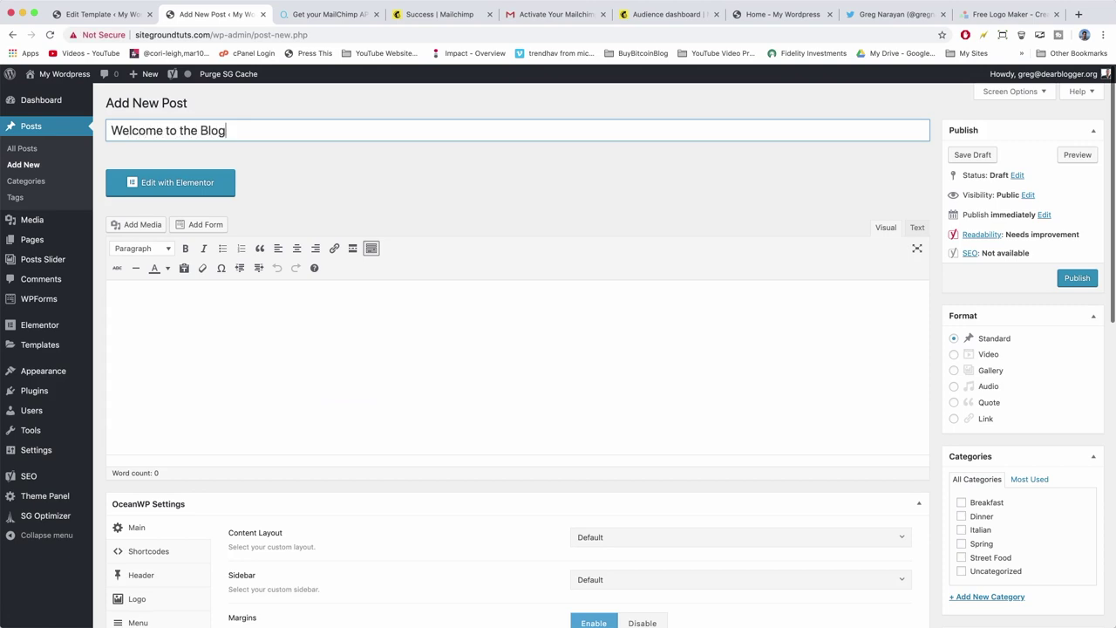
click(340, 324)
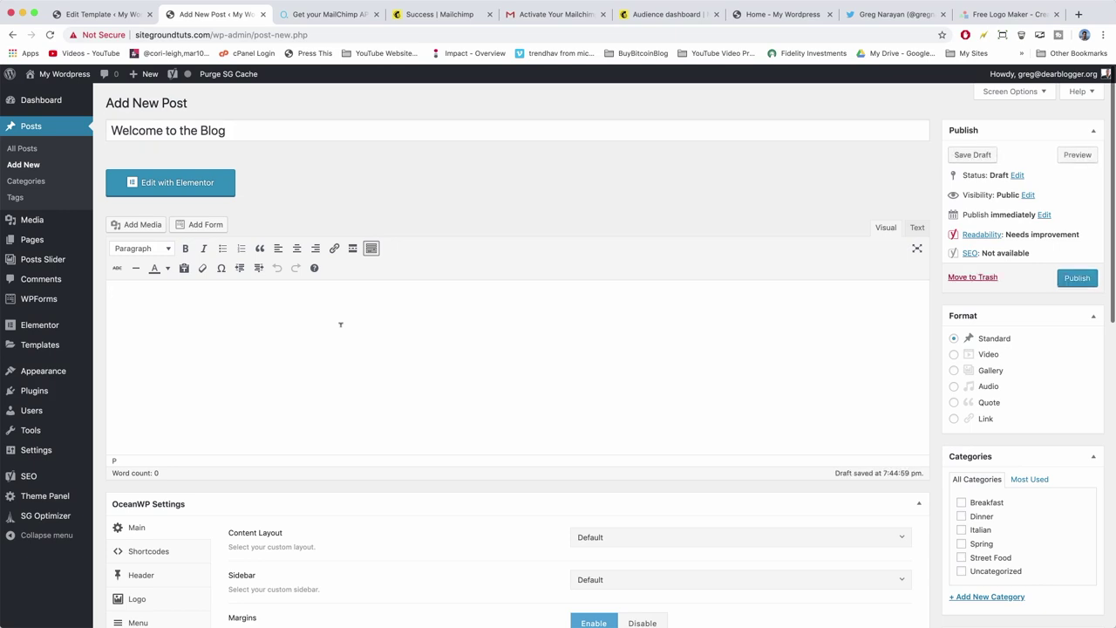
text(Your story)
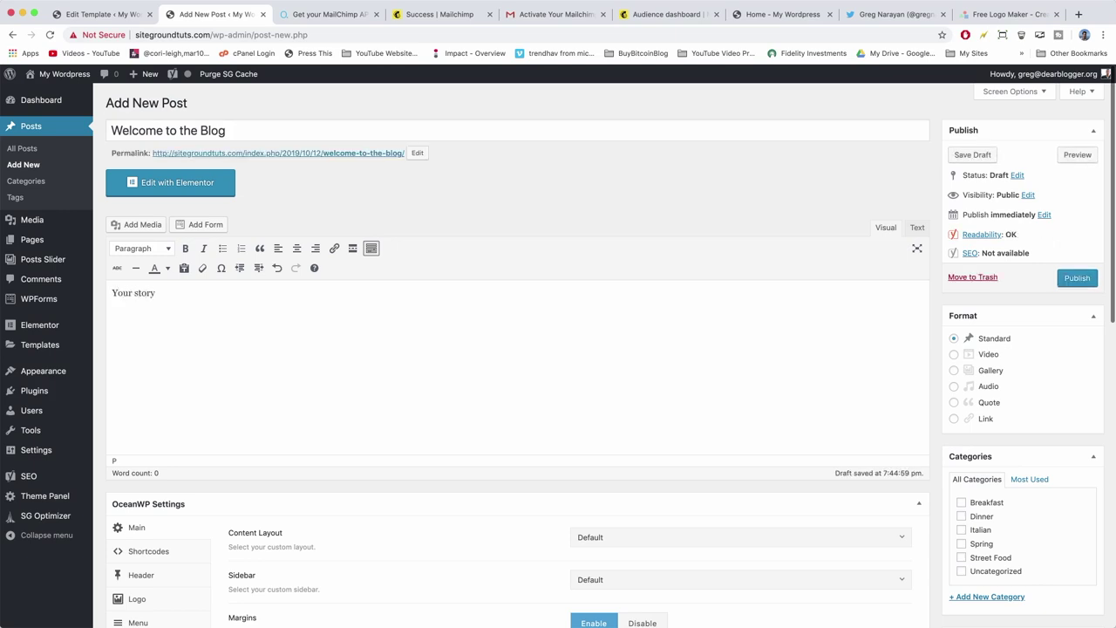
text( is super awesome and we're going to share it here for thw)
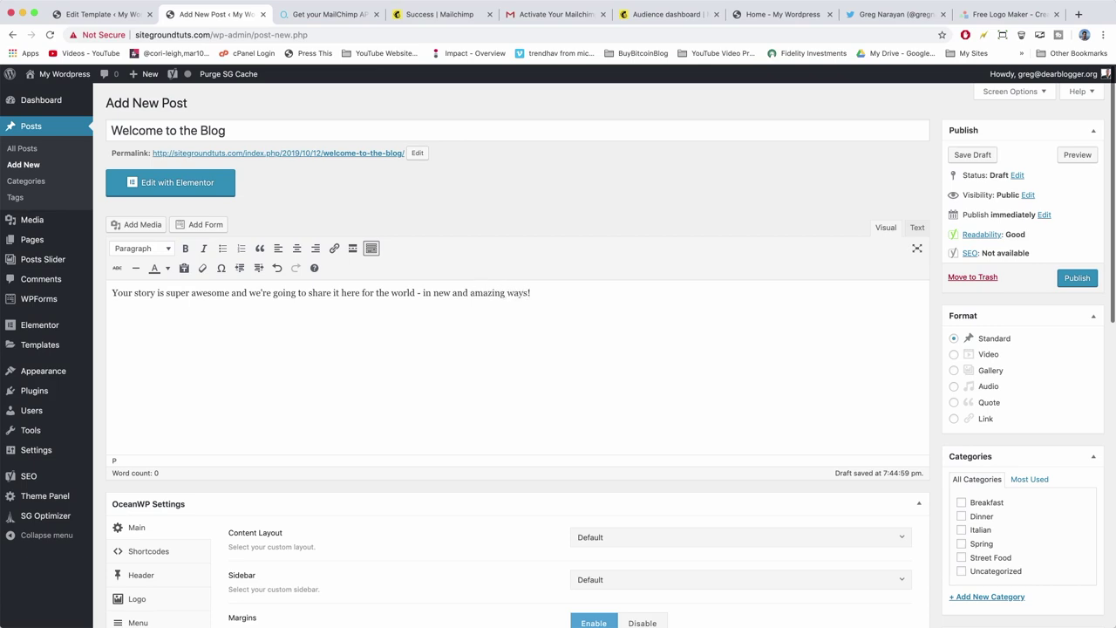
Add a new 'Updates' category and tick it for the draft post
scroll(787, 335, down, 2)
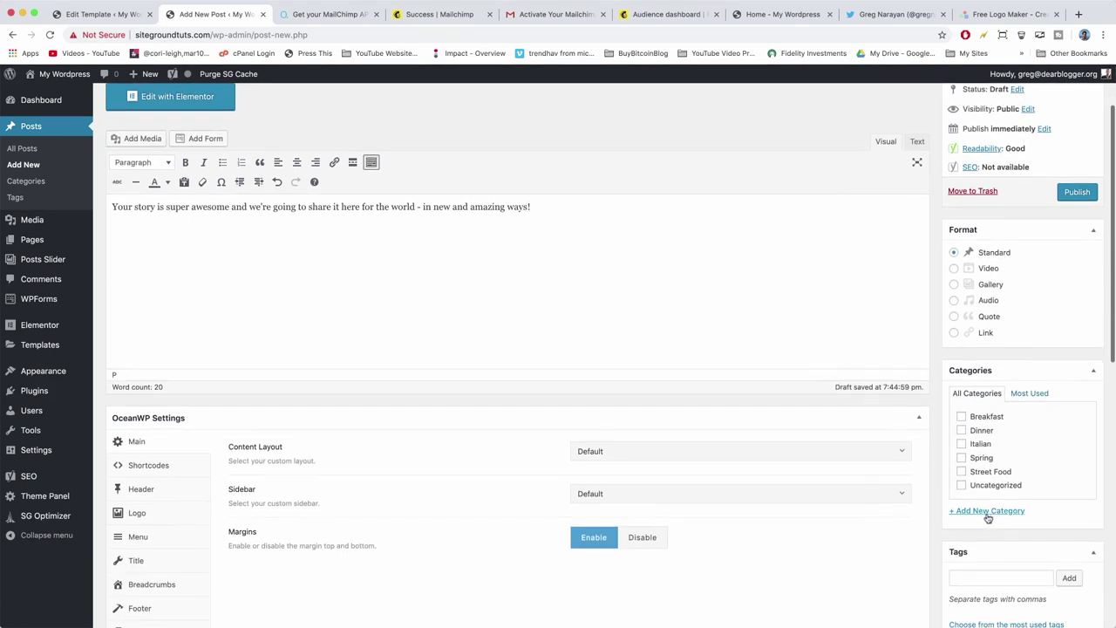
click(987, 513)
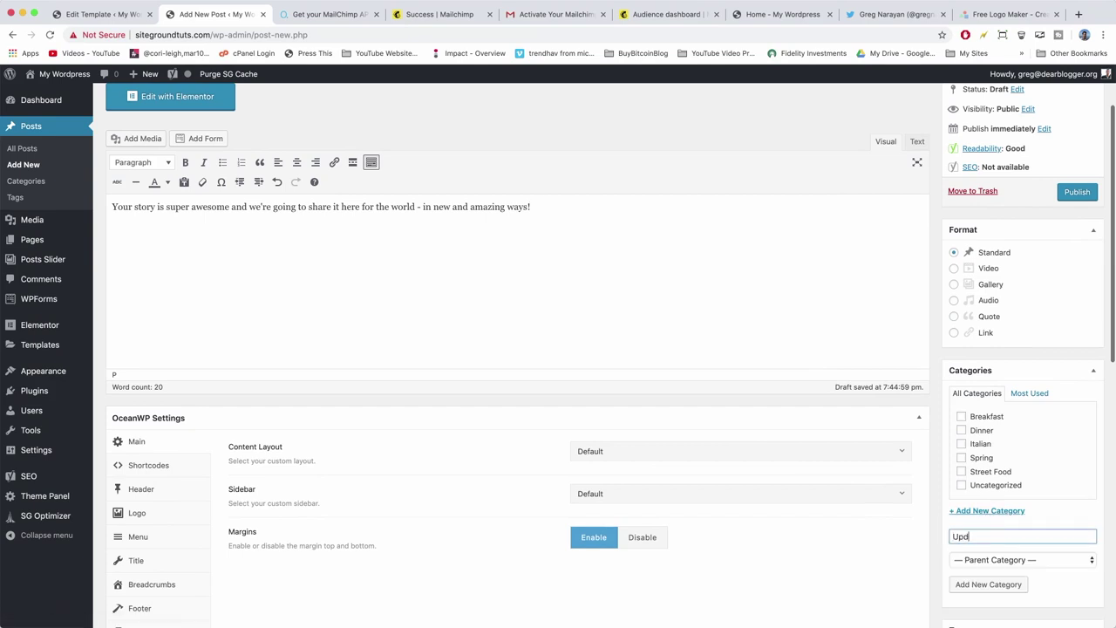
click(1003, 586)
scroll(954, 415, down, 5)
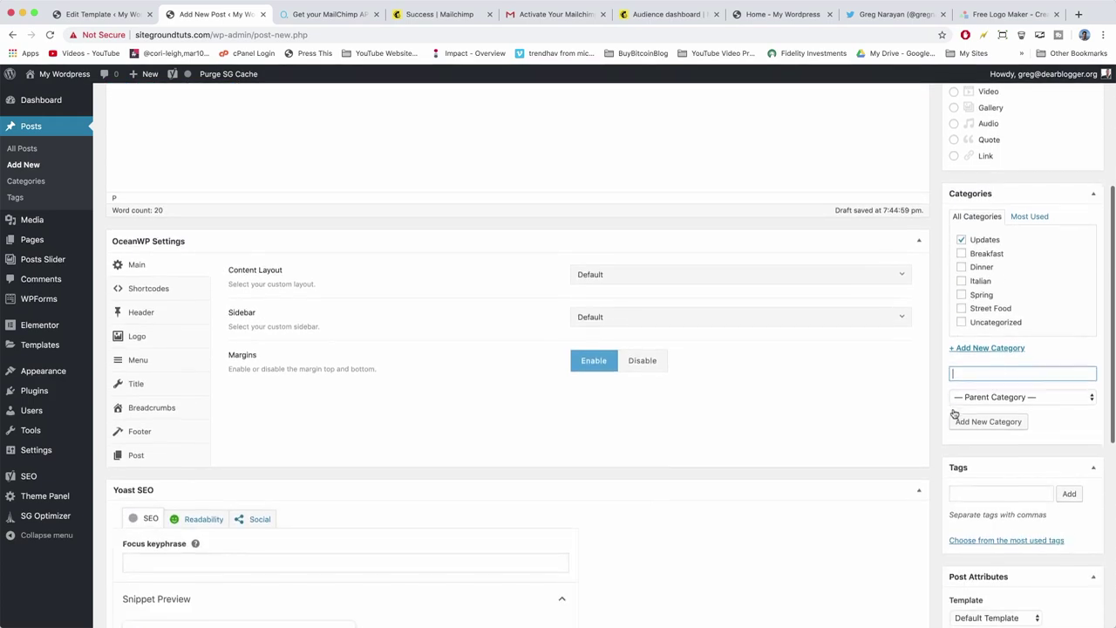
scroll(879, 519, down, 5)
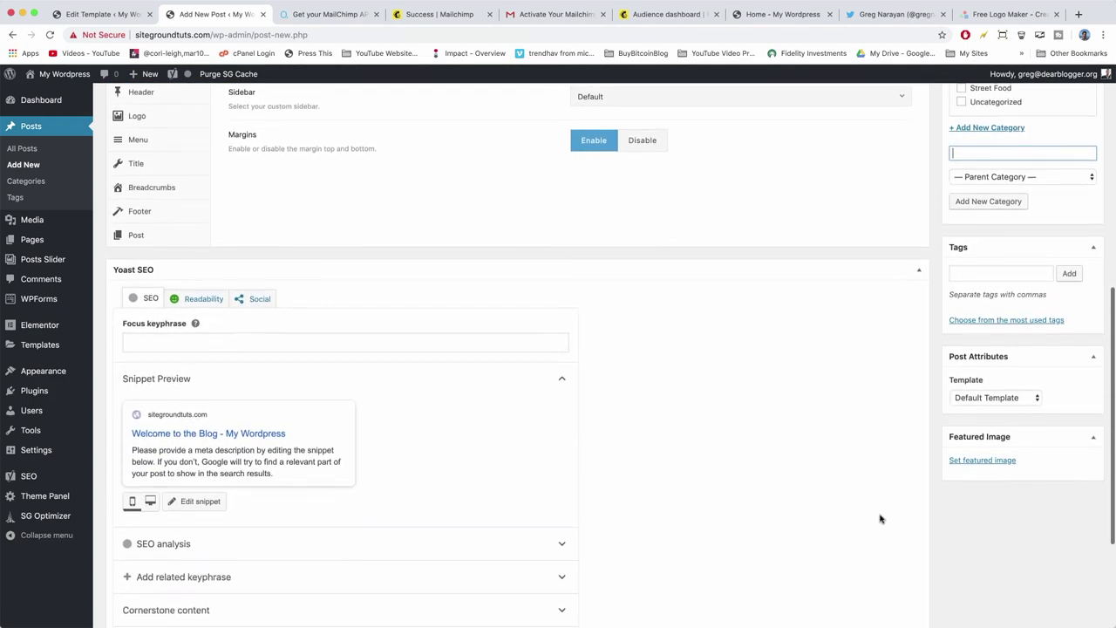
Open the Featured Image upload panel, previewing a local file but cancelling the file dialog
click(1002, 454)
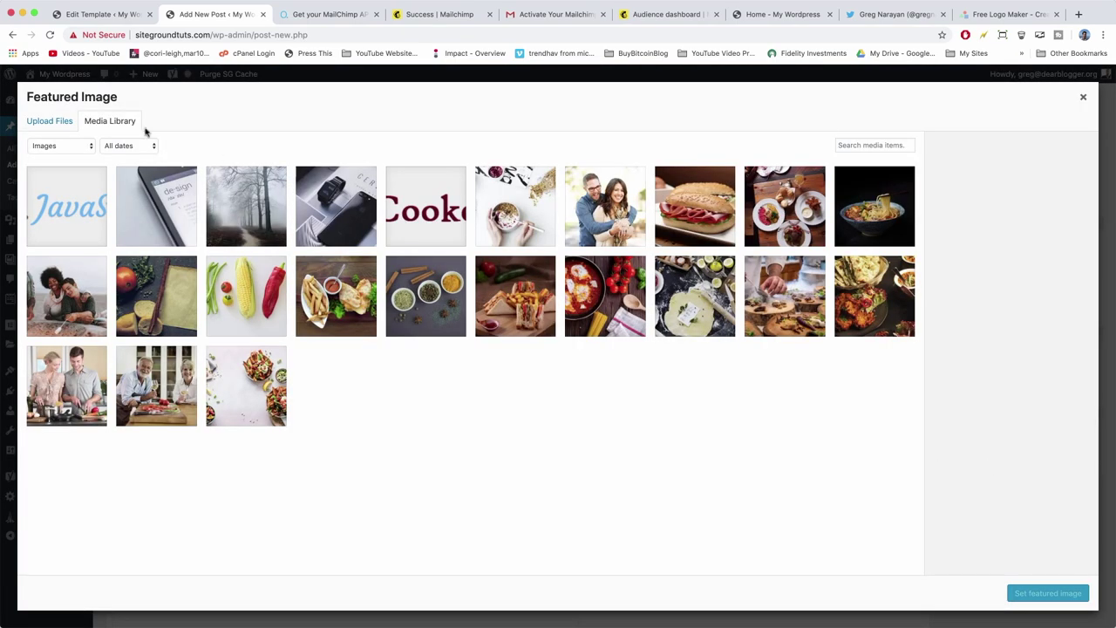
click(45, 120)
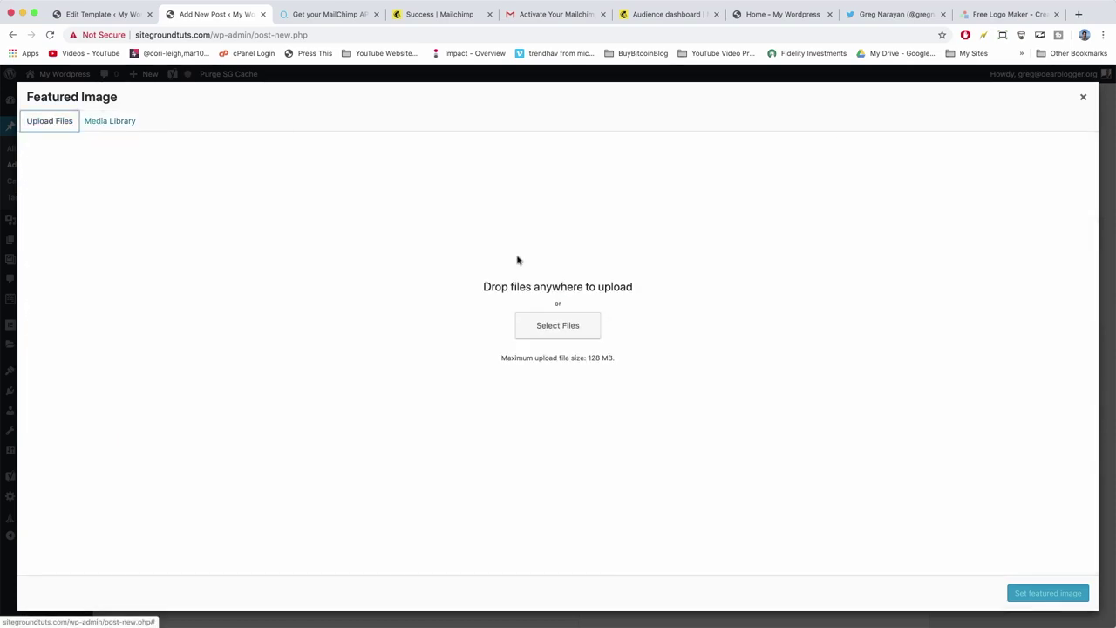
click(564, 326)
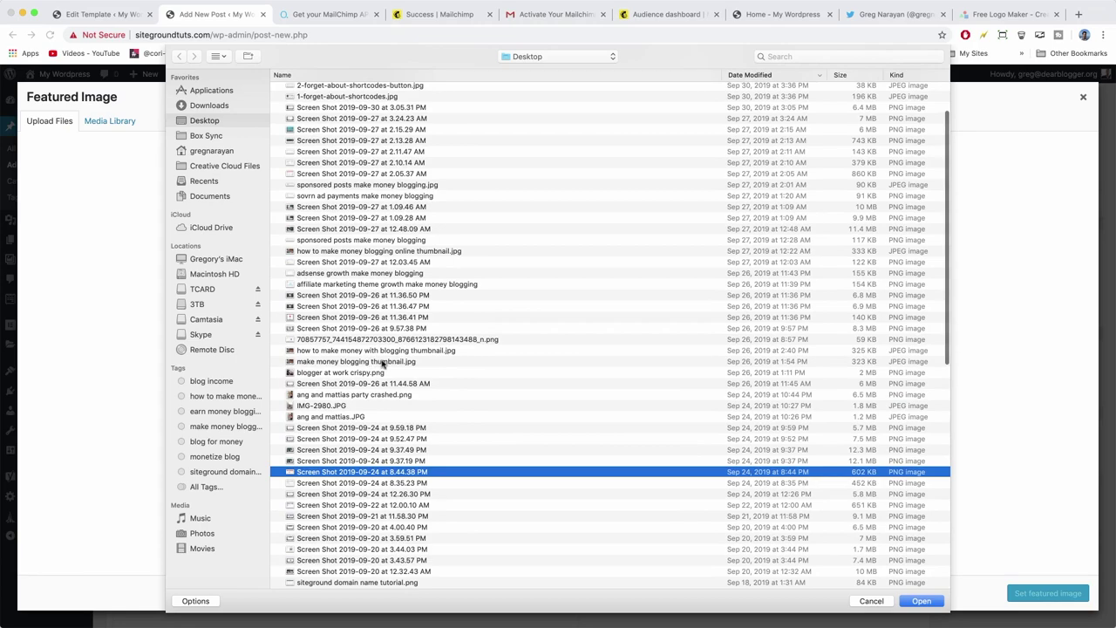
click(382, 363)
key(space)
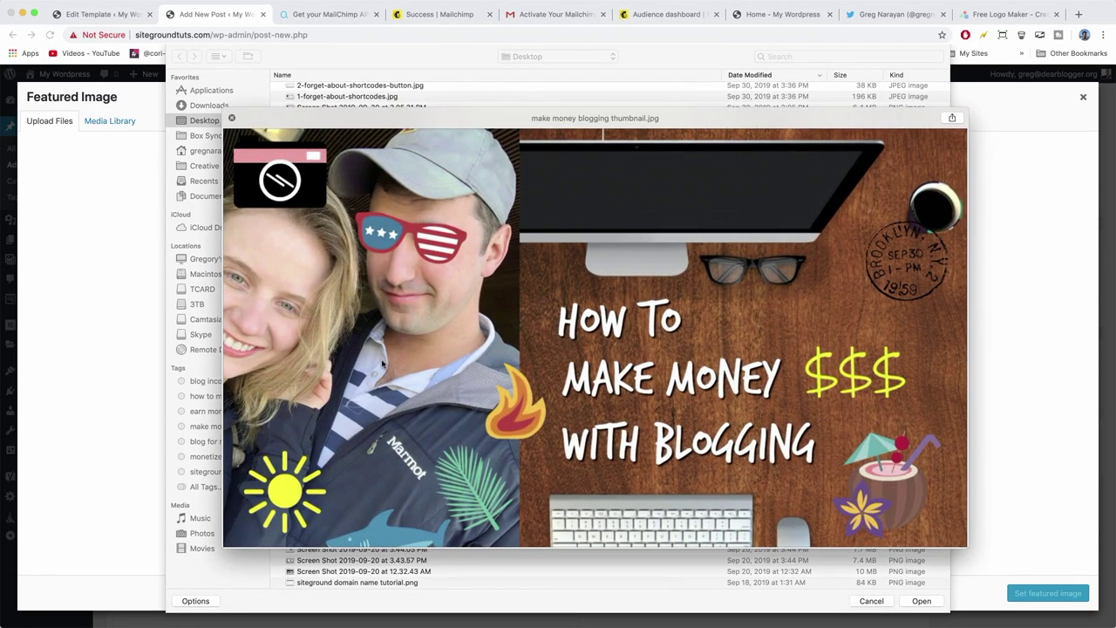
key(space)
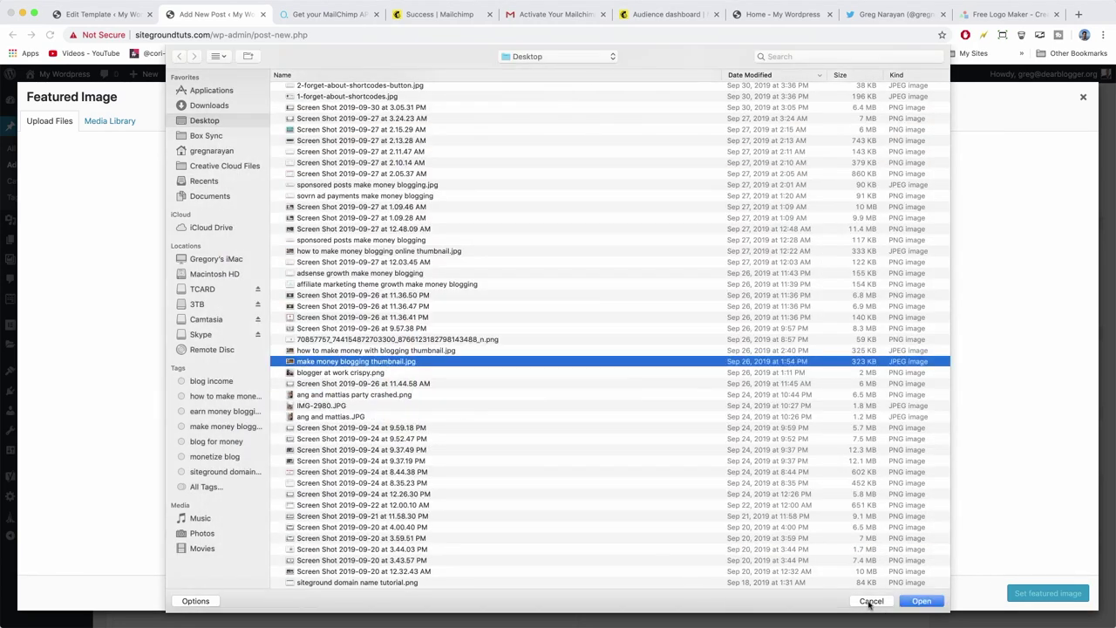
click(871, 601)
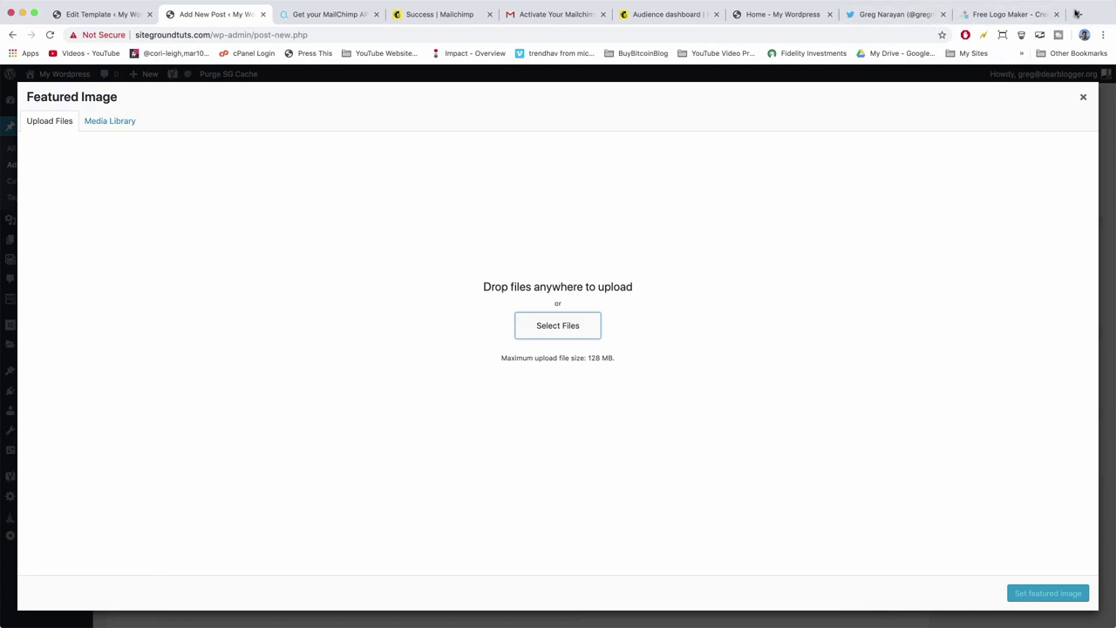
click(1077, 14)
Go to pixabay.com and search for 'workspace' images
text(pixaw)
key(BackSpace)
text(ba)
key(Return)
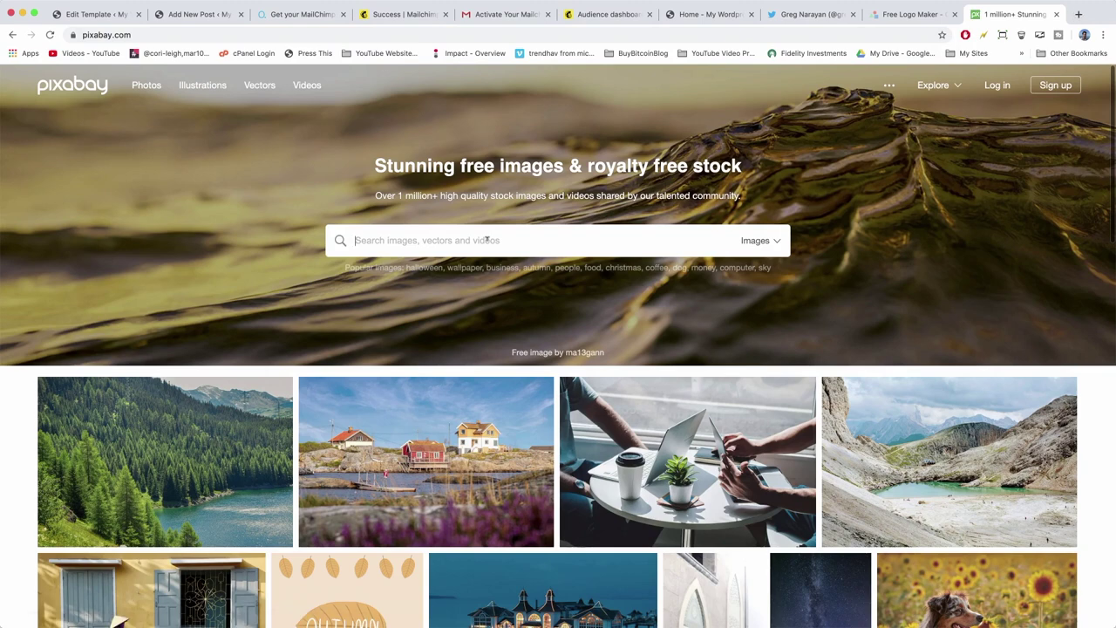
text(coffee)
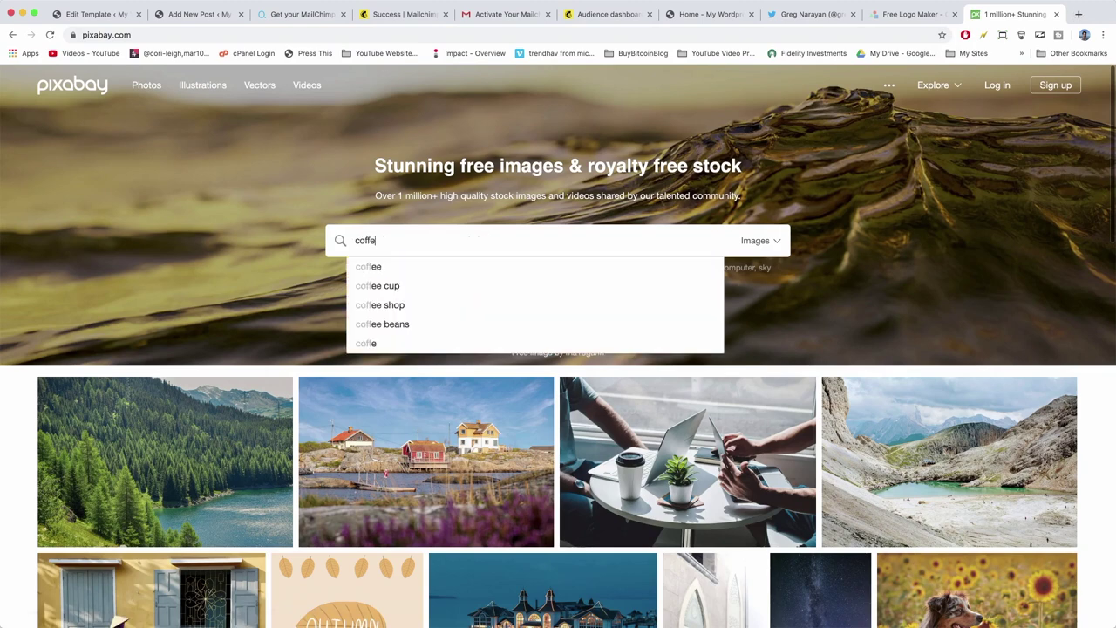
text( w)
key(BackSpace)
key(BackSpace)
key(BackSpace)
key(BackSpace)
key(BackSpace)
key(BackSpace)
key(BackSpace)
key(BackSpace)
text(workspace)
key(Return)
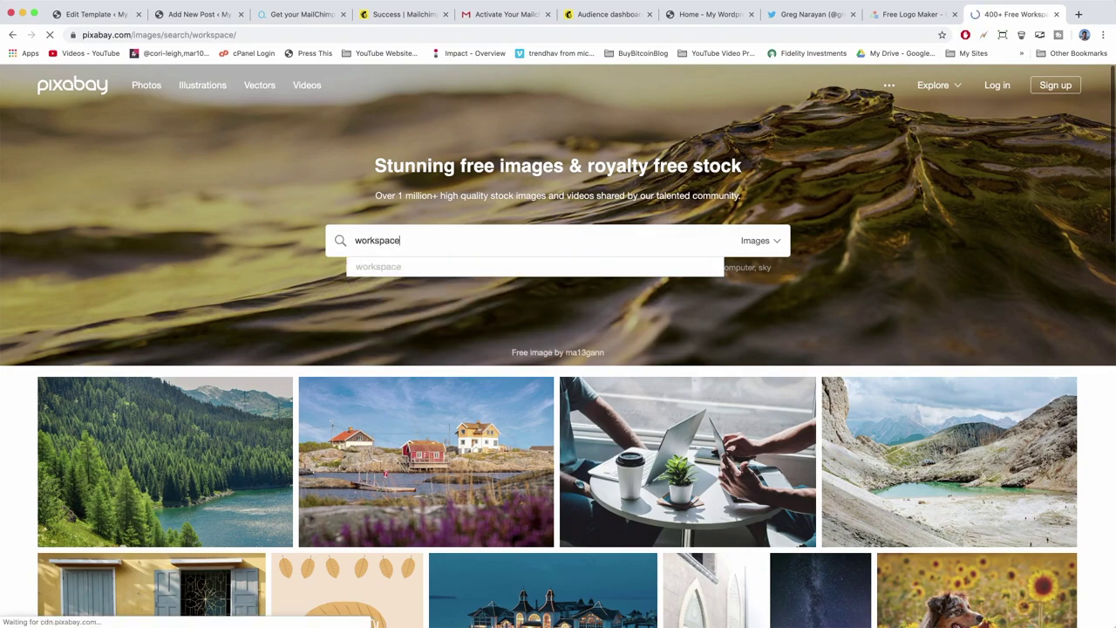
Download the Home Office workspace photo at 1920×1388 and return to the WordPress tab
scroll(611, 325, down, 3)
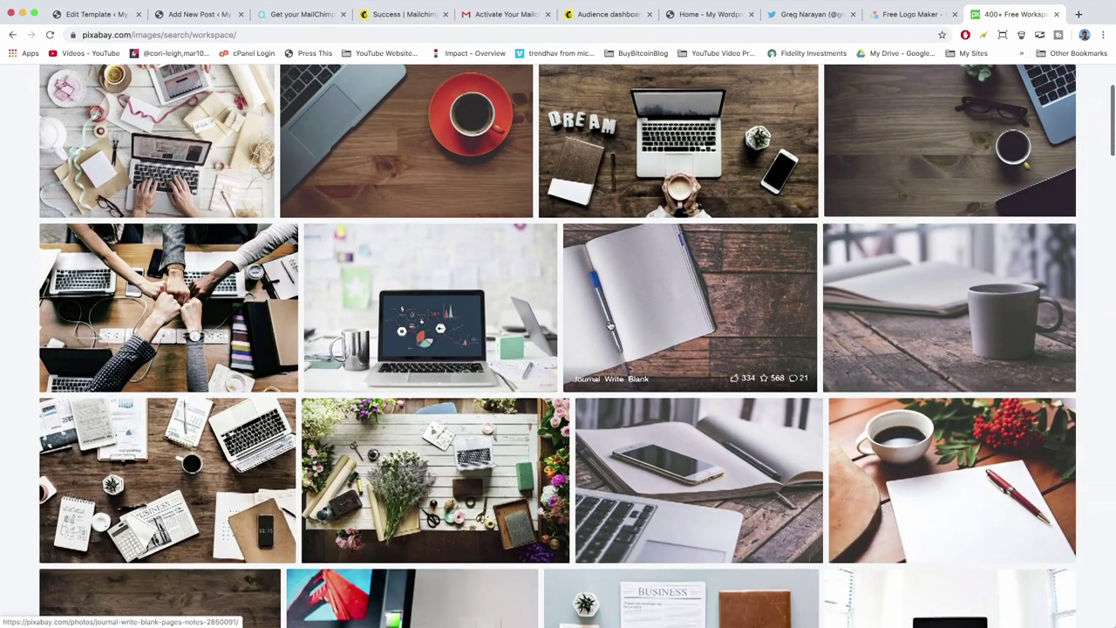
scroll(611, 325, down, 10)
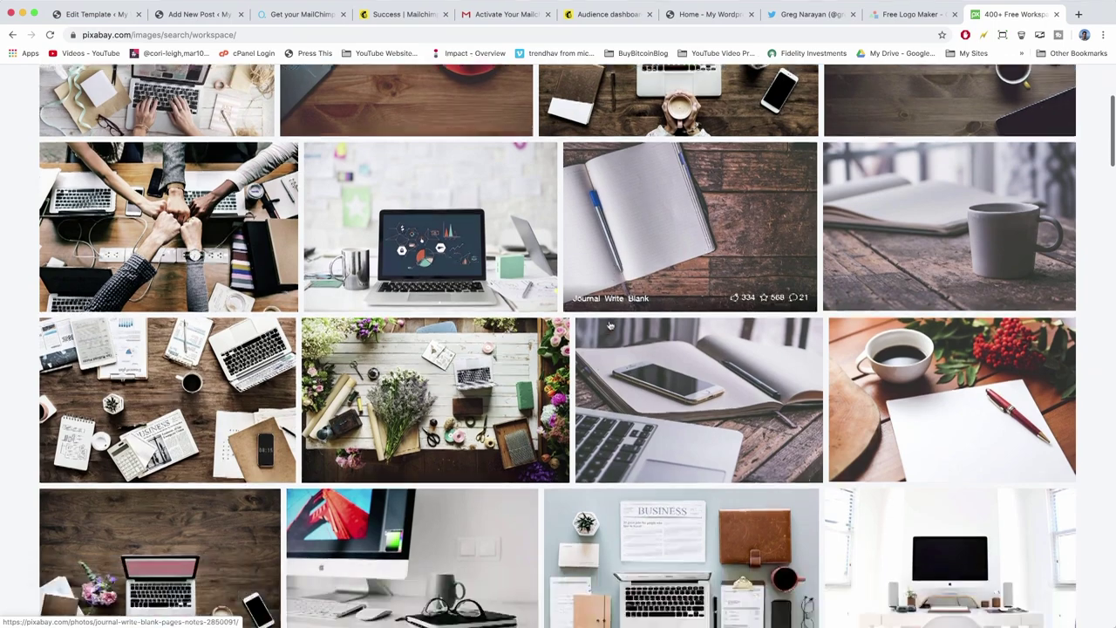
scroll(610, 325, down, 2)
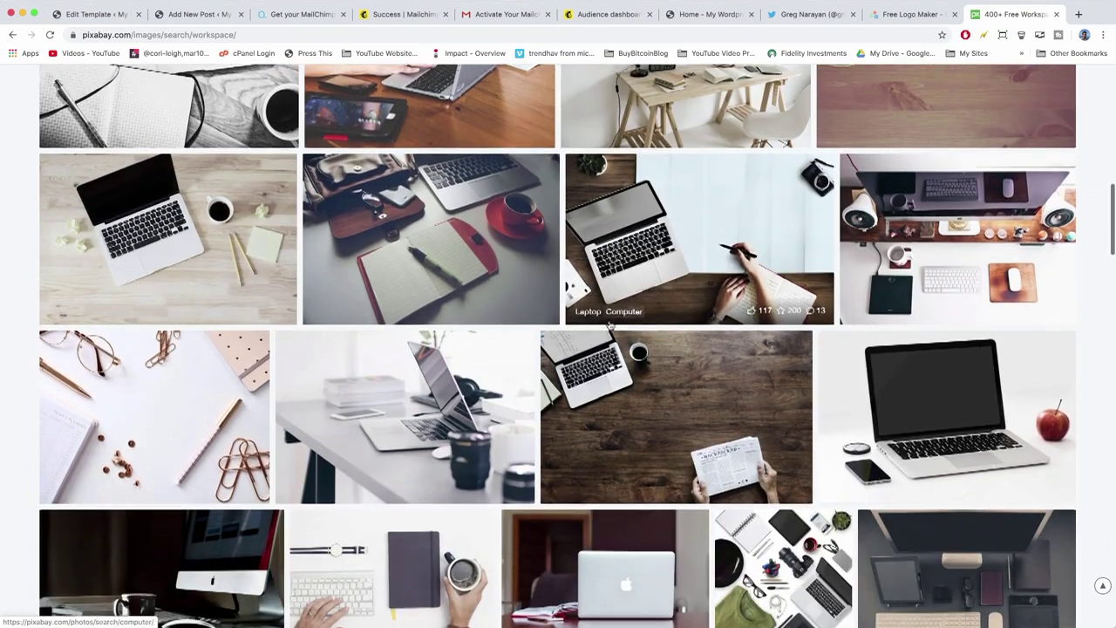
click(940, 252)
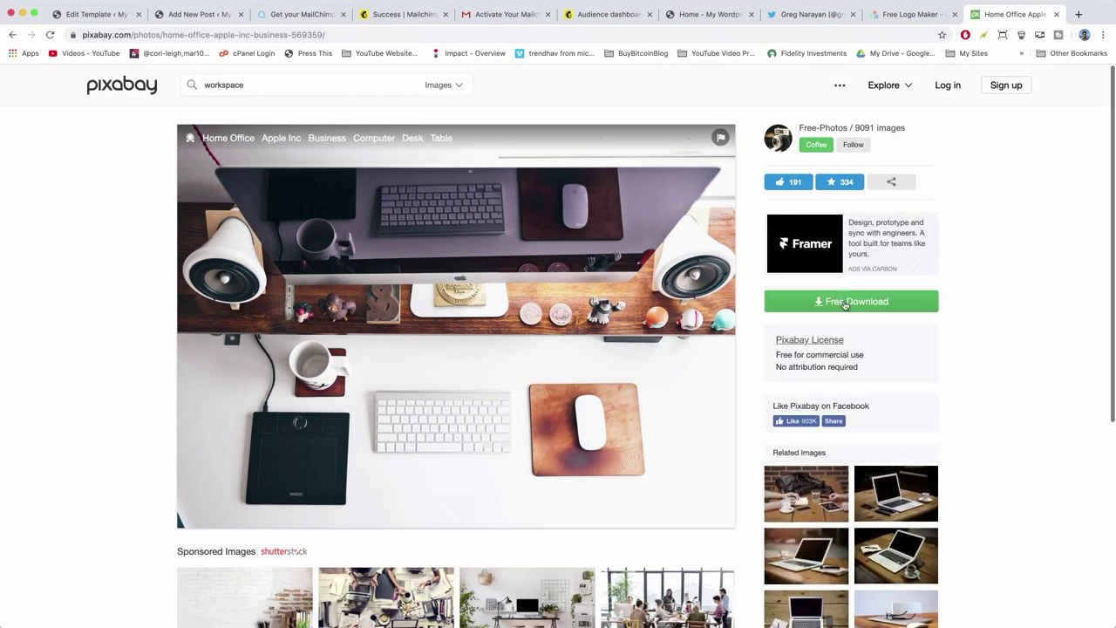
click(845, 301)
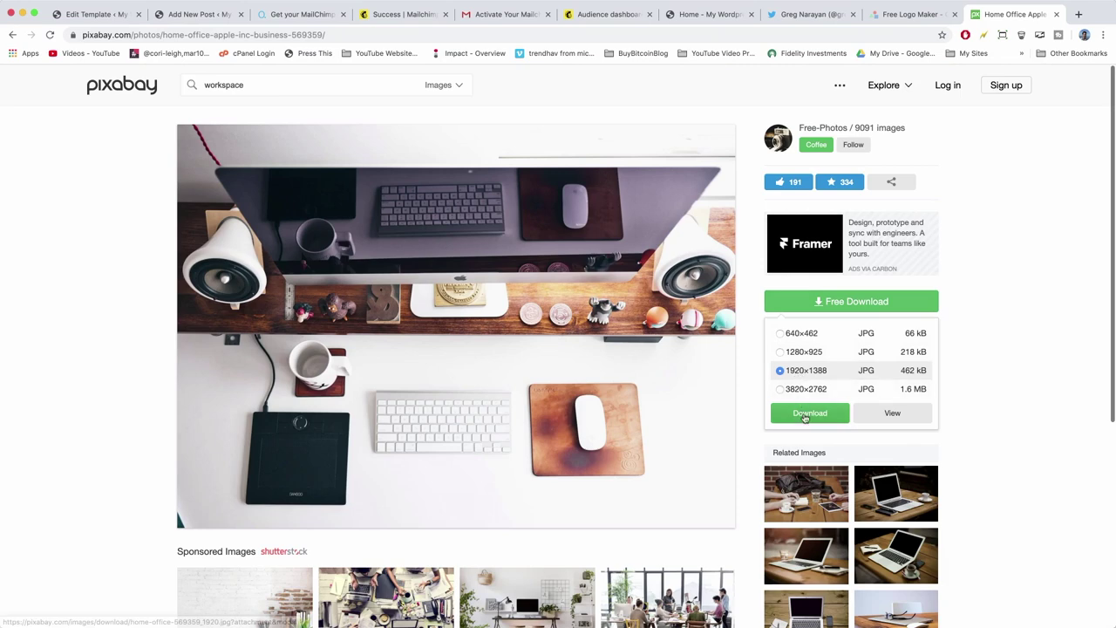
click(804, 414)
click(489, 362)
click(502, 407)
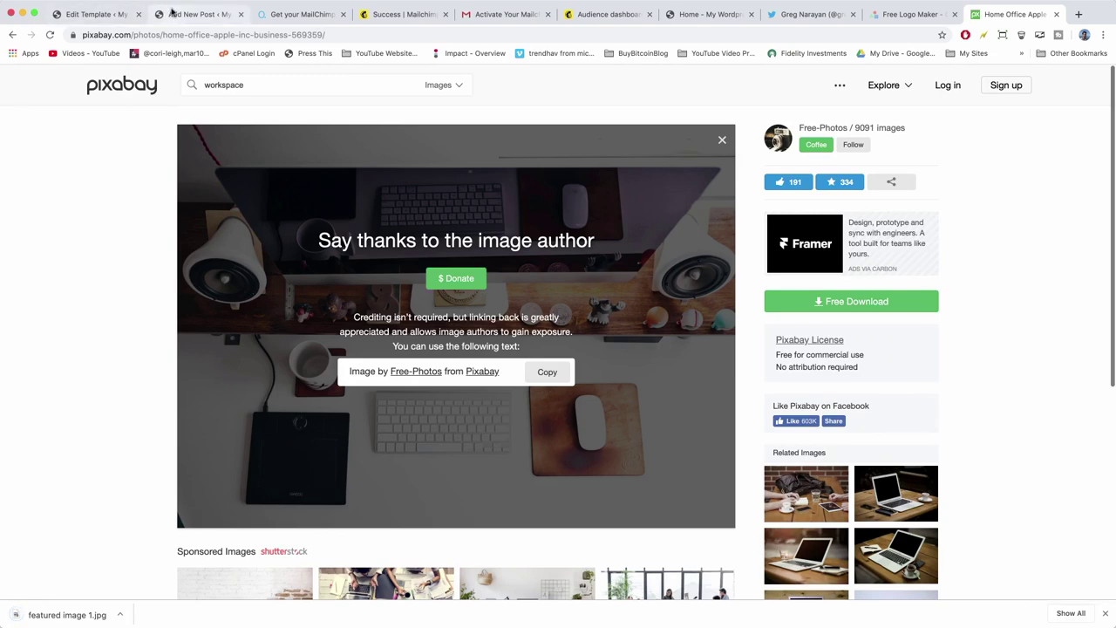
click(187, 14)
Upload 'featured image 1.jpg' and set it as the post's featured image
click(566, 319)
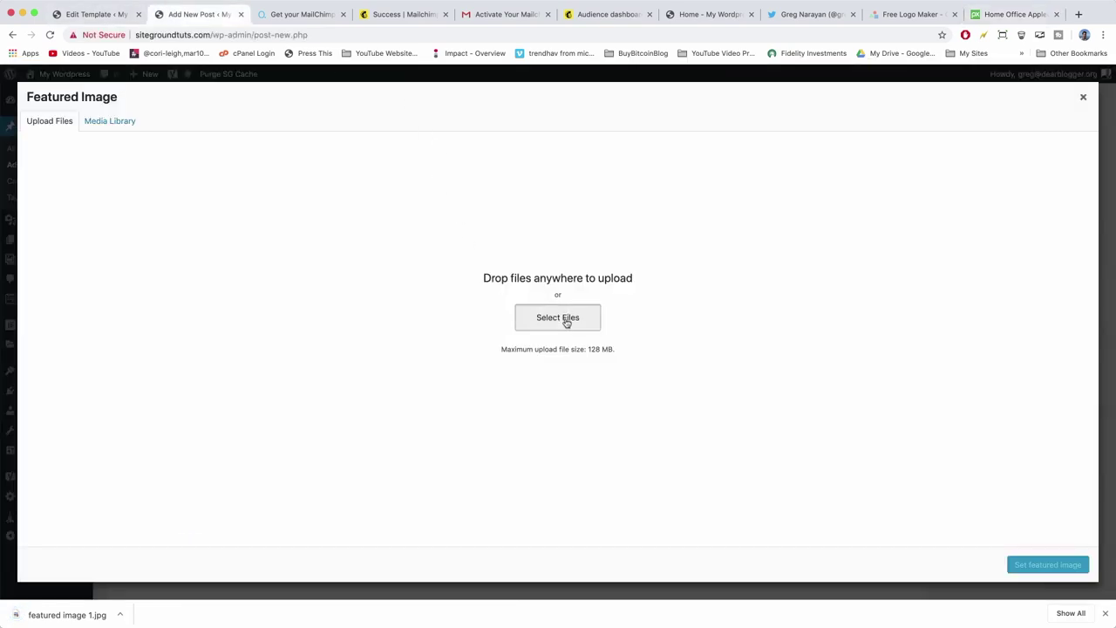
double_click(316, 92)
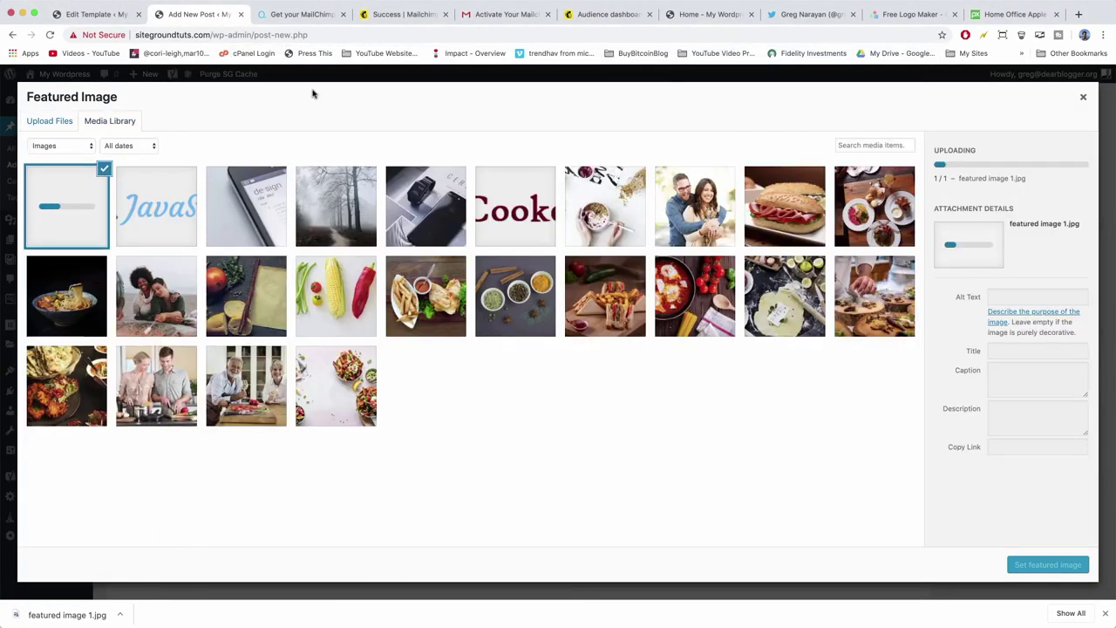
click(1047, 566)
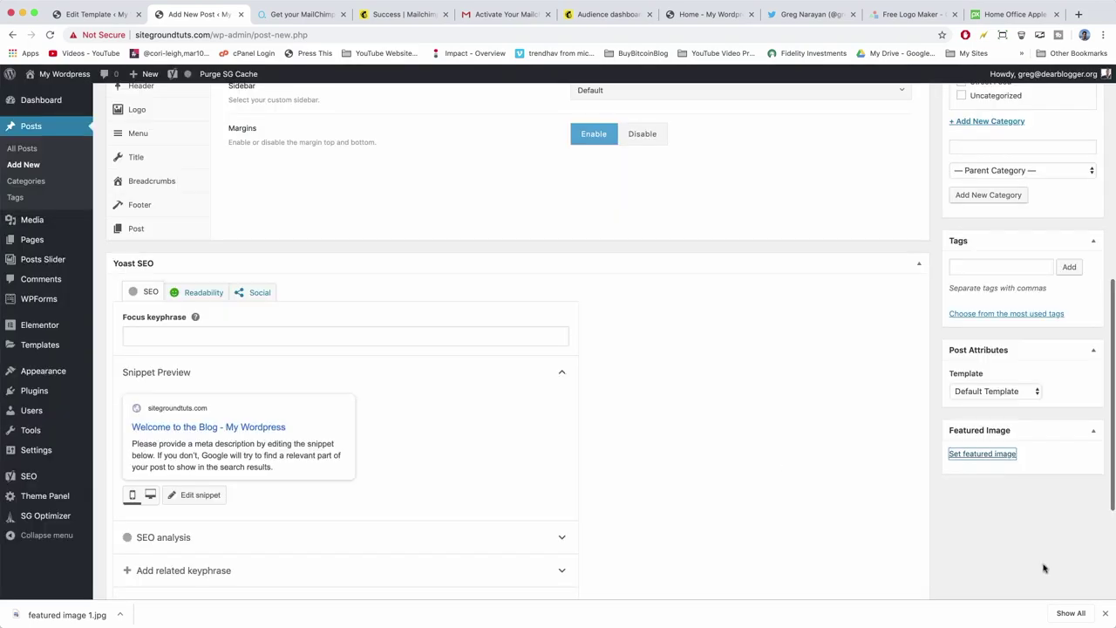
Publish 'Welcome to the Blog' and view the live post
scroll(660, 452, down, 3)
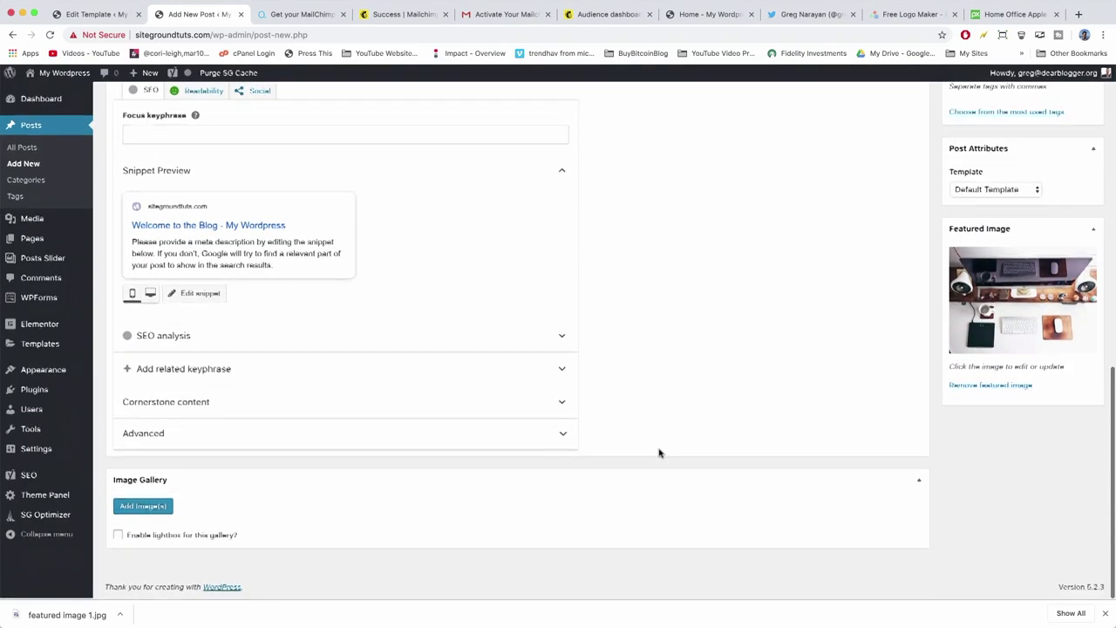
scroll(661, 451, up, 15)
click(1070, 285)
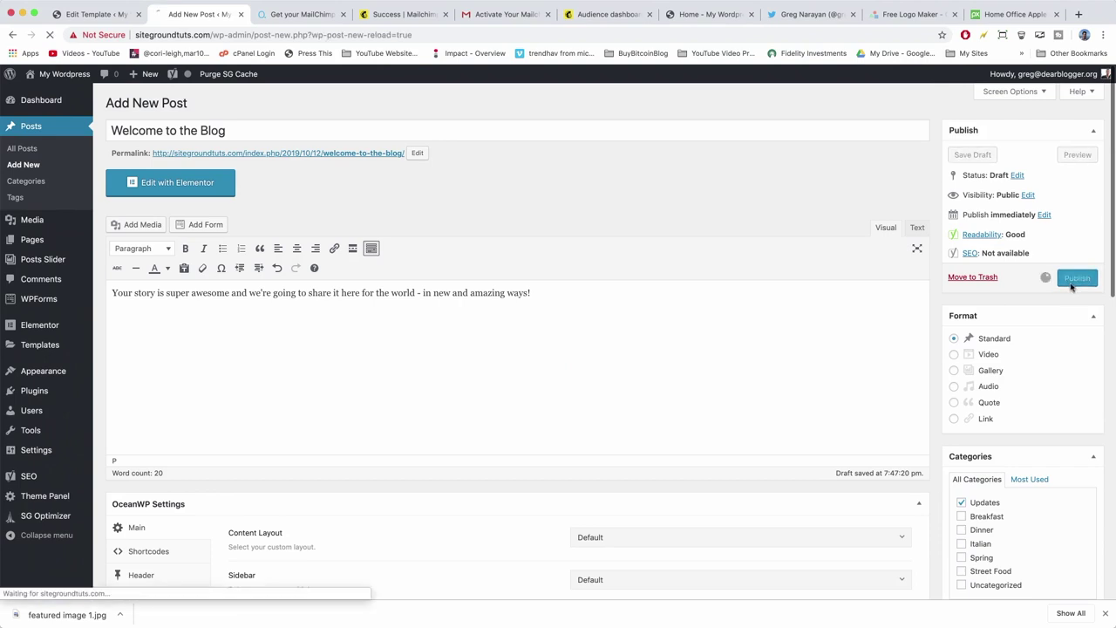
click(186, 75)
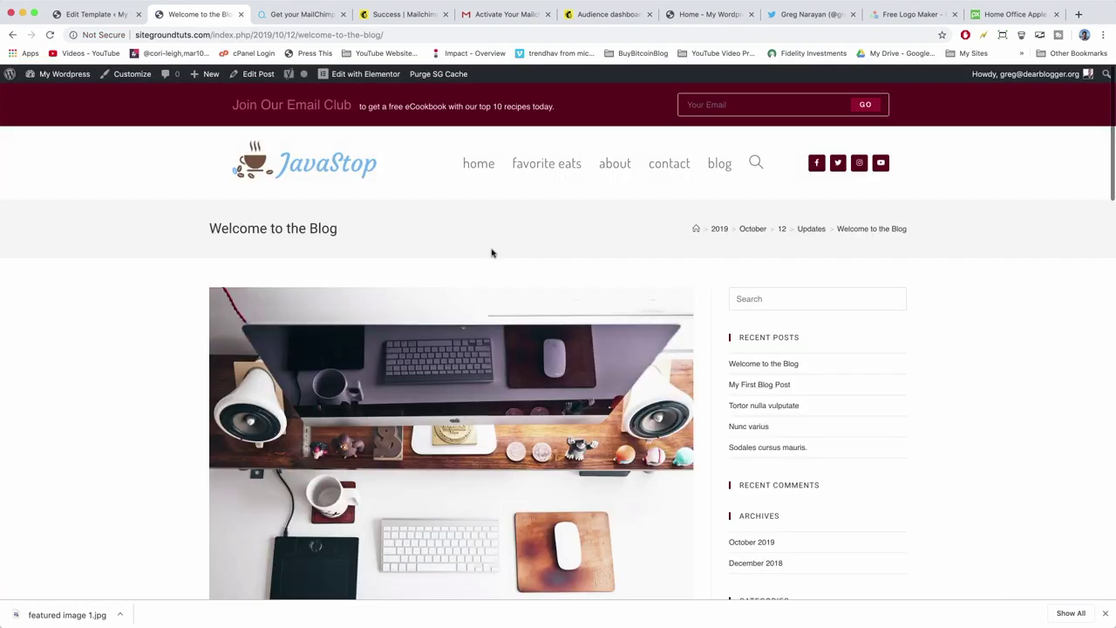
Scroll through the published post and try its comment field
scroll(492, 252, down, 3)
scroll(491, 253, down, 1)
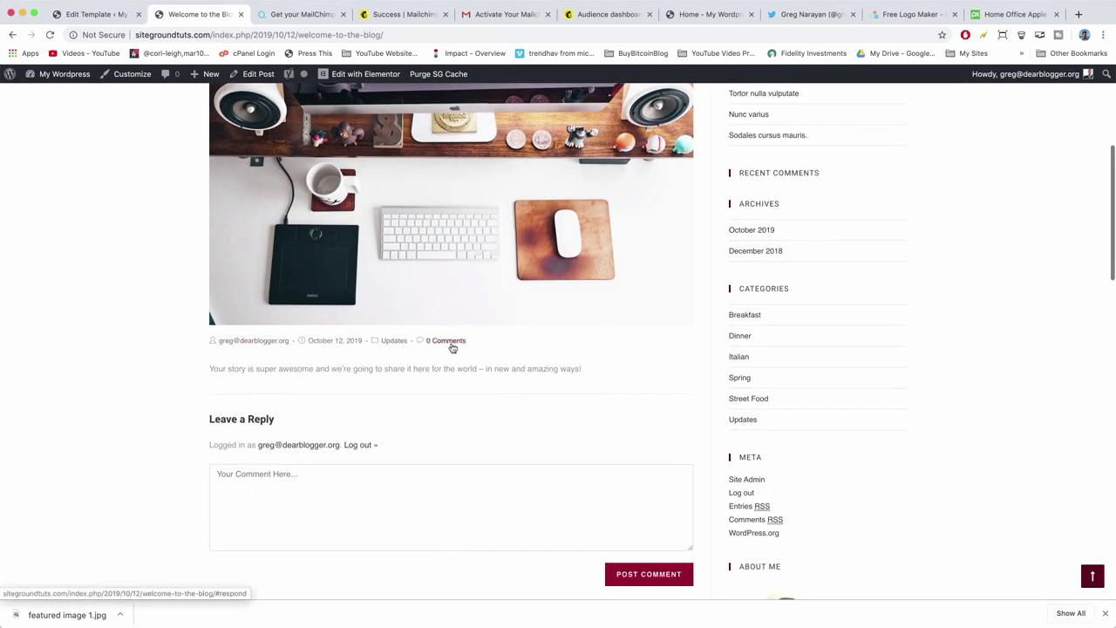
scroll(451, 349, down, 3)
click(476, 378)
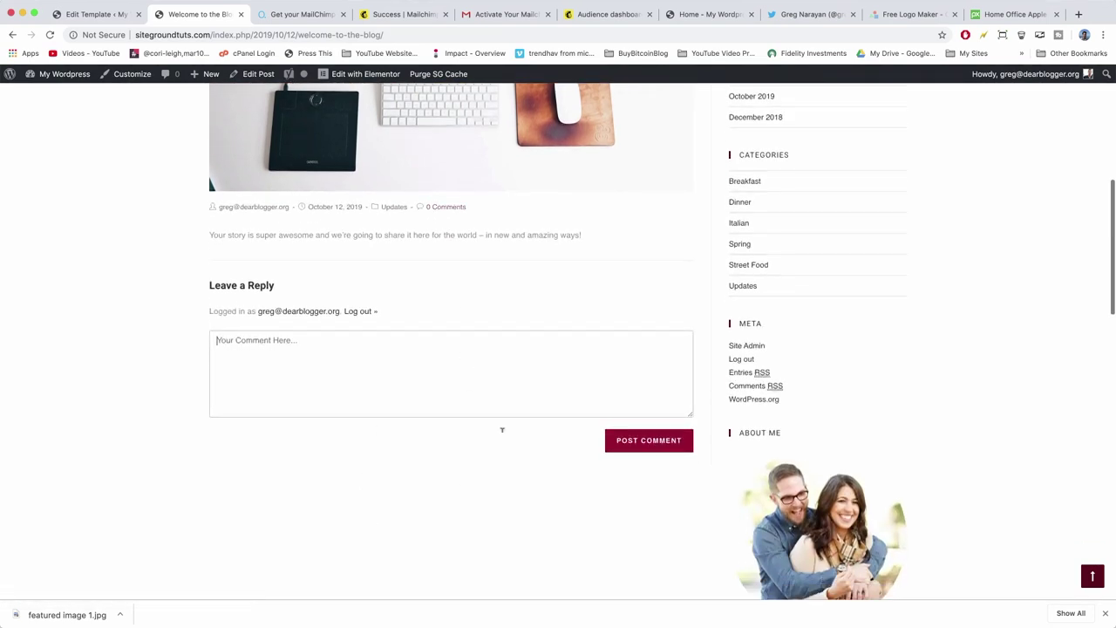
scroll(501, 401, down, 15)
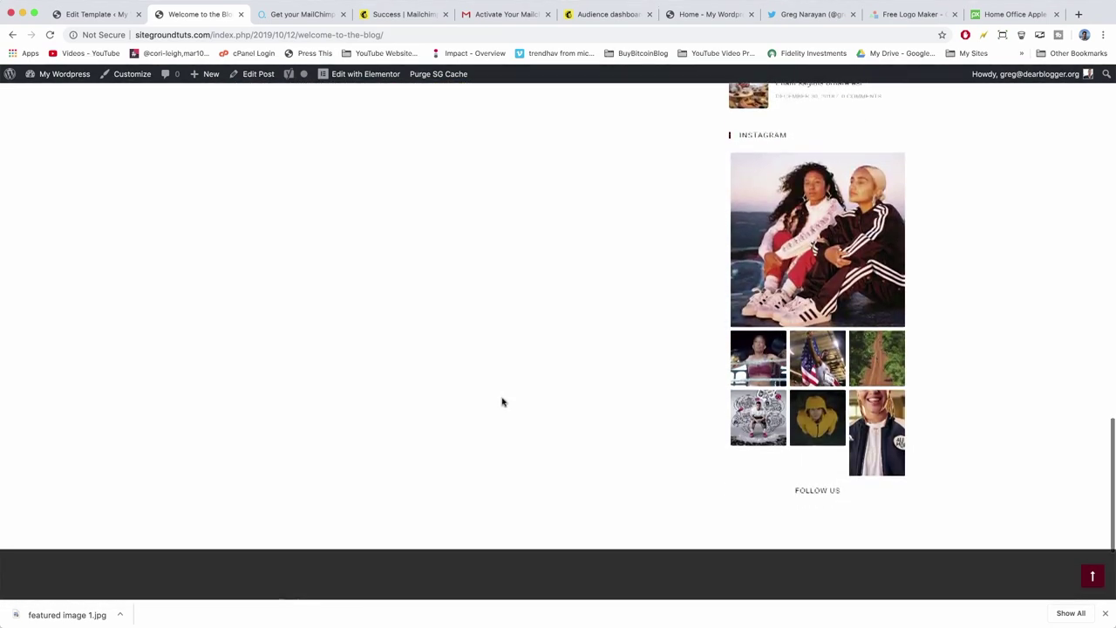
scroll(502, 401, up, 20)
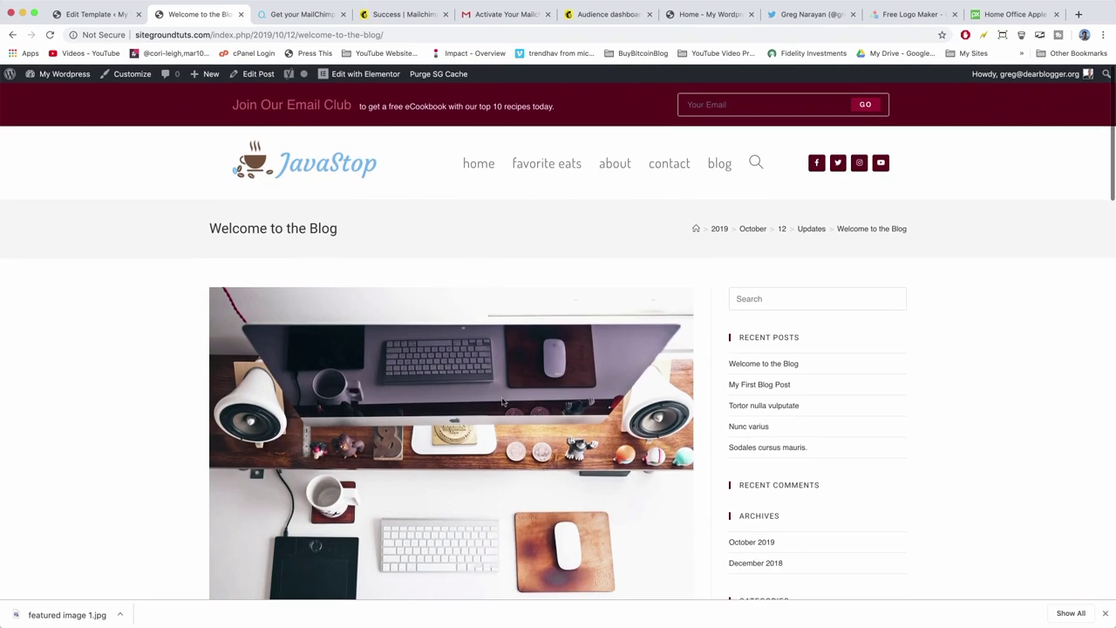
Check the JavaStop home page, then open the Media Library from the dashboard
click(335, 172)
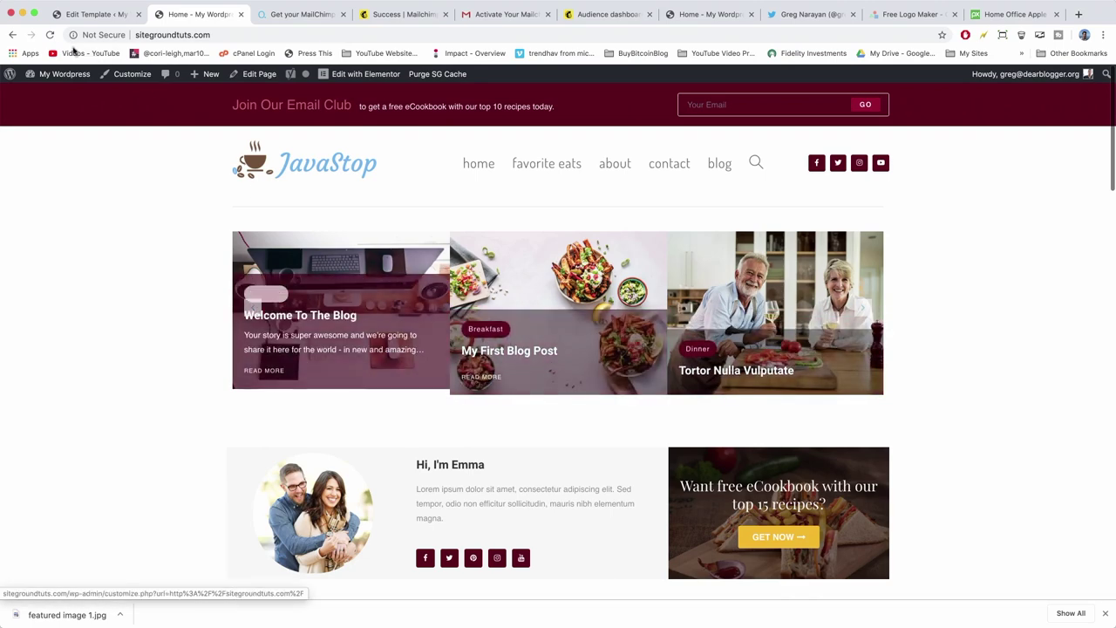
mouse_move(75, 77)
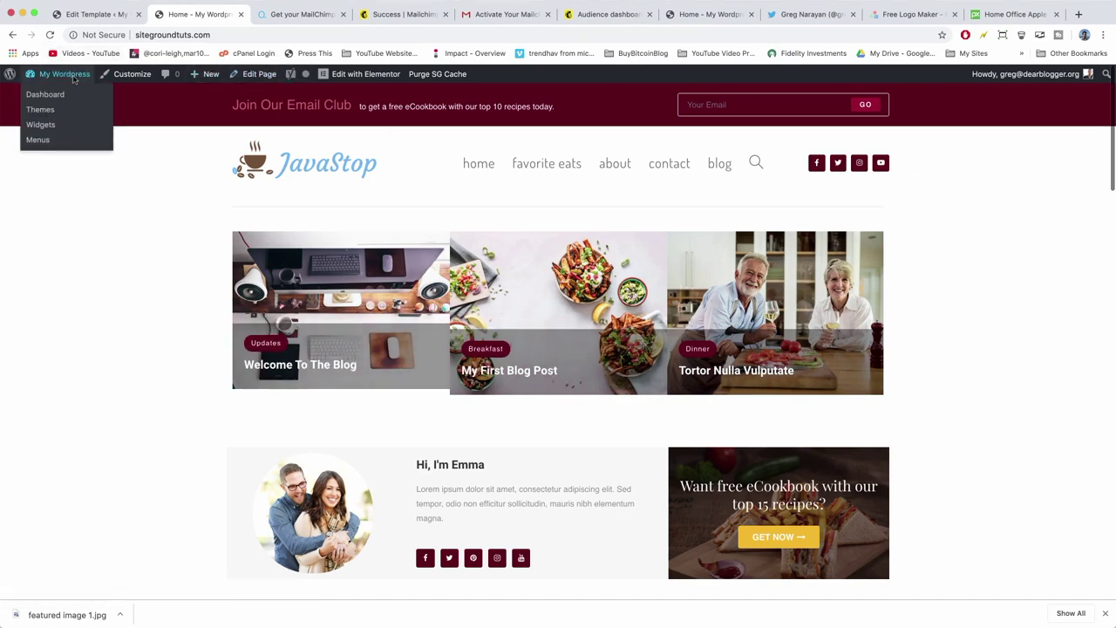
click(67, 80)
click(50, 202)
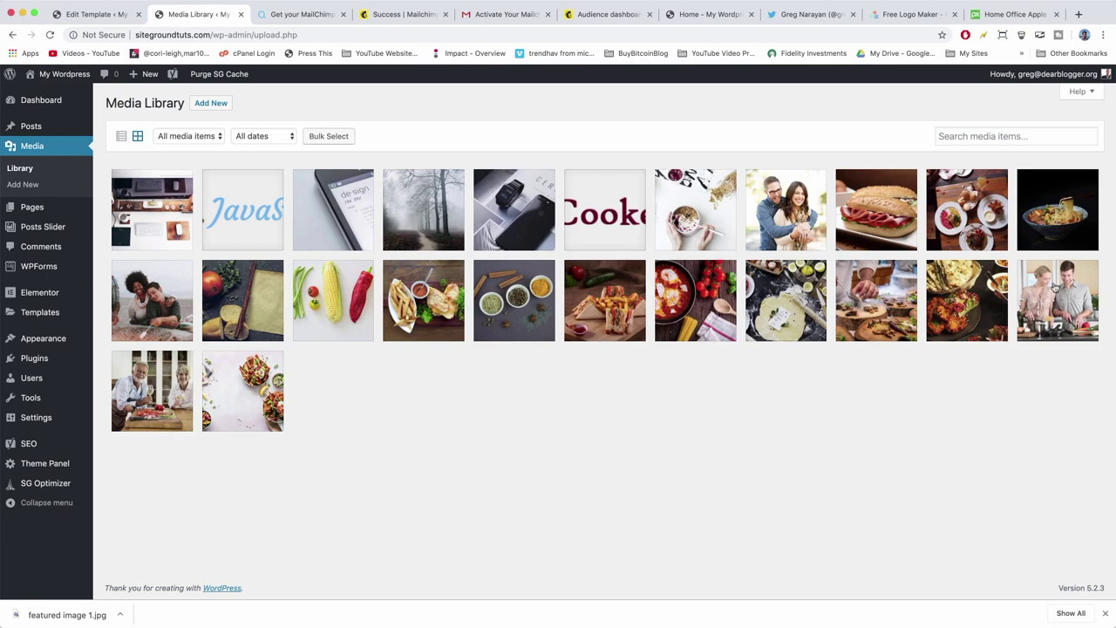
Check the cooking-couple and older-couple (1200 × 900) photos, then open featured-image-1.jpg in the image editor
click(1075, 279)
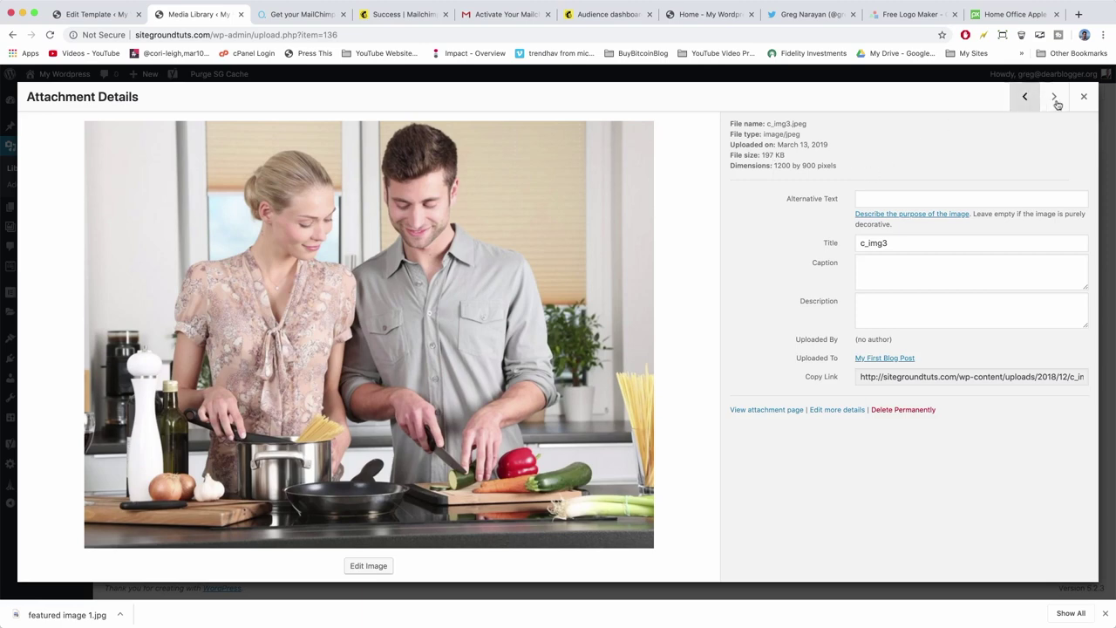
click(1084, 97)
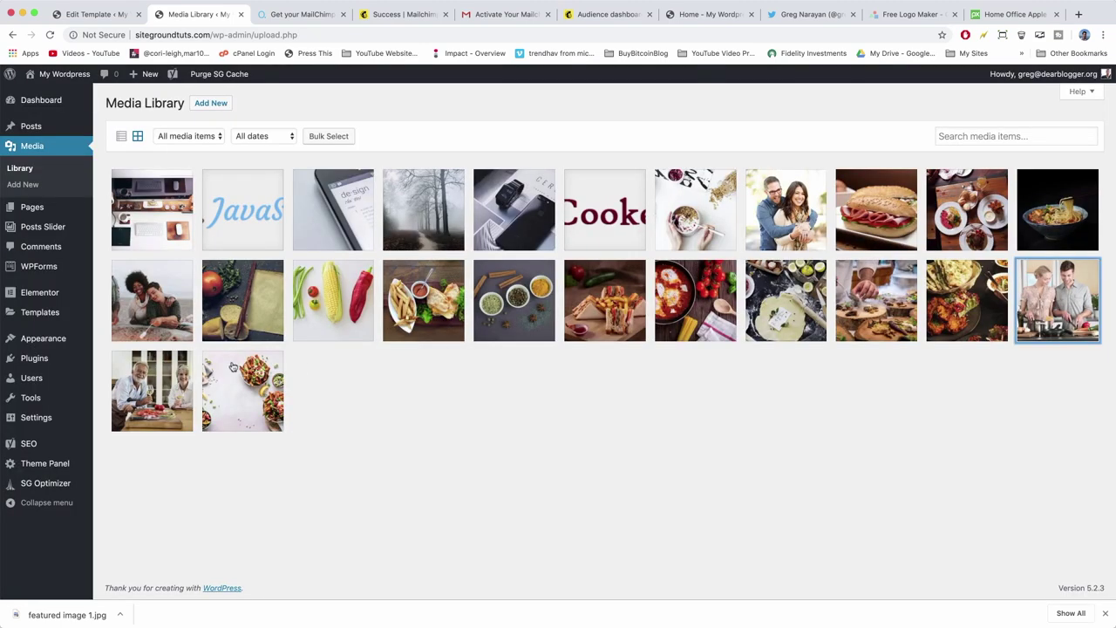
click(164, 382)
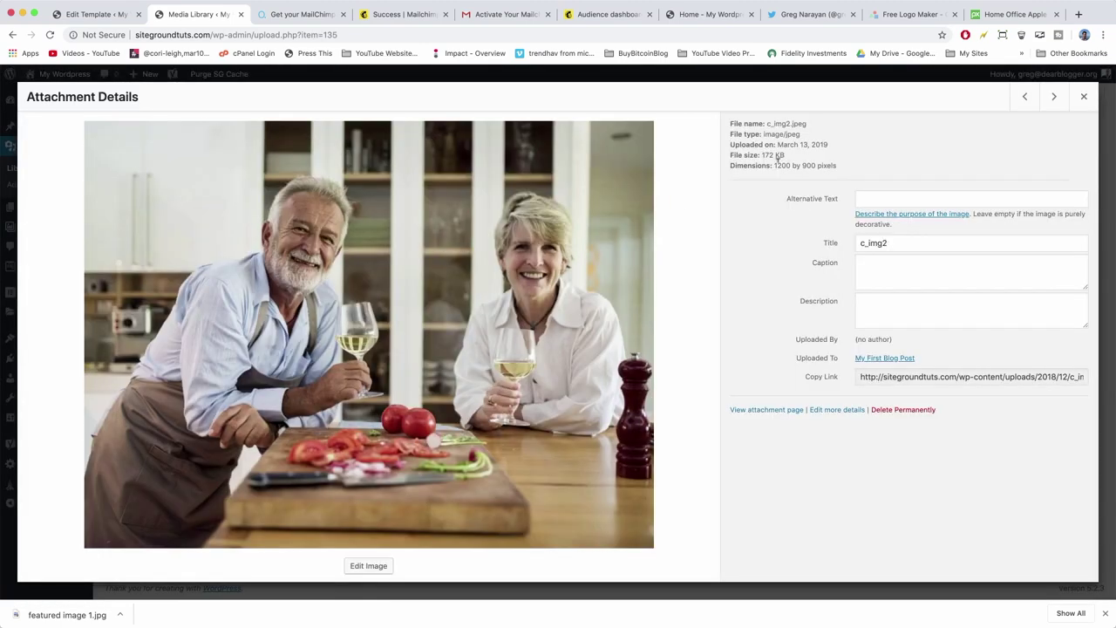
drag(774, 162, 869, 173)
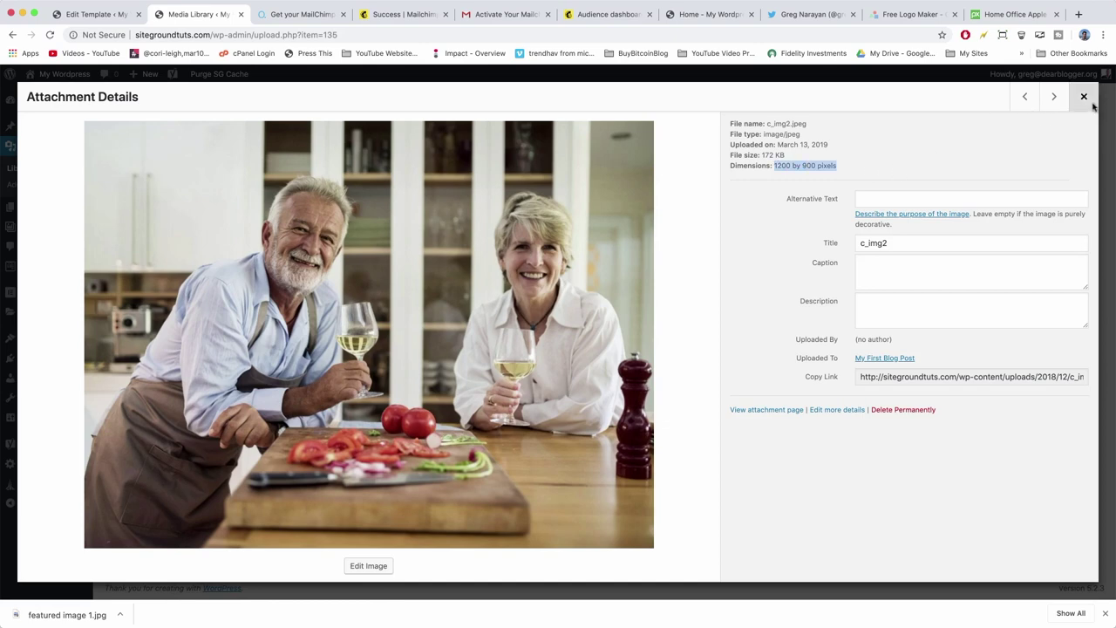
click(1084, 97)
click(151, 202)
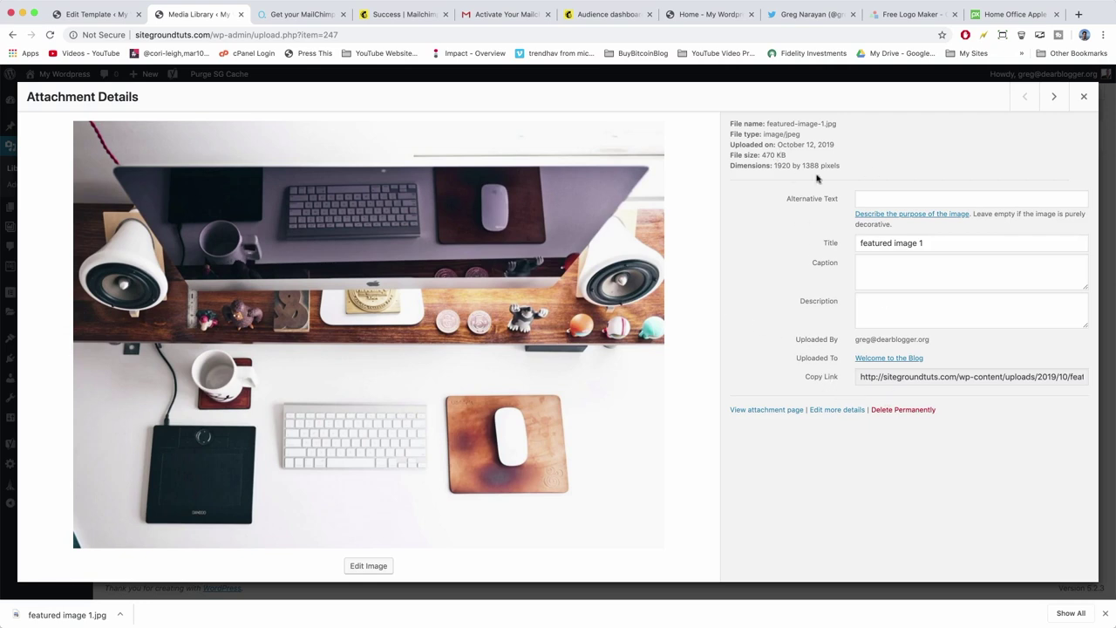
click(368, 566)
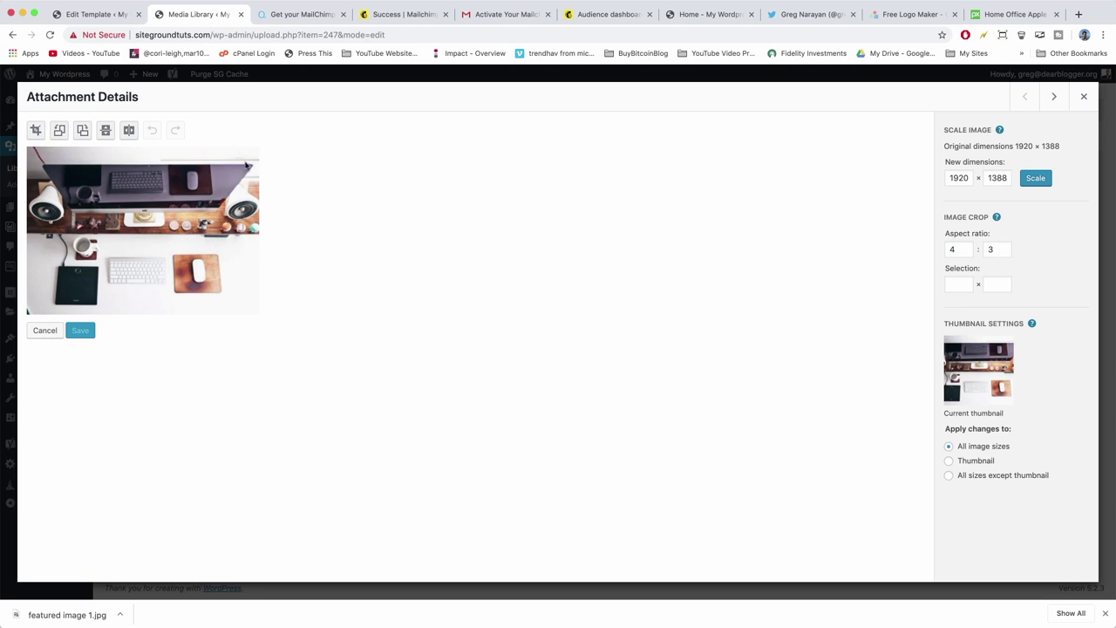
Crop the desk photo to a 4:3 selection of 1848 × 1387, save it, and return to the library
drag(247, 165, 88, 326)
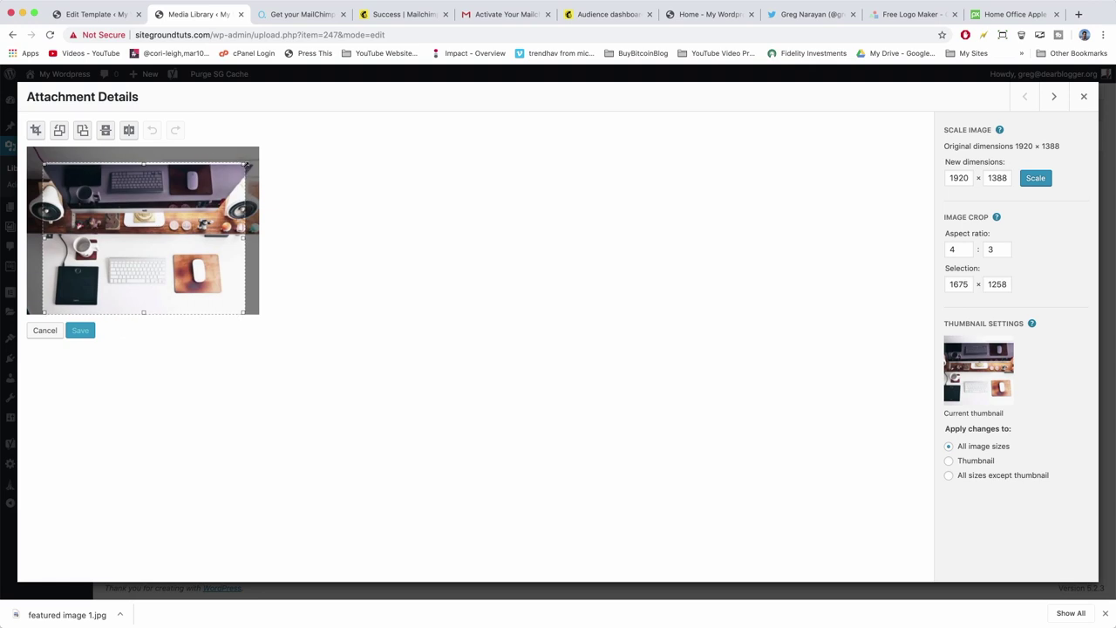
drag(247, 165, 269, 142)
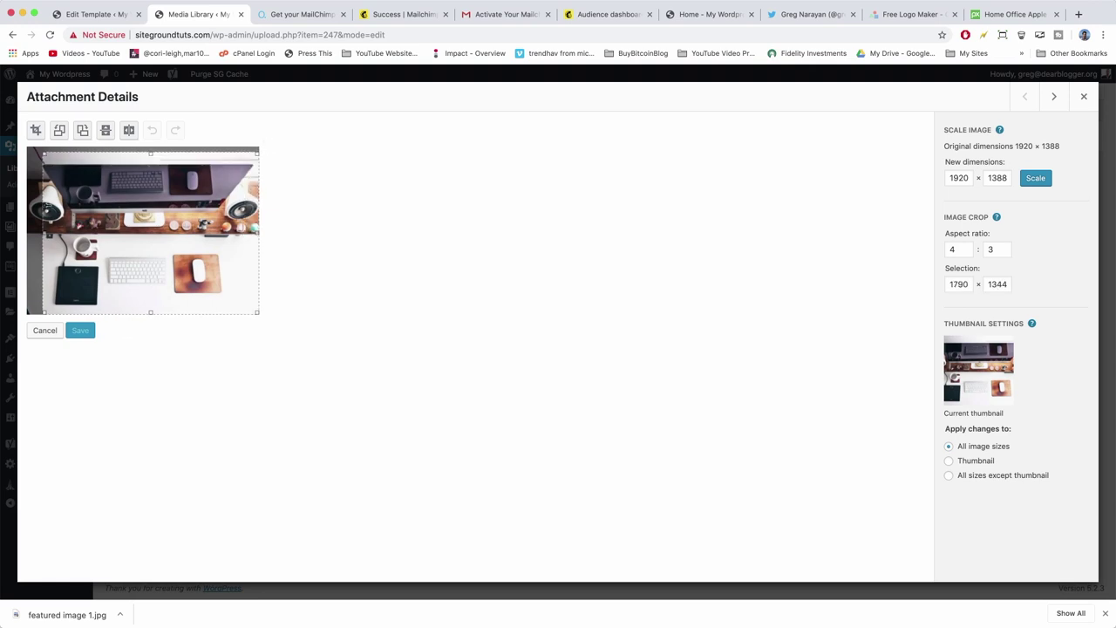
drag(42, 155, 31, 139)
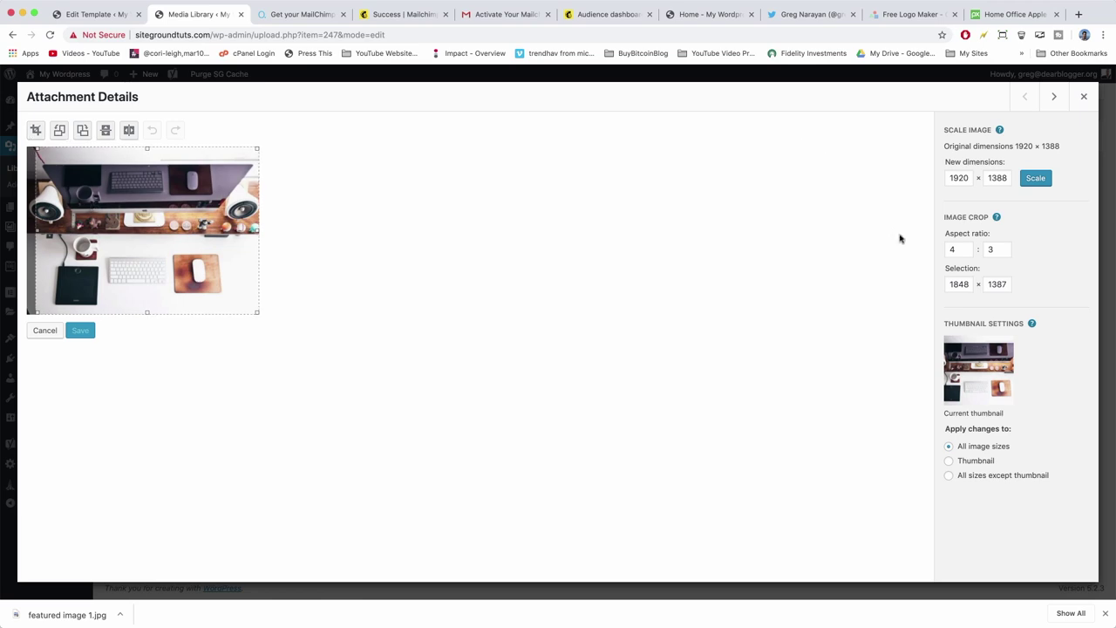
click(34, 129)
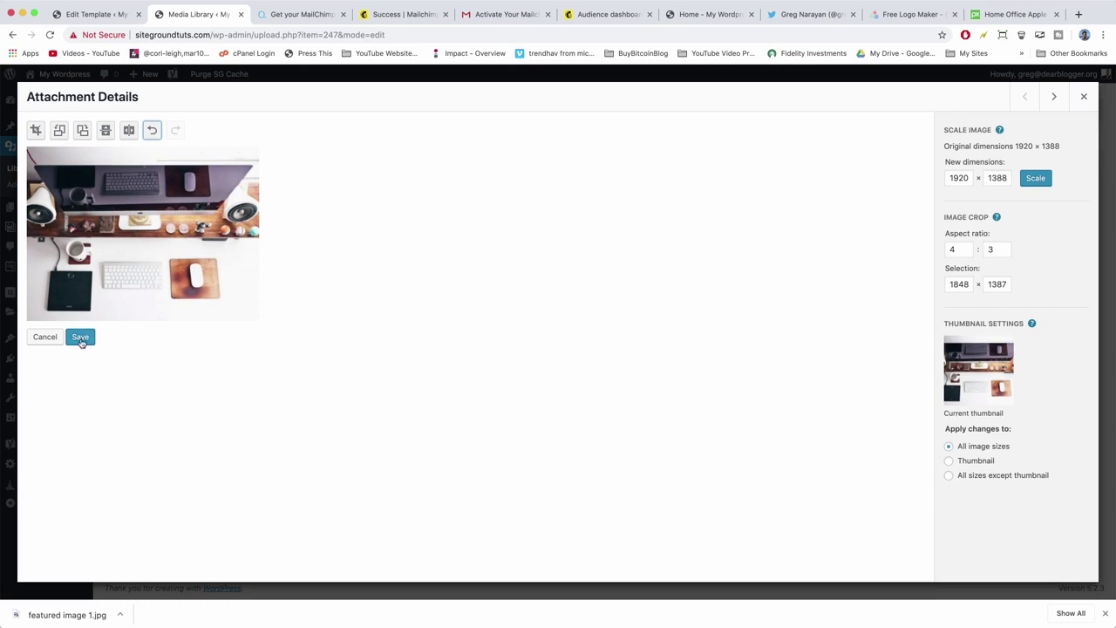
click(80, 338)
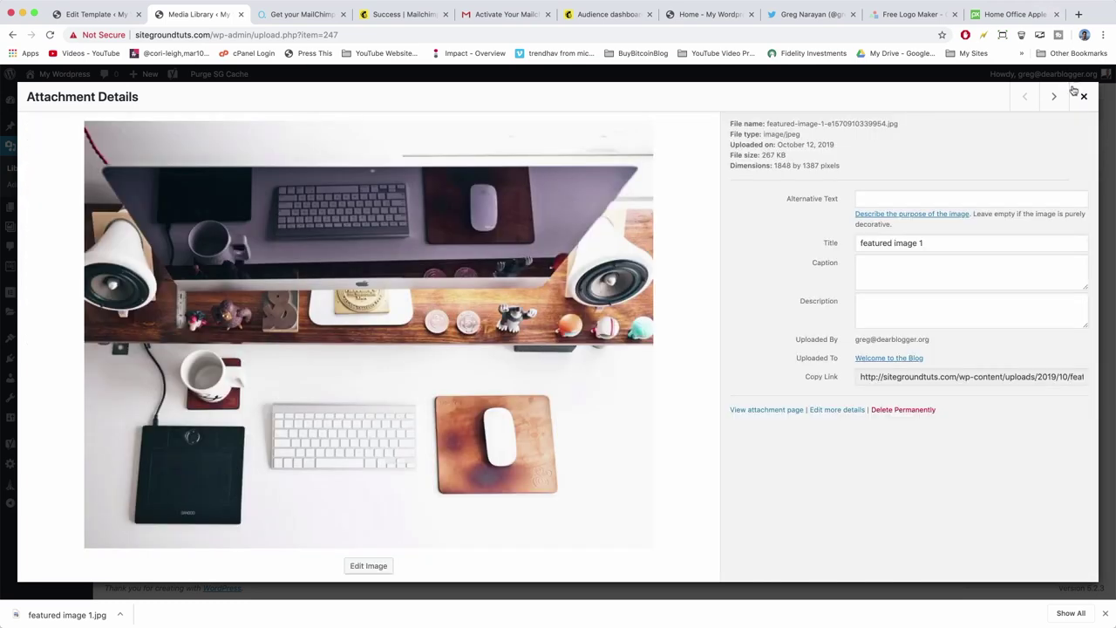
click(1084, 95)
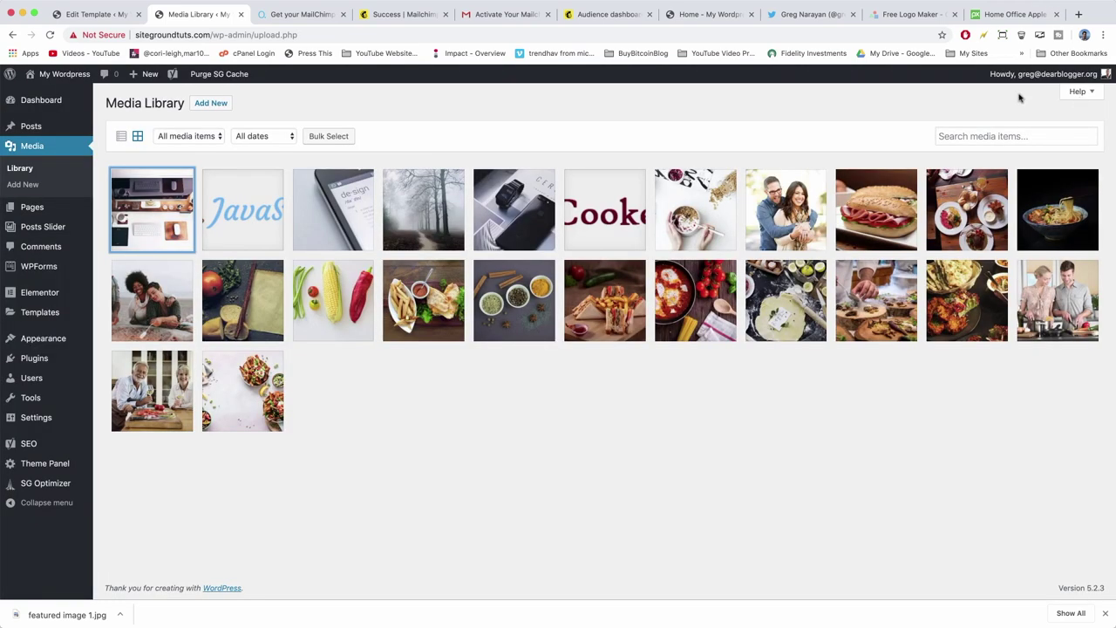
View the Welcome To The Blog post on the live site and mark the date part of its URL
click(88, 80)
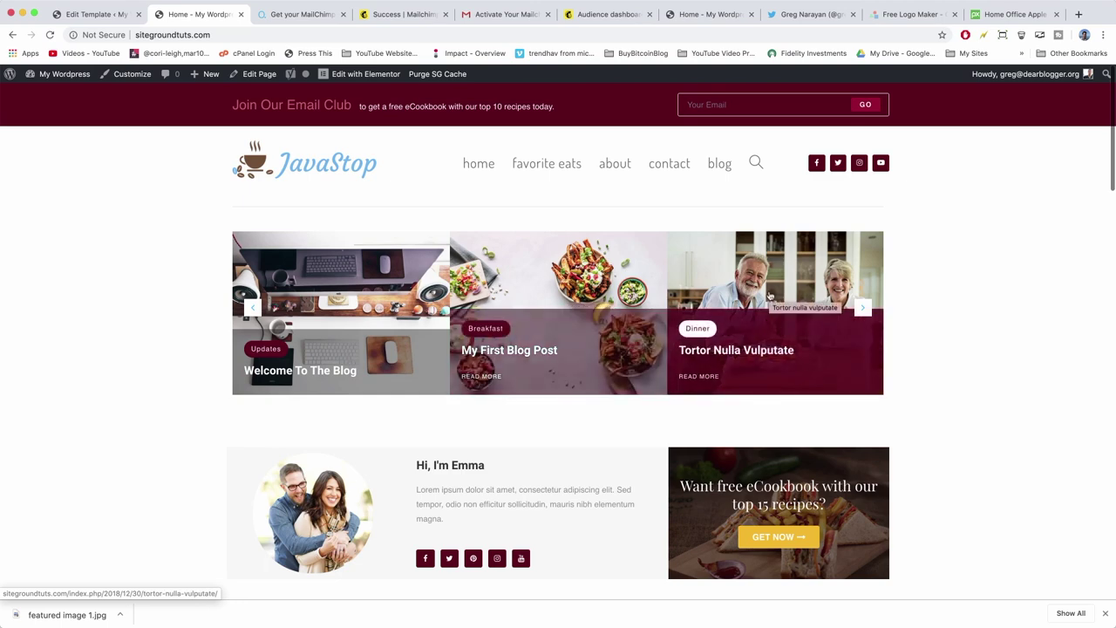
click(862, 307)
click(863, 307)
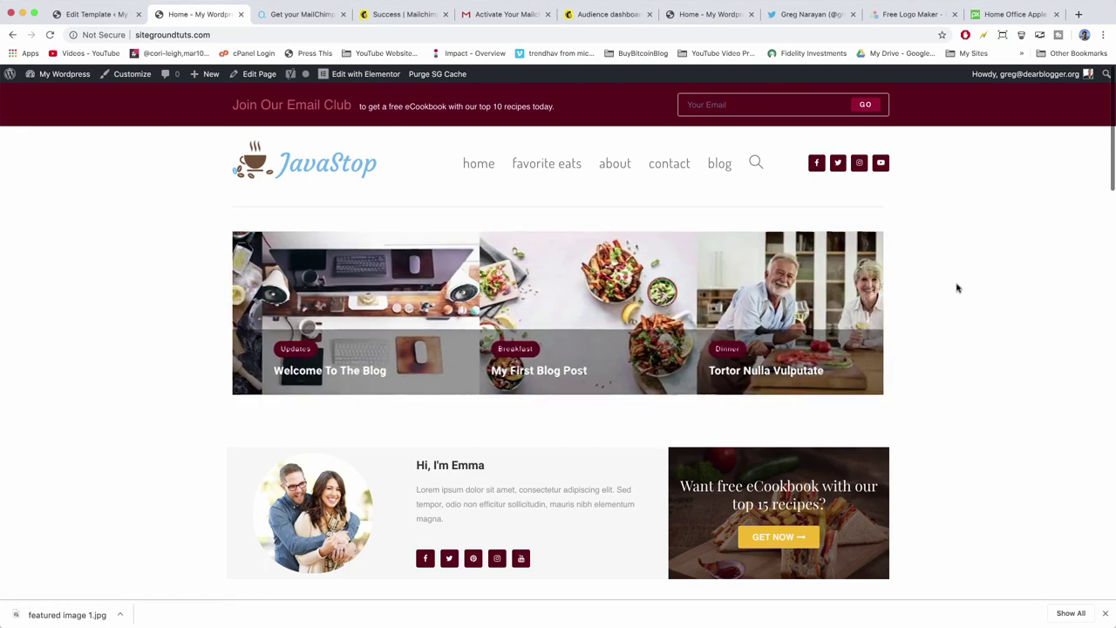
click(370, 267)
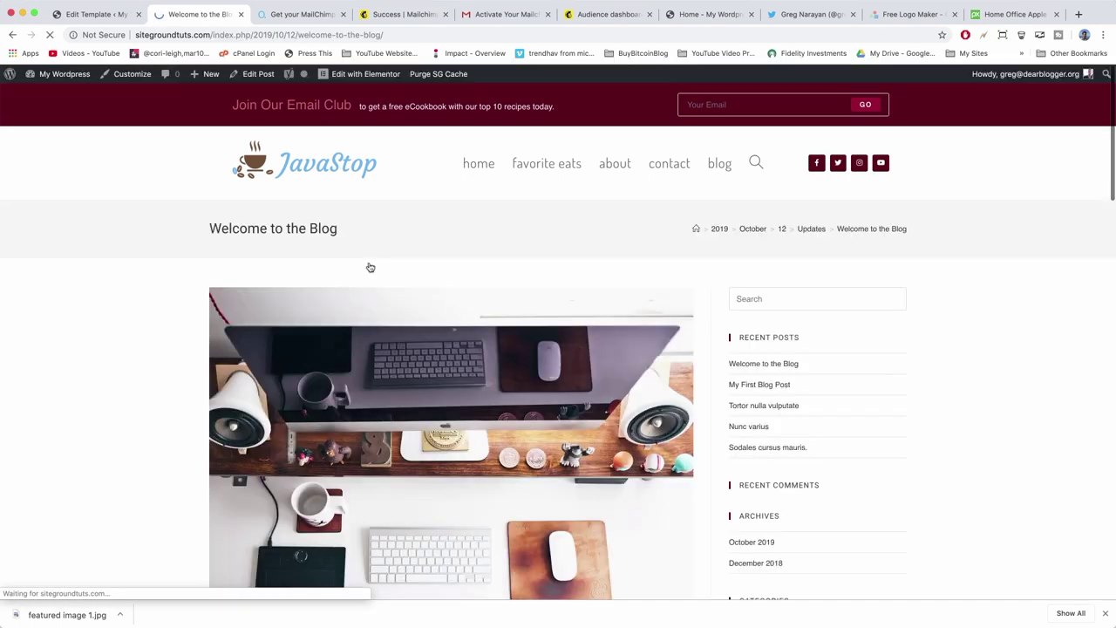
click(216, 33)
click(286, 33)
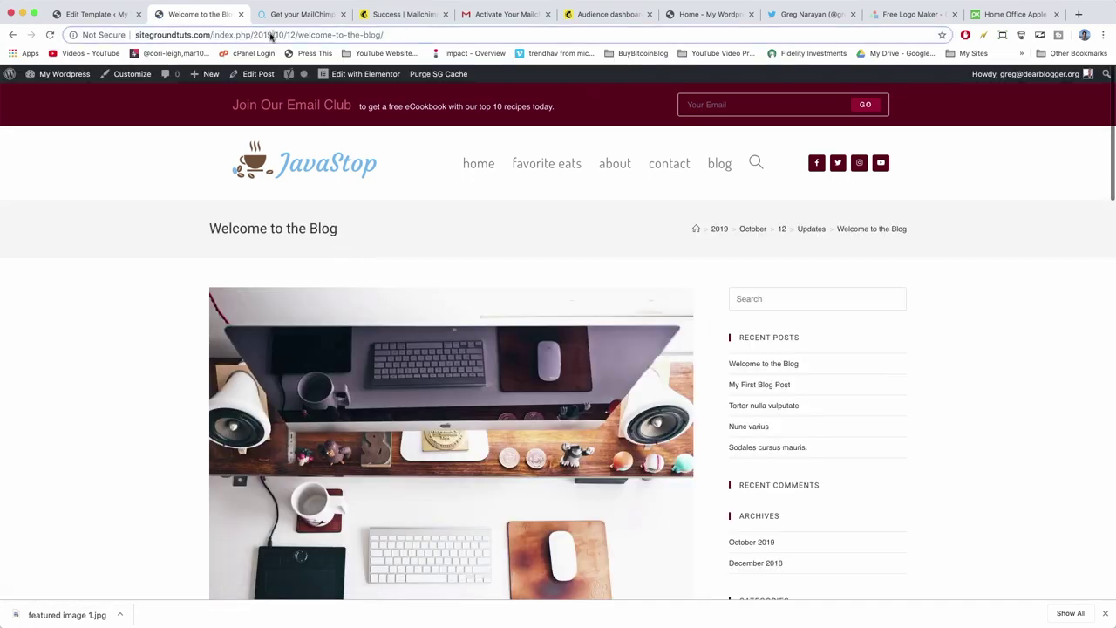
drag(299, 34, 210, 31)
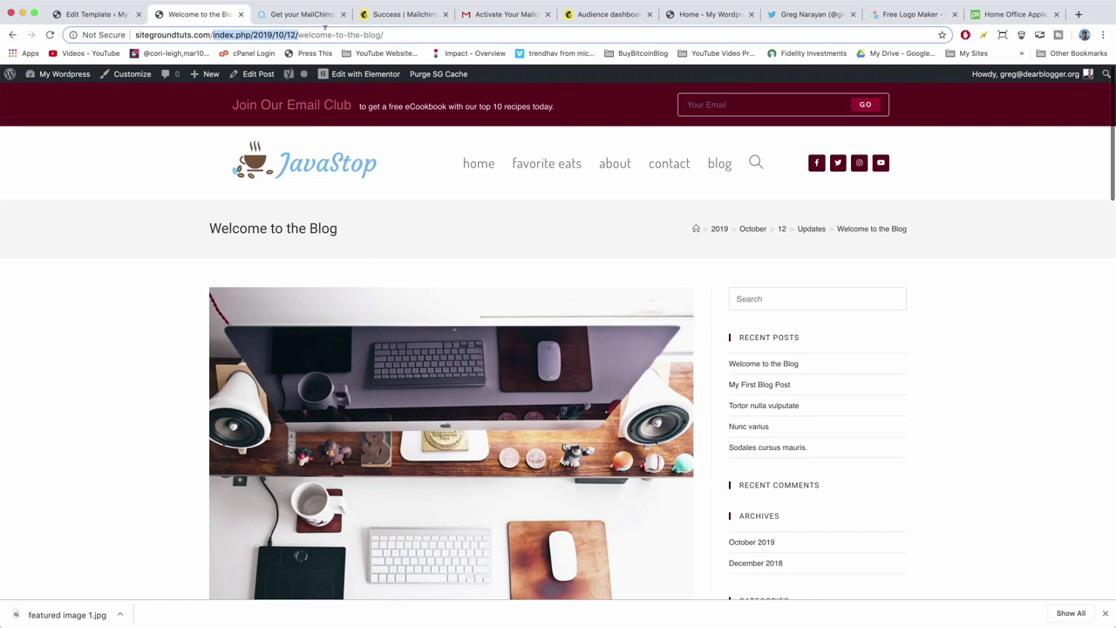
Switch the site's permalinks to the Post name structure and save
click(56, 75)
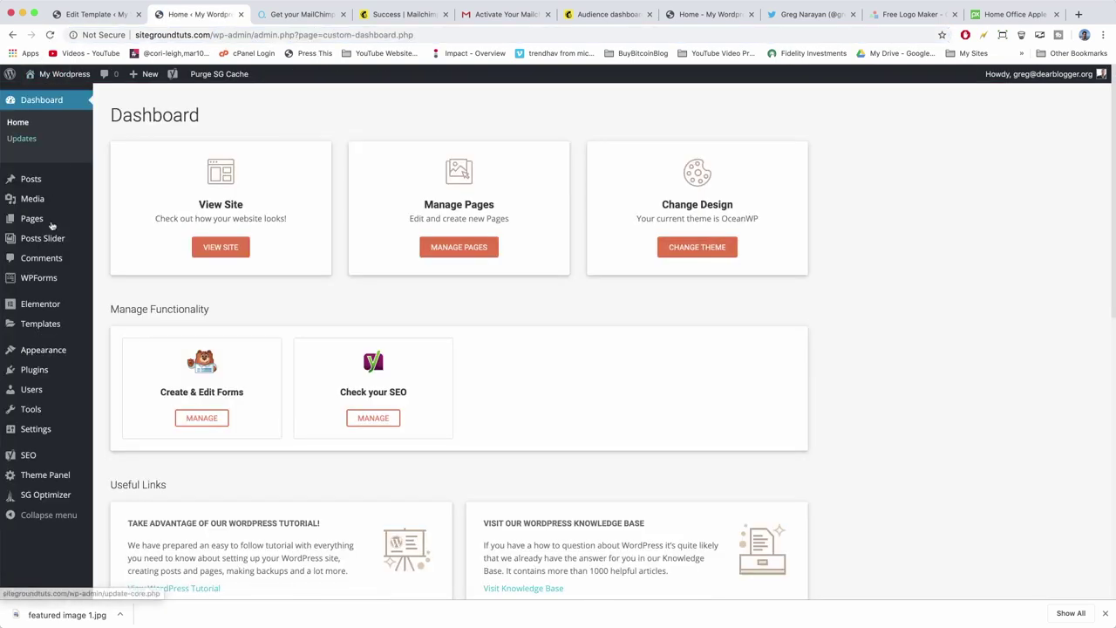
mouse_move(32, 404)
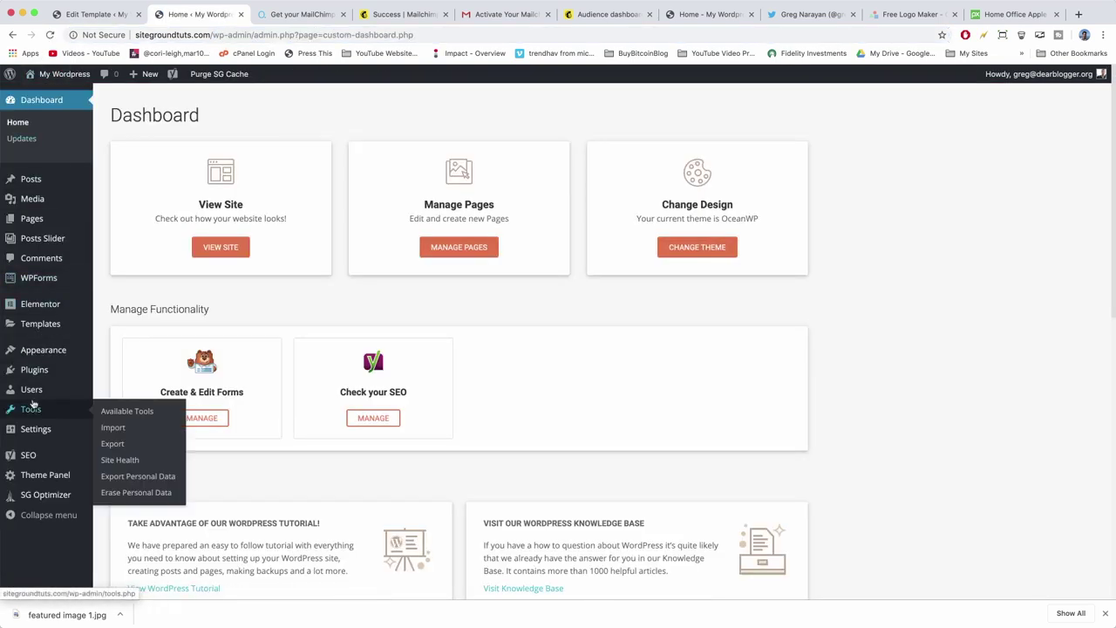
mouse_move(40, 429)
click(129, 512)
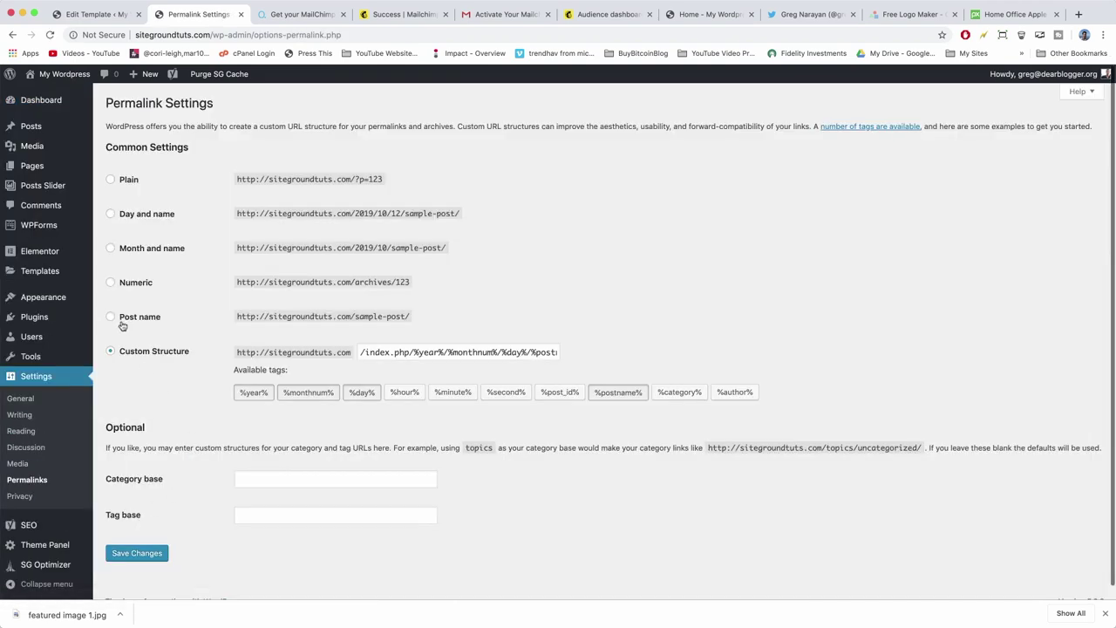
click(111, 317)
click(133, 556)
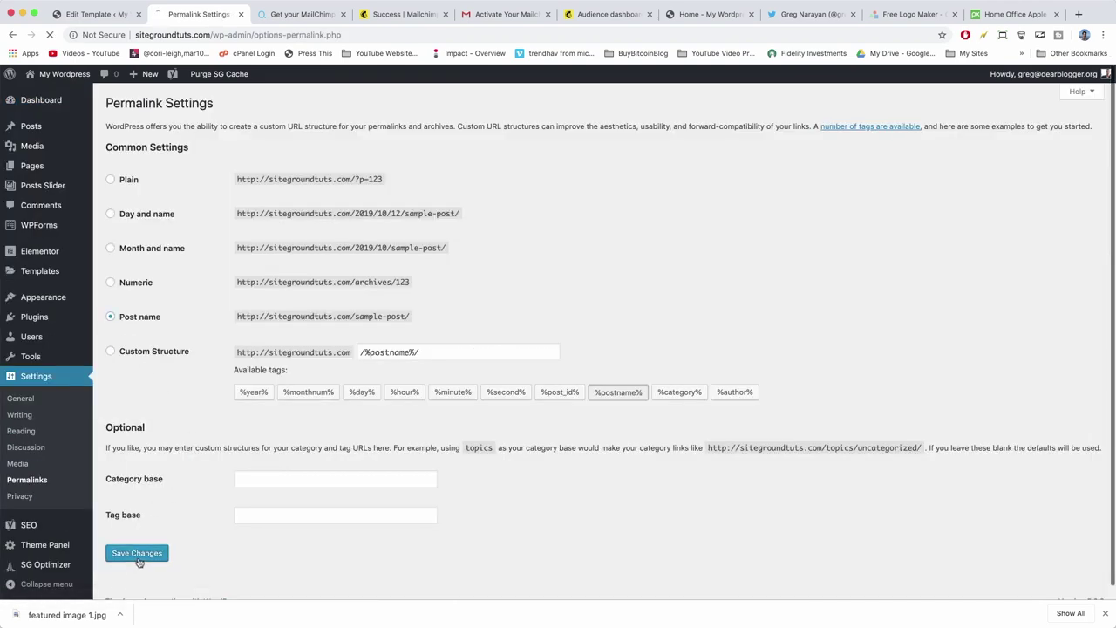
Open the Home page in the Elementor editor
mouse_move(78, 75)
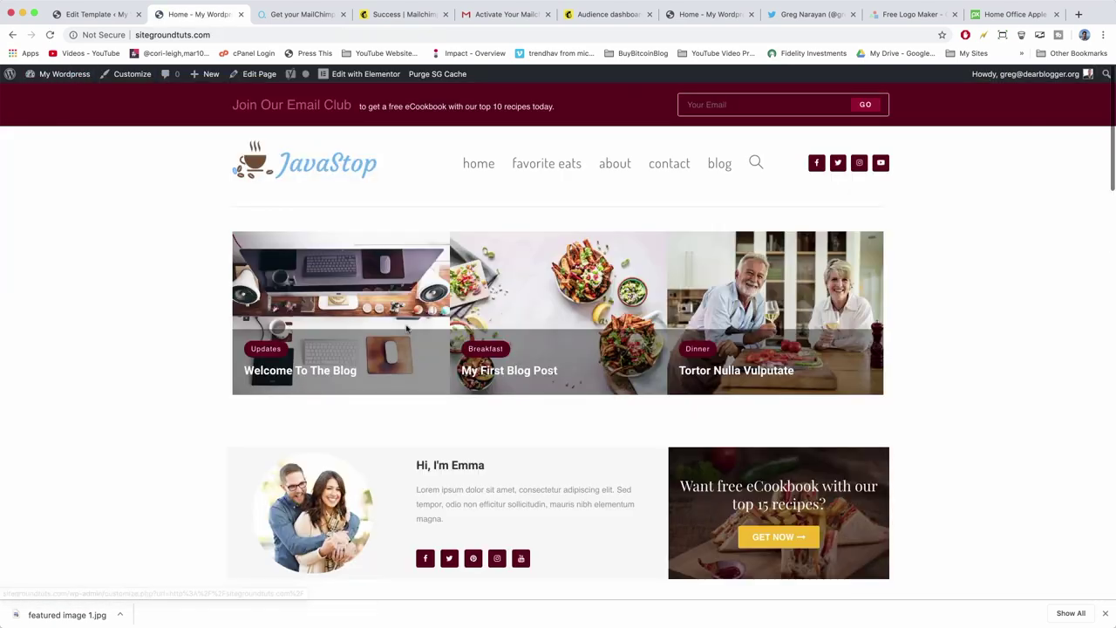
scroll(425, 353, down, 3)
scroll(426, 354, down, 1)
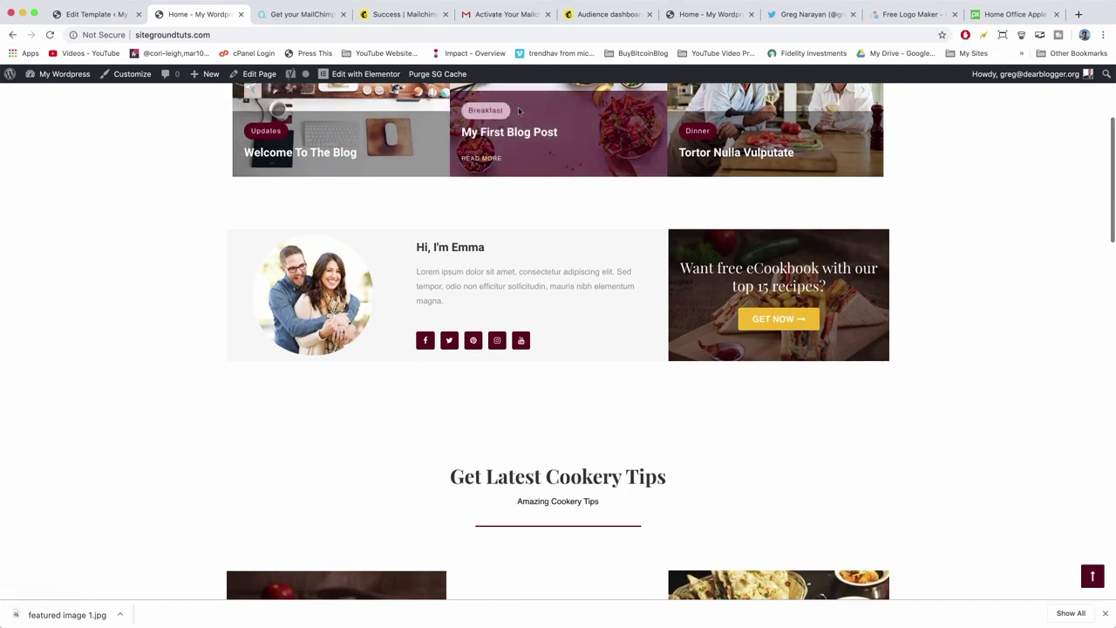
click(374, 75)
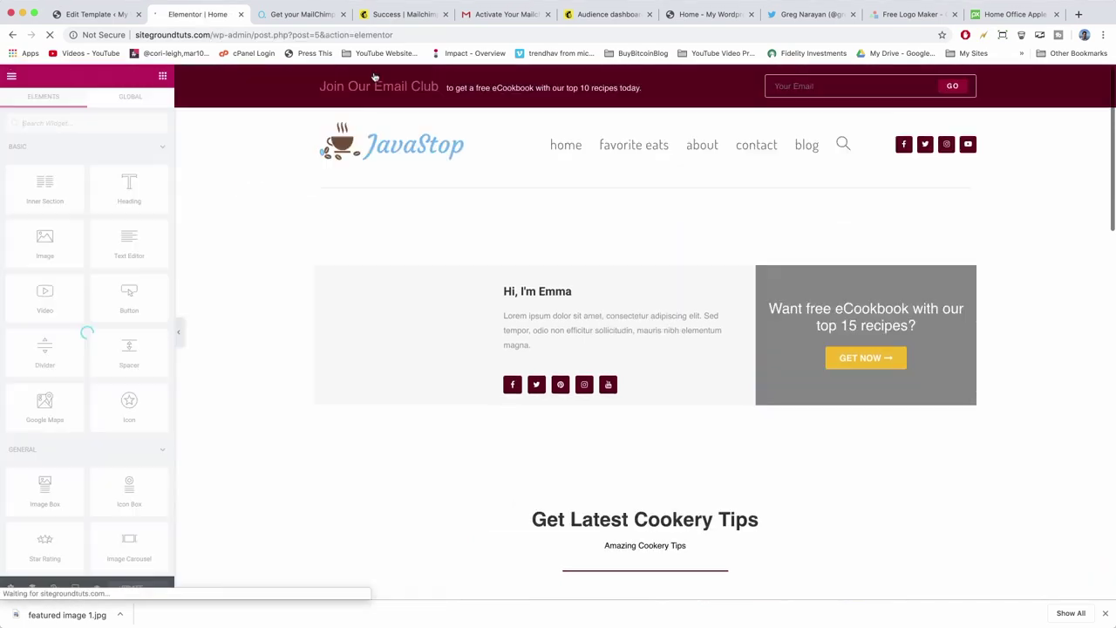
Start replacing the Hi, I'm Emma portrait through Upload Files, then cancel the file picker
scroll(428, 302, down, 2)
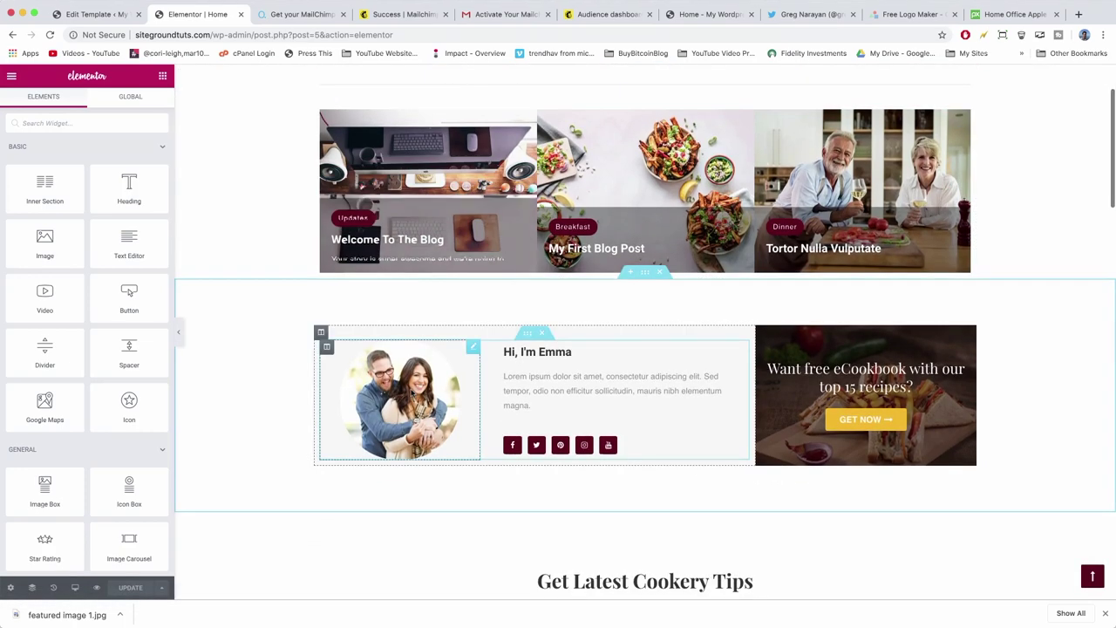
click(414, 393)
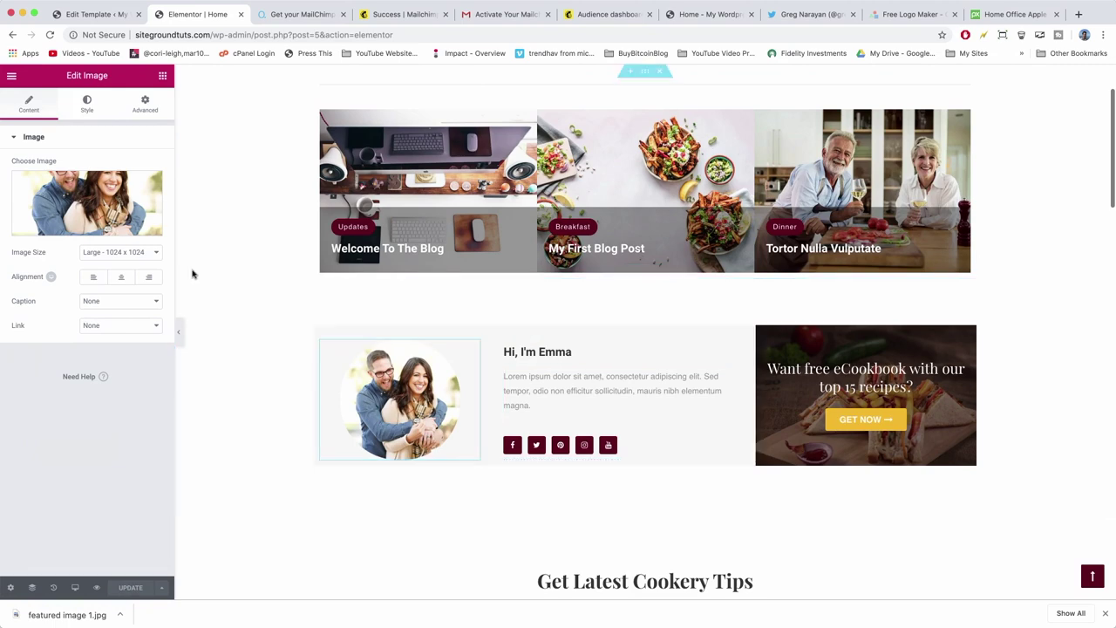
click(99, 212)
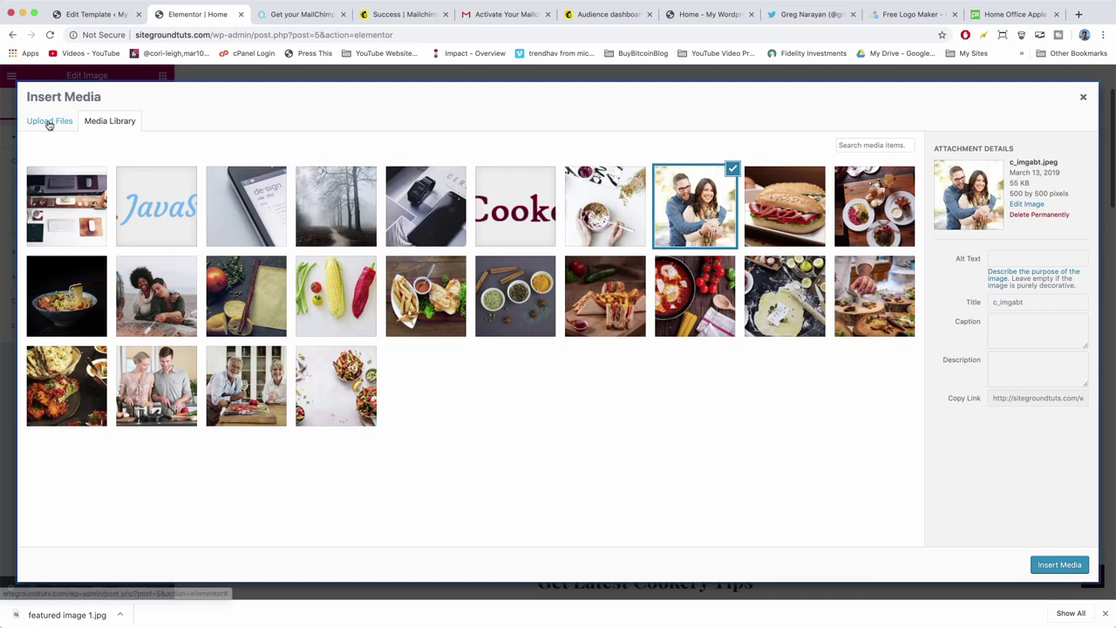
click(49, 121)
click(561, 321)
key(Escape)
Go to Gmail in a new browser tab
click(1079, 16)
text(gmail)
key(Return)
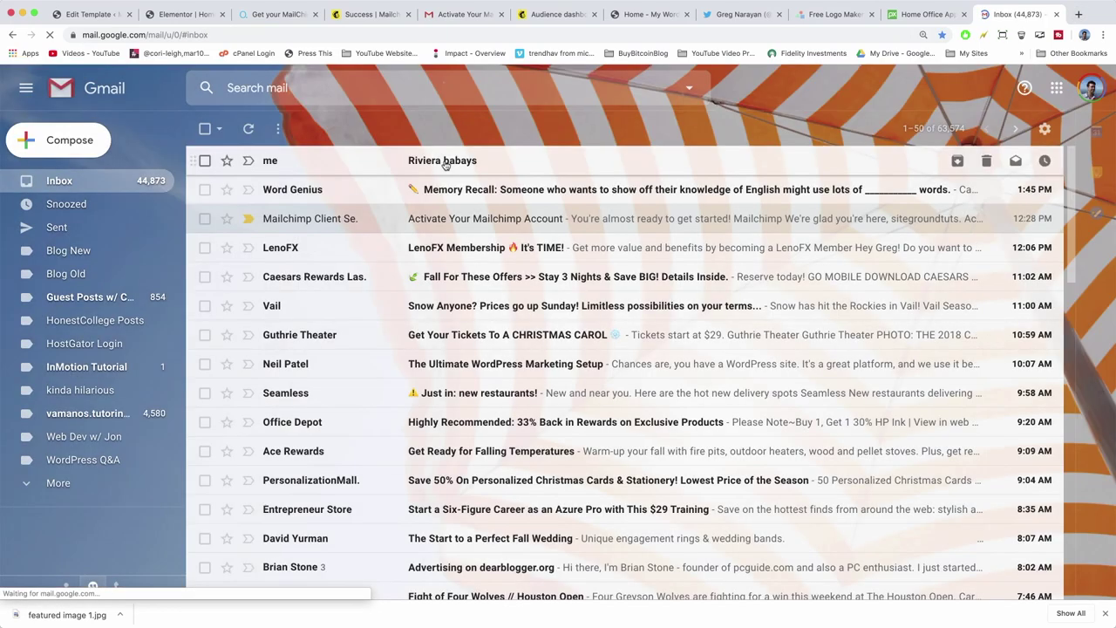
click(445, 162)
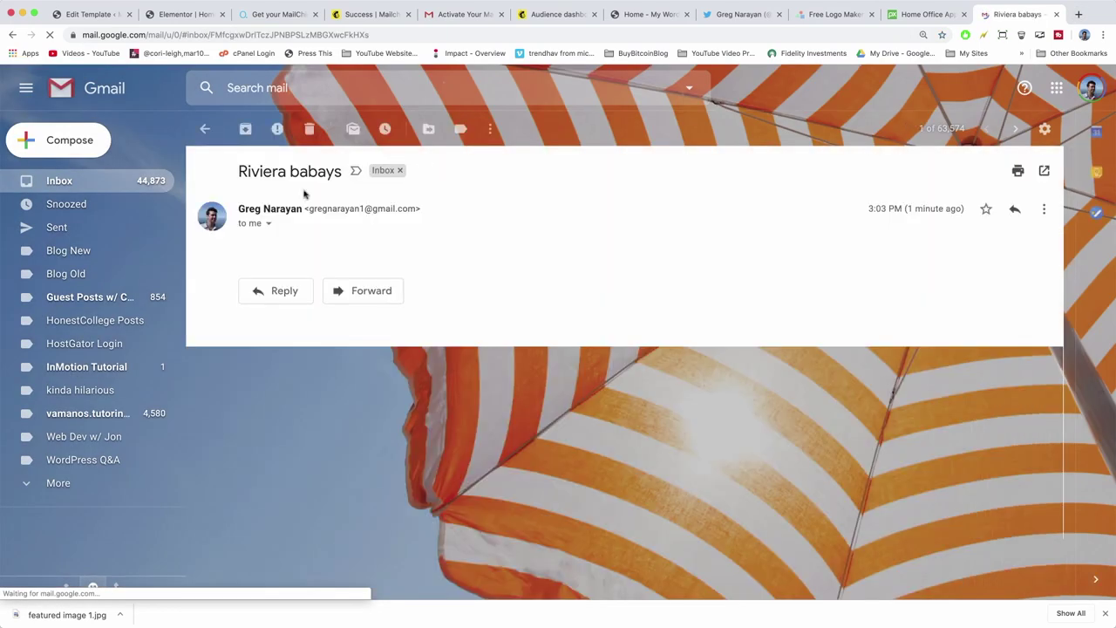
scroll(428, 304, down, 5)
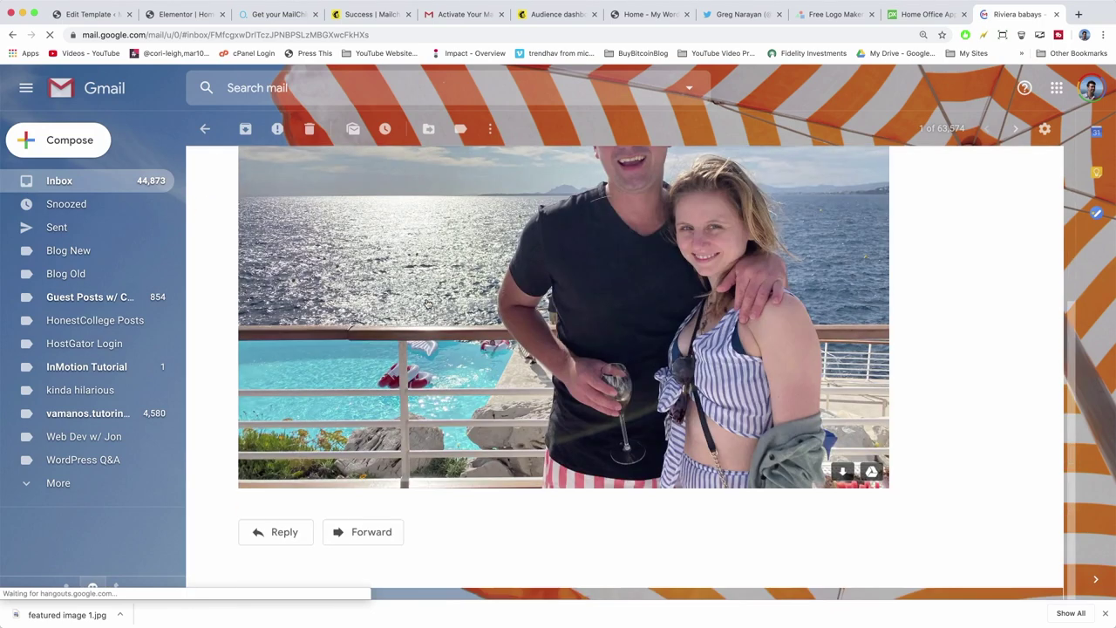
click(843, 471)
text(circle image)
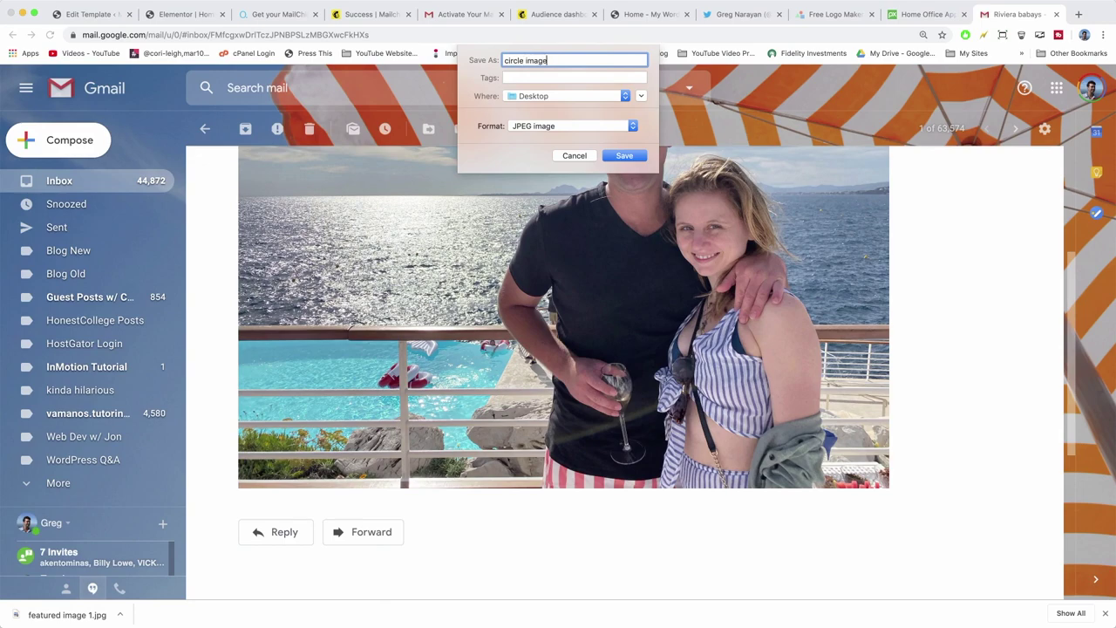
key(Return)
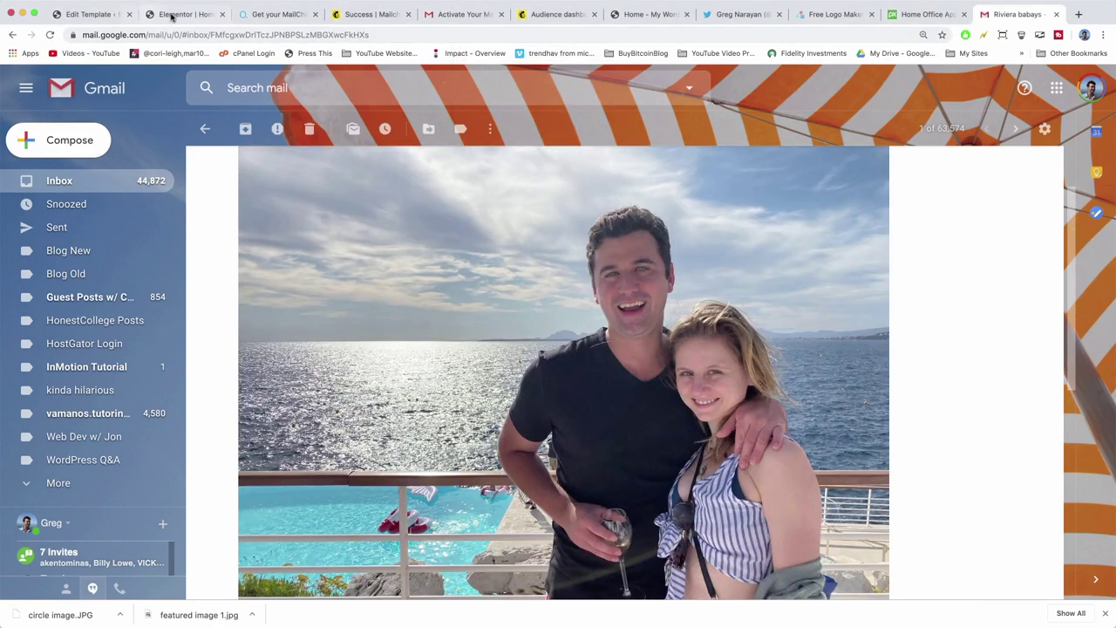
click(181, 14)
Upload circle image.JPG into the Hi, I'm Emma image slot, then reopen it in the media library
click(558, 313)
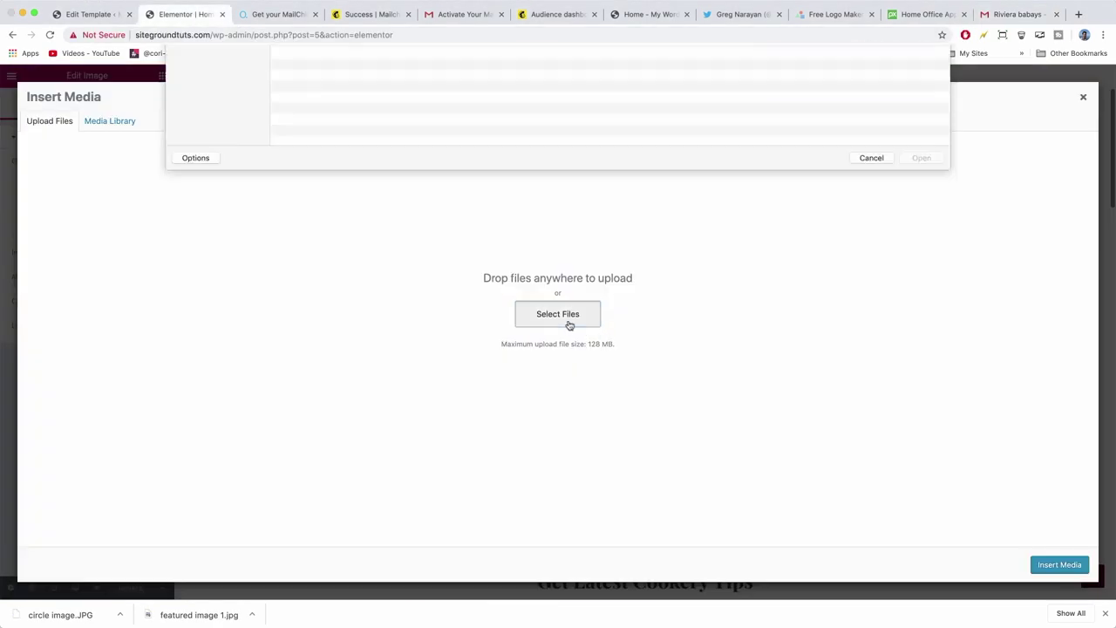
double_click(300, 90)
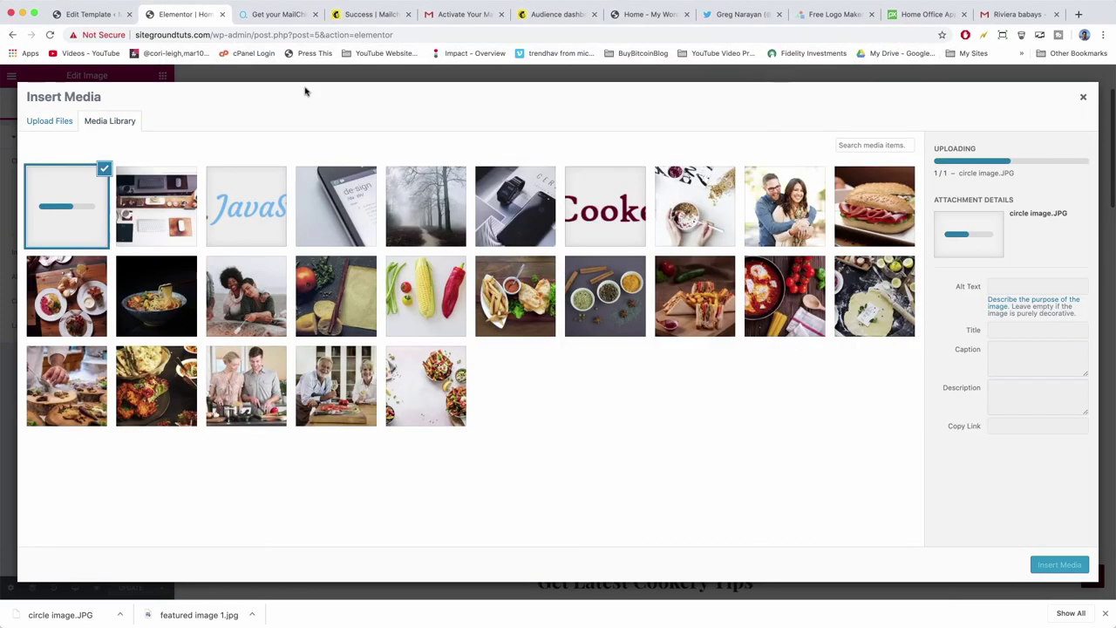
click(1055, 565)
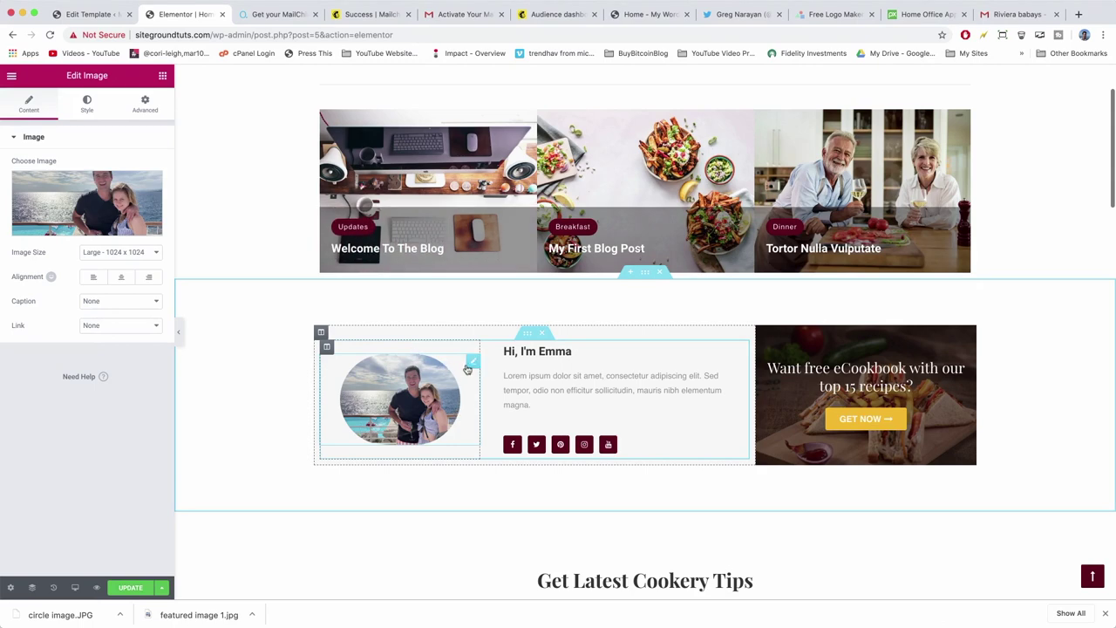
click(70, 197)
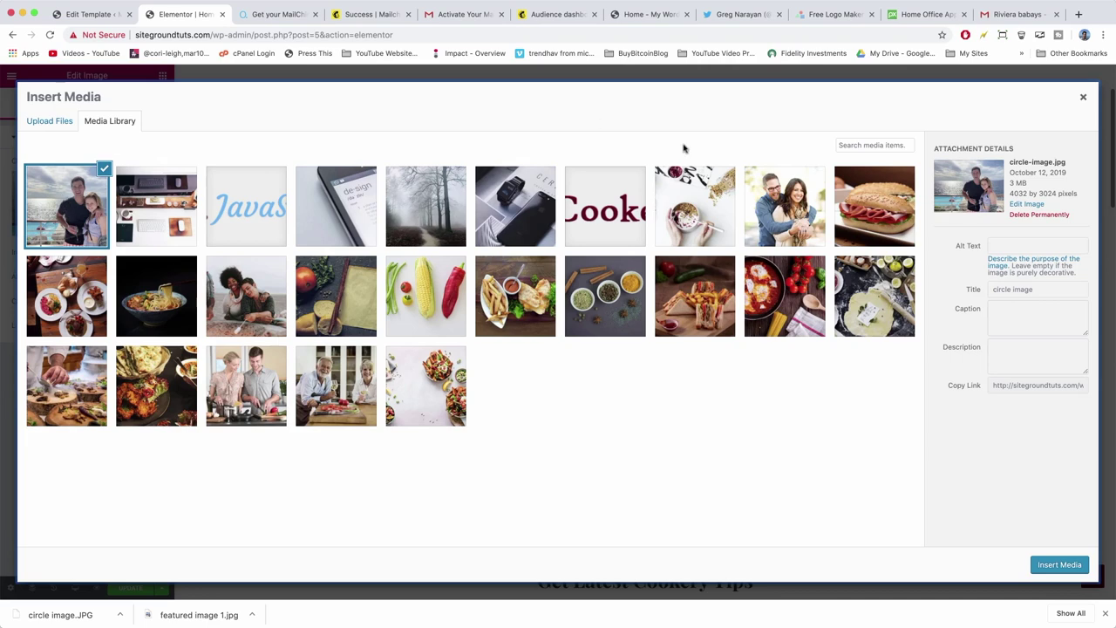
Crop circle image to a 1:1 square and save it
click(1025, 205)
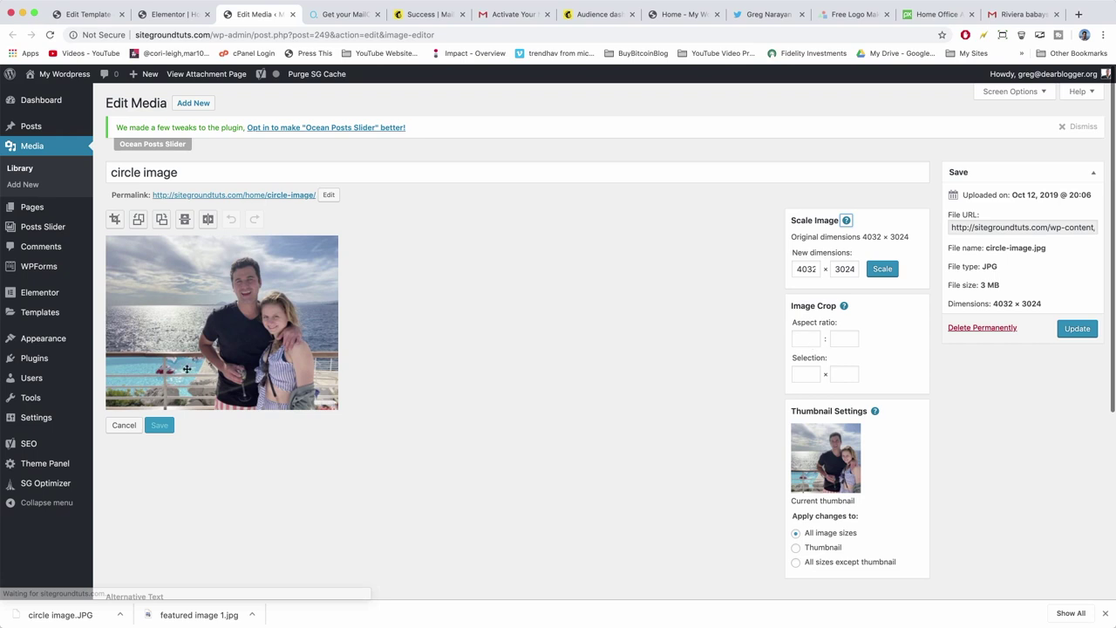
text(1)
key(Tab)
text(1)
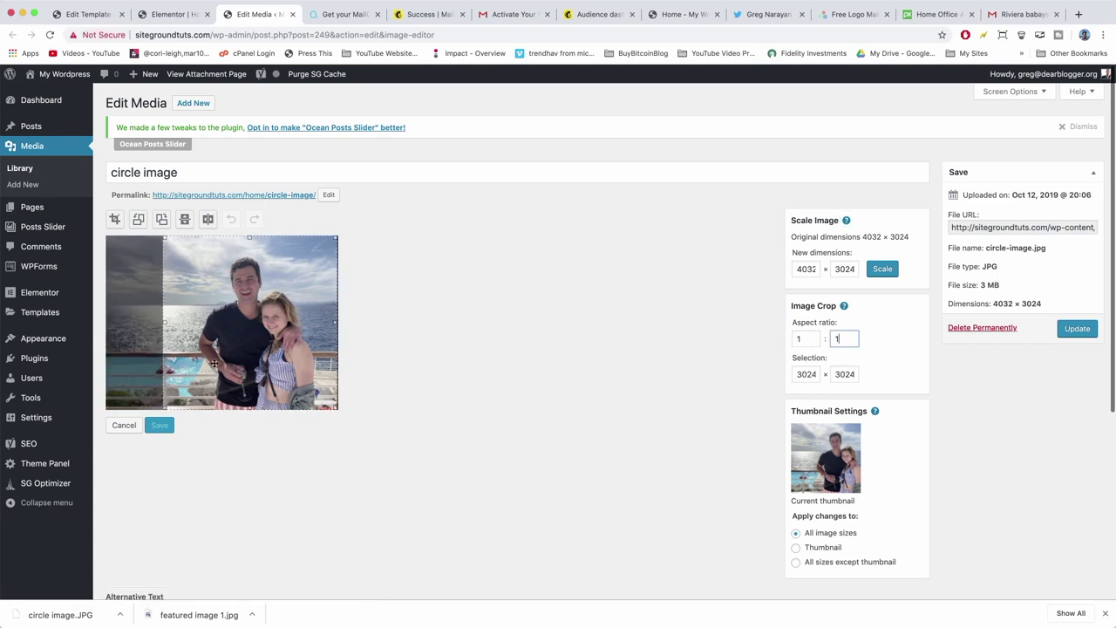
click(114, 219)
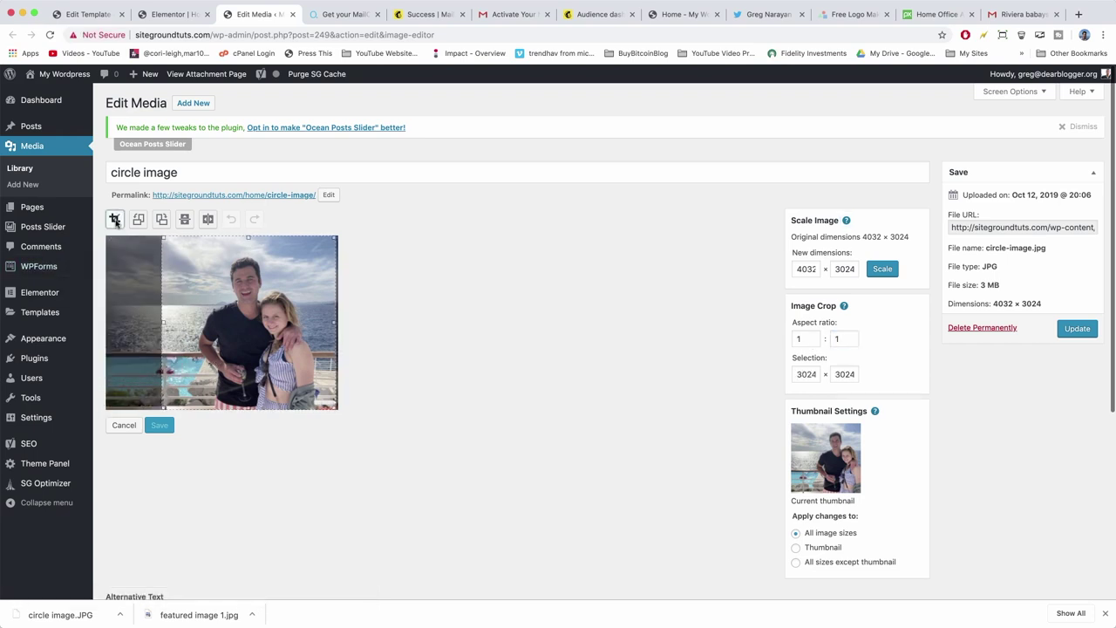
click(160, 483)
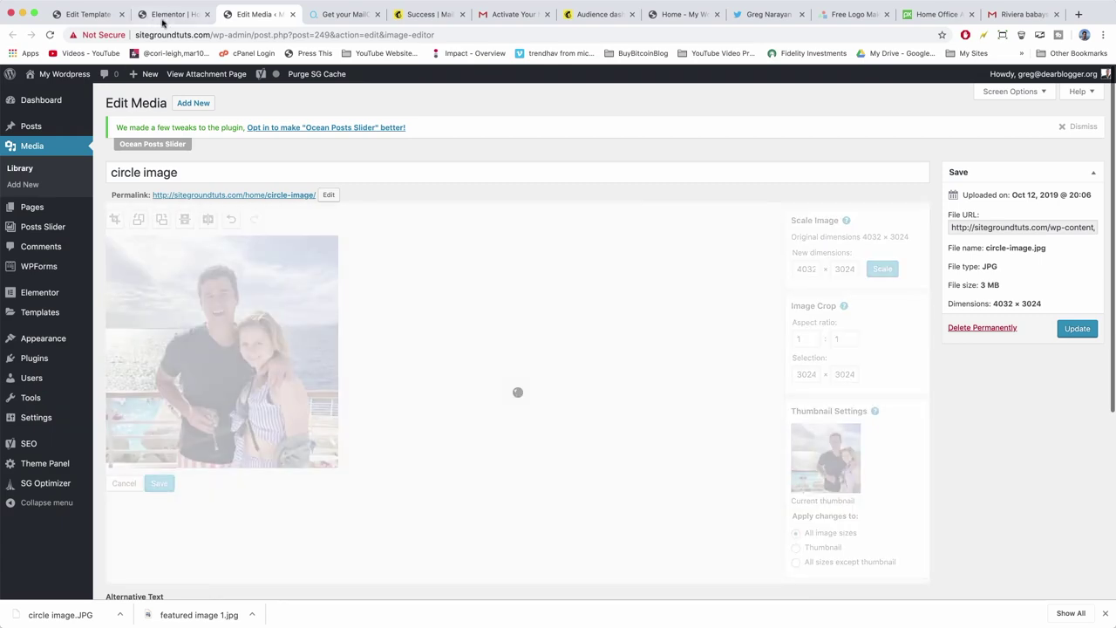
Return to the Elementor tab, close the media dialog, and reload the editor
click(154, 17)
click(1083, 97)
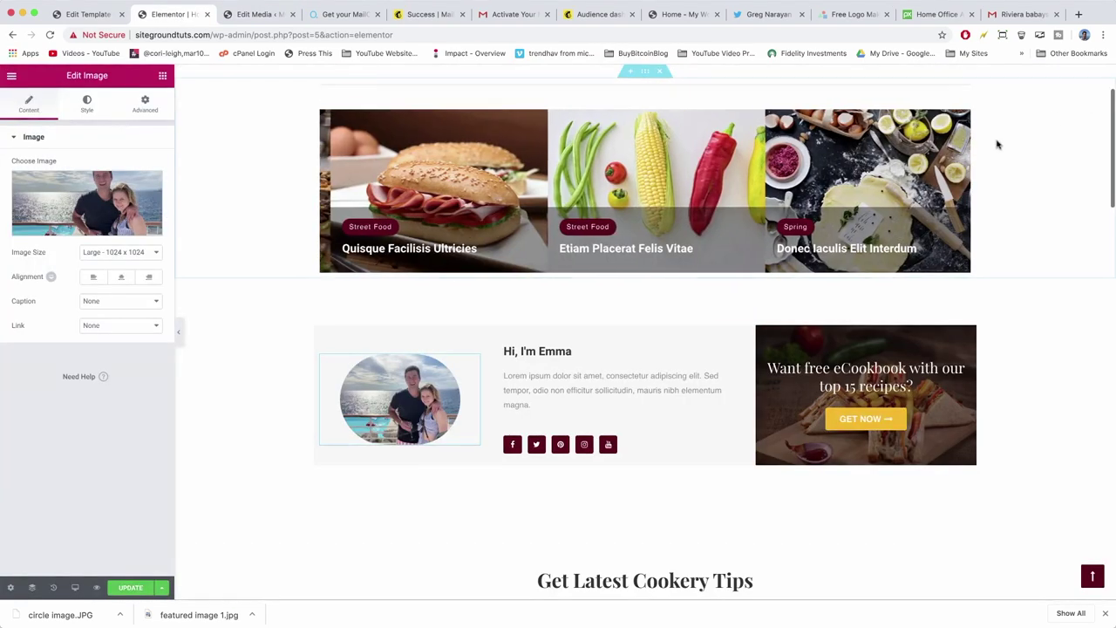
key(super+r)
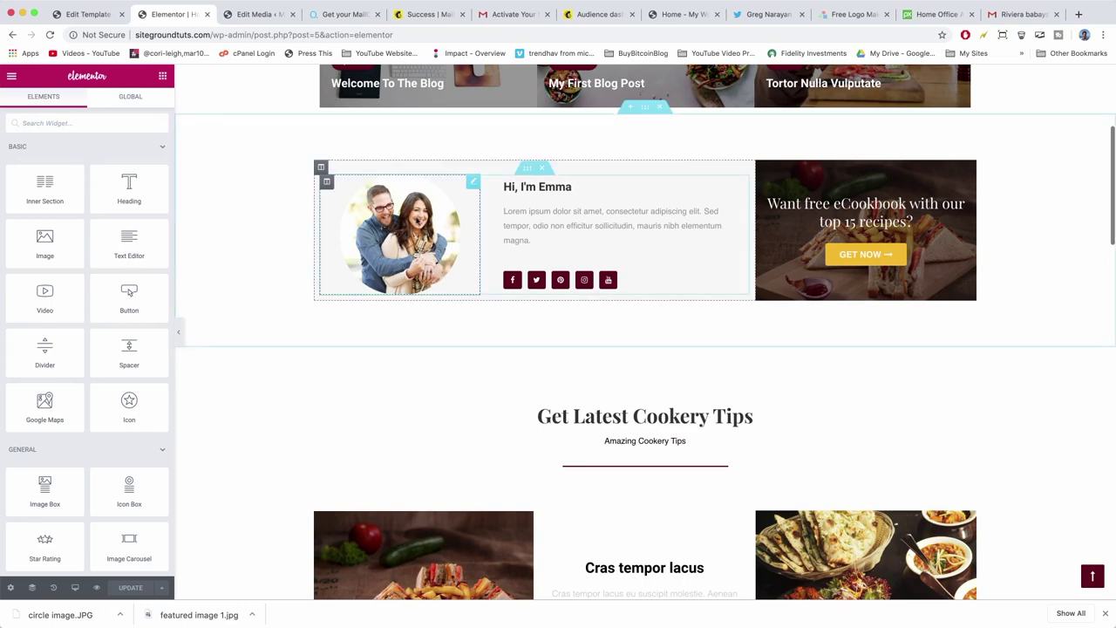
Insert the cropped circle image into the about-section photo widget
click(399, 234)
click(101, 207)
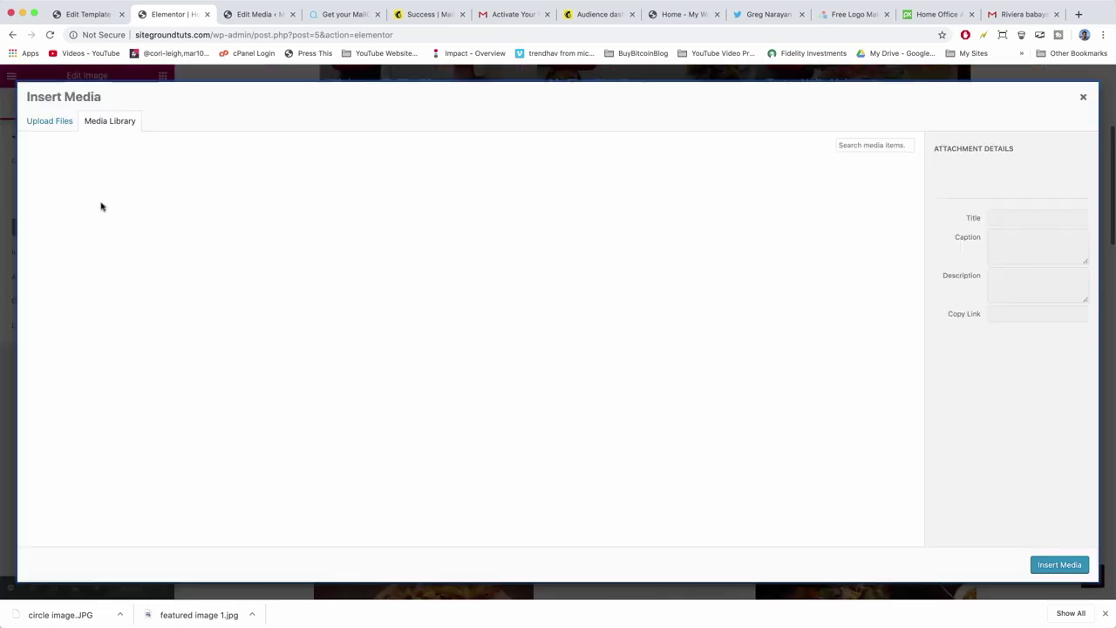
click(101, 207)
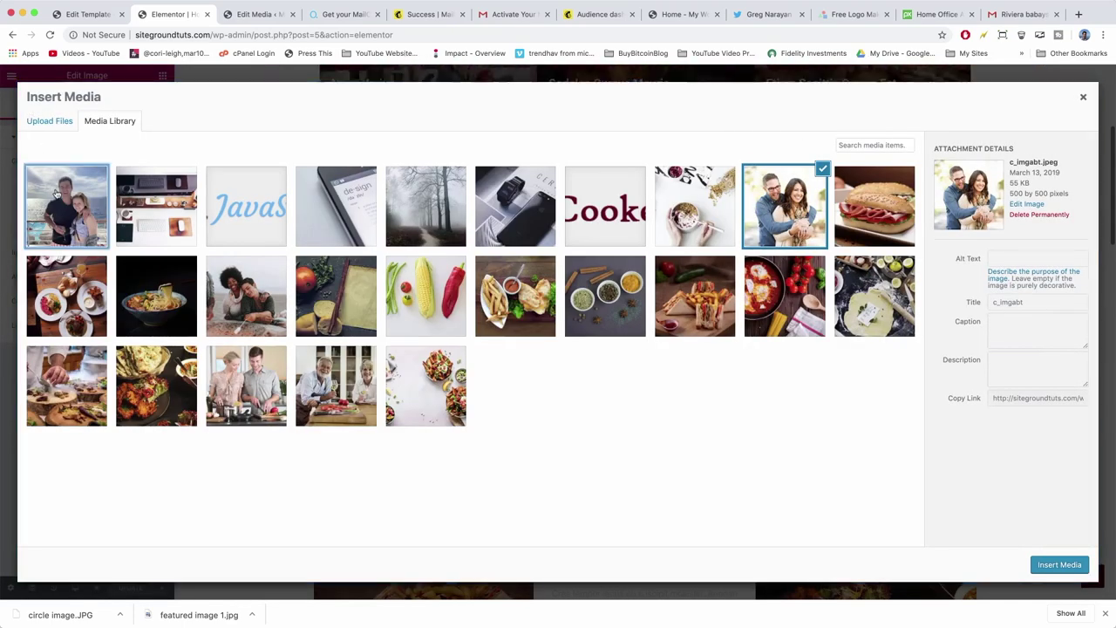
click(1062, 566)
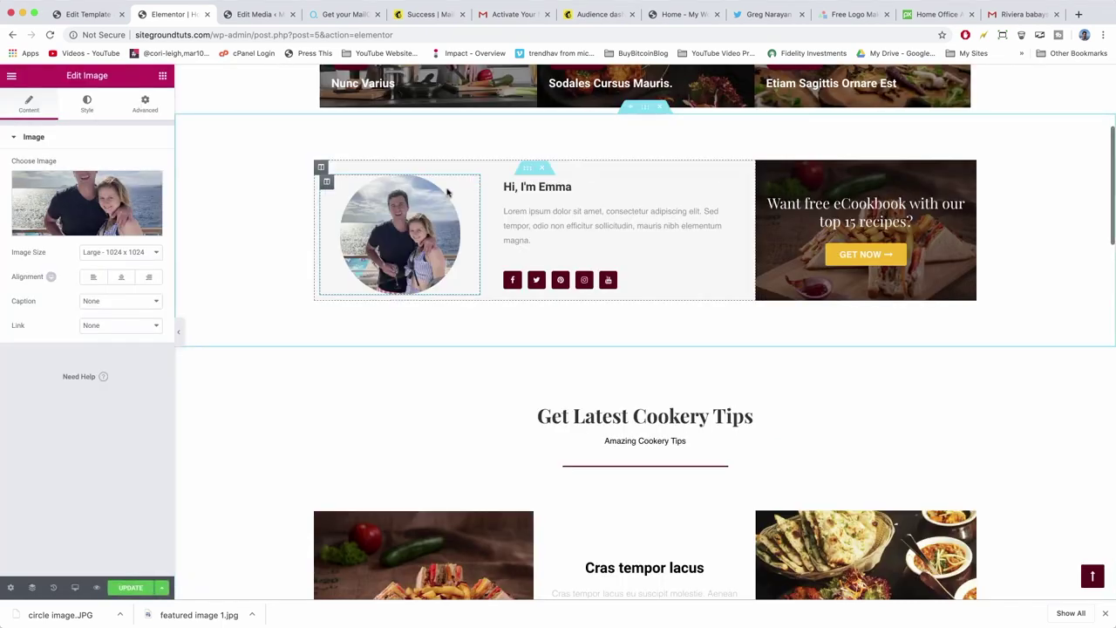
Change the heading from 'Hi, I'm Emma' to 'Hi, We're So Excited You're Here!'
click(533, 260)
scroll(434, 330, up, 2)
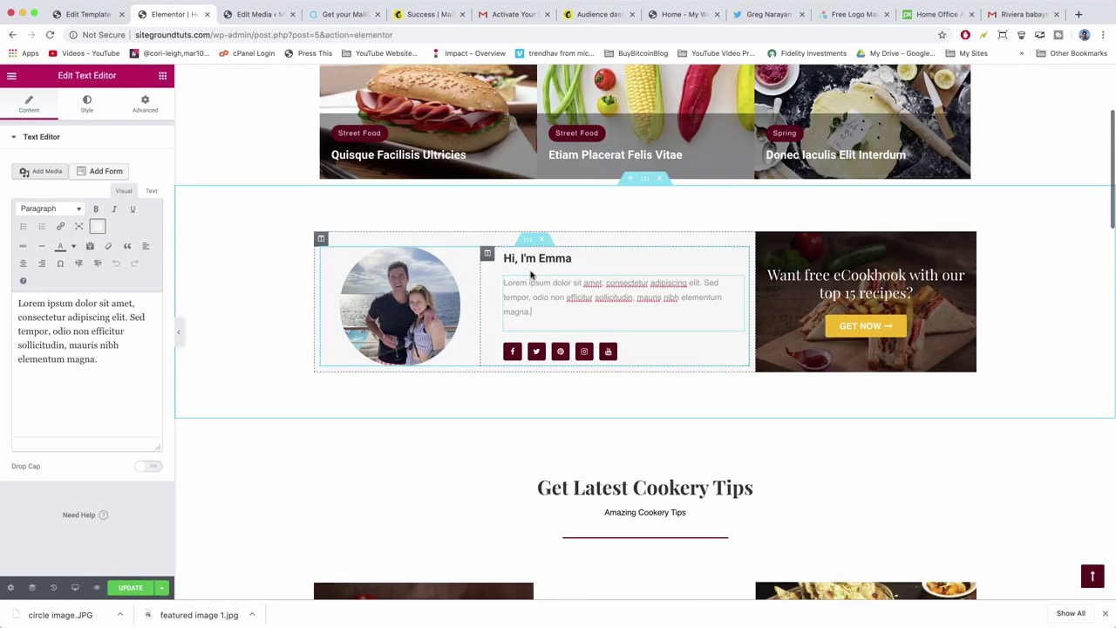
click(552, 255)
double_click(552, 257)
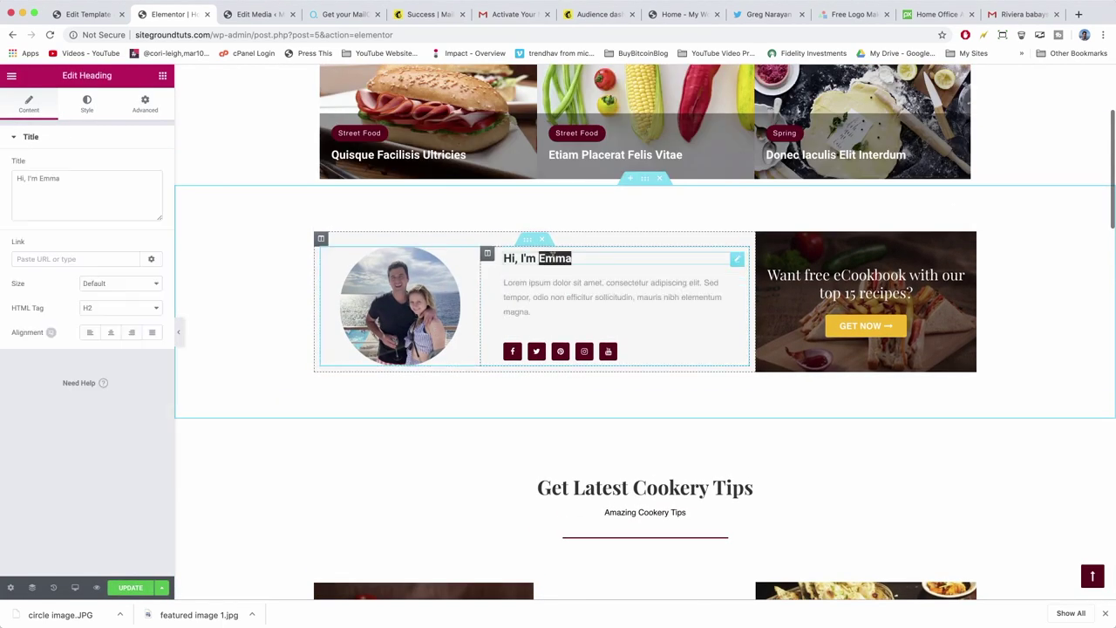
key(BackSpace)
key(BackSpace)
key(BackSpace)
key(BackSpace)
key(BackSpace)
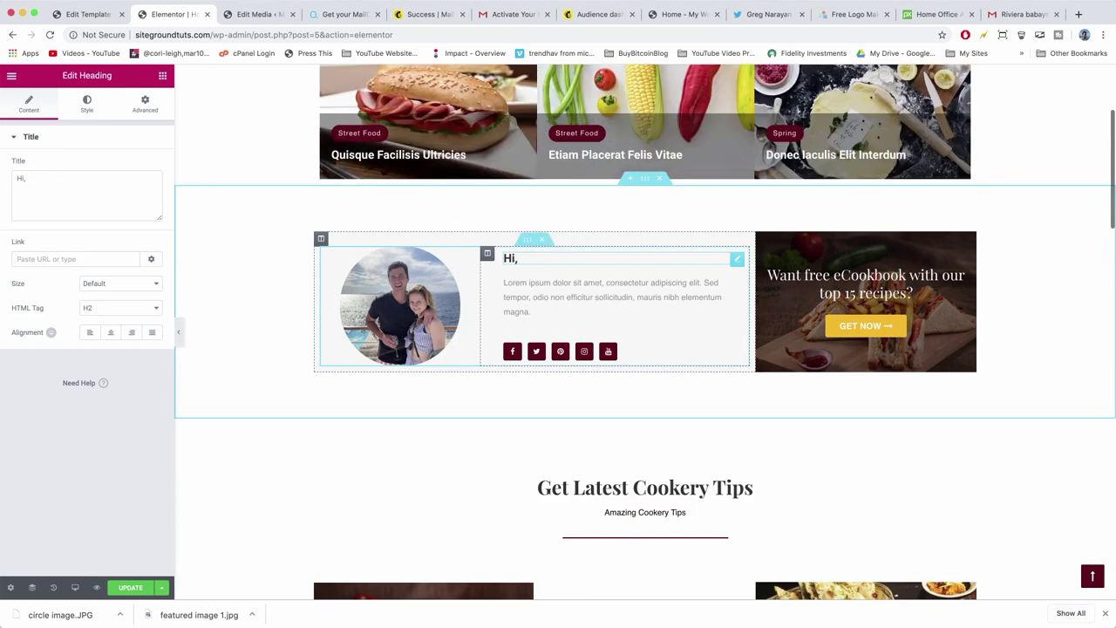
text(We're So Excited You're Here!)
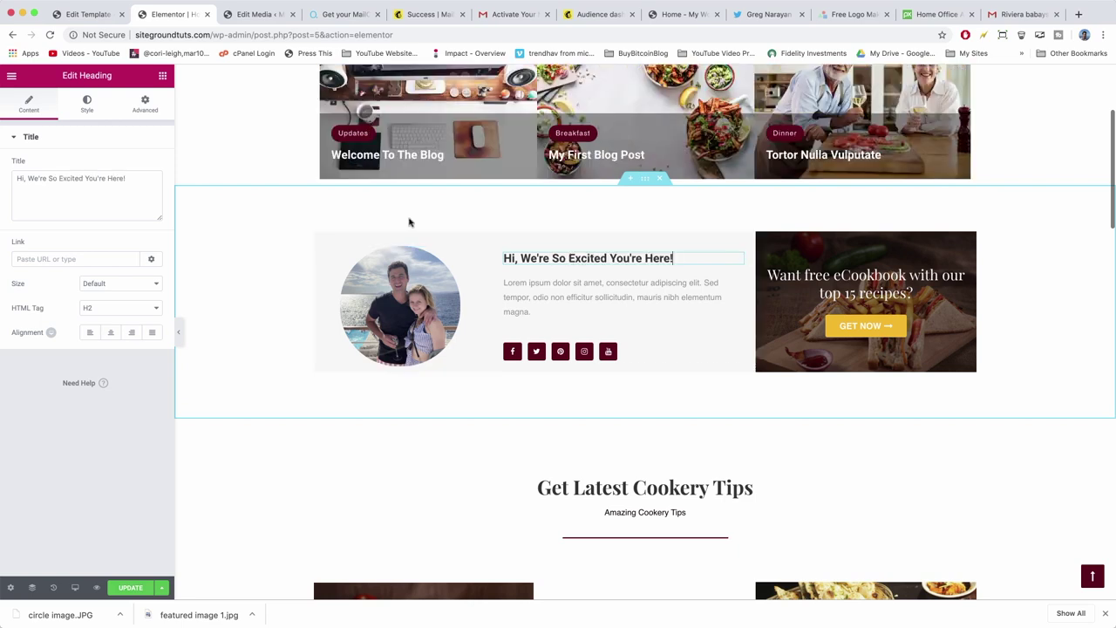
click(554, 283)
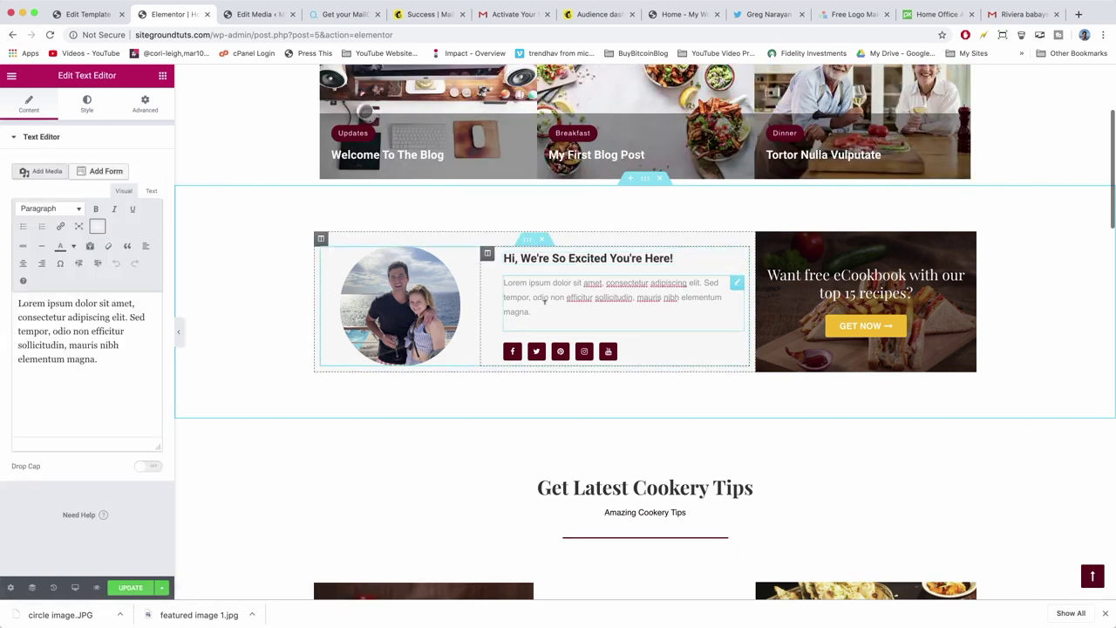
Paste the coffee, food and travel intro over the Lorem ipsum paragraph and update the page
drag(532, 312, 503, 281)
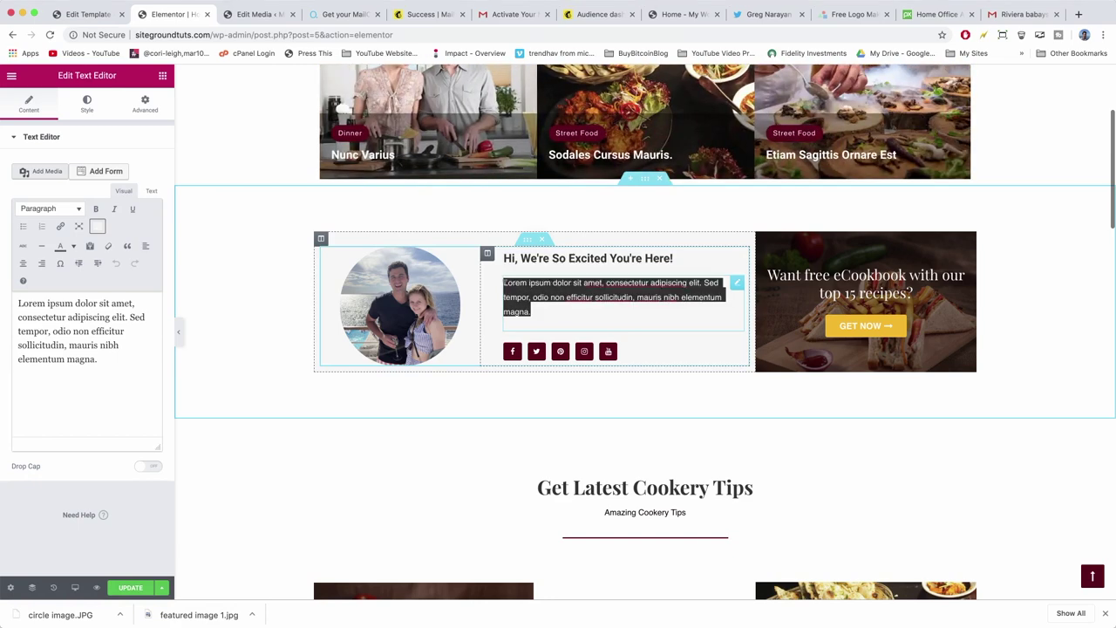
text(We write about coffee, food and travel. Our favorite things include late nights of blogging and early mornings at the beach.)
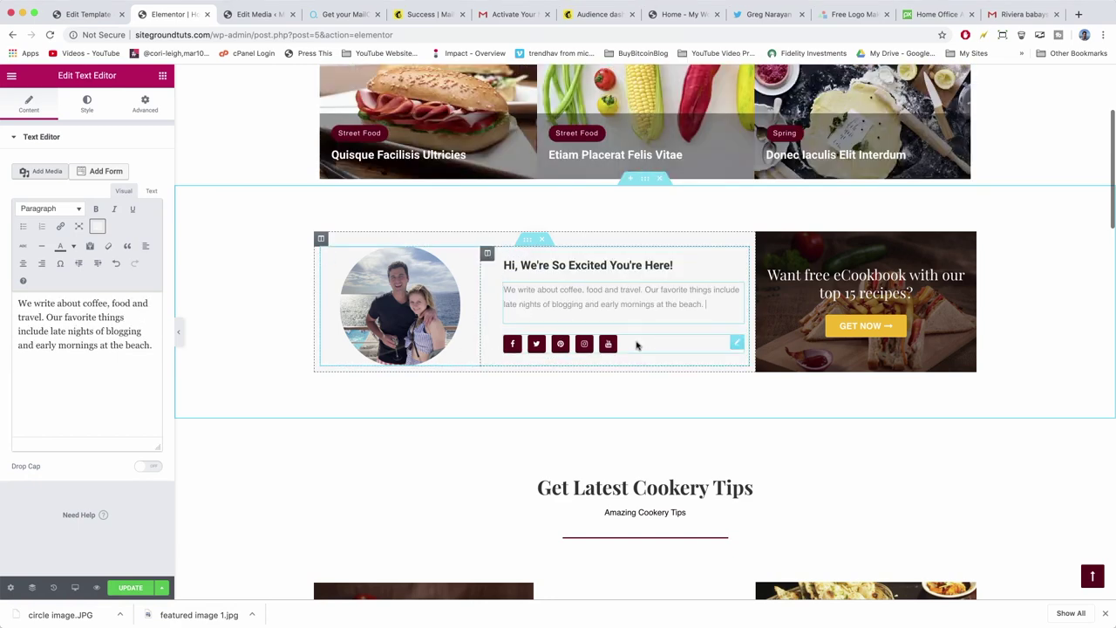
scroll(636, 345, up, 3)
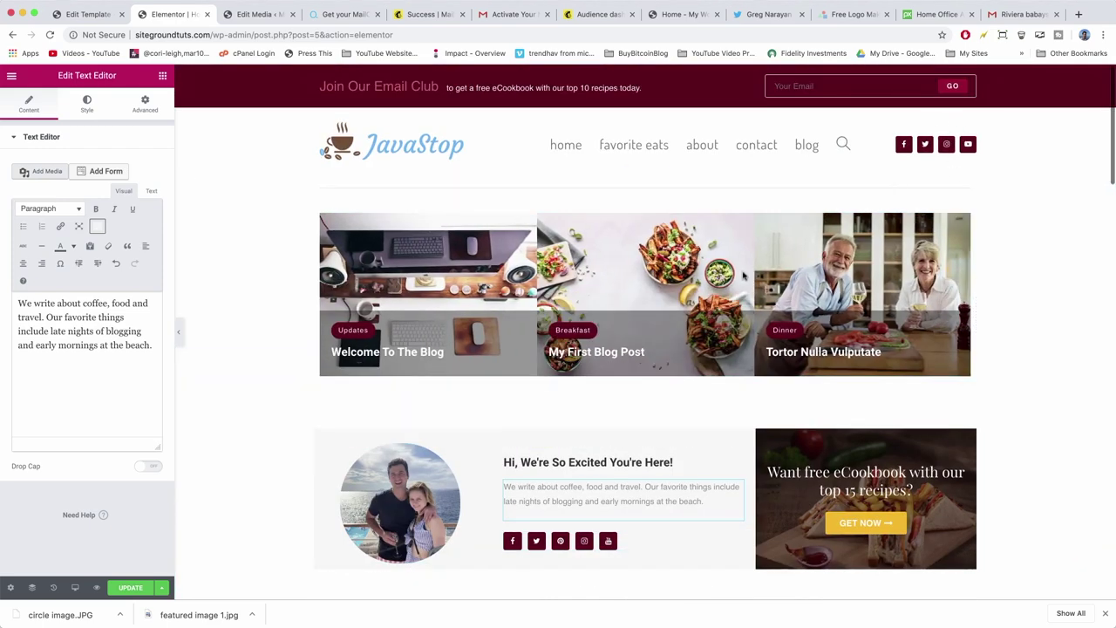
scroll(657, 344, down, 3)
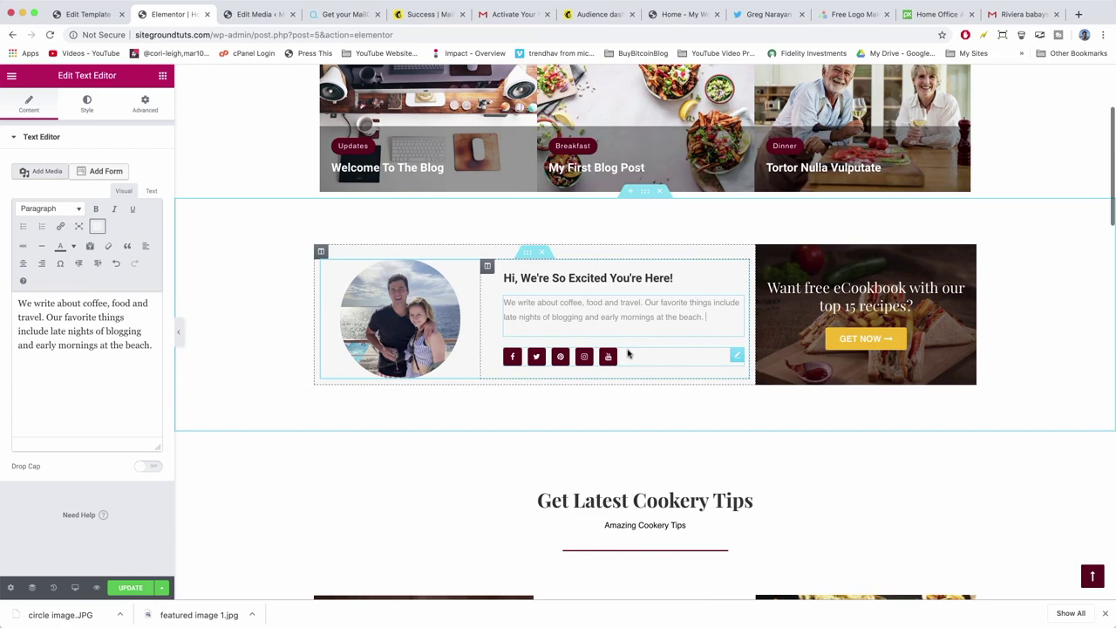
click(640, 356)
click(130, 588)
scroll(518, 553, up, 3)
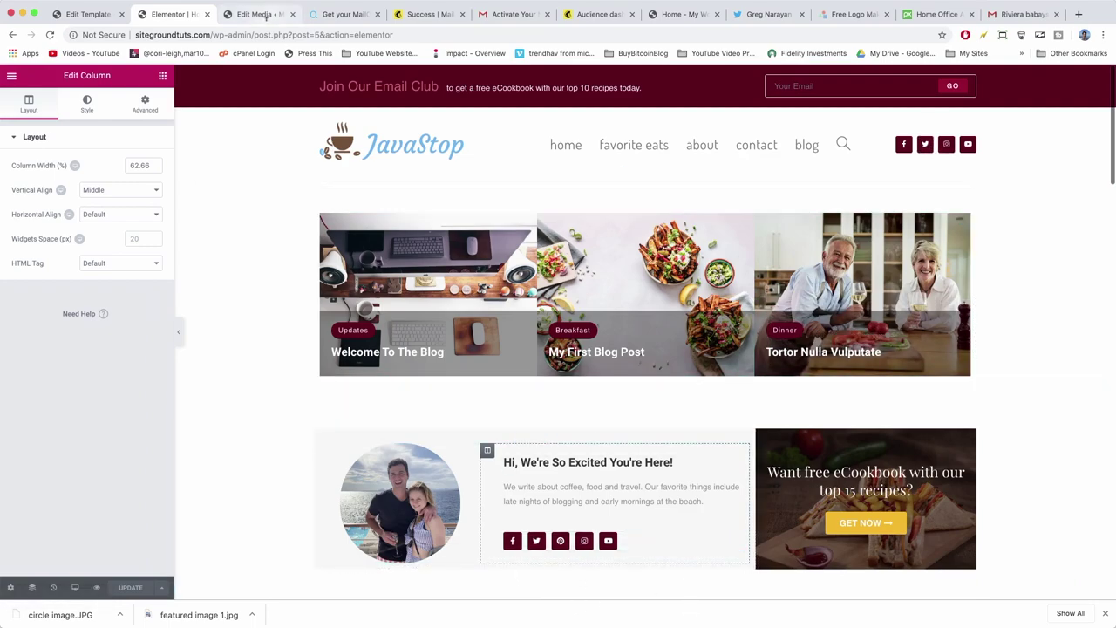
Copy the social icons widget from the Site Header template
click(265, 16)
click(49, 34)
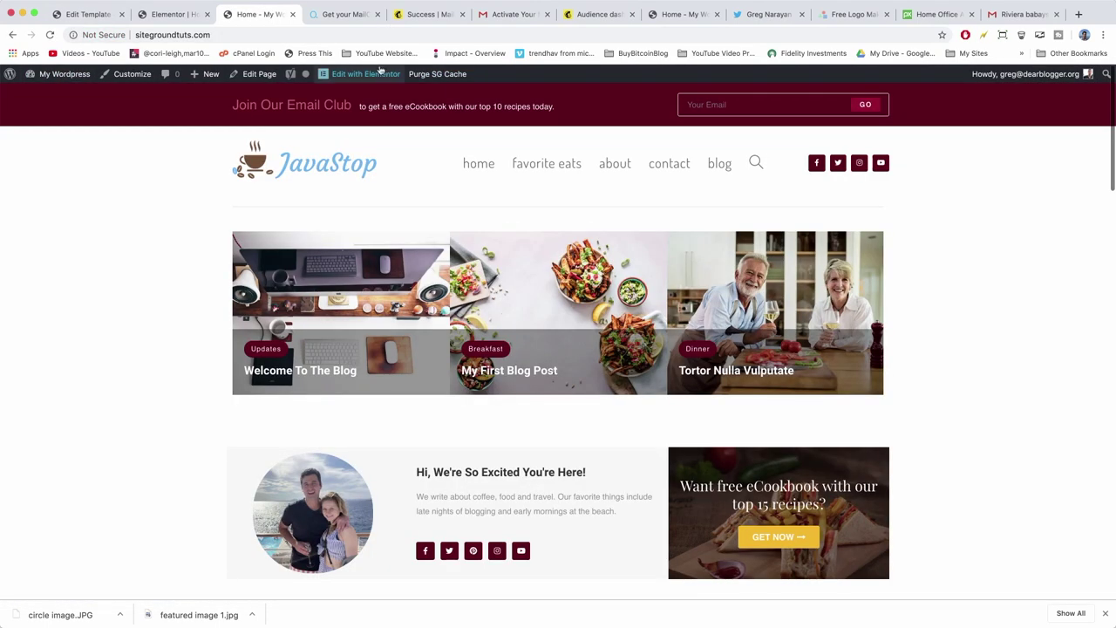
mouse_move(372, 75)
click(381, 99)
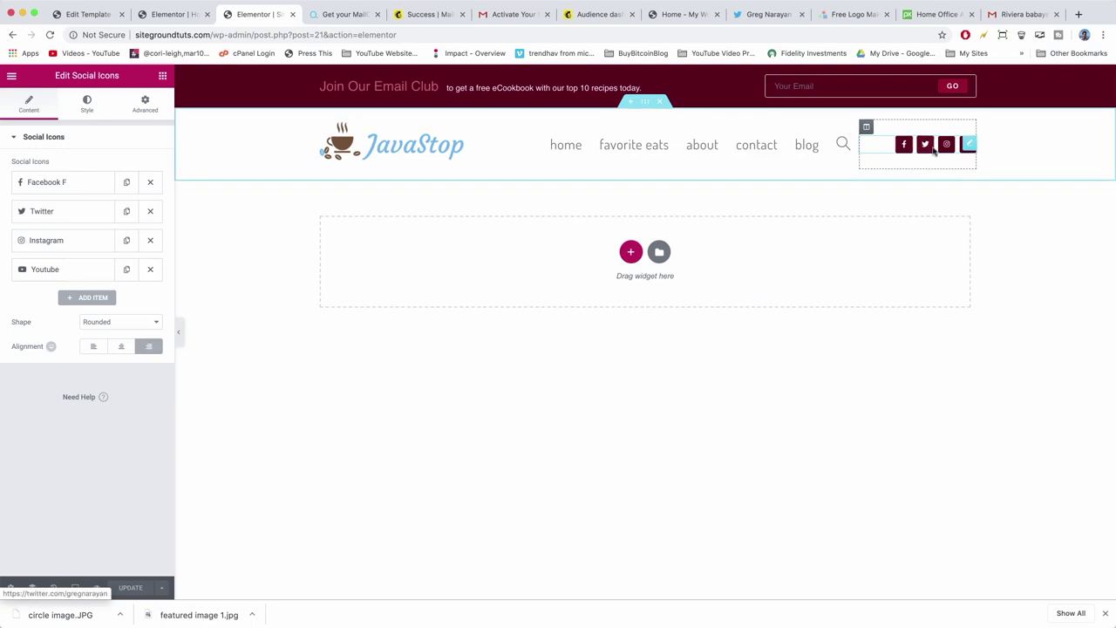
right_click(969, 145)
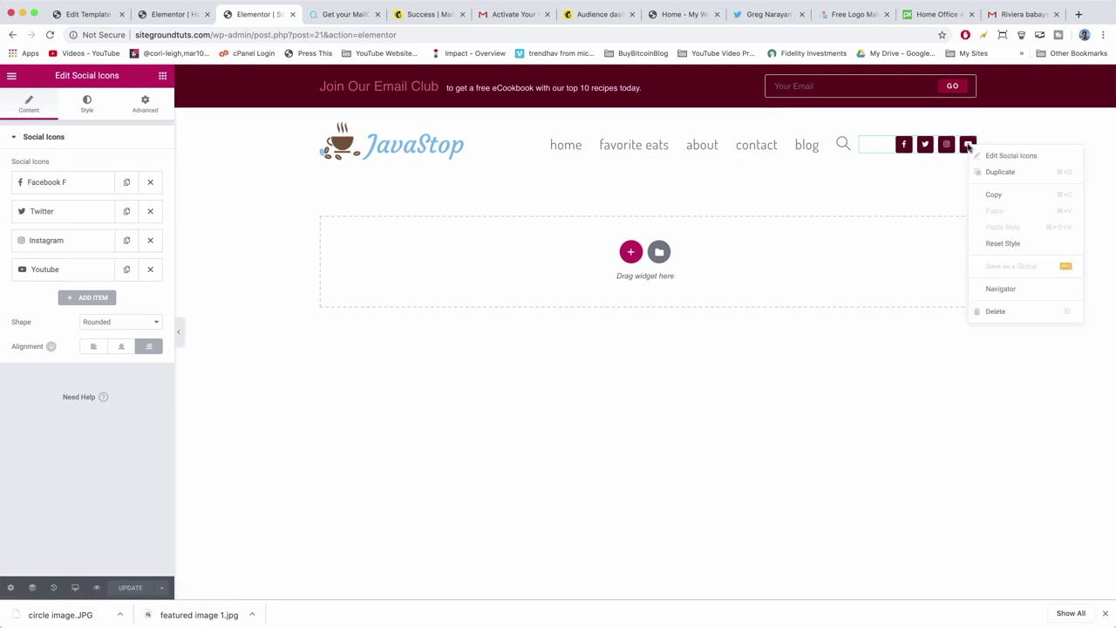
click(997, 195)
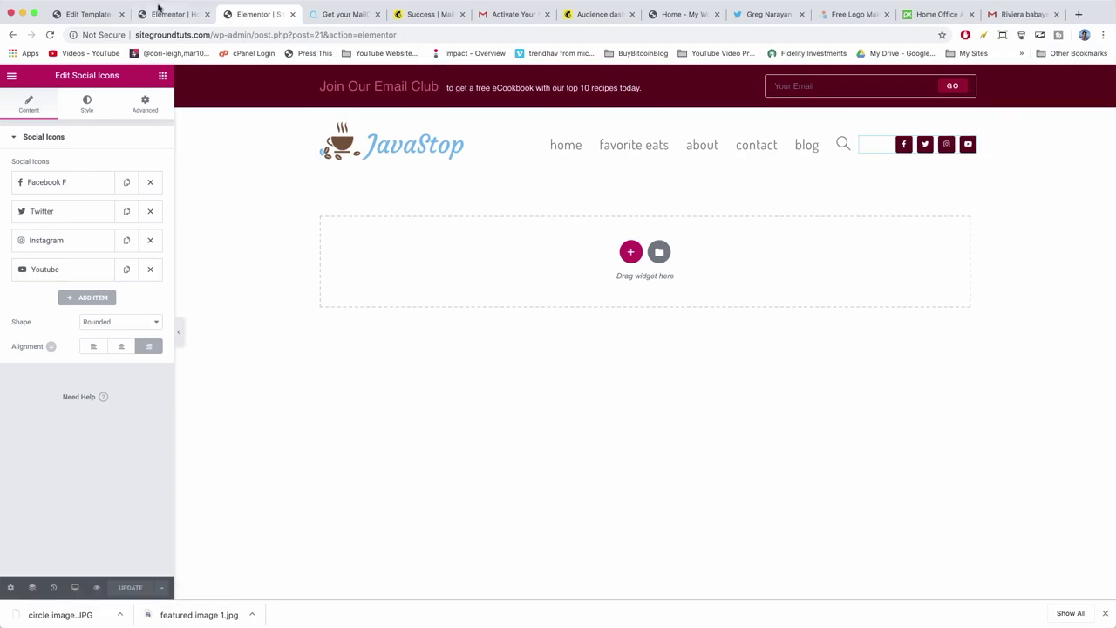
Paste the header's social icons into a new section and move them into the about text column
click(163, 16)
scroll(617, 355, down, 5)
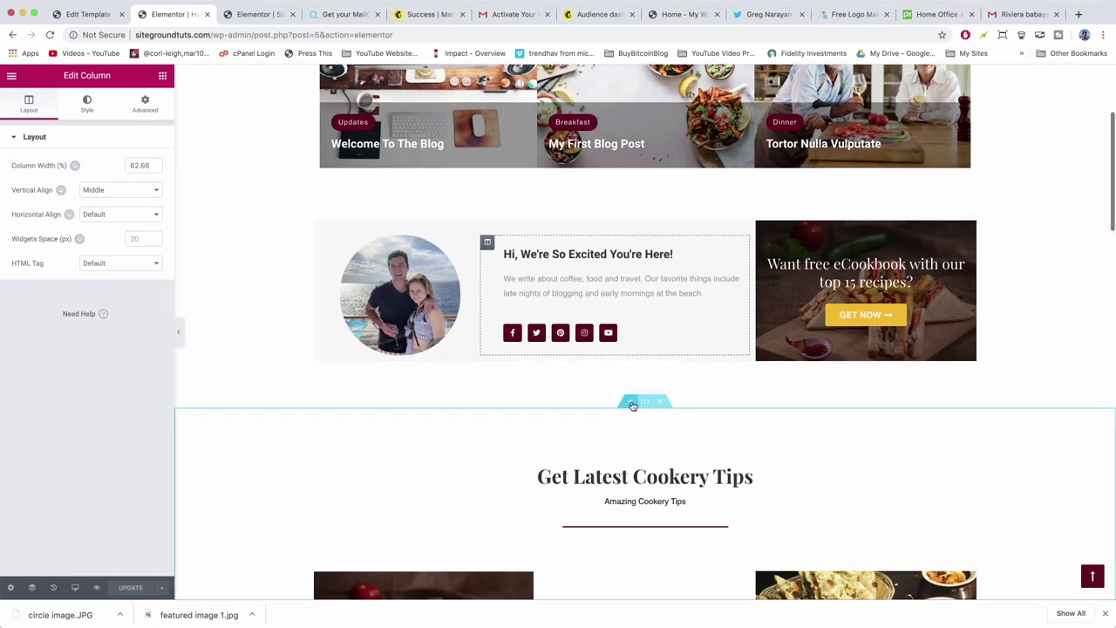
click(631, 403)
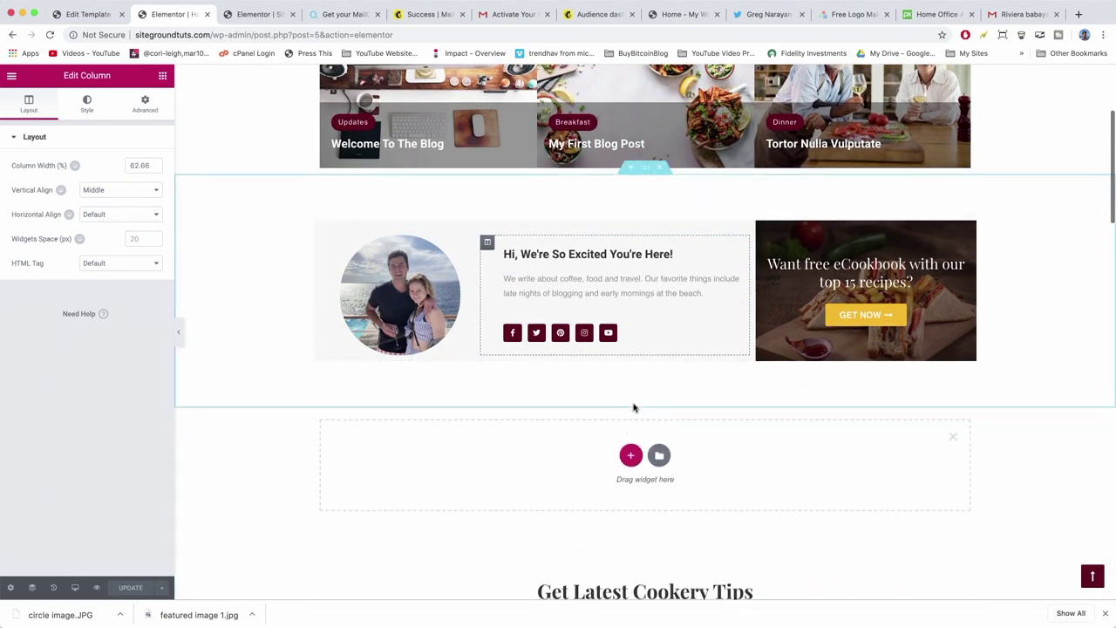
right_click(540, 469)
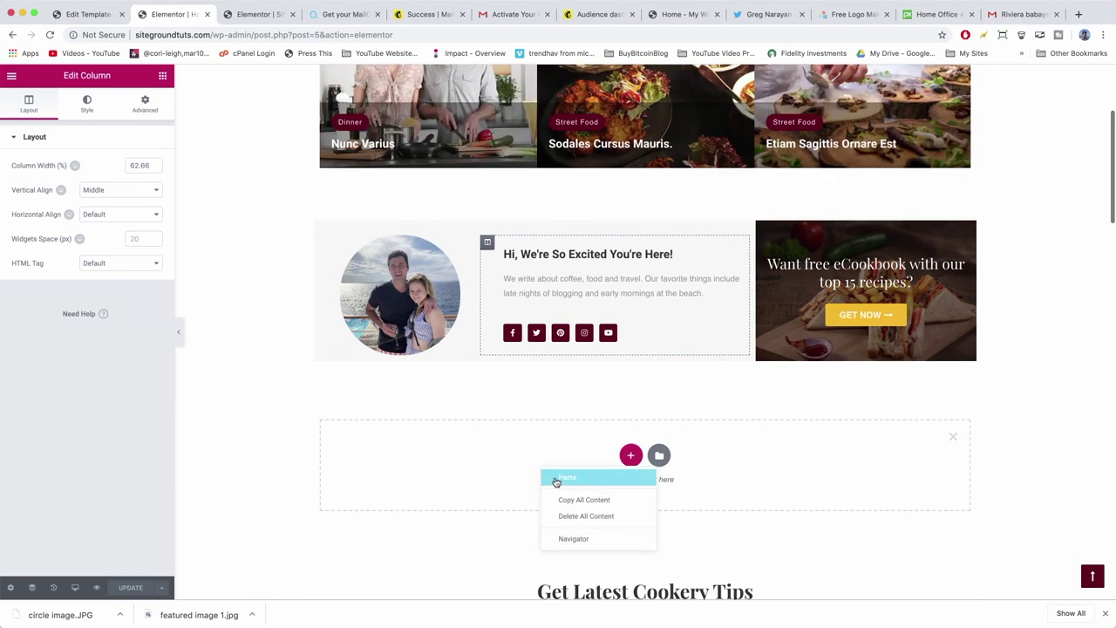
click(554, 481)
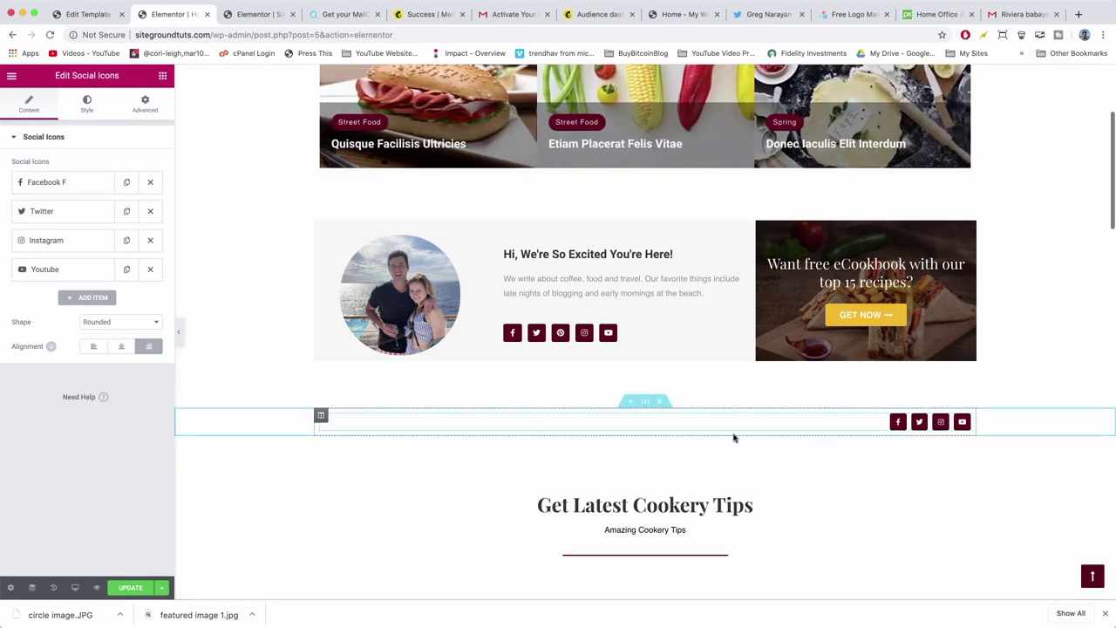
drag(962, 421, 552, 337)
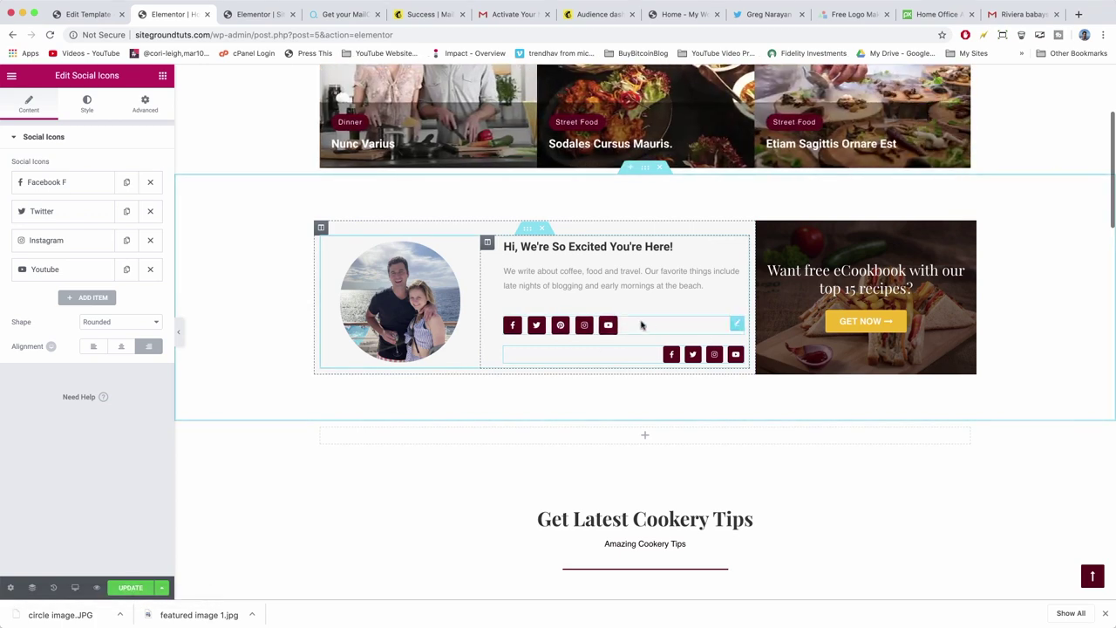
Delete the old social icons row and select the new icons widget
right_click(737, 325)
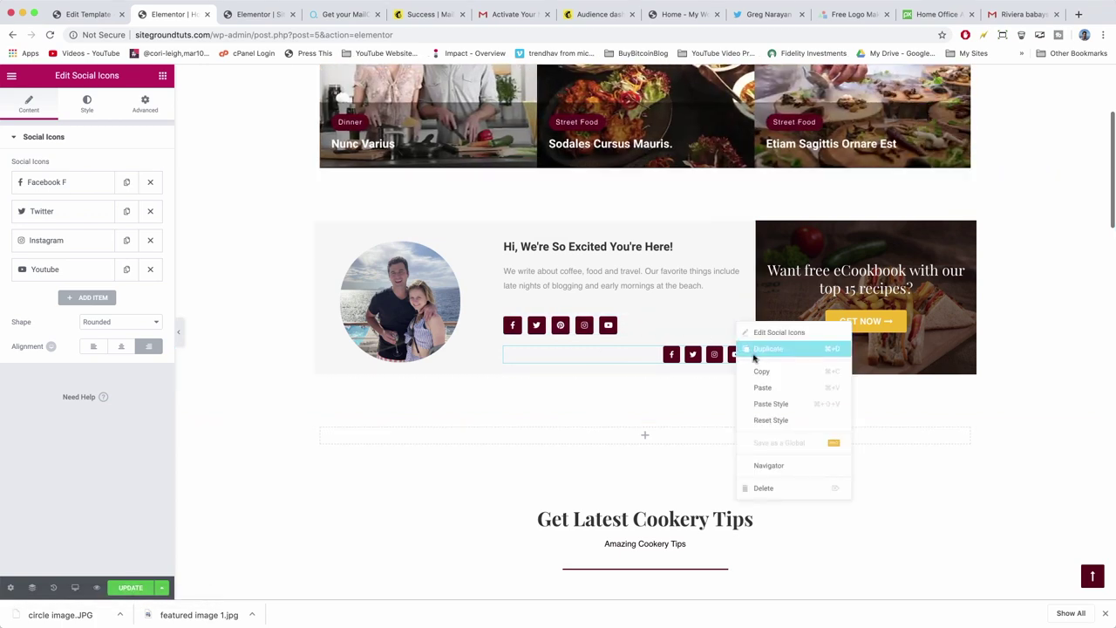
click(760, 488)
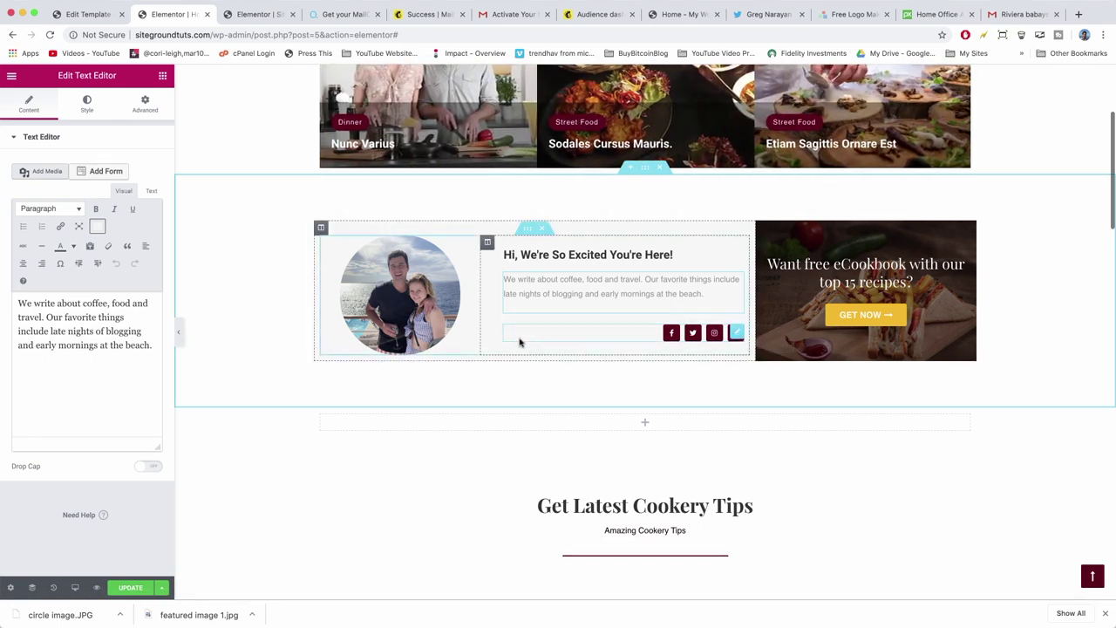
click(734, 331)
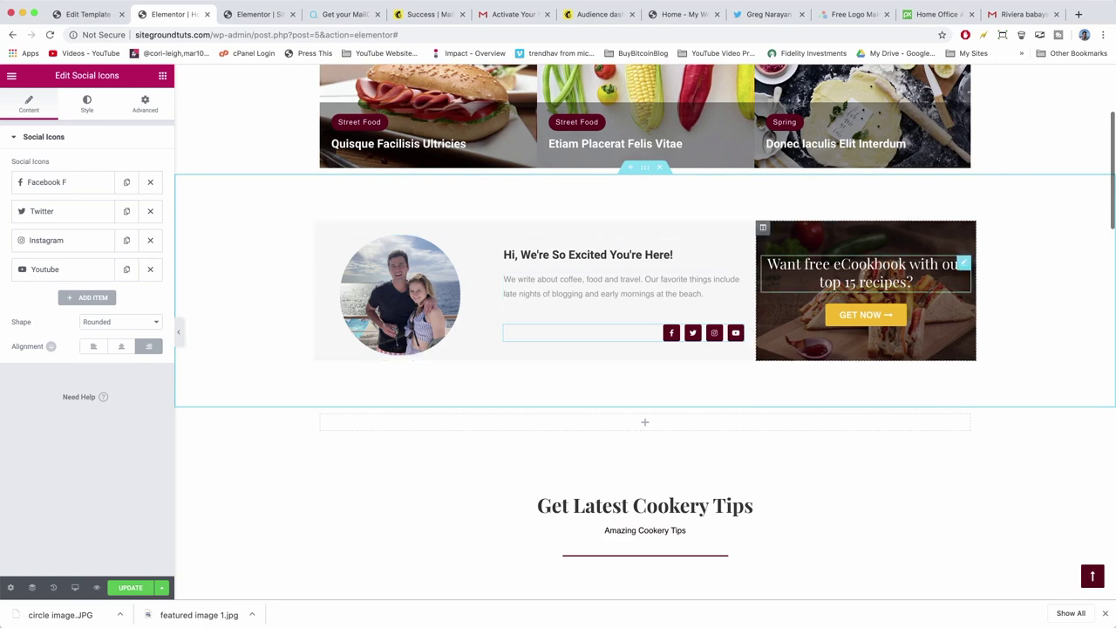
Change the coffee-hacks button label from 'Get Now' to 'Grab It Today'
click(907, 281)
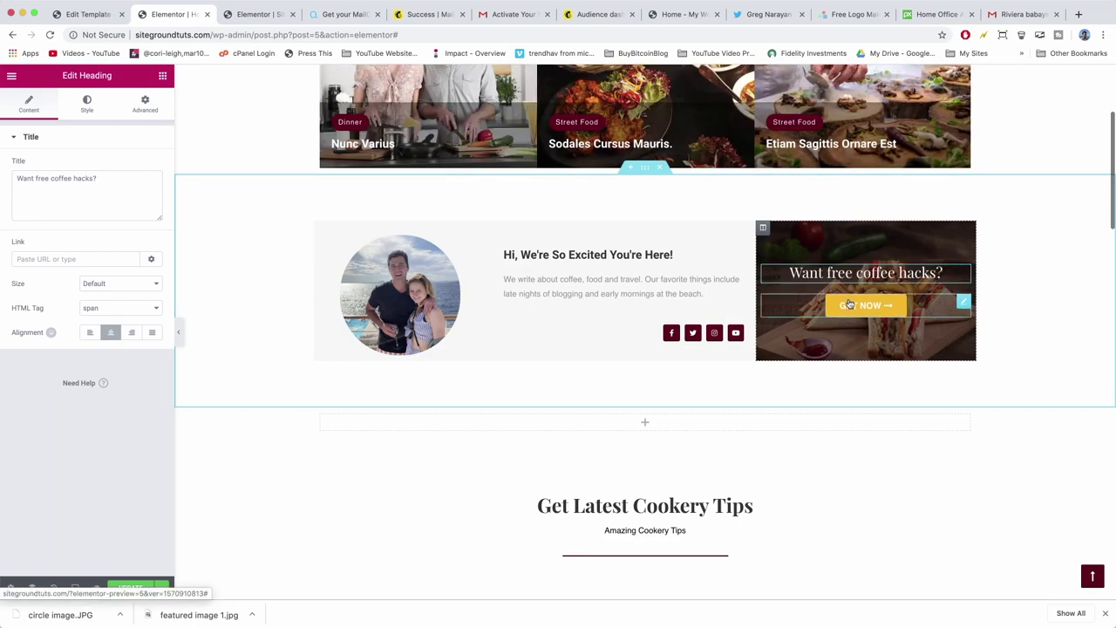
click(847, 303)
triple_click(109, 189)
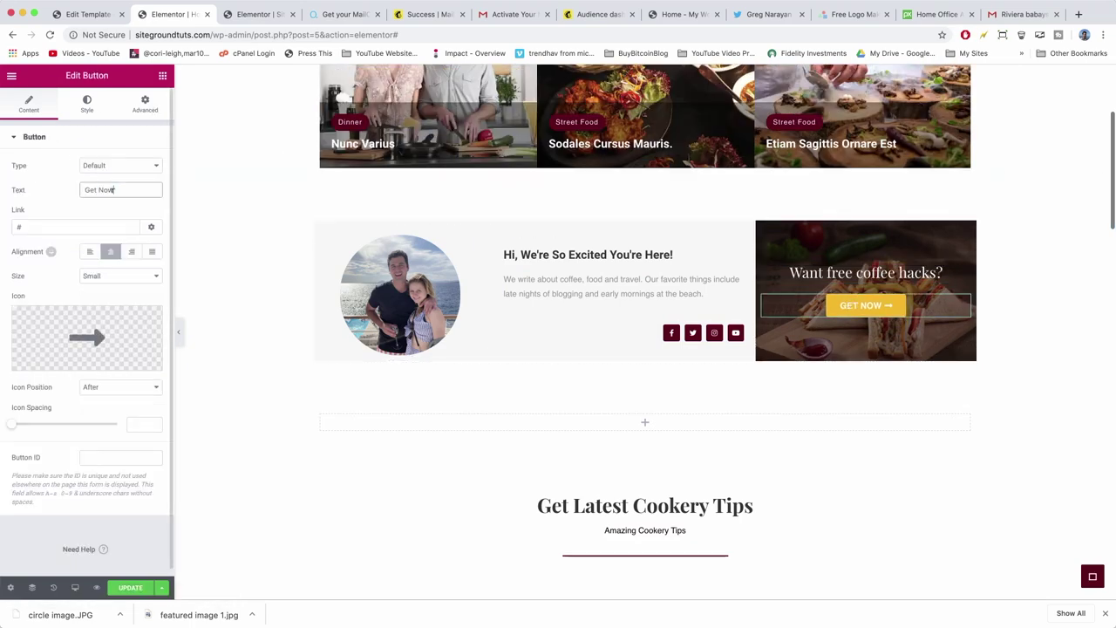
text(Grab It Today)
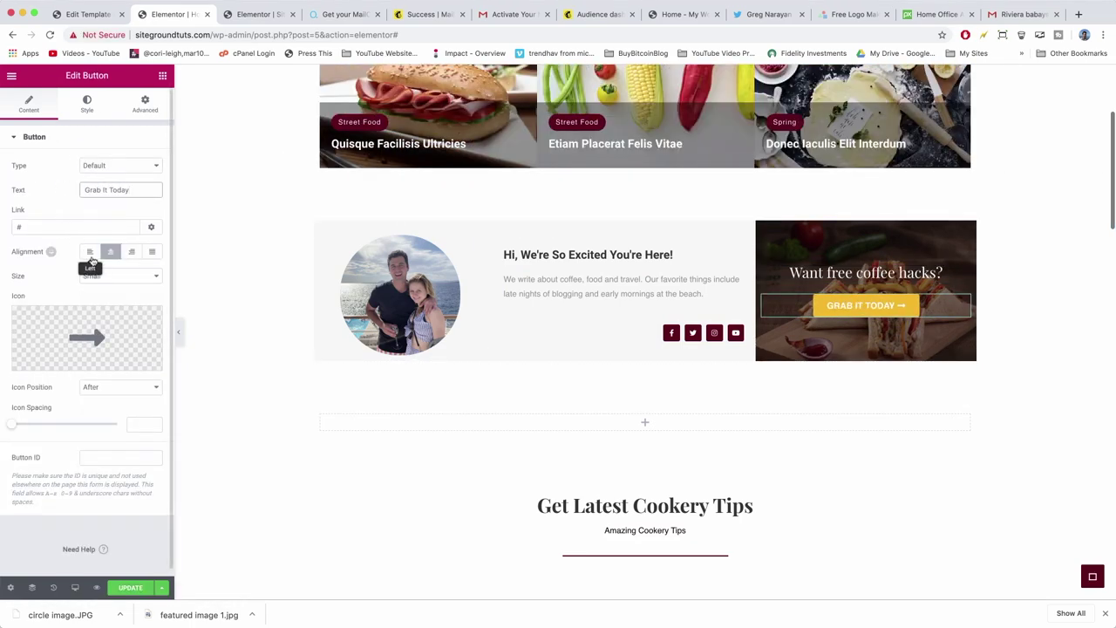
Choose a paper-plane icon for the button from the Icon Library
mouse_move(81, 336)
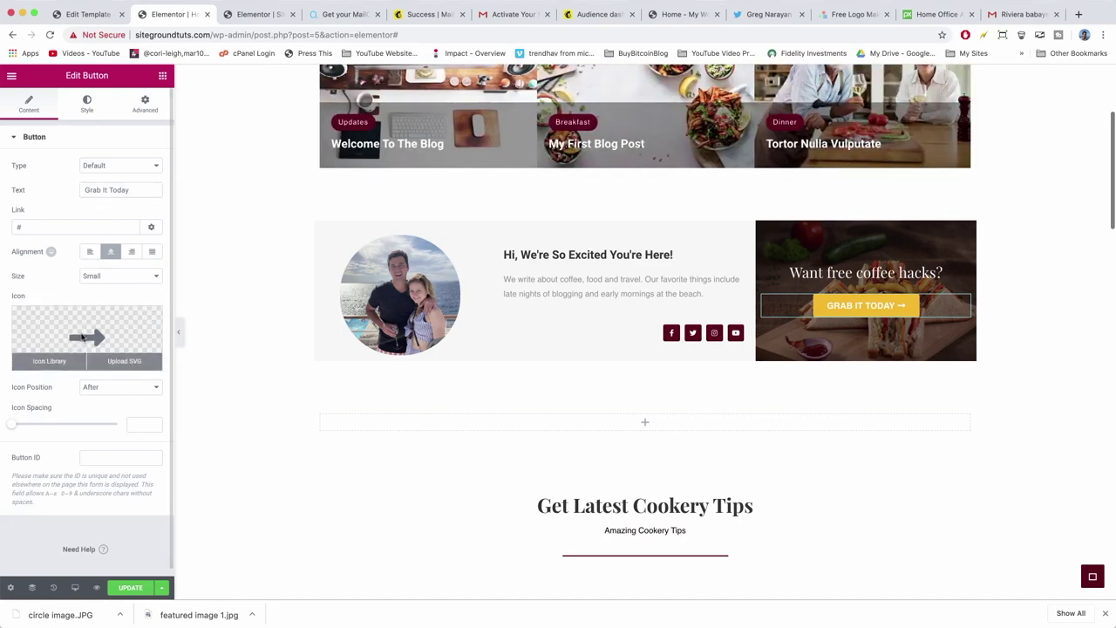
click(82, 339)
scroll(594, 405, down, 5)
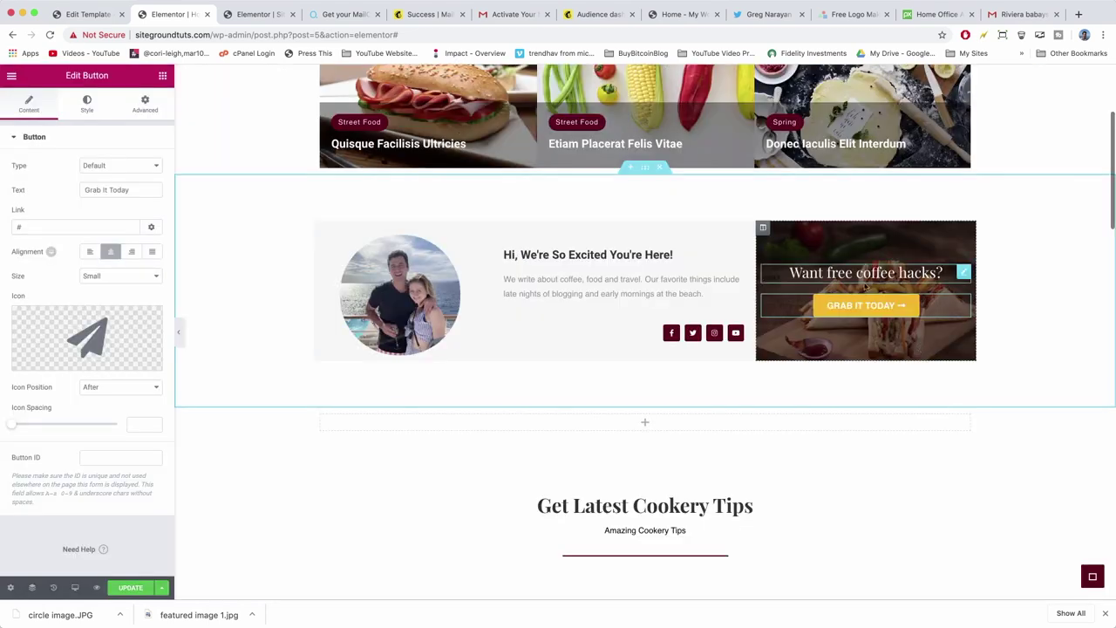
click(763, 228)
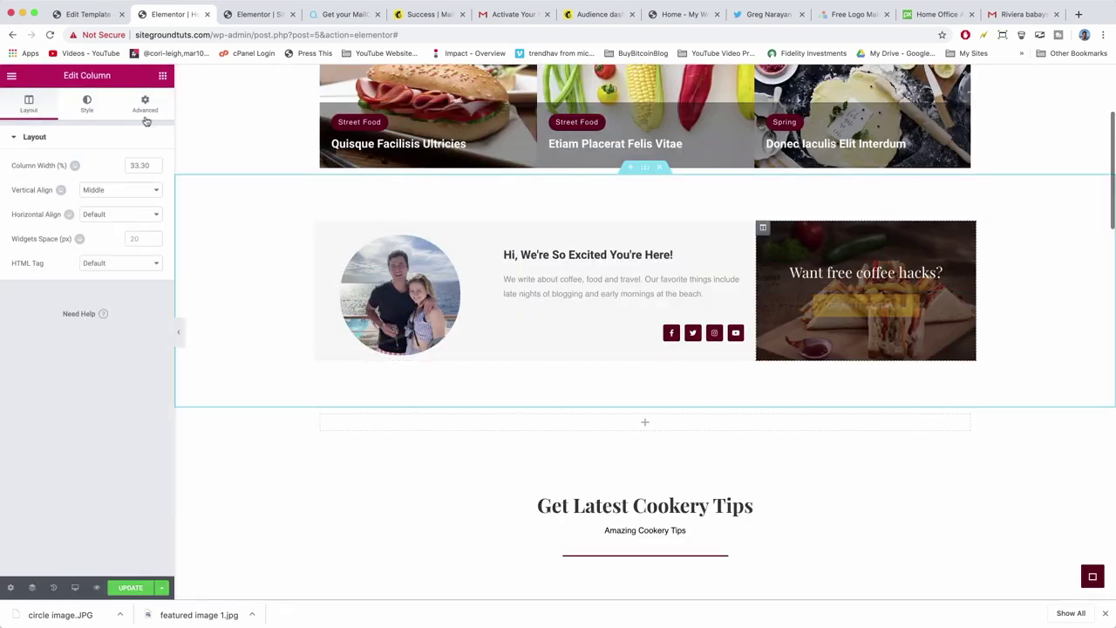
Set the coffee-hacks column background to the fries-and-chicken photo c_img10
click(87, 102)
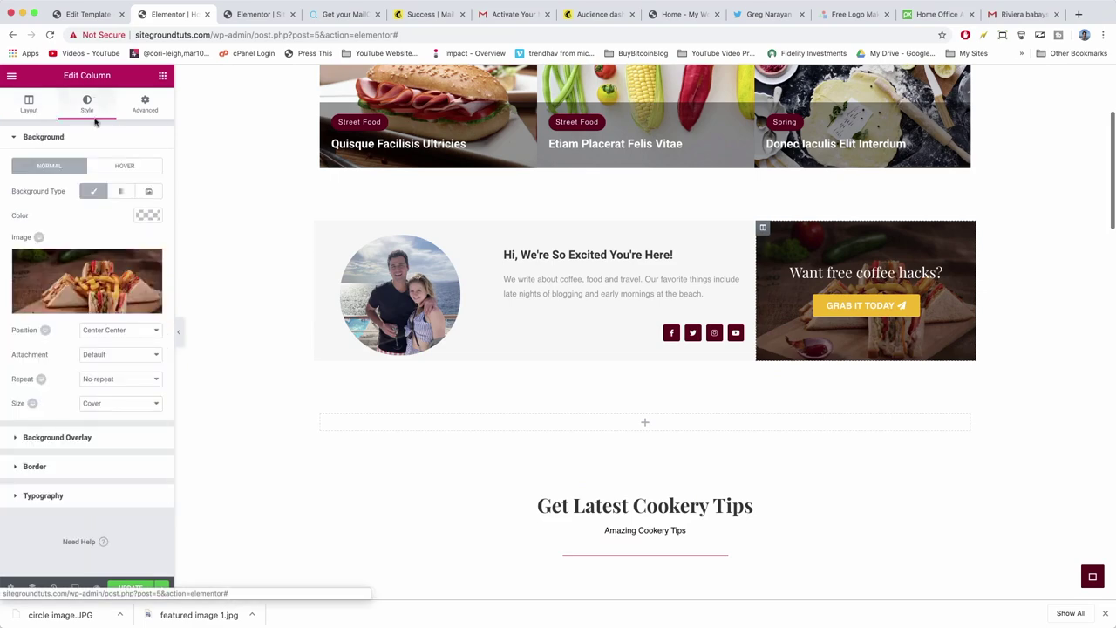
click(91, 264)
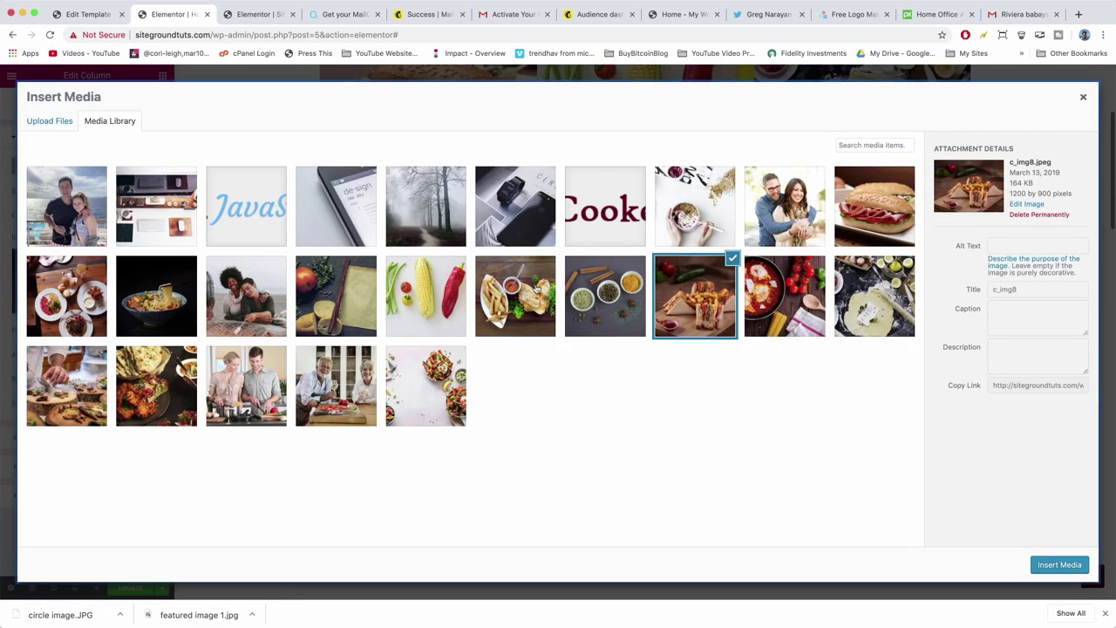
click(521, 299)
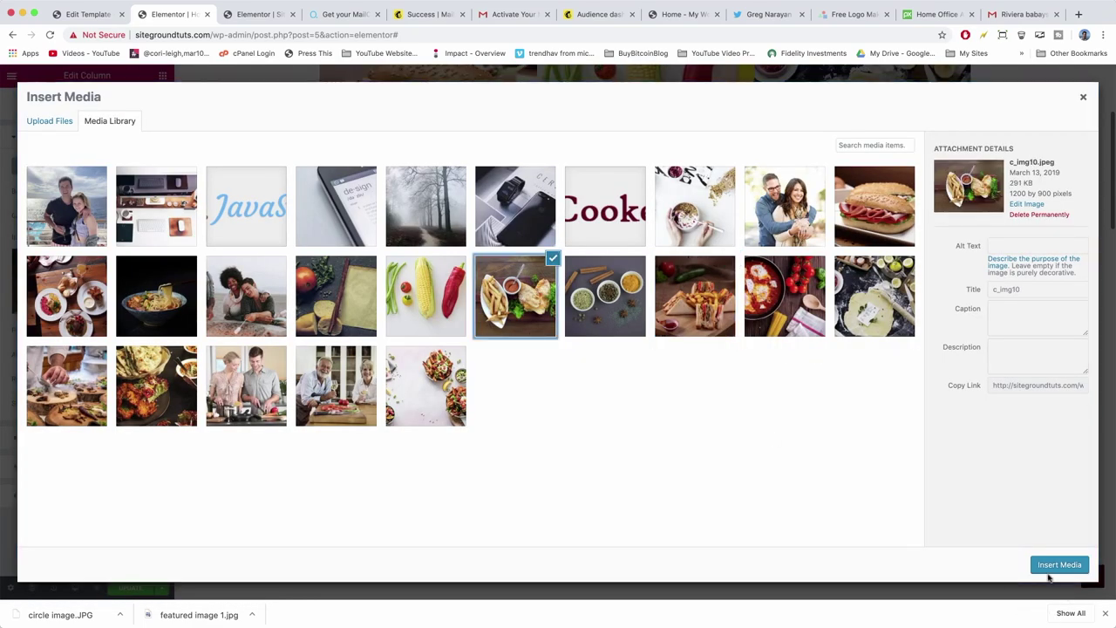
click(1058, 566)
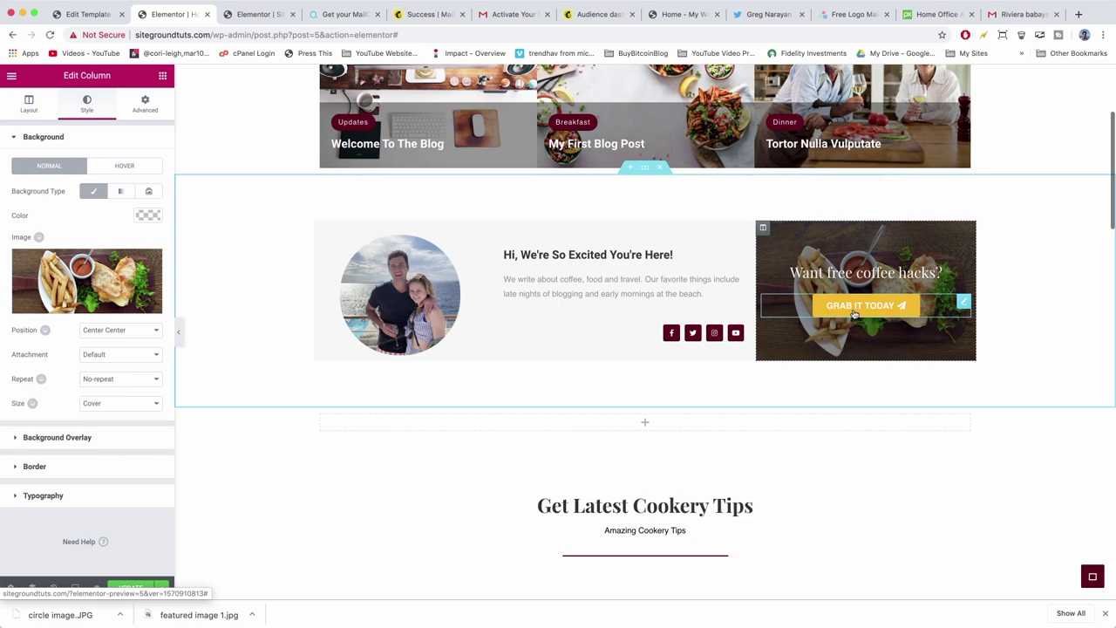
Change the heading to 'Get Latest Coffee and Travel Tips' and the subheading to 'Amazing Blogging Tips'
scroll(854, 314, down, 5)
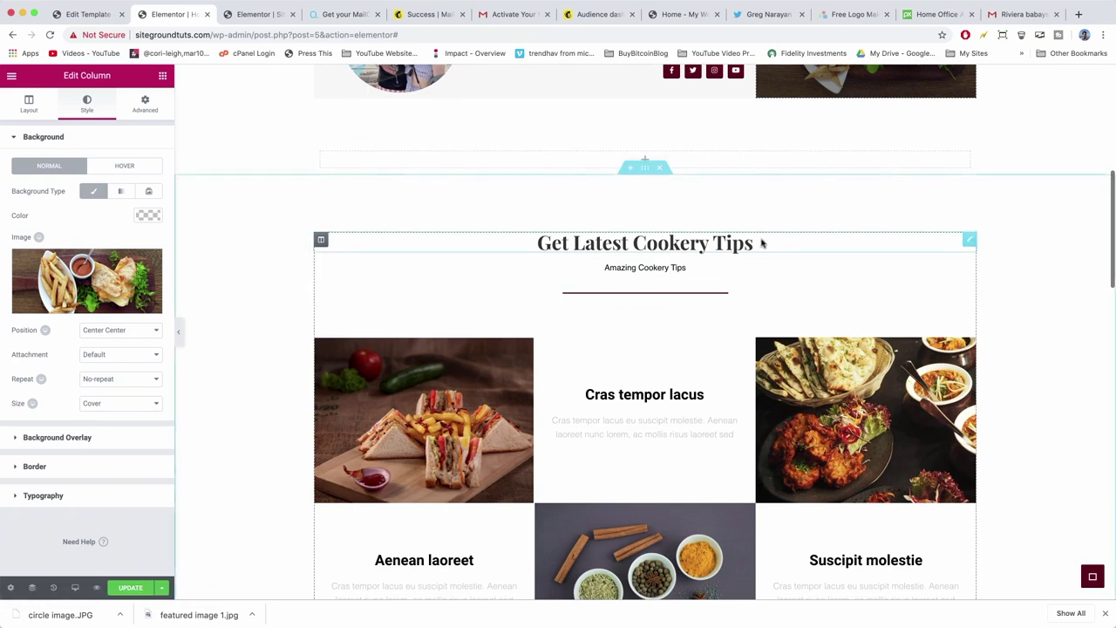
click(653, 242)
double_click(656, 243)
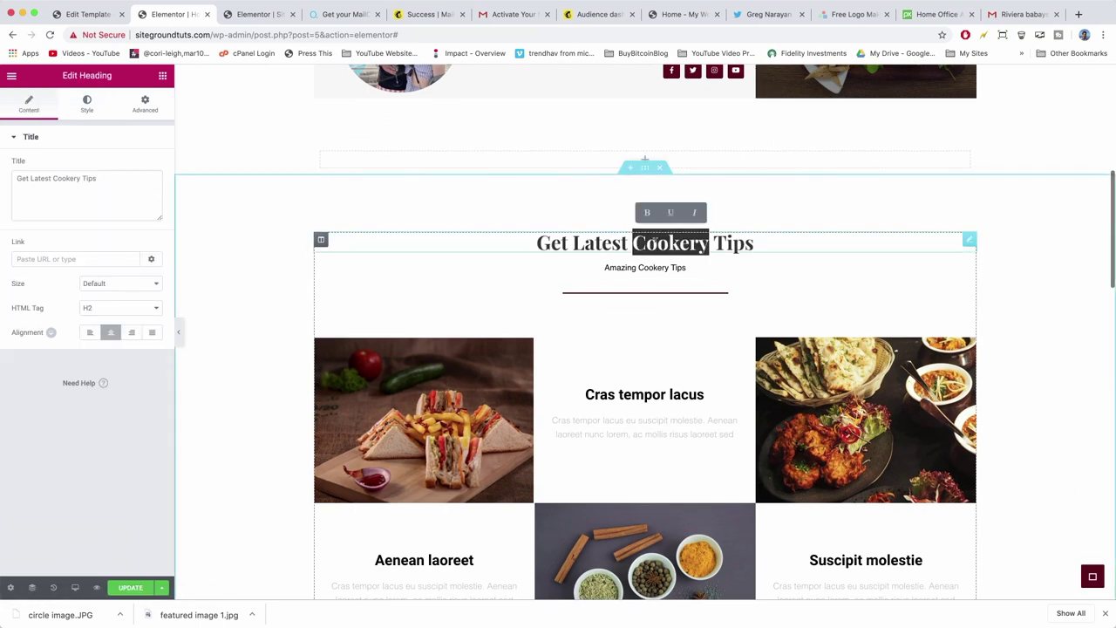
text(Coffee and )
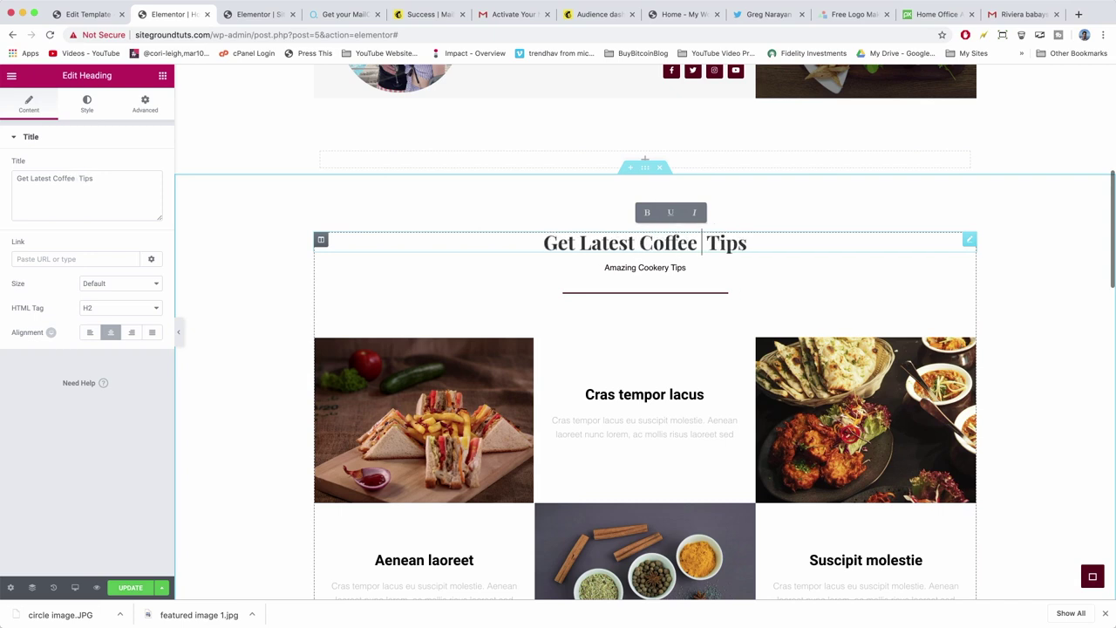
text(Travel)
click(652, 267)
double_click(642, 266)
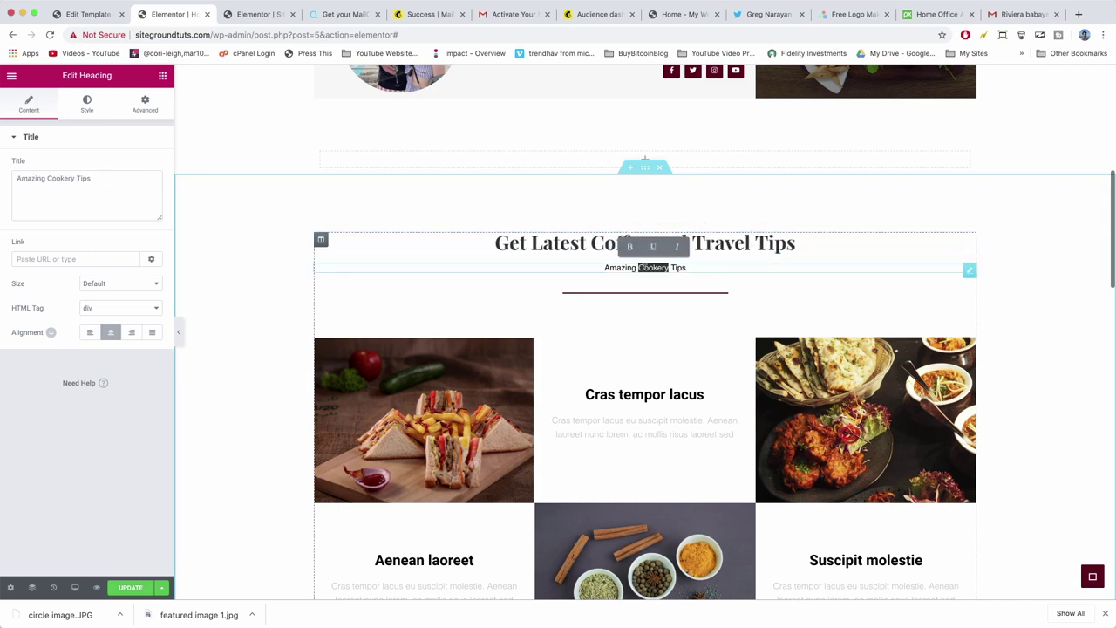
text(Blogging)
Widen the divider under the subheading to a width of about 47
click(639, 293)
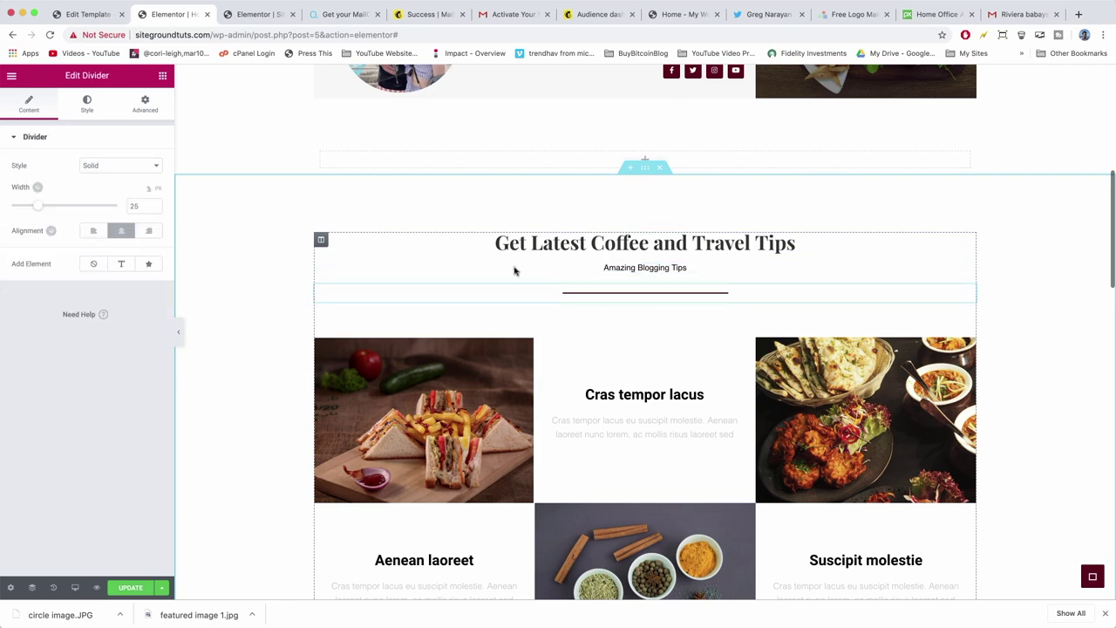
right_click(39, 210)
click(34, 198)
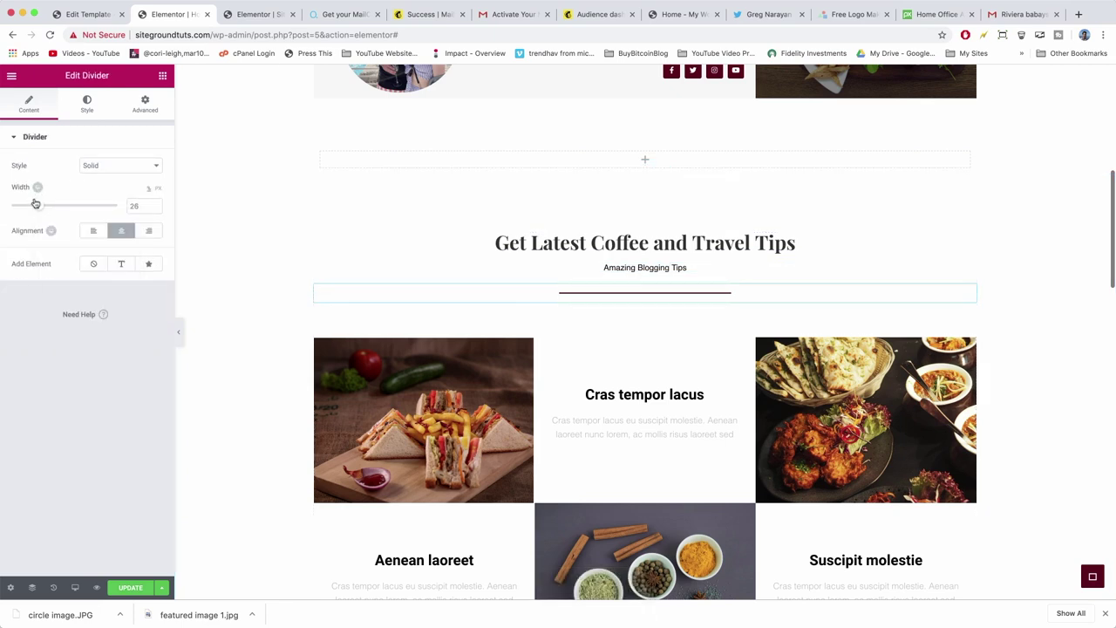
drag(37, 211, 60, 207)
scroll(511, 436, down, 3)
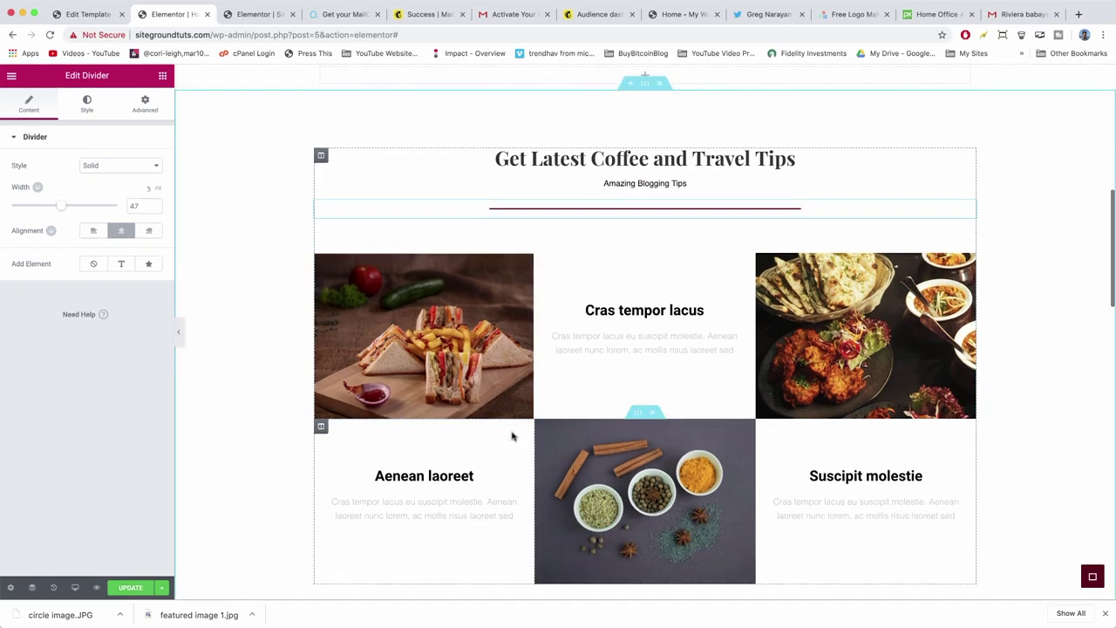
scroll(707, 271, down, 2)
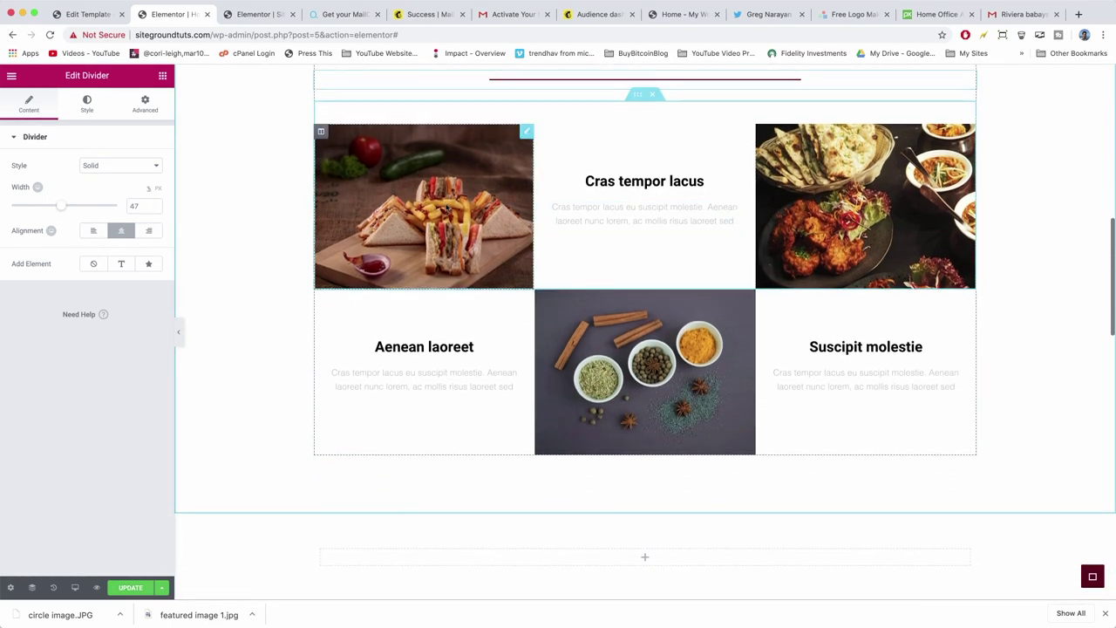
Replace the grid's sandwich image with the plated breakfast photo c_img15
click(445, 210)
click(81, 203)
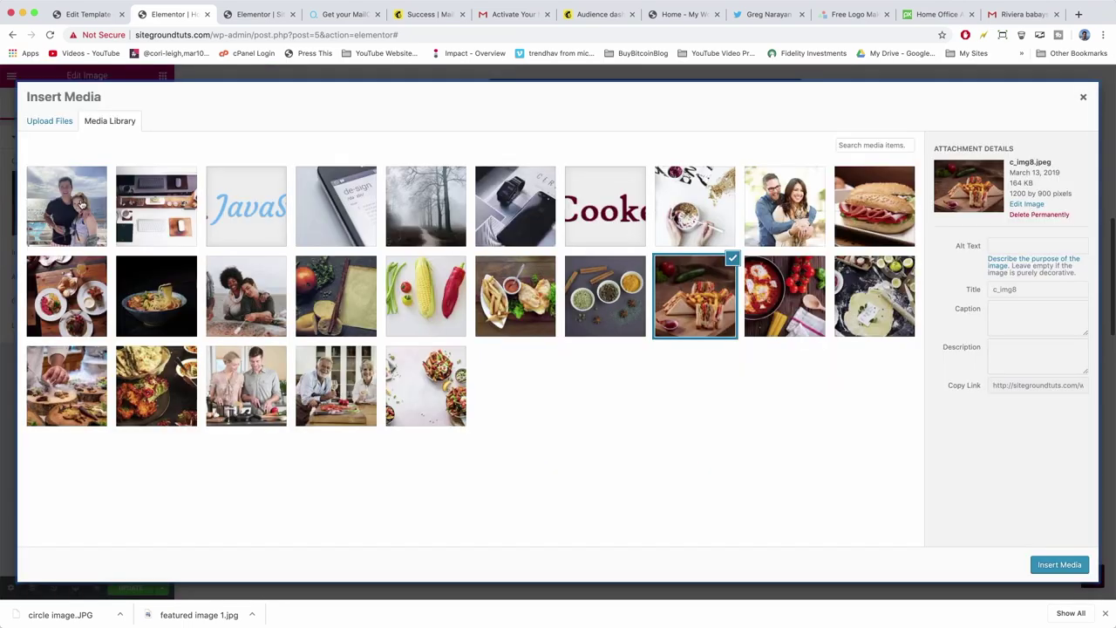
click(66, 295)
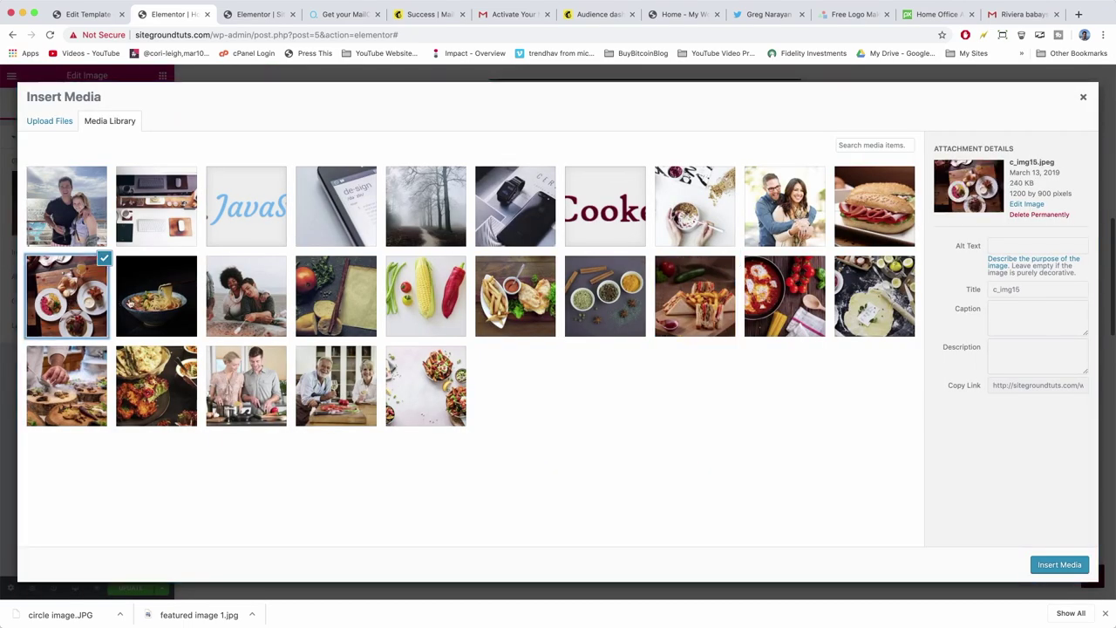
click(1060, 566)
Replace the naan-and-chicken image with the yogurt-and-granola bowl photo
scroll(660, 259, up, 3)
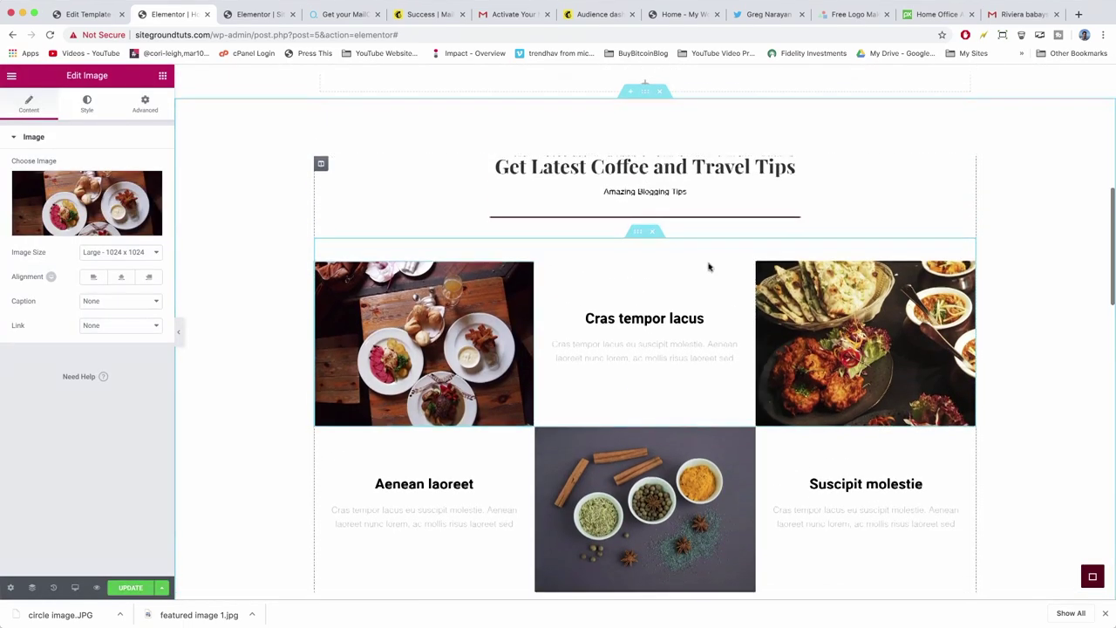
click(829, 321)
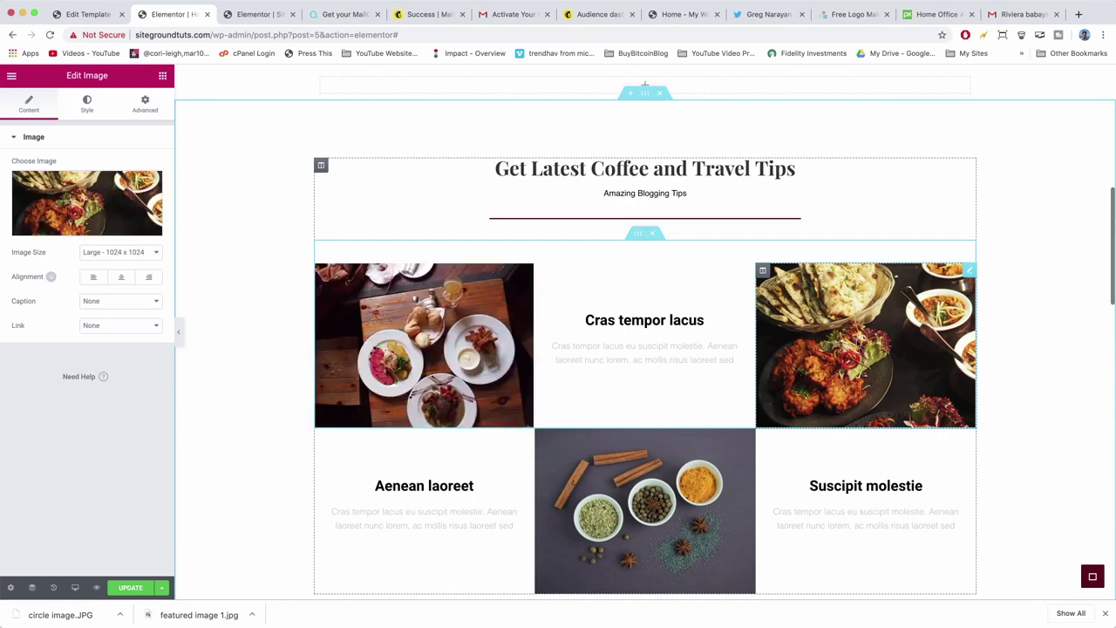
click(52, 199)
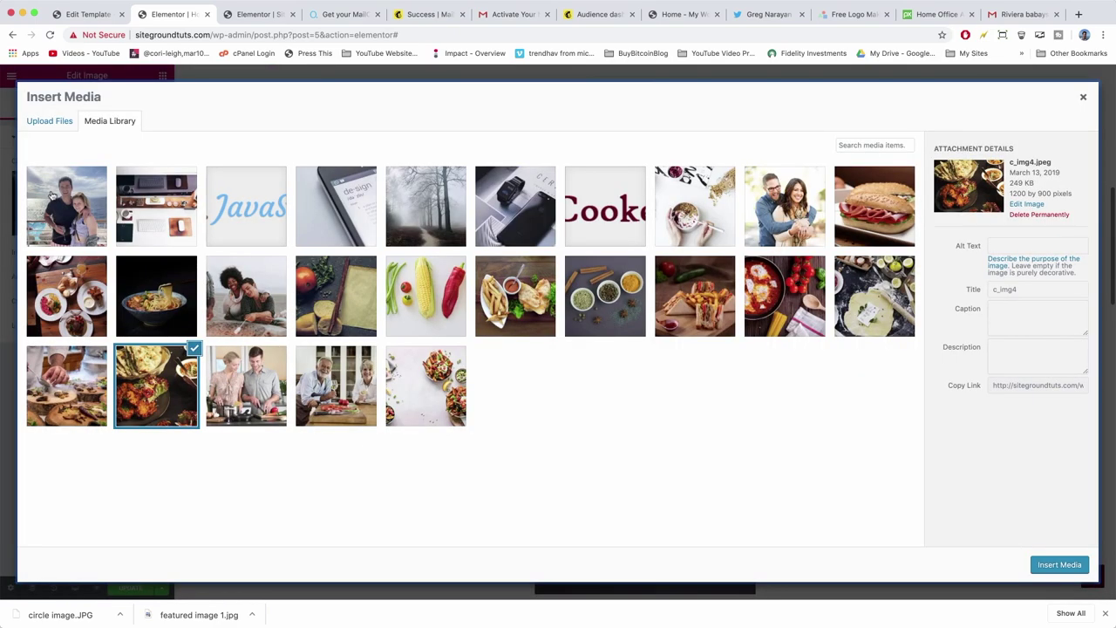
click(668, 179)
click(1058, 565)
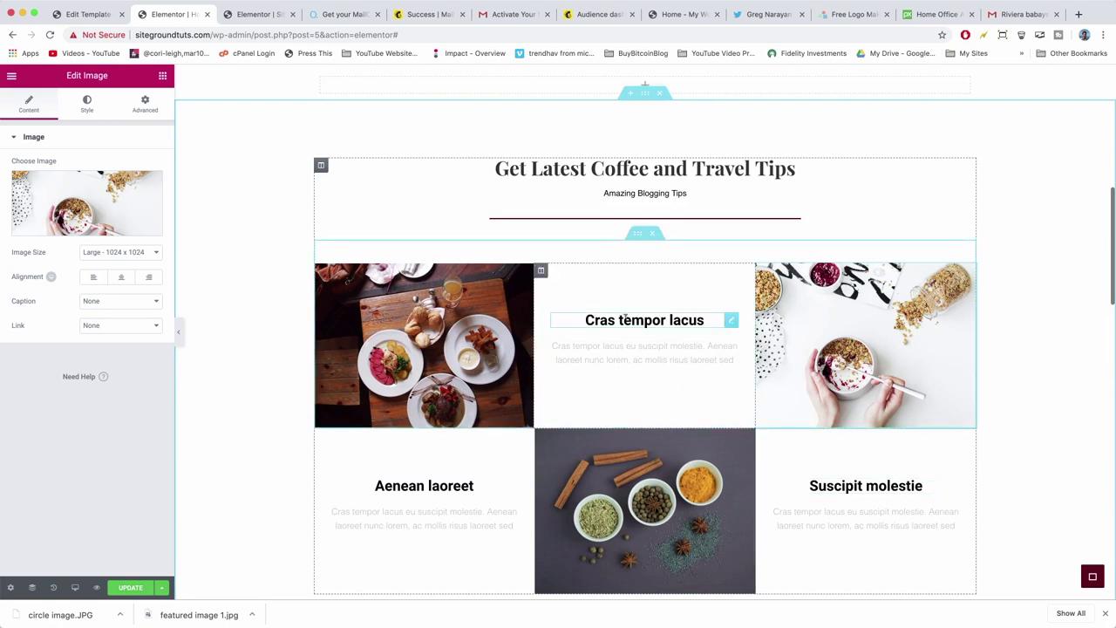
Rename the Cras tempor lacus heading to 'Amazing Blogging Tips for 2020!'
click(624, 320)
key(super+a)
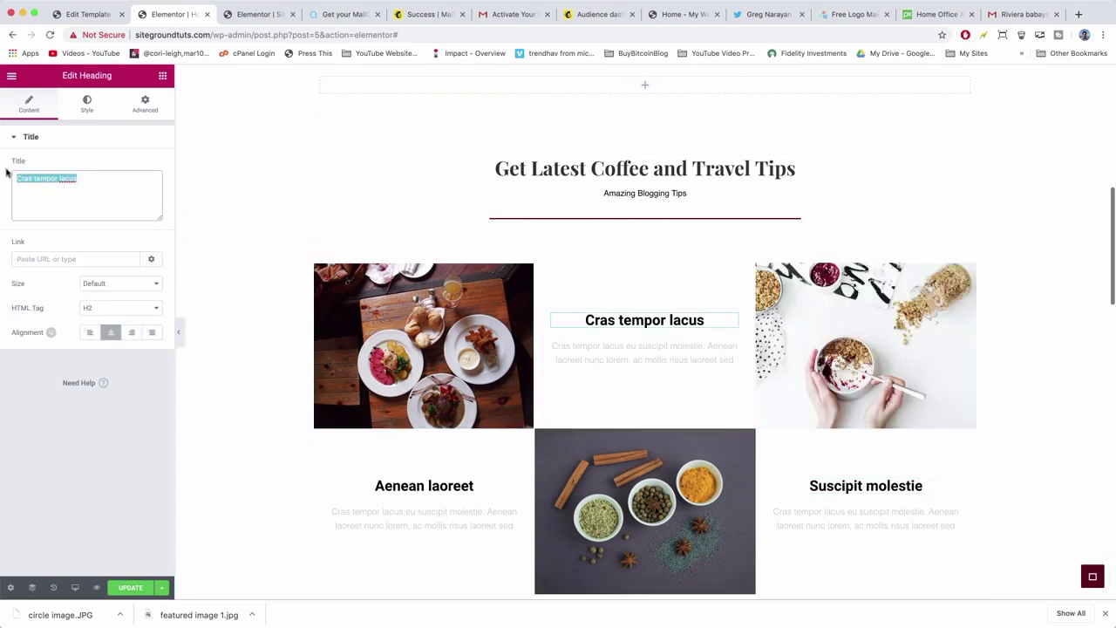
text(Amazing Blogging Tips for 2020!)
Replace the Aenean laoreet heading with new headline copy such as 'Free Web Design Skills Are All Yours!'
click(424, 486)
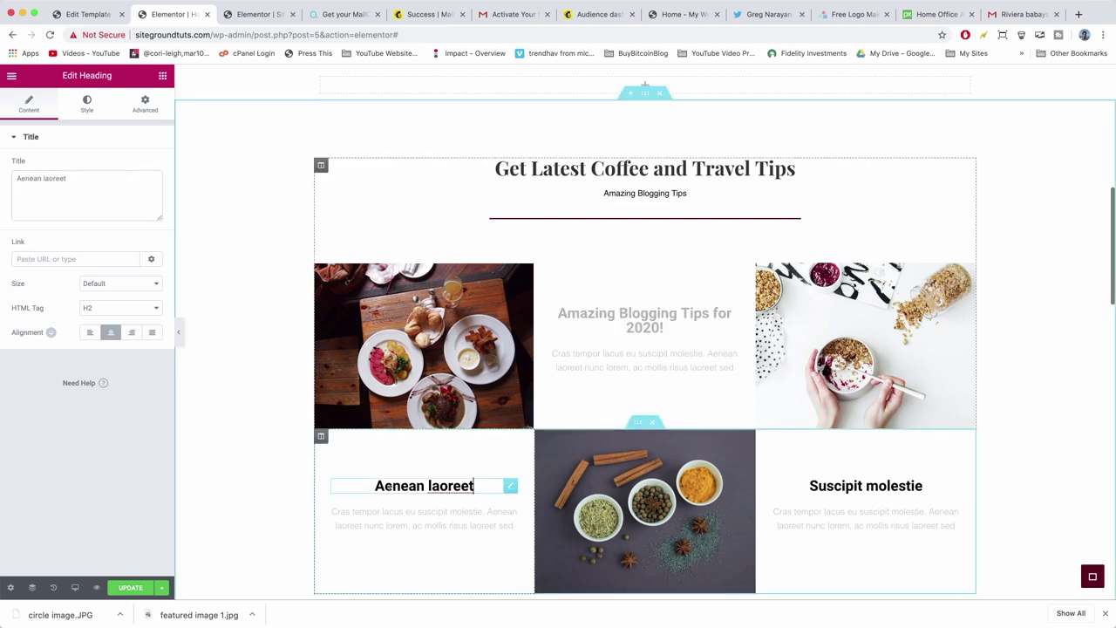
triple_click(390, 485)
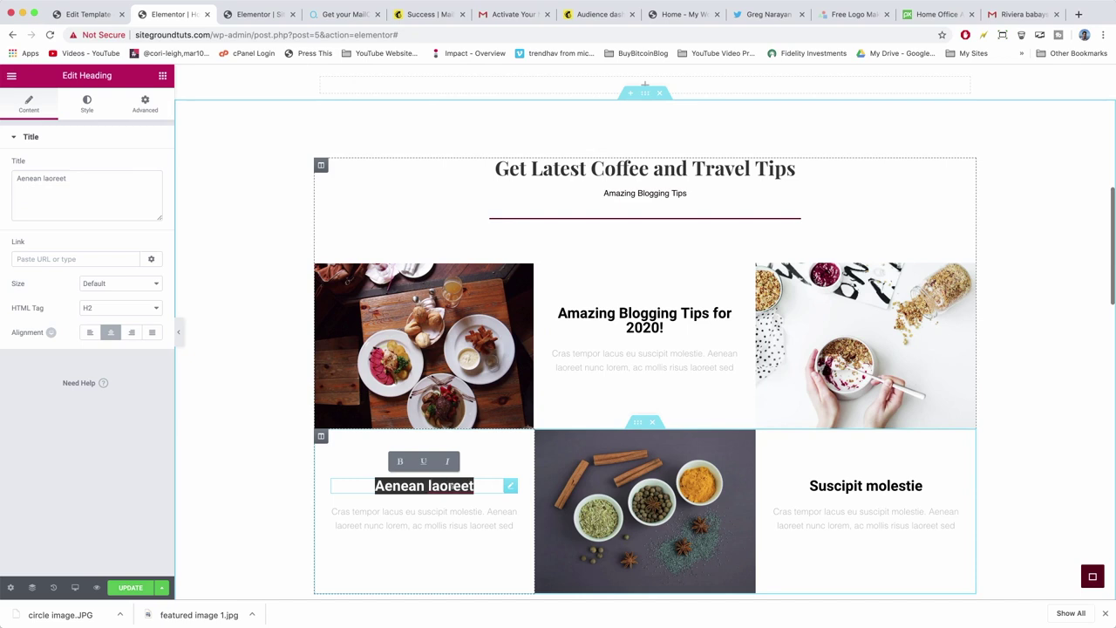
text(Free Web Design K)
key(BackSpace)
text(Ski)
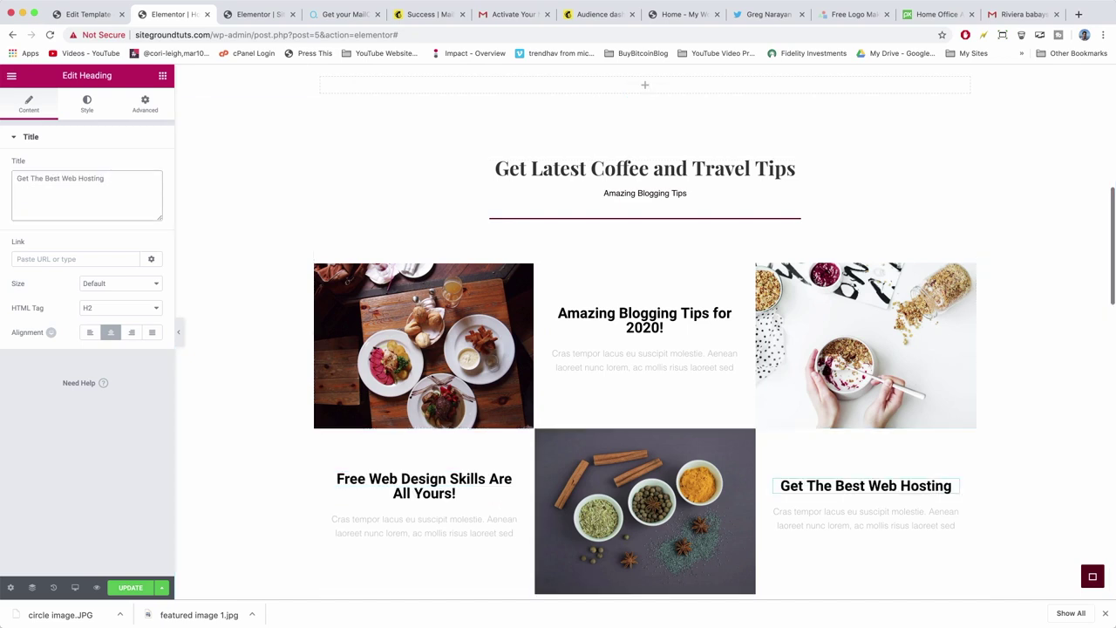
text(Discounts!)
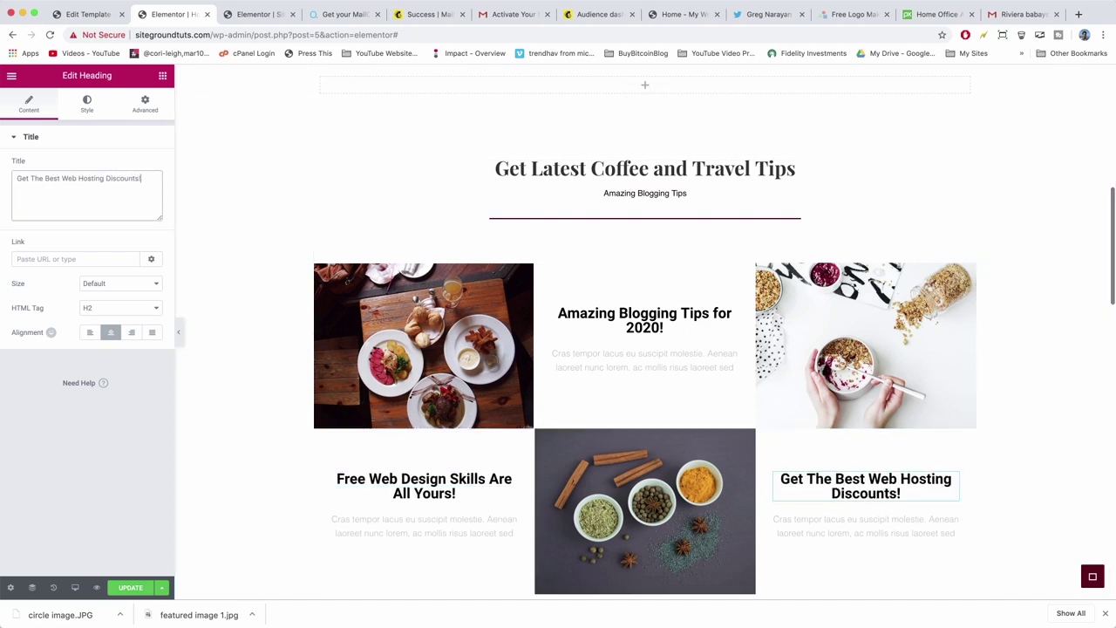
Replace the first grid block's placeholder paragraph text and save the page
scroll(620, 269, down, 3)
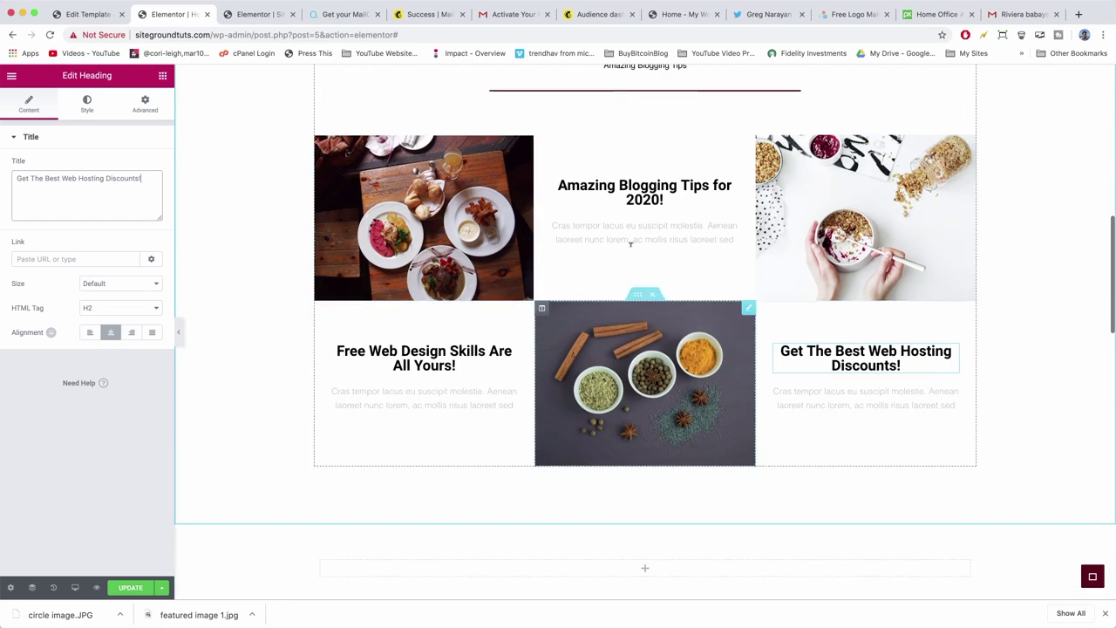
click(659, 232)
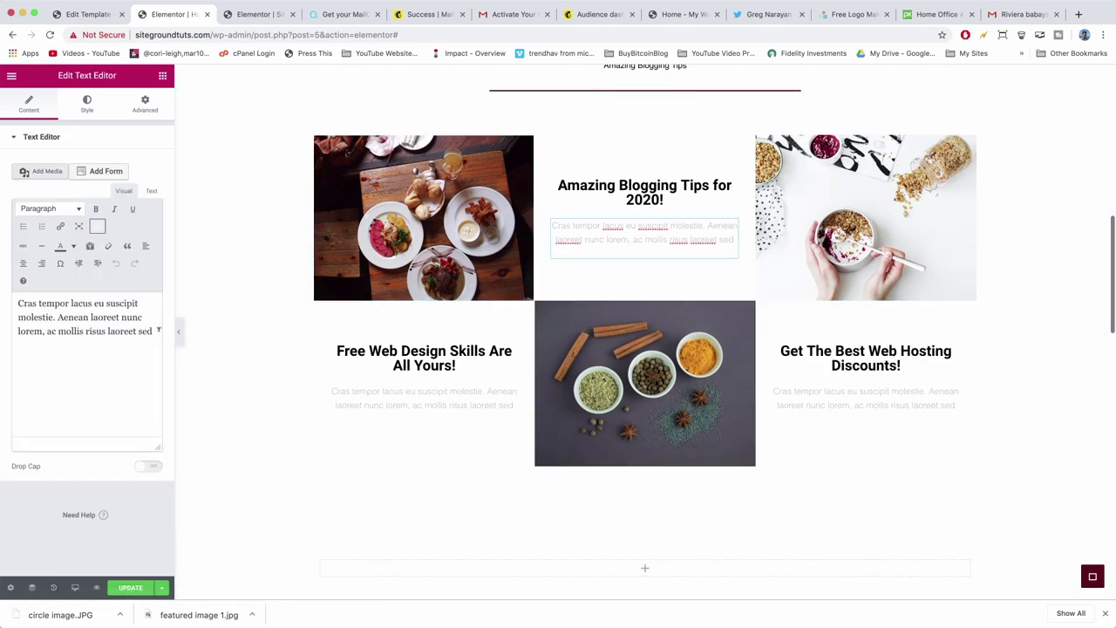
drag(155, 332, 10, 281)
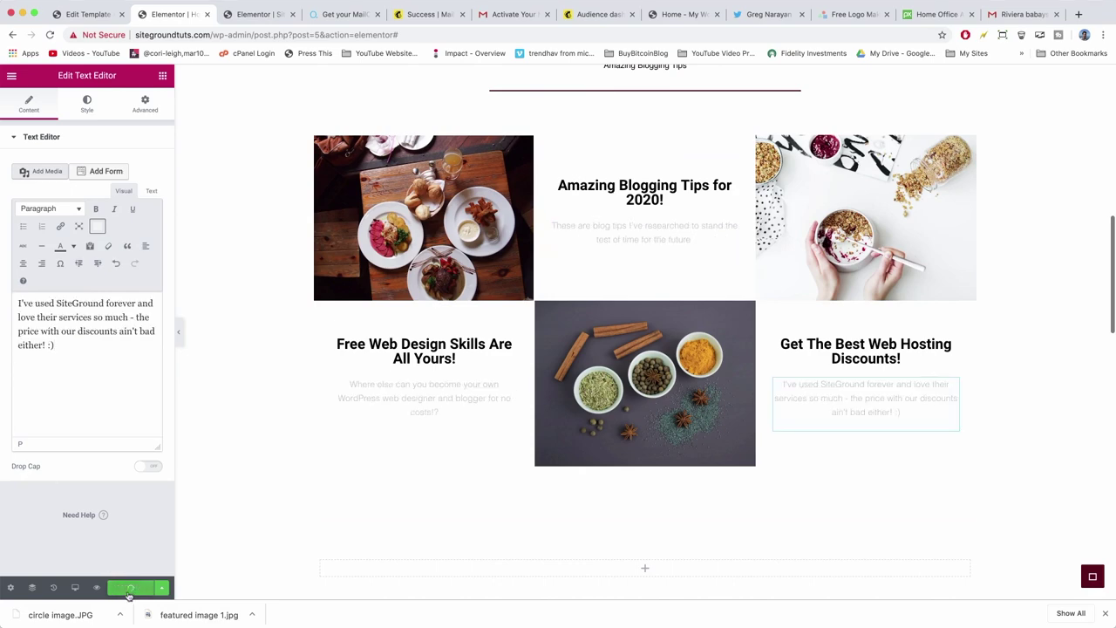
click(130, 588)
scroll(417, 293, down, 12)
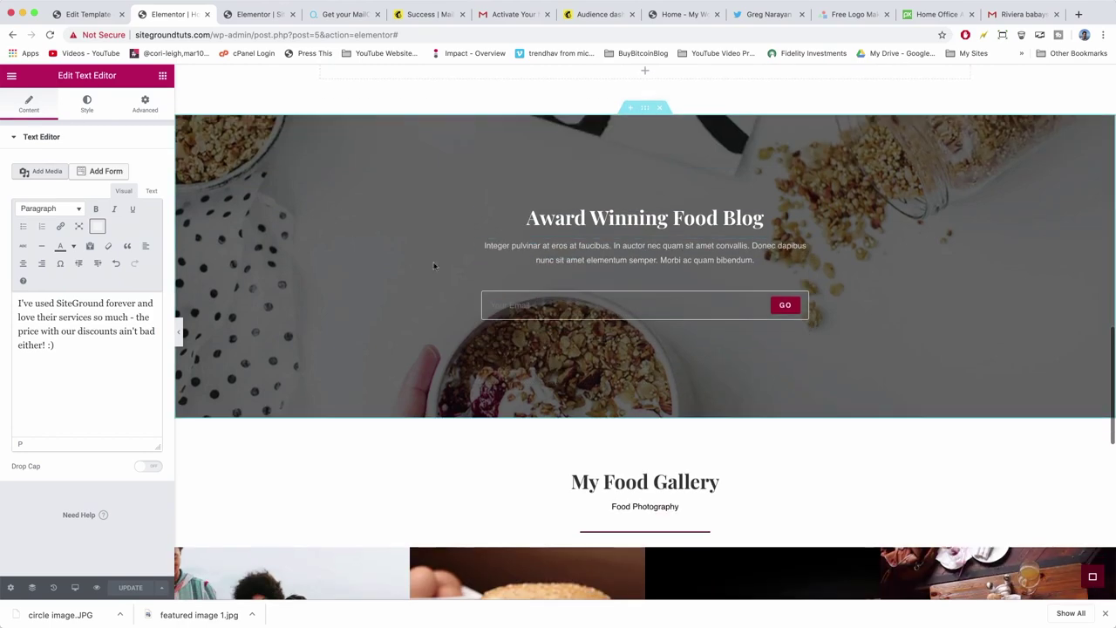
Set the Award Winning Food Blog section's background image to the noodle-bowl photo c_img14.jpeg
click(645, 108)
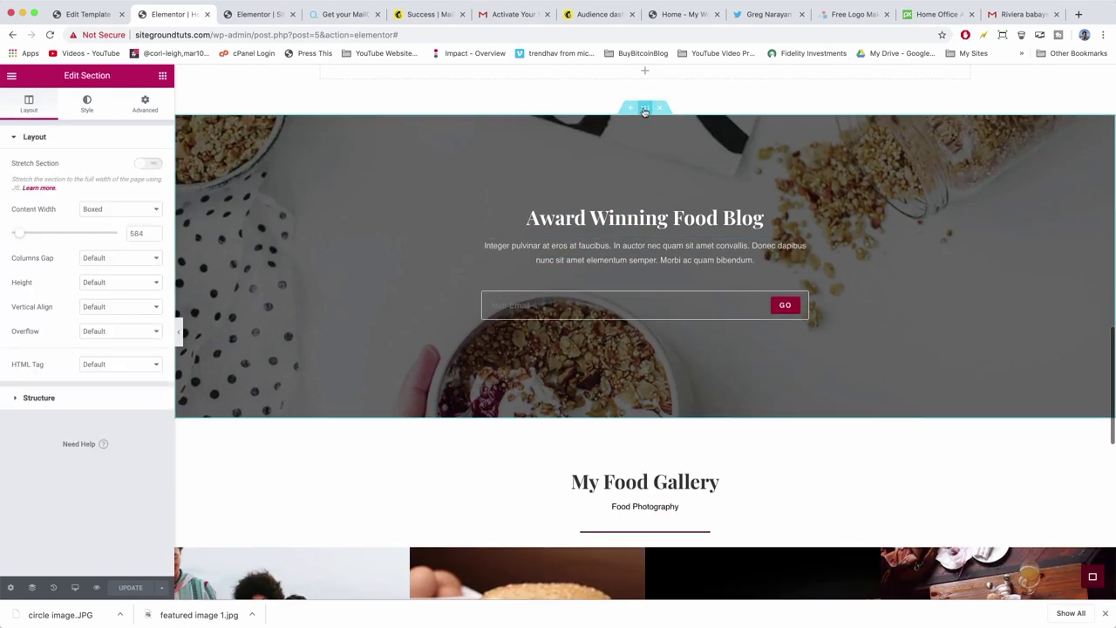
click(92, 107)
click(85, 273)
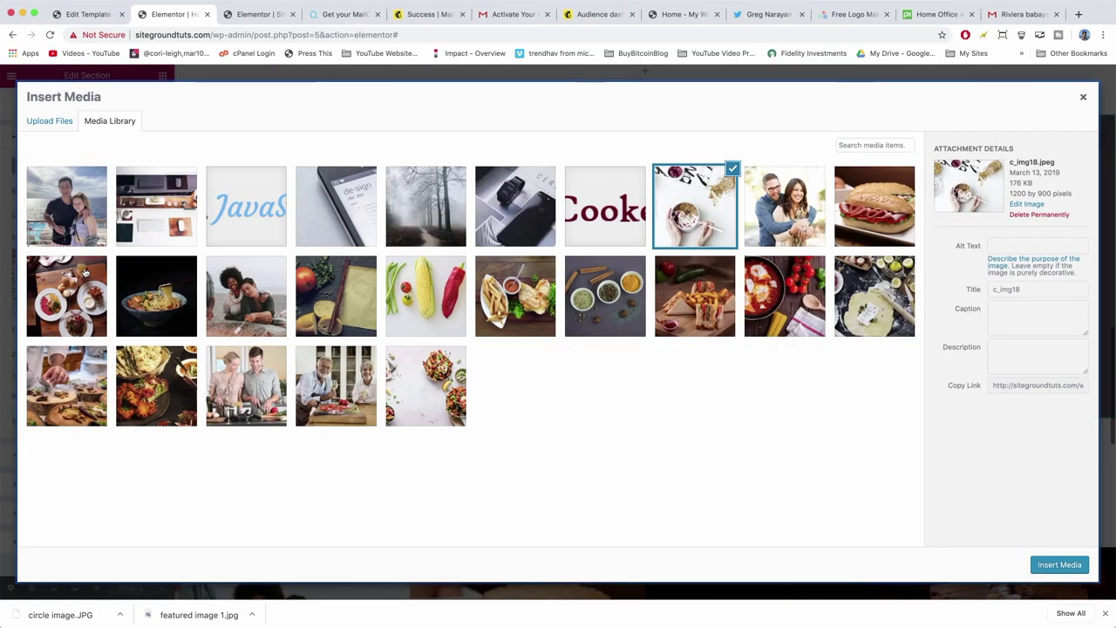
click(101, 253)
click(405, 211)
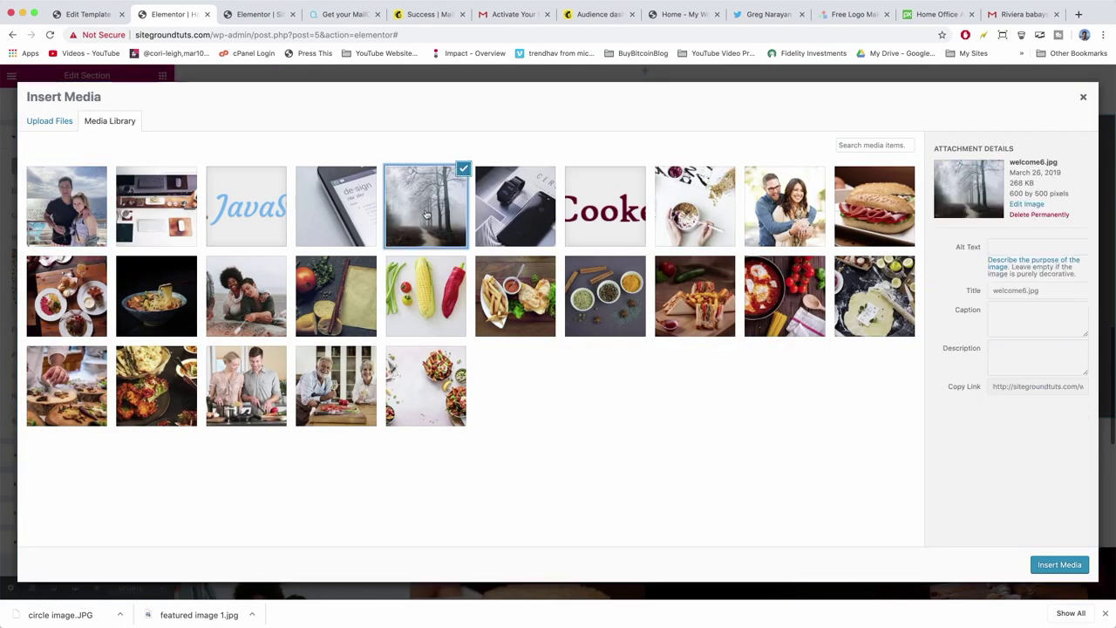
click(155, 291)
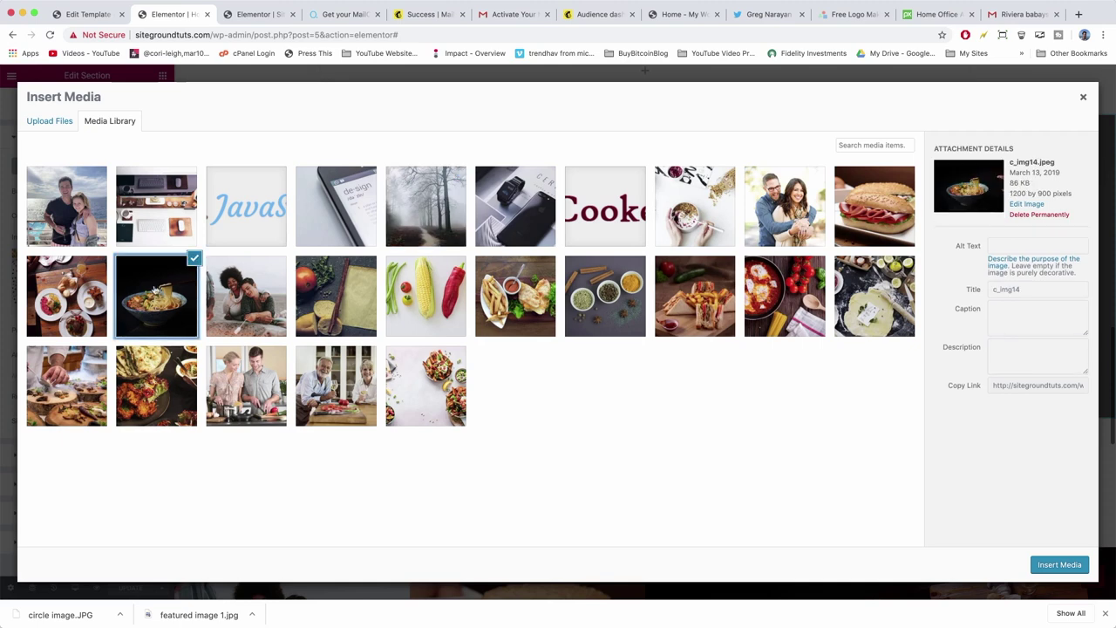
click(1059, 565)
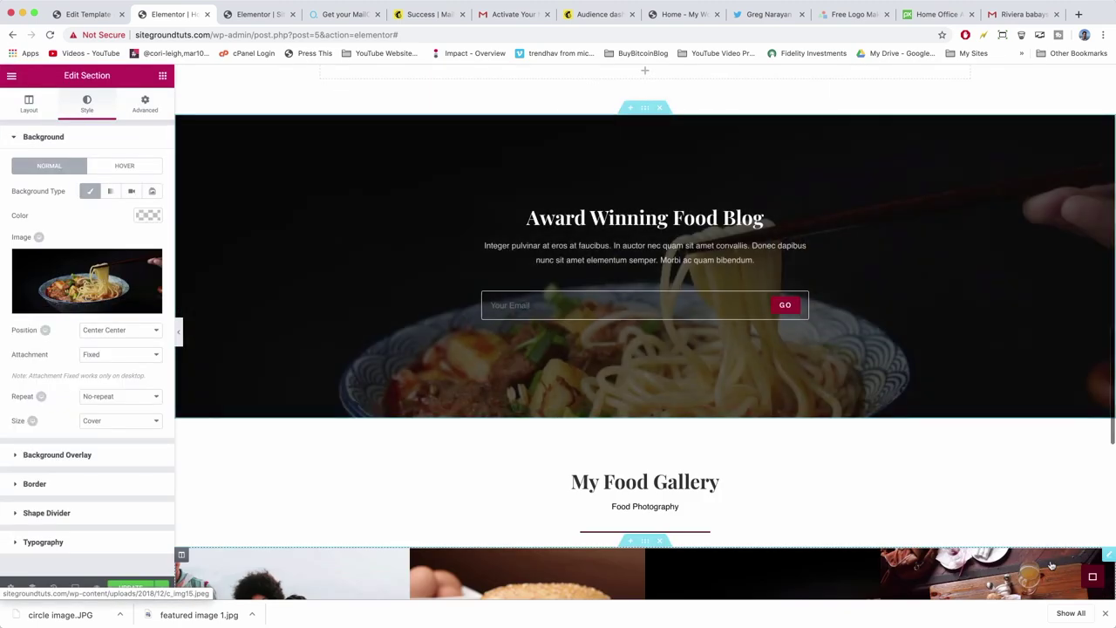
scroll(589, 297, down, 2)
scroll(589, 301, up, 5)
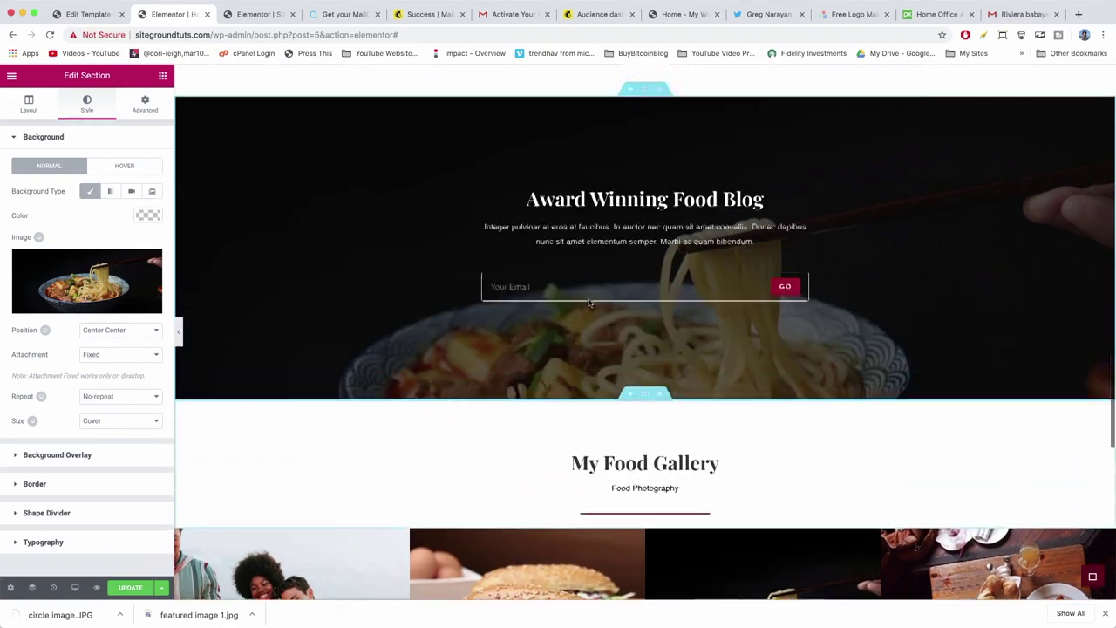
scroll(588, 303, down, 3)
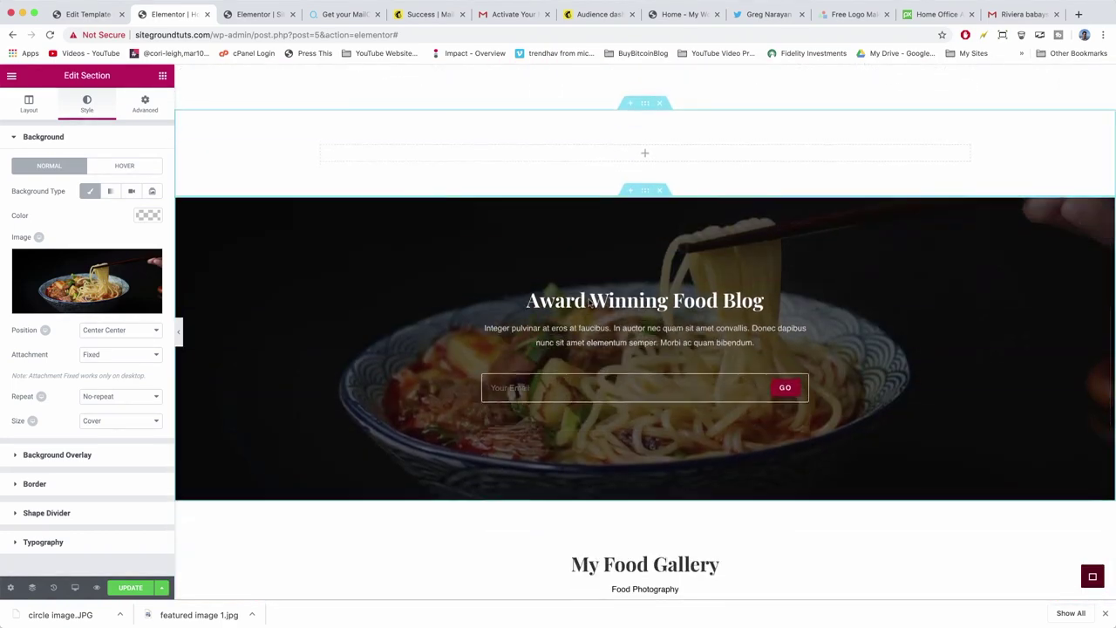
scroll(588, 302, up, 3)
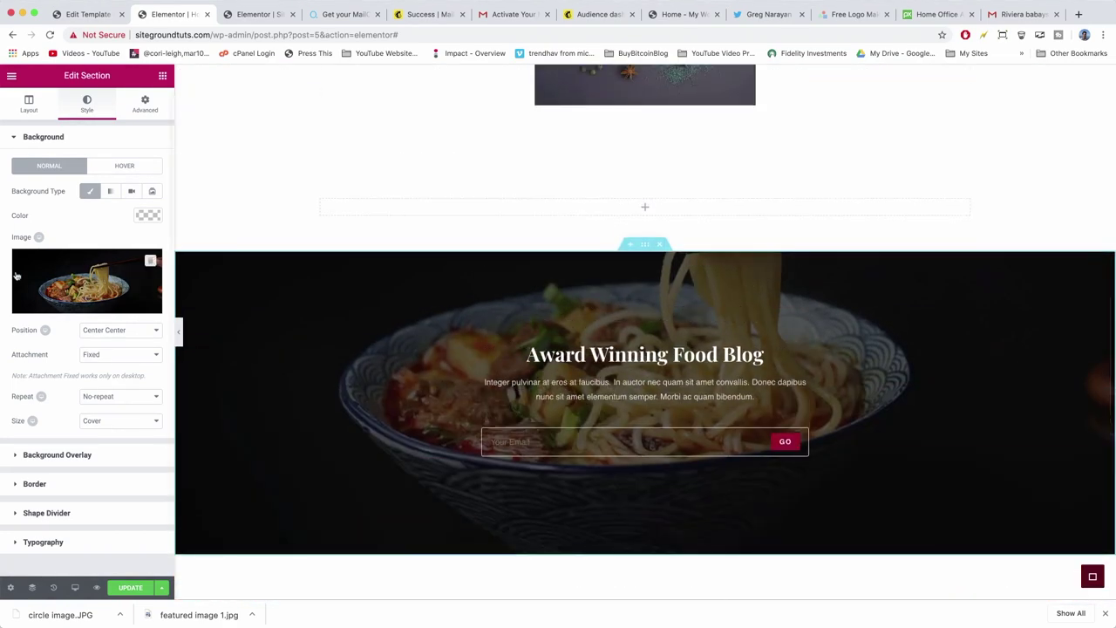
scroll(113, 311, down, 1)
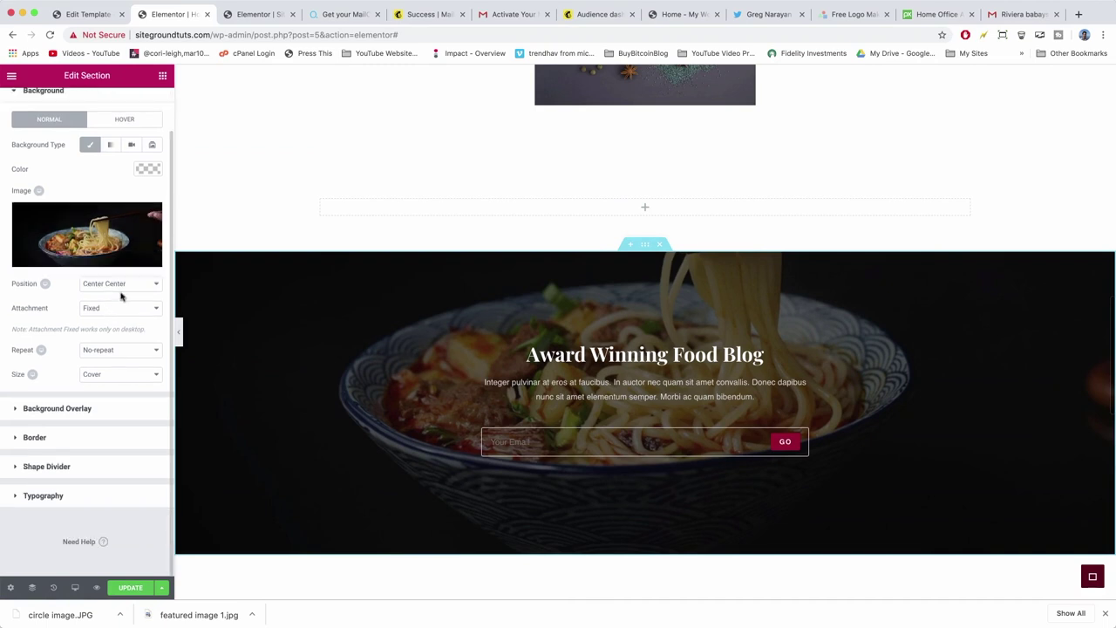
click(134, 310)
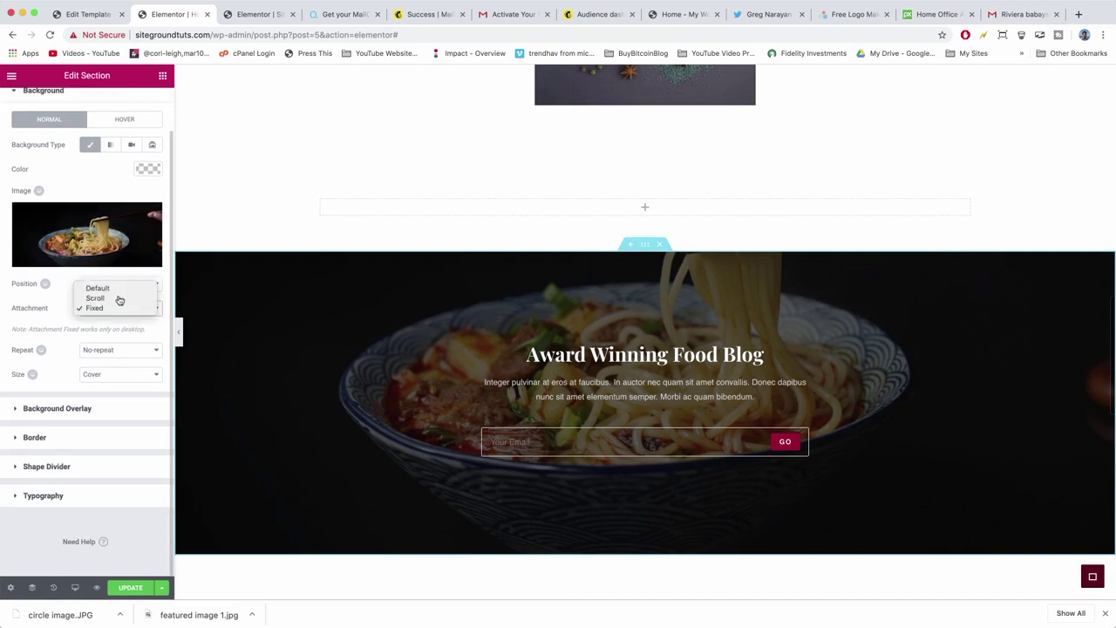
click(120, 299)
scroll(451, 392, down, 5)
scroll(451, 392, up, 3)
scroll(450, 392, down, 2)
scroll(451, 392, up, 2)
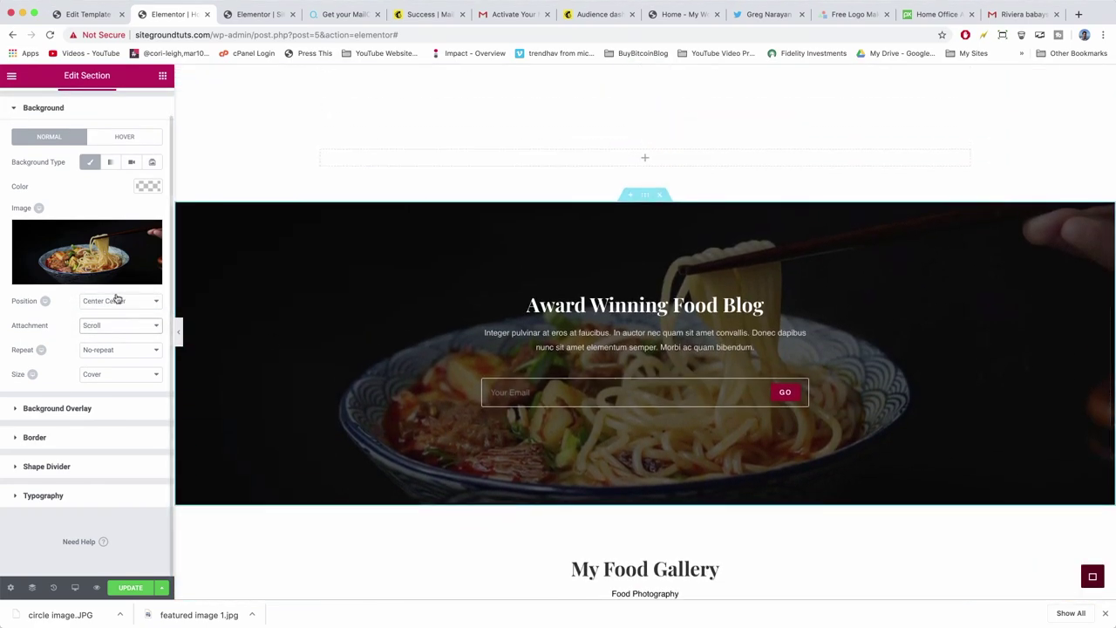
click(120, 325)
click(111, 337)
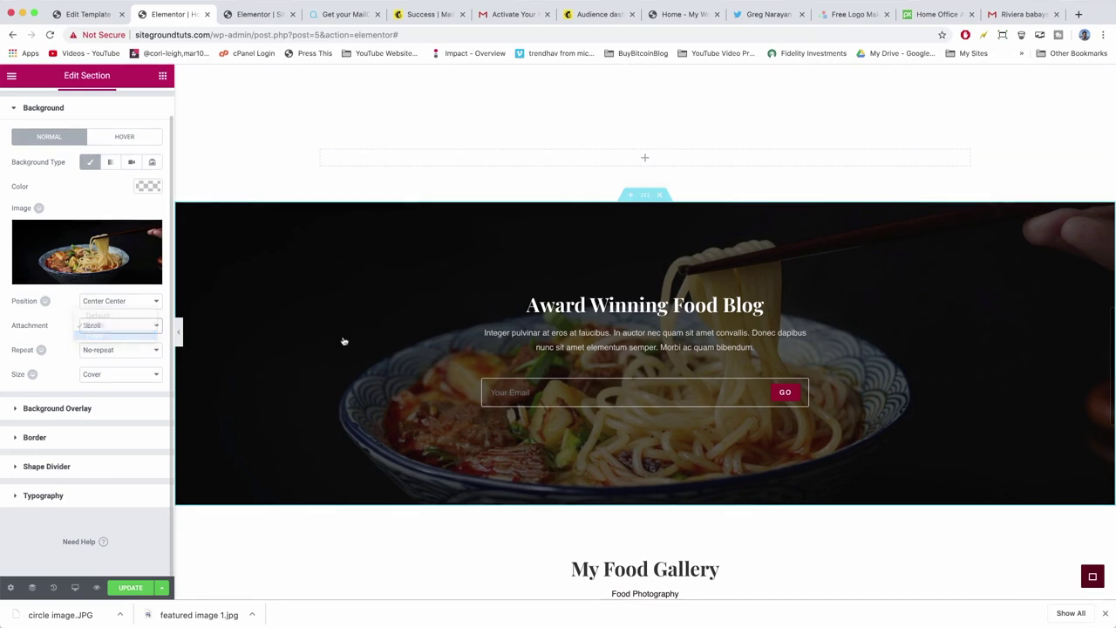
scroll(430, 308, down, 3)
scroll(430, 308, up, 3)
scroll(431, 309, up, 3)
scroll(430, 308, down, 2)
scroll(624, 454, down, 3)
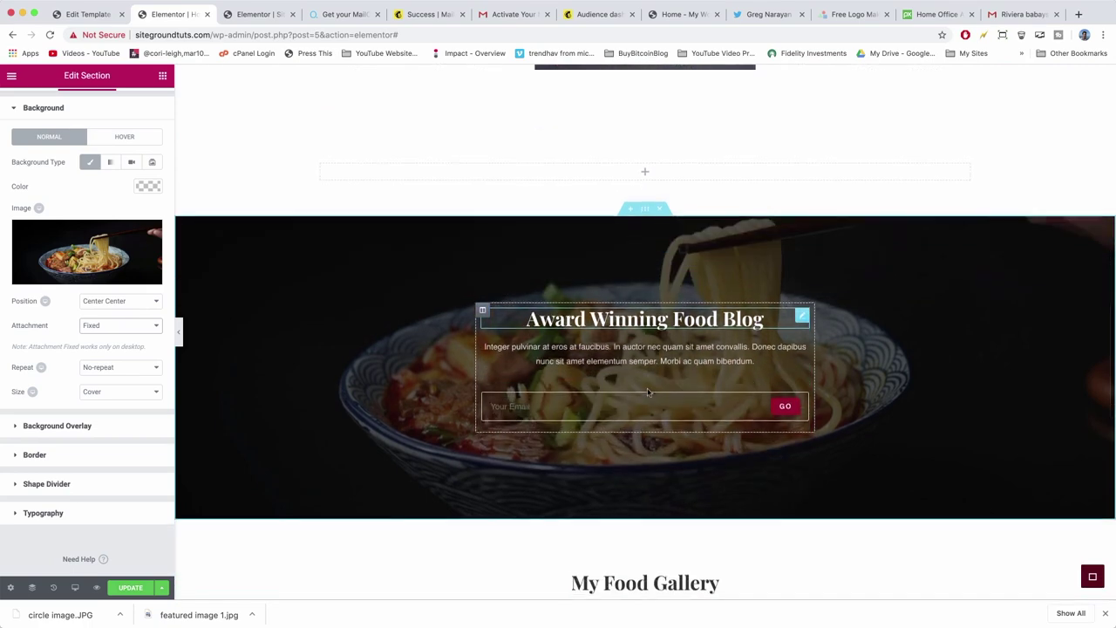
scroll(647, 391, down, 2)
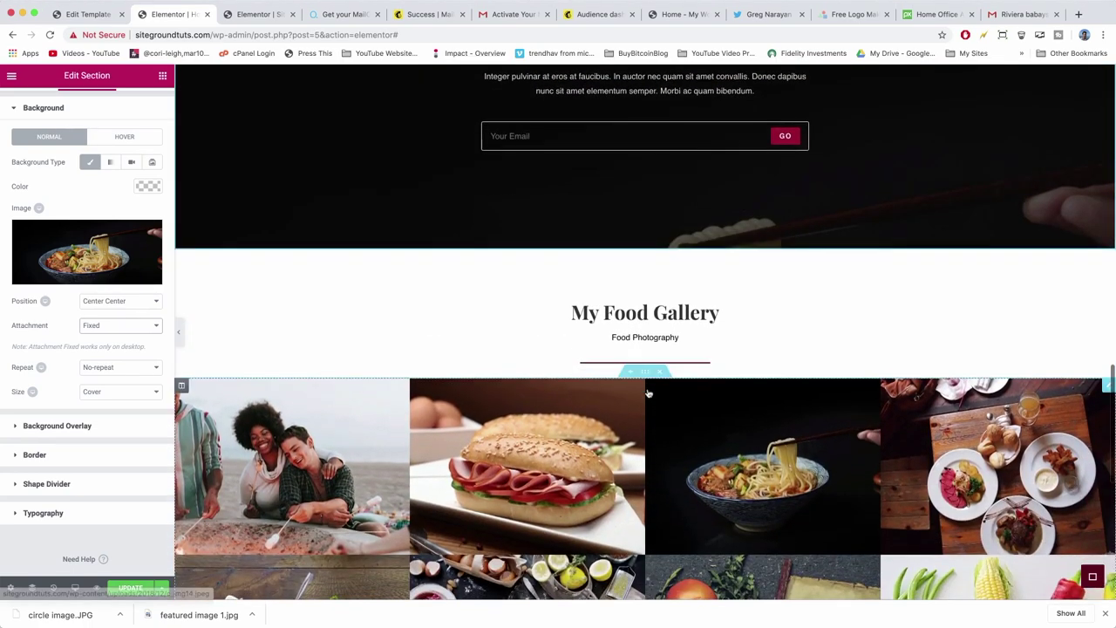
scroll(647, 391, up, 5)
scroll(647, 392, up, 2)
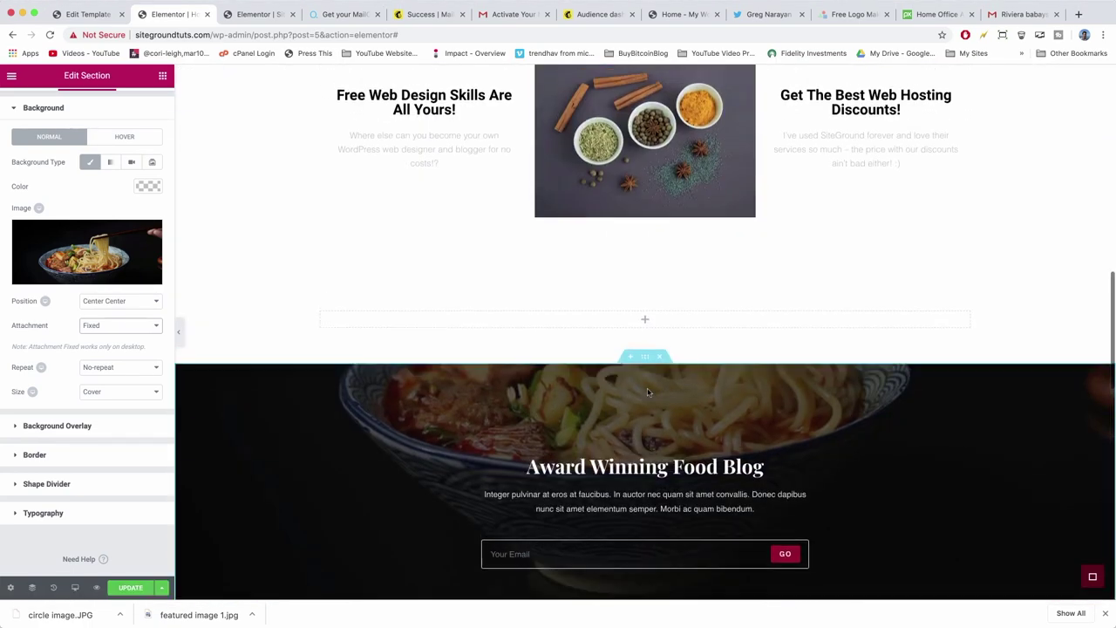
scroll(647, 391, down, 3)
scroll(647, 392, down, 3)
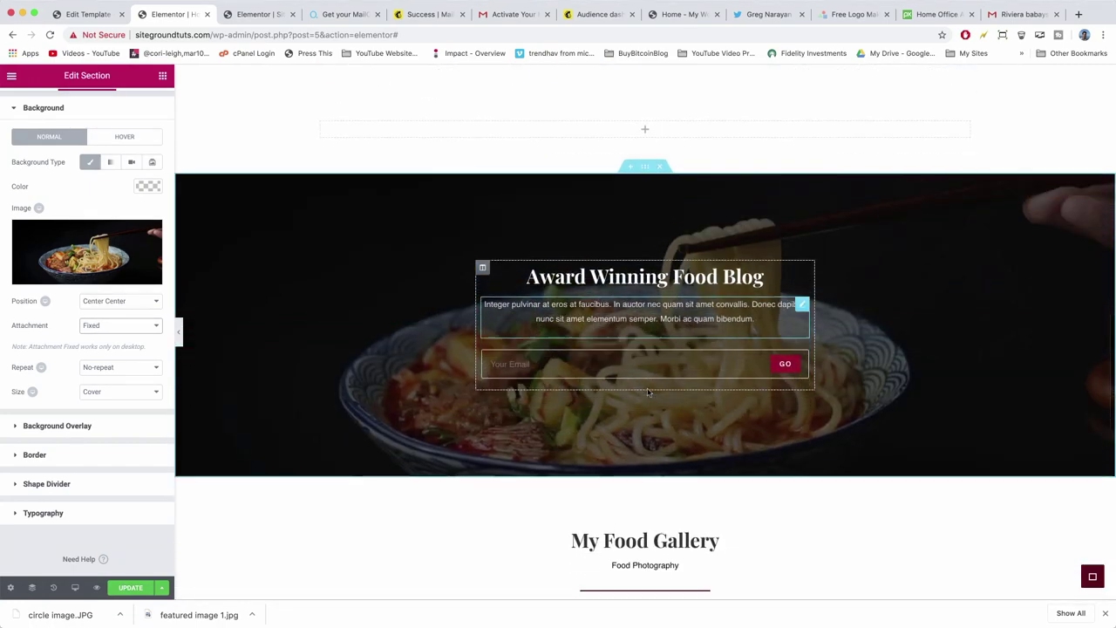
scroll(594, 360, down, 3)
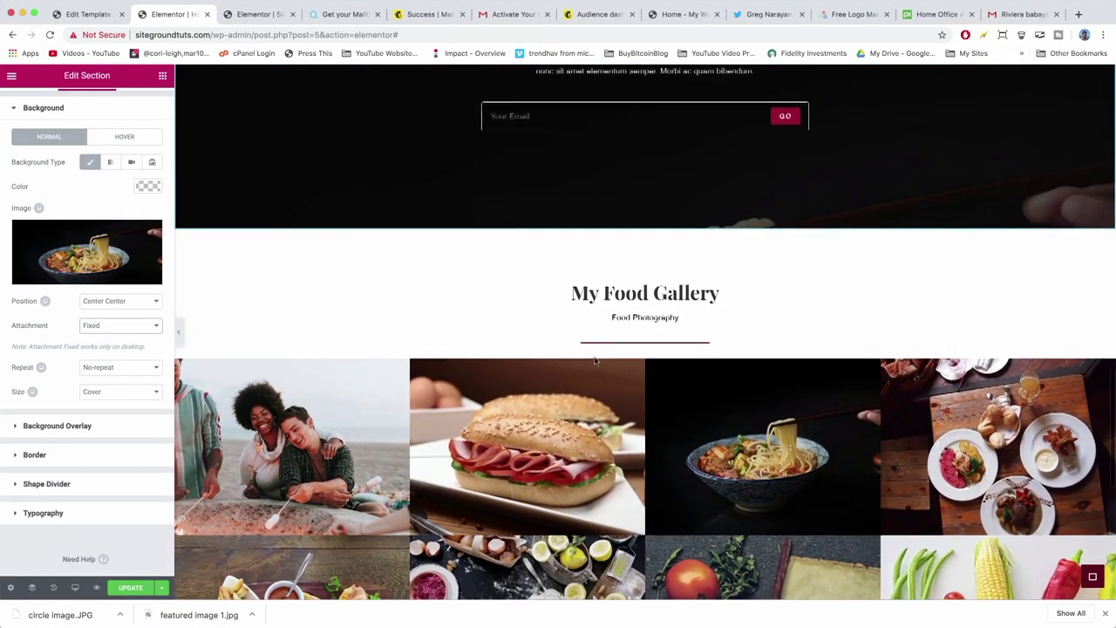
scroll(595, 358, up, 3)
scroll(595, 355, up, 1)
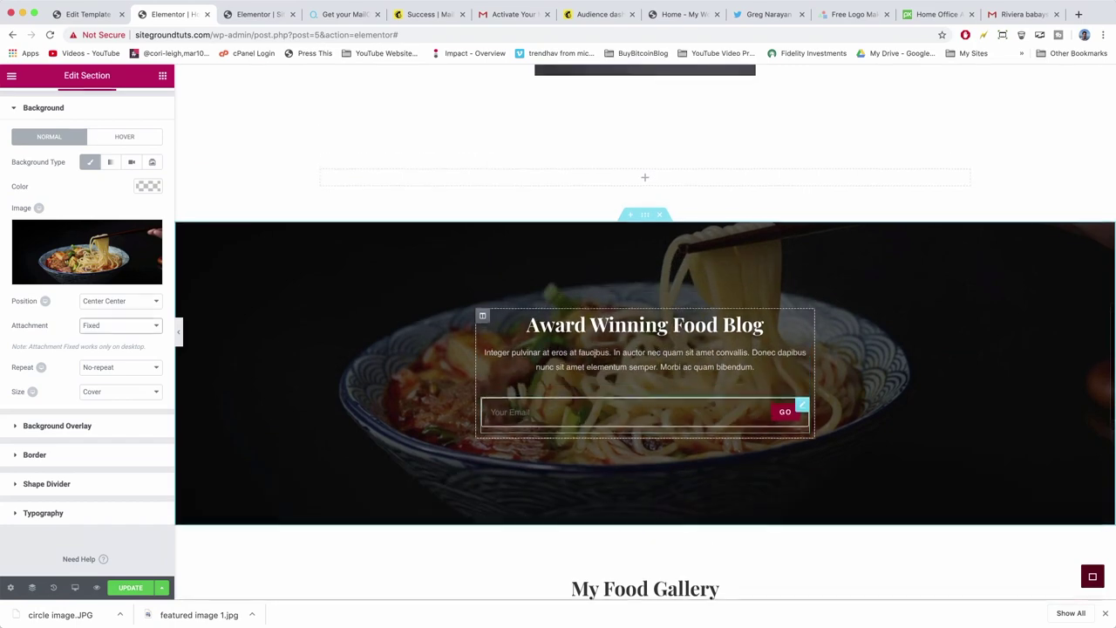
scroll(365, 252, down, 1)
scroll(365, 252, down, 1)
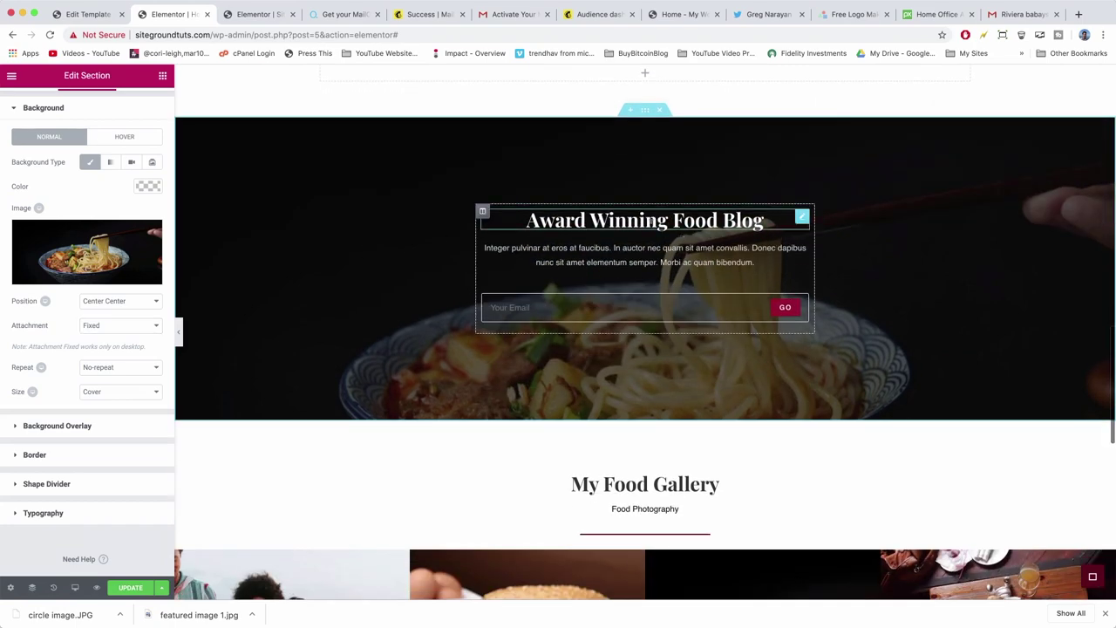
click(762, 221)
Retitle the hero 'Award Winning Blogging Tips', paste the new helping-out-every-day tagline, and save
click(628, 220)
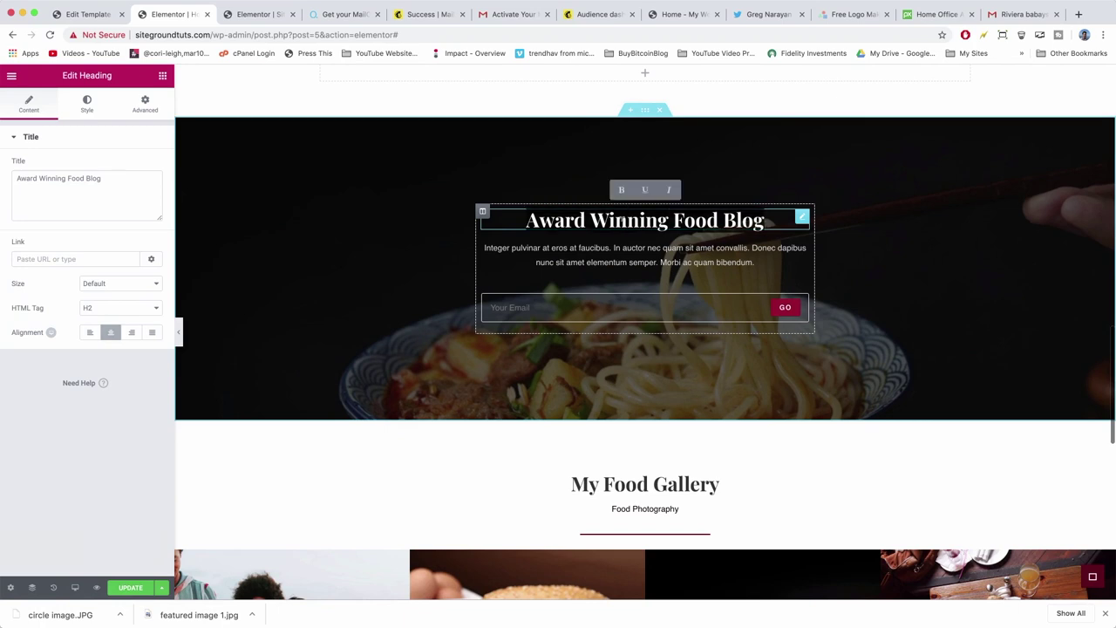
text(Blogging Tips)
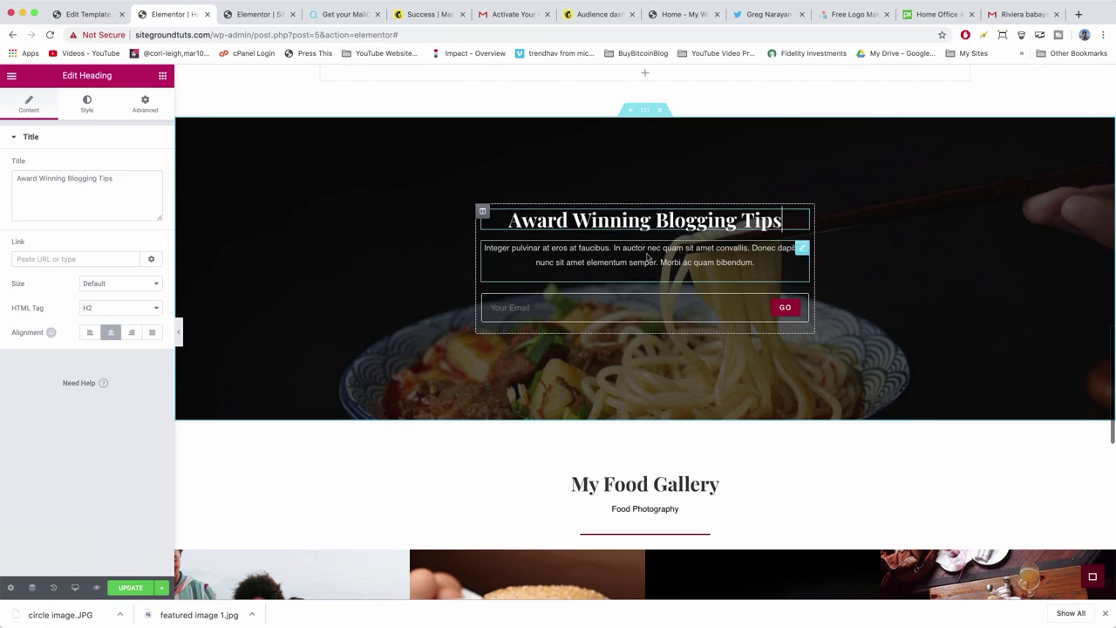
click(648, 256)
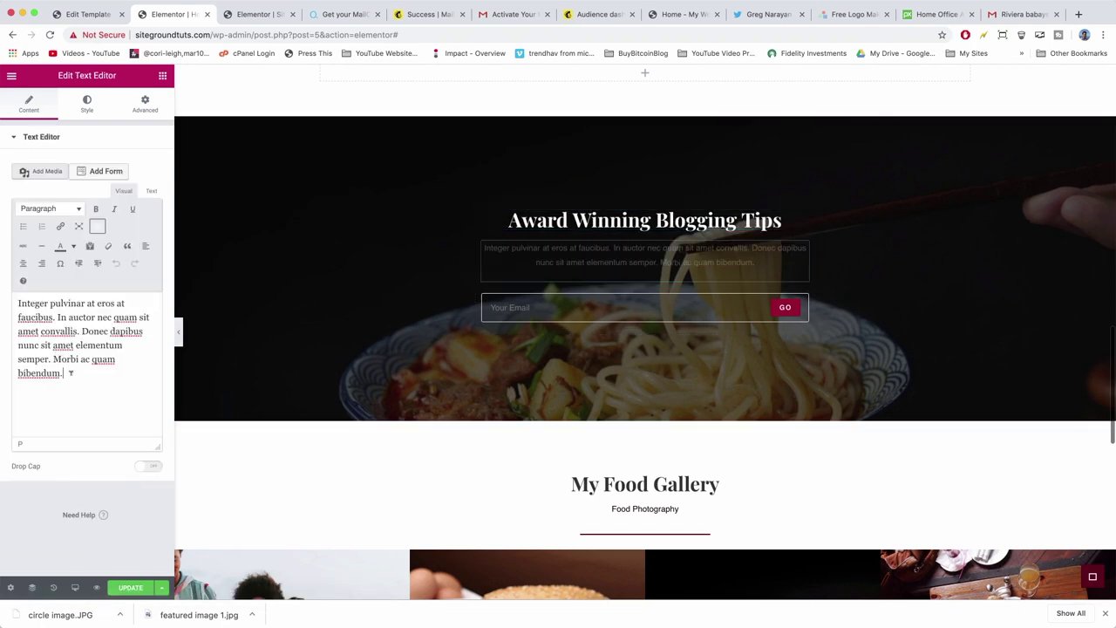
key(super+a)
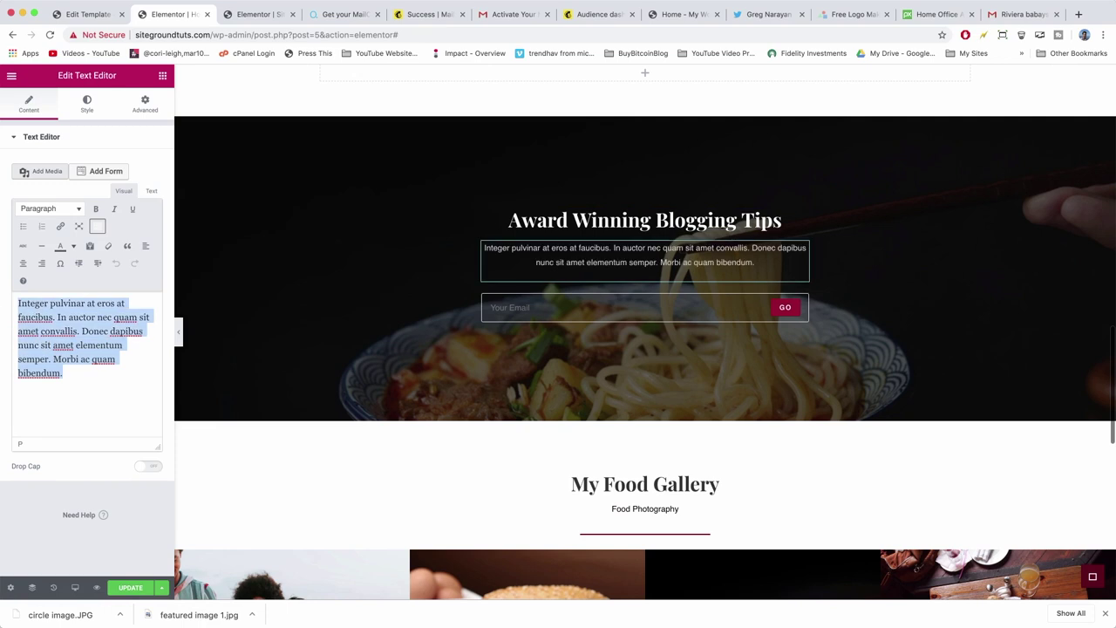
text(We pride ourselves in being good people and helping out every day!)
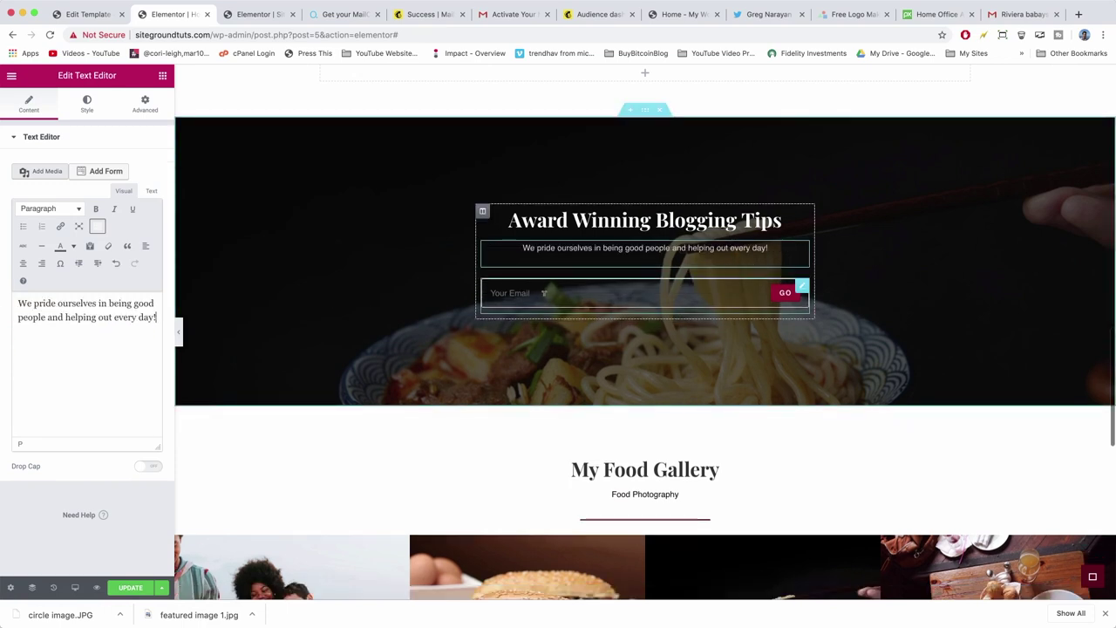
click(543, 293)
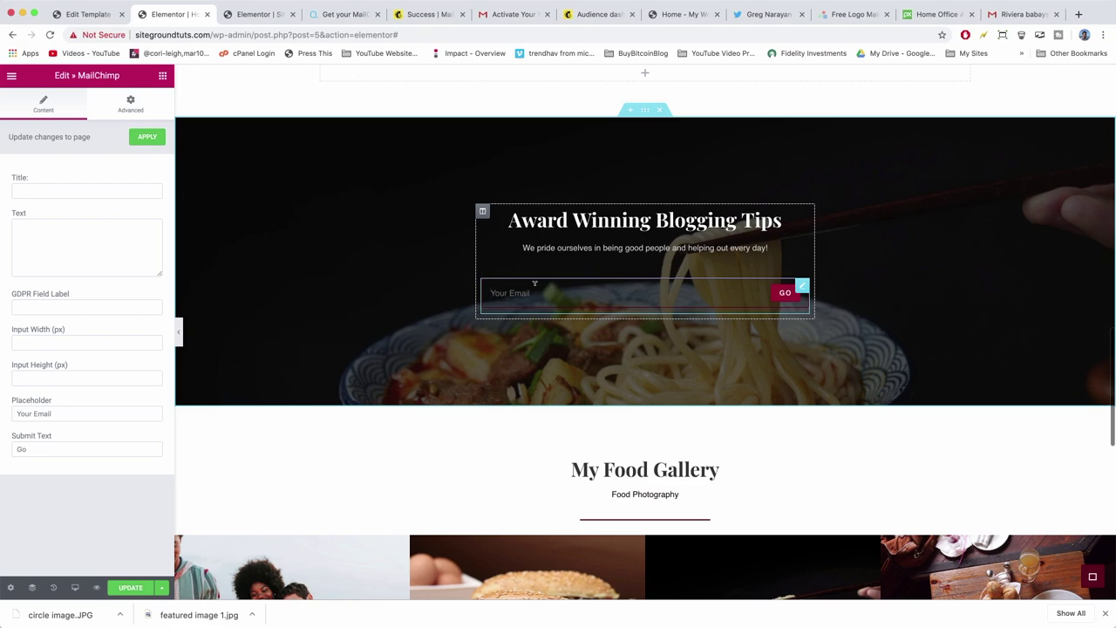
click(131, 586)
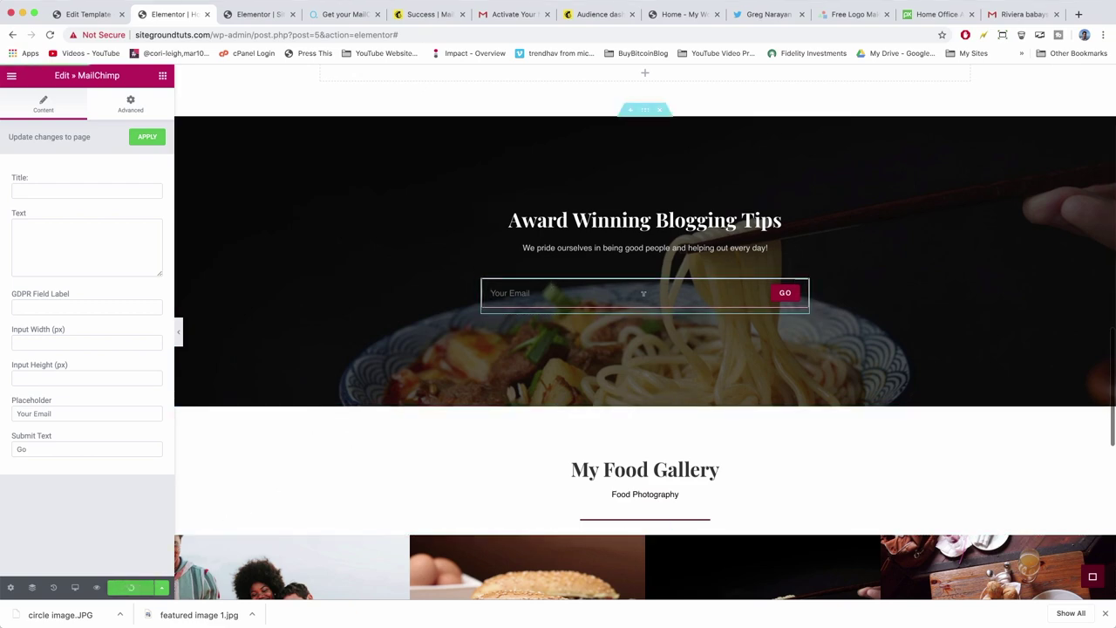
Rename the 'My Food Gallery' heading to 'My Blogging Gallery'
scroll(643, 297, down, 4)
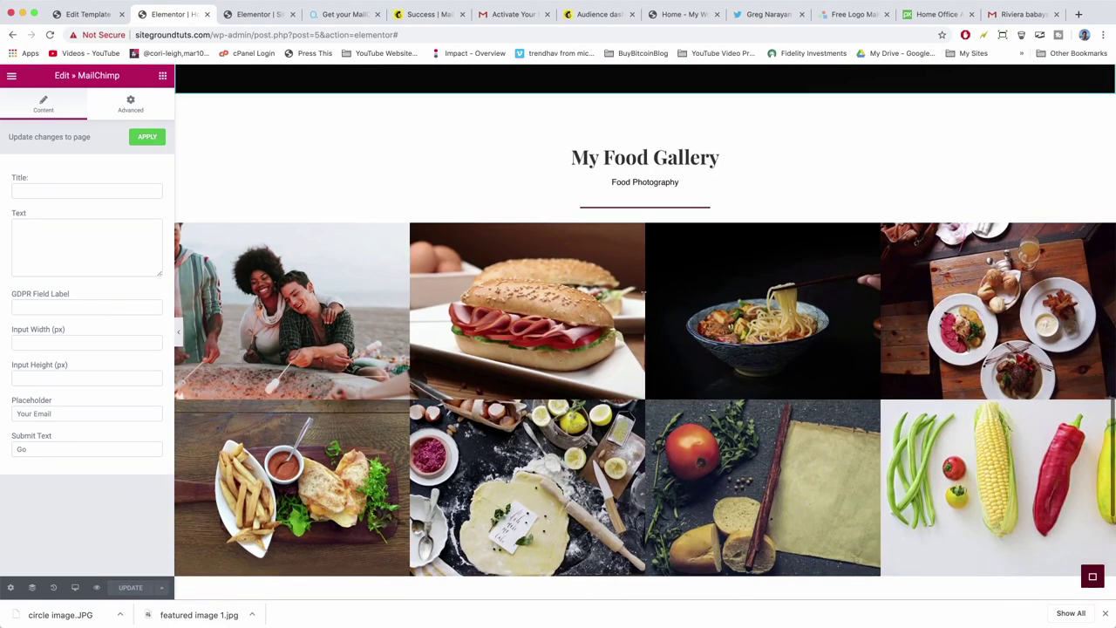
scroll(644, 301, down, 2)
scroll(508, 278, up, 4)
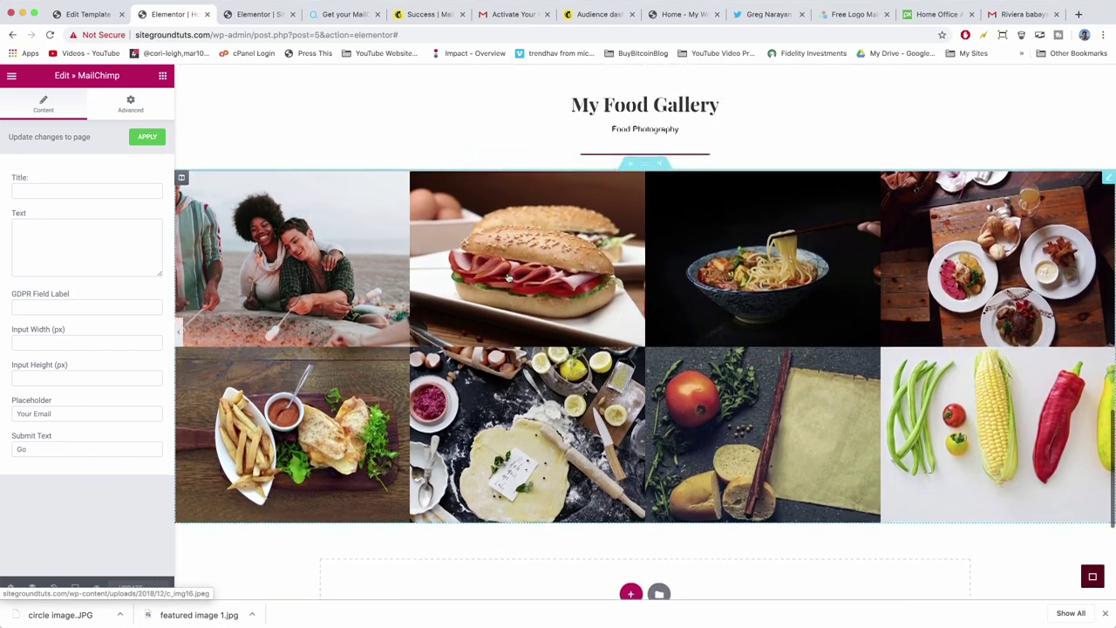
click(622, 206)
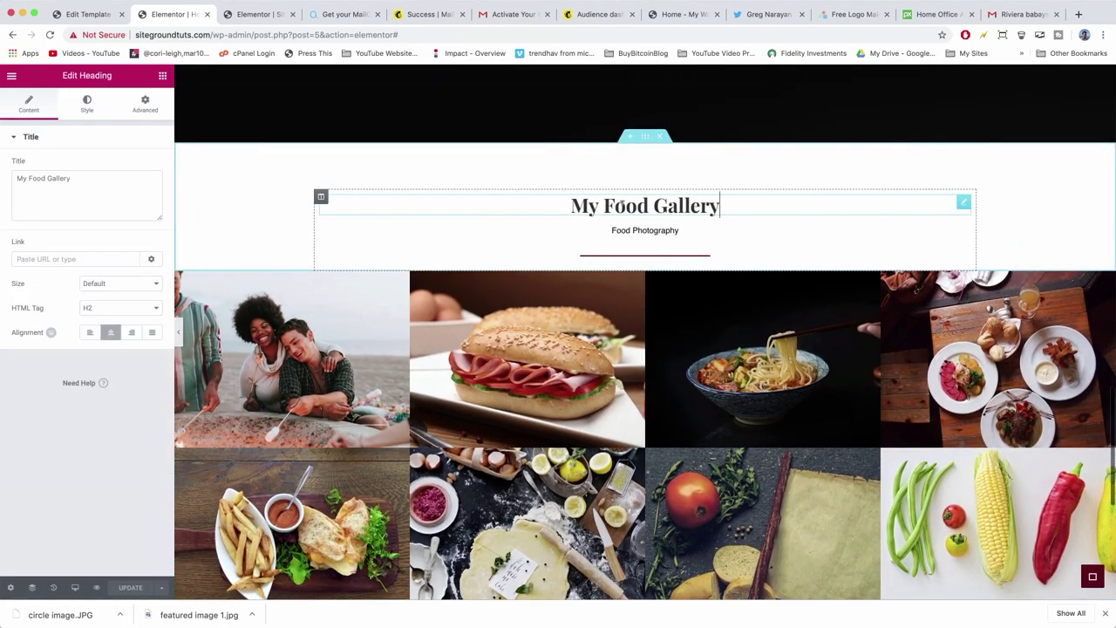
double_click(623, 206)
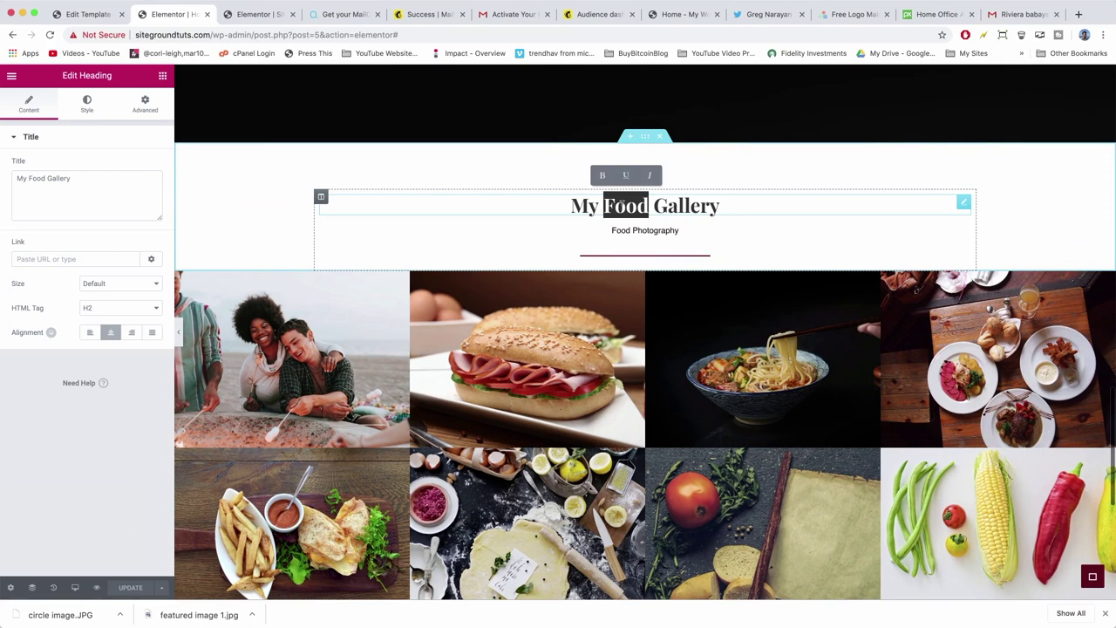
text(Blogging)
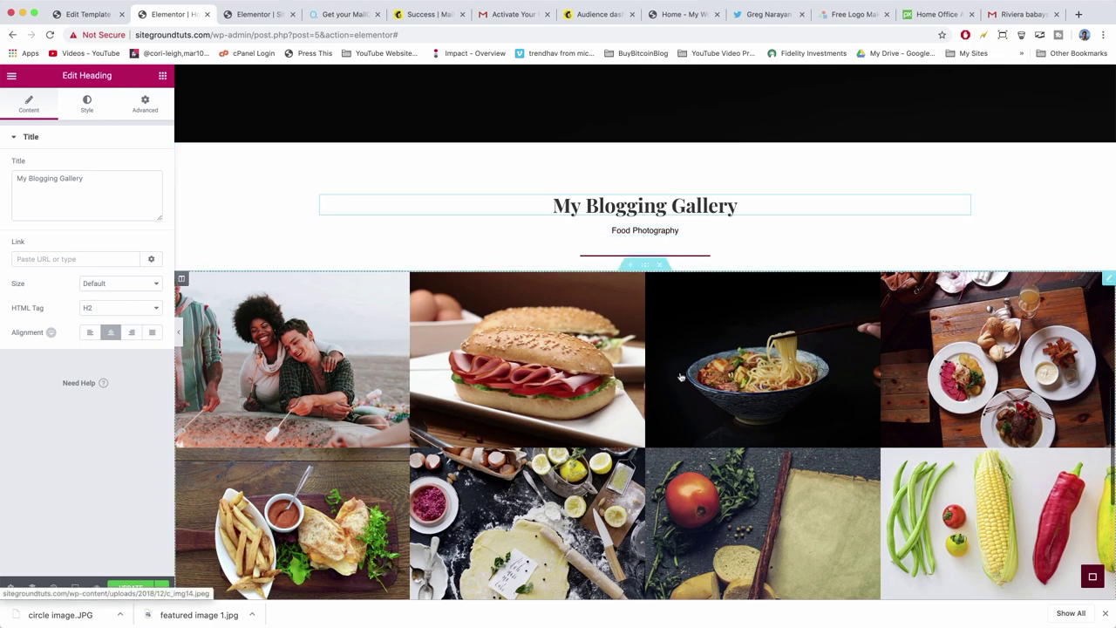
Swap the gallery's sandwich image for the phone 'design' photo, keeping eight images
scroll(616, 309, down, 3)
click(581, 251)
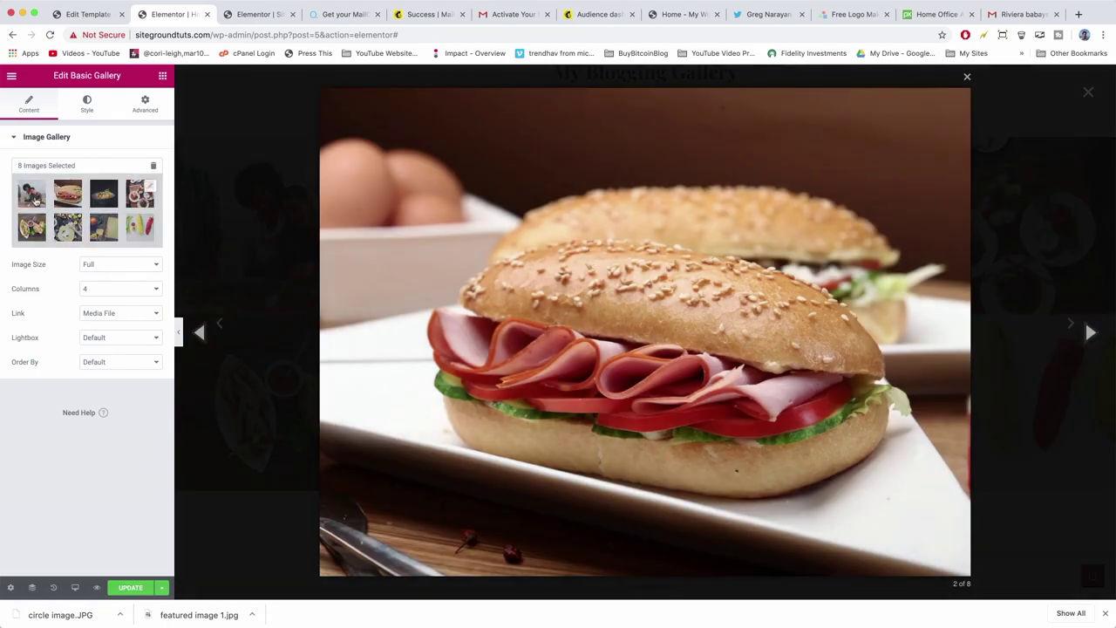
click(150, 192)
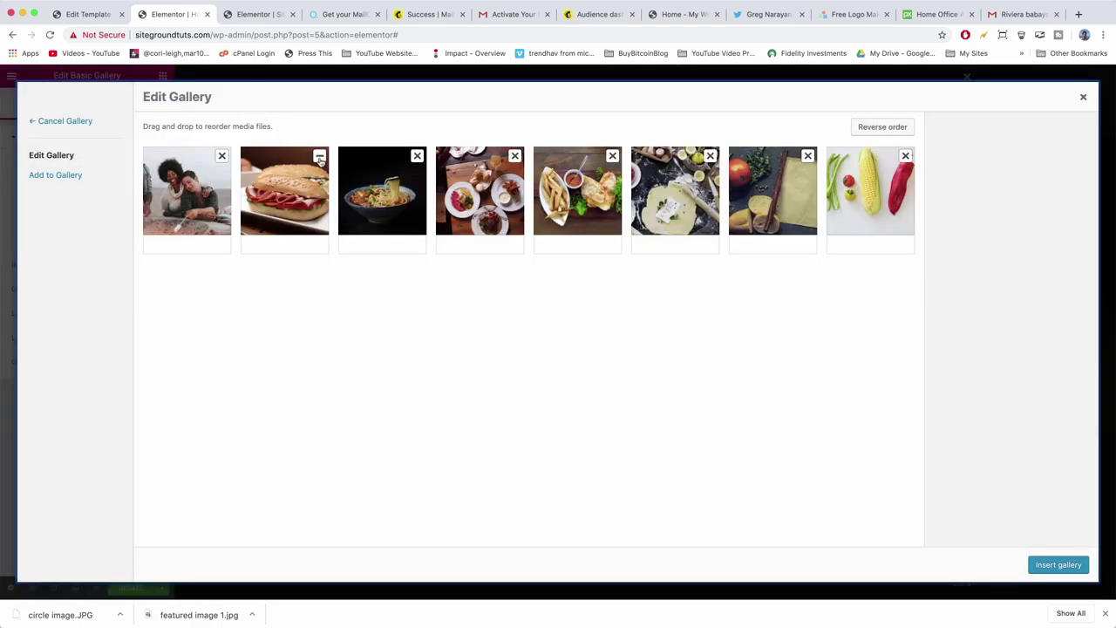
click(319, 155)
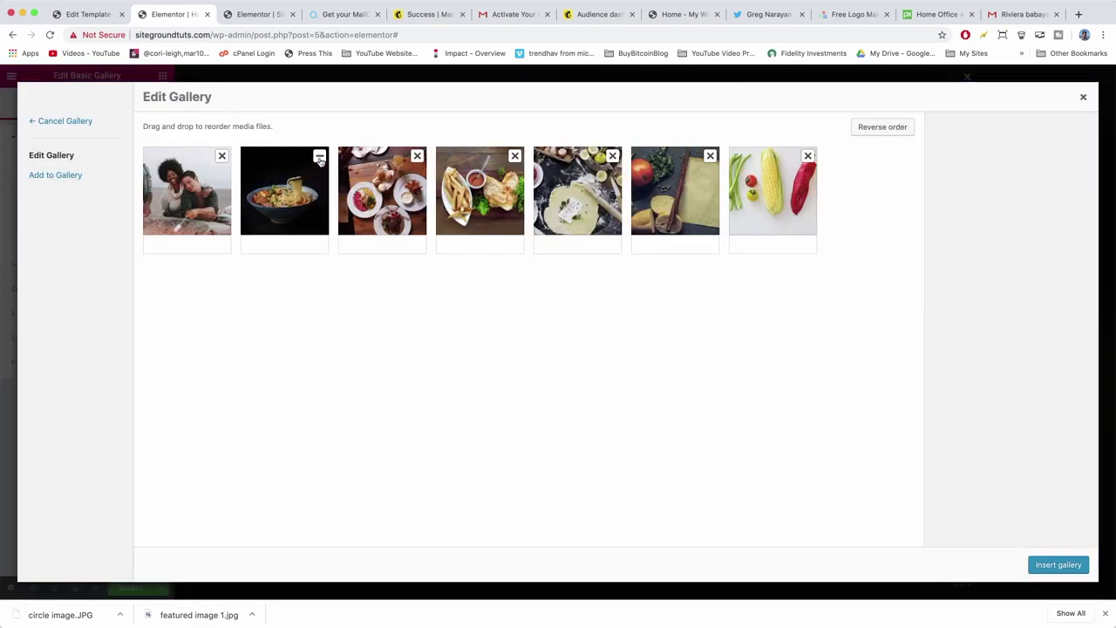
click(55, 174)
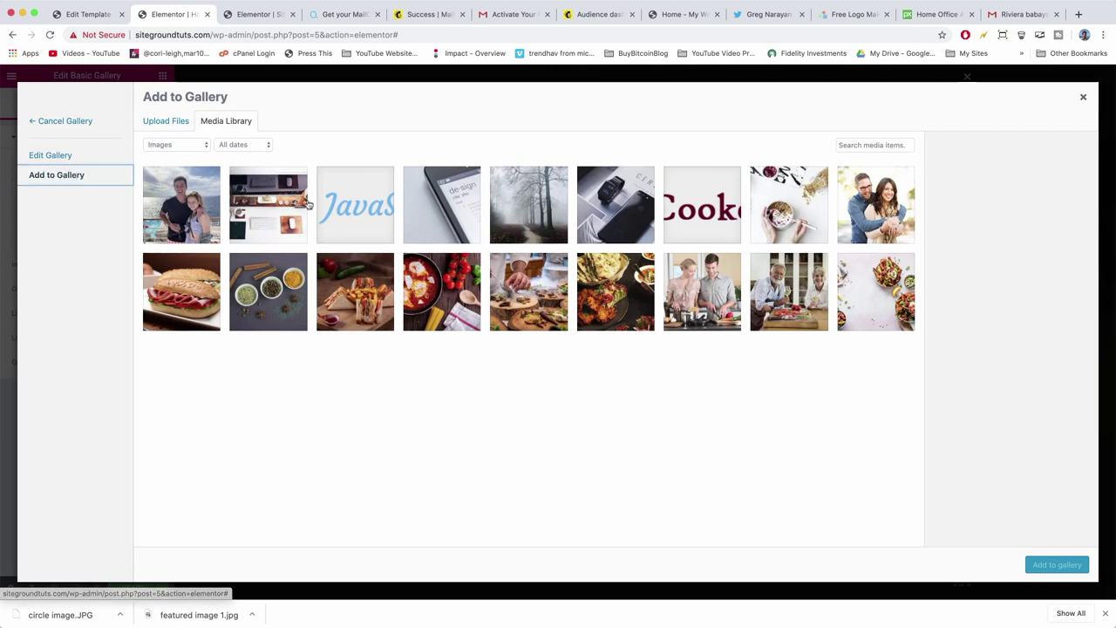
click(462, 209)
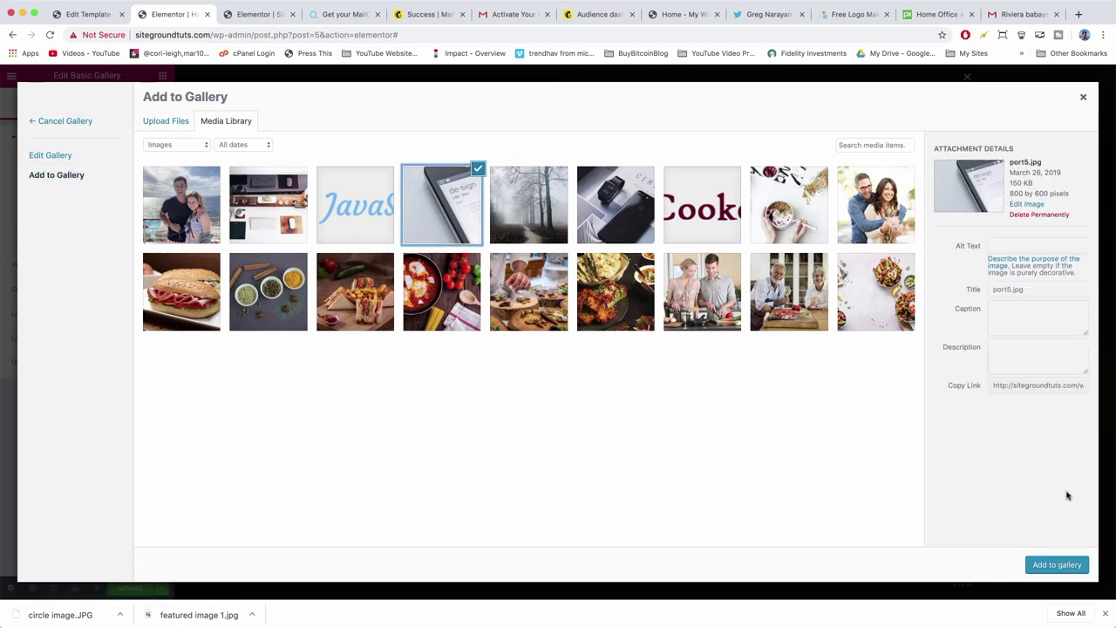
click(1067, 566)
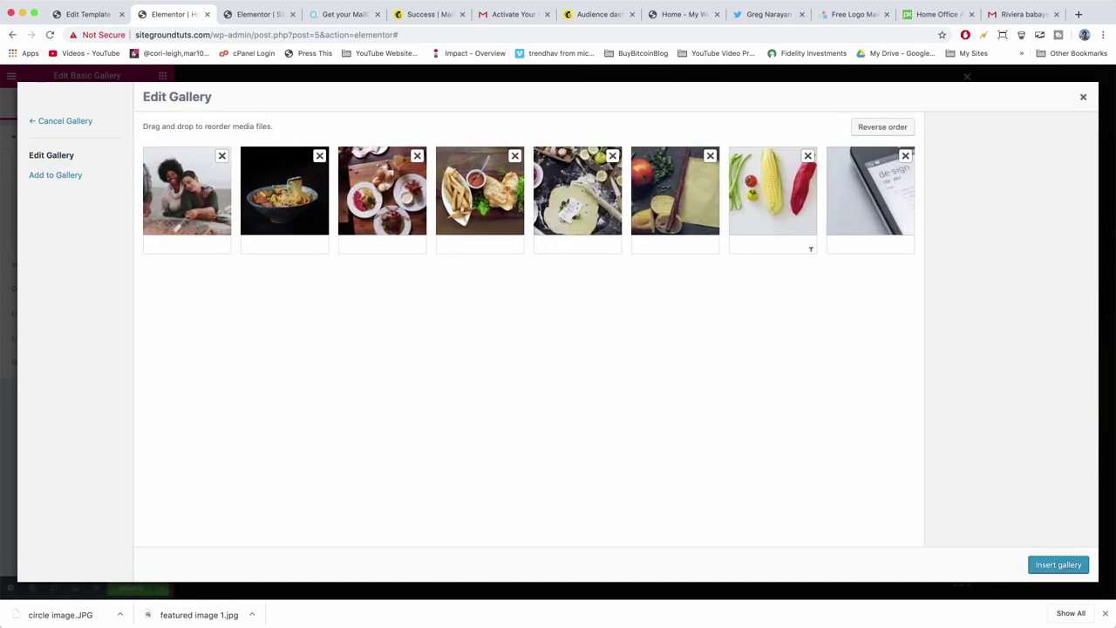
click(1058, 565)
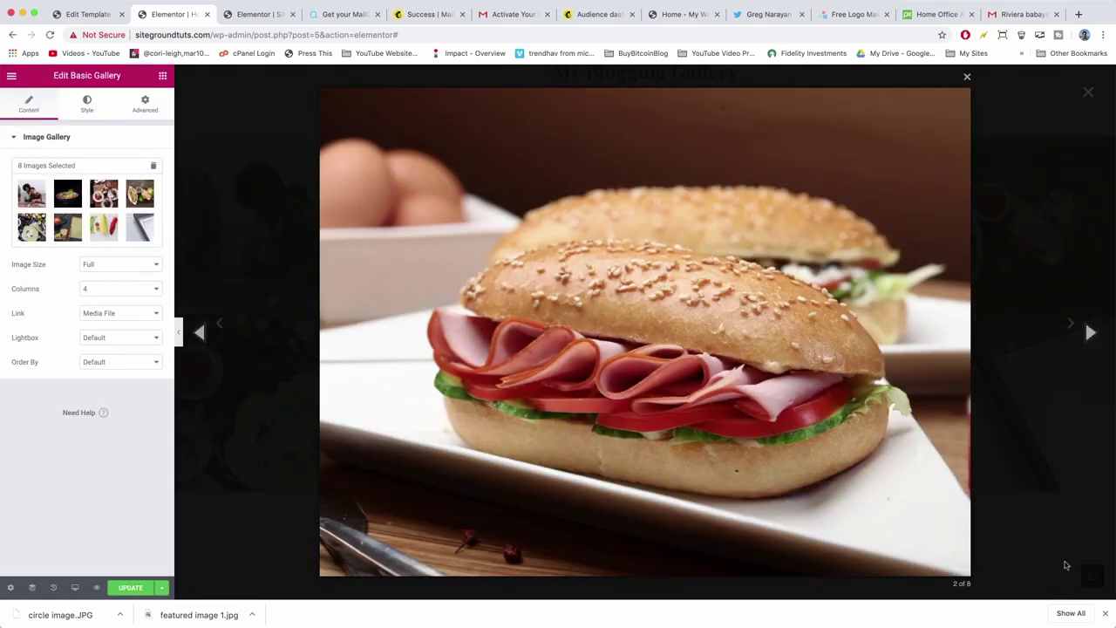
Save the page and close the enlarged image preview
click(128, 588)
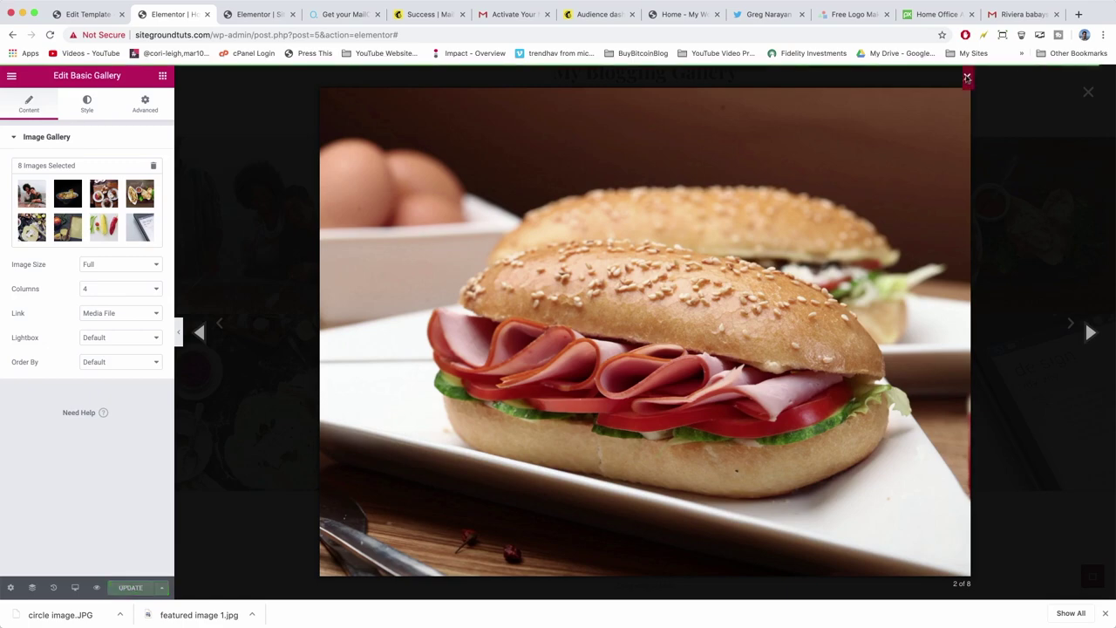
click(966, 77)
scroll(934, 366, down, 3)
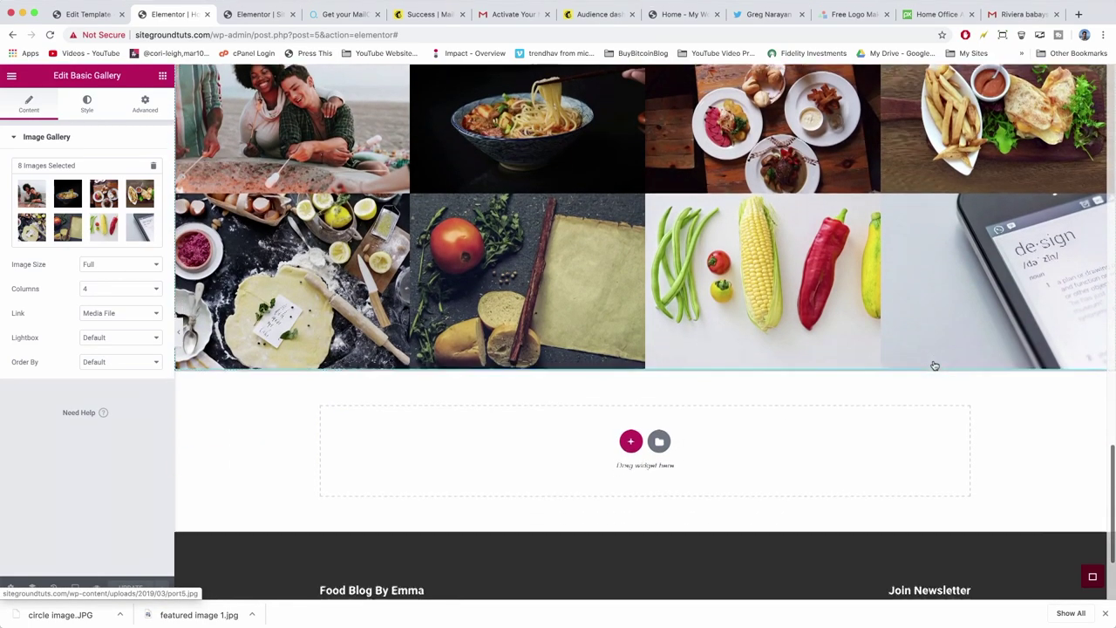
scroll(934, 367, up, 3)
scroll(681, 370, down, 3)
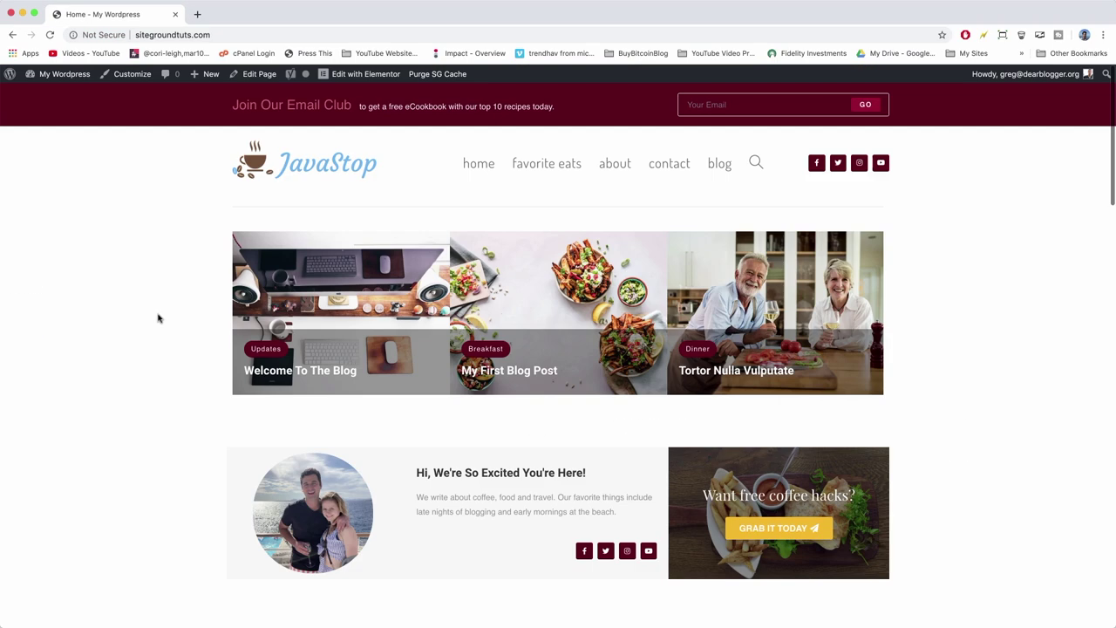
Open the Customizer, inspect the Footer Widgets settings, and return to the main sections
scroll(171, 400, down, 15)
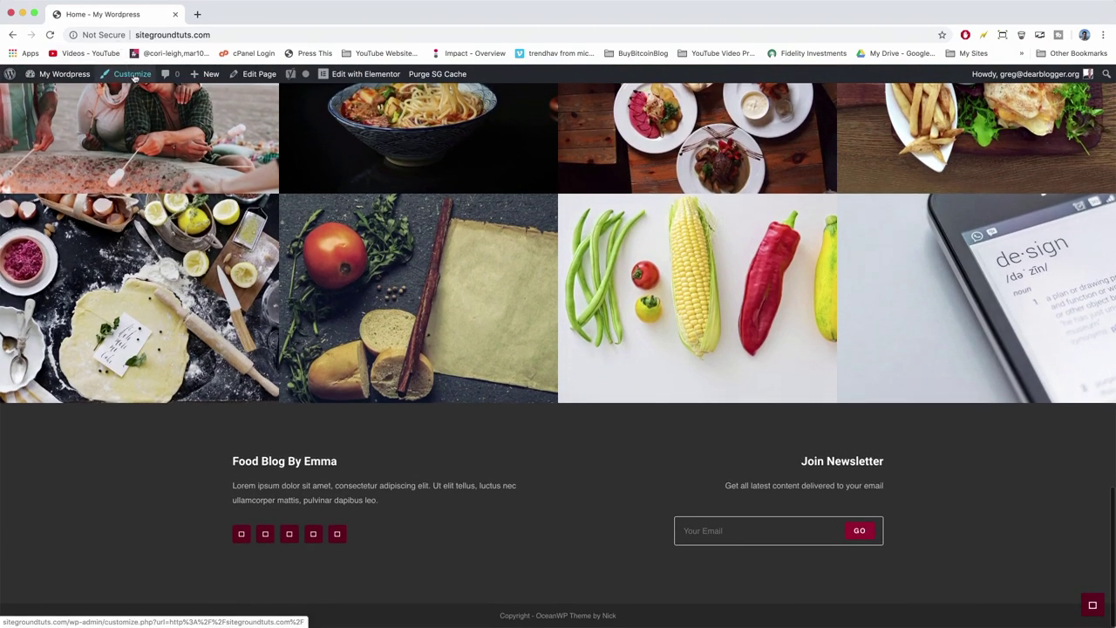
click(132, 74)
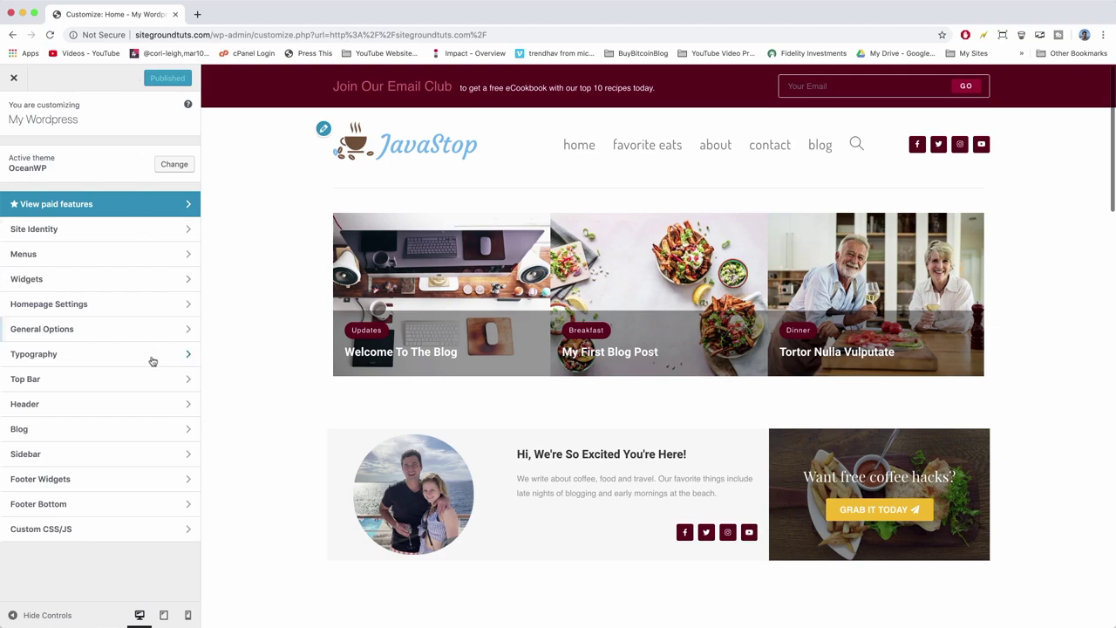
click(177, 479)
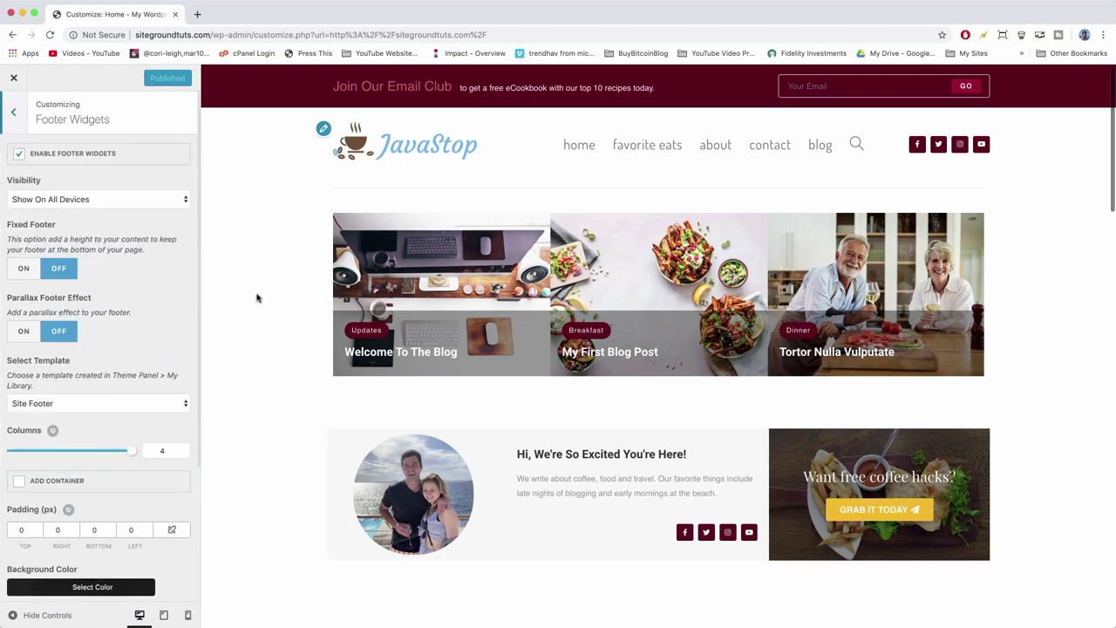
scroll(343, 355, down, 15)
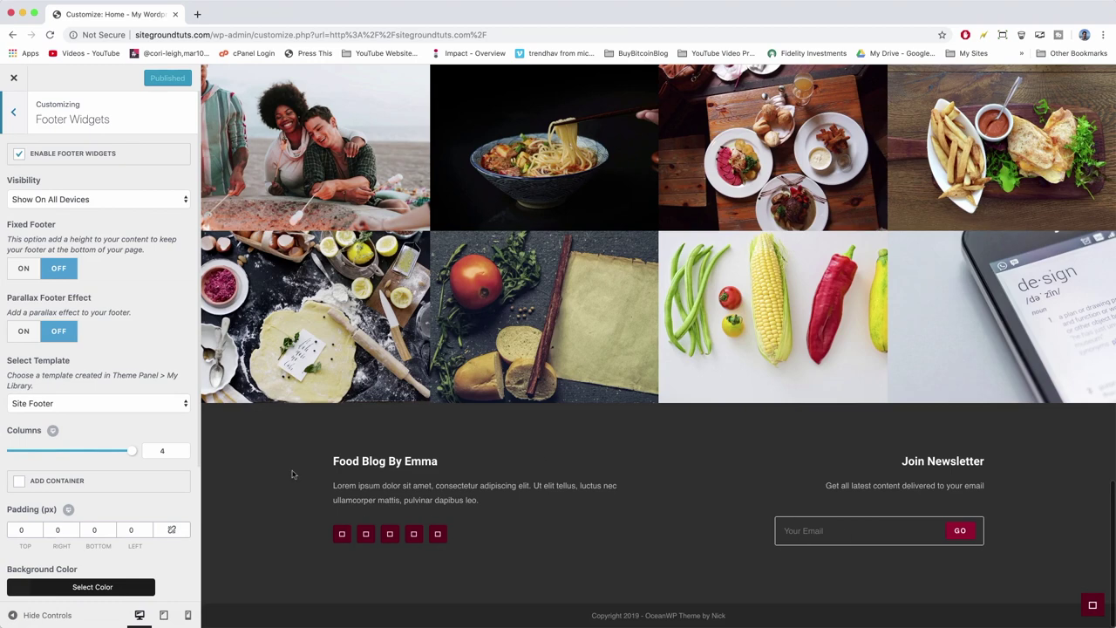
scroll(119, 476, down, 5)
scroll(119, 476, up, 5)
click(13, 118)
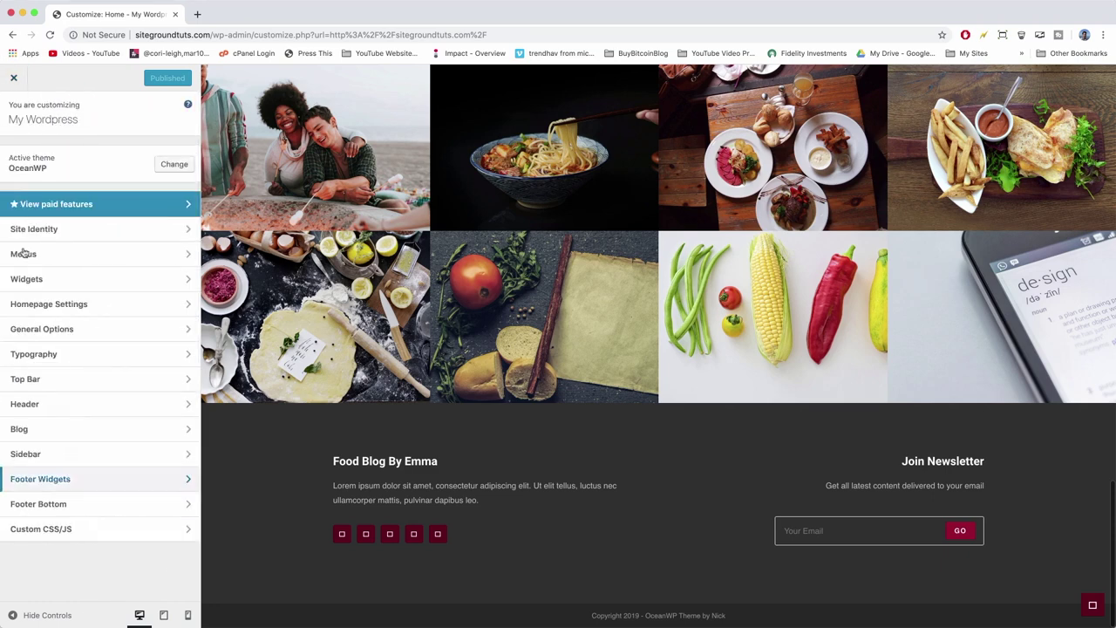
Replace the Footer Bottom copyright with 'Copyright 2019 SiteGroundTuts.com | All Rights Reserved', linked to sitegroundtuts
click(43, 506)
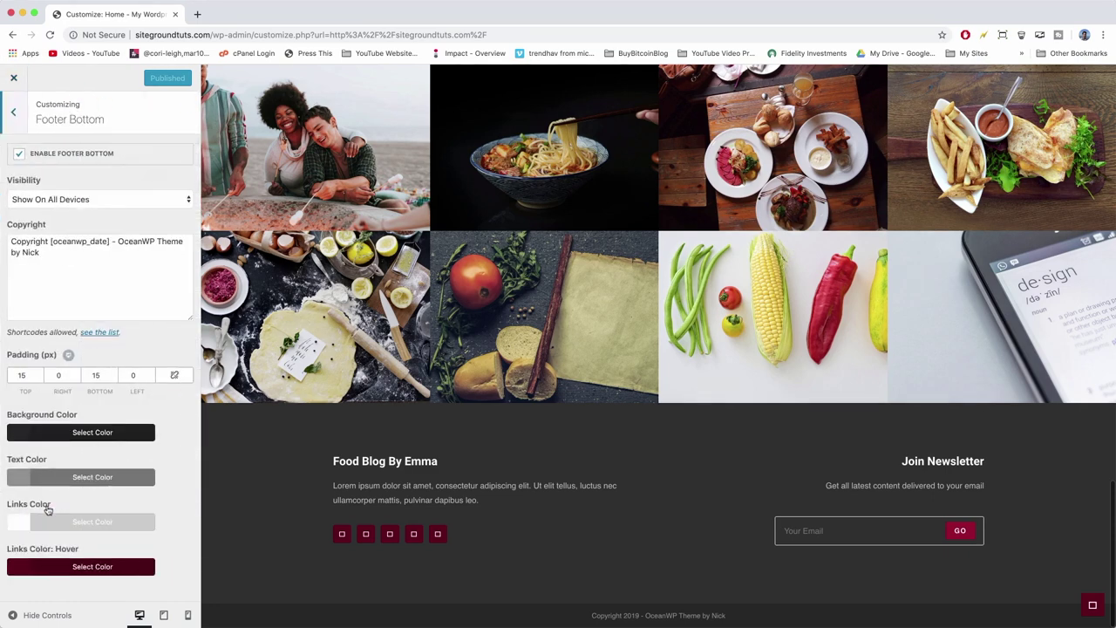
triple_click(75, 241)
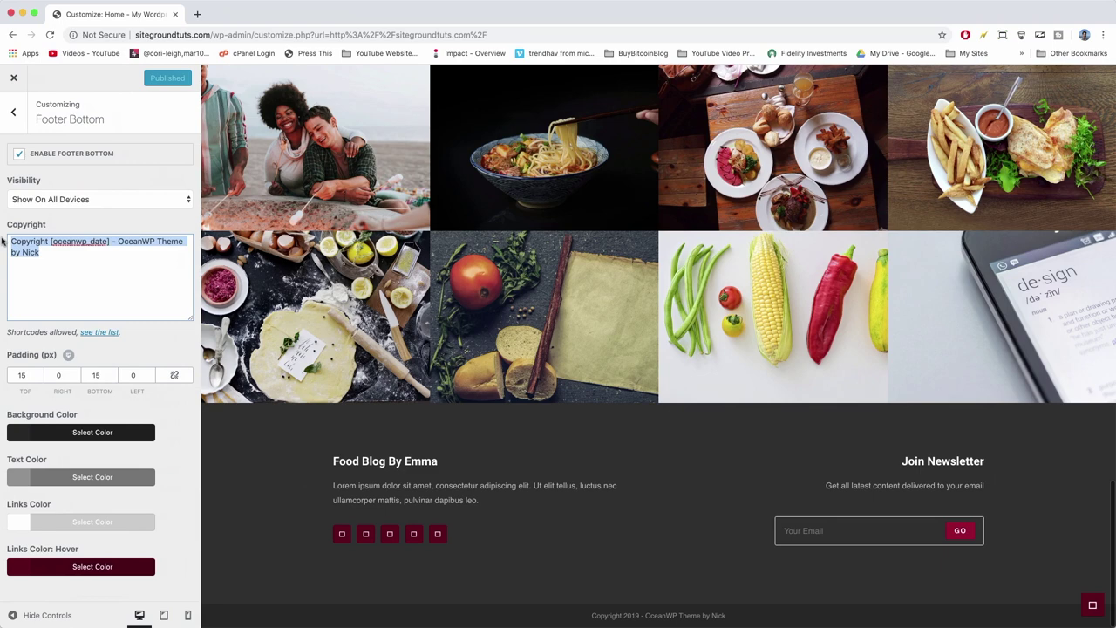
key(BackSpace)
text(Copyright)
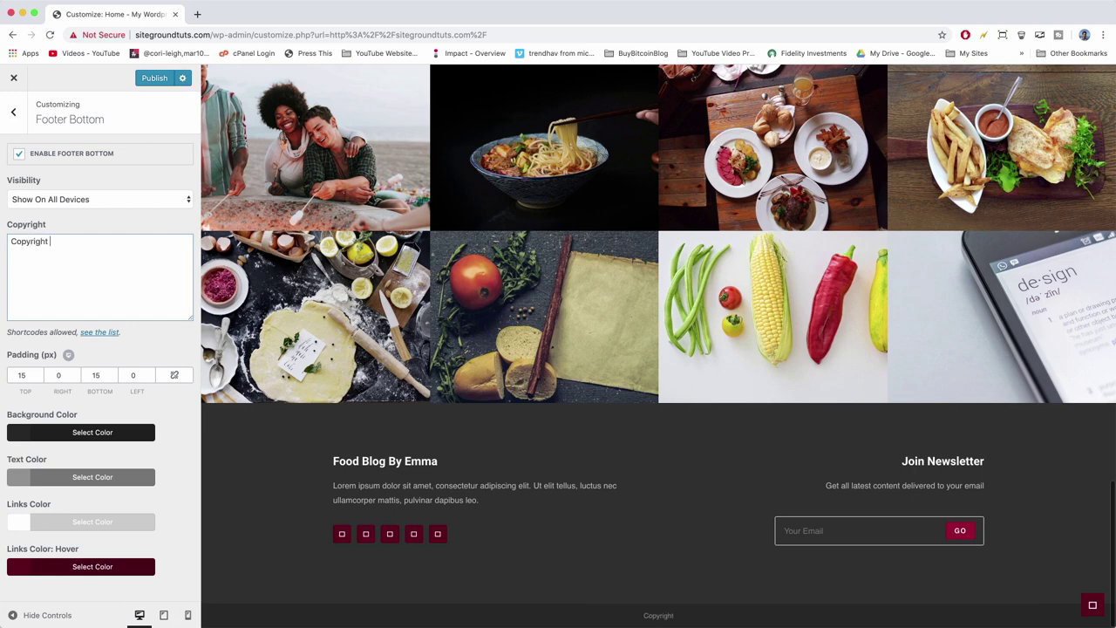
text( 2019 SiteGround )
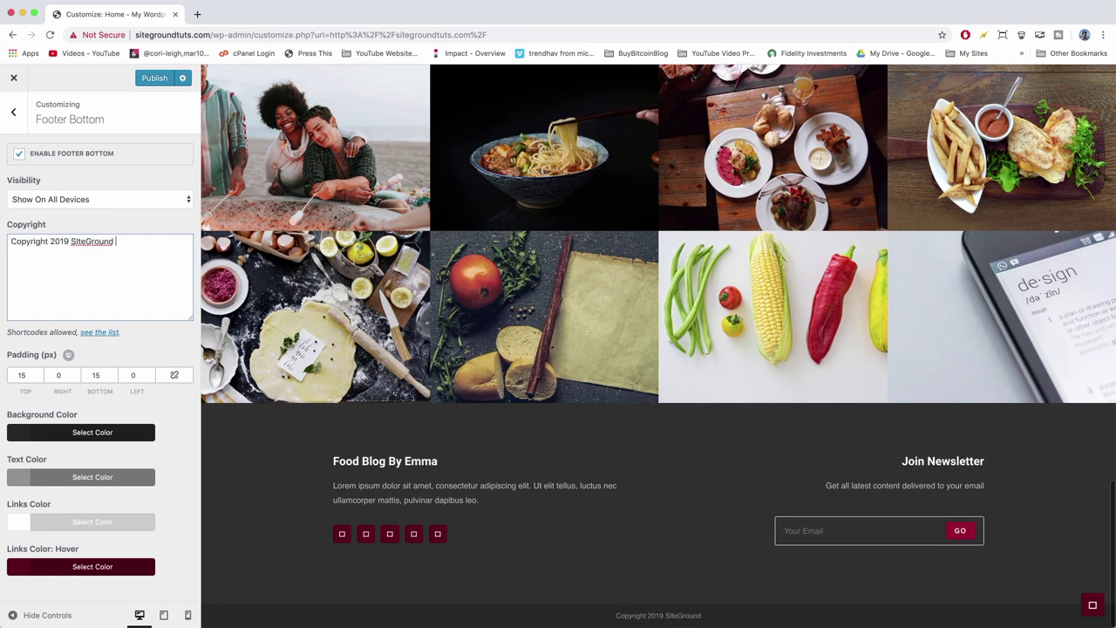
text(Tuts.com)
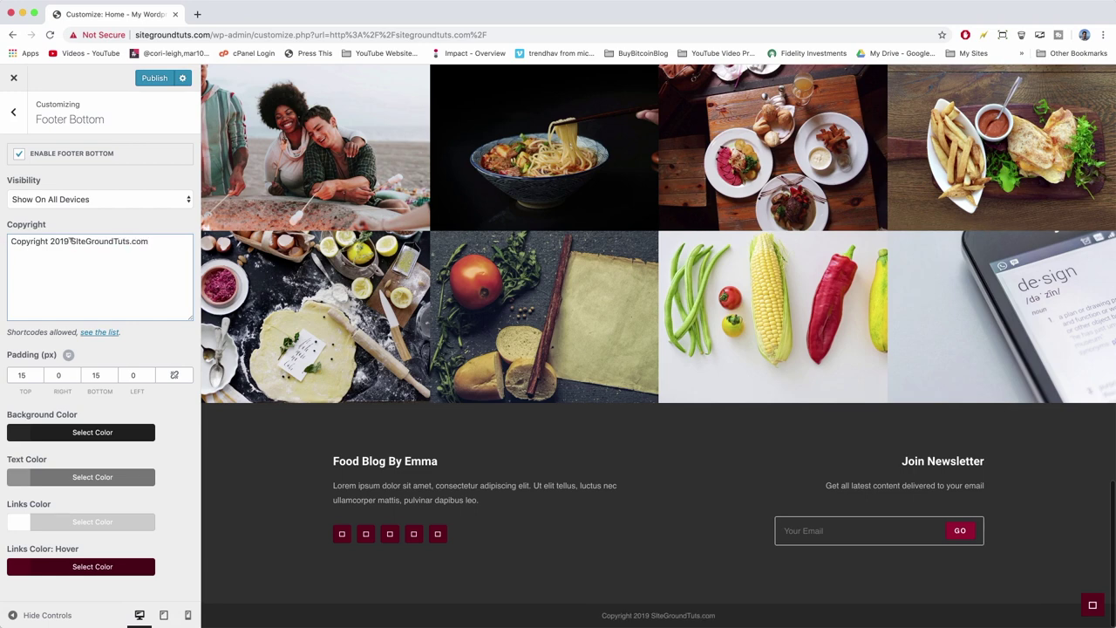
text(<a href)
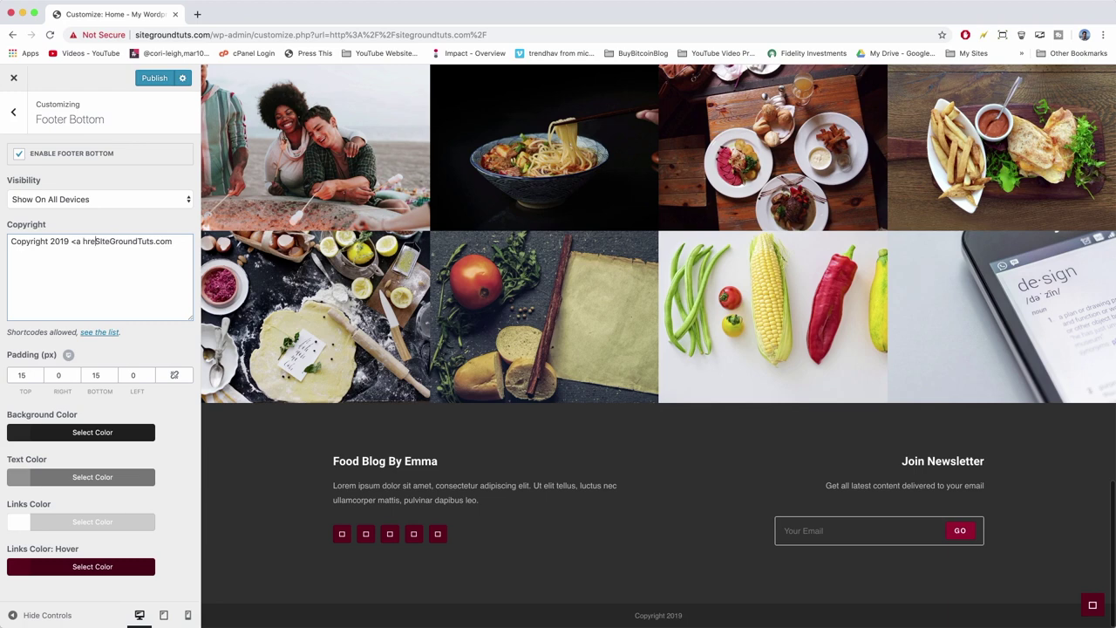
text(=)
text(")
text(http)
key(BackSpace)
key(BackSpace)
key(BackSpace)
key(BackSpace)
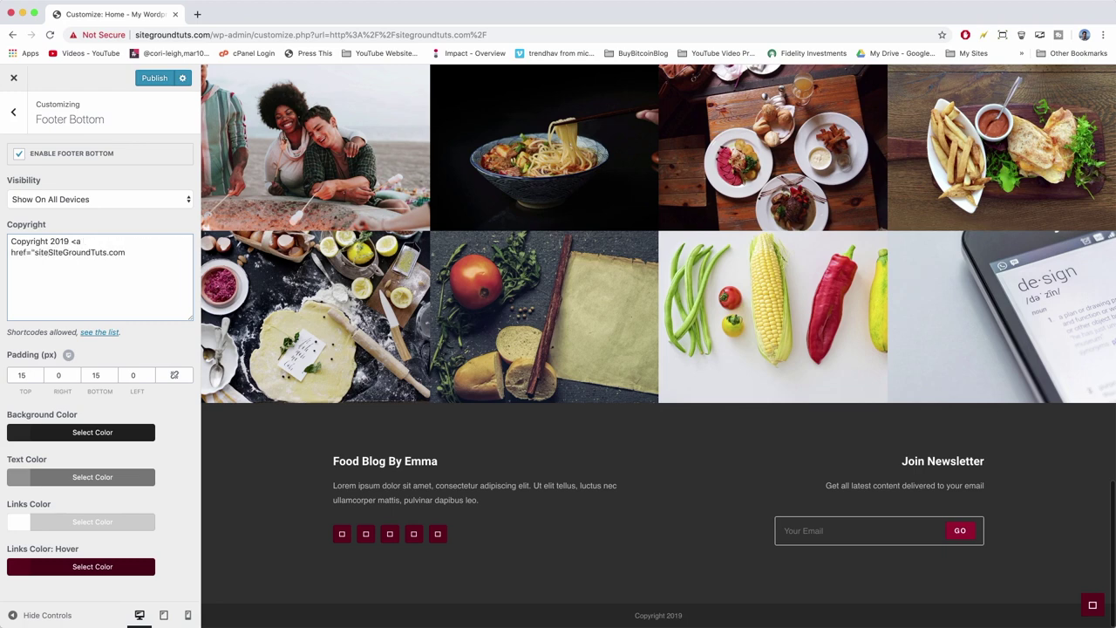
text(http://www.sitegroundtuts)
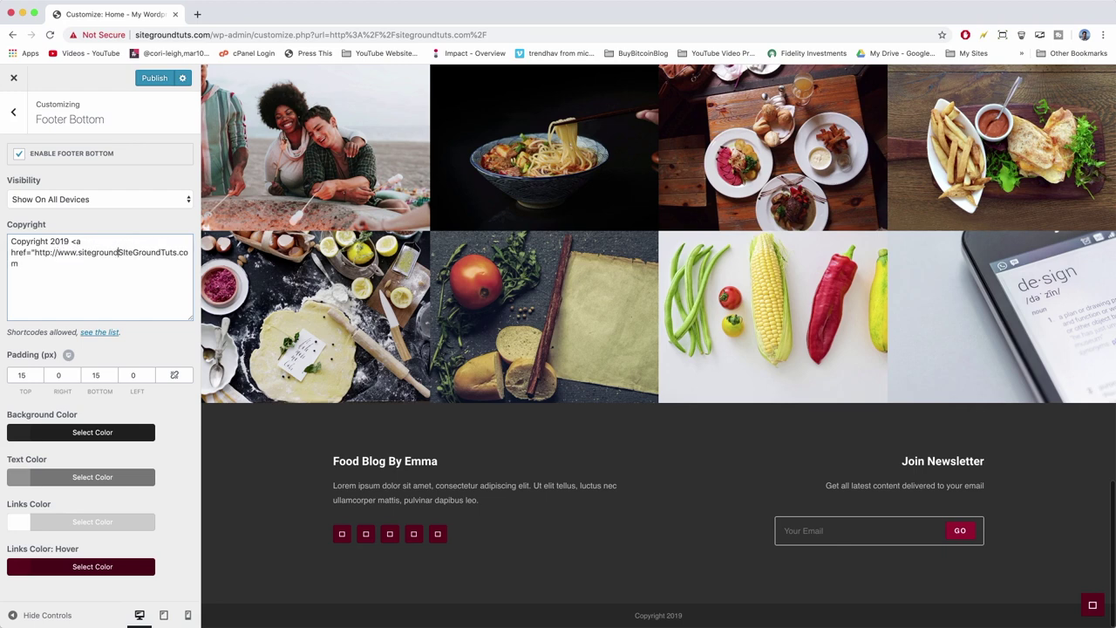
text(.com)
text(">)
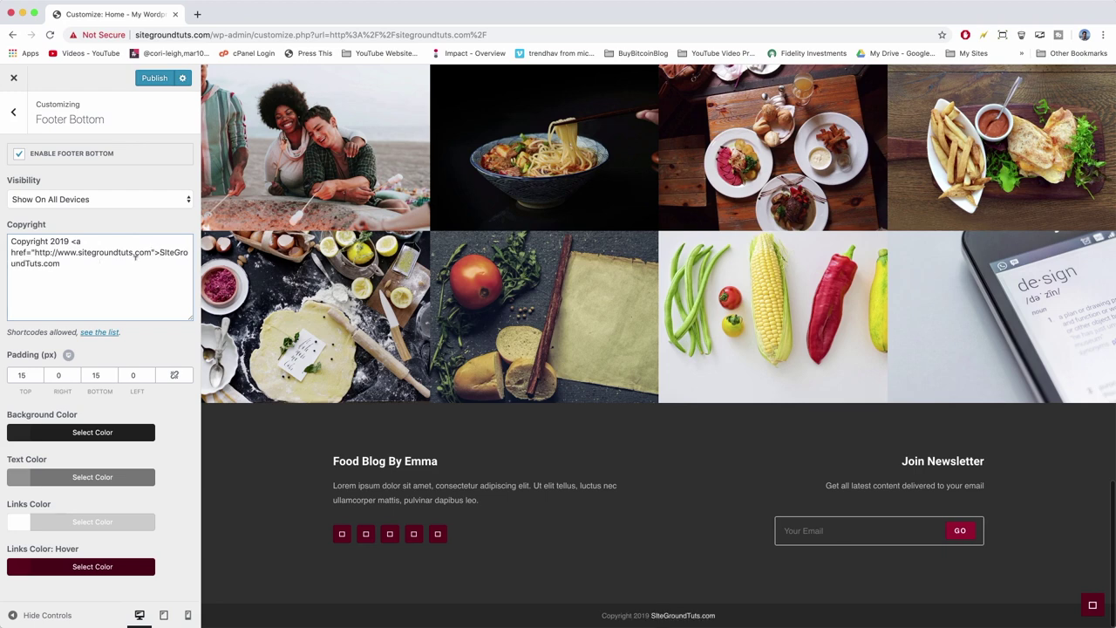
text(</a)
text(> | All Rights Reserved)
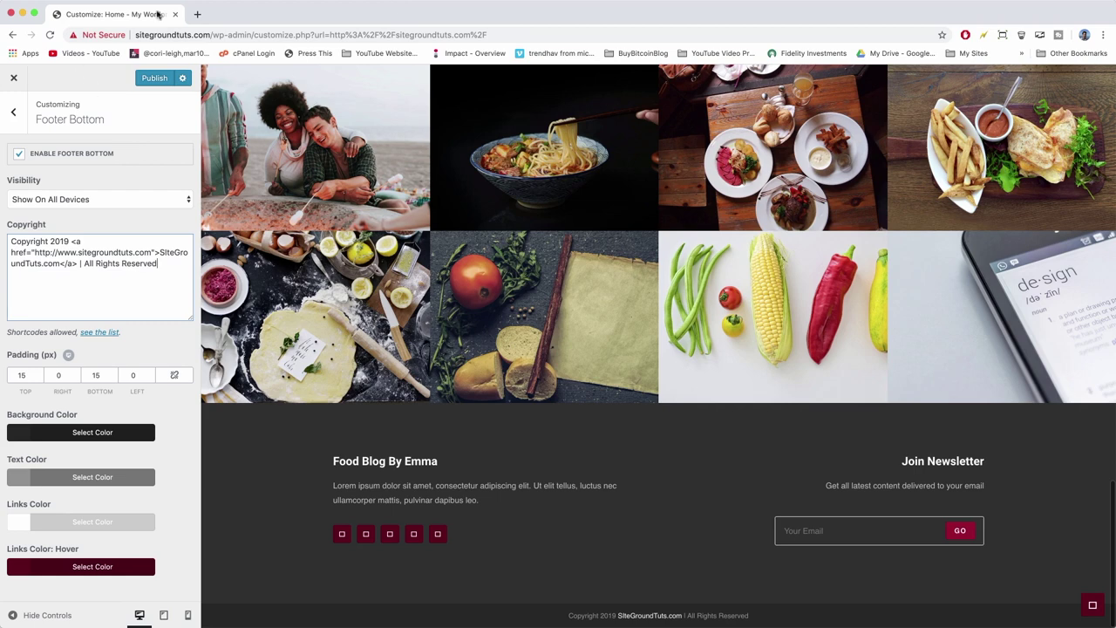
Search Google for 'copy right symbol', copy the © character, and go back to the Customizer tab
click(198, 15)
text(copy)
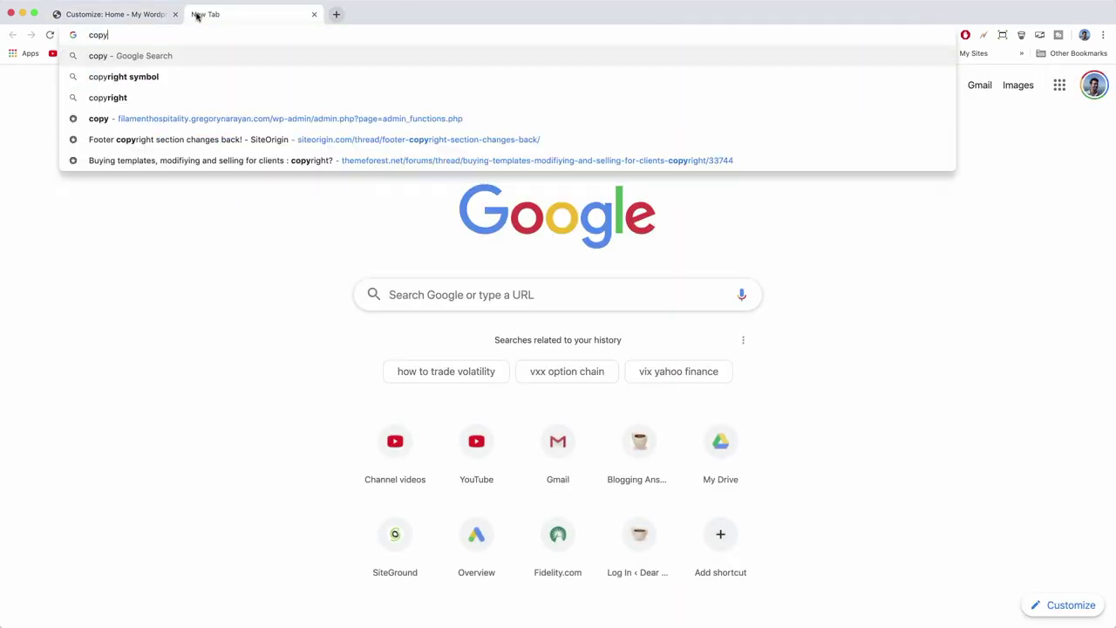
text( right symbol)
key(Return)
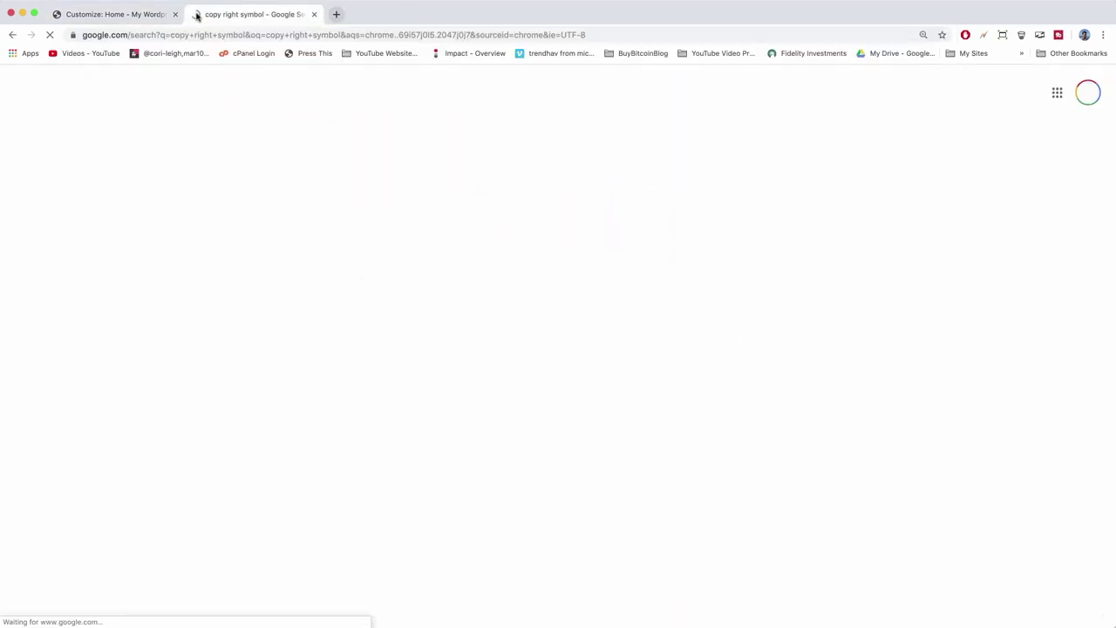
scroll(157, 357, down, 5)
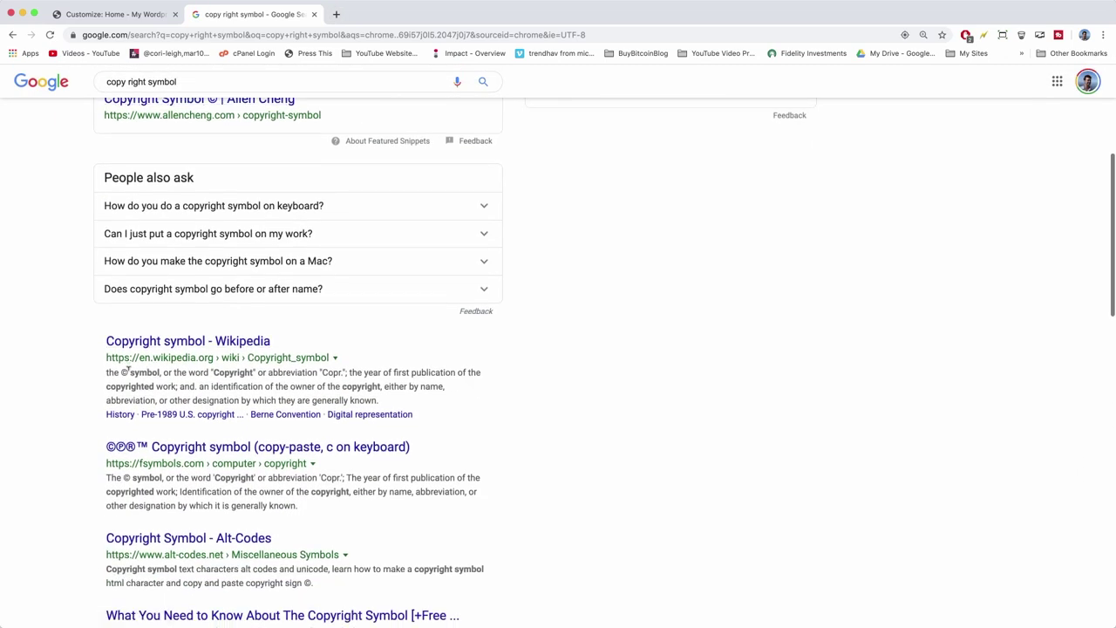
right_click(123, 372)
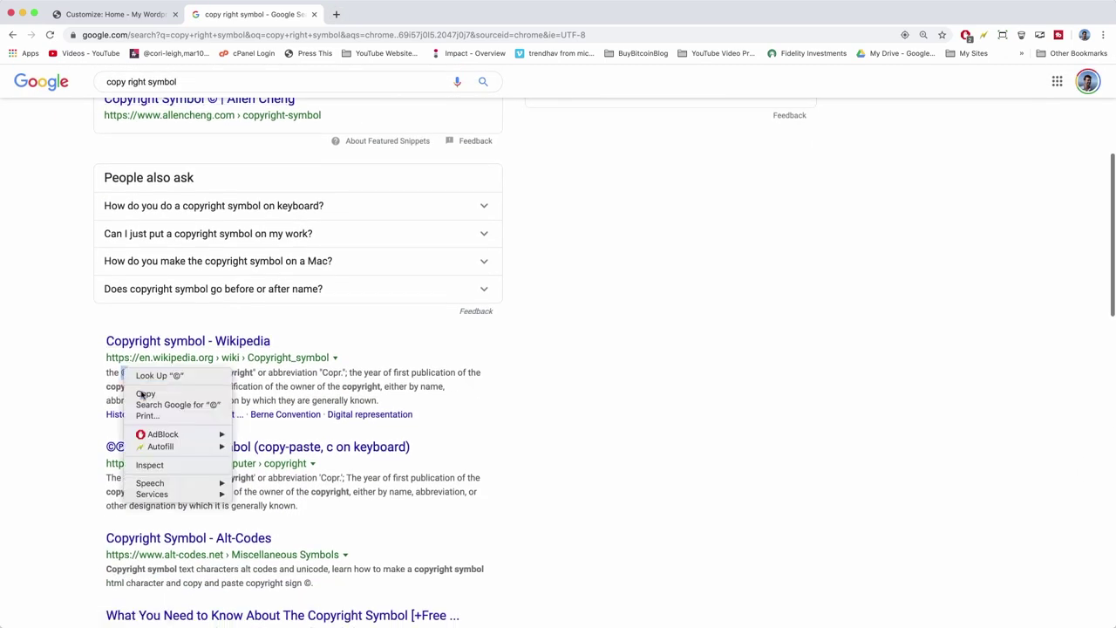
click(146, 390)
click(122, 14)
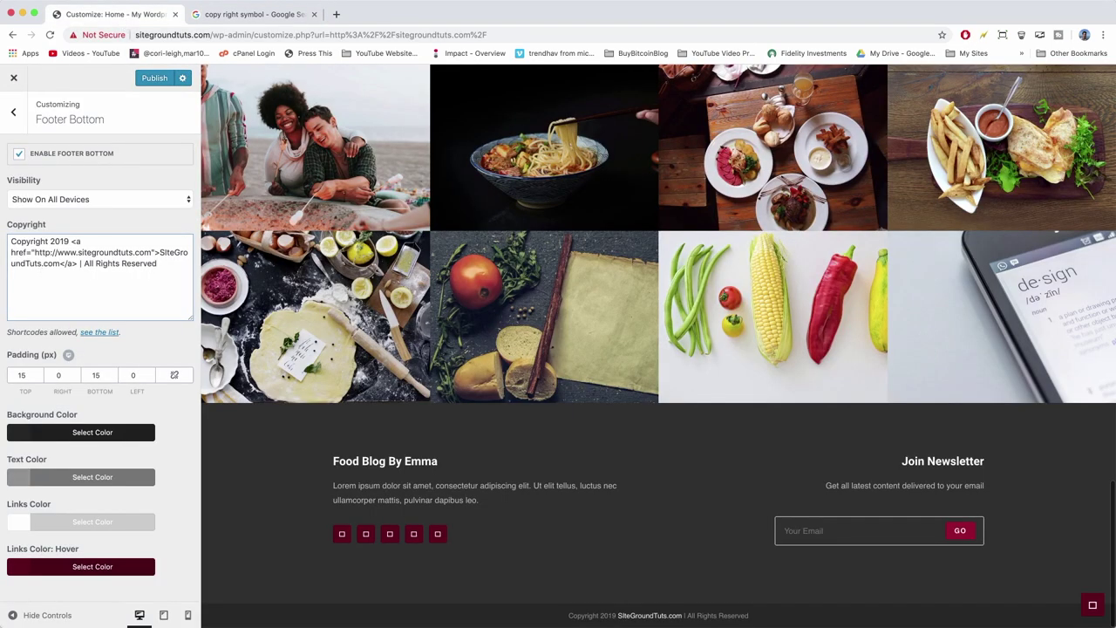
Prefix the footer copyright text with ©, publish the change, and close the Customizer
click(8, 241)
key(ctrl+v)
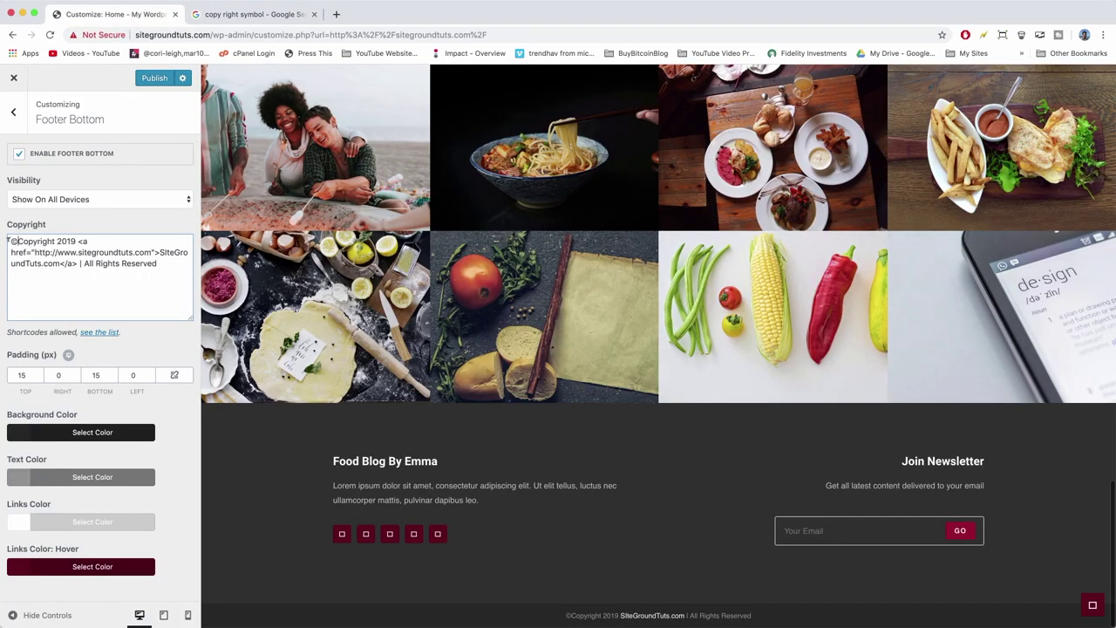
click(154, 80)
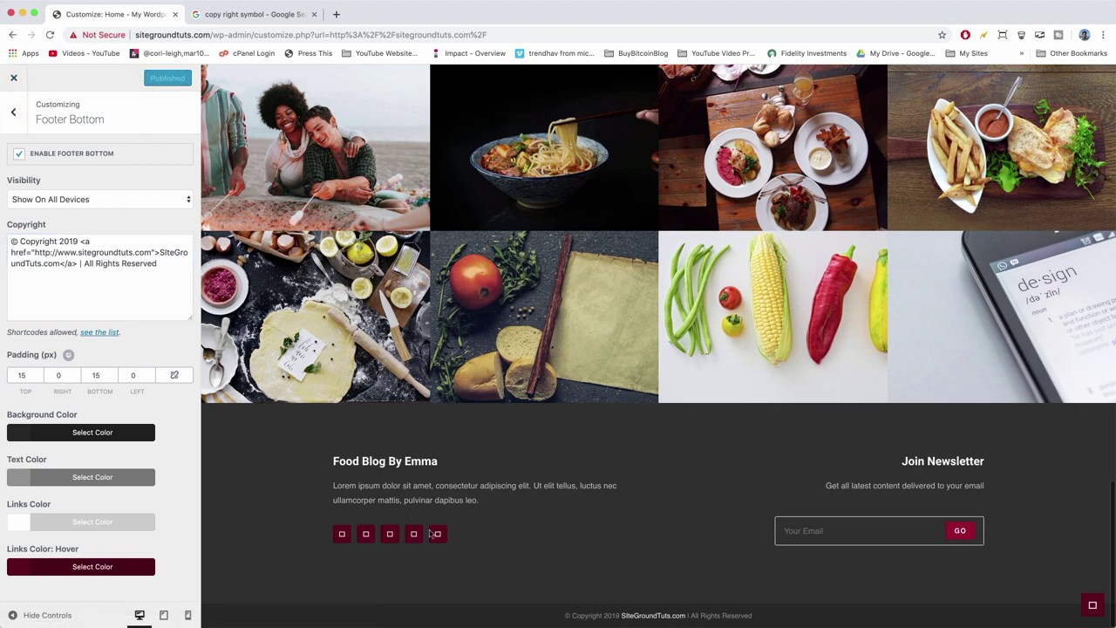
click(15, 81)
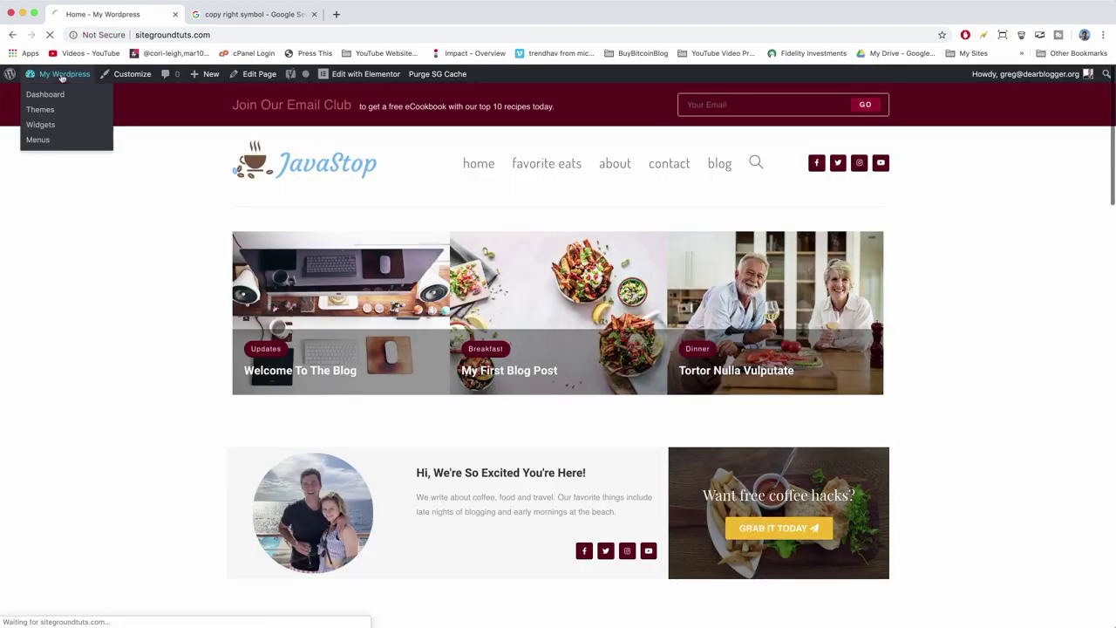
Go from the admin dashboard to the Appearance > Widgets screen
click(61, 76)
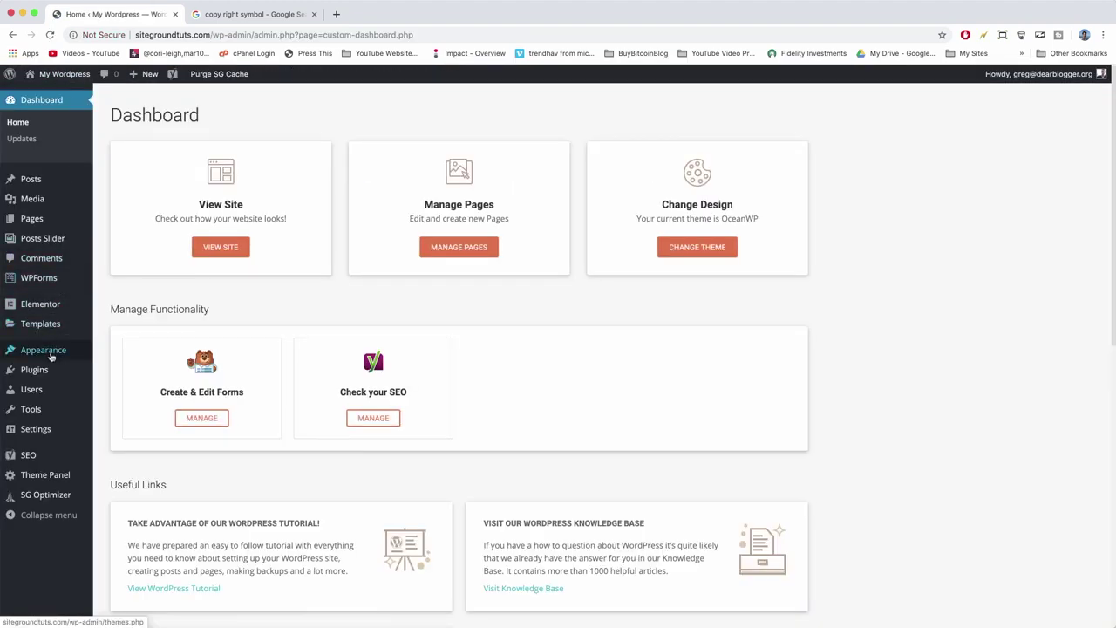
mouse_move(44, 350)
click(113, 385)
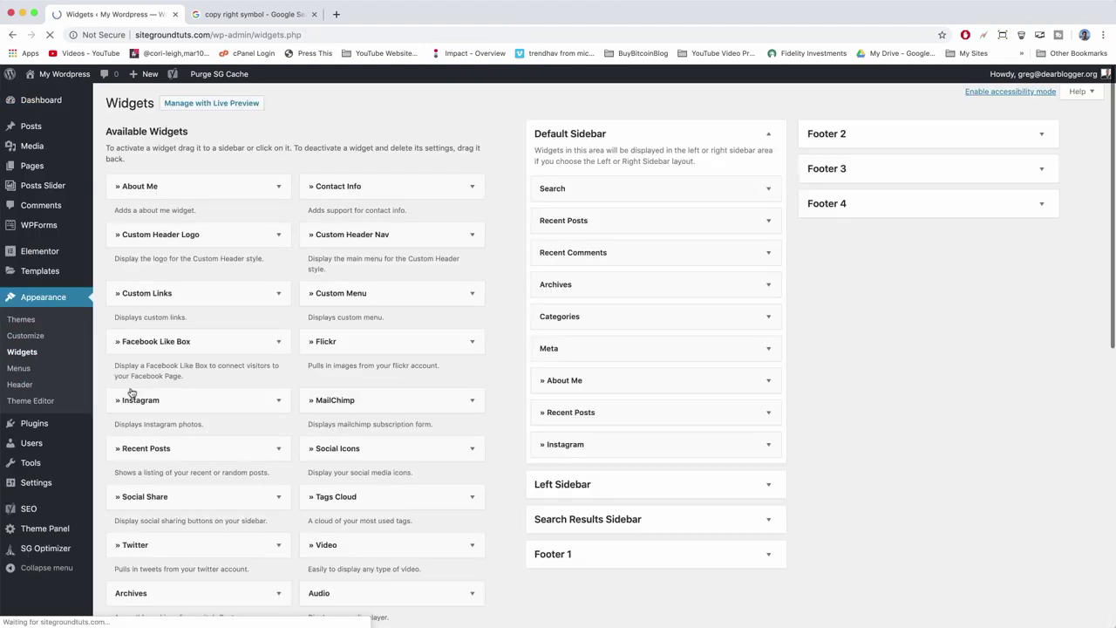
Expand Footer 1 through Footer 4 to confirm they're empty, then view the live home page
click(767, 554)
scroll(837, 545, down, 2)
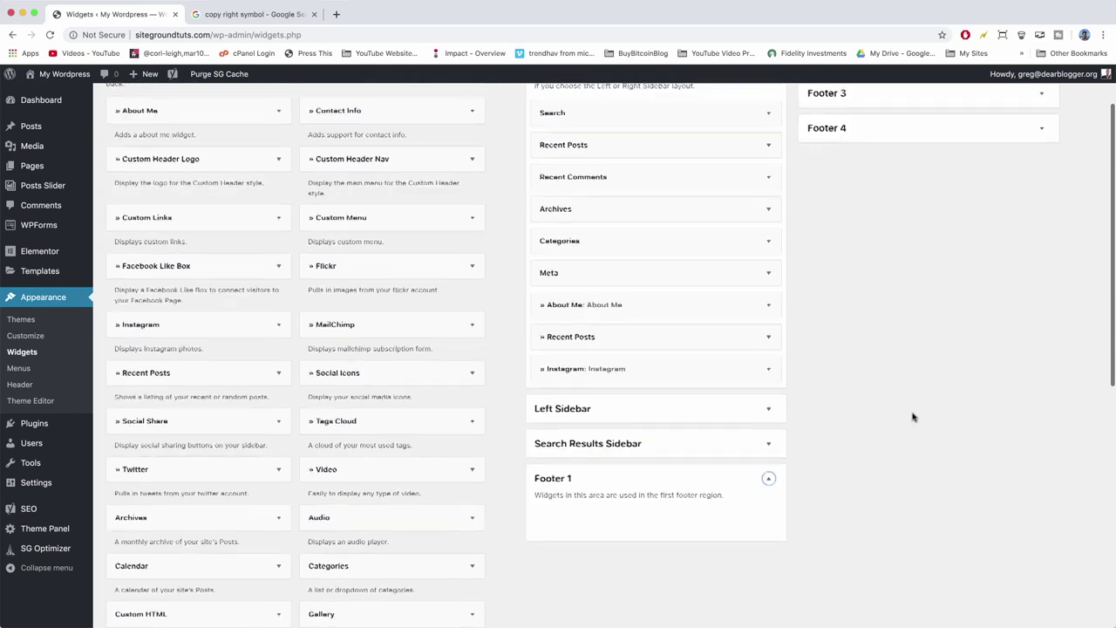
scroll(913, 416, up, 2)
click(1041, 136)
click(1040, 218)
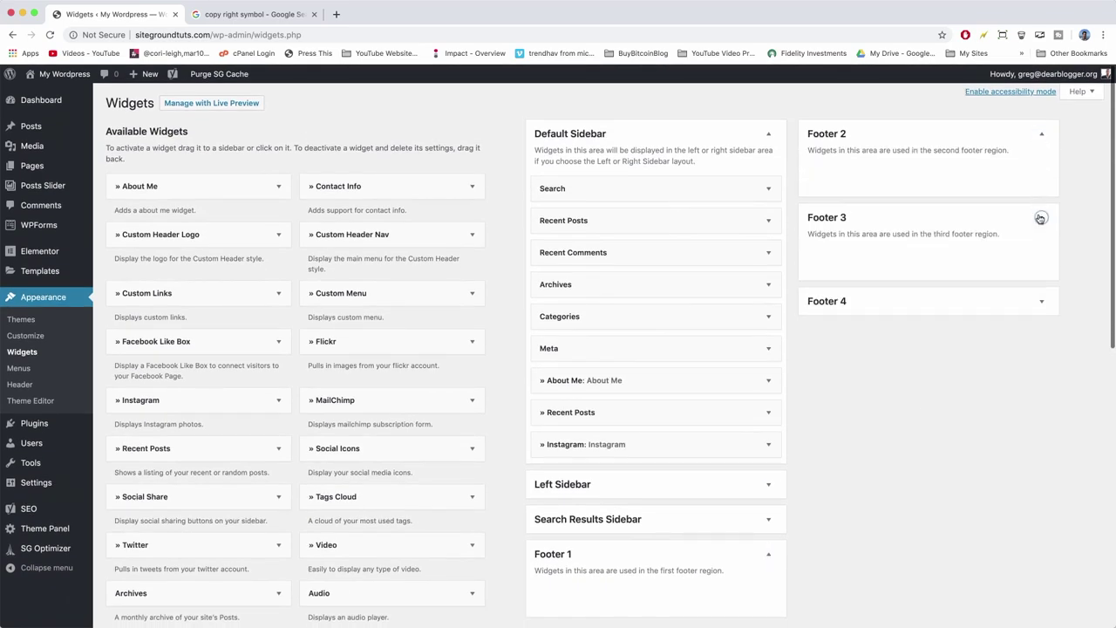
click(1040, 301)
scroll(984, 429, down, 3)
scroll(984, 429, up, 3)
scroll(555, 336, down, 1)
scroll(555, 336, down, 10)
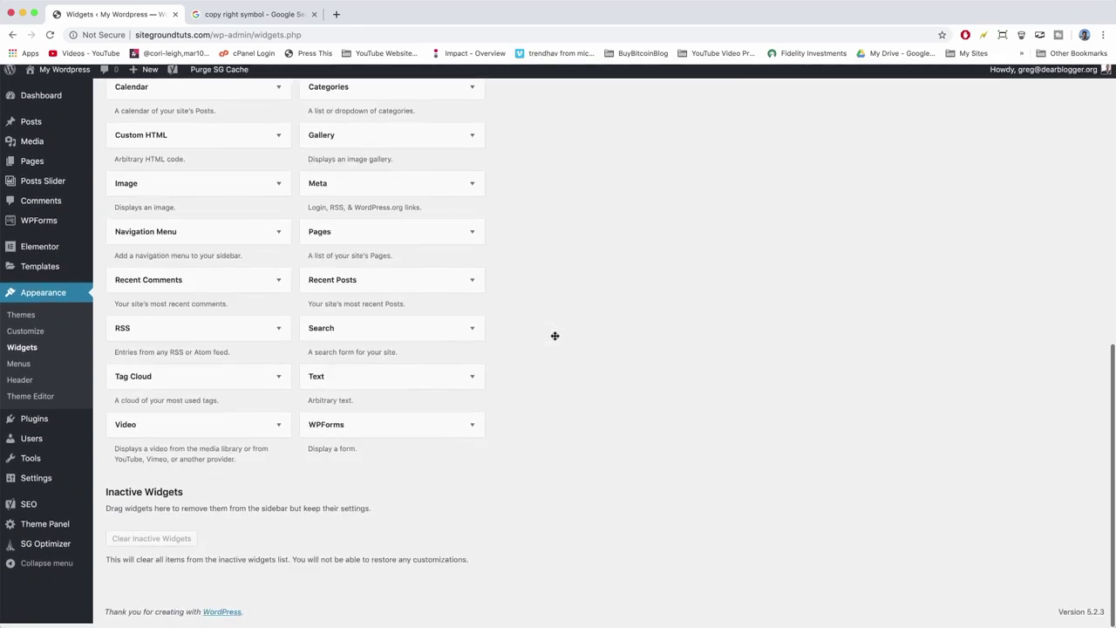
scroll(555, 335, up, 10)
click(58, 73)
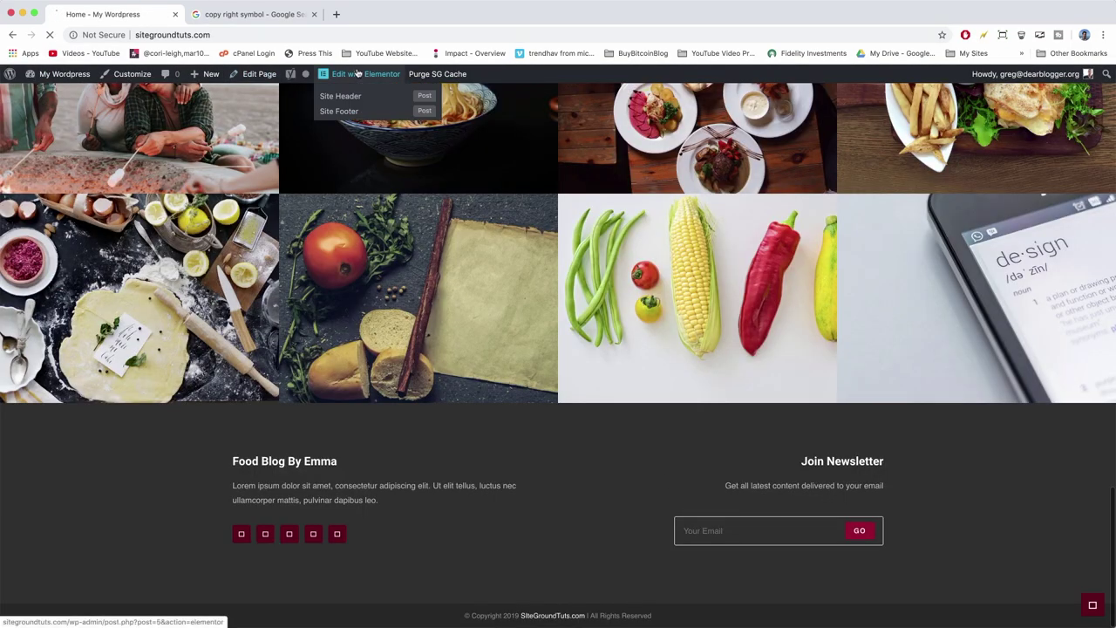
Open the home page in Elementor, look it over, then exit back to the dashboard
click(358, 73)
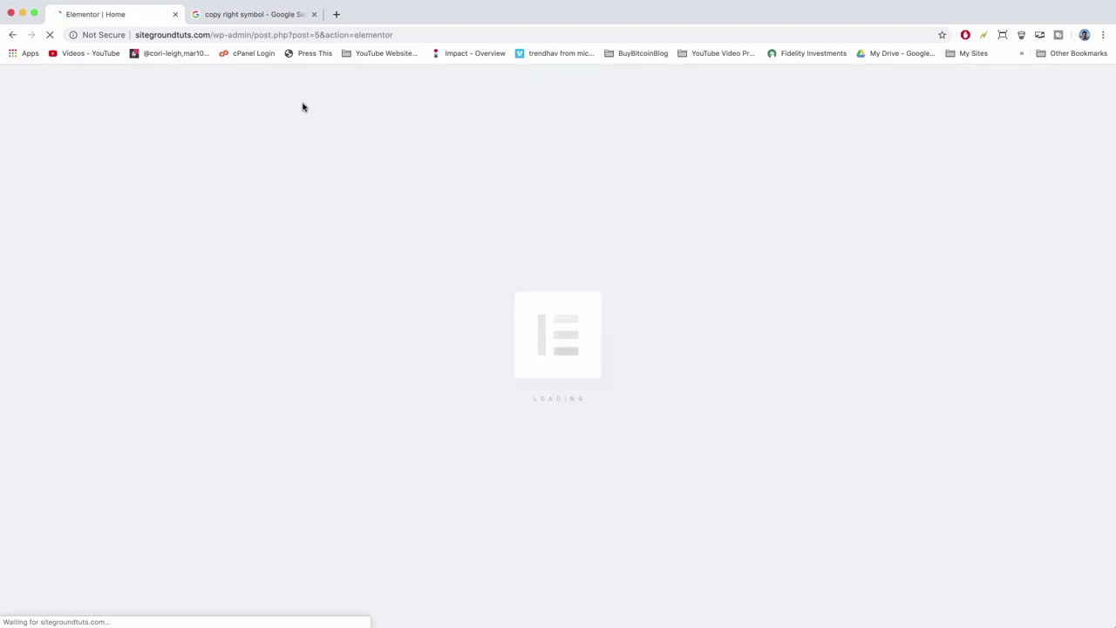
scroll(418, 348, down, 15)
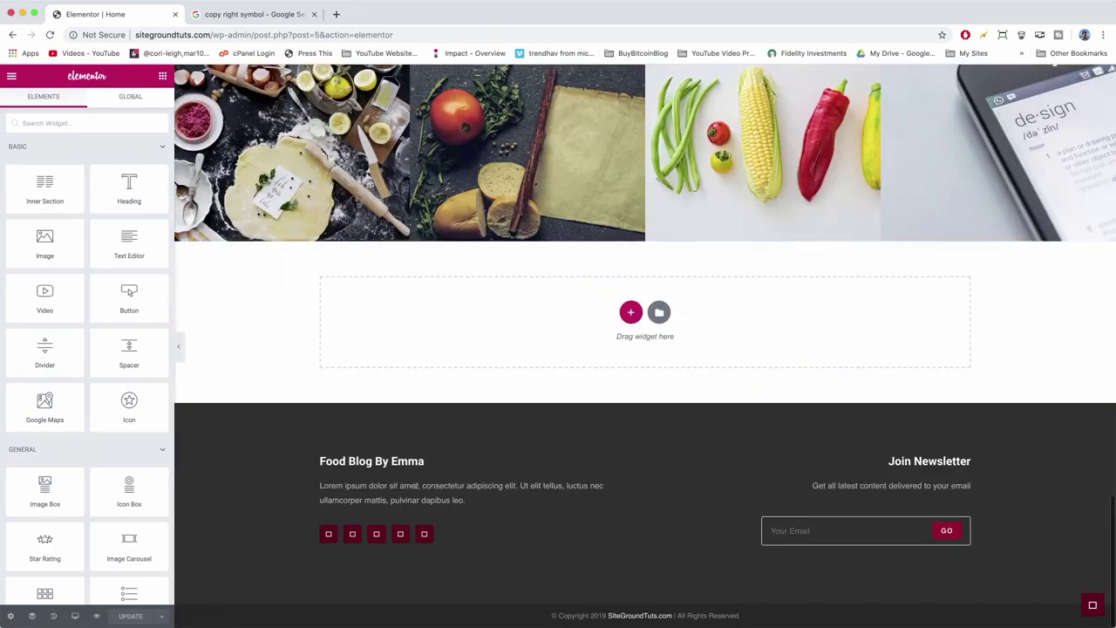
scroll(545, 483, up, 5)
scroll(543, 482, down, 5)
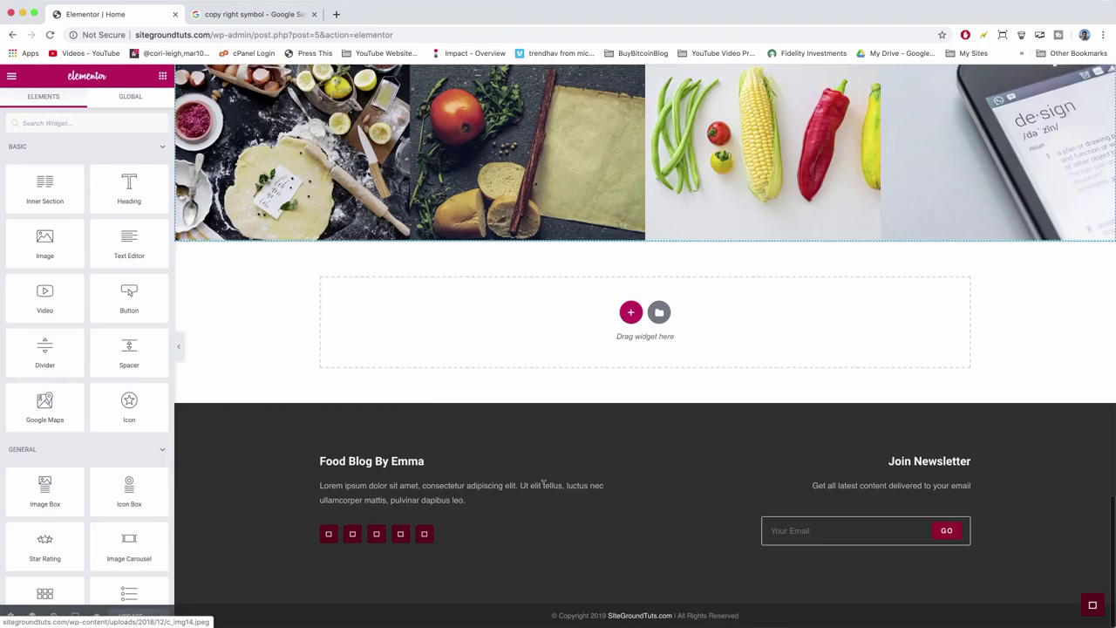
scroll(543, 484, up, 15)
click(9, 77)
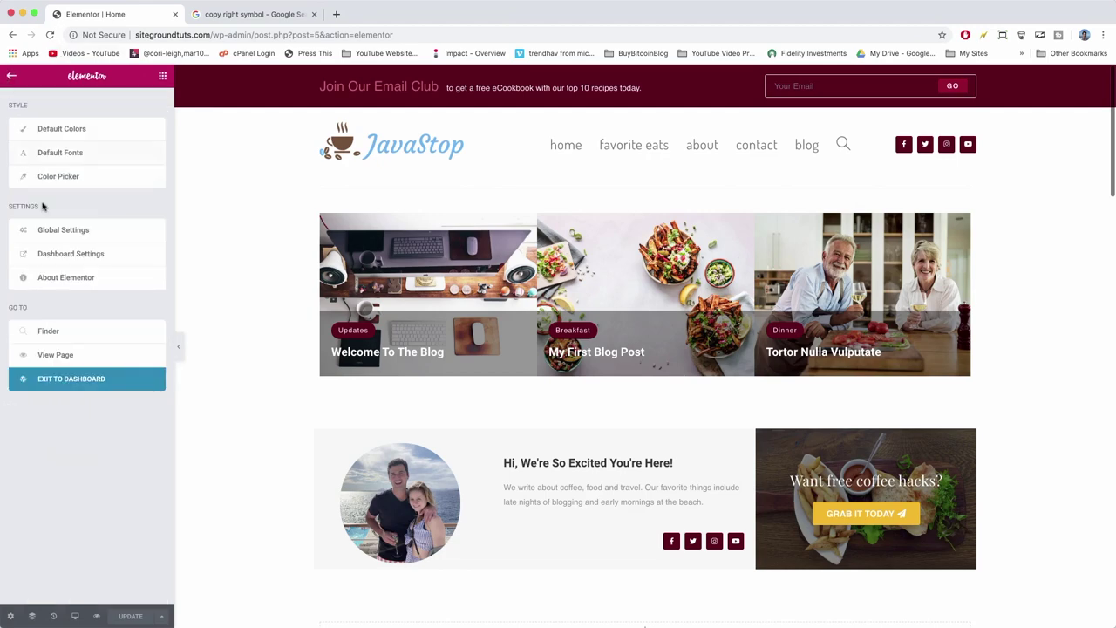
click(72, 380)
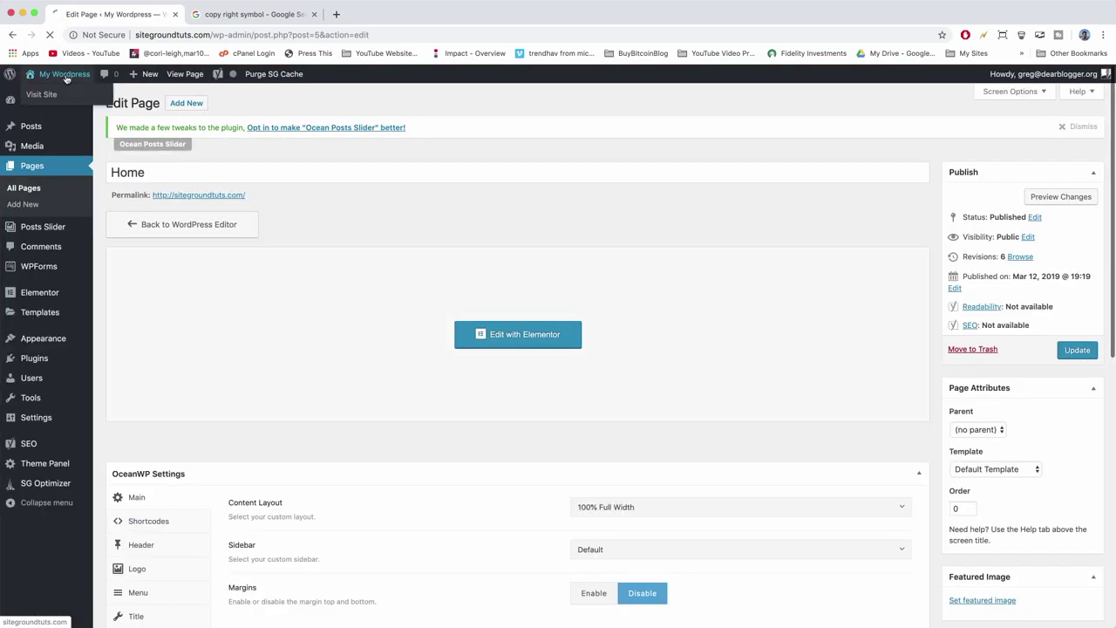
From the live site, open the Site Footer template and edit the Food Blog By Emma heading
click(66, 79)
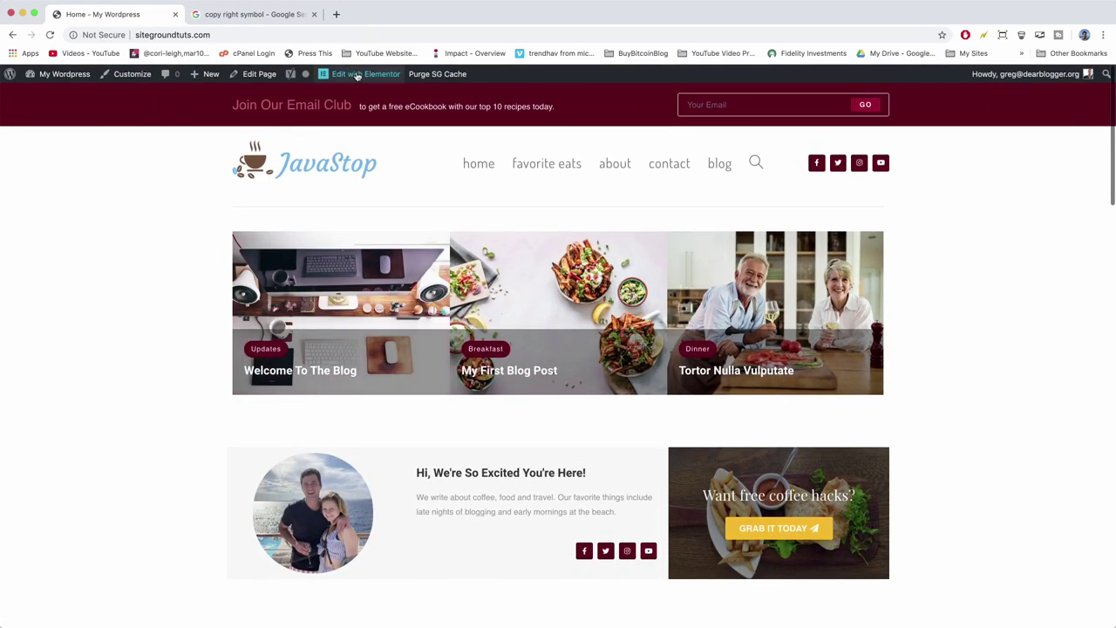
mouse_move(374, 78)
click(348, 112)
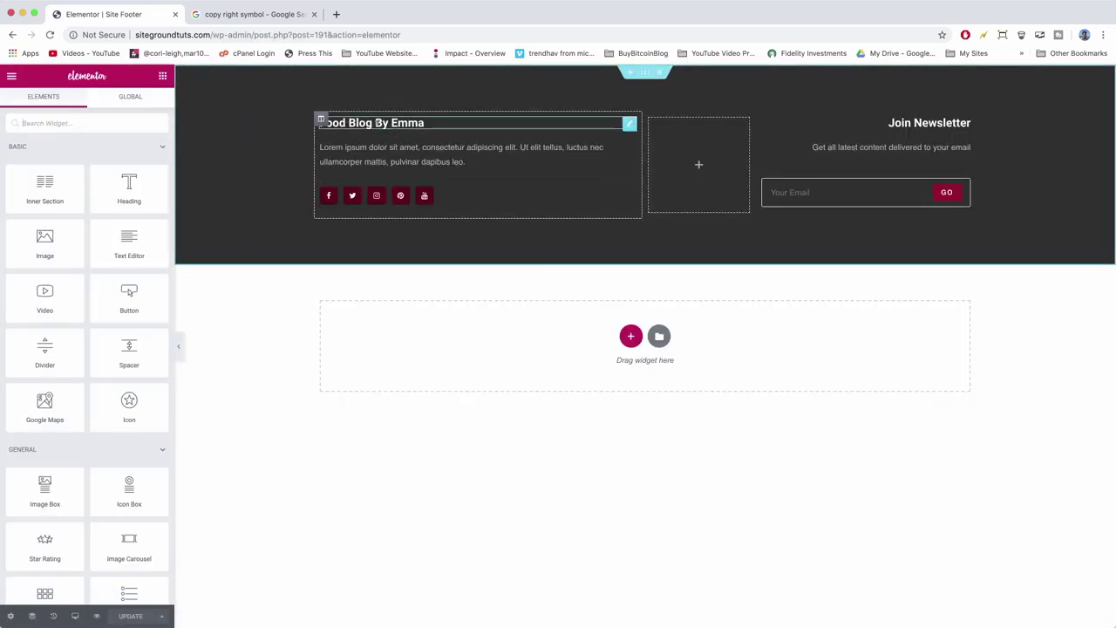
click(629, 125)
Retitle the footer heading to 'JavaStop…' and replace the lorem ipsum with the SiteGround educational demo-site blurb
drag(101, 176, 4, 180)
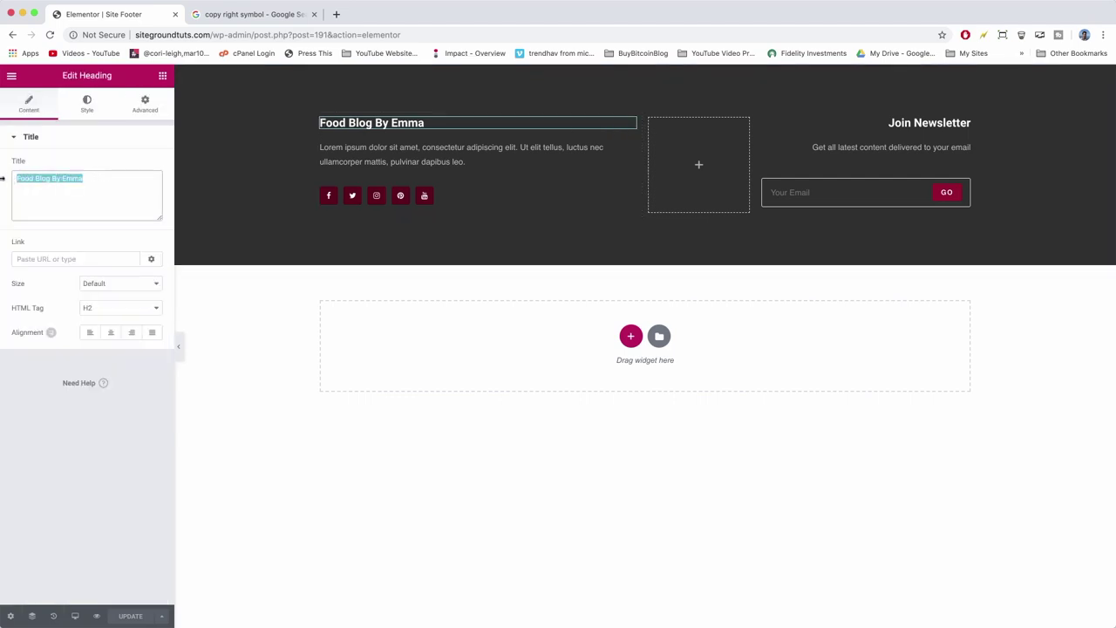
text(Java)
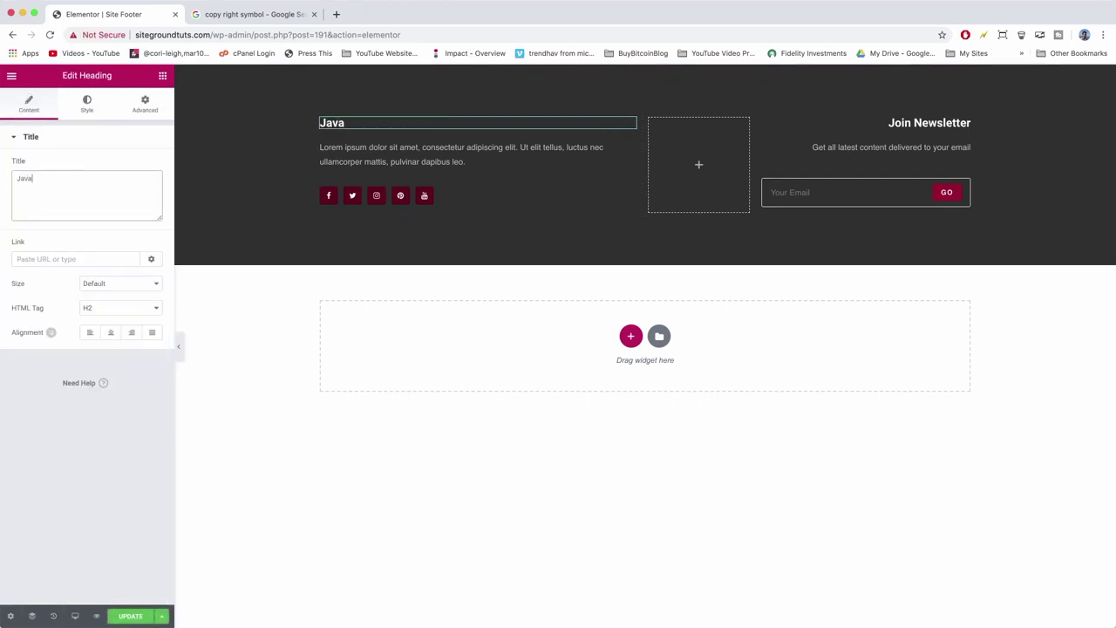
text(Stop by Greg Narayan)
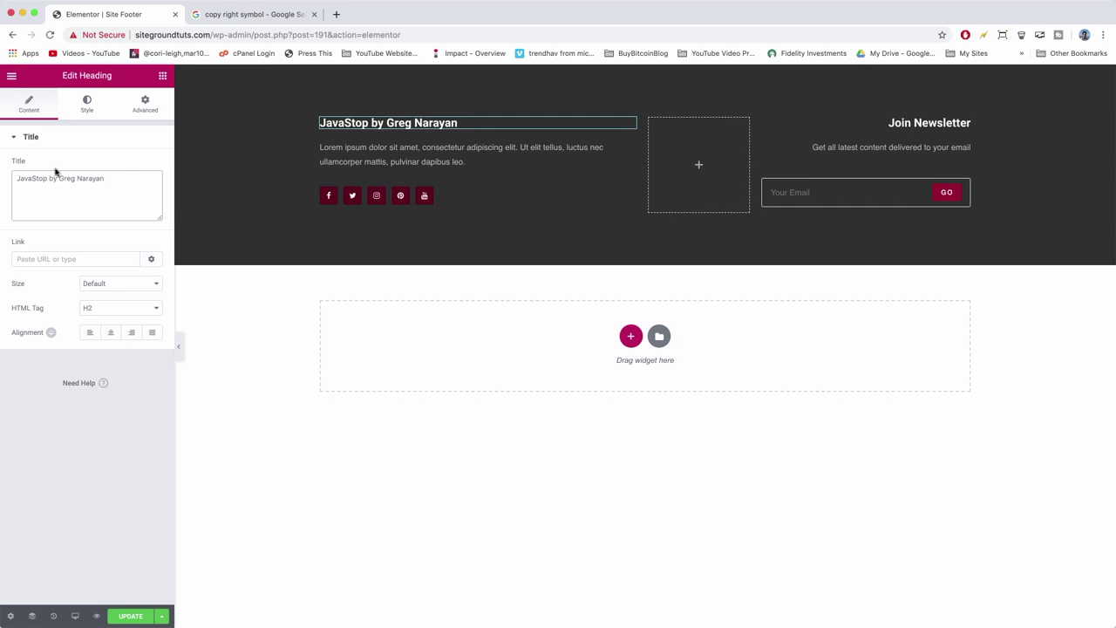
click(462, 156)
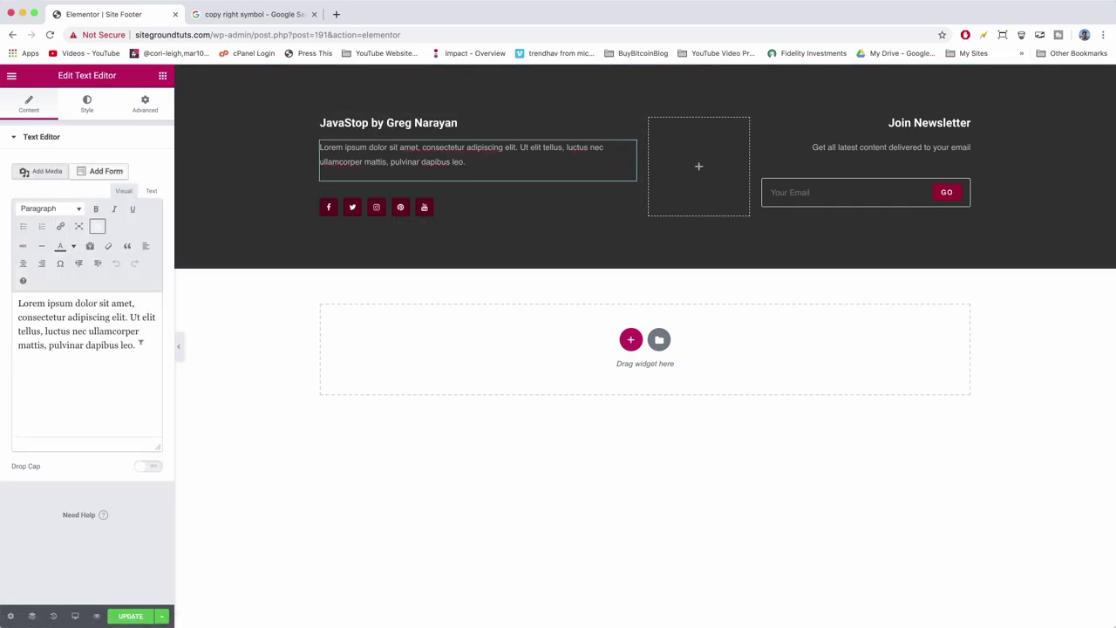
triple_click(138, 341)
text(This is an)
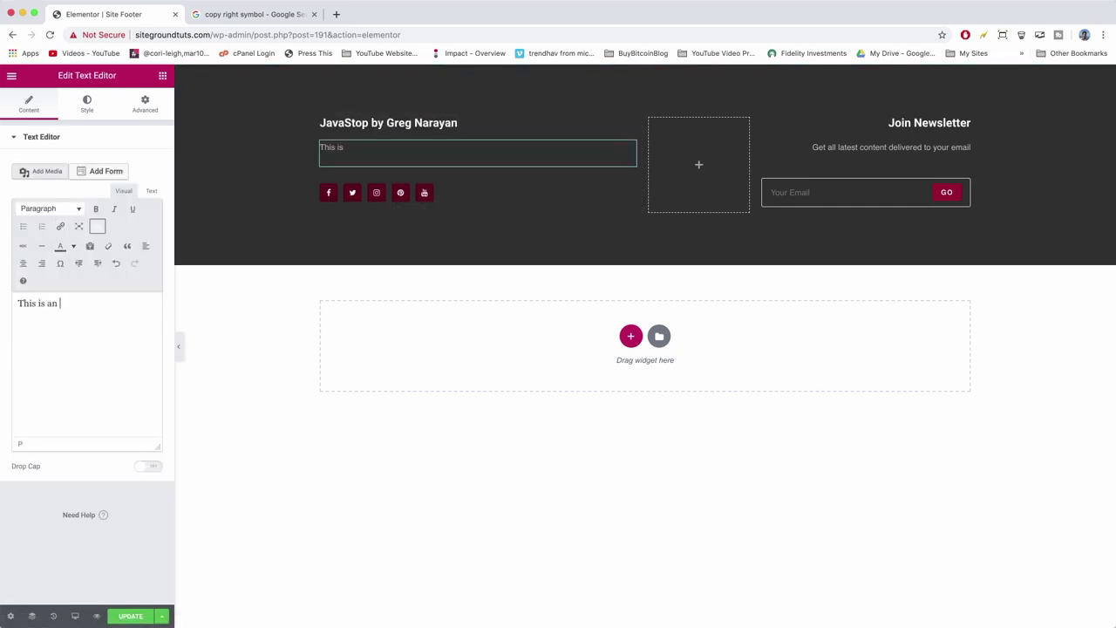
text( educational demo website to help you make a wordpress blog)
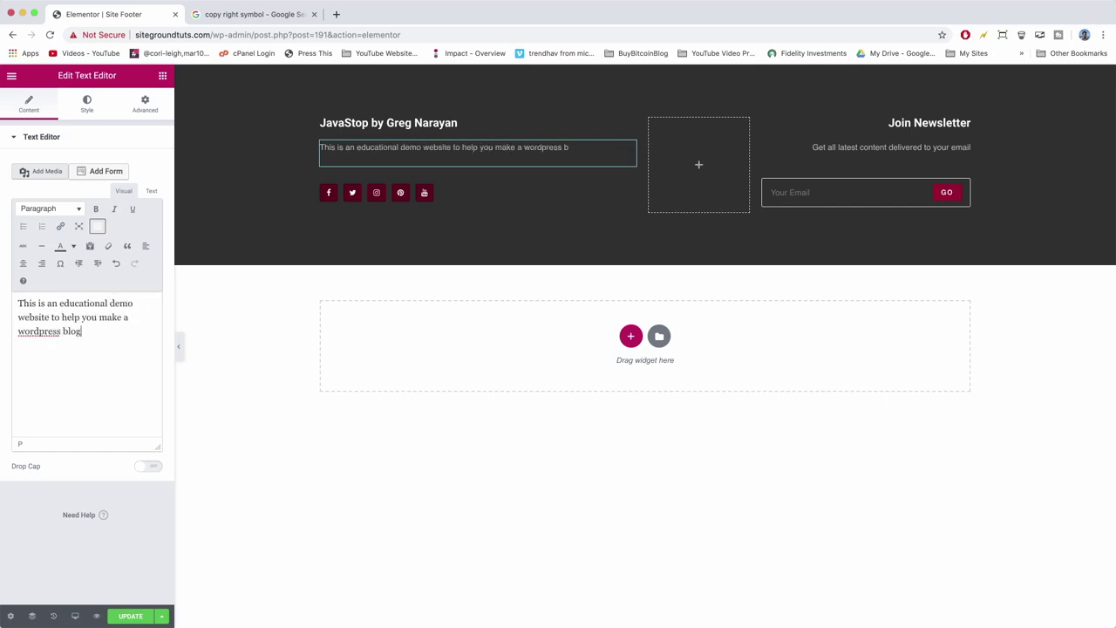
text( at SiteGround!)
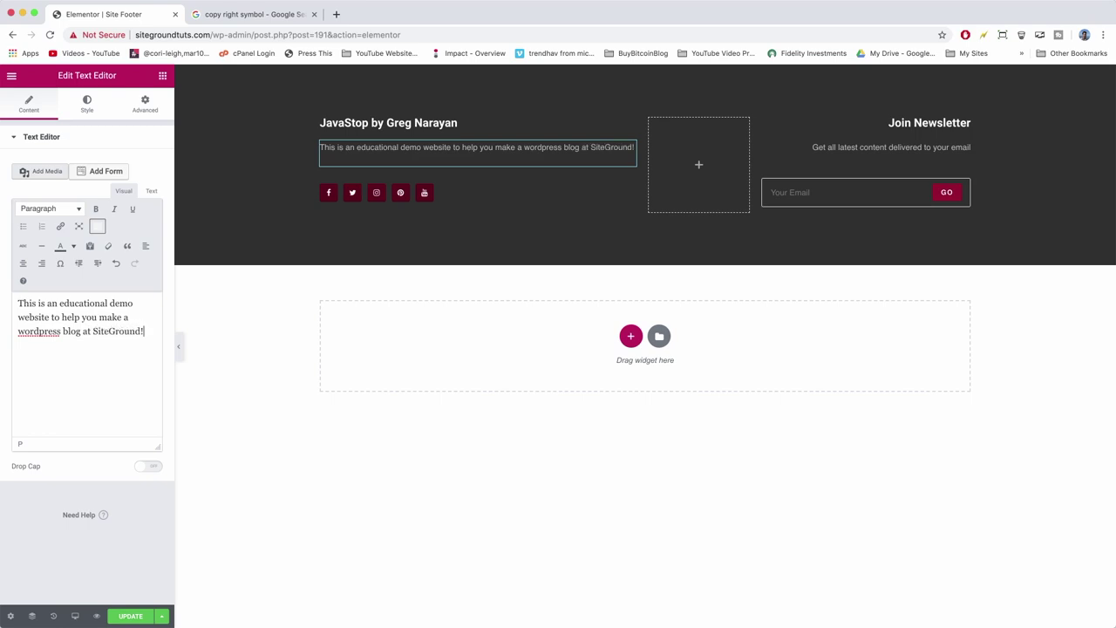
Rename the Join Newsletter heading to 'Join The Email Club'
click(931, 123)
key(ctrl+a)
text(Join The Email Club)
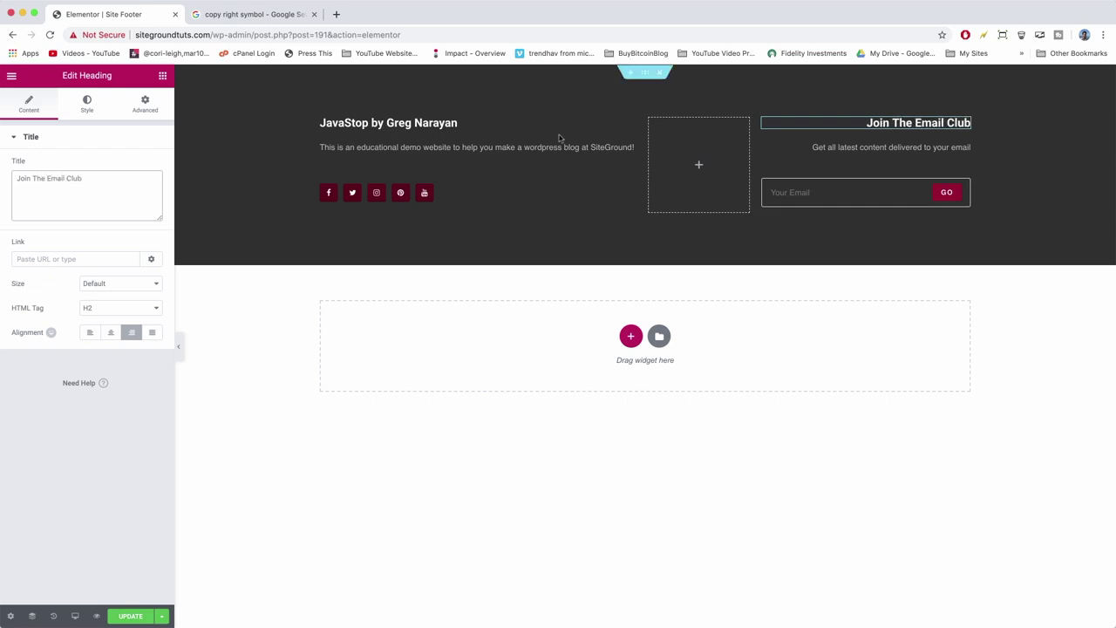
Reword the description to 'Get successful SiteGround tips sent occasionally to your inbox' and update the footer
click(962, 145)
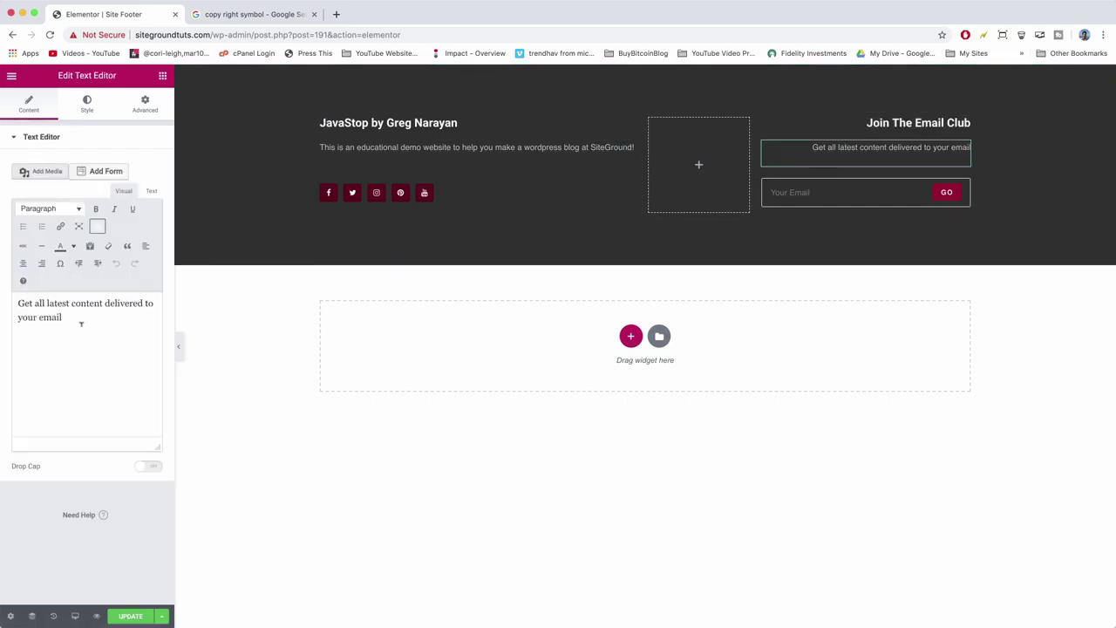
drag(66, 317, 11, 297)
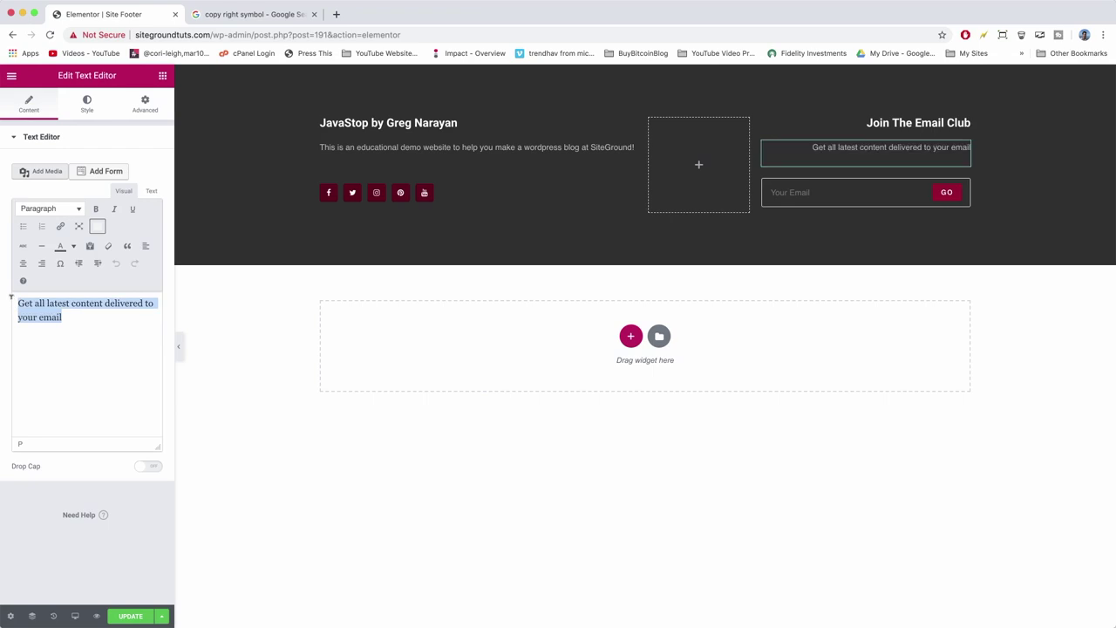
key(BackSpace)
text(Get success)
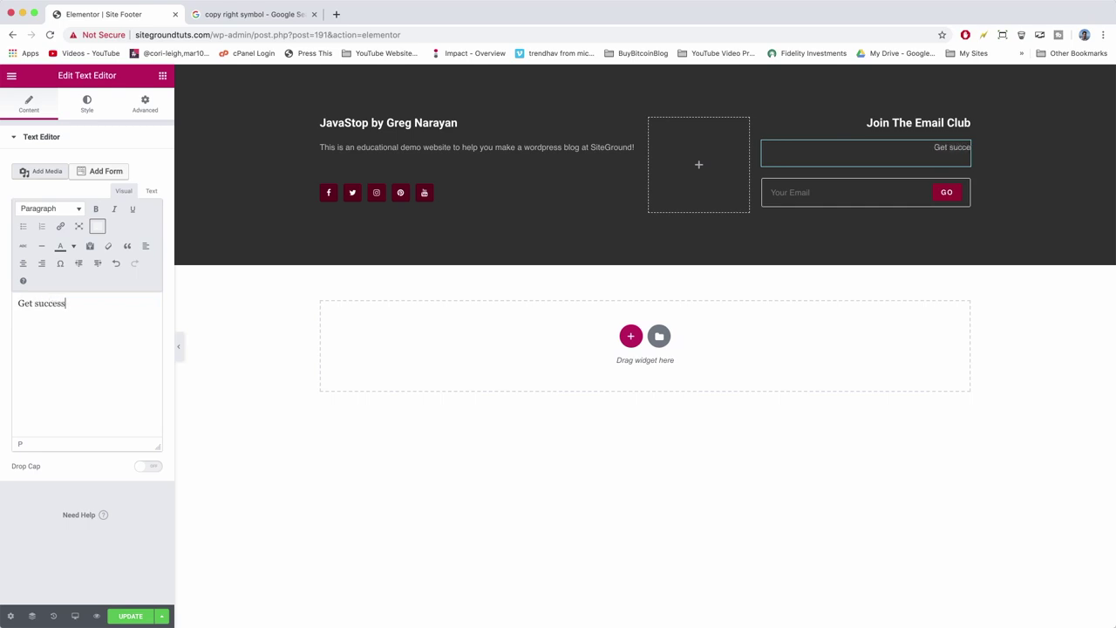
text(ful SiteGround tips se)
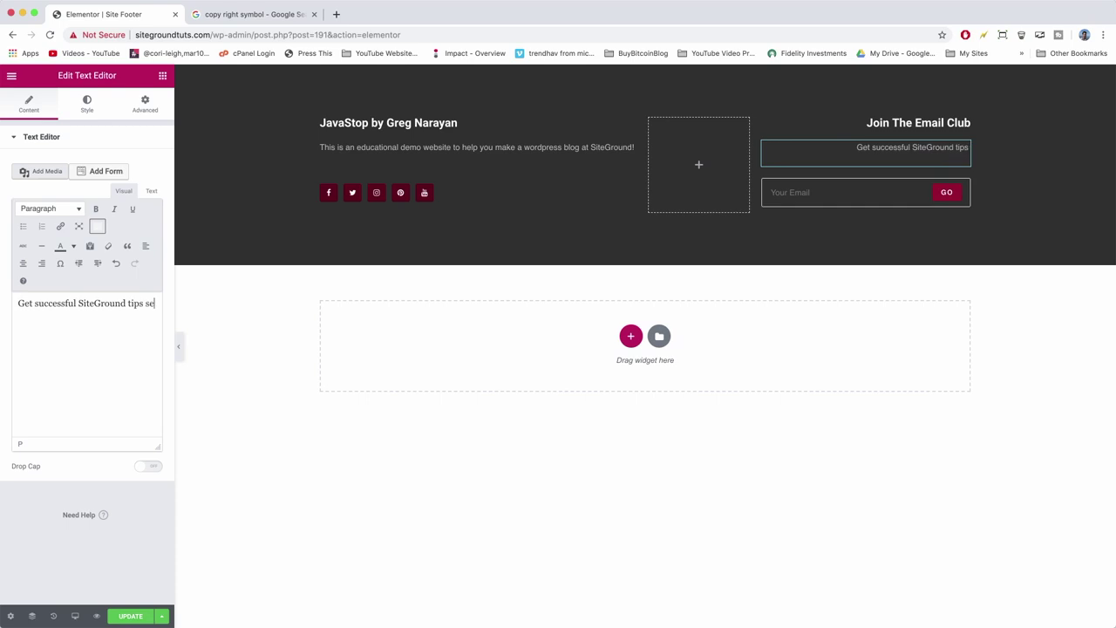
text(nt occasionally to your inbox.)
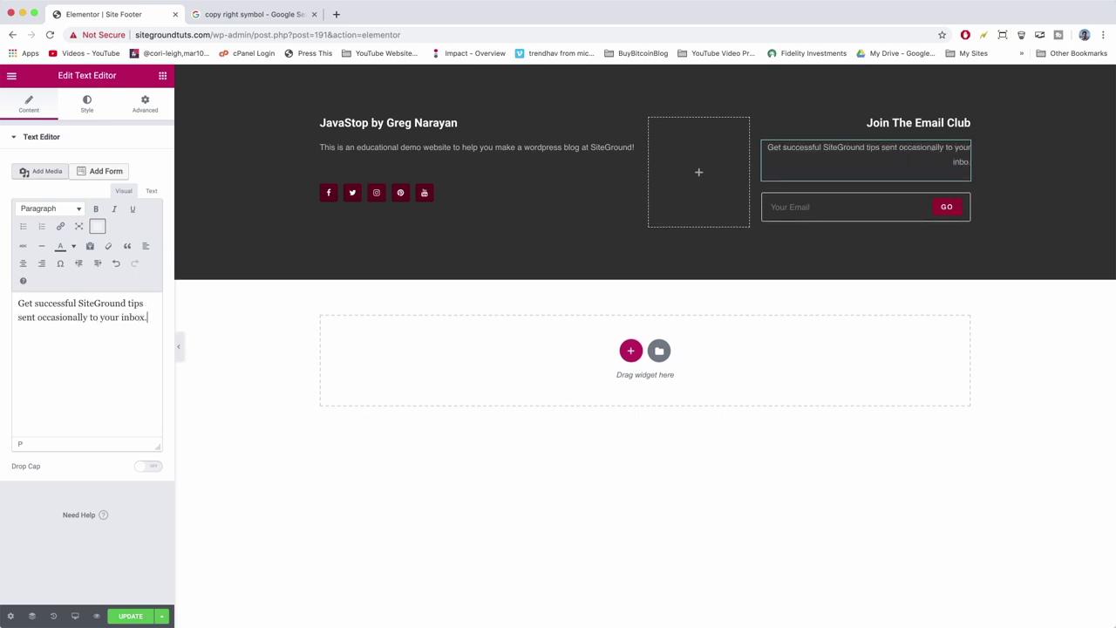
click(131, 615)
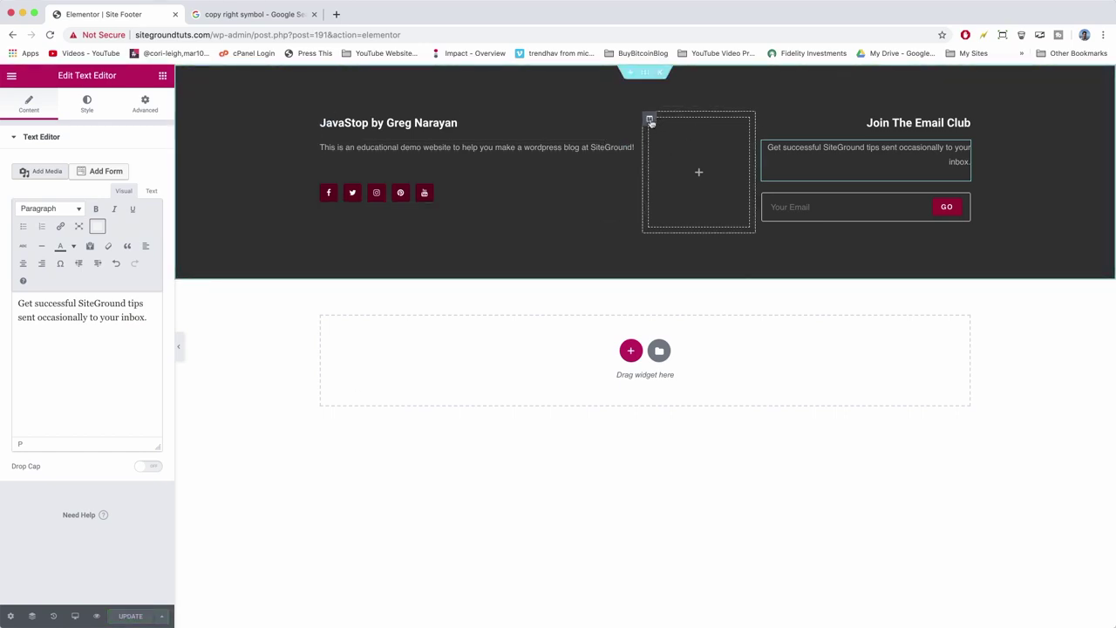
right_click(651, 122)
click(672, 149)
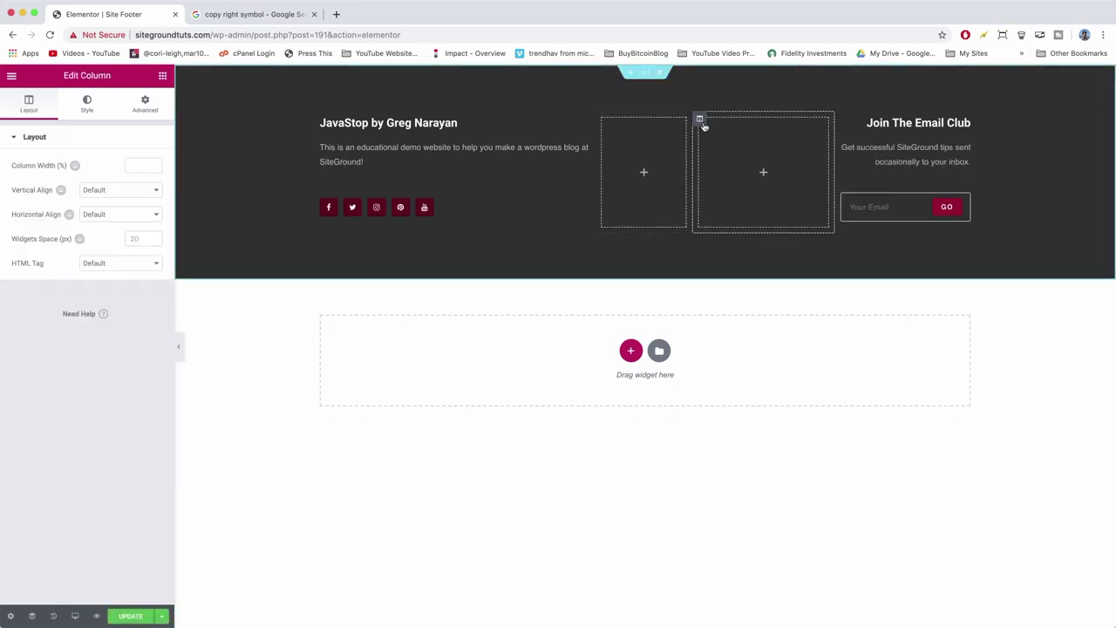
key(ctrl+z)
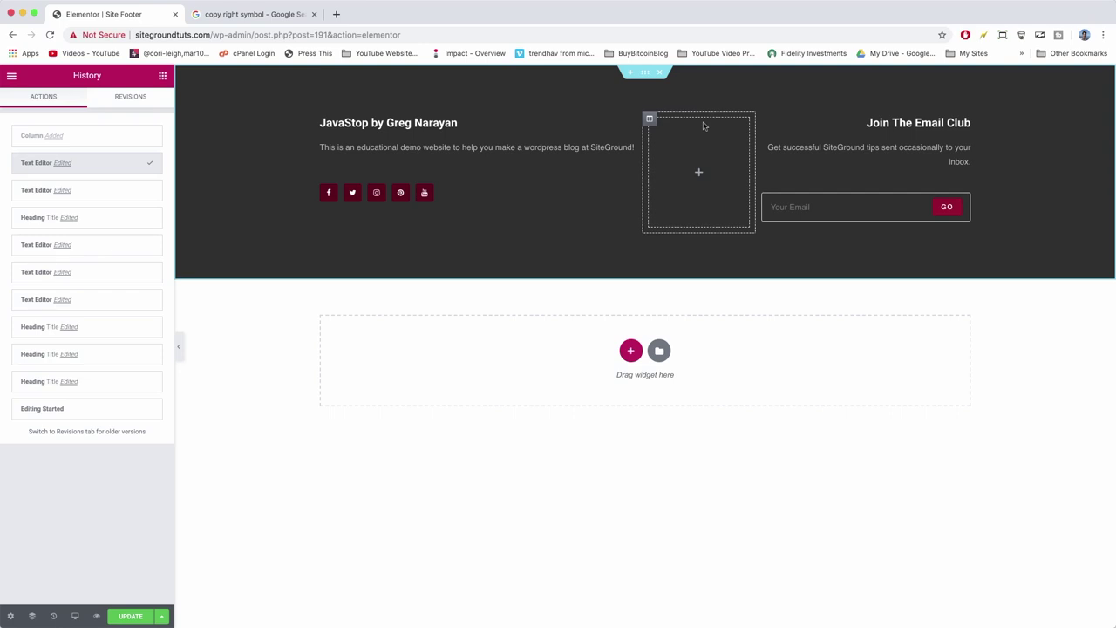
click(129, 616)
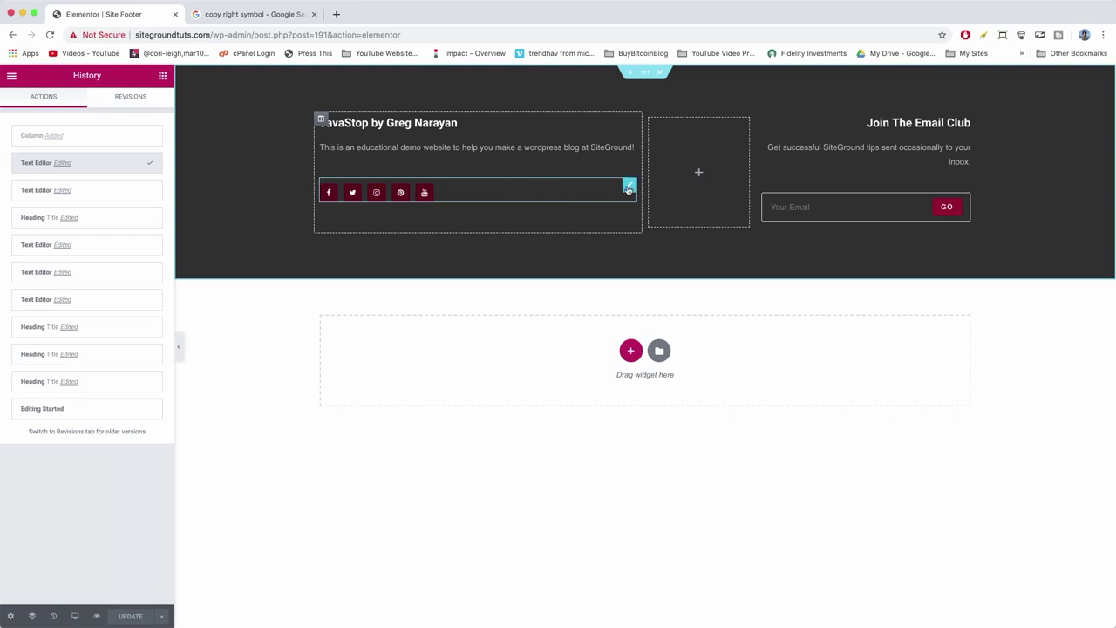
Use the address bar to jump to the tab showing the Site Header in Elementor
click(337, 15)
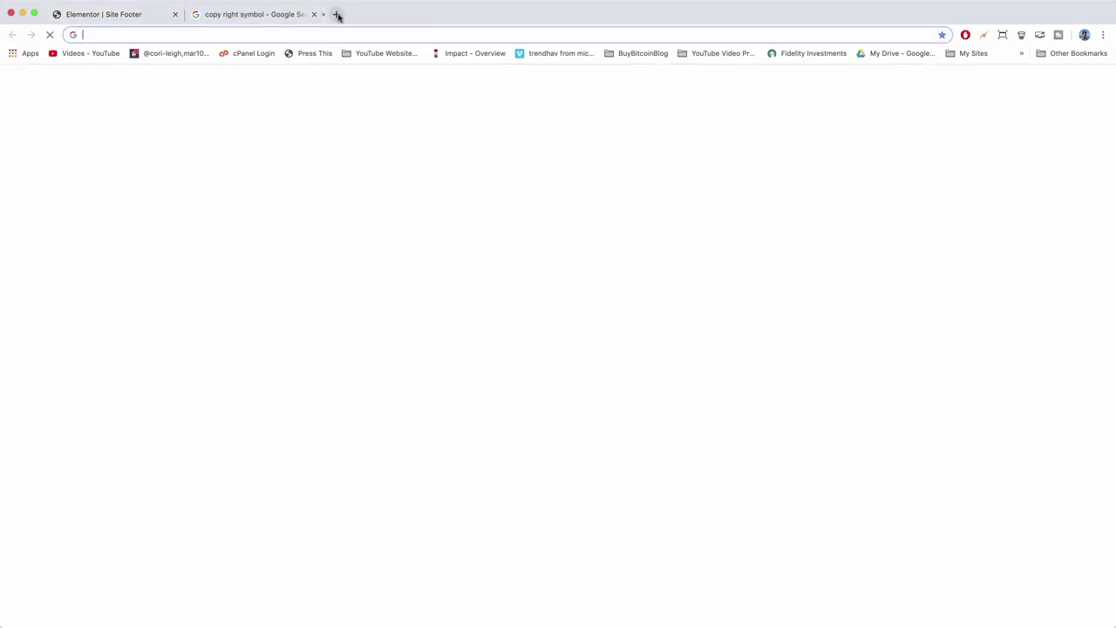
text(sitegroundt)
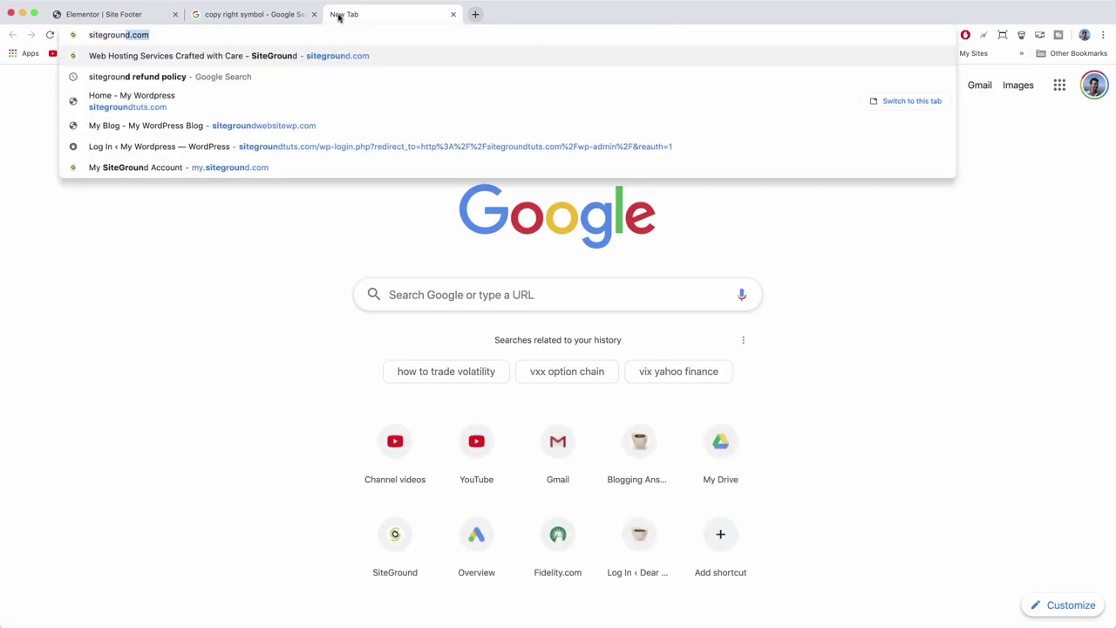
key(BackSpace)
text(tuts)
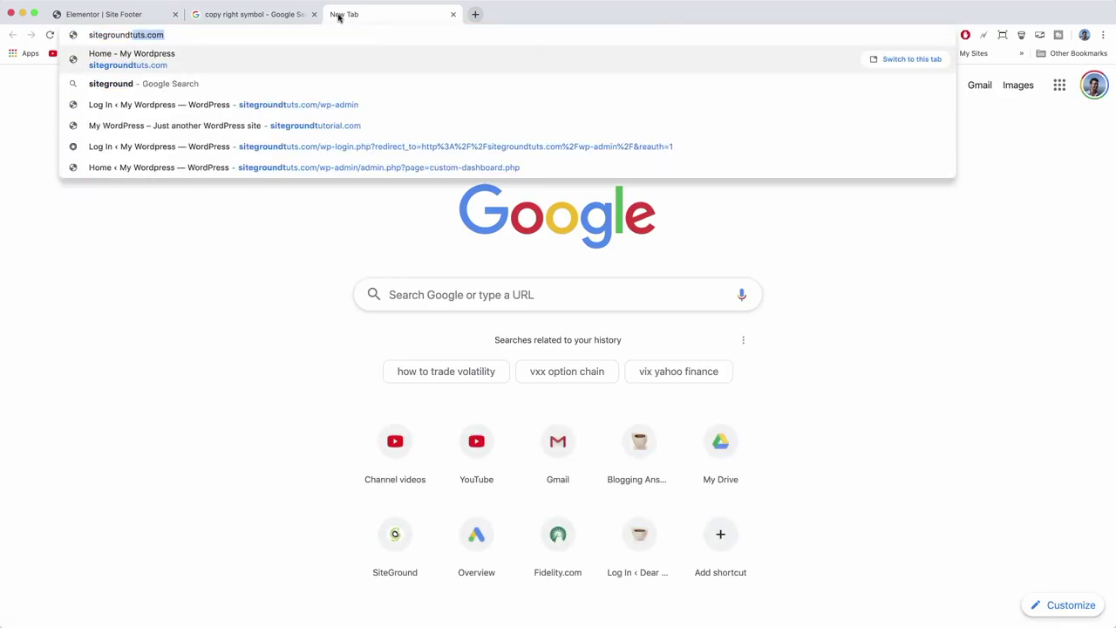
key(Return)
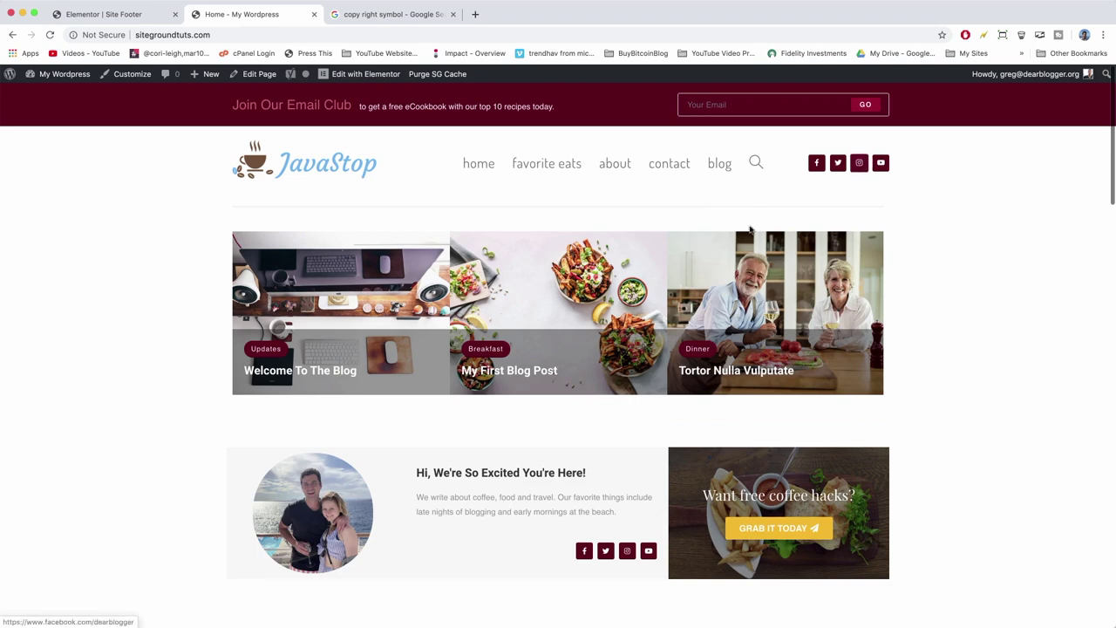
Copy the header's social icons widget and return to the Site Footer editor tab
mouse_move(356, 85)
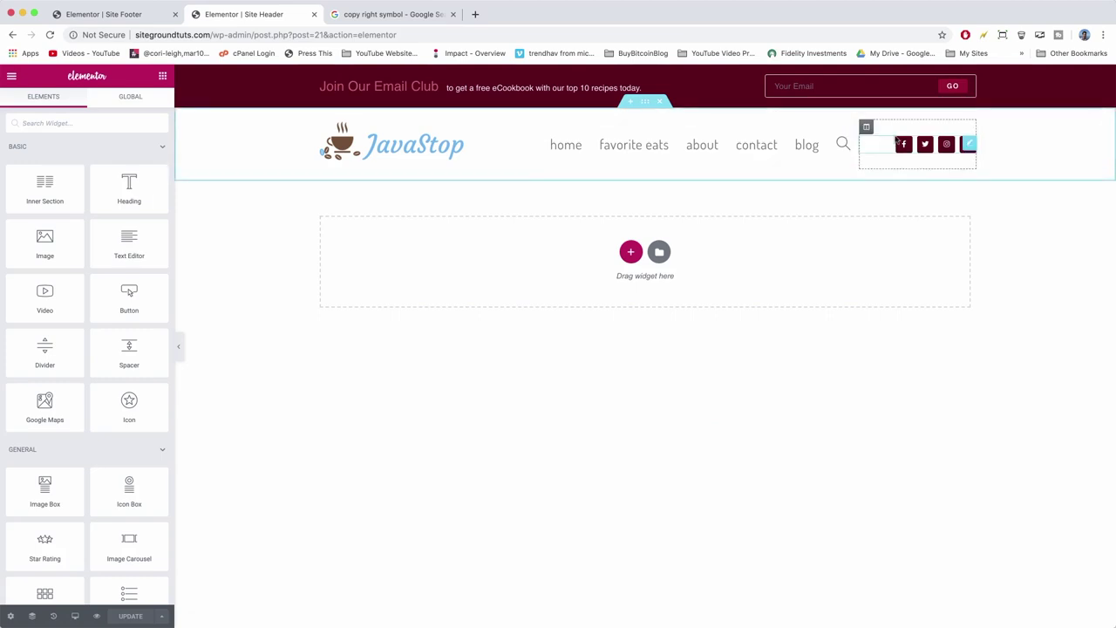
right_click(971, 141)
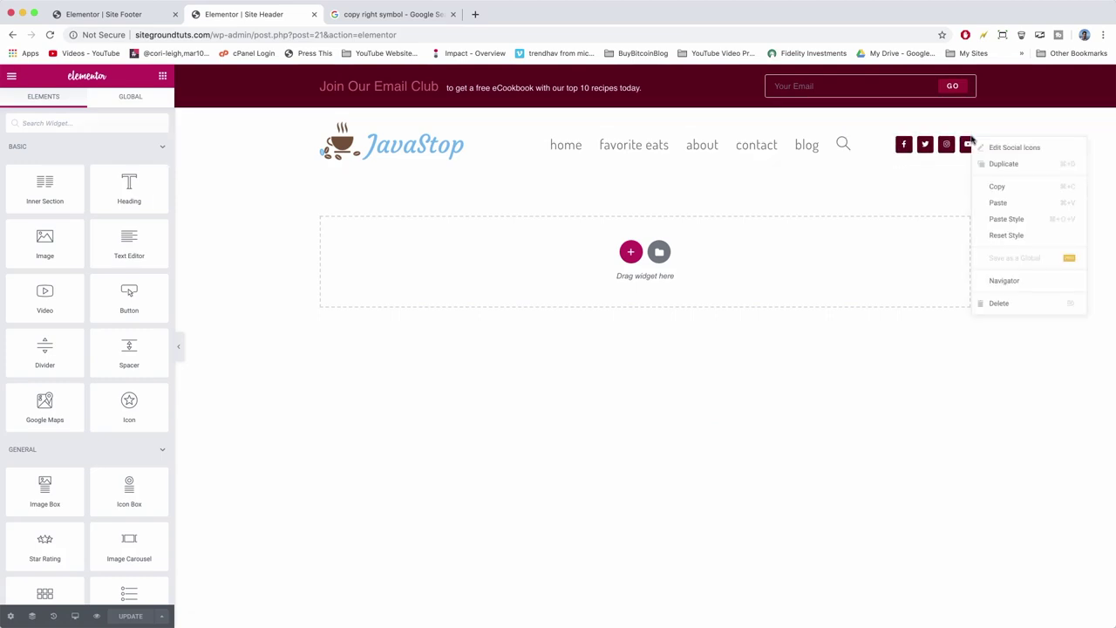
click(991, 194)
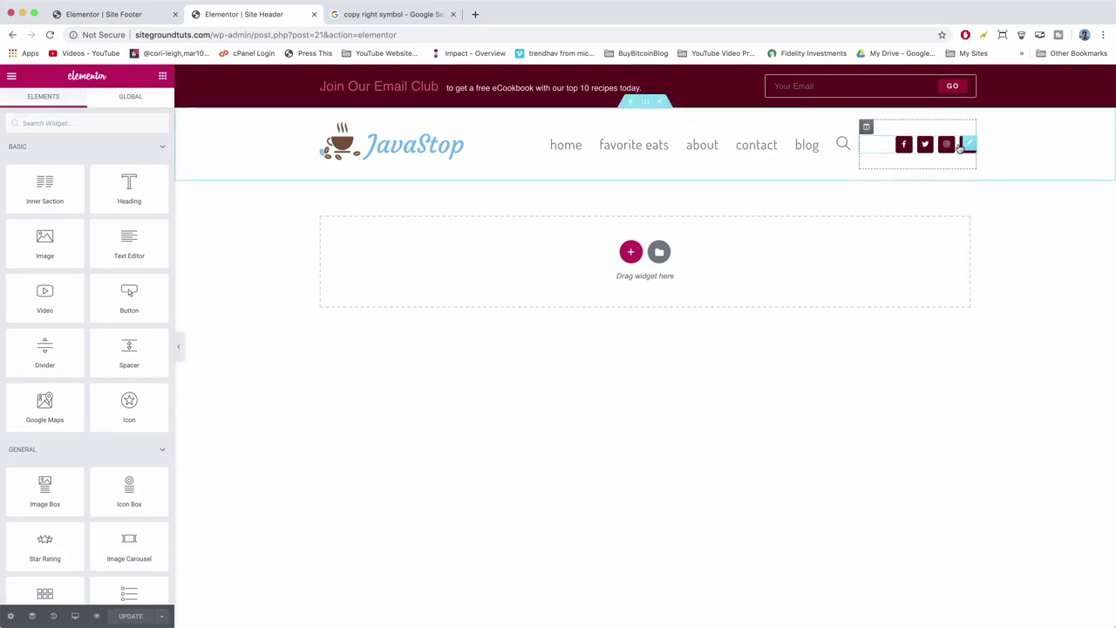
right_click(968, 145)
click(997, 194)
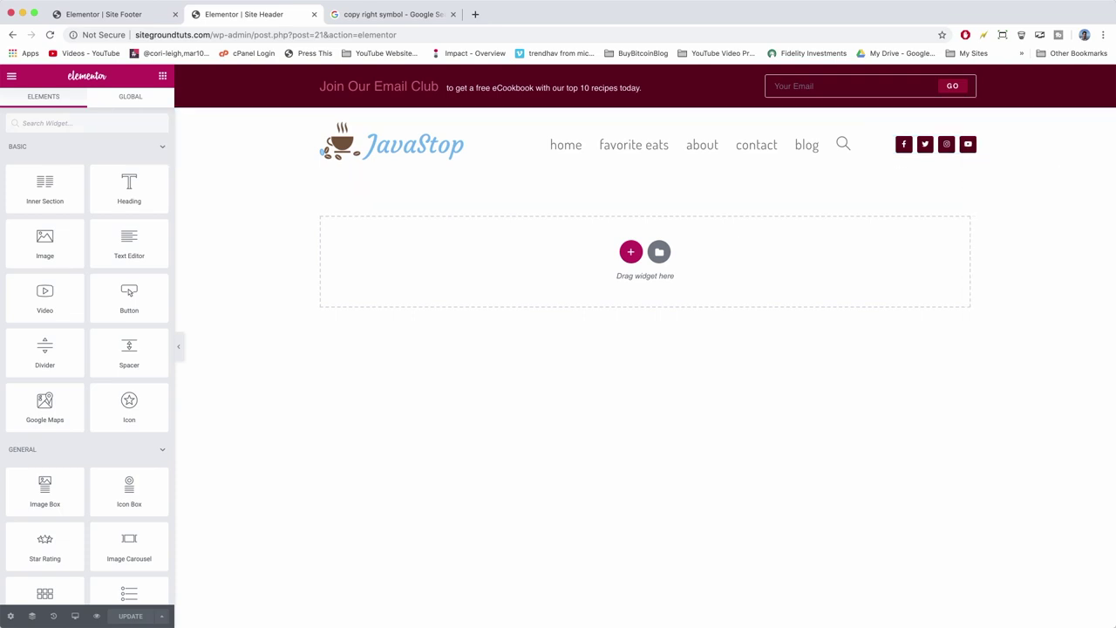
click(109, 13)
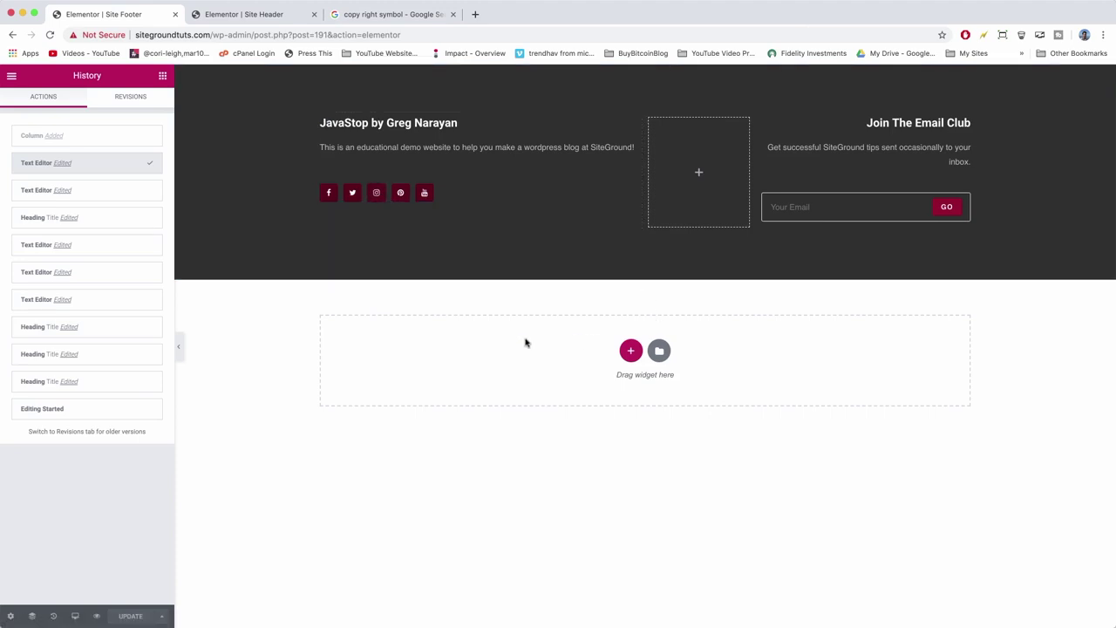
Paste the header's four social icons into the footer's left column, delete the old five-icon row, and update
right_click(371, 346)
click(388, 355)
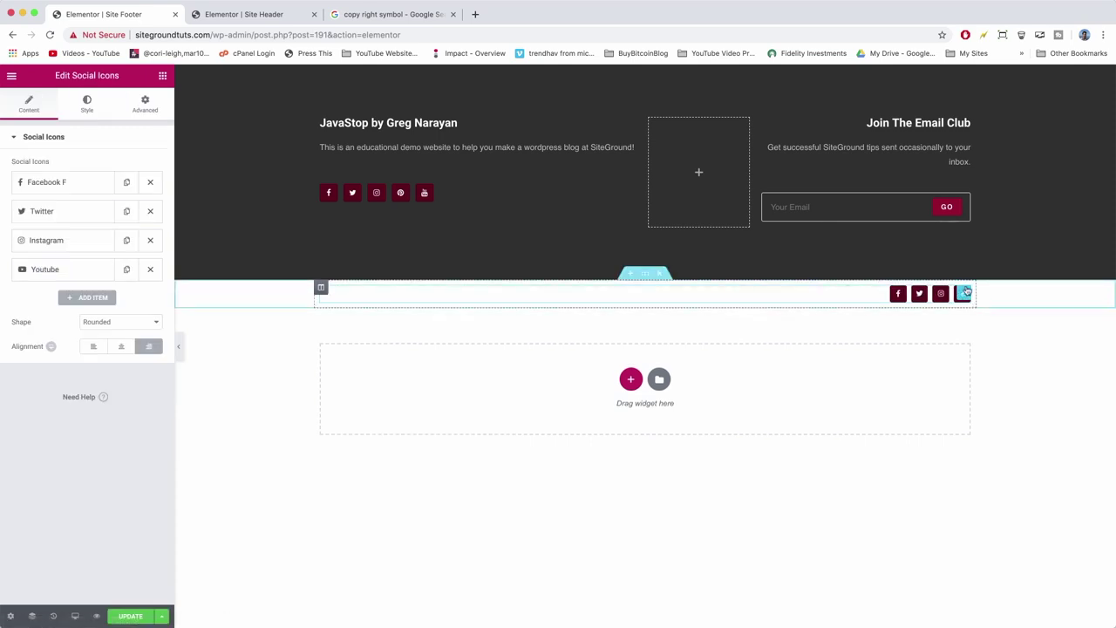
drag(962, 294, 428, 182)
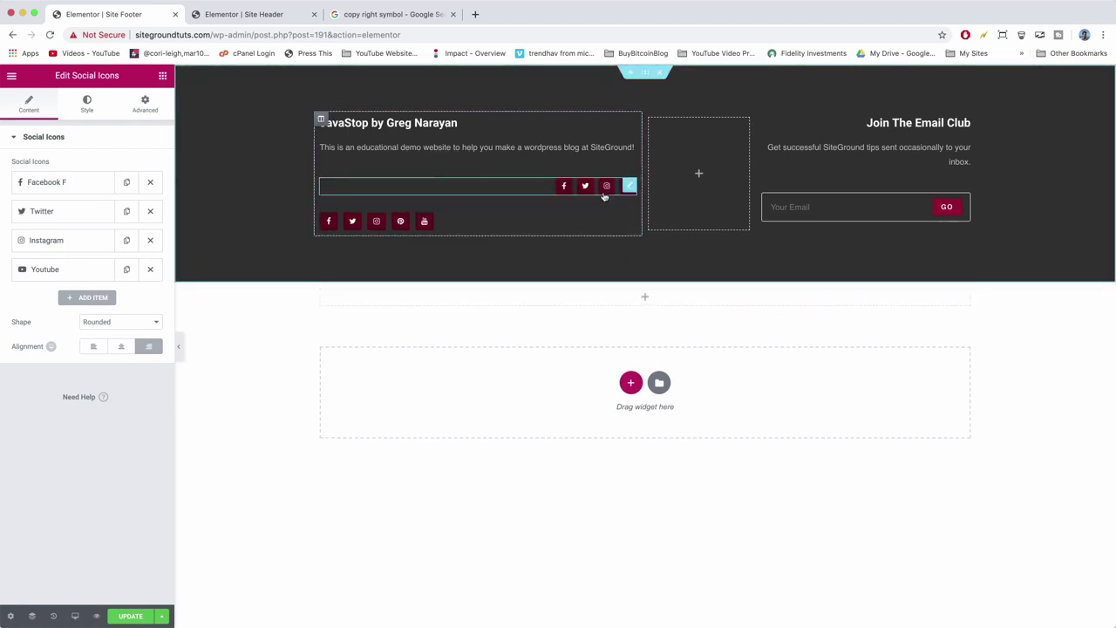
right_click(629, 214)
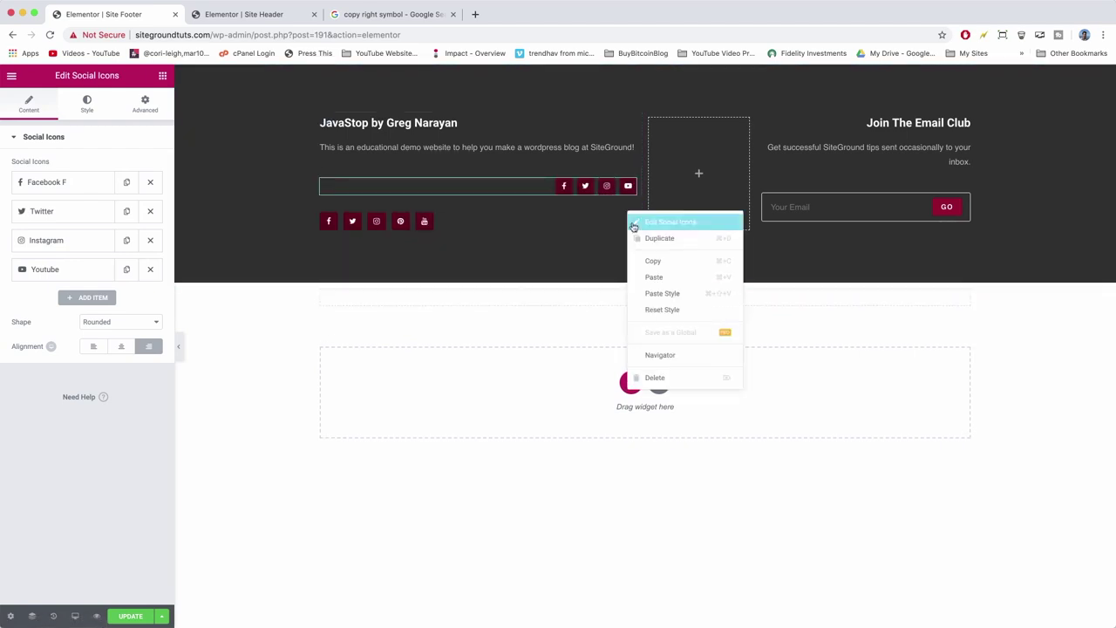
click(654, 378)
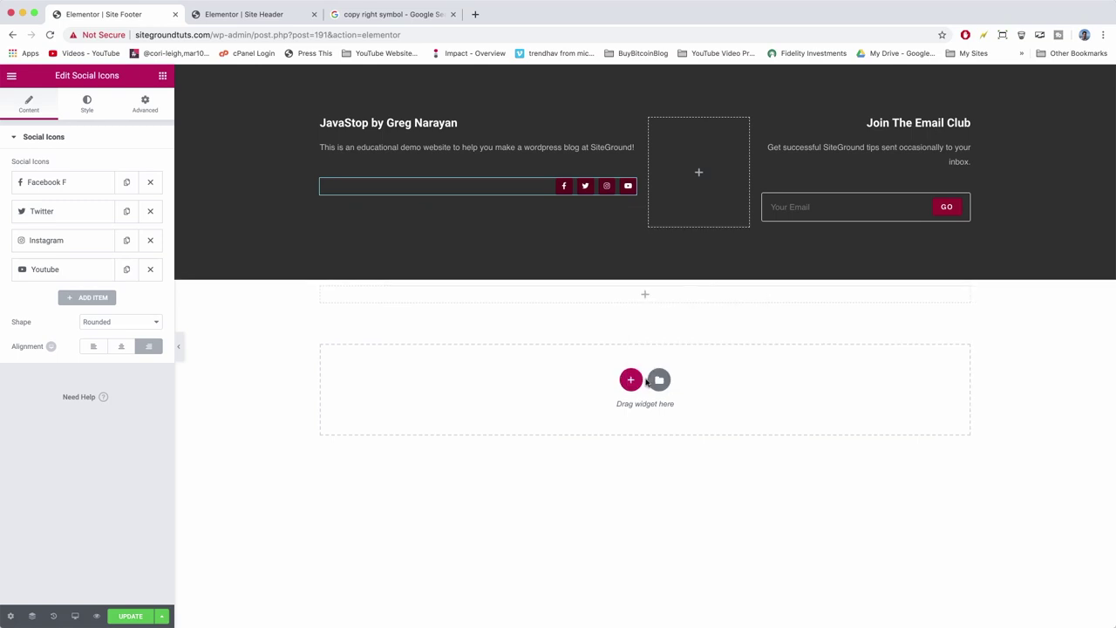
click(131, 616)
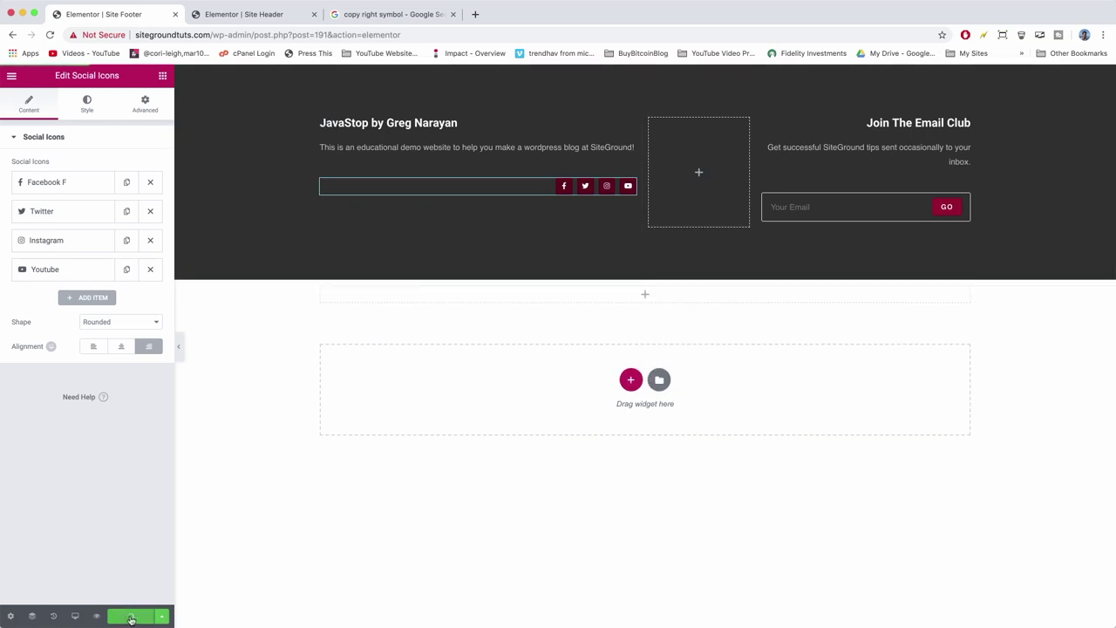
click(579, 321)
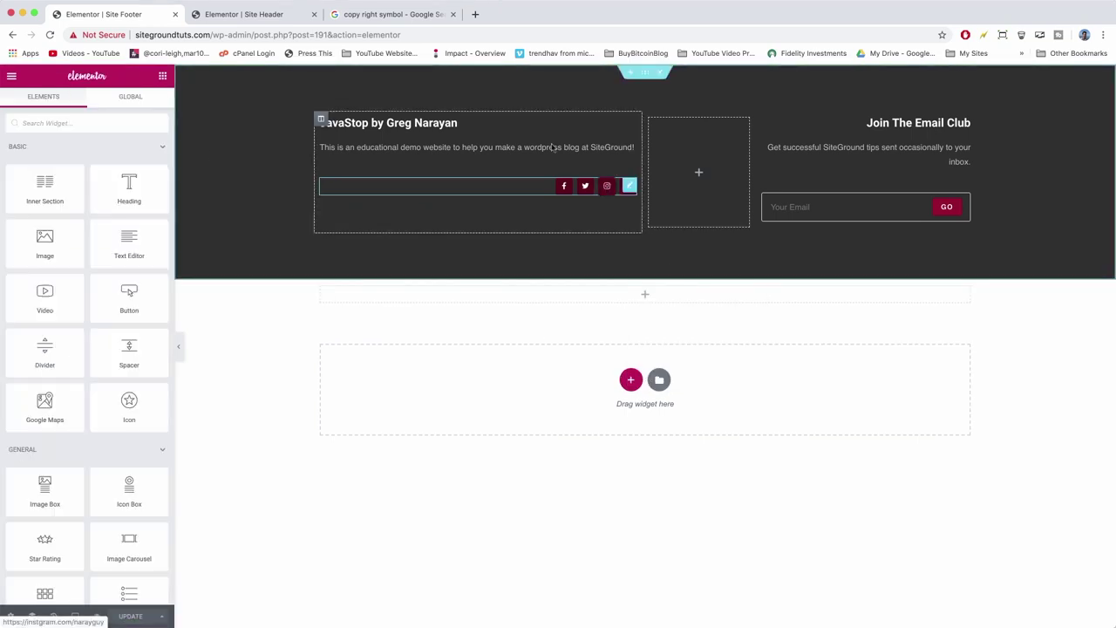
Exit to the dashboard, view the live site, and reopen the Site Footer in Elementor
click(12, 80)
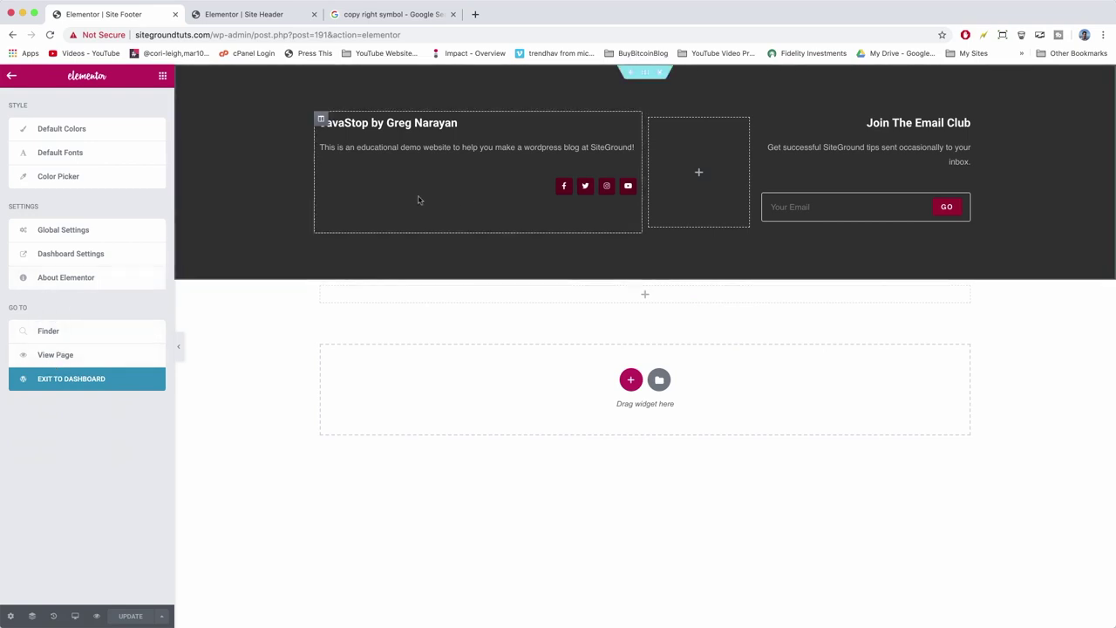
click(114, 386)
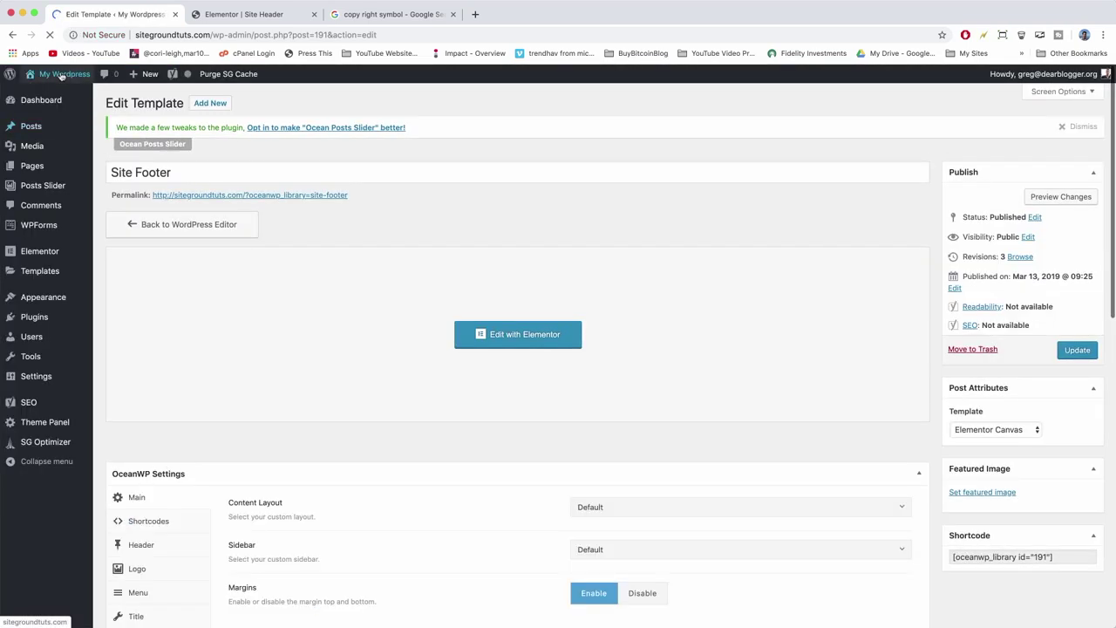
click(61, 75)
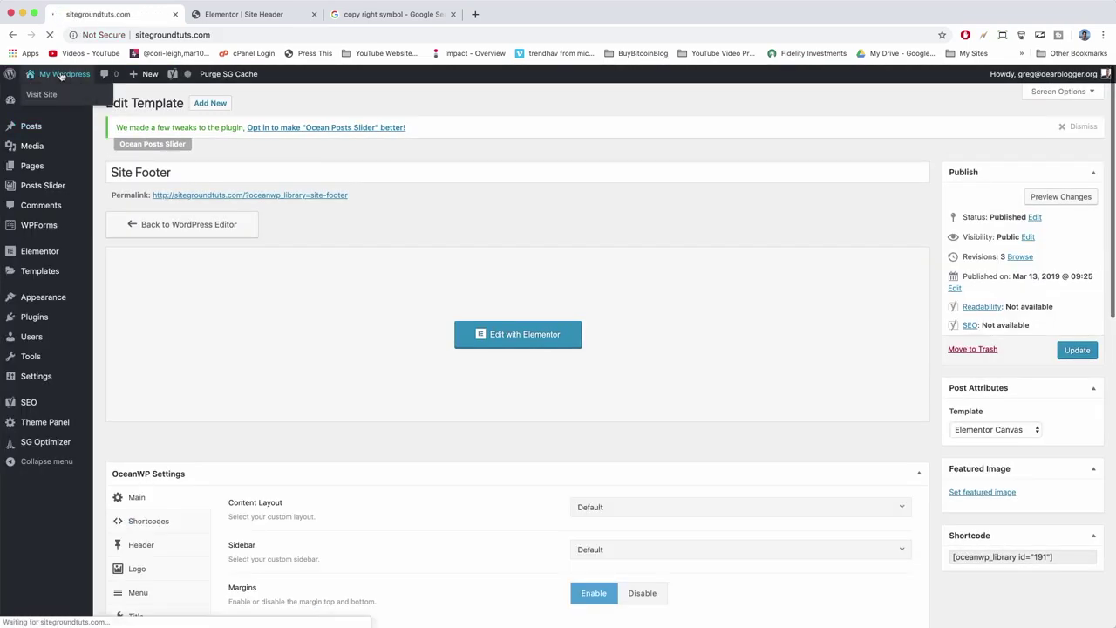
scroll(356, 197, down, 15)
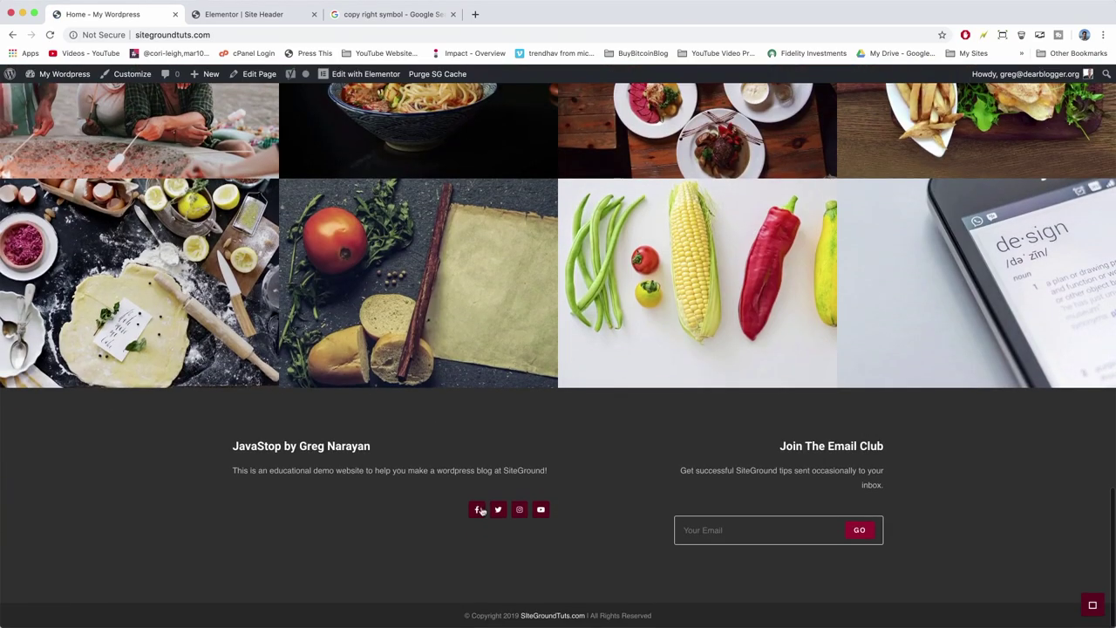
scroll(533, 509, up, 15)
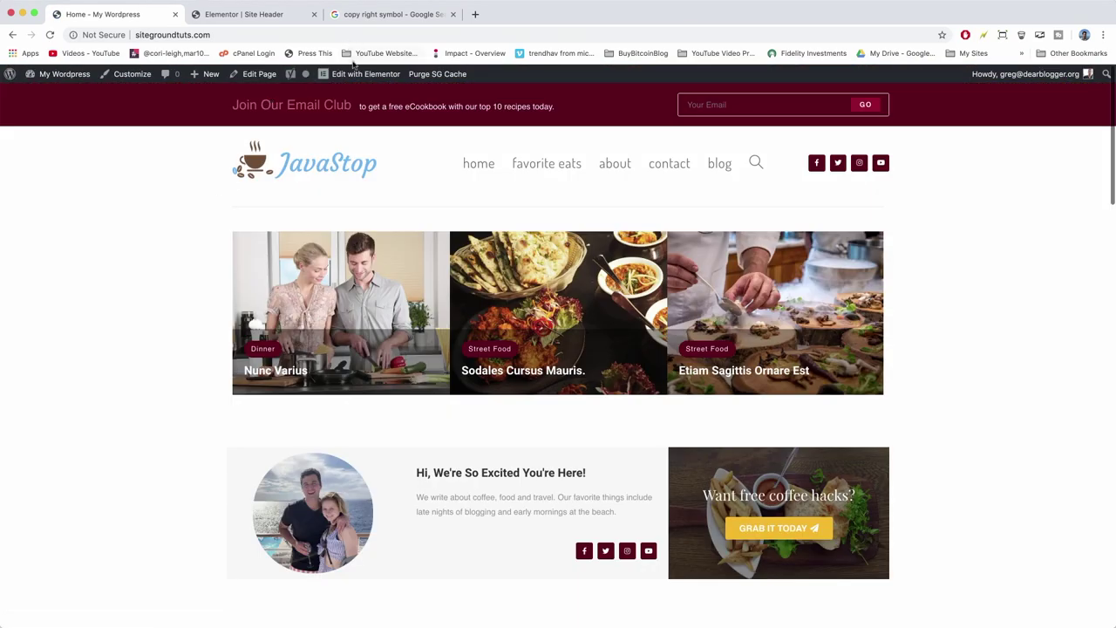
mouse_move(355, 83)
click(355, 115)
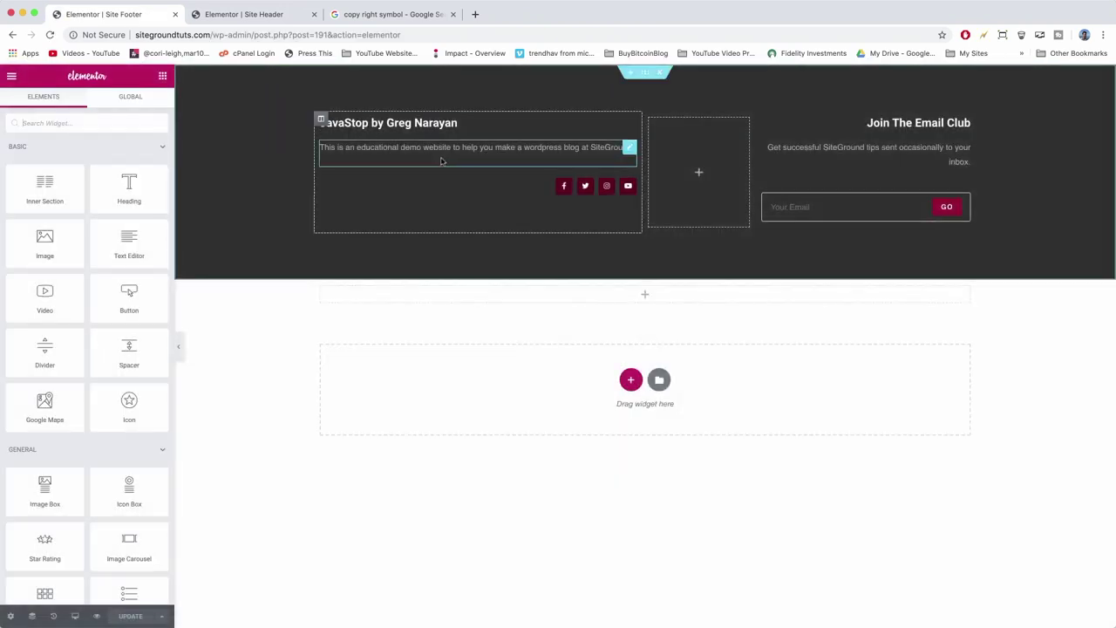
Insert the JavaStop logo on a new line above the footer blurb, update, then open the favorite eats page
click(353, 146)
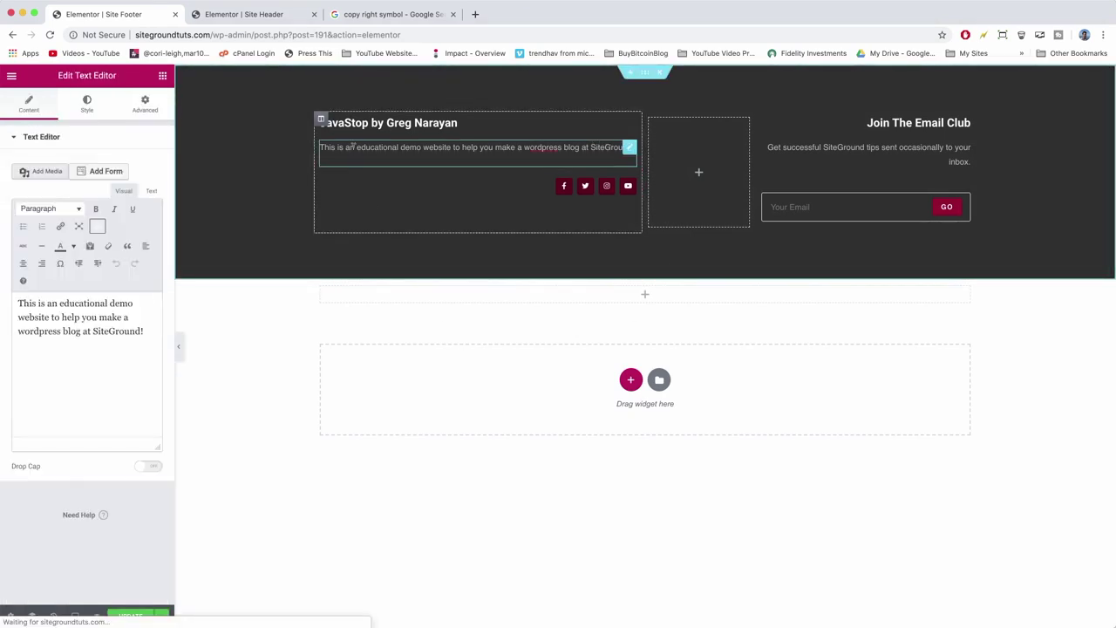
click(28, 303)
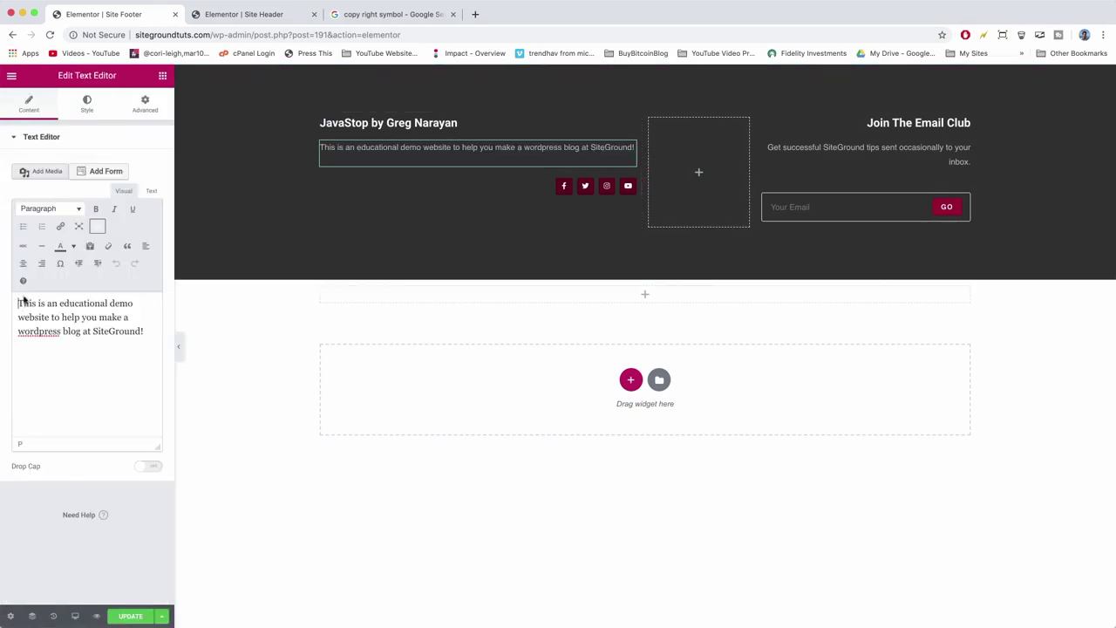
key(Return)
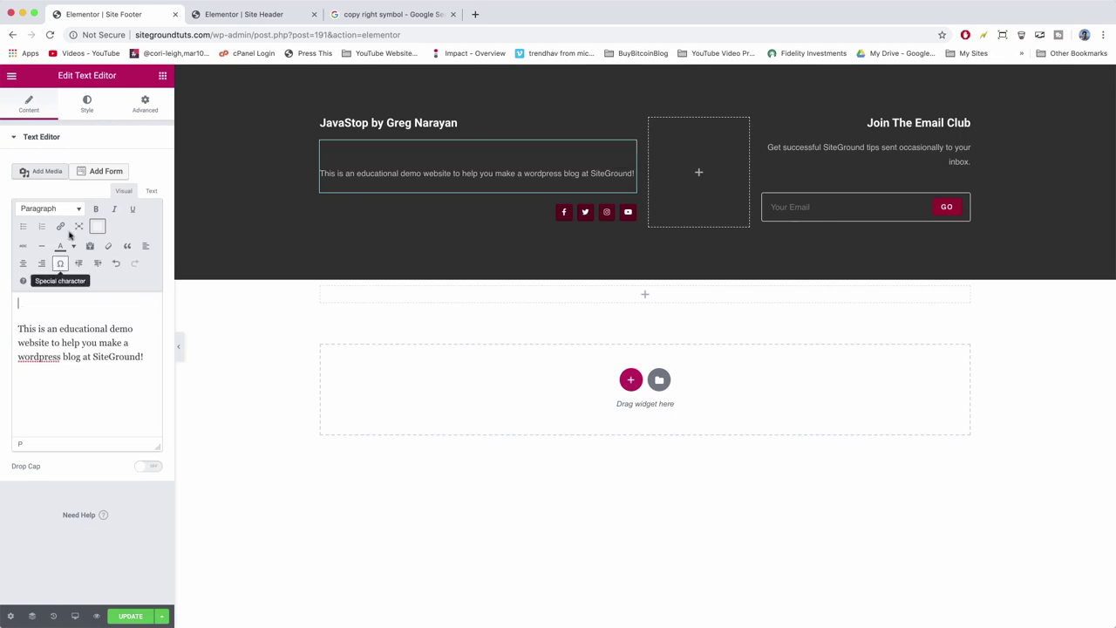
click(42, 172)
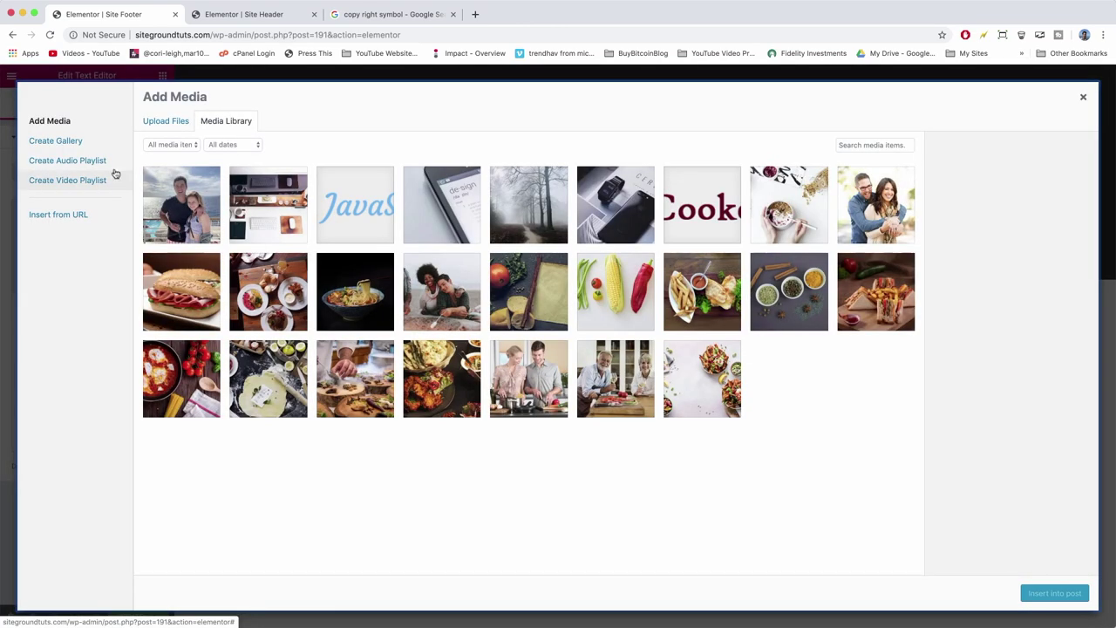
click(371, 211)
click(1052, 593)
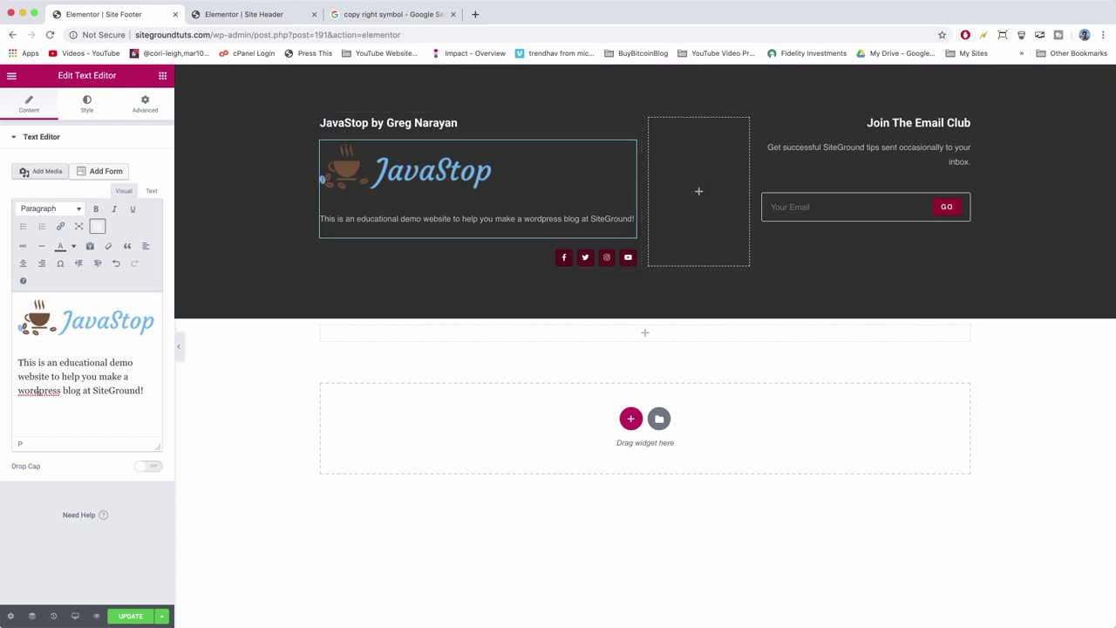
click(135, 617)
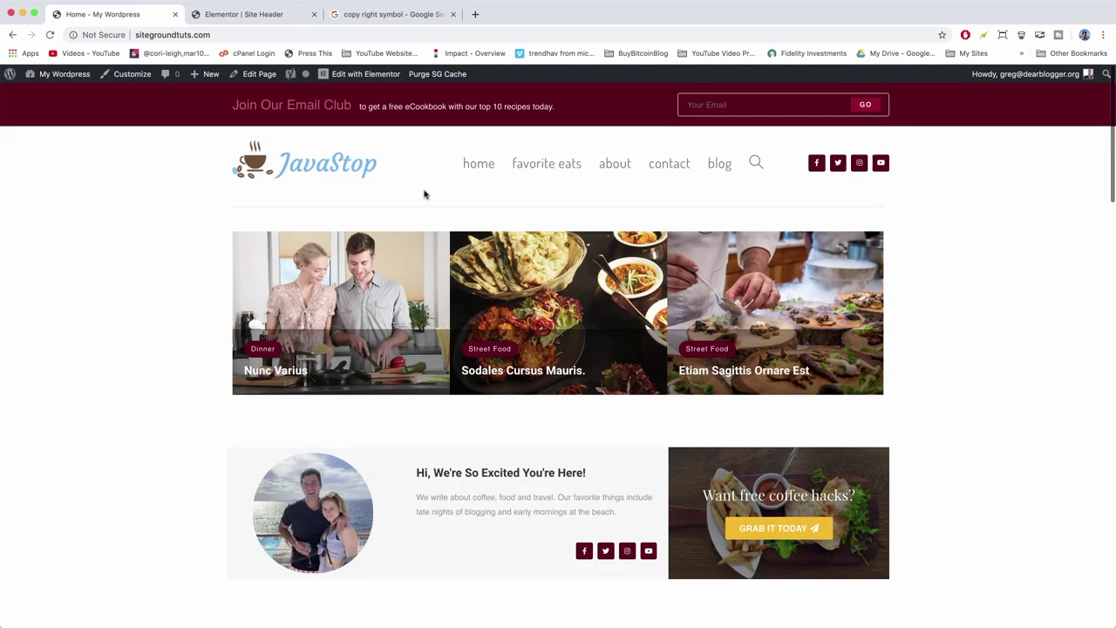
click(550, 172)
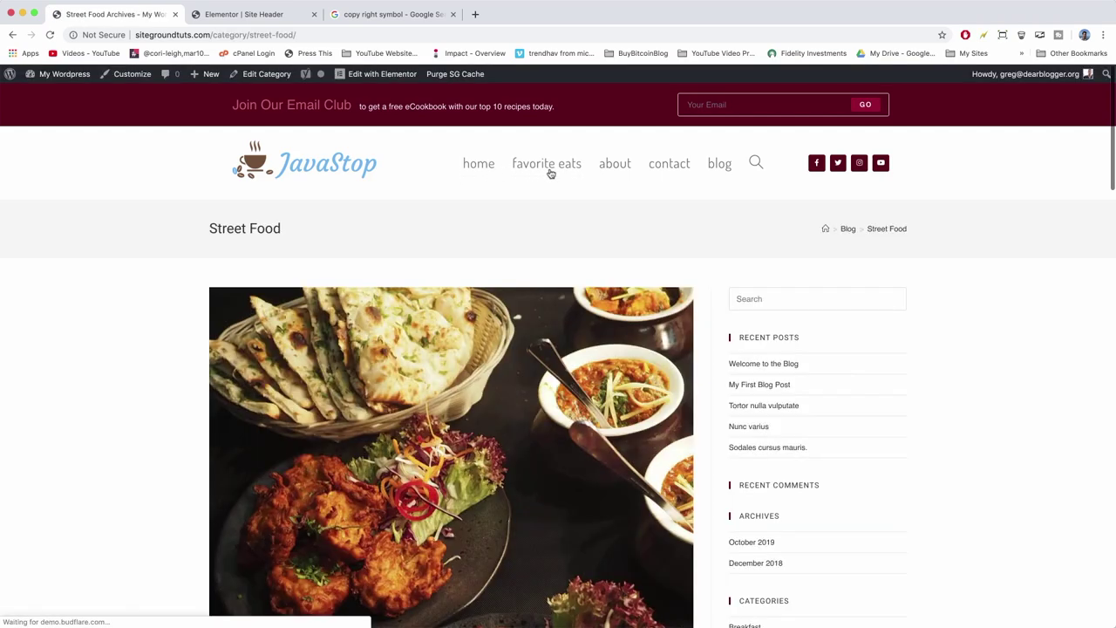
Scroll through the Street Food archive, then go to the admin Dashboard and open All Posts
scroll(632, 314, down, 7)
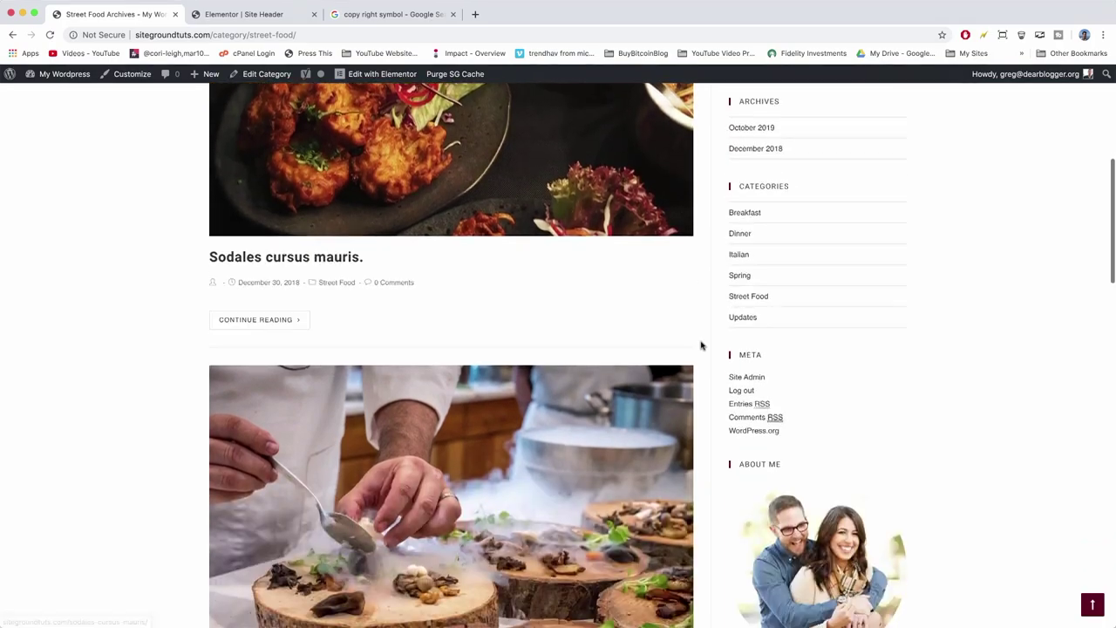
scroll(701, 346, down, 10)
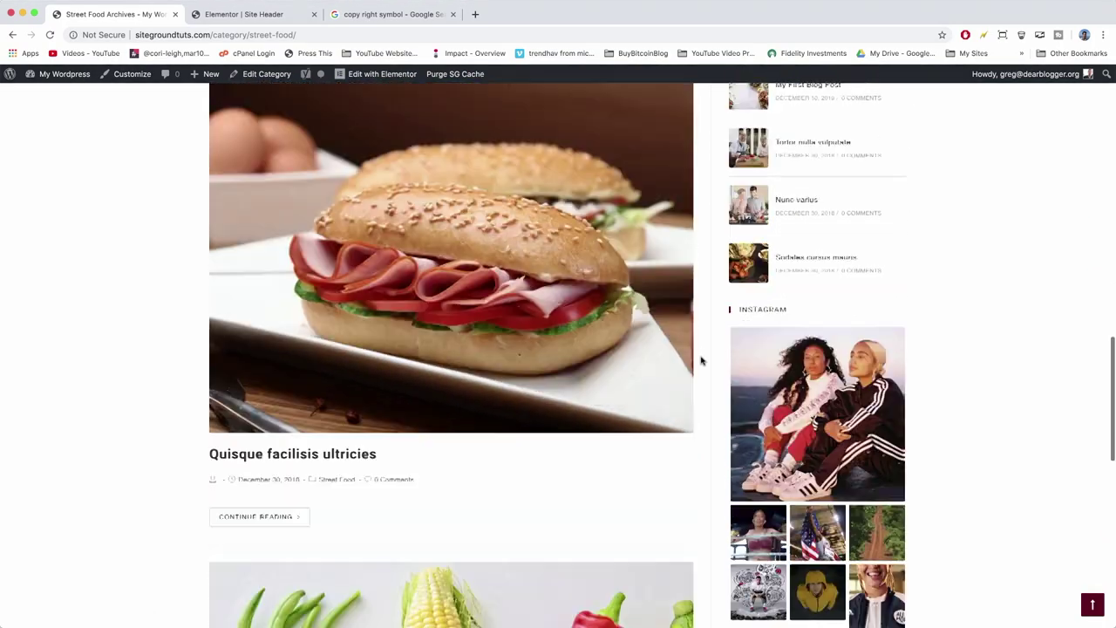
scroll(701, 360, down, 4)
scroll(701, 360, up, 8)
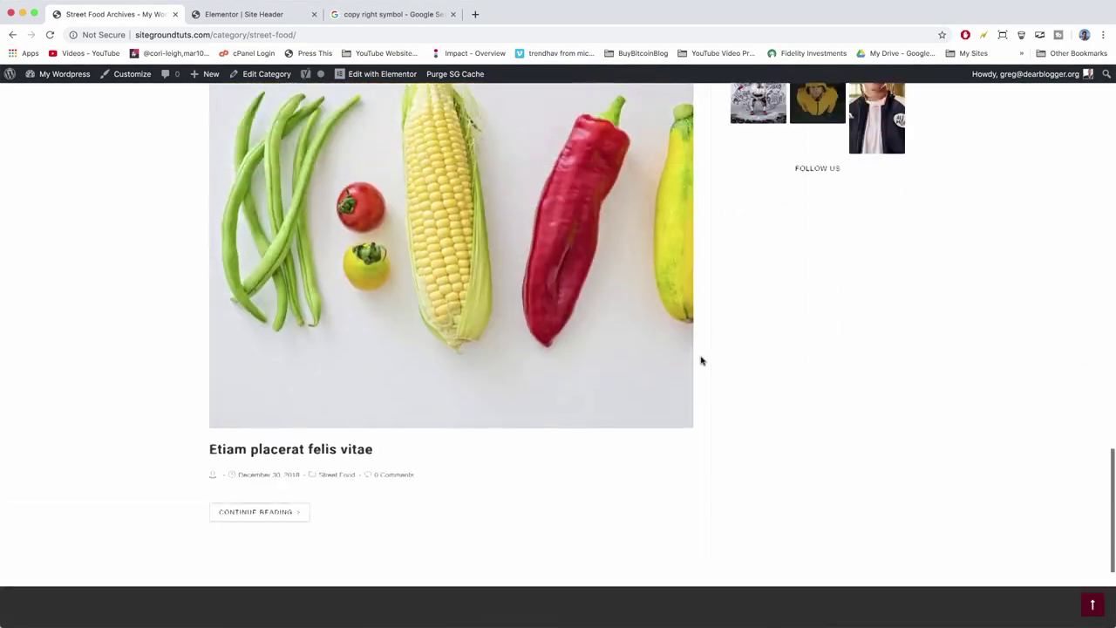
scroll(701, 360, up, 15)
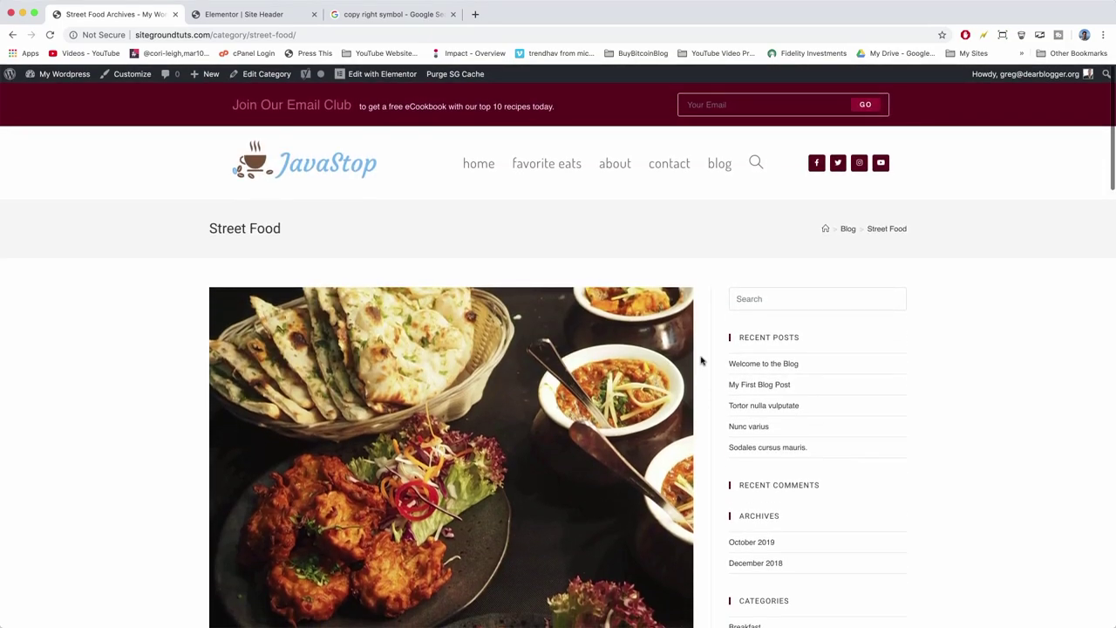
scroll(701, 360, down, 5)
scroll(701, 360, up, 6)
click(48, 73)
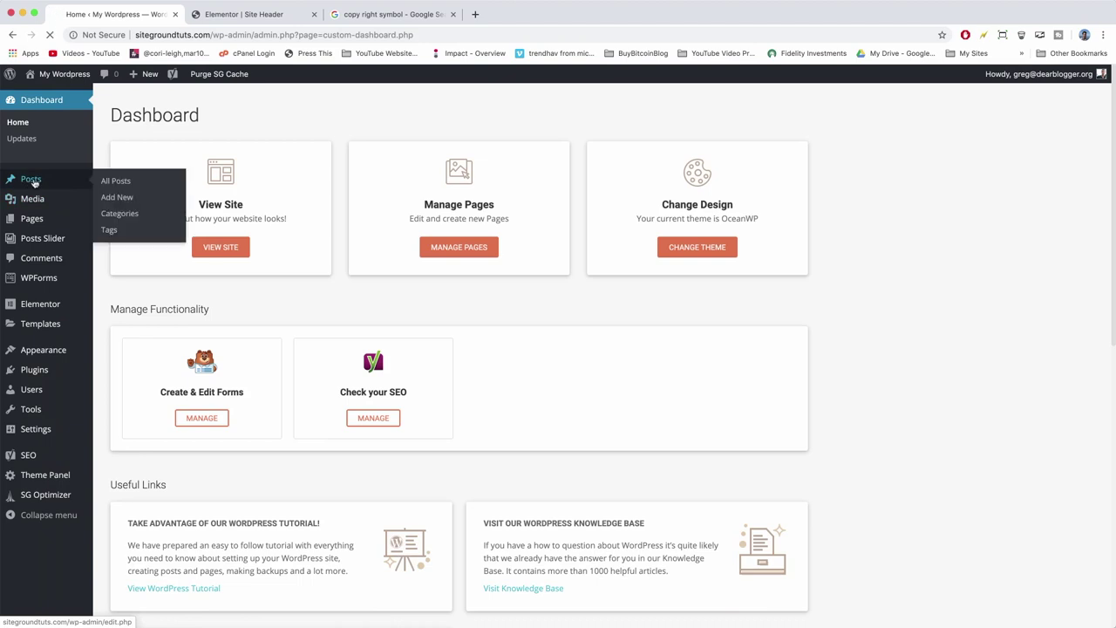
click(32, 179)
Open the Quisque facilisis ultricies post from the All Posts list
scroll(191, 255, down, 1)
scroll(192, 255, down, 5)
scroll(177, 448, up, 6)
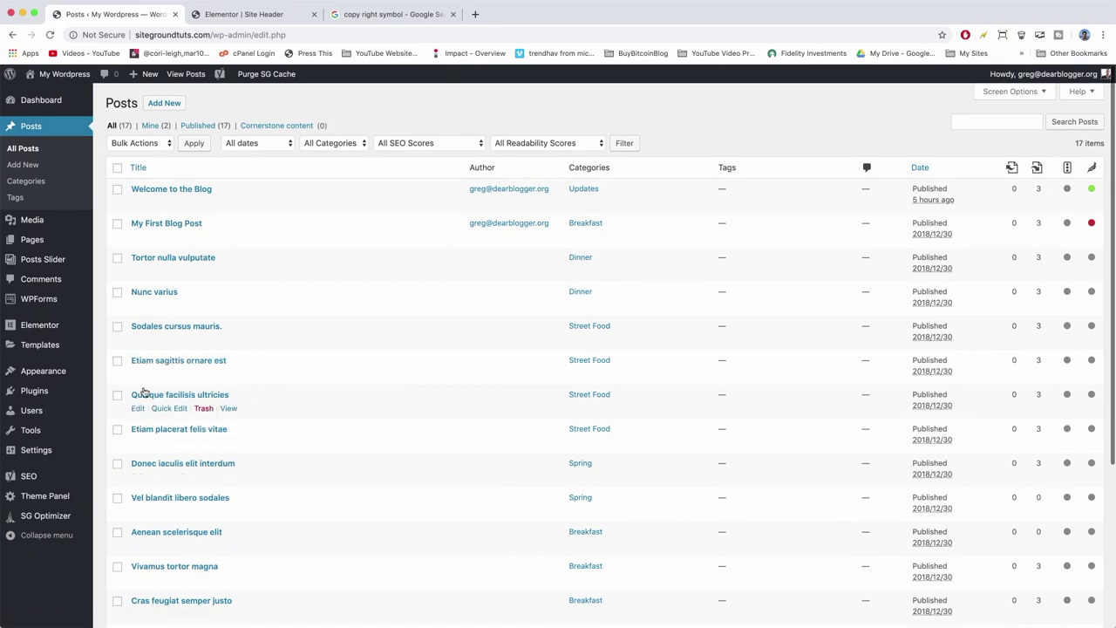
click(208, 398)
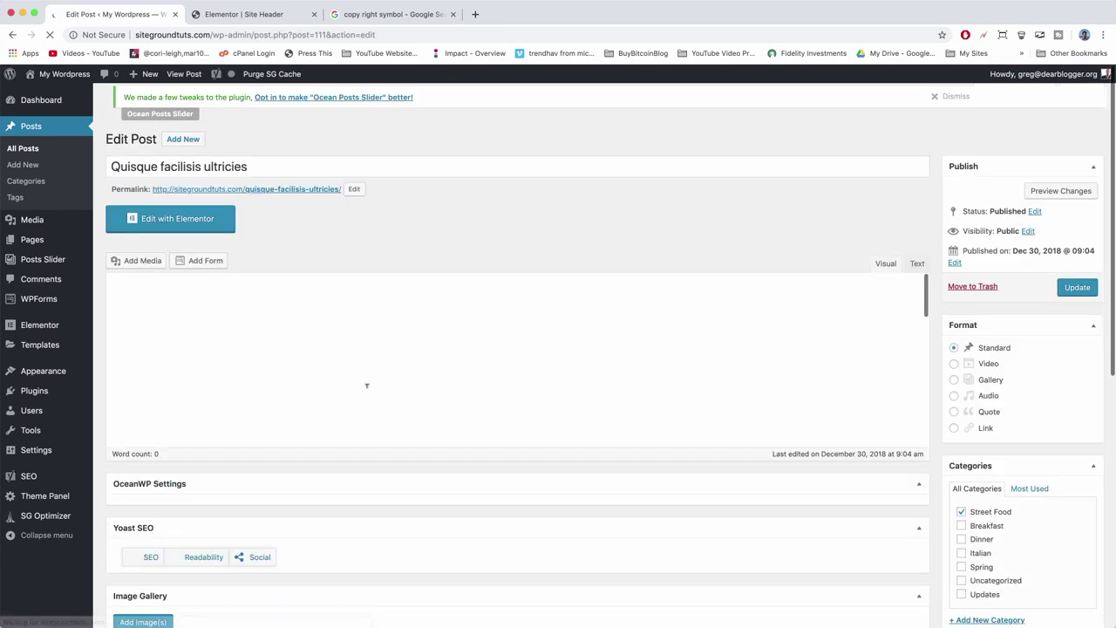
Add a new Tacos category, uncheck Street Food, and update the post
scroll(986, 370, down, 3)
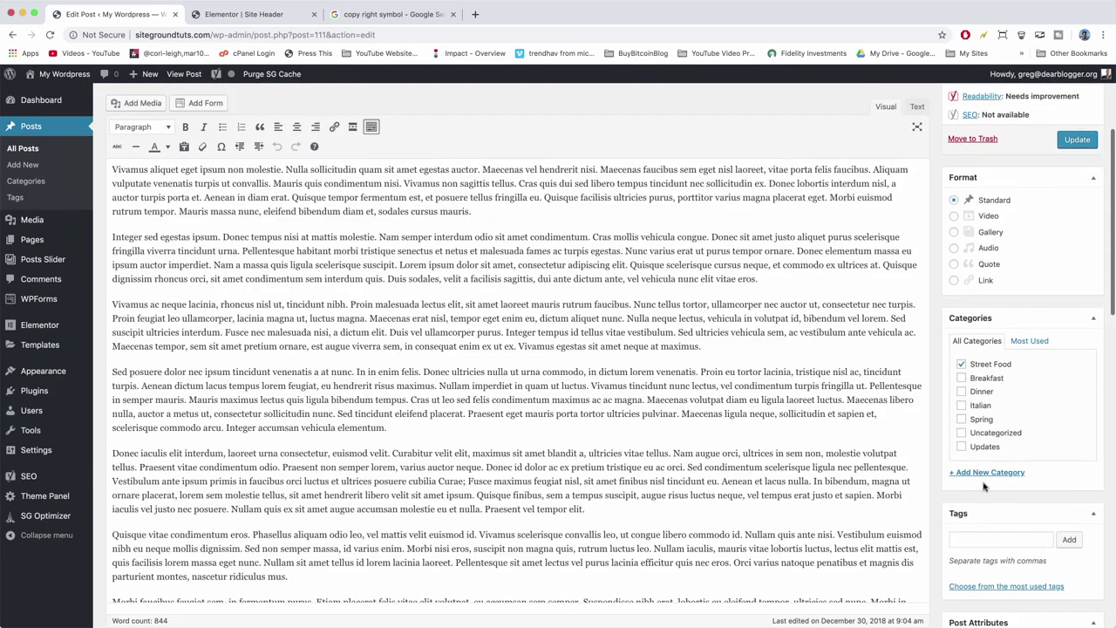
click(975, 472)
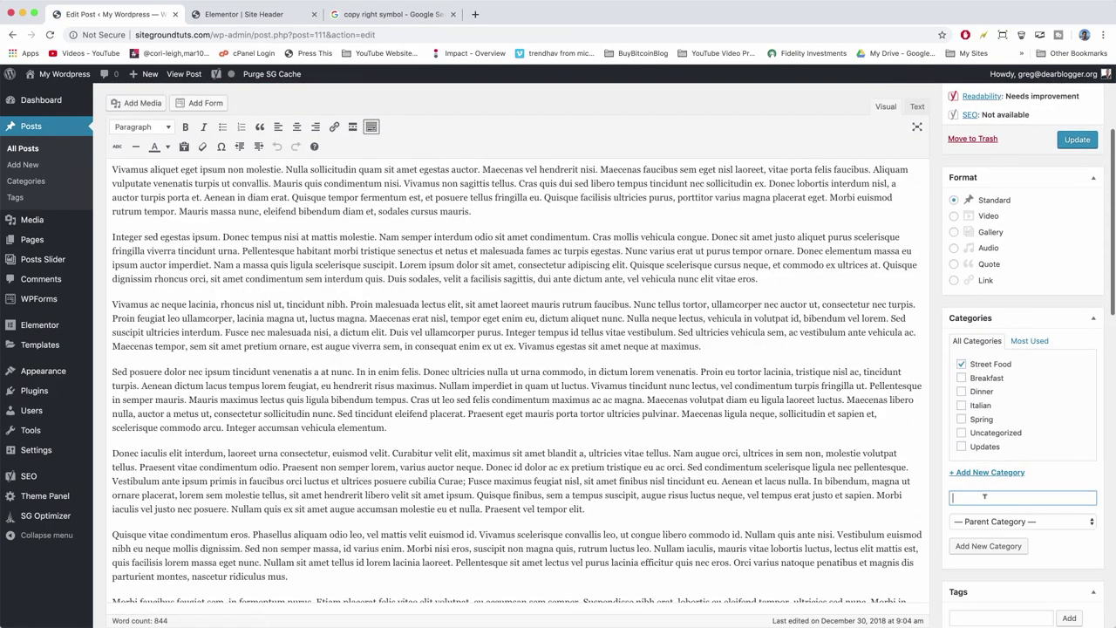
click(984, 547)
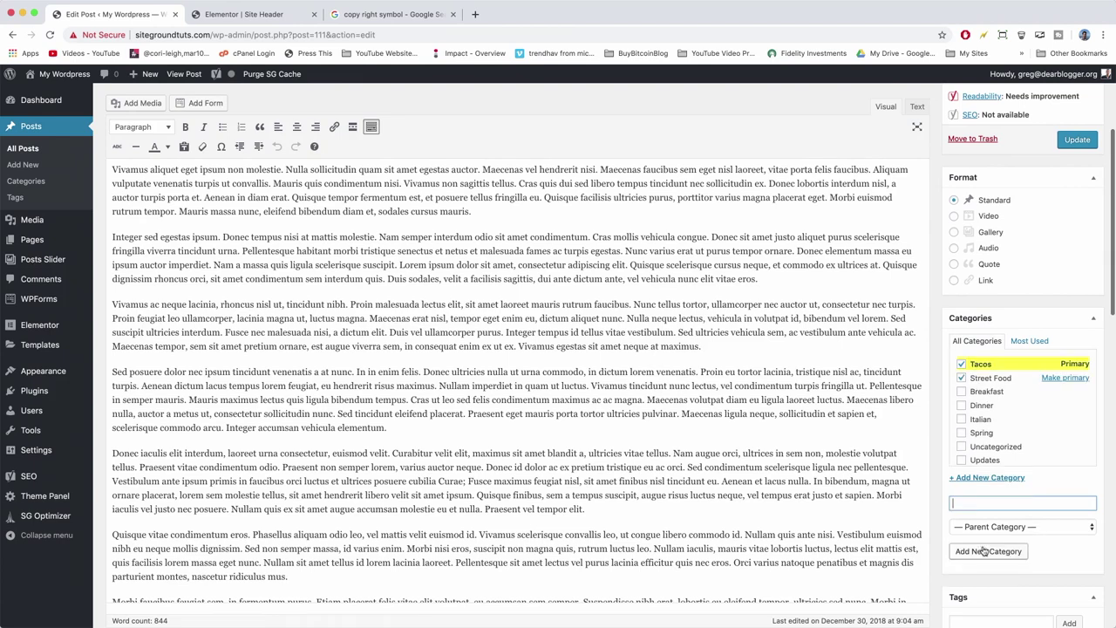
click(962, 378)
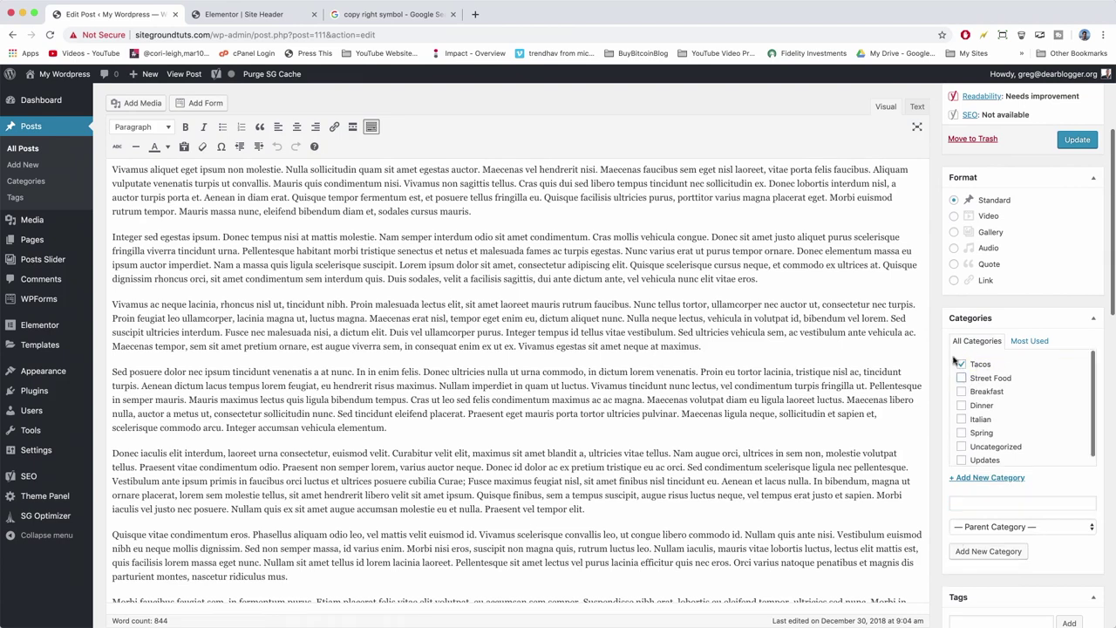
click(1077, 139)
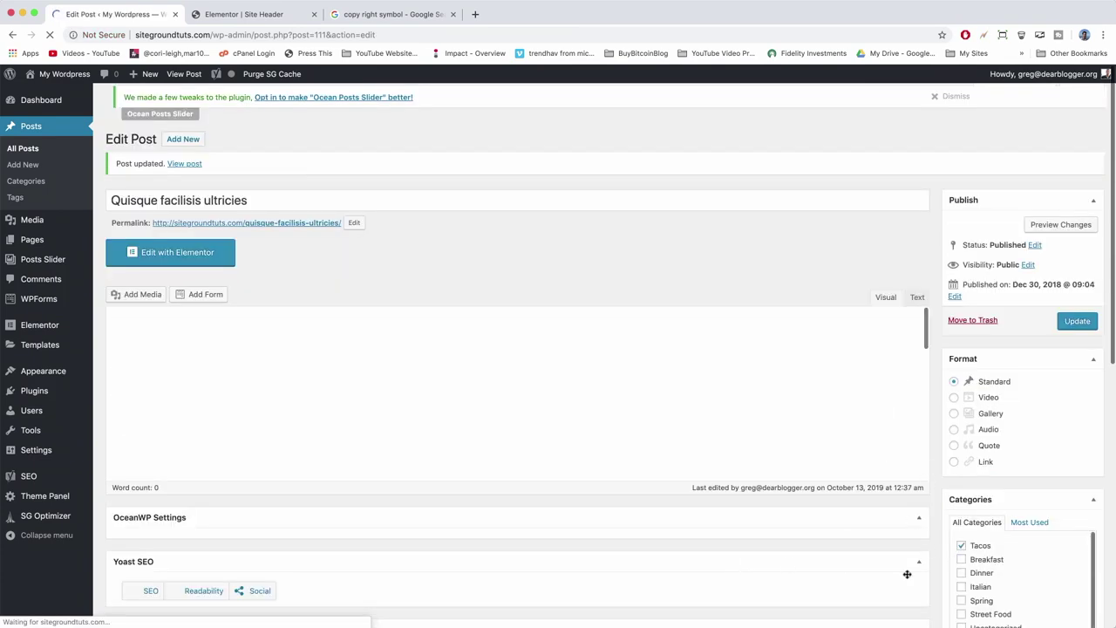
scroll(959, 523, down, 3)
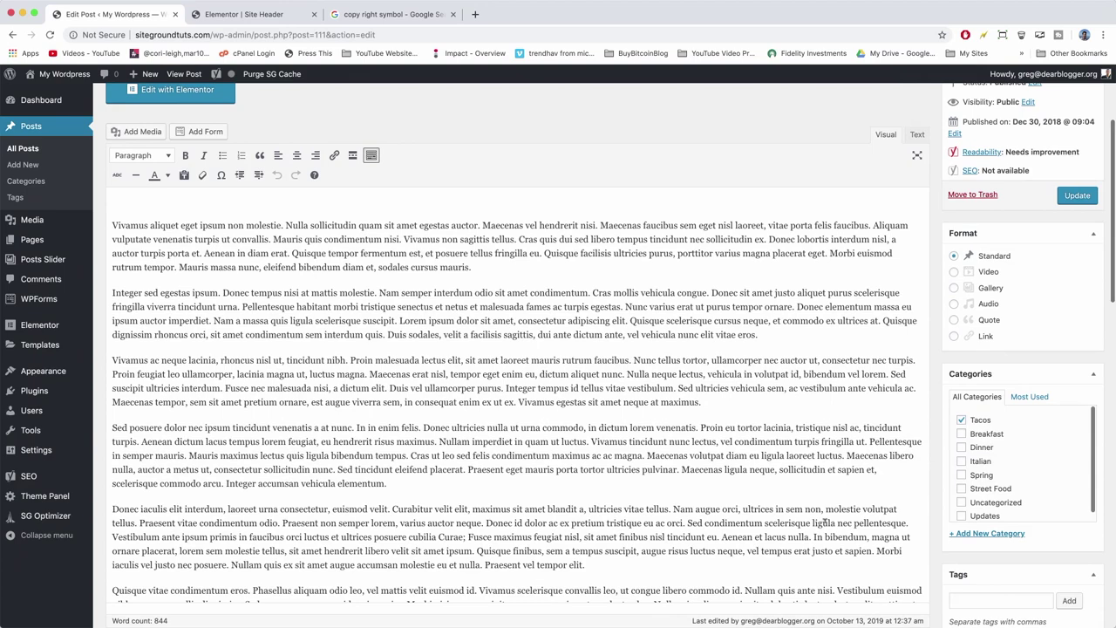
Add the Tacos category below Favorite Eats in the Main Menu, save, and view its live archive page
mouse_move(55, 381)
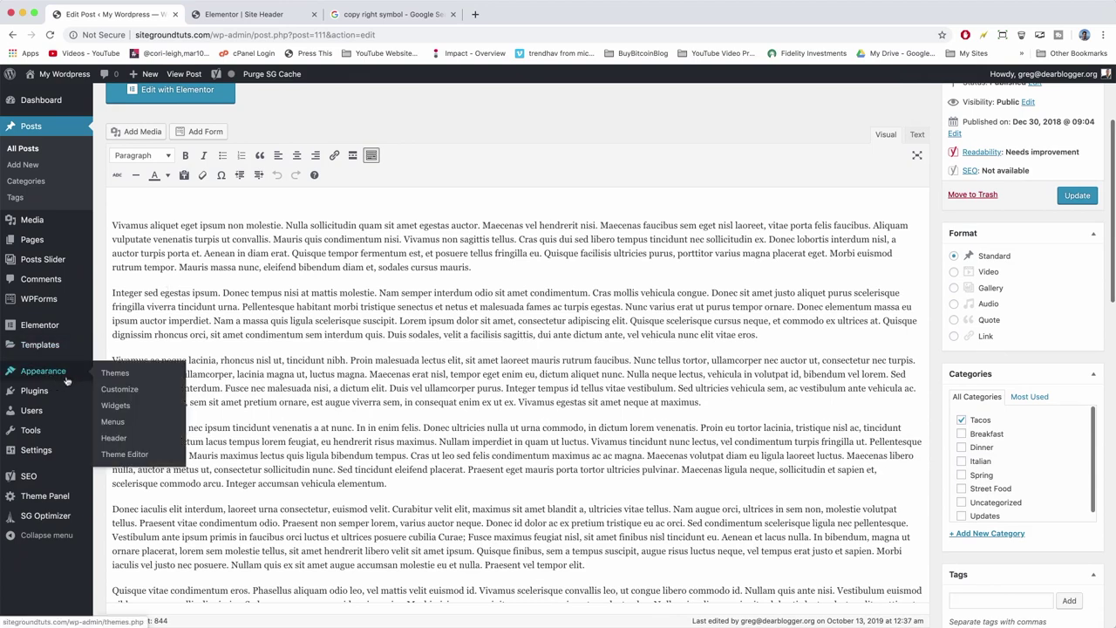
click(112, 422)
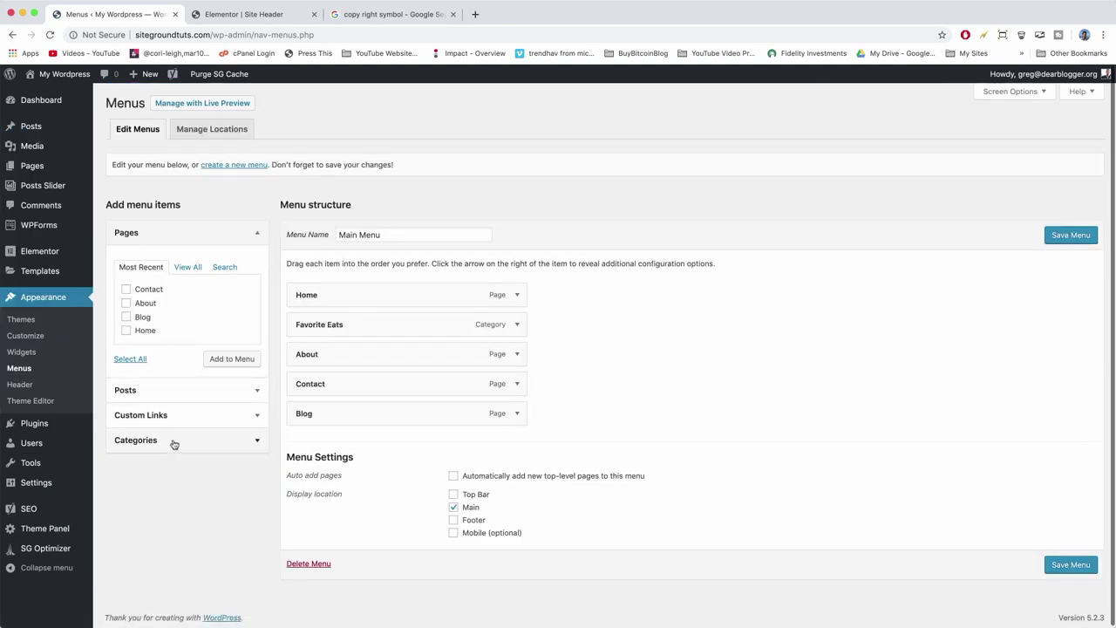
click(171, 440)
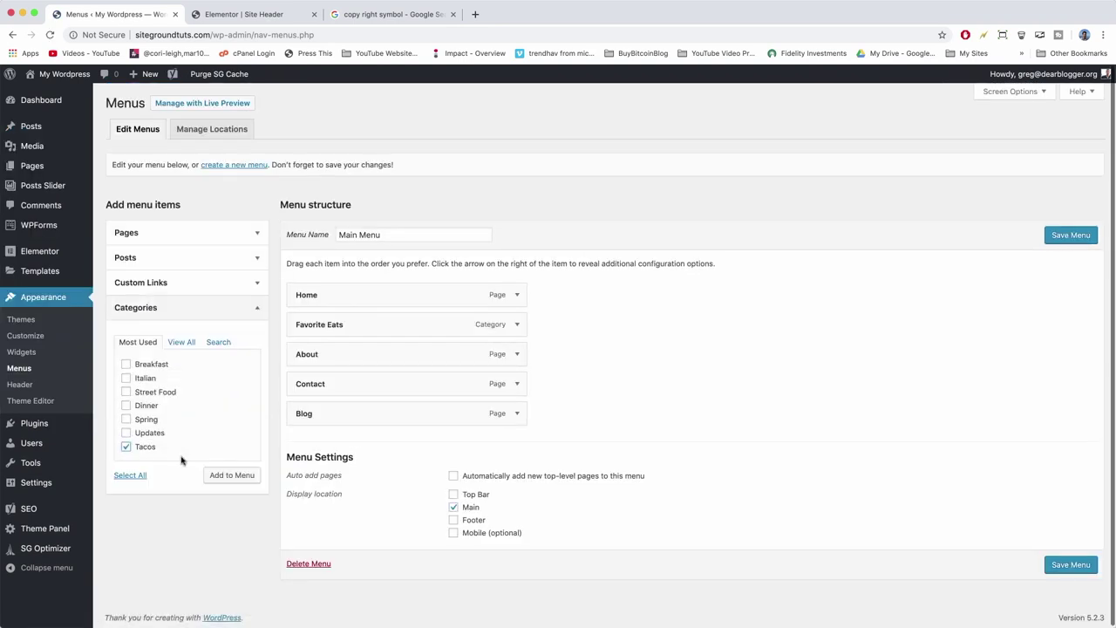
drag(364, 441, 443, 354)
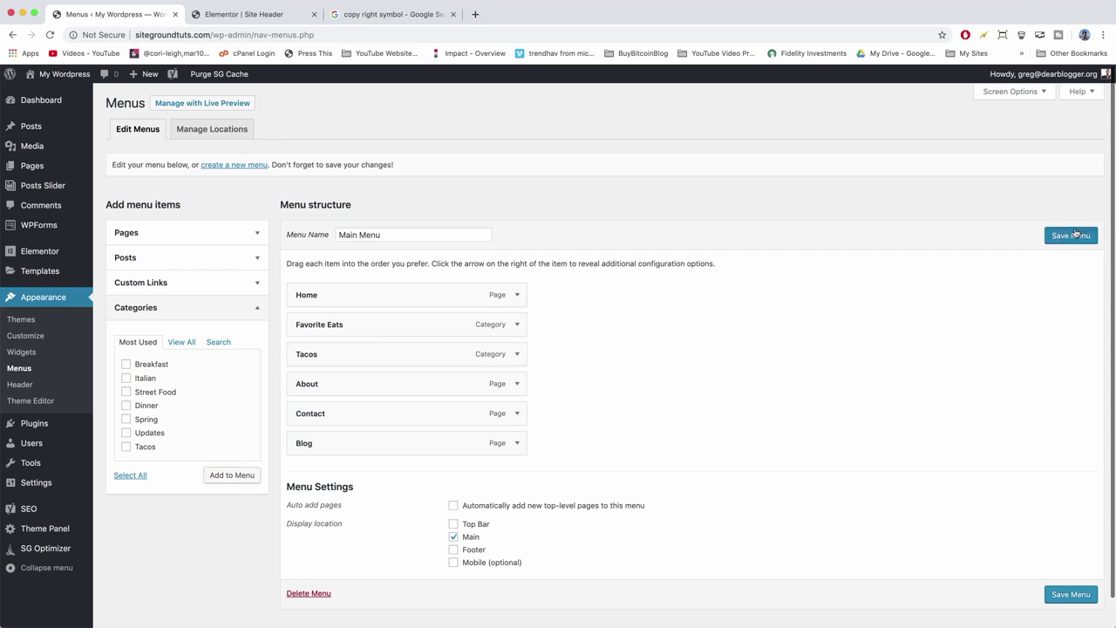
click(1075, 234)
click(69, 76)
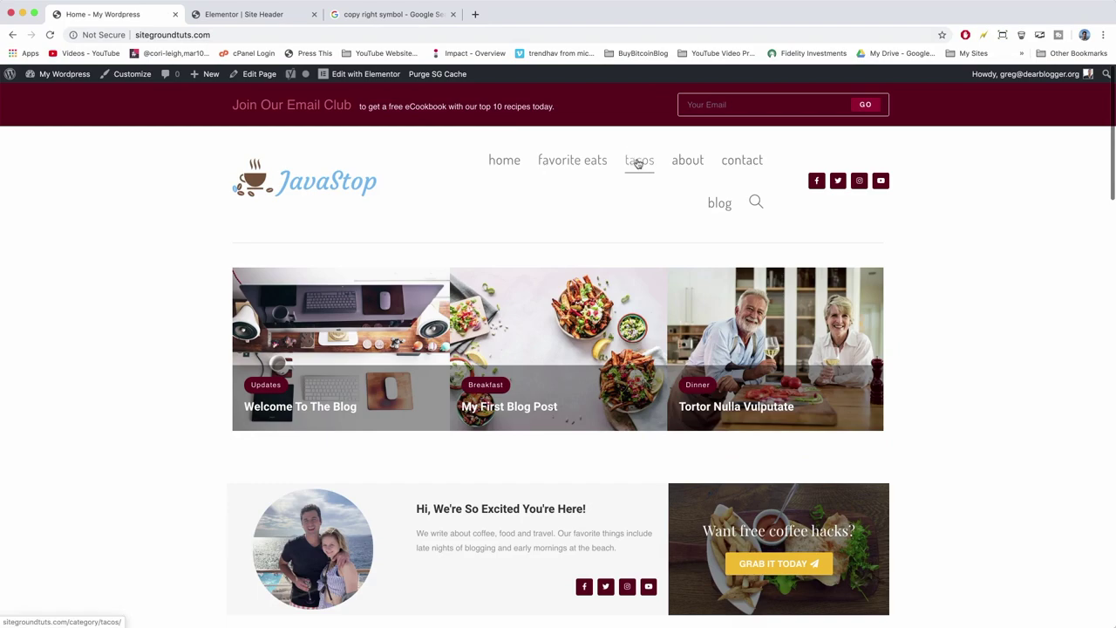
click(638, 163)
Scroll through the Tacos category archive page to review its posts
scroll(480, 276, down, 5)
scroll(481, 277, down, 3)
scroll(481, 277, up, 10)
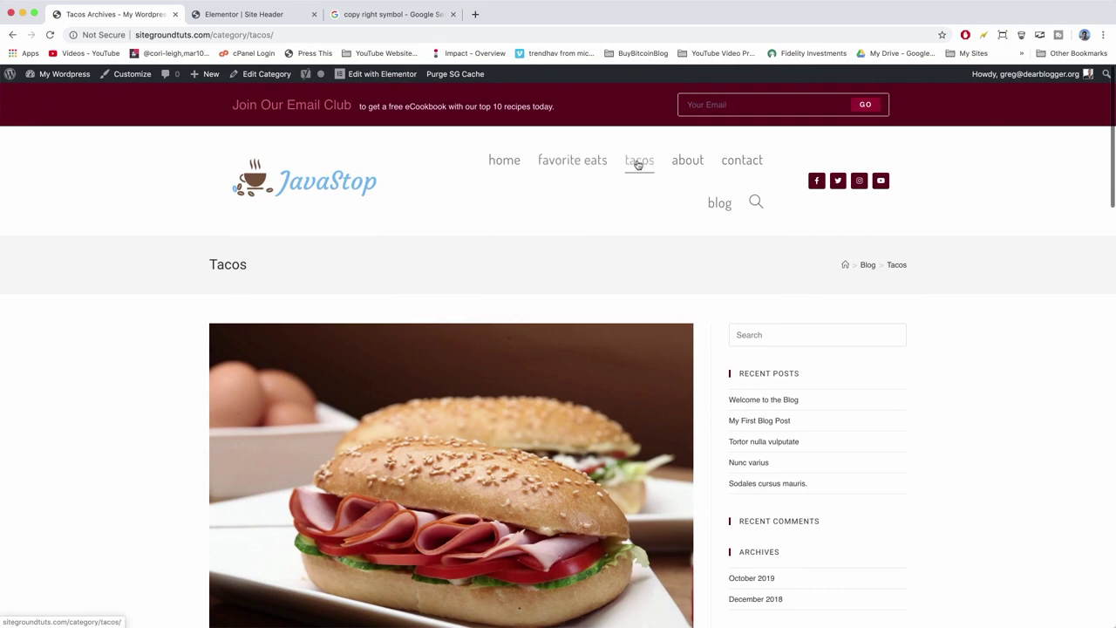
scroll(518, 197, down, 10)
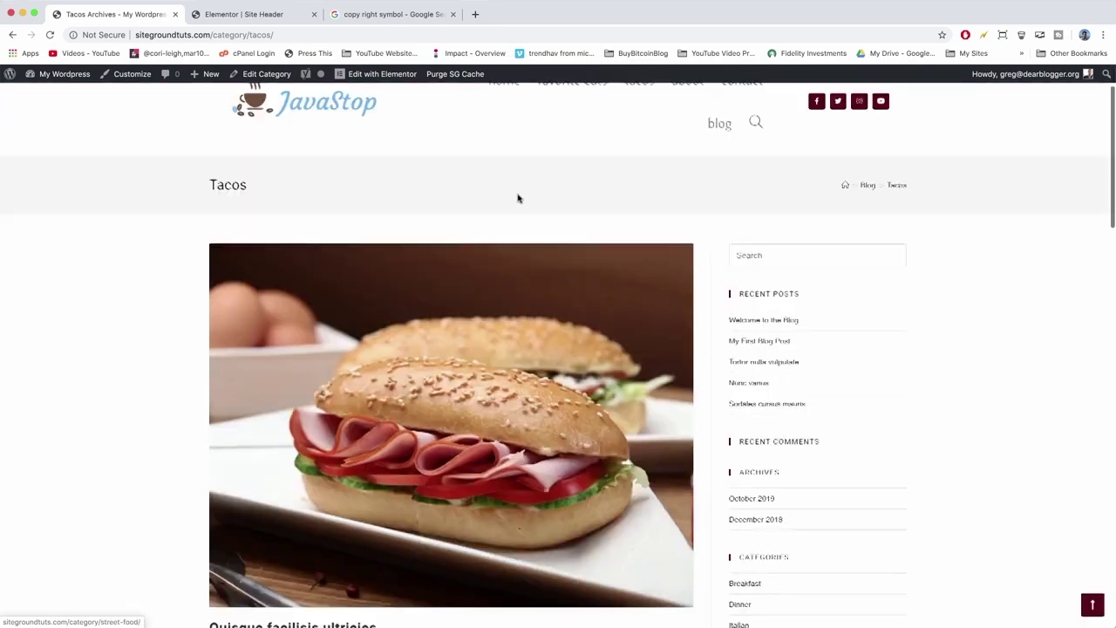
scroll(518, 197, up, 10)
Take Tacos back out of the main menu and return to the live home page
mouse_move(61, 75)
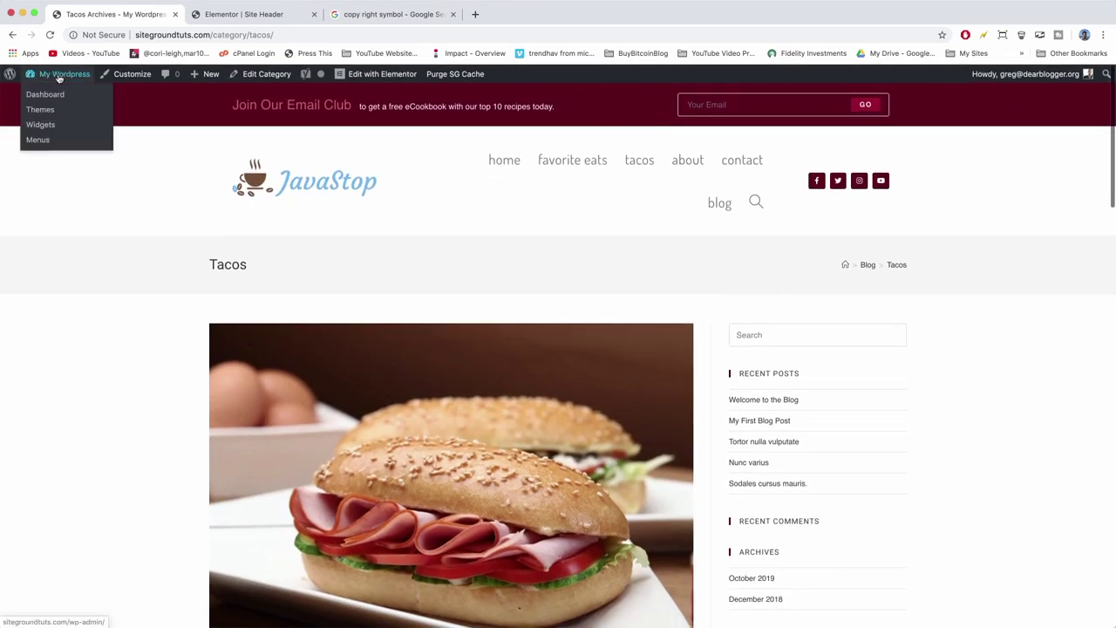
click(37, 140)
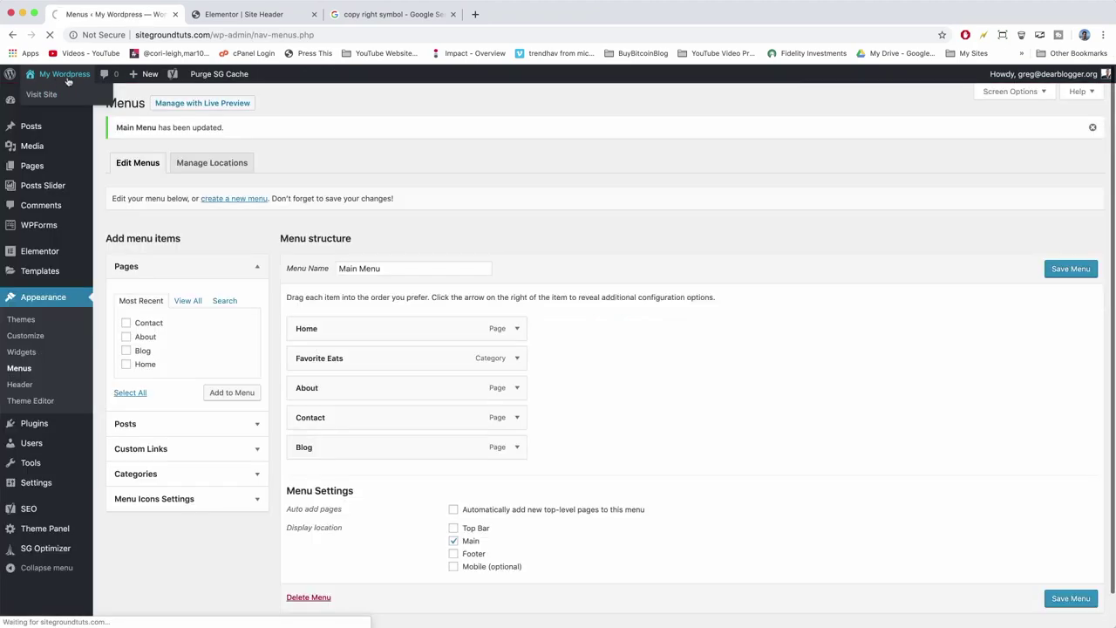
click(44, 91)
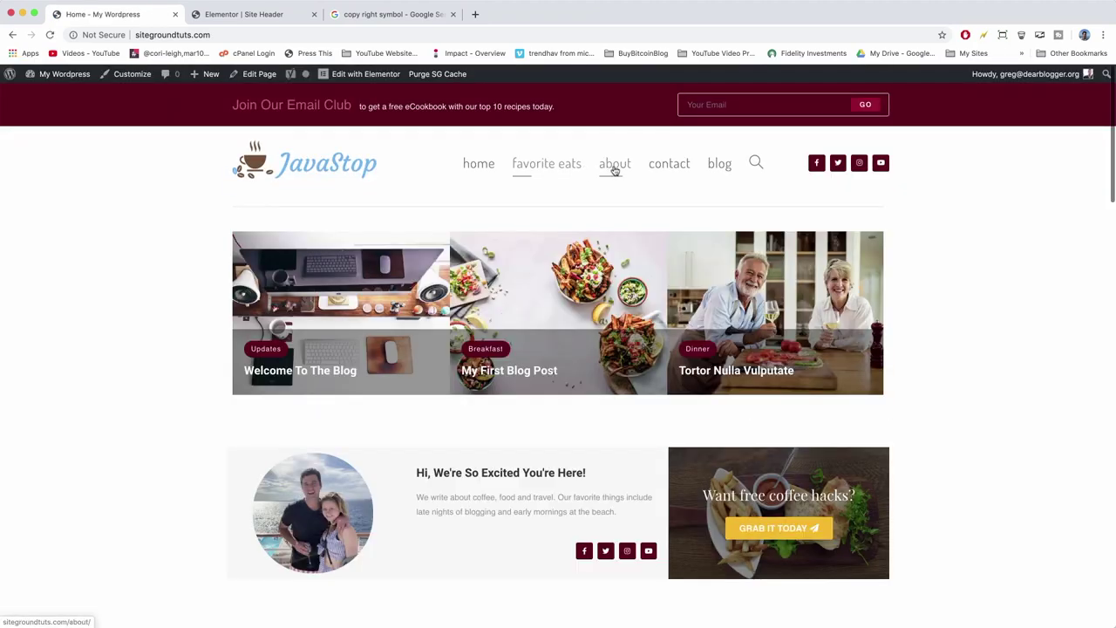
Browse the blog page and its sidebar widgets, then go to the Widgets admin screen
click(722, 168)
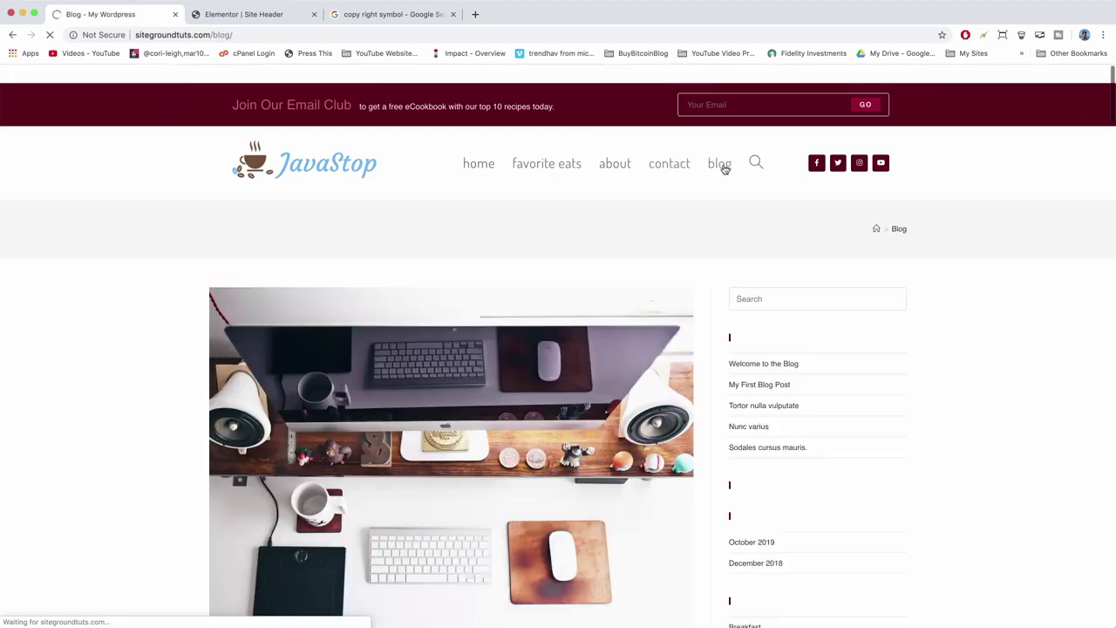
scroll(427, 238, down, 10)
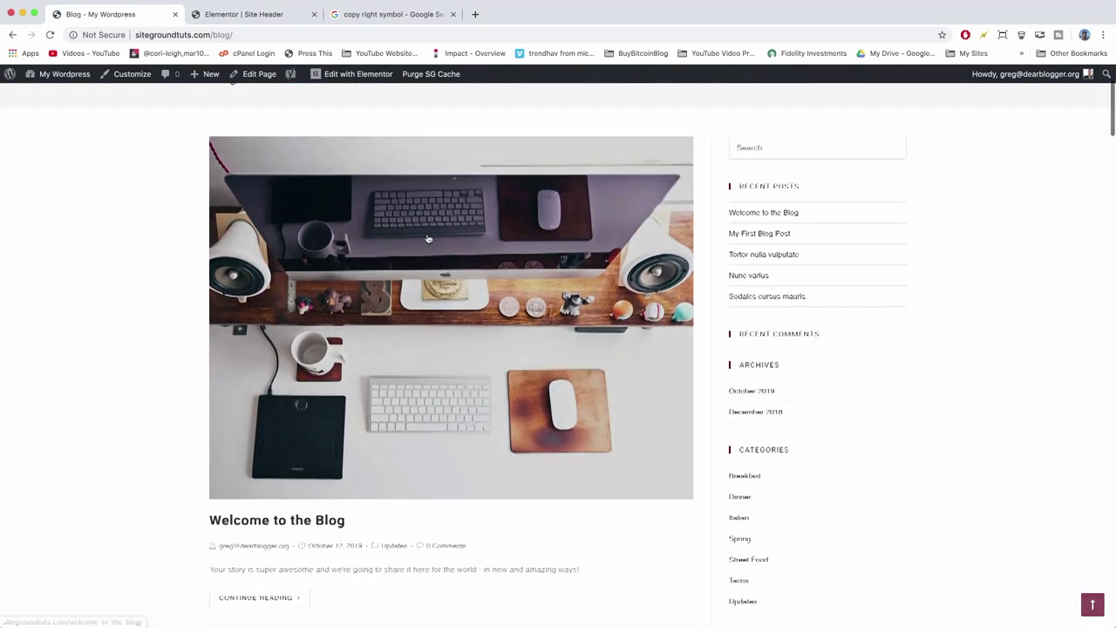
scroll(427, 238, down, 11)
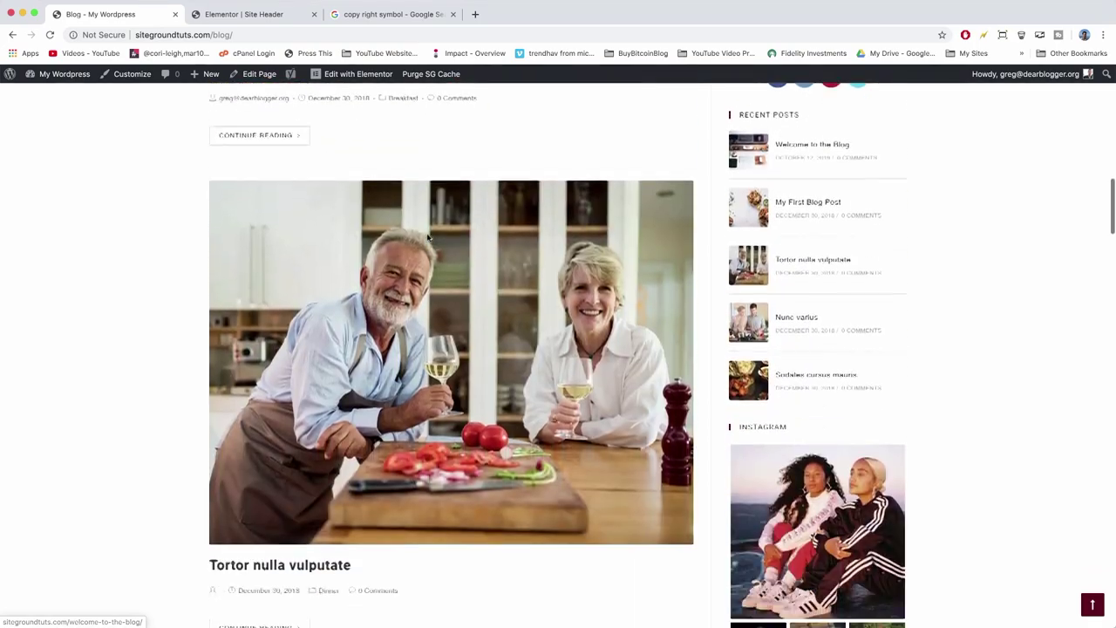
scroll(428, 238, up, 20)
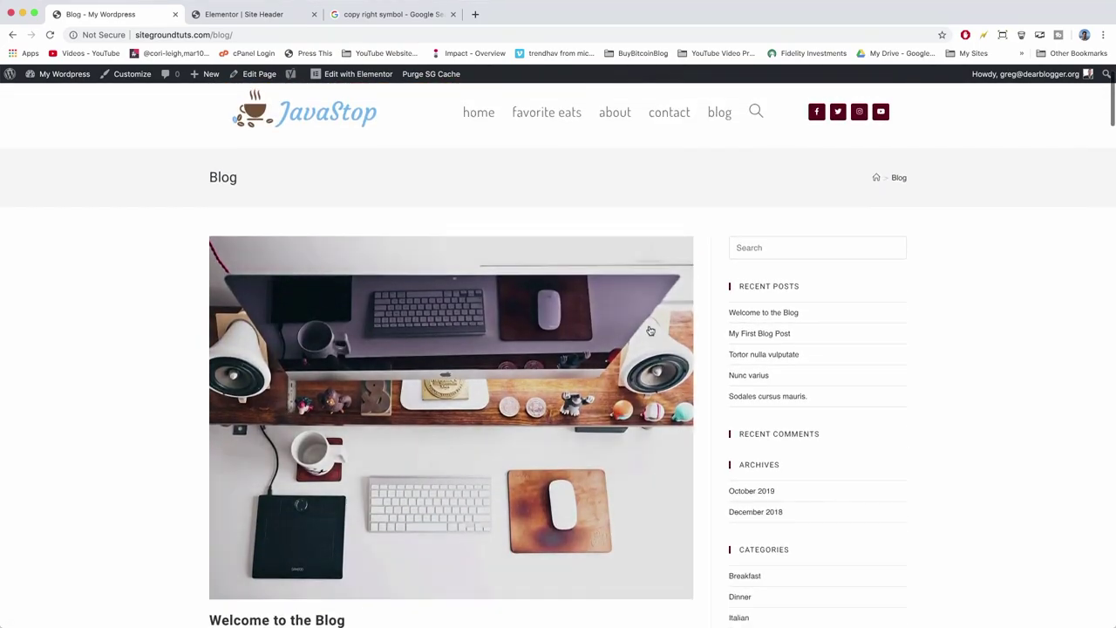
scroll(649, 327, down, 5)
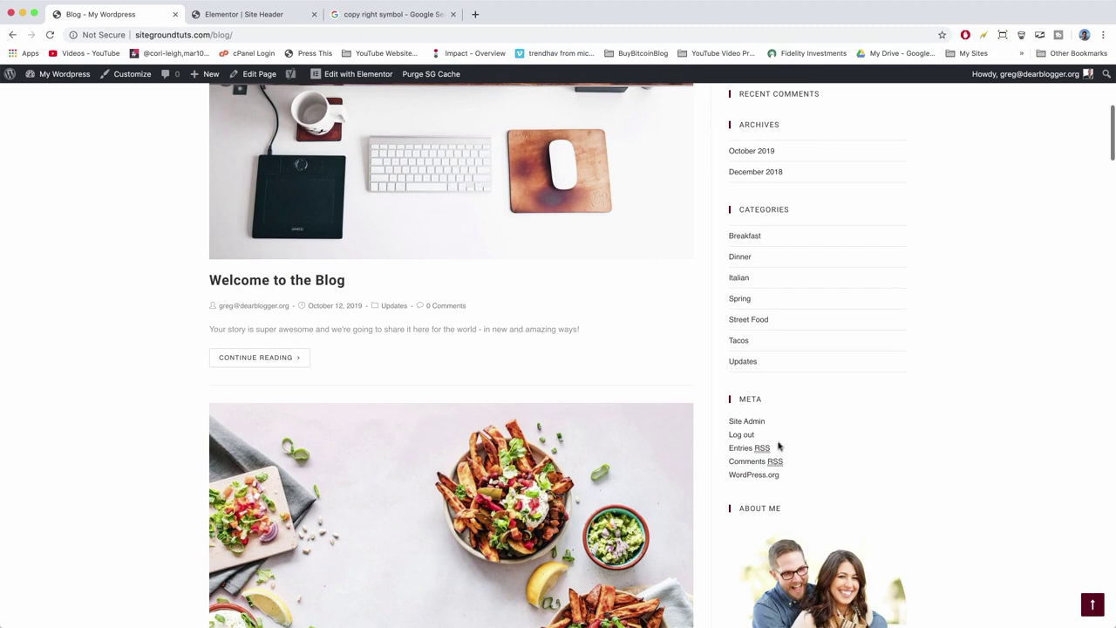
scroll(768, 459, down, 4)
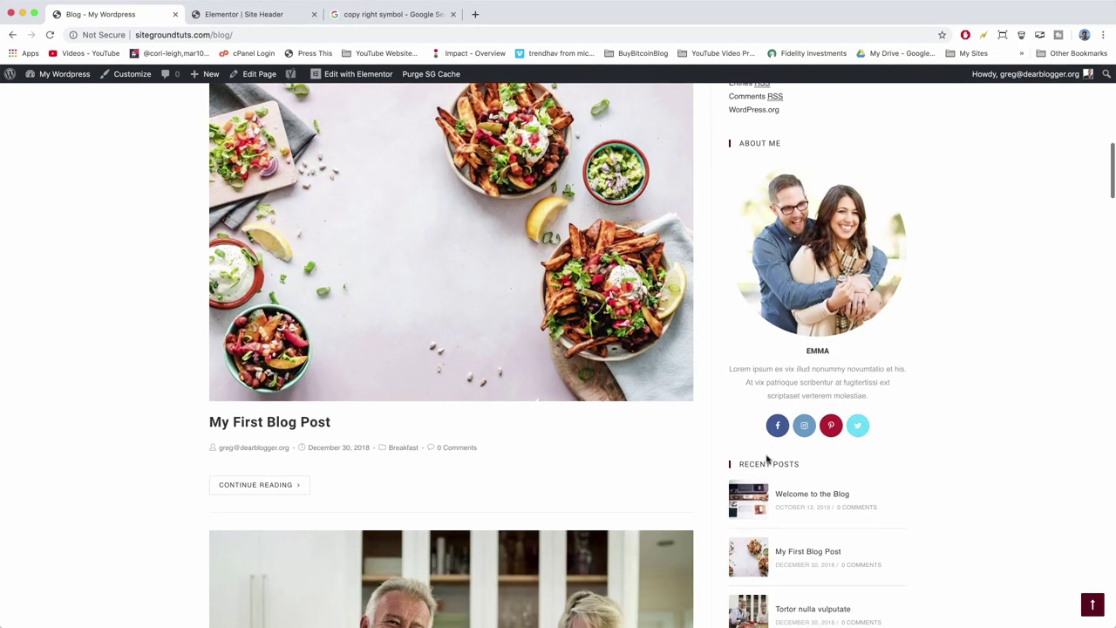
scroll(829, 253, down, 4)
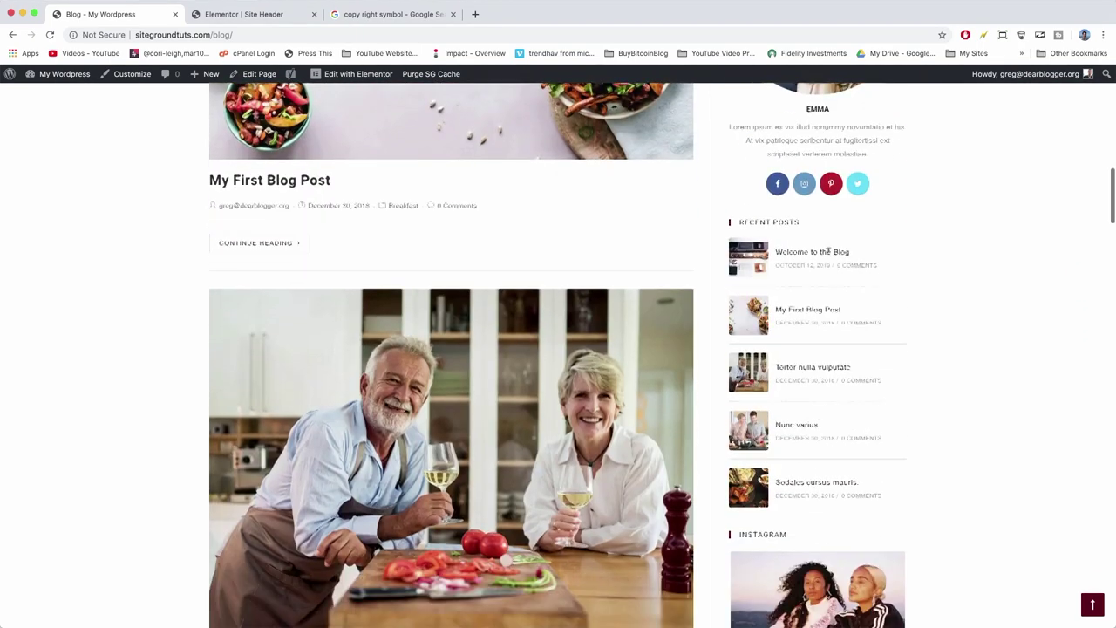
scroll(870, 170, up, 3)
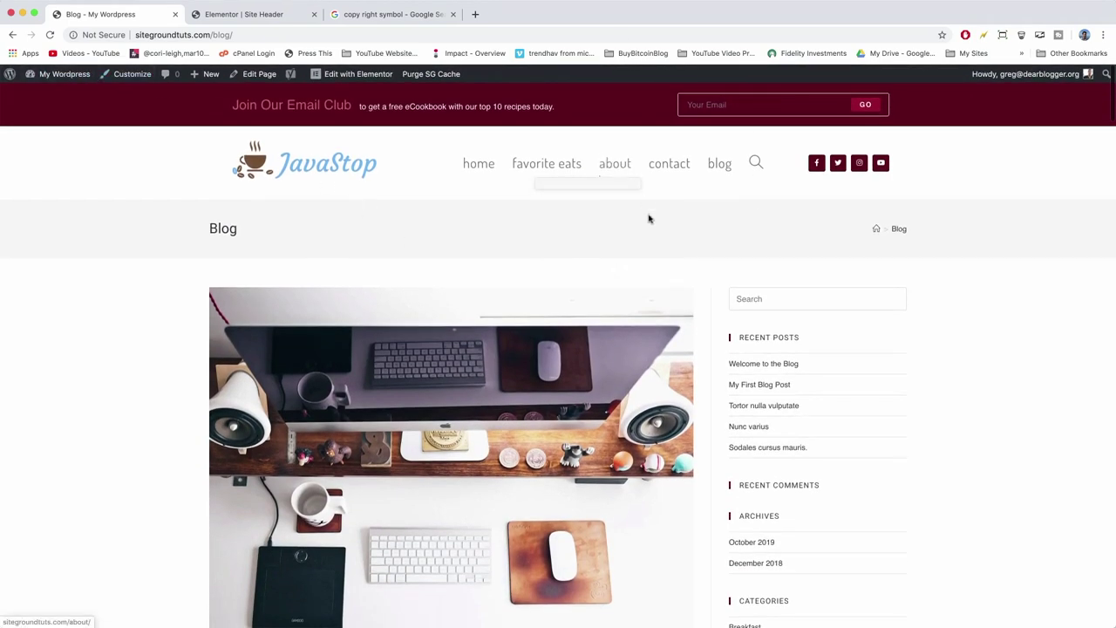
mouse_move(65, 74)
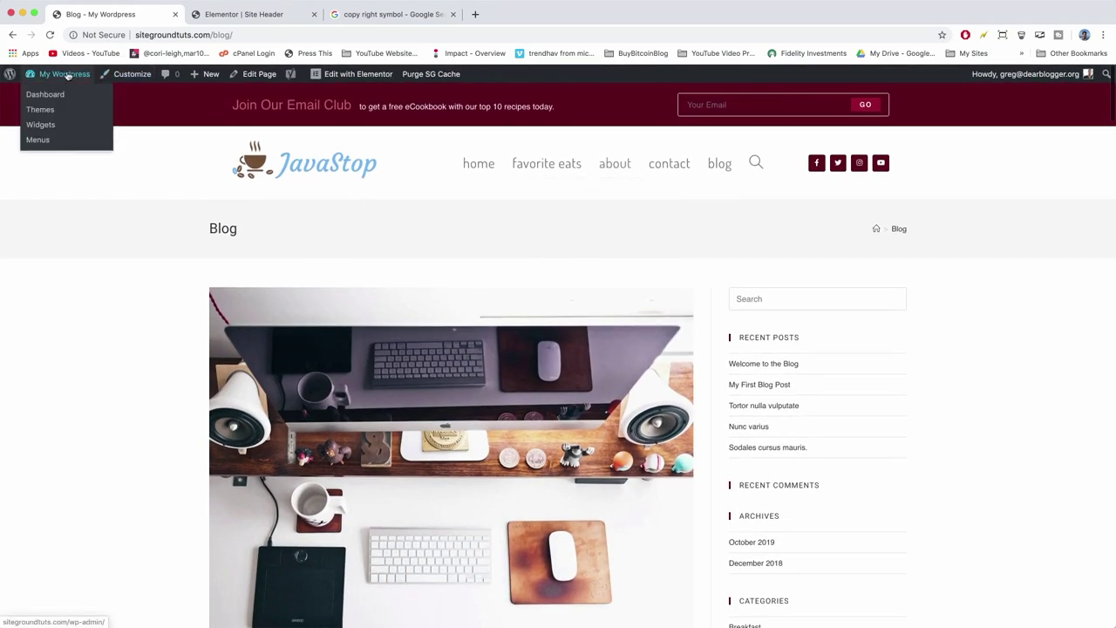
click(49, 126)
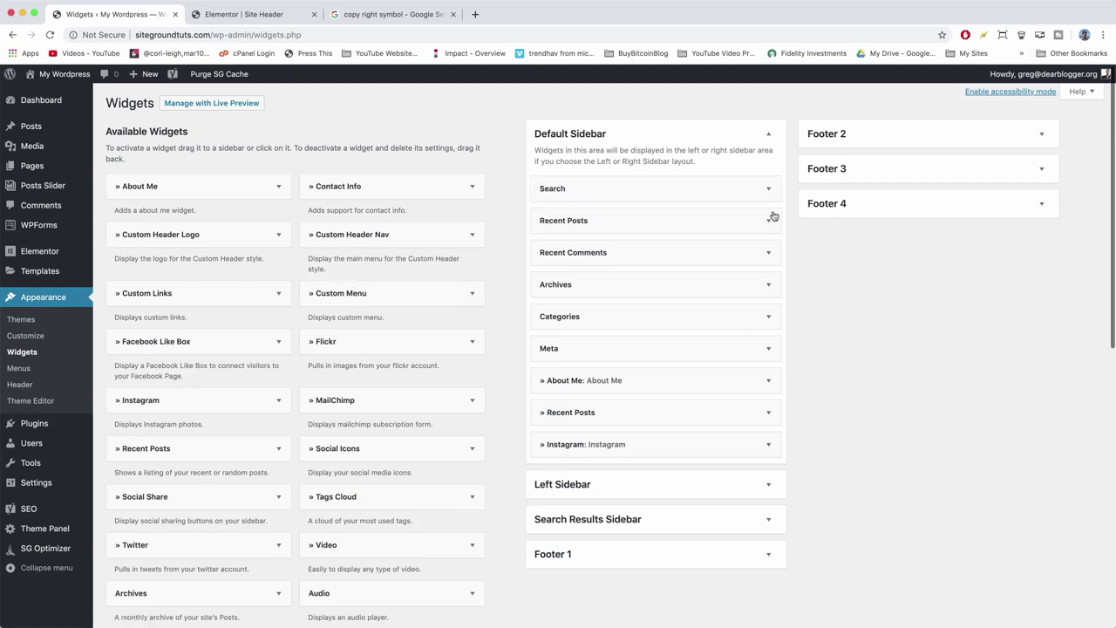
Delete the Archives and Meta widgets from the Default Sidebar and expand Recent Comments
click(763, 290)
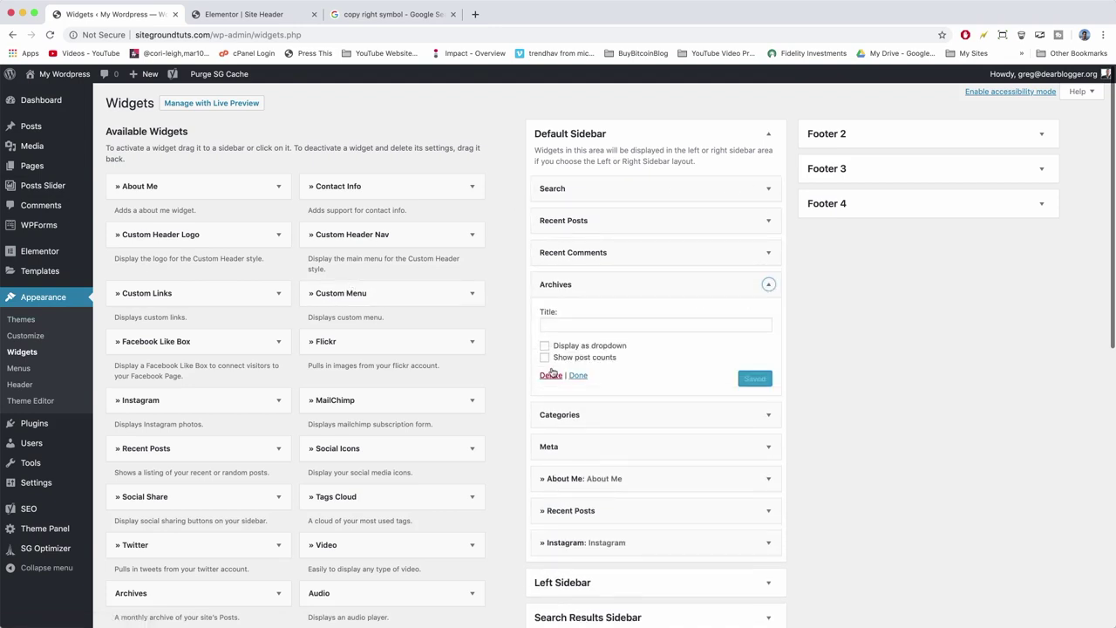
click(555, 376)
click(767, 317)
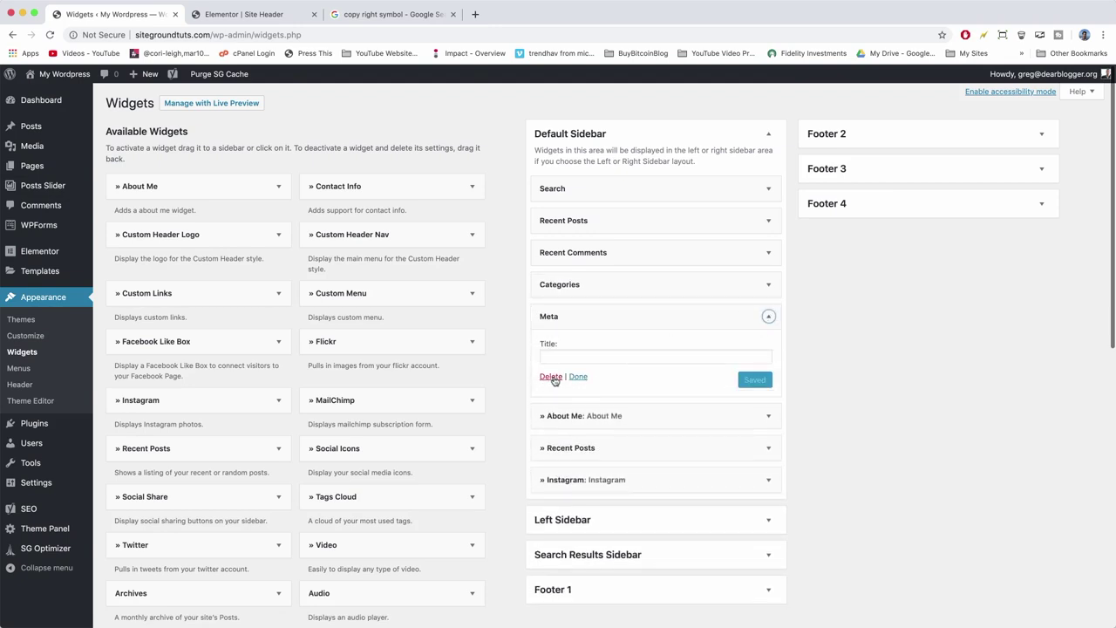
click(552, 377)
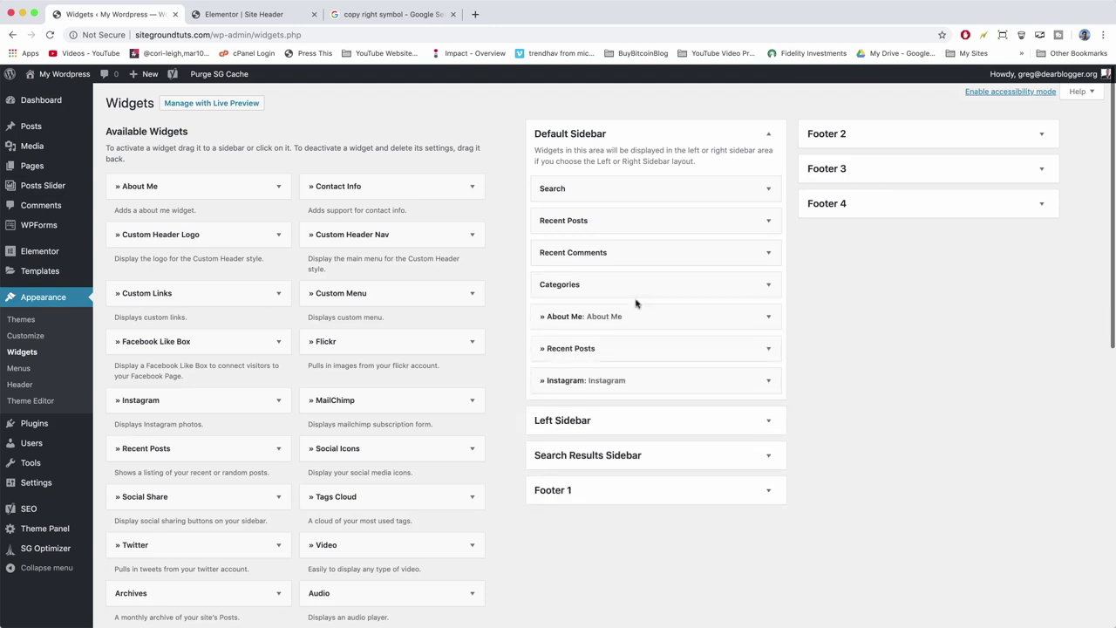
click(768, 254)
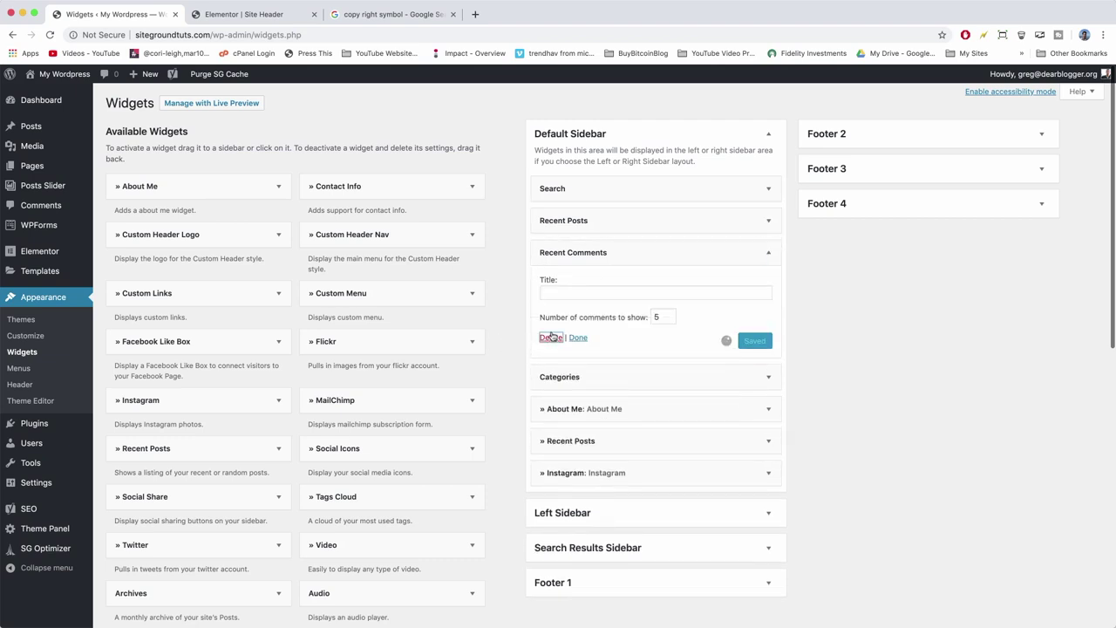
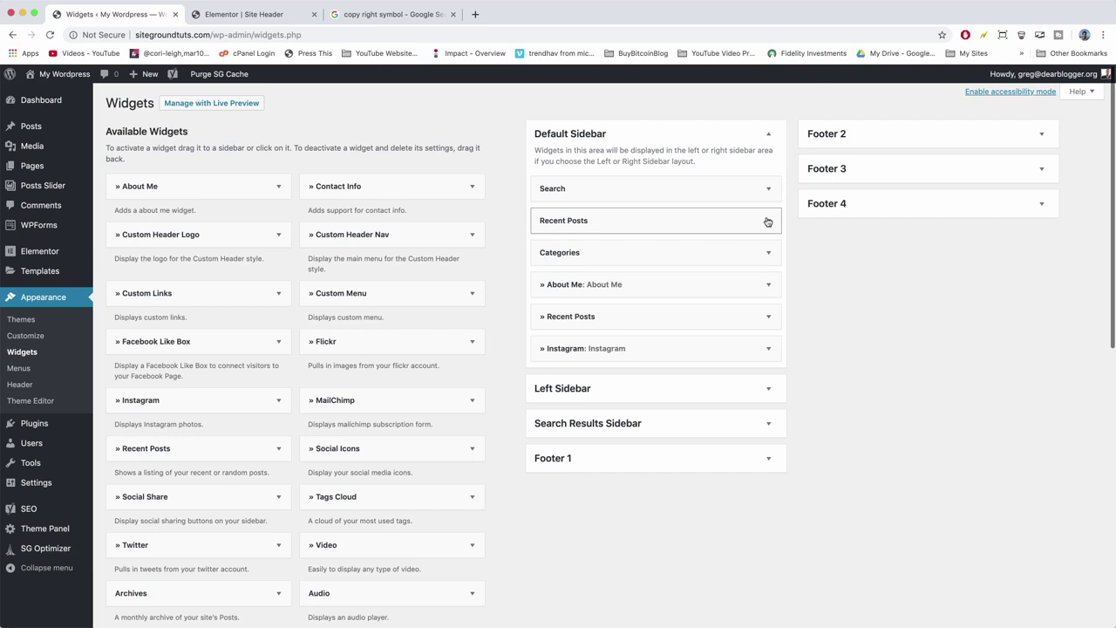
Delete the Categories widget and the duplicate Recent Posts, moving Recent Posts below Instagram
click(769, 252)
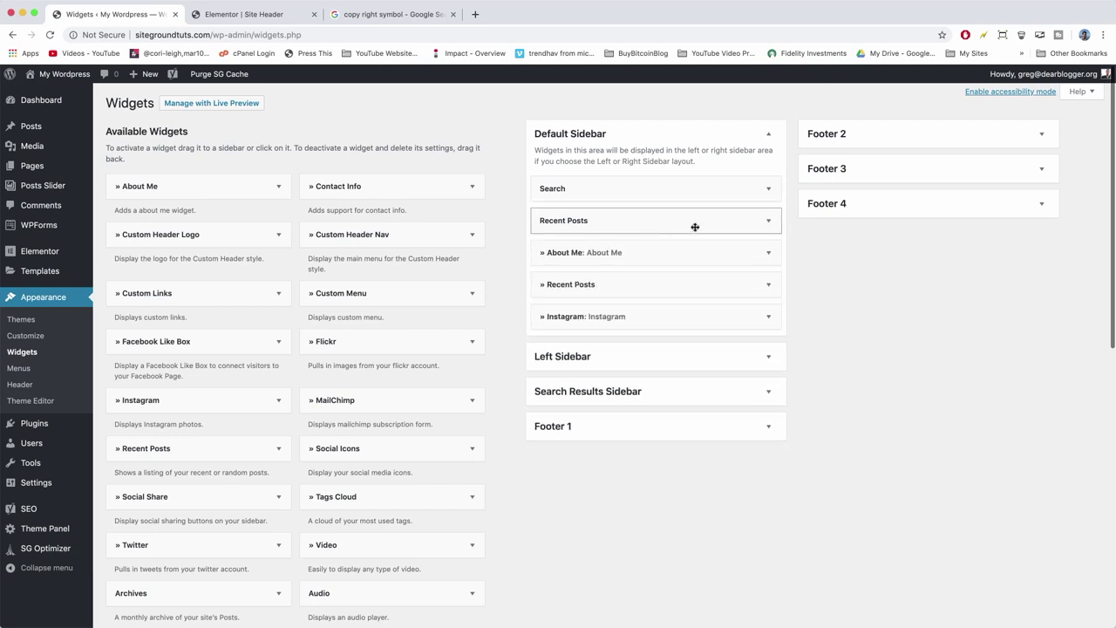
drag(671, 224, 670, 325)
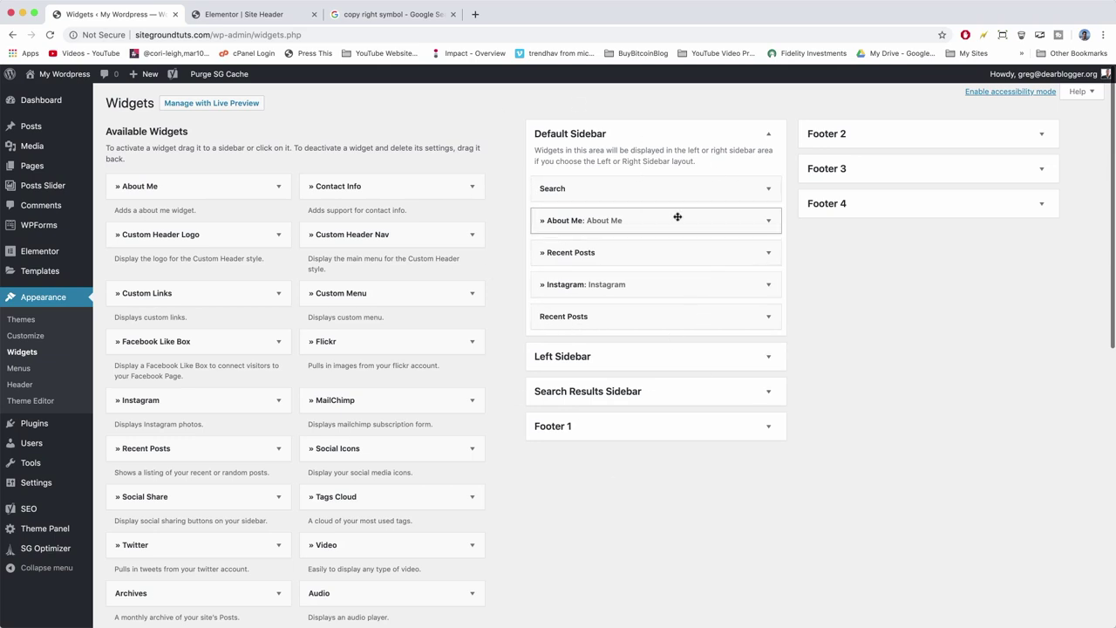
click(768, 252)
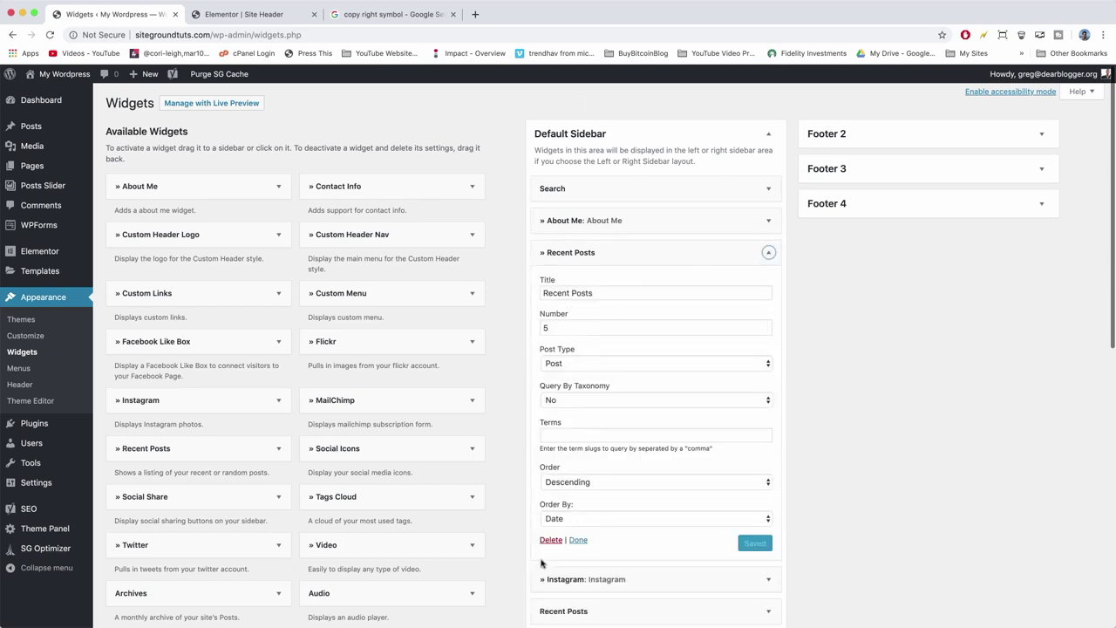
click(550, 540)
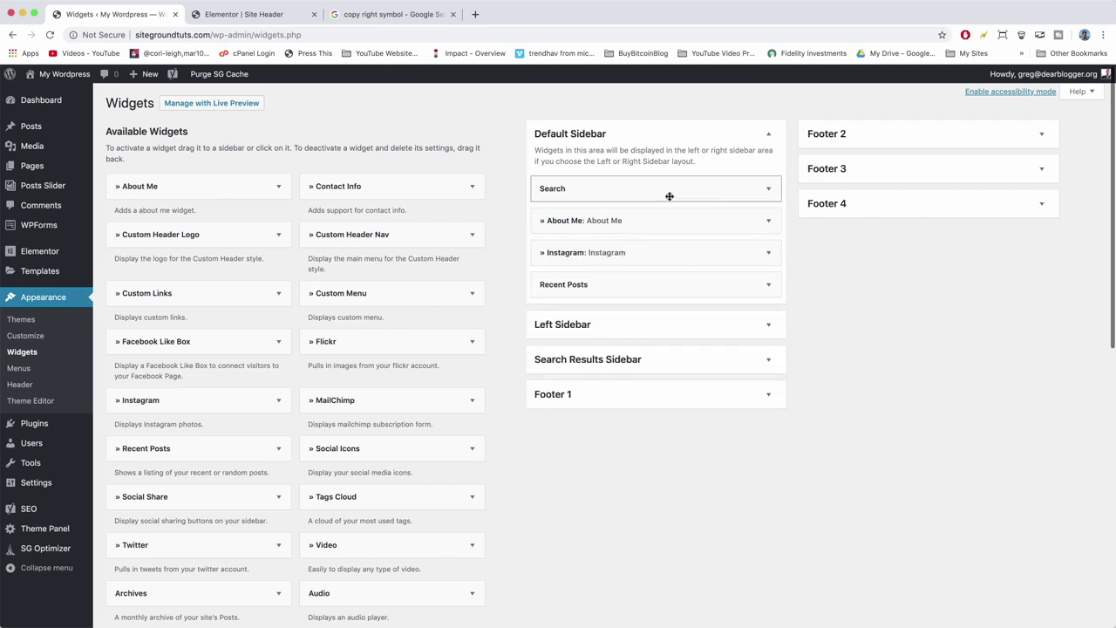
Clear the About Me image URL and insert a newly chosen profile image from the media library
click(768, 220)
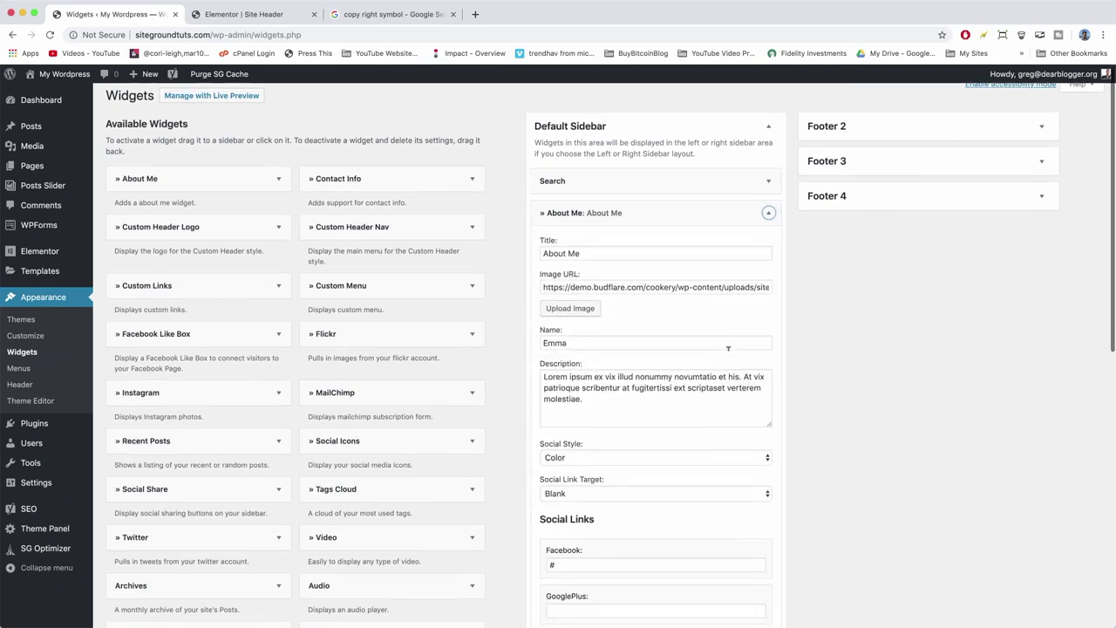
scroll(728, 347, down, 3)
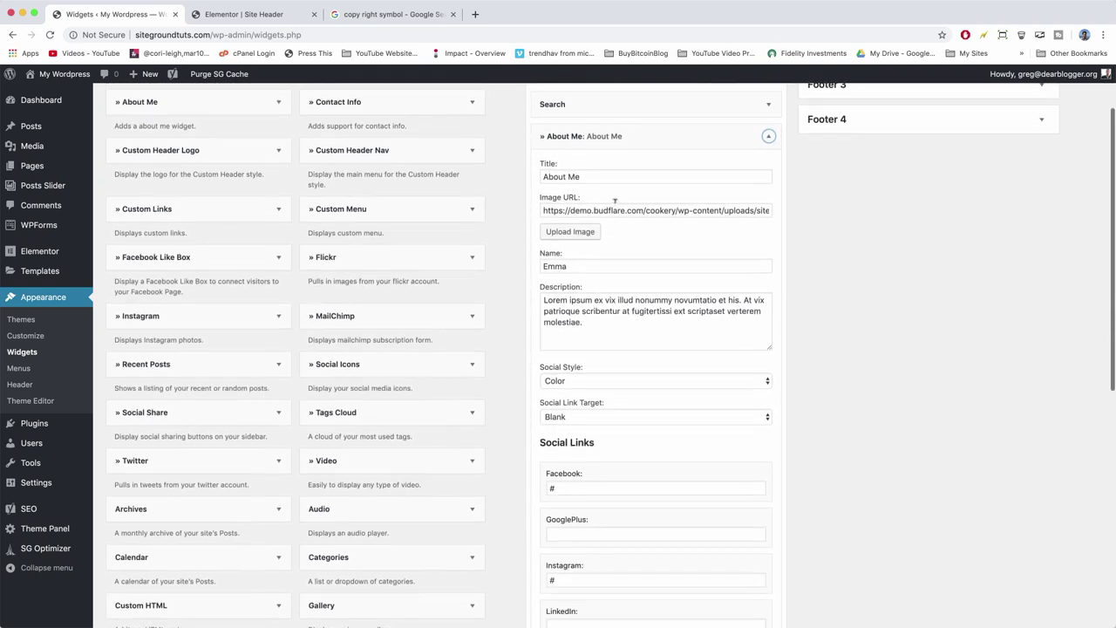
scroll(593, 193, up, 2)
key(Tab)
key(Tab)
key(Tab)
key(Tab)
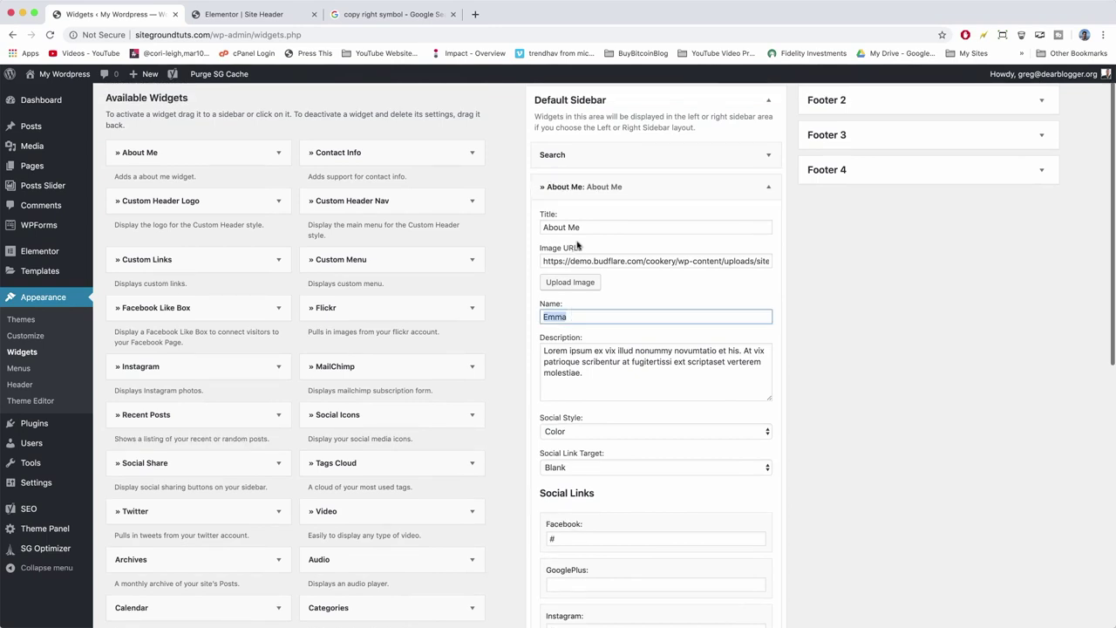
triple_click(578, 260)
key(BackSpace)
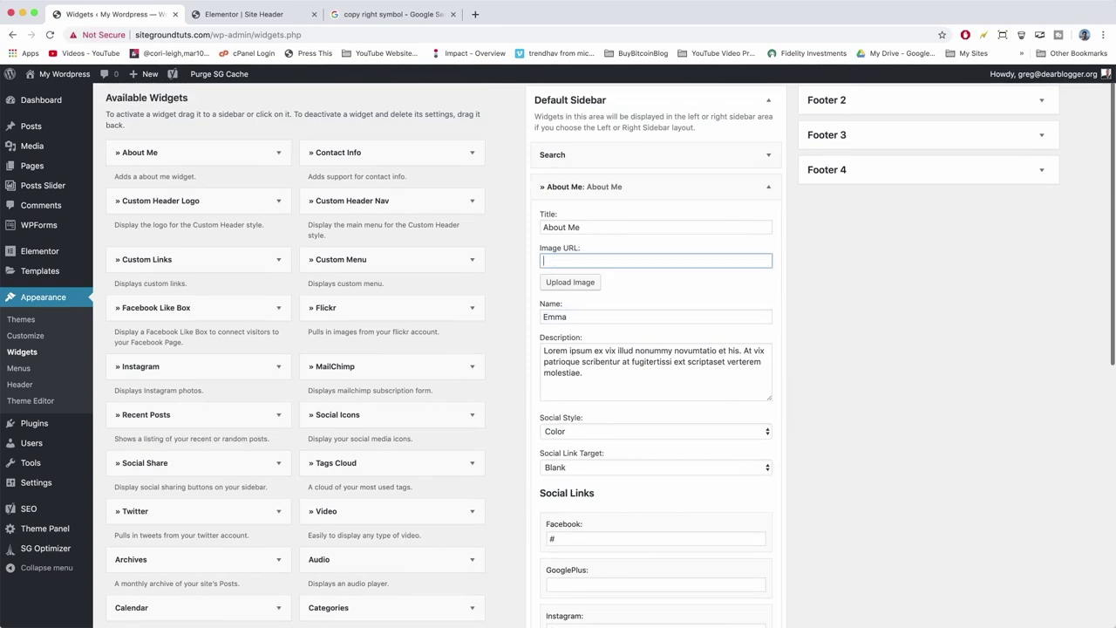
click(583, 282)
click(180, 204)
click(1055, 593)
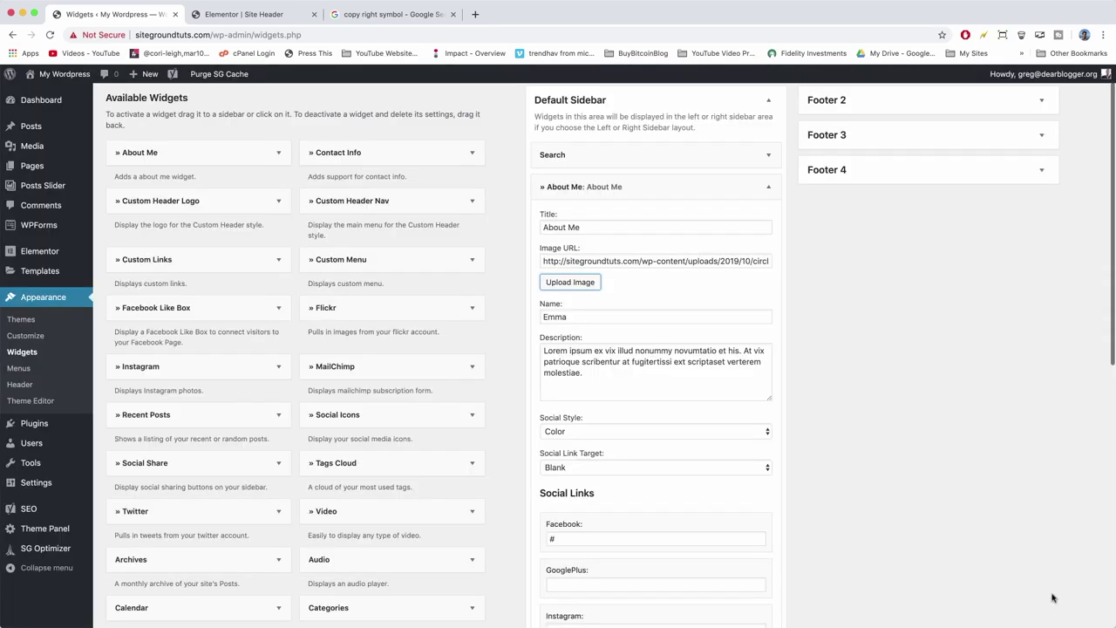
Replace the placeholder name with the bloggers' names and paste the travel-and-food-blogger description
double_click(559, 316)
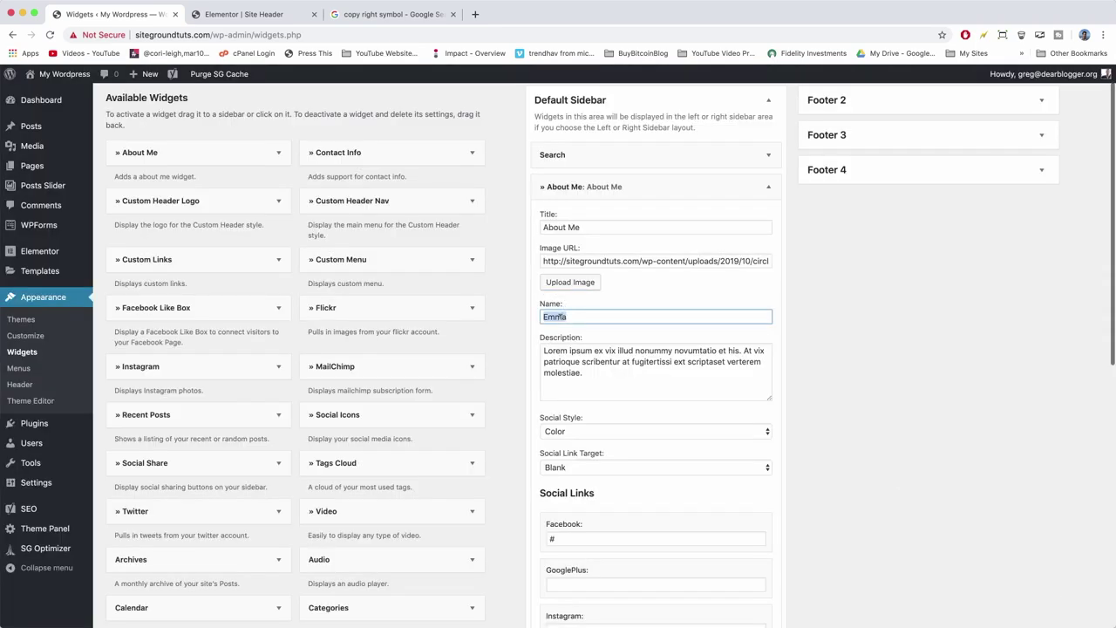
text(Greg & Christa)
click(574, 369)
key(super+a)
text(We are an unstoppable team of travel and food bloggers (and we do blogging advice duh) who want to help you make the best blog ever!)
scroll(610, 348, down, 5)
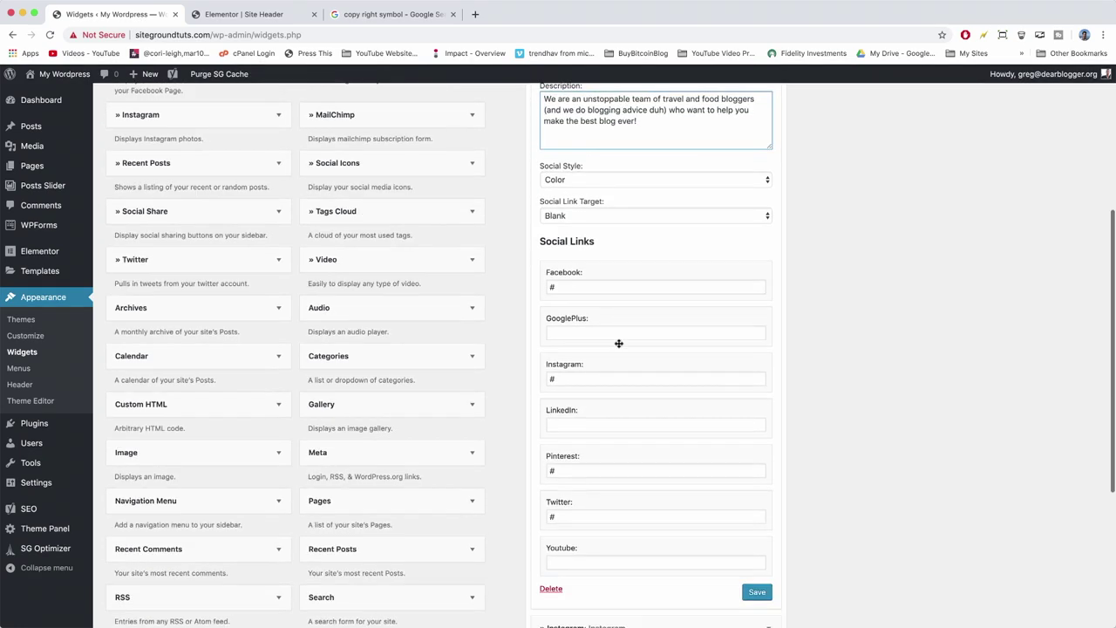
scroll(615, 338, up, 3)
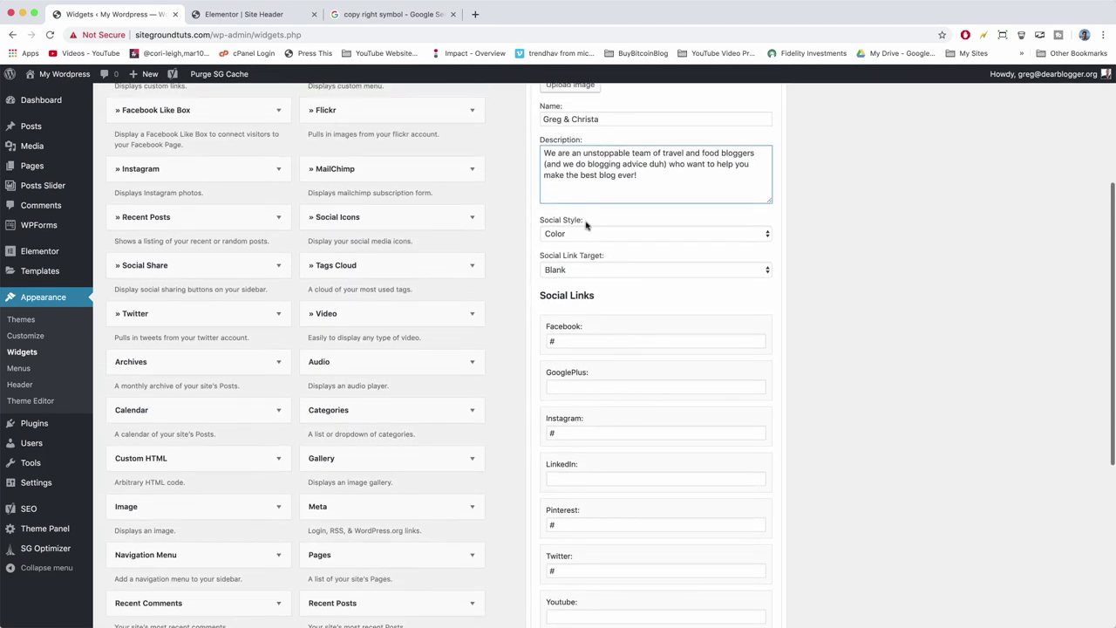
Keep the Color social icon style and select the Facebook link placeholder
click(588, 232)
click(588, 232)
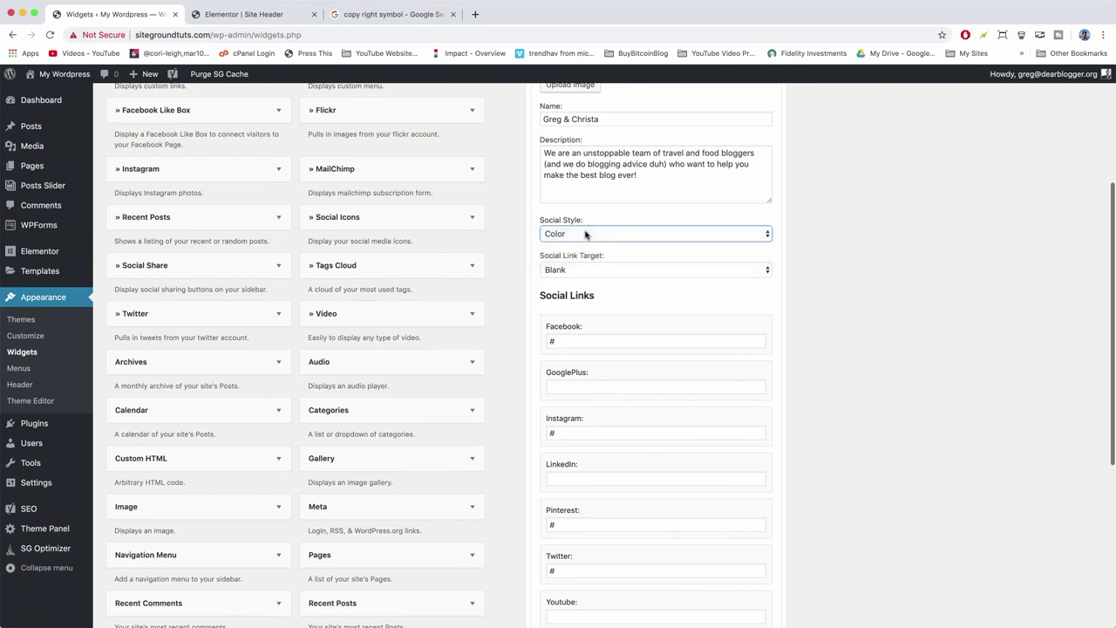
scroll(588, 232, down, 1)
scroll(633, 277, down, 5)
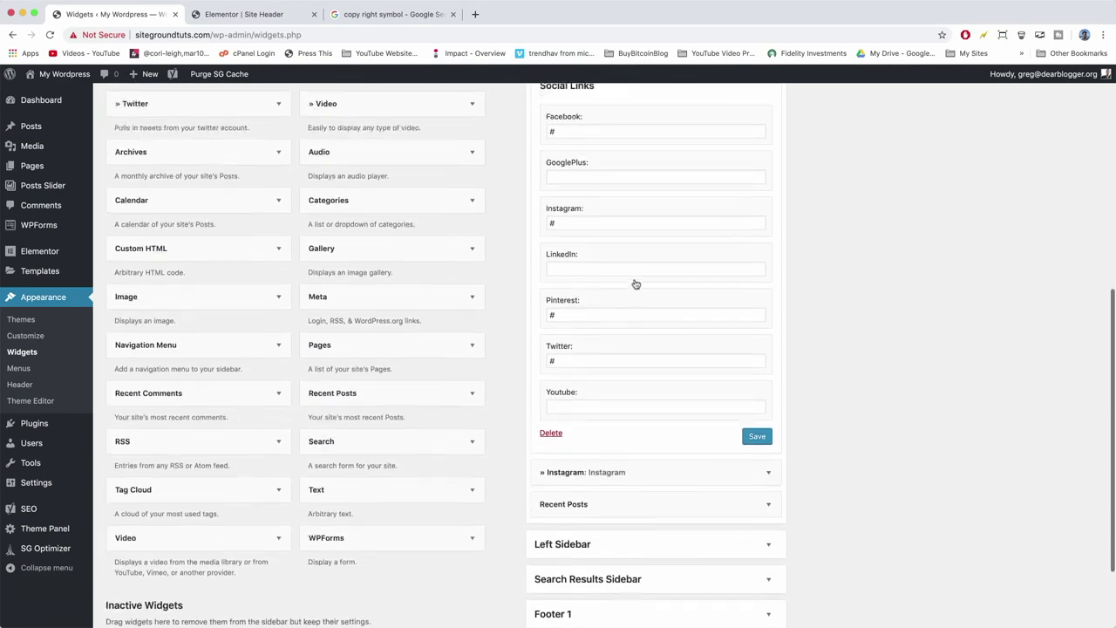
scroll(611, 271, up, 10)
scroll(560, 357, down, 5)
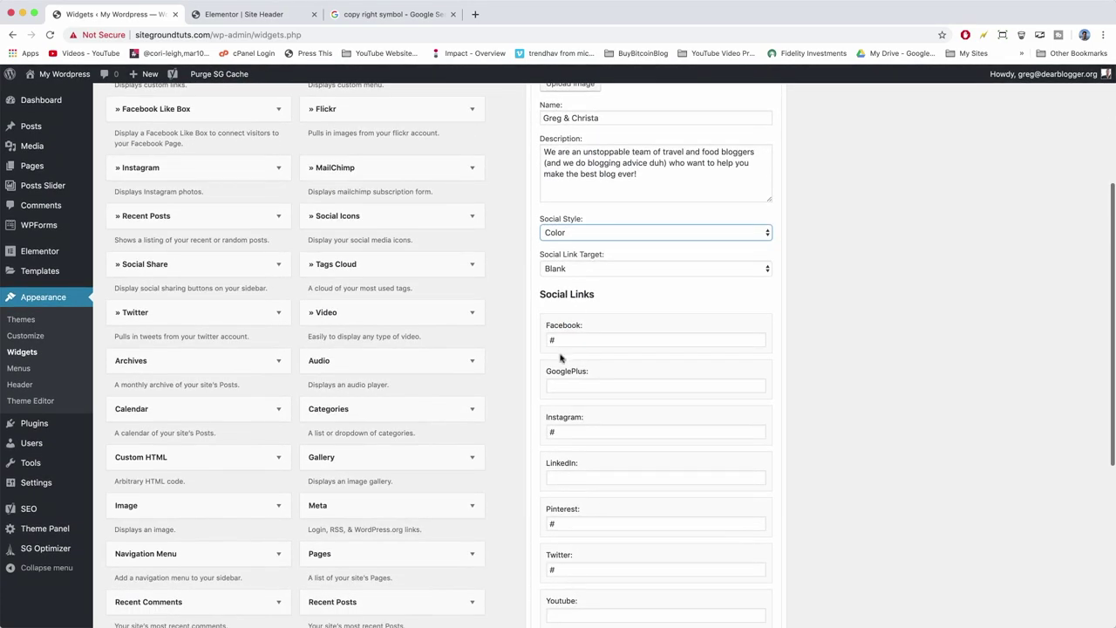
double_click(563, 340)
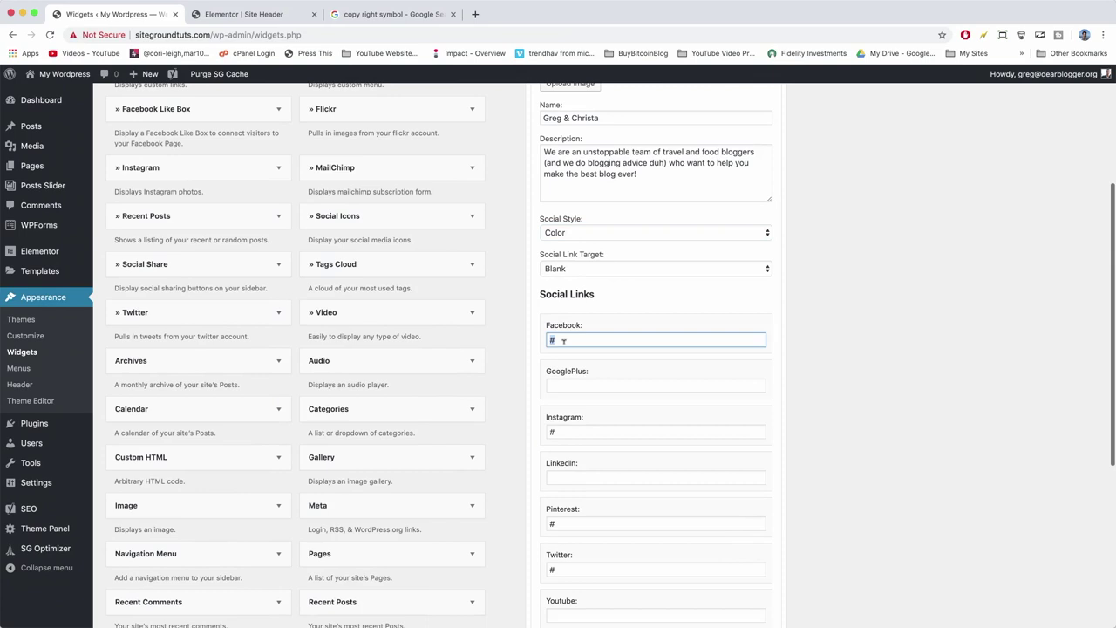
Copy the blog's Facebook page URL from a new tab into the widget's Facebook field
click(475, 15)
text(face)
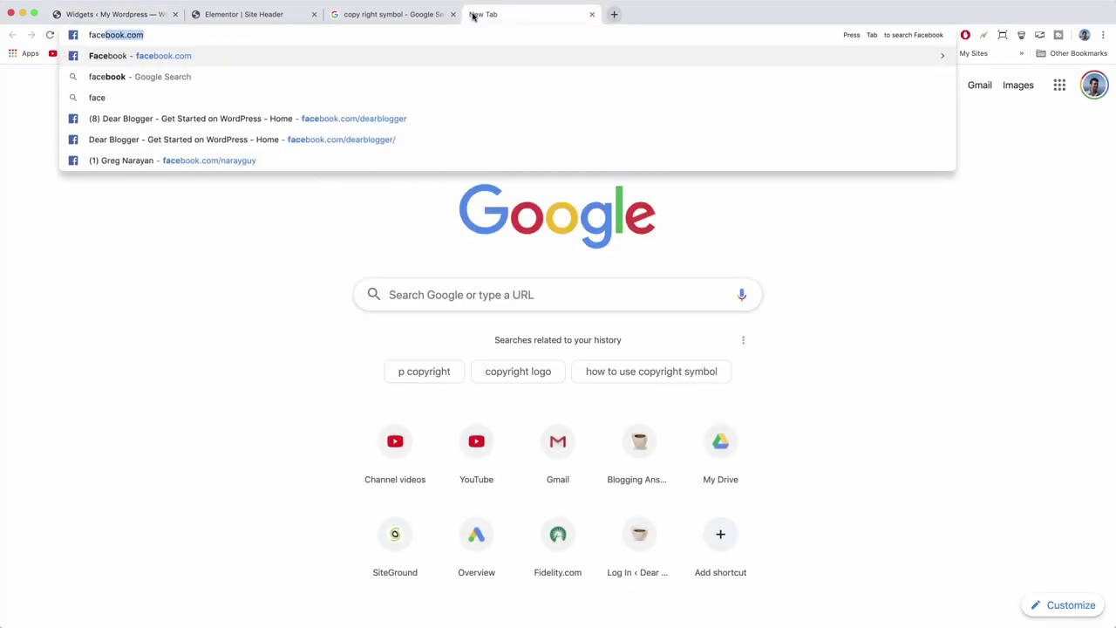
key(Right)
text(/dear)
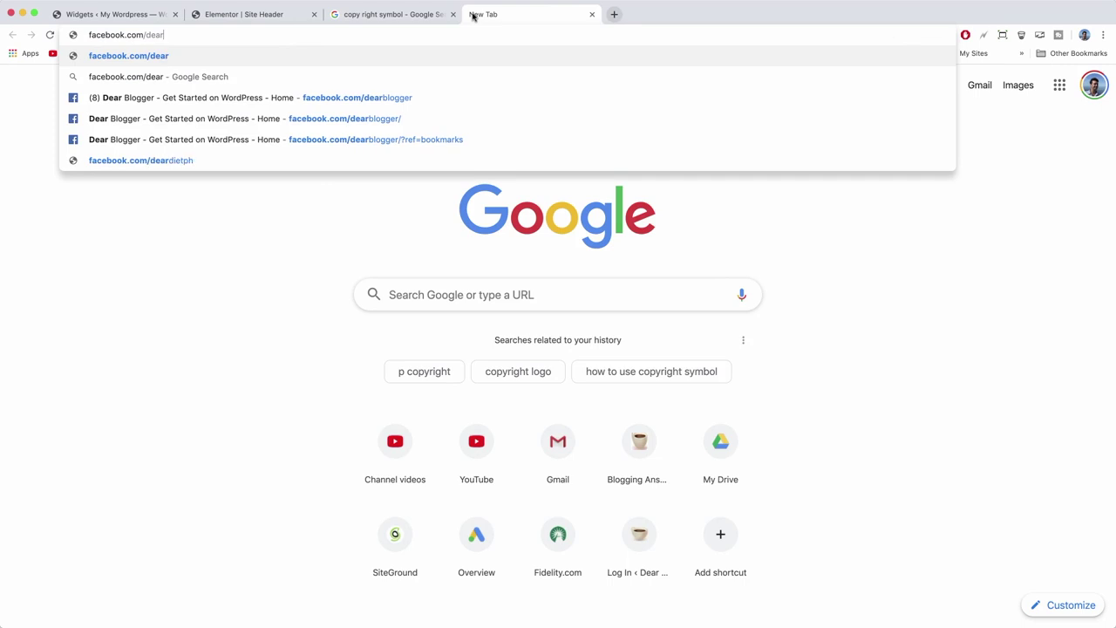
key(Return)
right_click(147, 36)
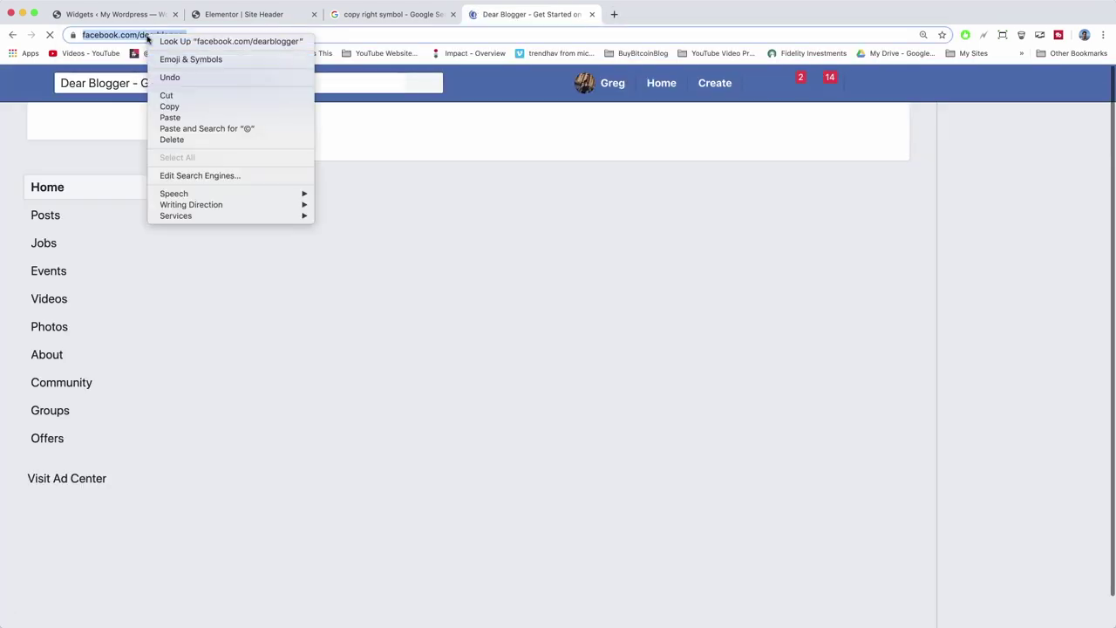
click(169, 106)
click(113, 15)
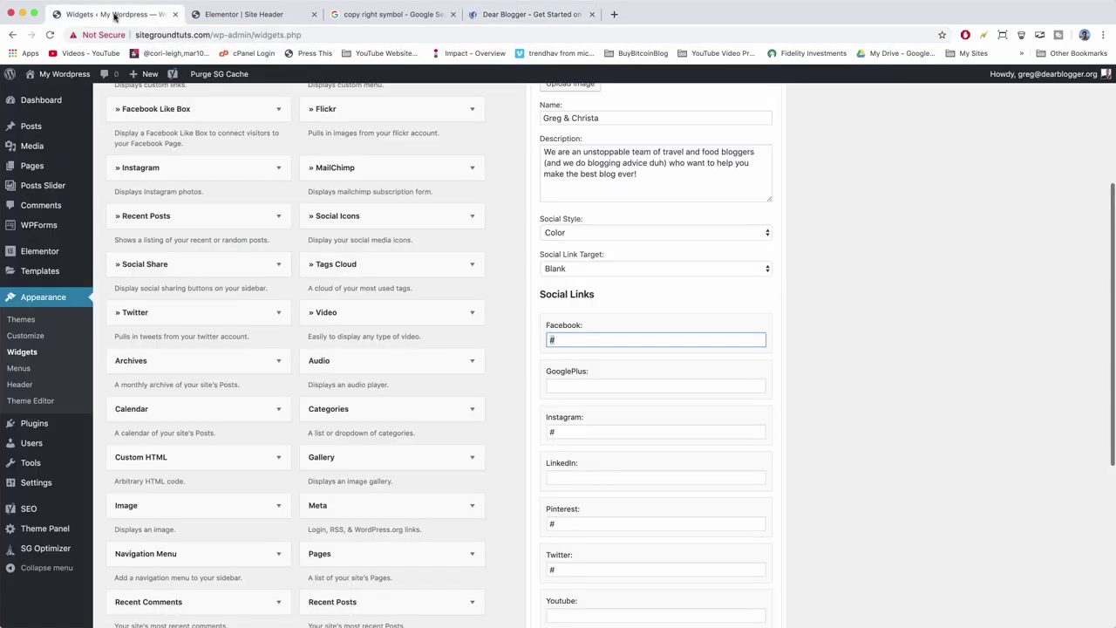
right_click(574, 336)
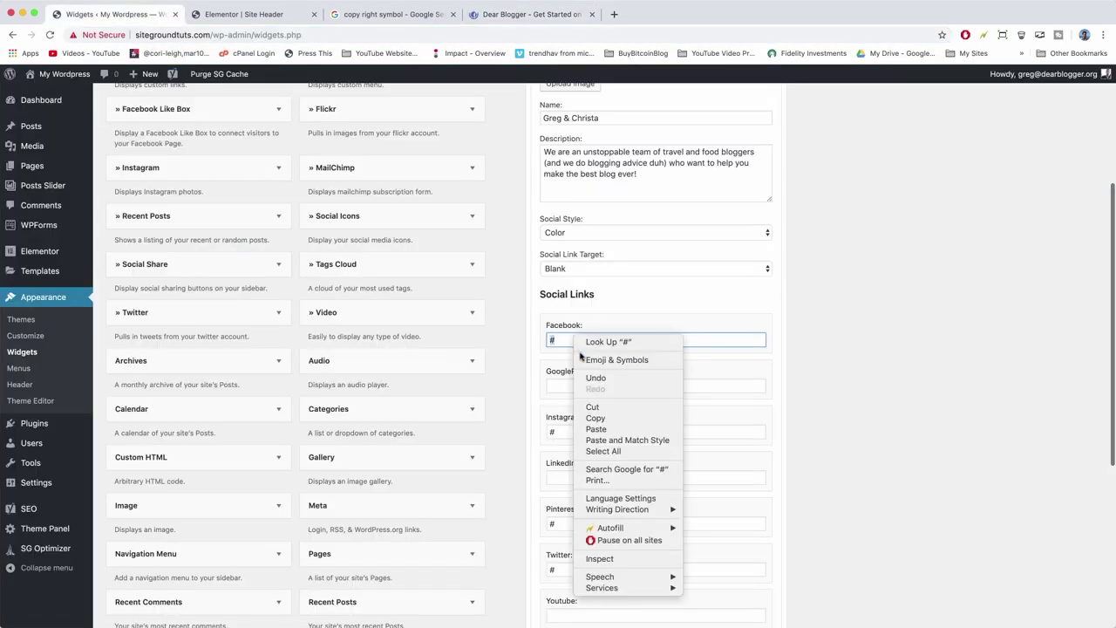
click(604, 424)
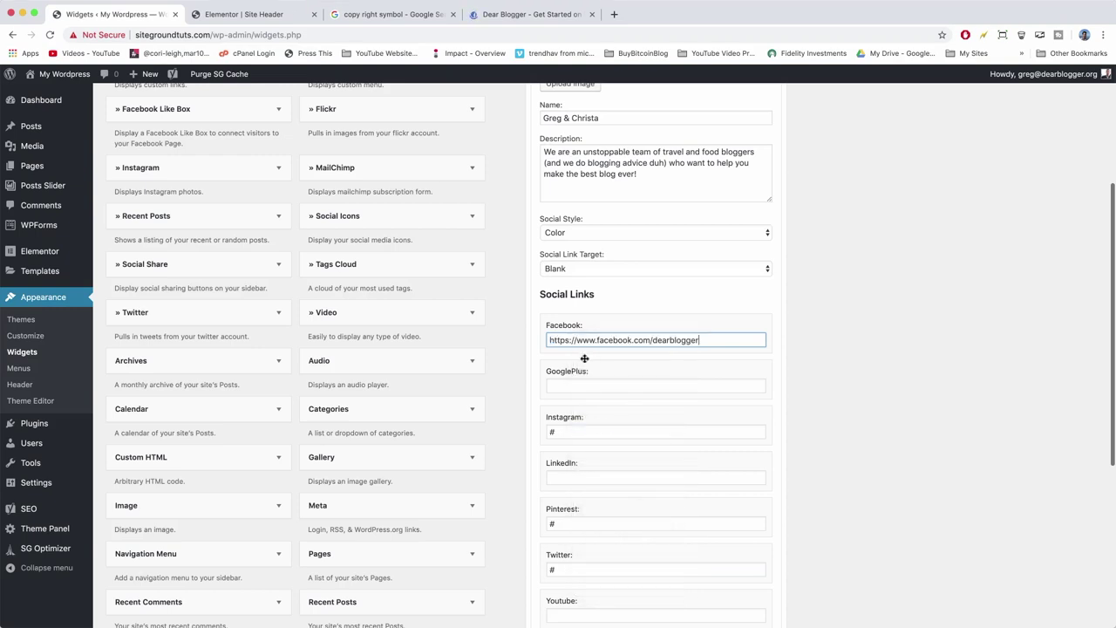
Fill in the Instagram, Twitter and YouTube links and save the About Me widget
scroll(572, 370, down, 2)
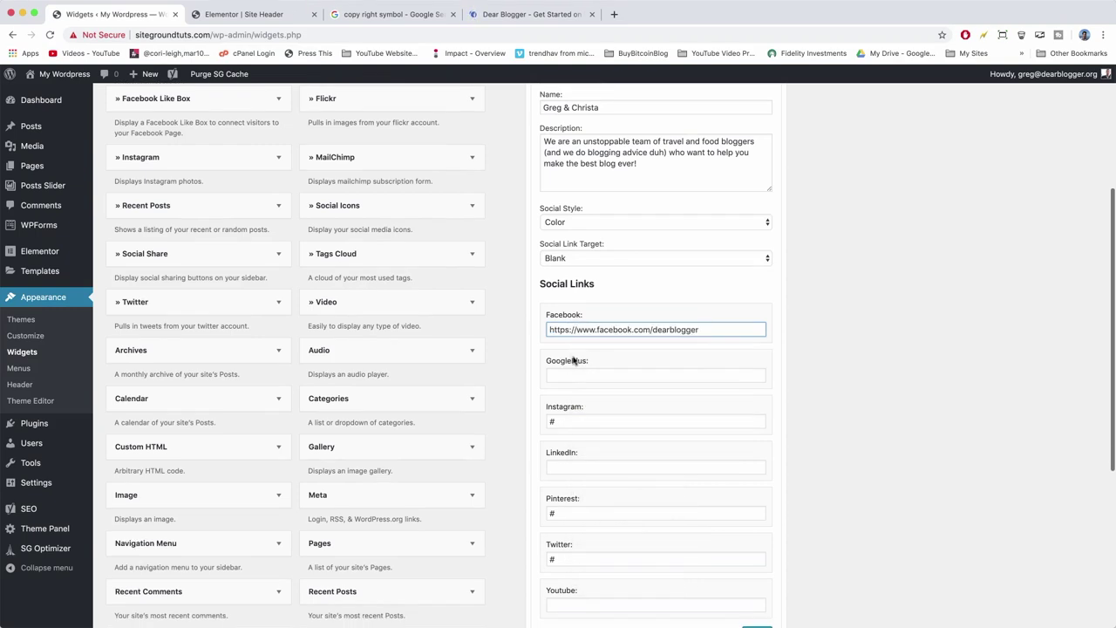
click(558, 369)
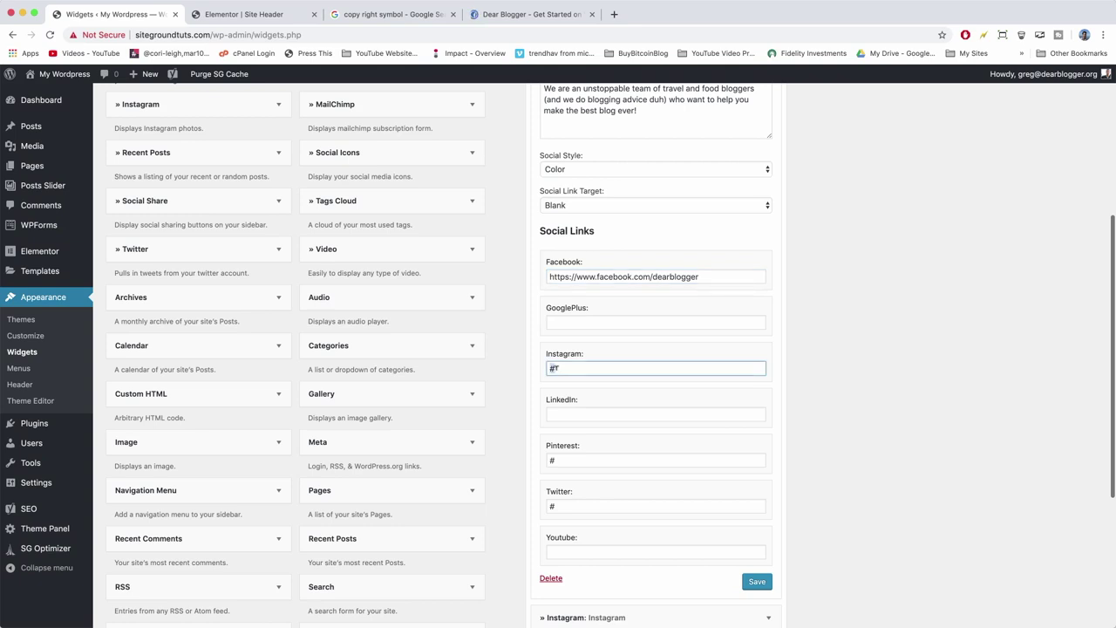
key(BackSpace)
text(https://www.instagram.com/narayguy)
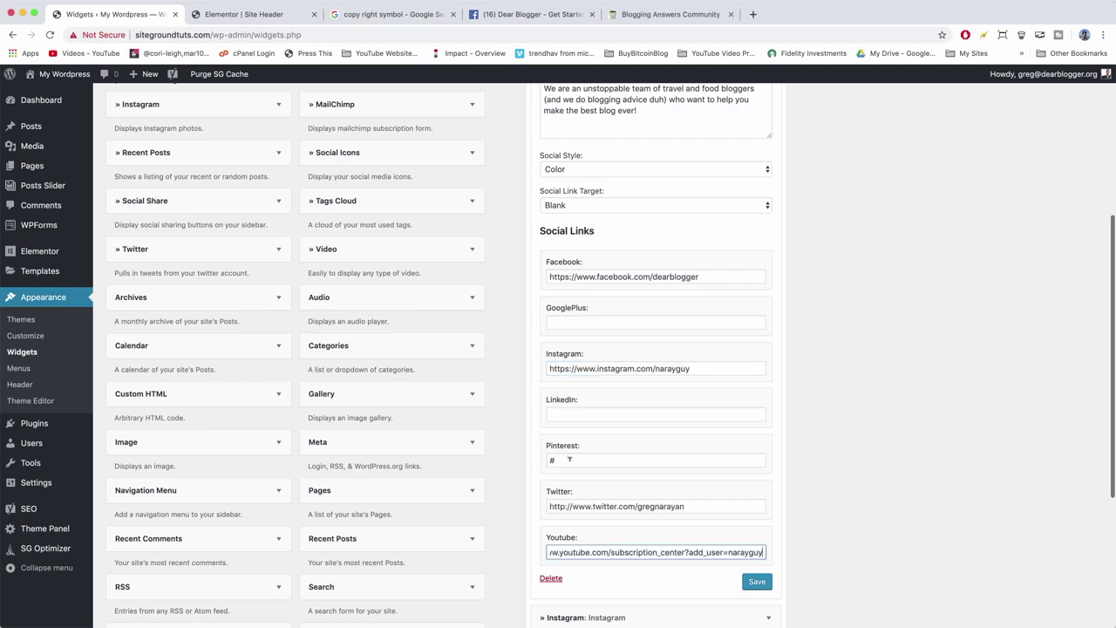
click(569, 460)
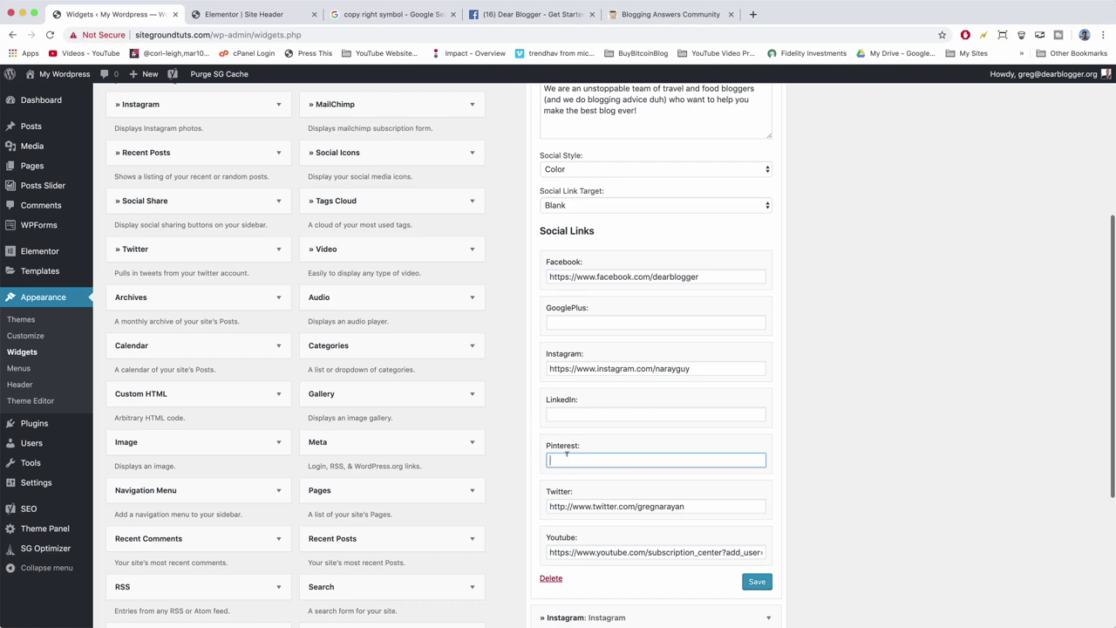
scroll(611, 453, down, 3)
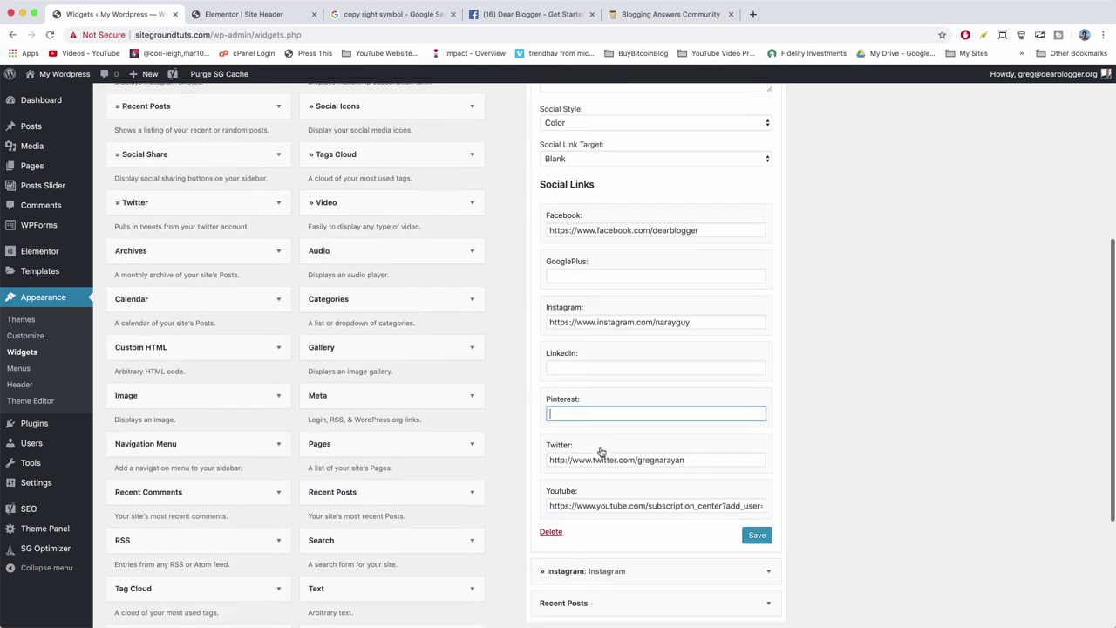
click(755, 497)
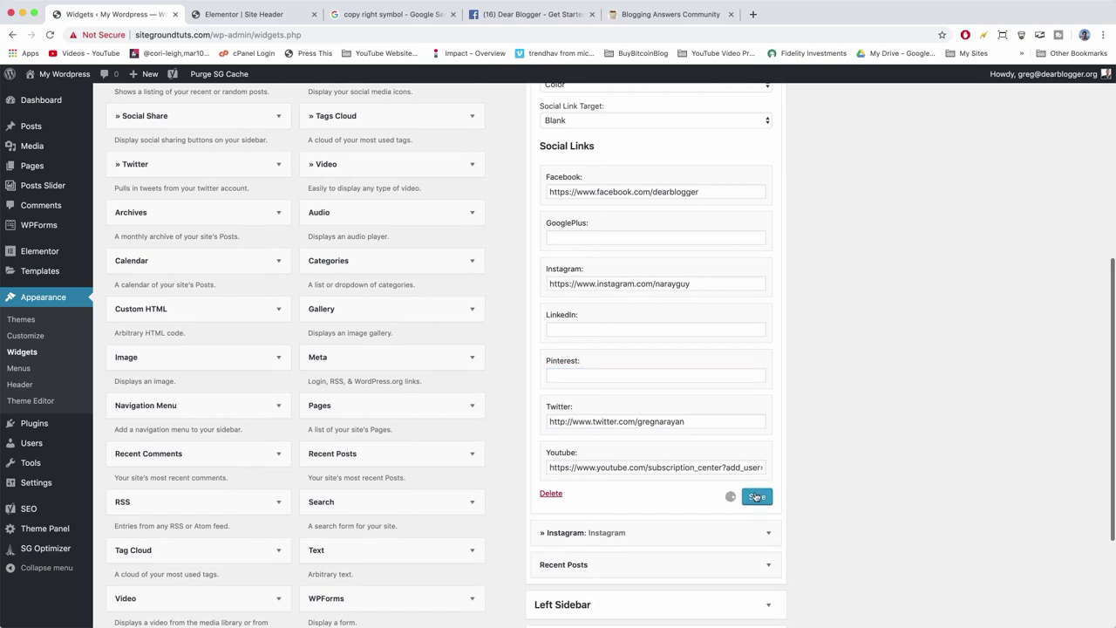
click(61, 75)
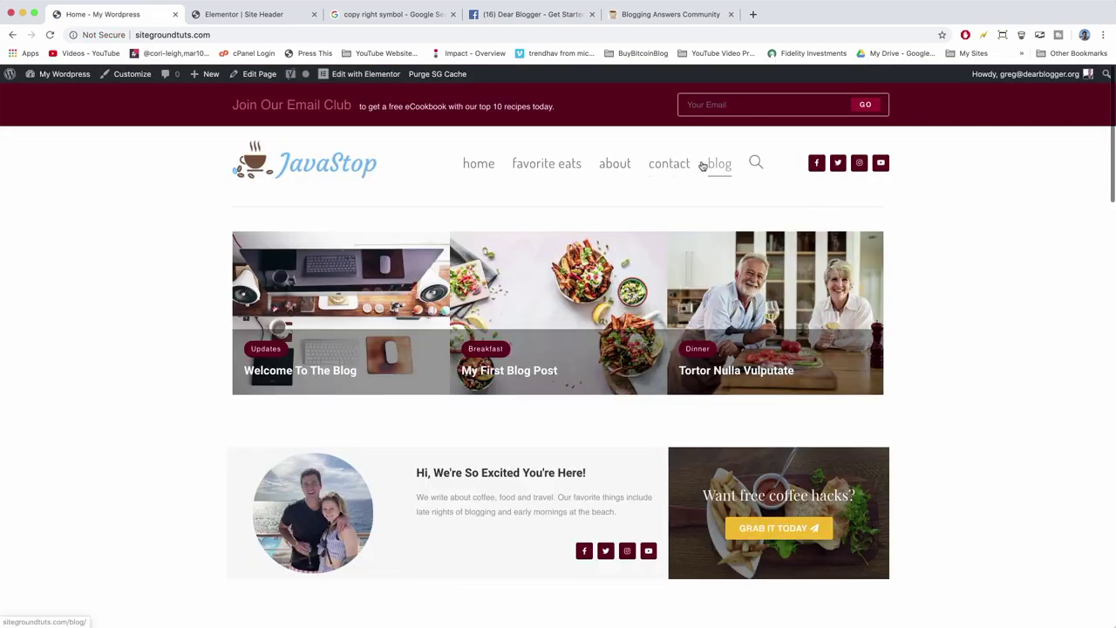
Browse the posts on the live Blog page, then go to the Contact page
click(719, 165)
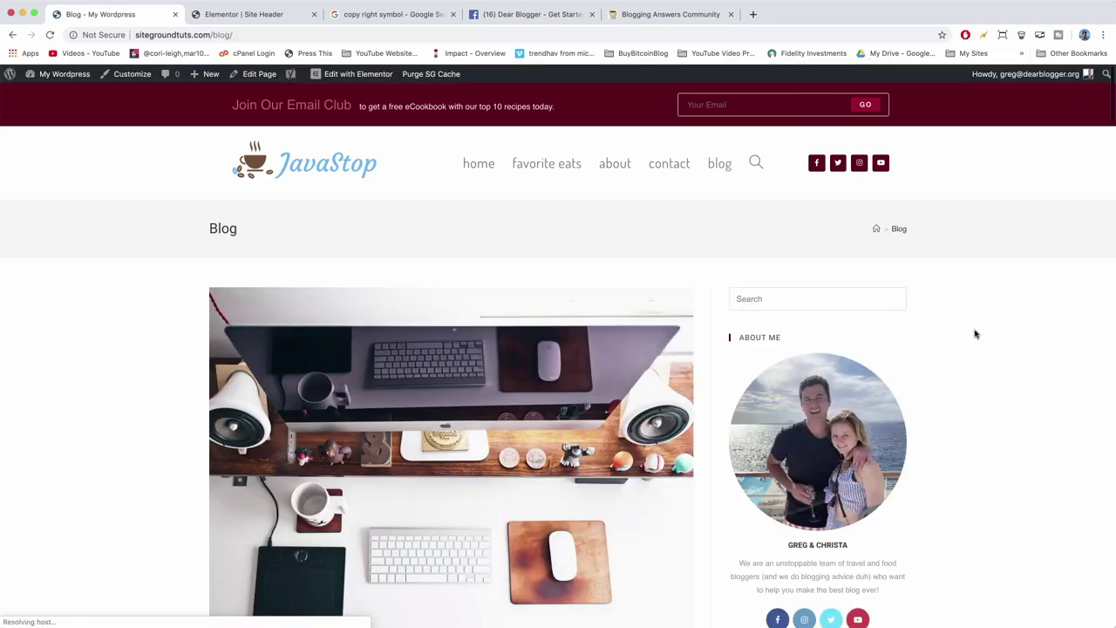
scroll(974, 334, down, 5)
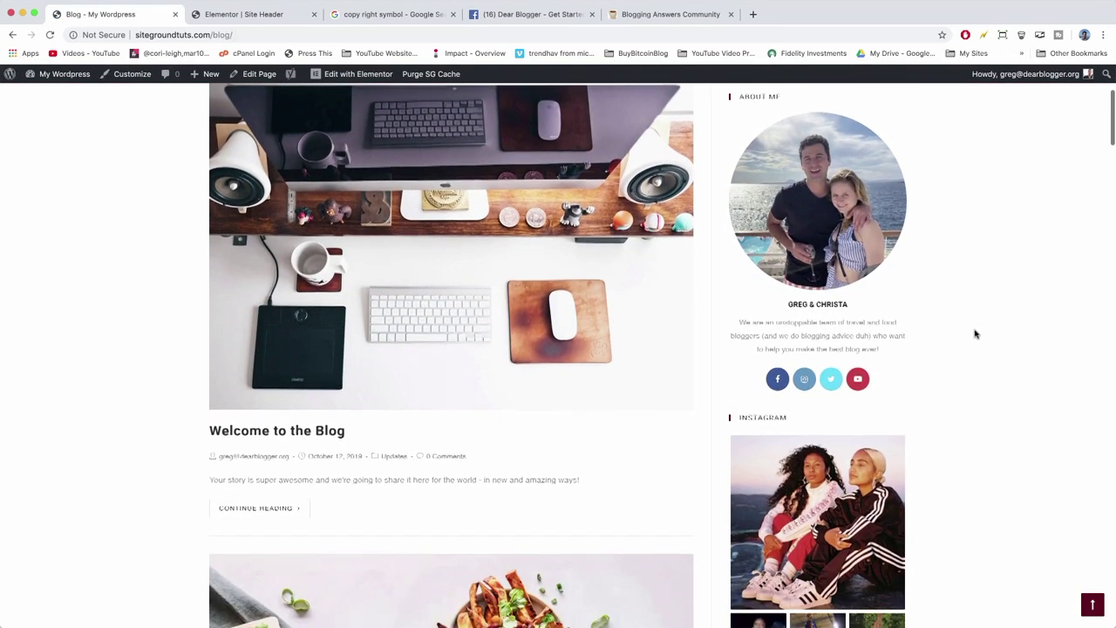
scroll(975, 334, down, 6)
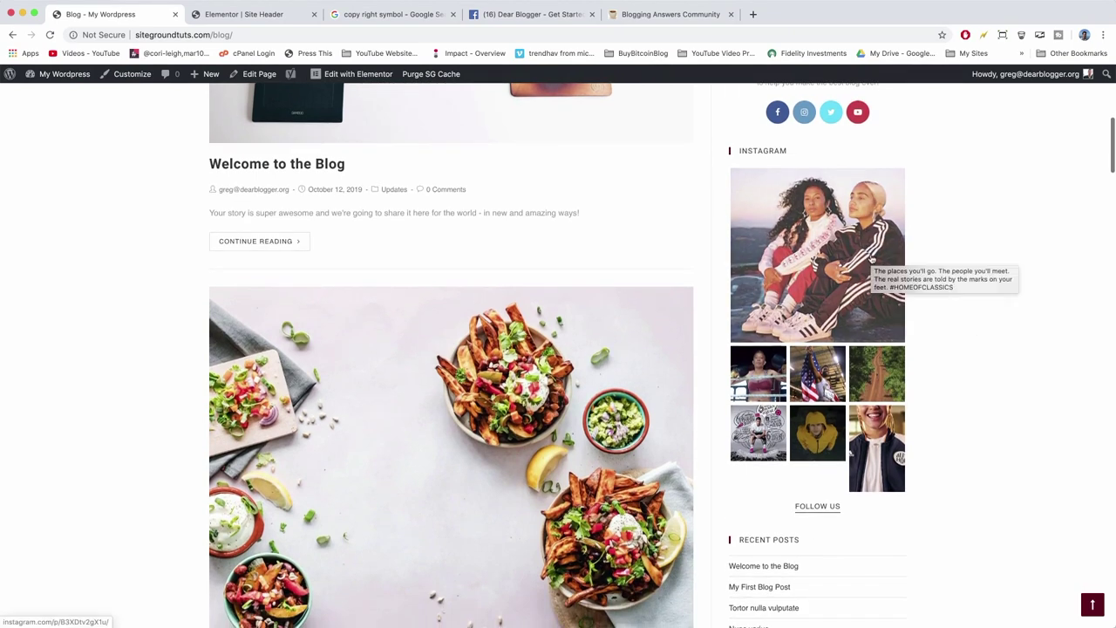
scroll(870, 262, down, 3)
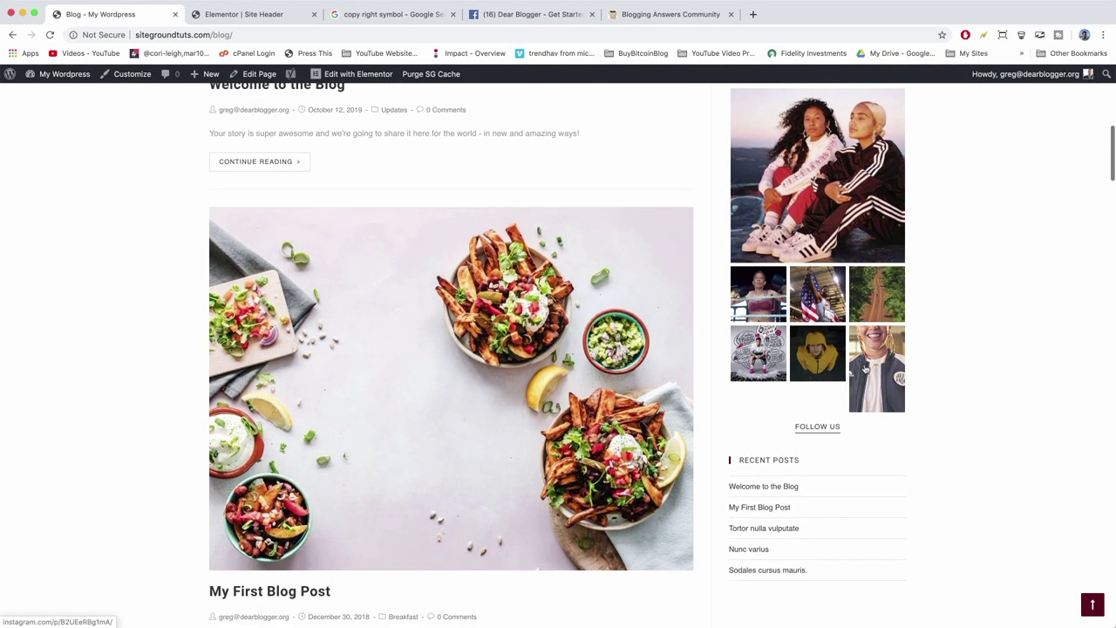
scroll(864, 338, down, 10)
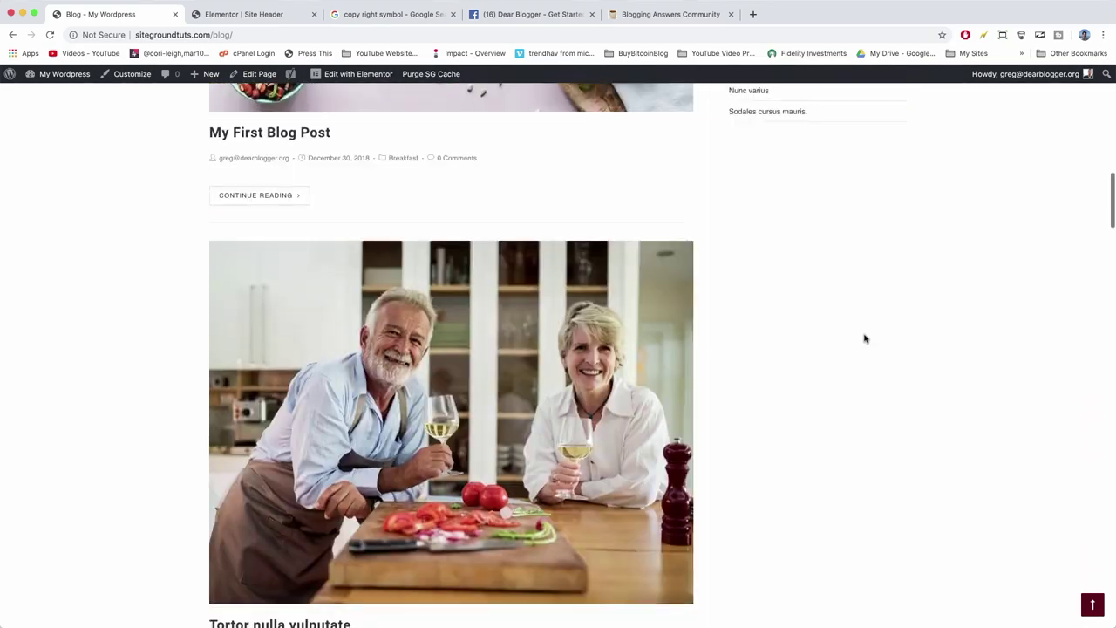
scroll(864, 338, up, 15)
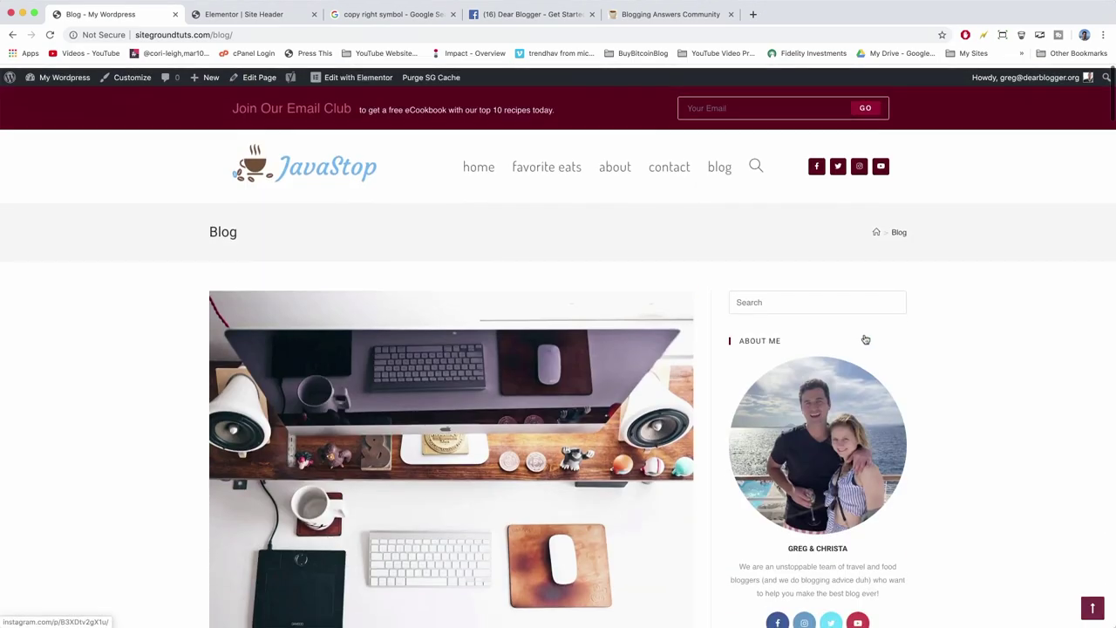
click(658, 164)
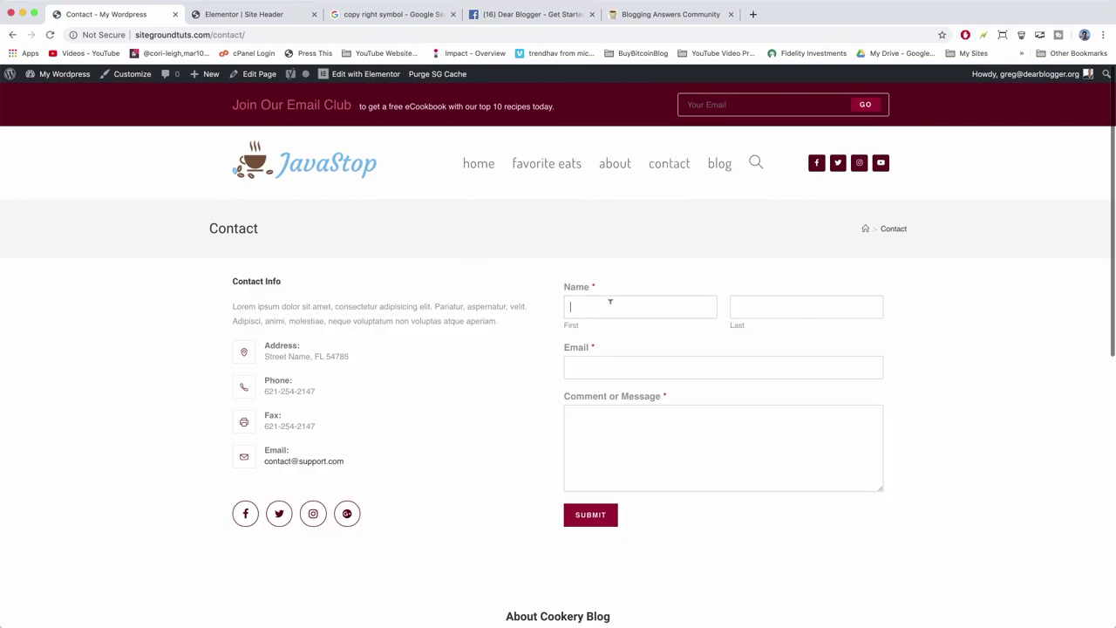
Try the contact form's name, email and message fields and the newsletter box, then edit with Elementor
click(730, 312)
click(694, 364)
click(651, 463)
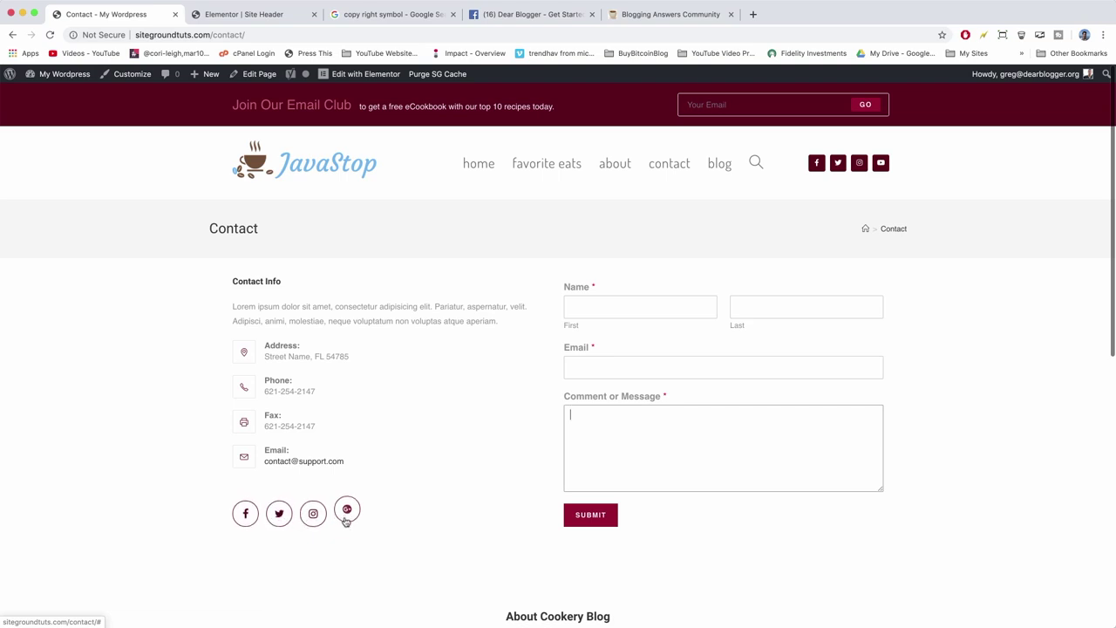
scroll(448, 508, down, 4)
scroll(448, 501, up, 4)
scroll(436, 527, down, 5)
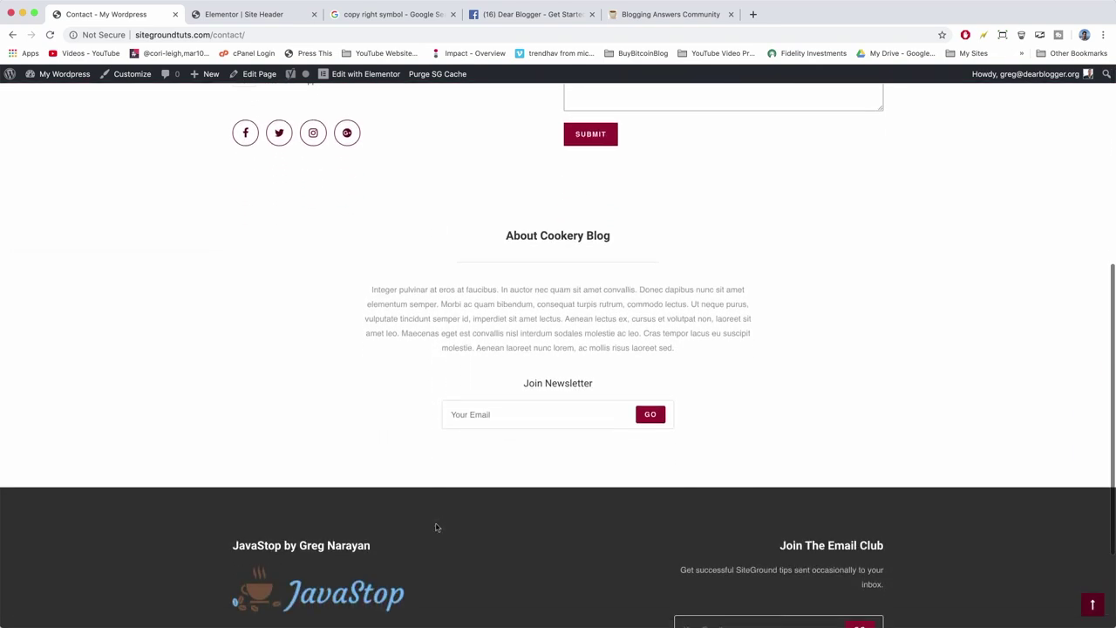
click(497, 390)
scroll(499, 390, down, 2)
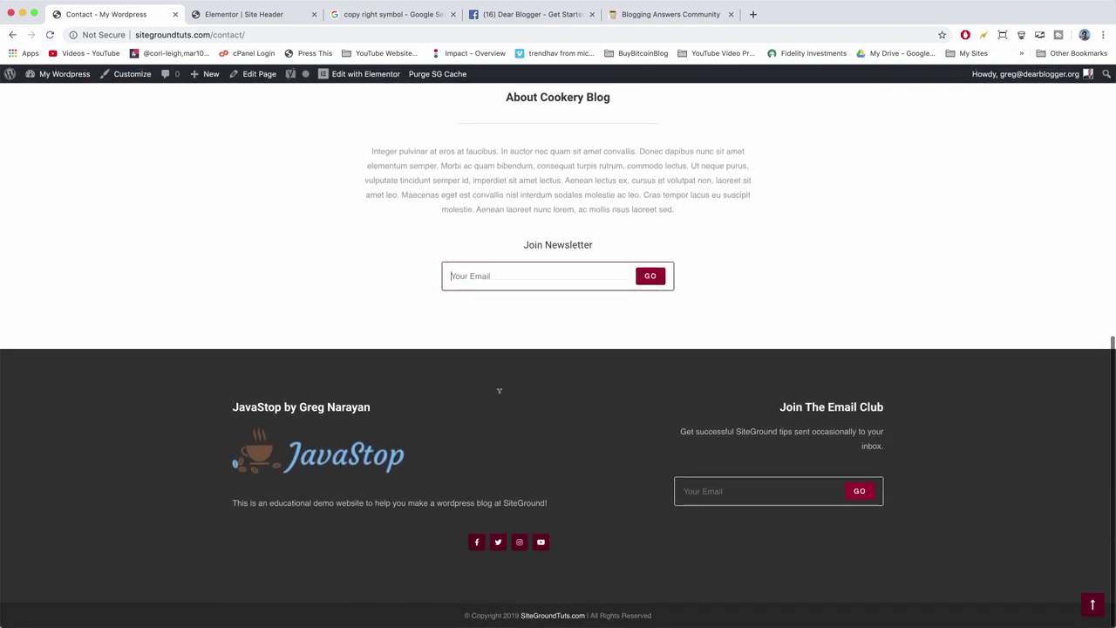
scroll(499, 397, up, 10)
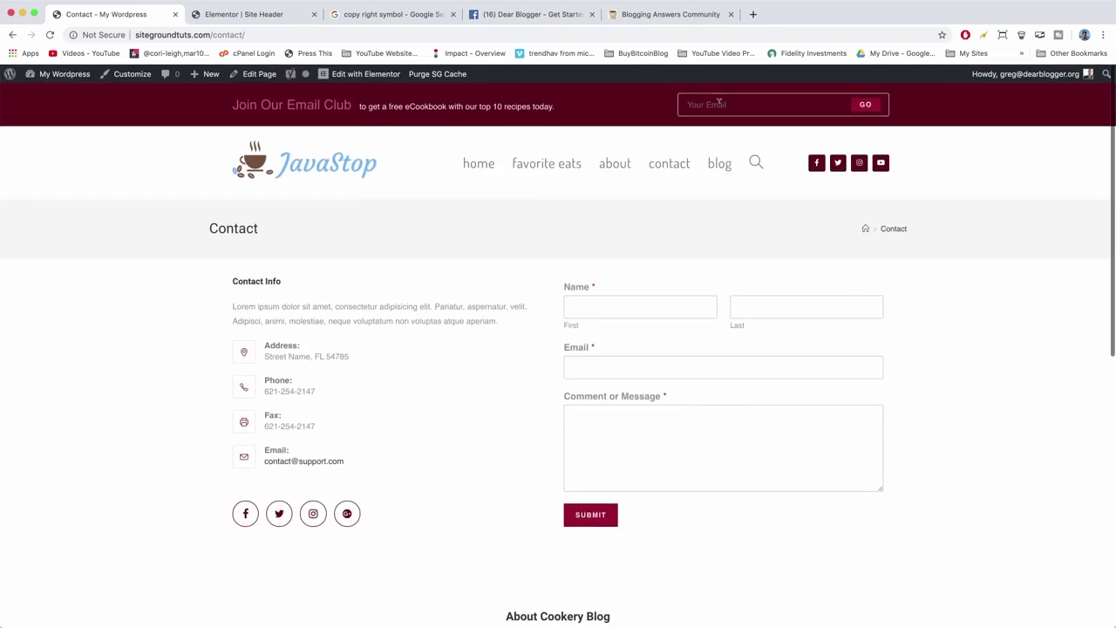
click(363, 75)
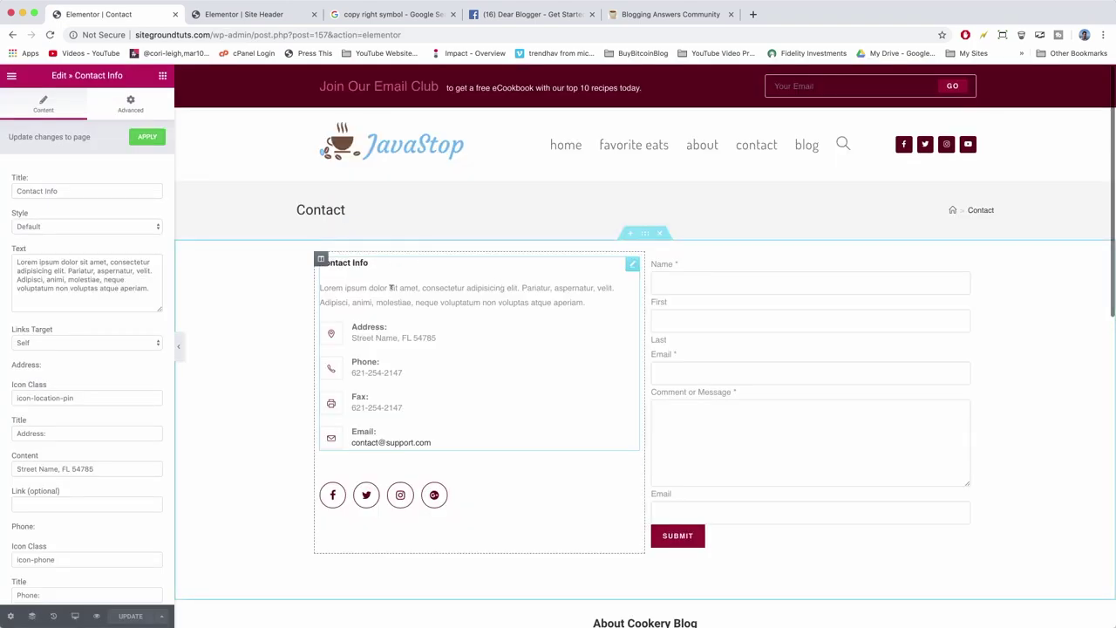
Replace the Contact Info lorem blurb with the 24-hour response sentence and update the page
click(145, 282)
key(super+a)
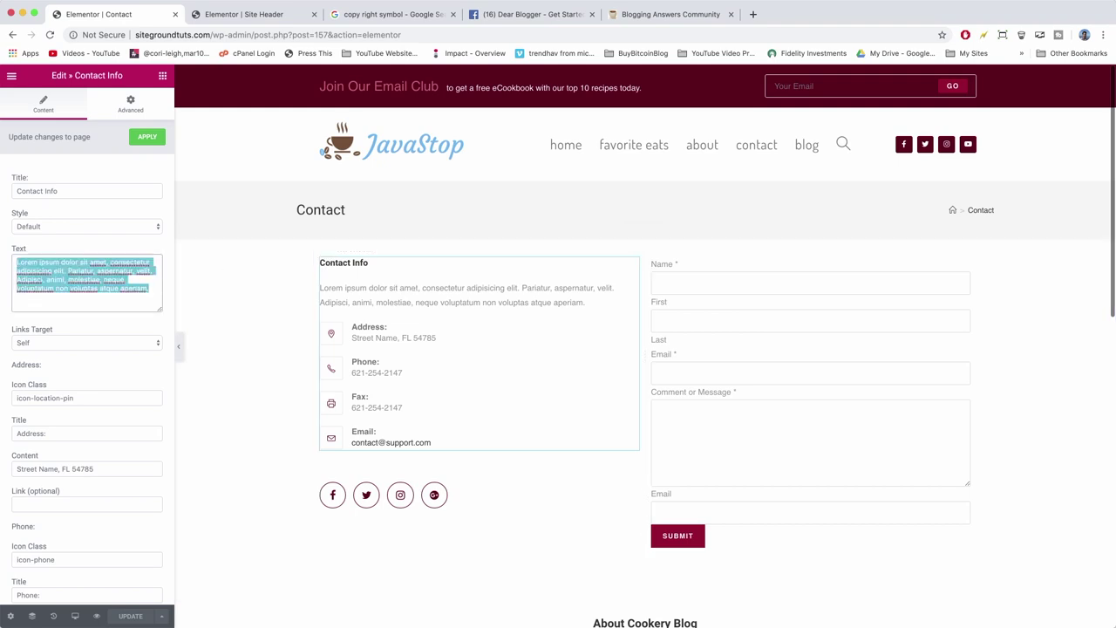
text(We love helping you make a blog and try to respond within 24 hours.)
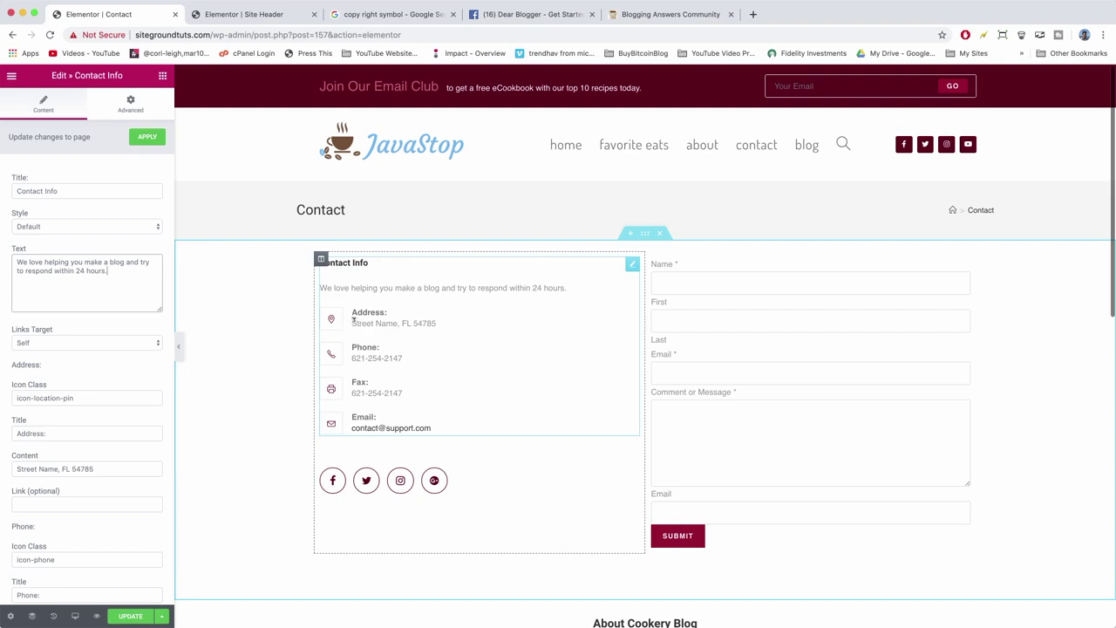
scroll(49, 363, down, 3)
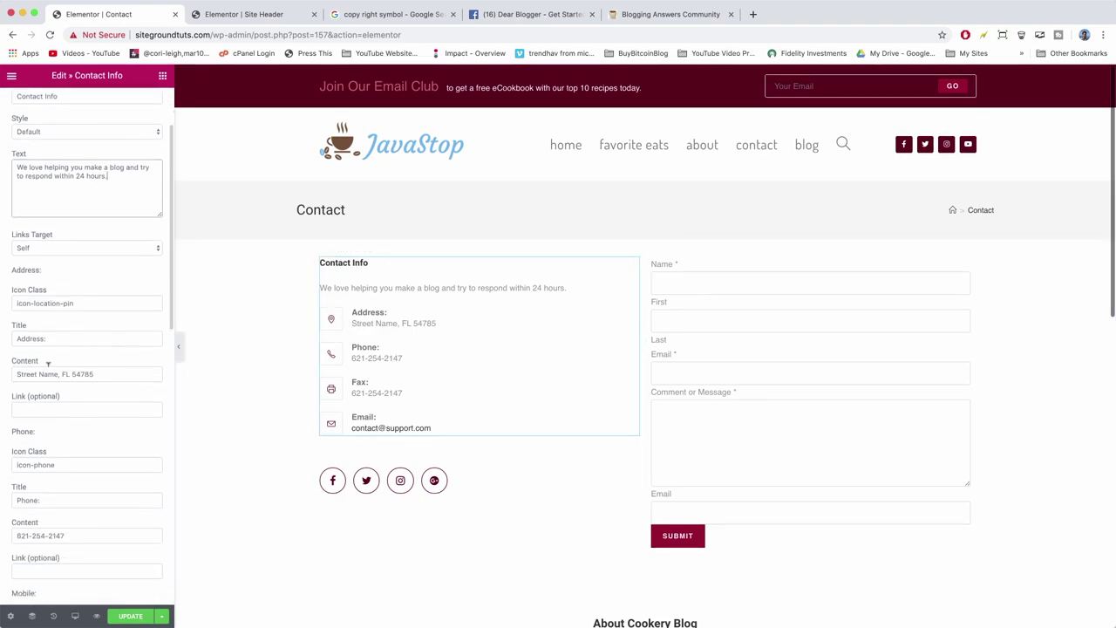
click(46, 373)
key(super+a)
scroll(35, 388, down, 4)
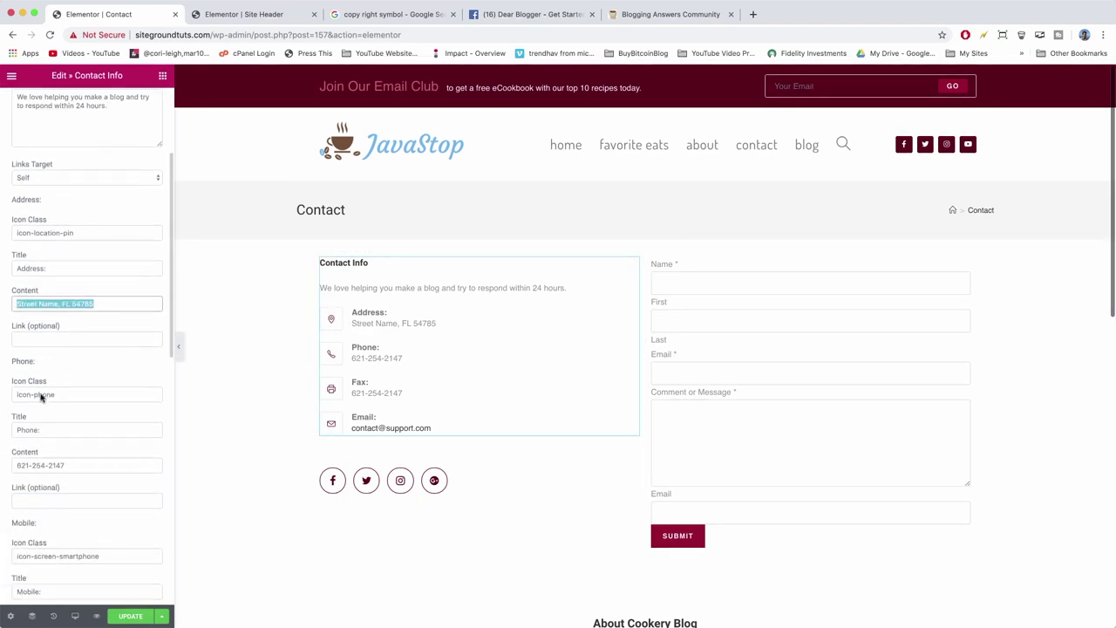
click(39, 344)
key(super+a)
scroll(33, 393, down, 3)
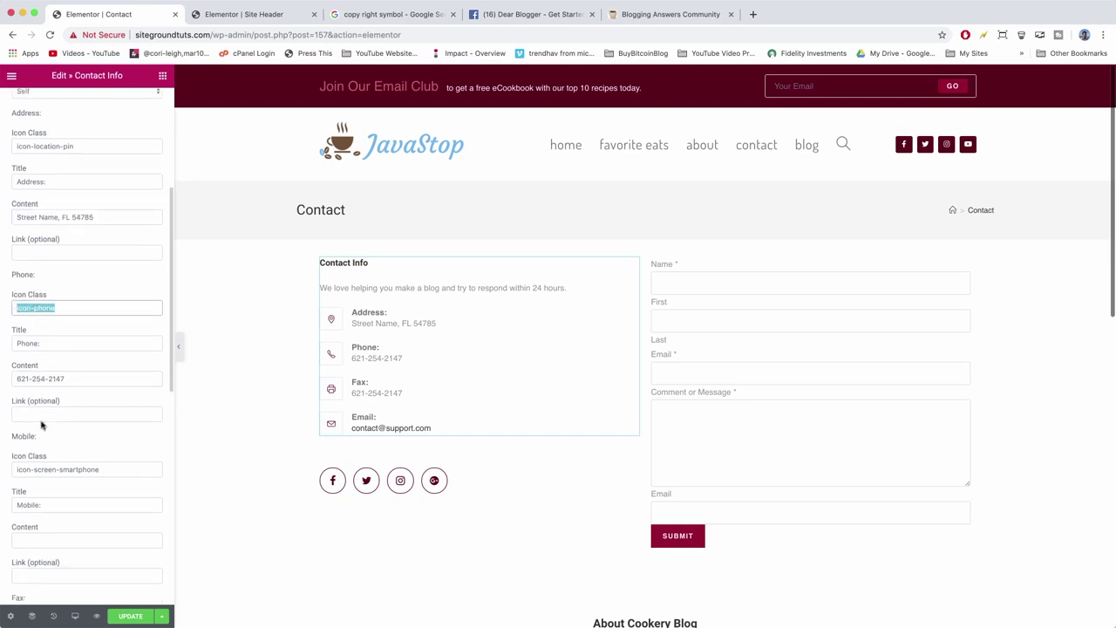
click(39, 296)
scroll(42, 299, down, 3)
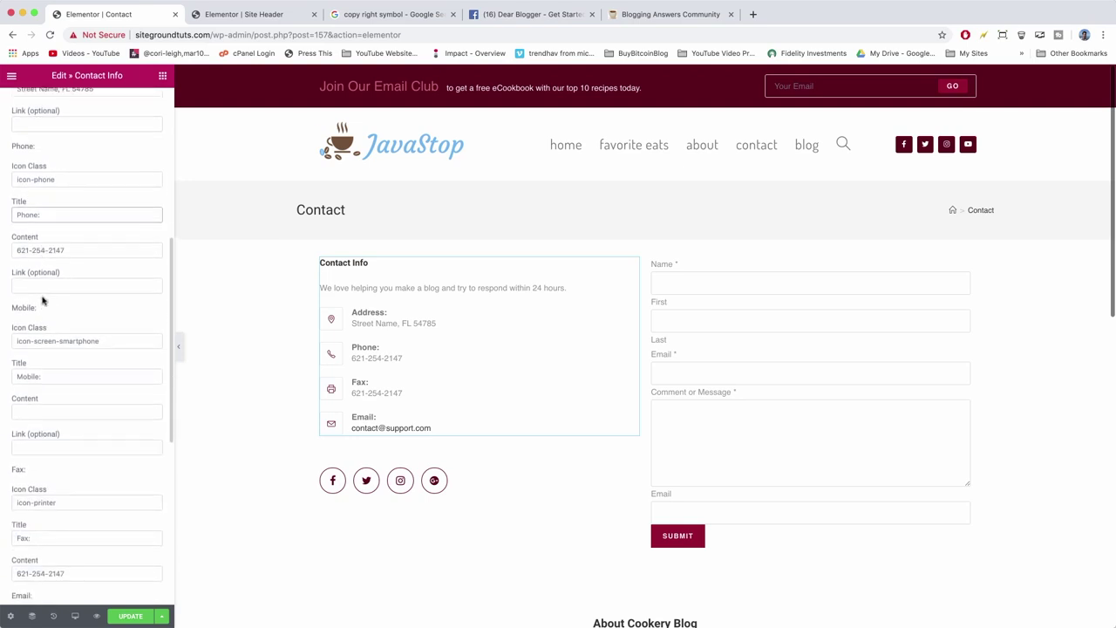
scroll(57, 340, down, 13)
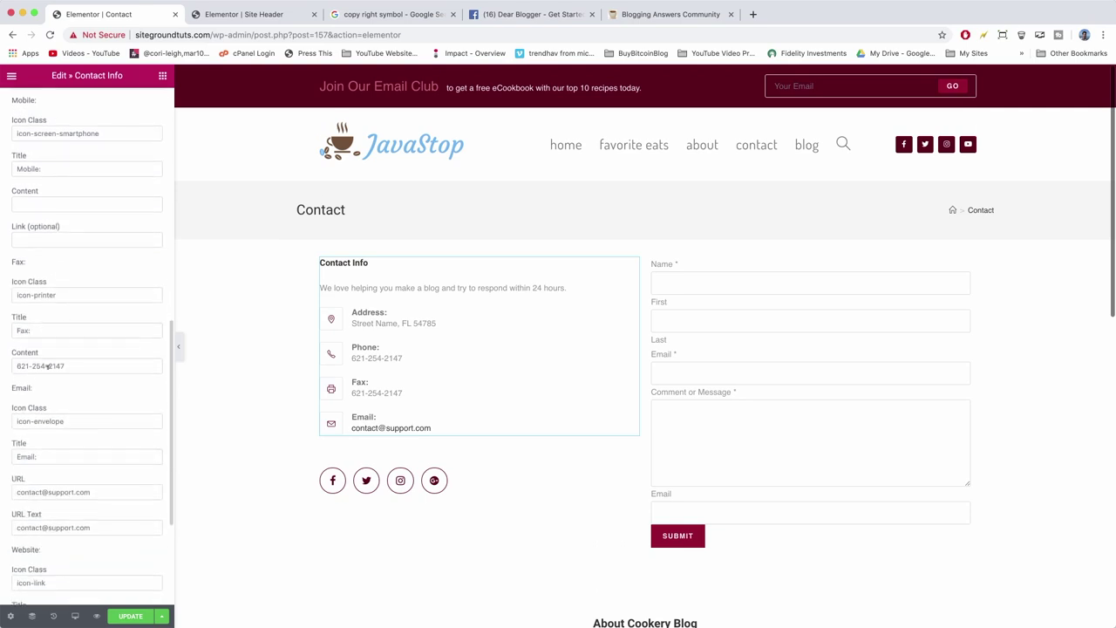
click(131, 616)
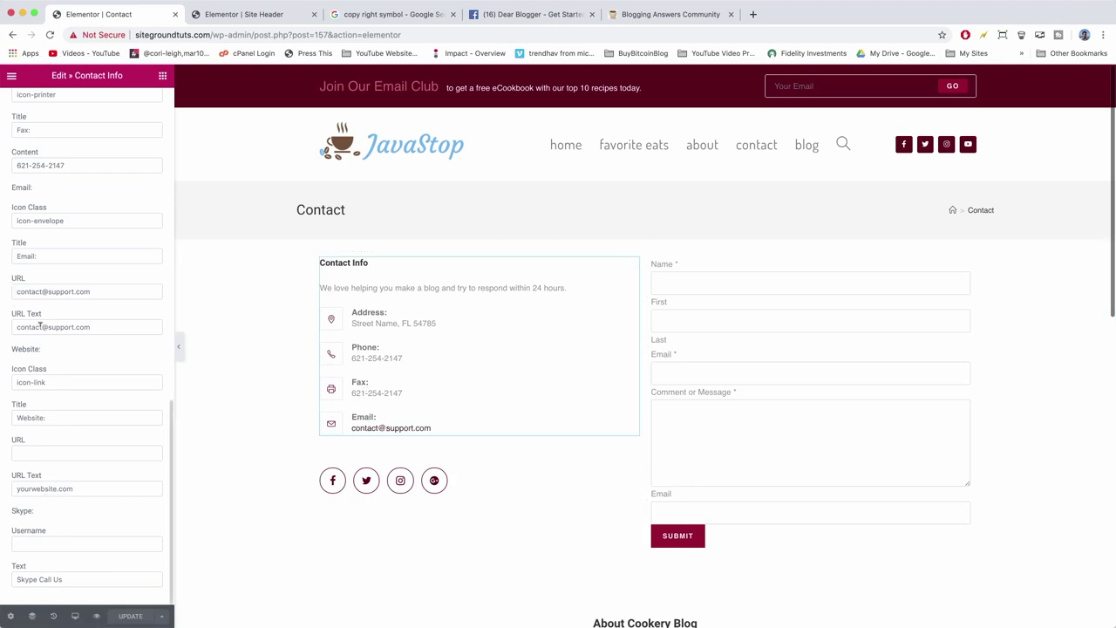
Change the contact email link and displayed text to the owner's address and save
triple_click(40, 289)
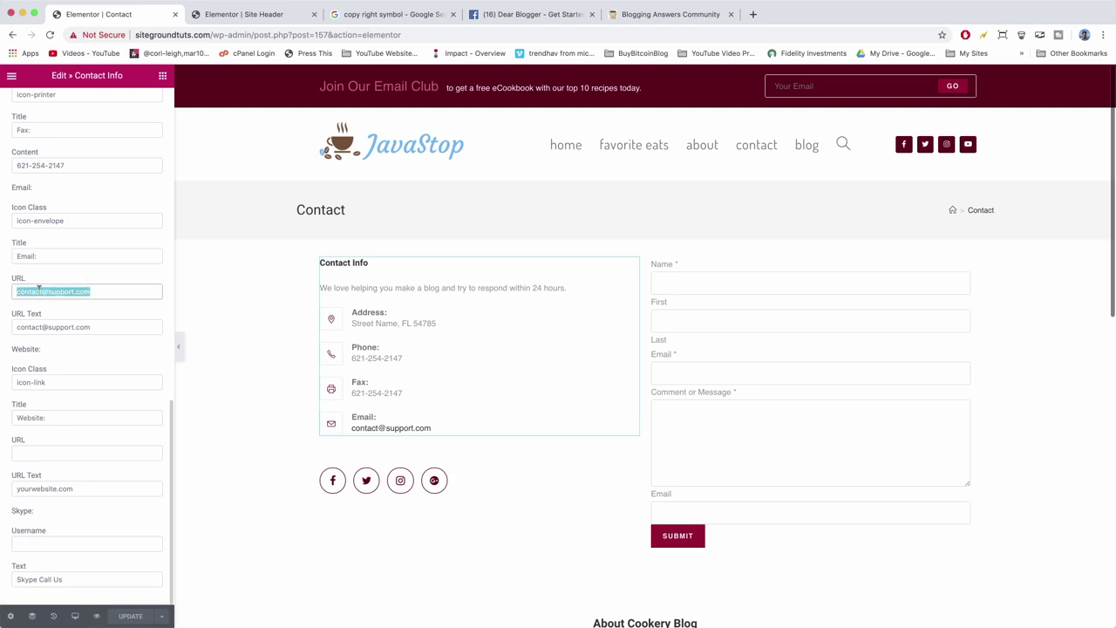
key(super+v)
drag(15, 327, 90, 327)
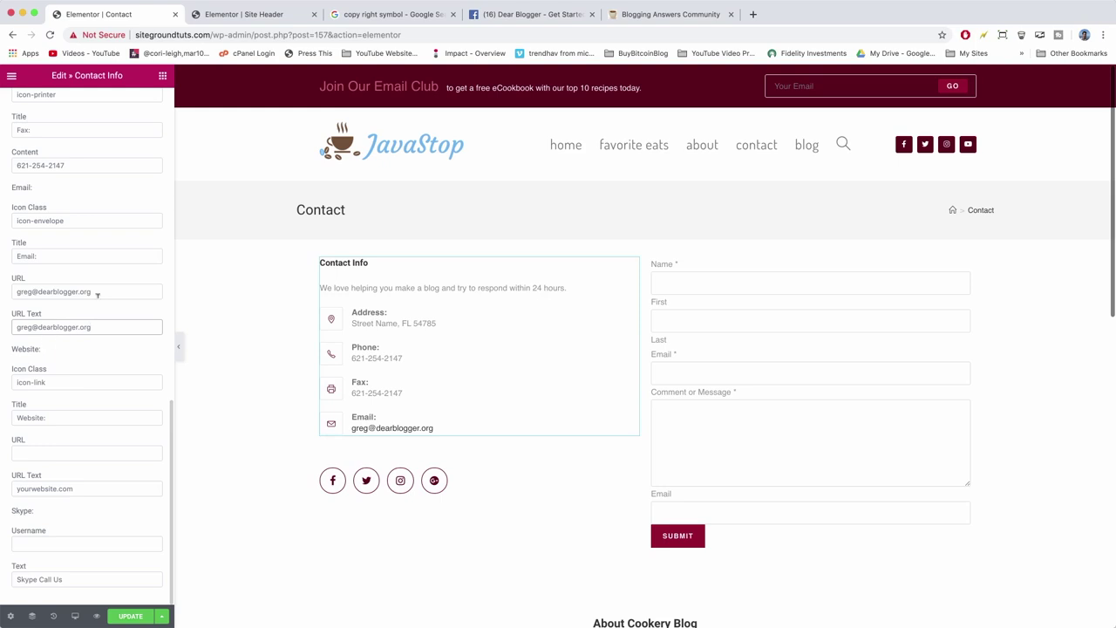
scroll(165, 310, up, 6)
scroll(166, 310, down, 6)
click(117, 617)
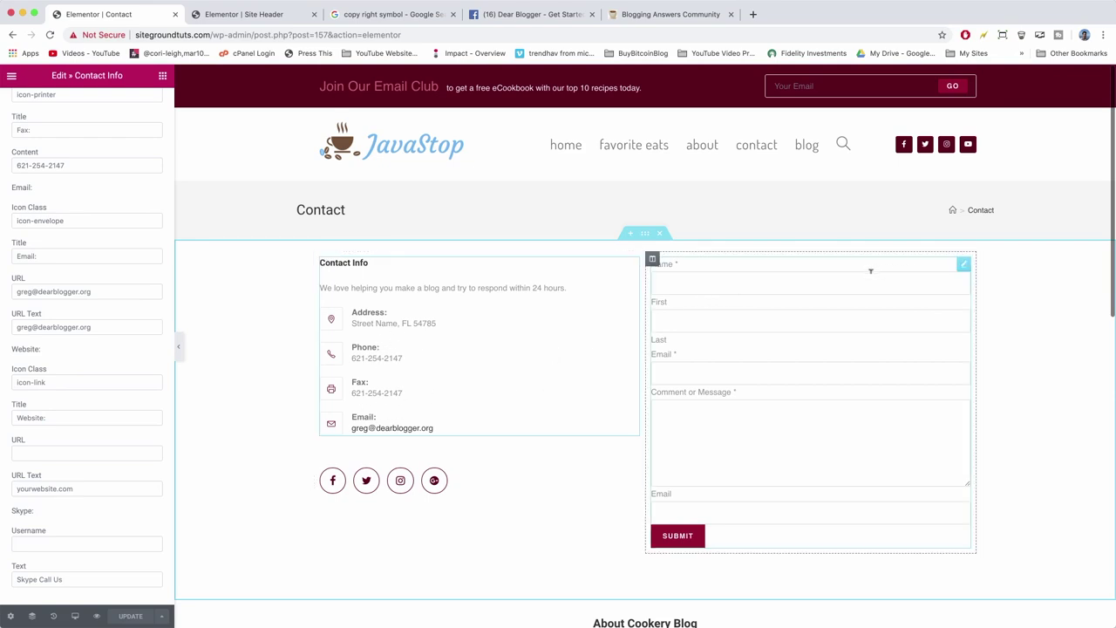
Rename the 'About Cookery Blog' heading to 'About JavaStop Blog'
click(868, 307)
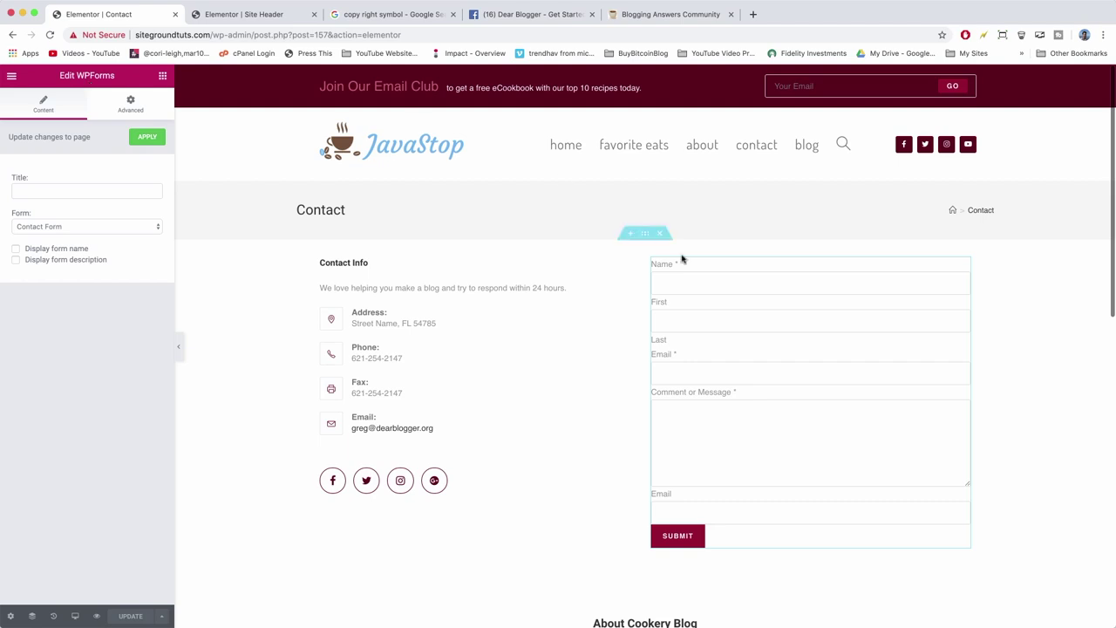
scroll(654, 240, down, 5)
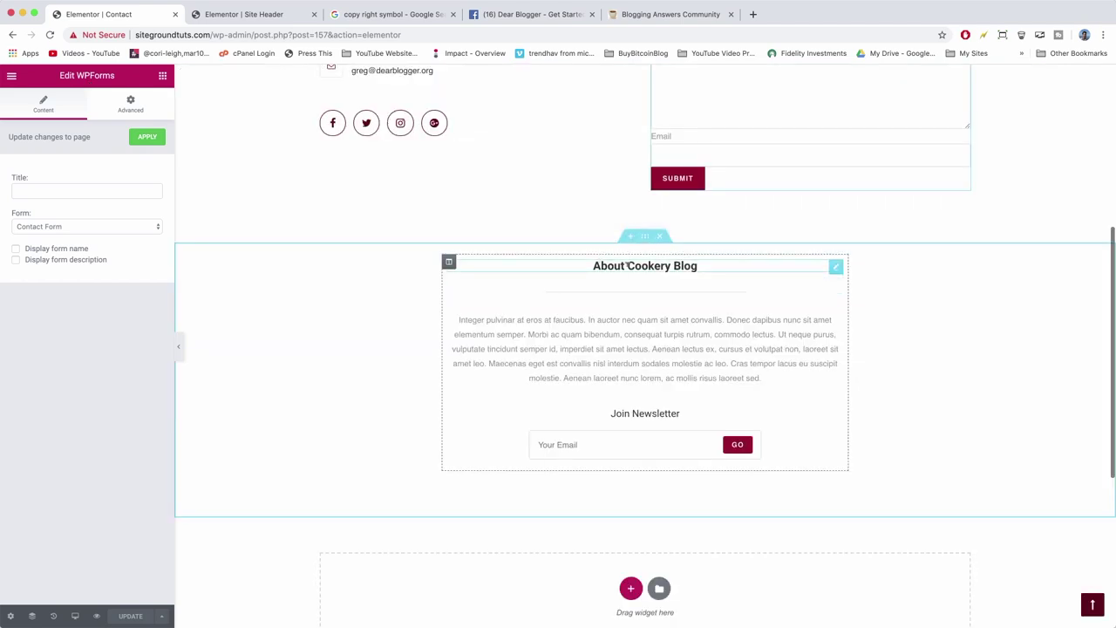
click(646, 262)
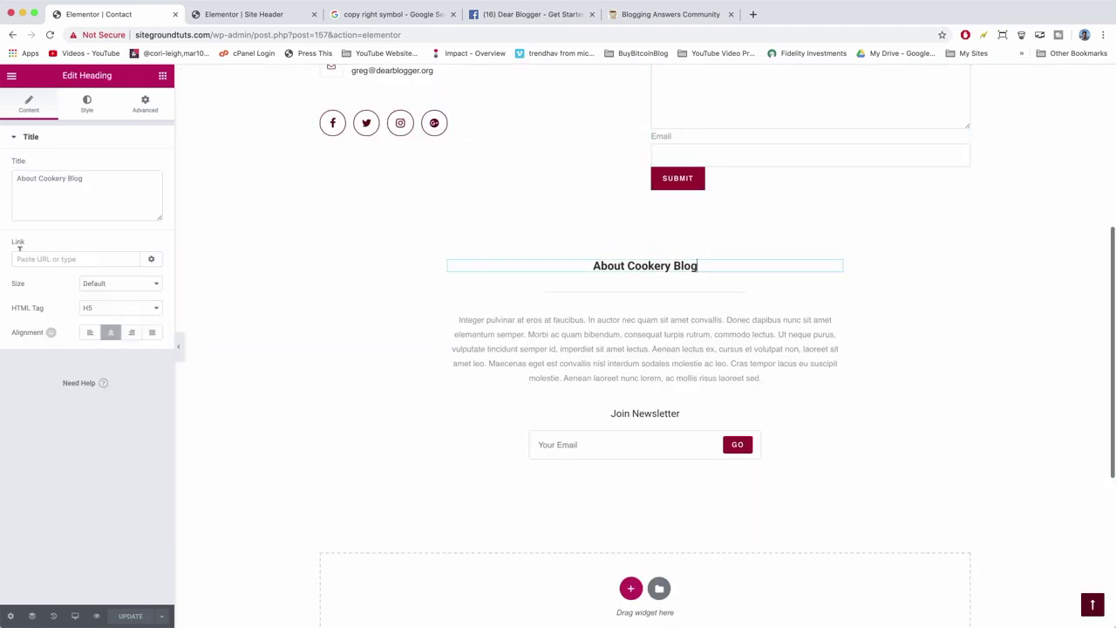
double_click(50, 178)
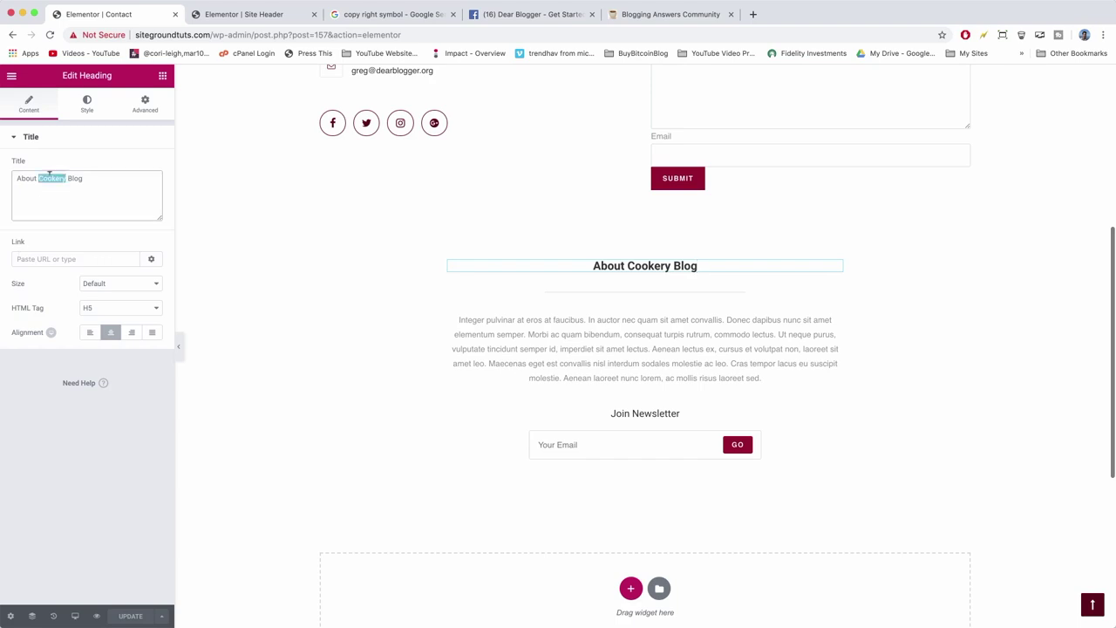
text(JavaStop)
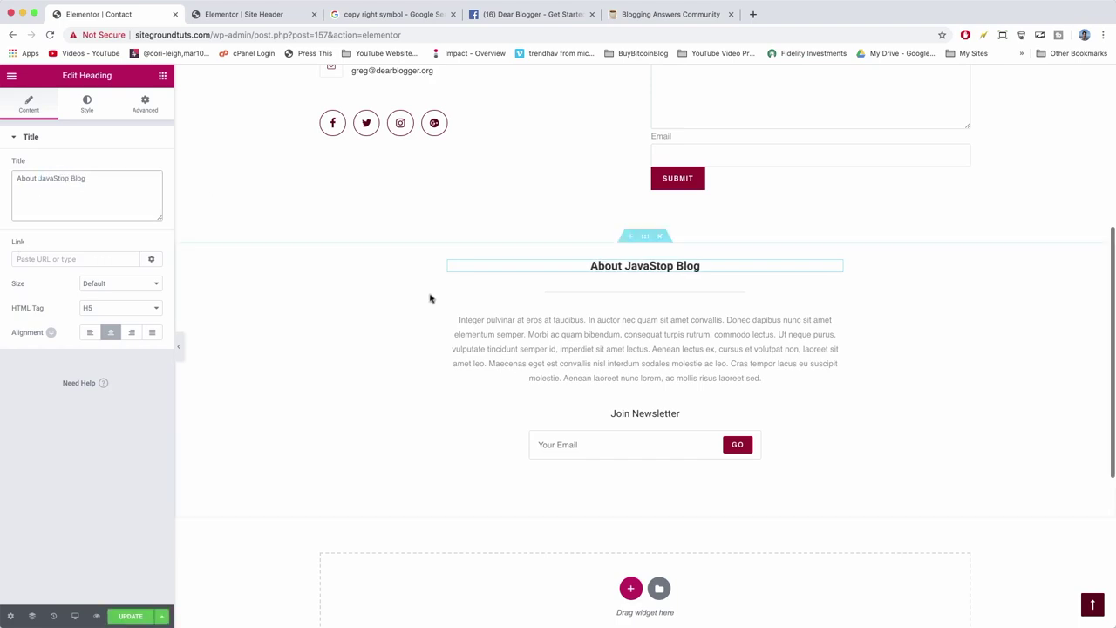
Replace the placeholder paragraph with the pasted JavaStop bio, update, and view the live page
click(455, 320)
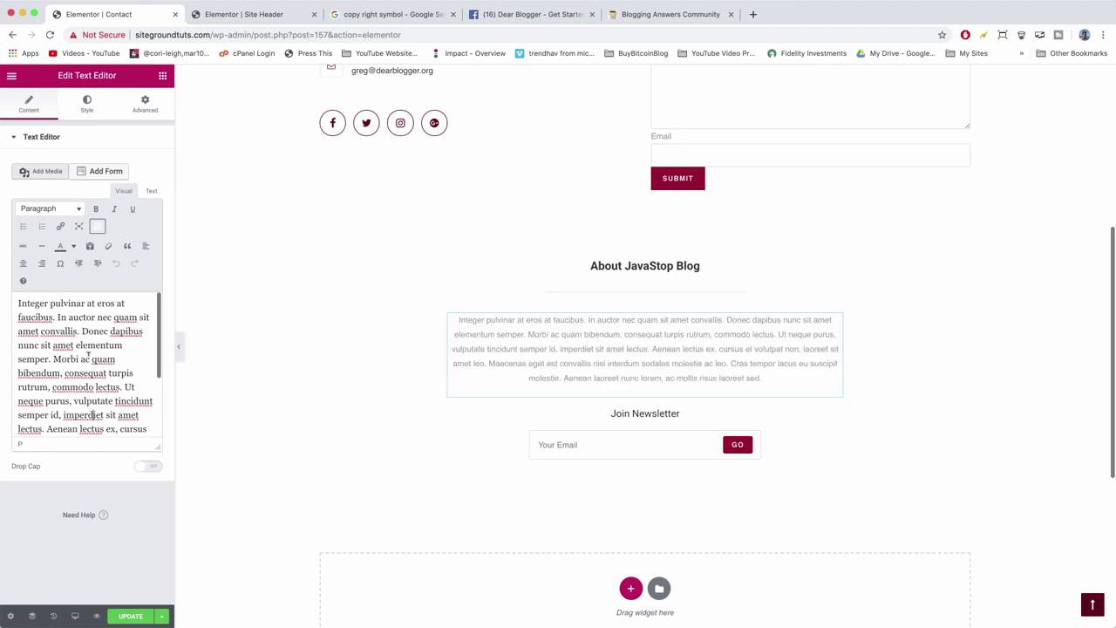
key(ctrl+a)
key(BackSpace)
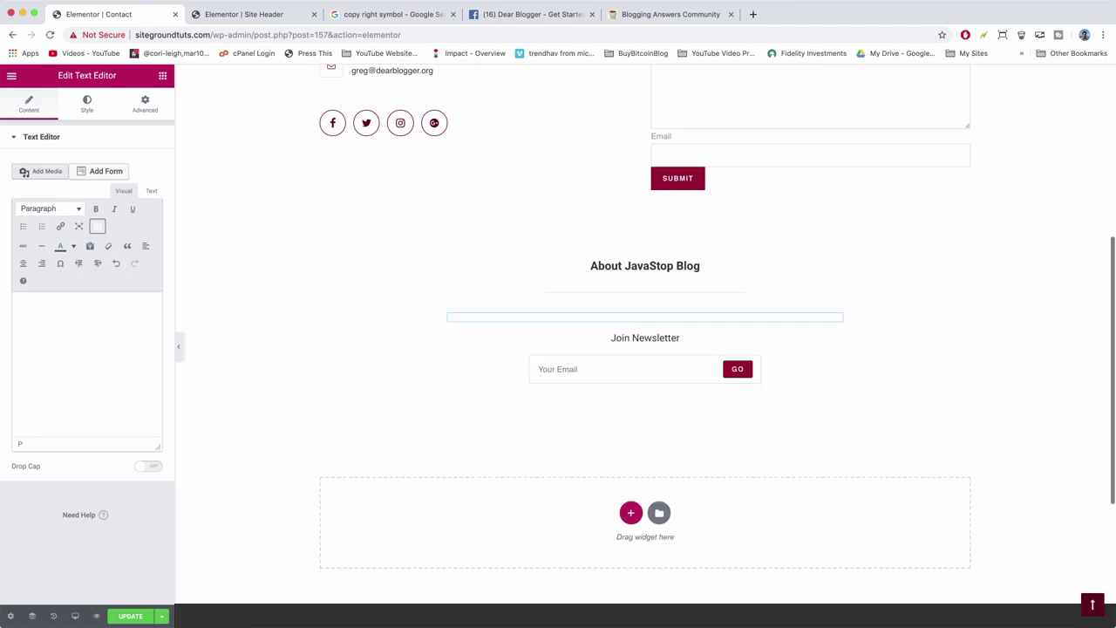
text(We are a one stop shop to learn WordPress, how to blog, and how to be successful with WordPress blogging online. We've walked the walk for nearly 10 years and are here to give back to you and your blog today!)
click(119, 617)
scroll(518, 424, up, 5)
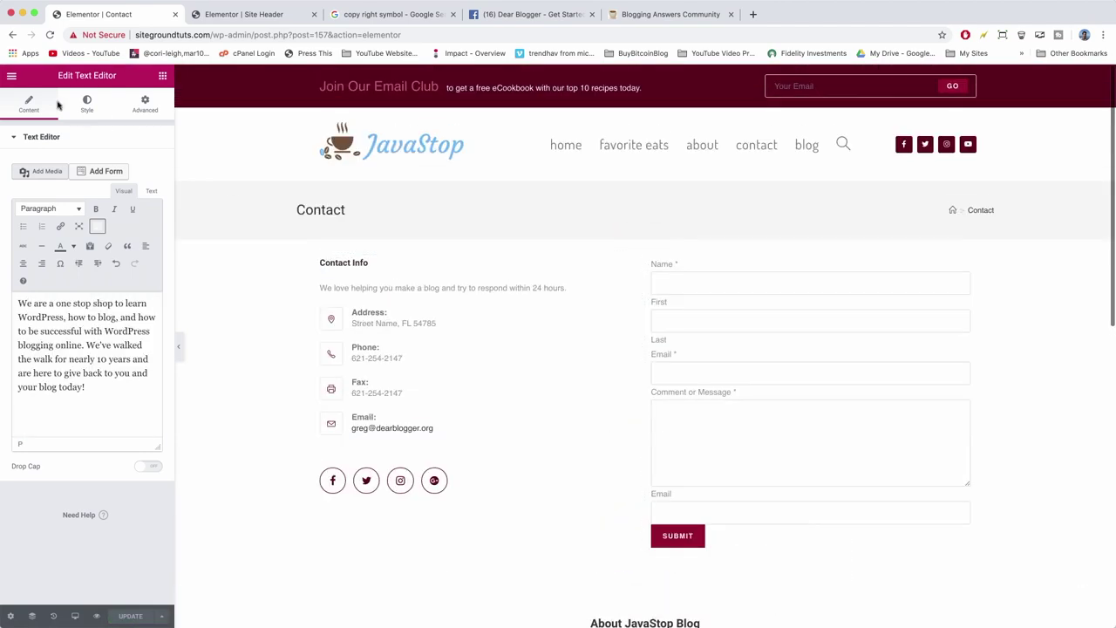
click(12, 76)
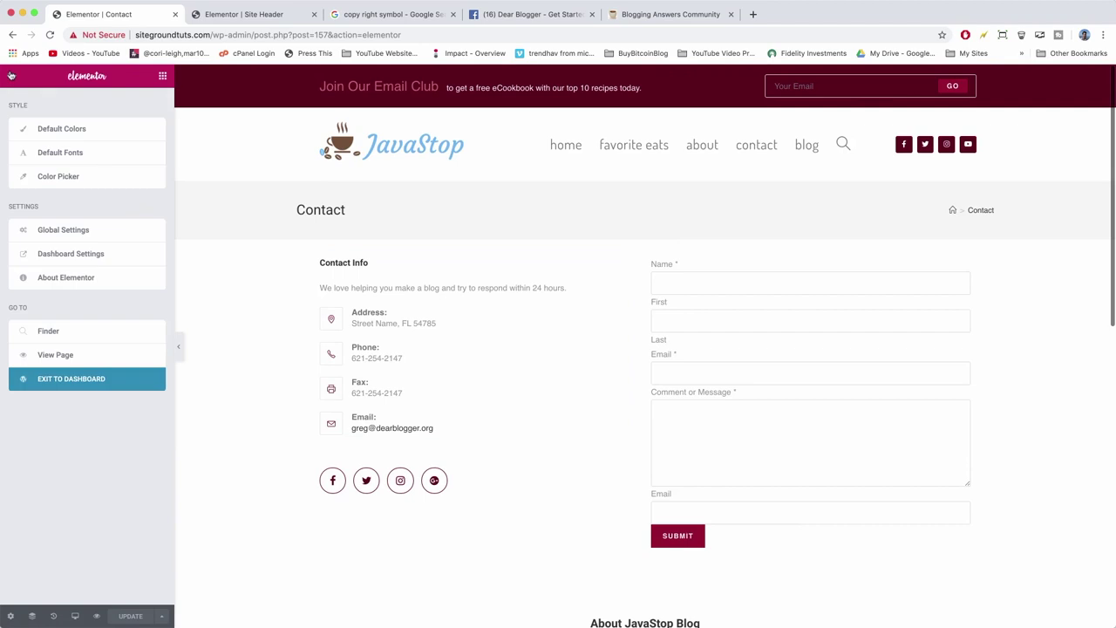
click(87, 357)
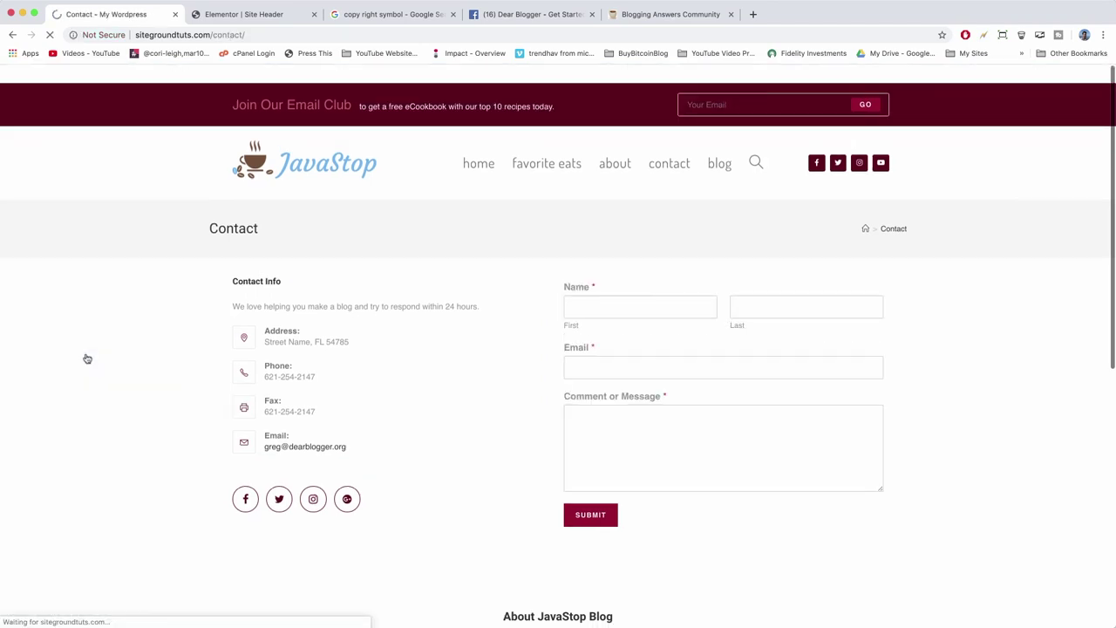
Submit a test contact form with a name, email and message starting 'Hi, need some help'
click(637, 308)
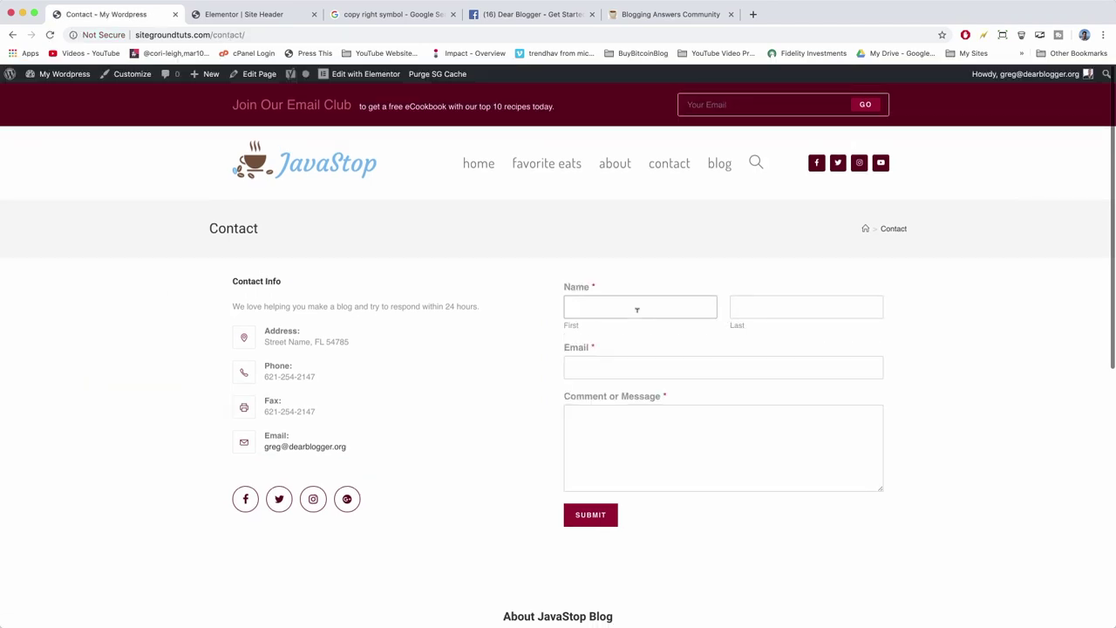
text(Greg)
key(Tab)
text(N)
key(Tab)
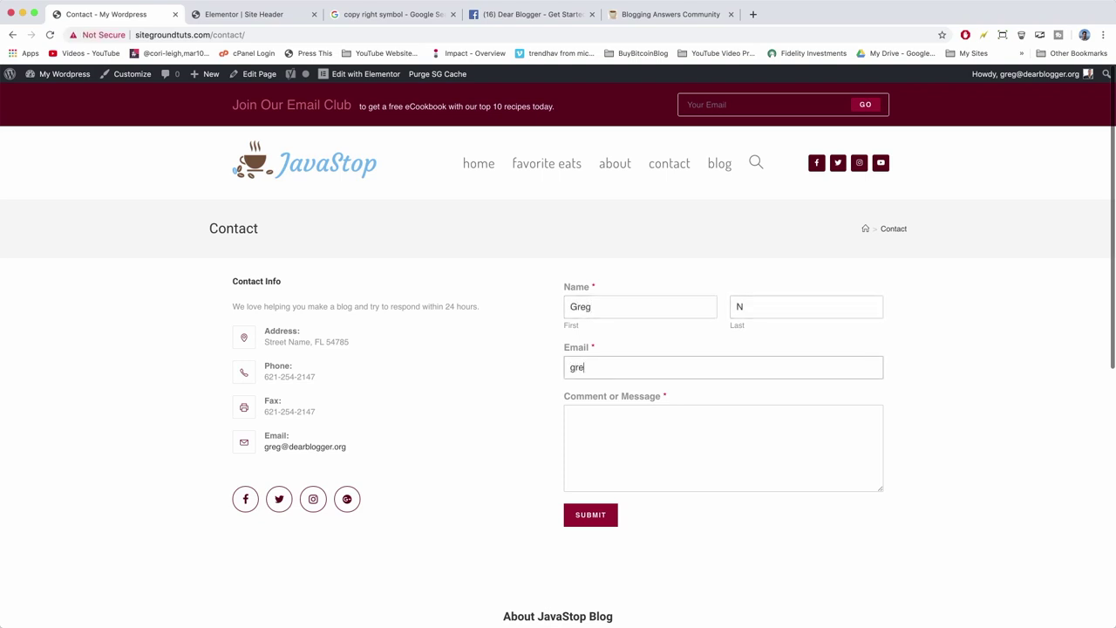
key(Tab)
text(Hi, need )
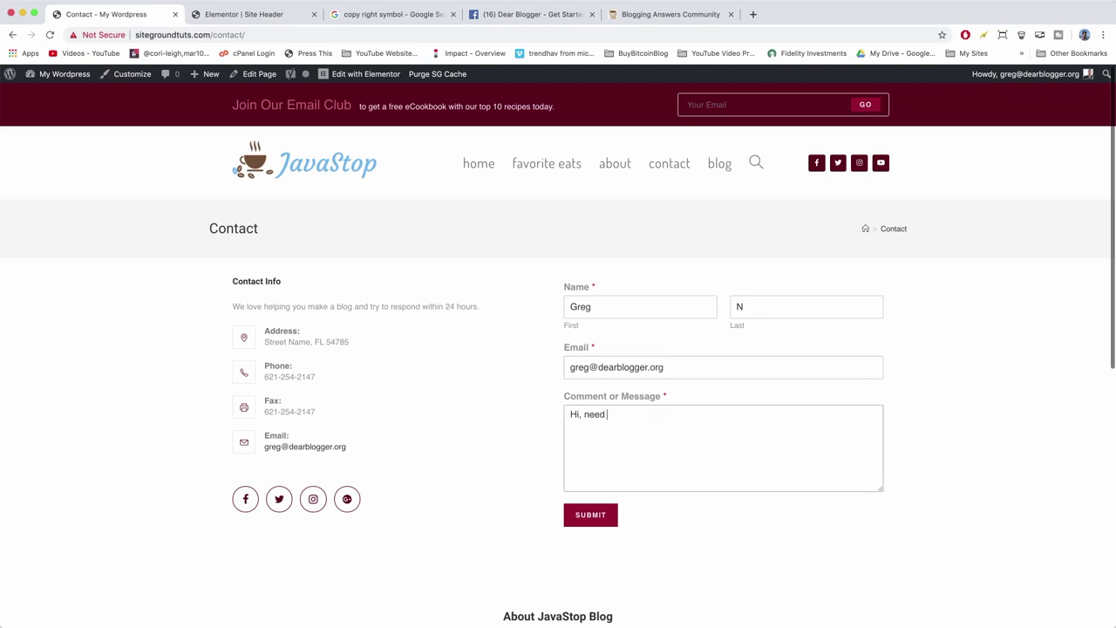
text(some help, loved the tut!)
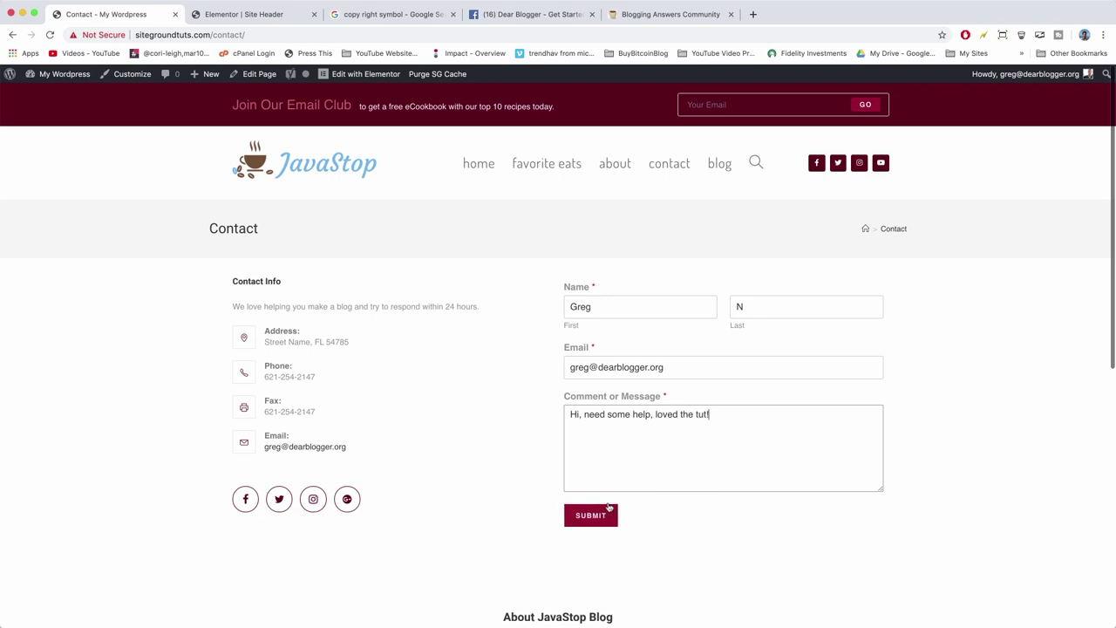
click(593, 514)
scroll(593, 515, down, 3)
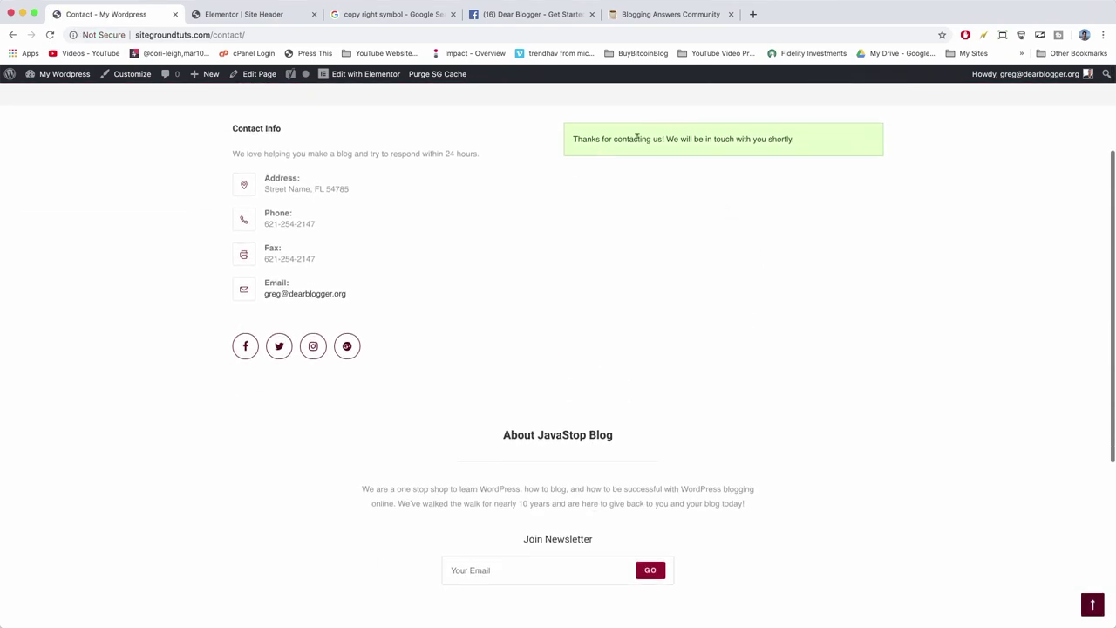
Load Gmail in a new browser tab
click(752, 14)
text(gm)
key(Return)
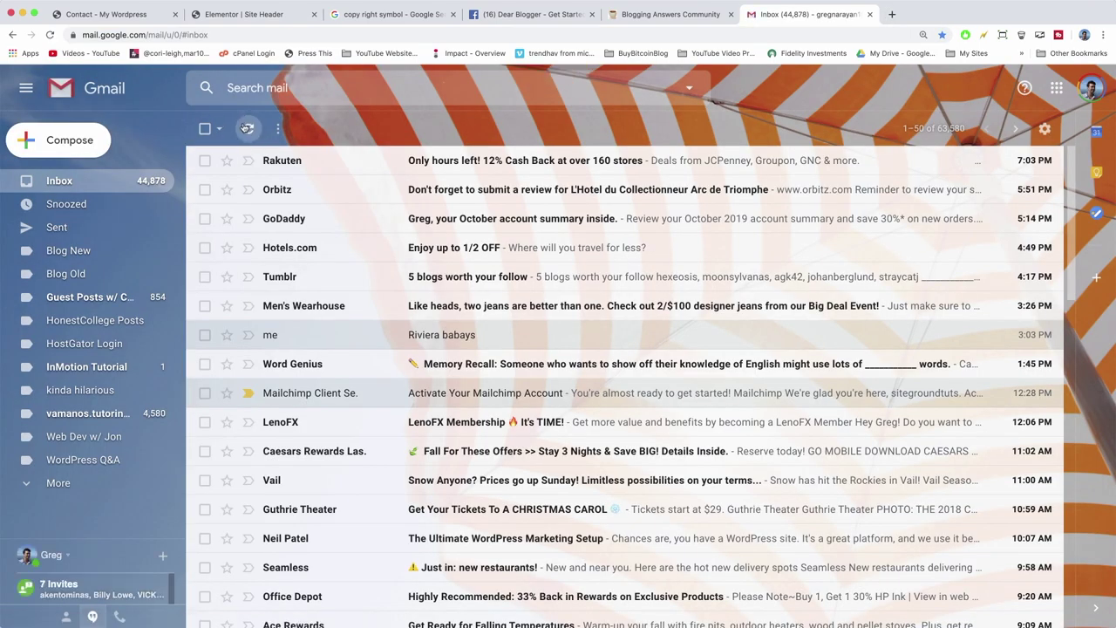
Refresh the inbox, read the New Entry: Contact Form email, and follow its My Wordpress link
click(247, 128)
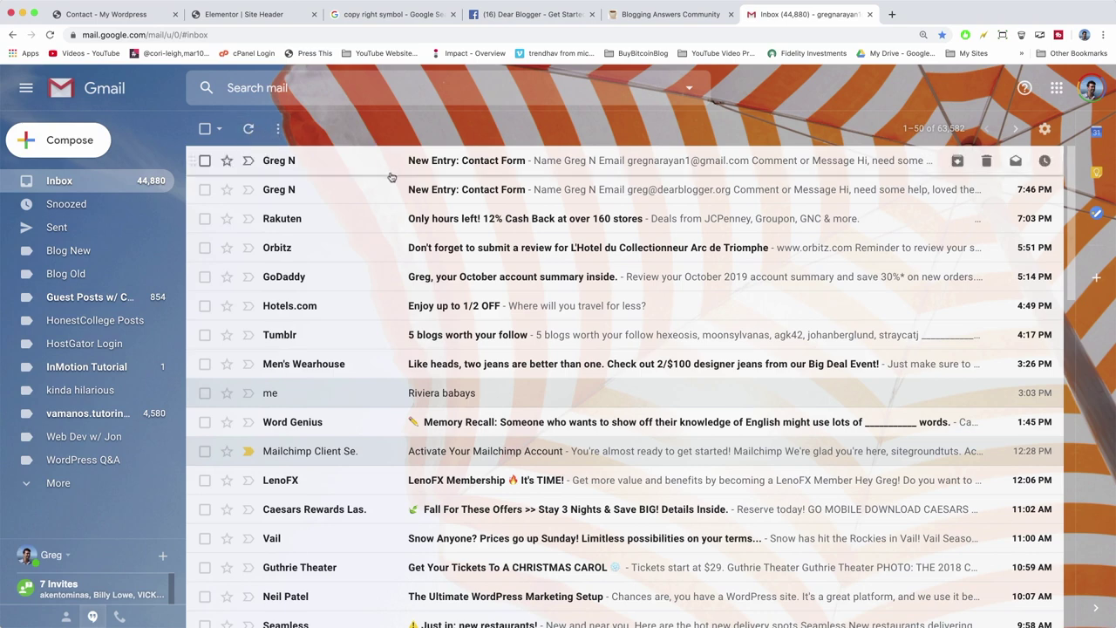
click(486, 189)
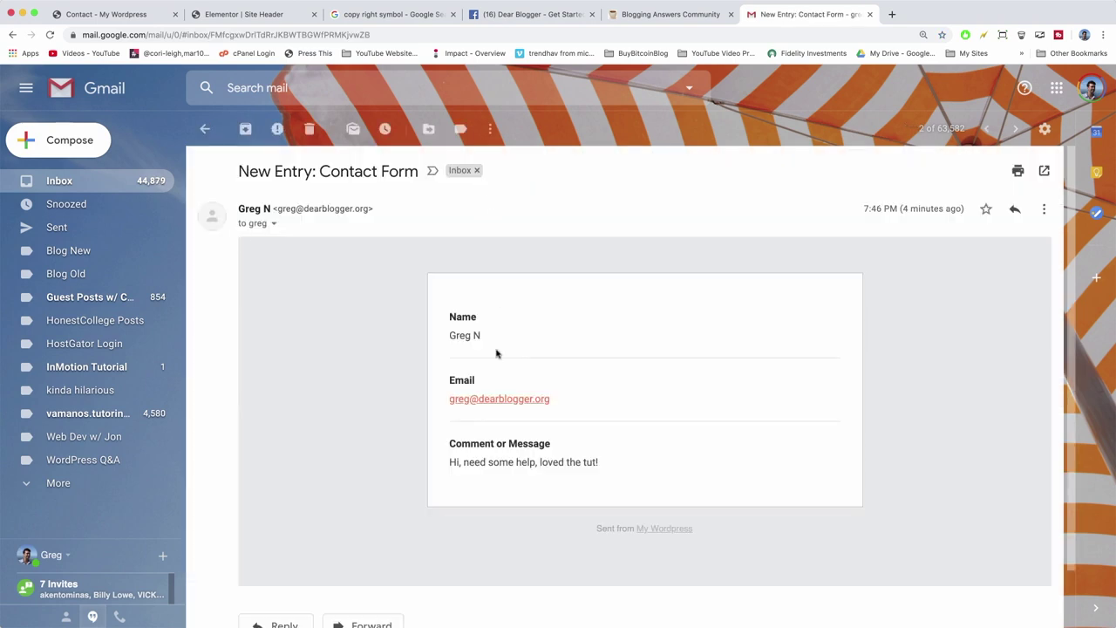
scroll(497, 353, down, 1)
scroll(497, 353, up, 1)
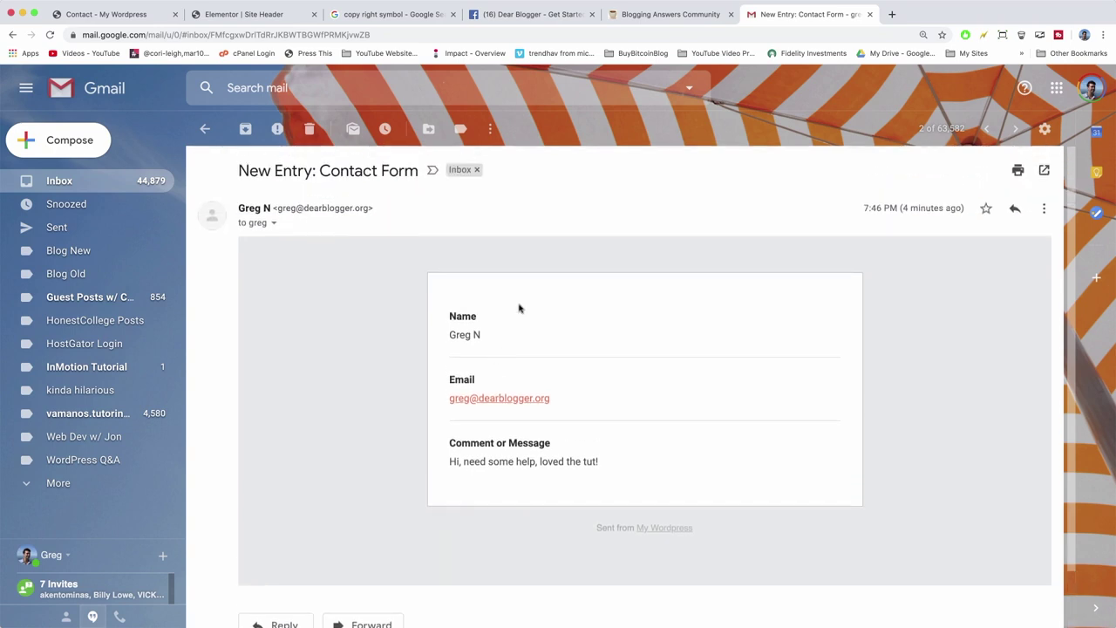
scroll(524, 303, down, 1)
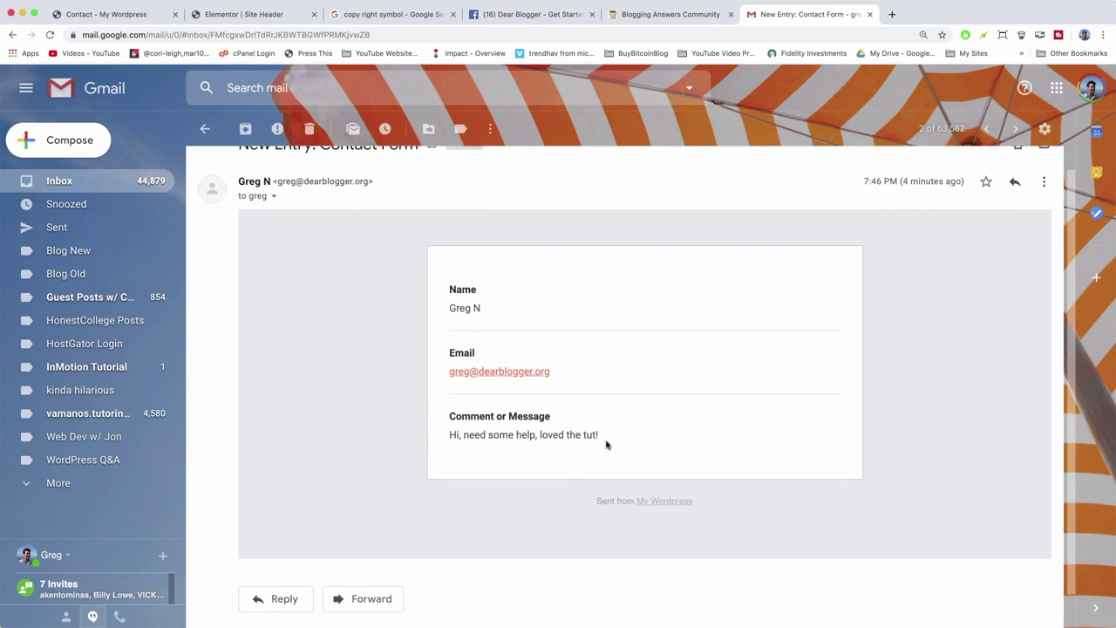
scroll(603, 440, down, 2)
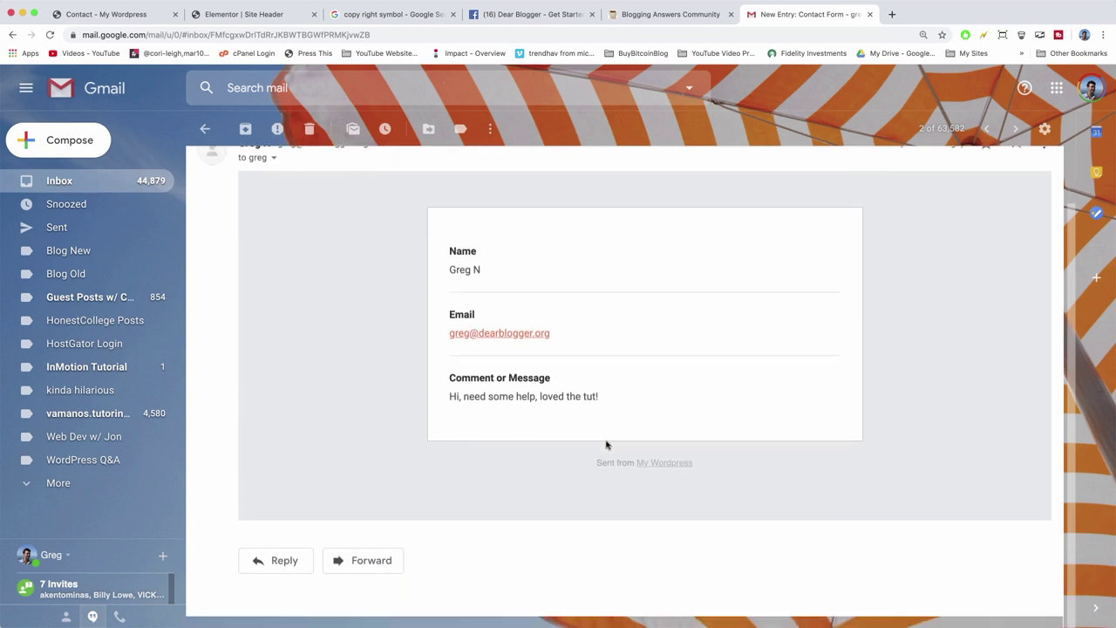
click(655, 473)
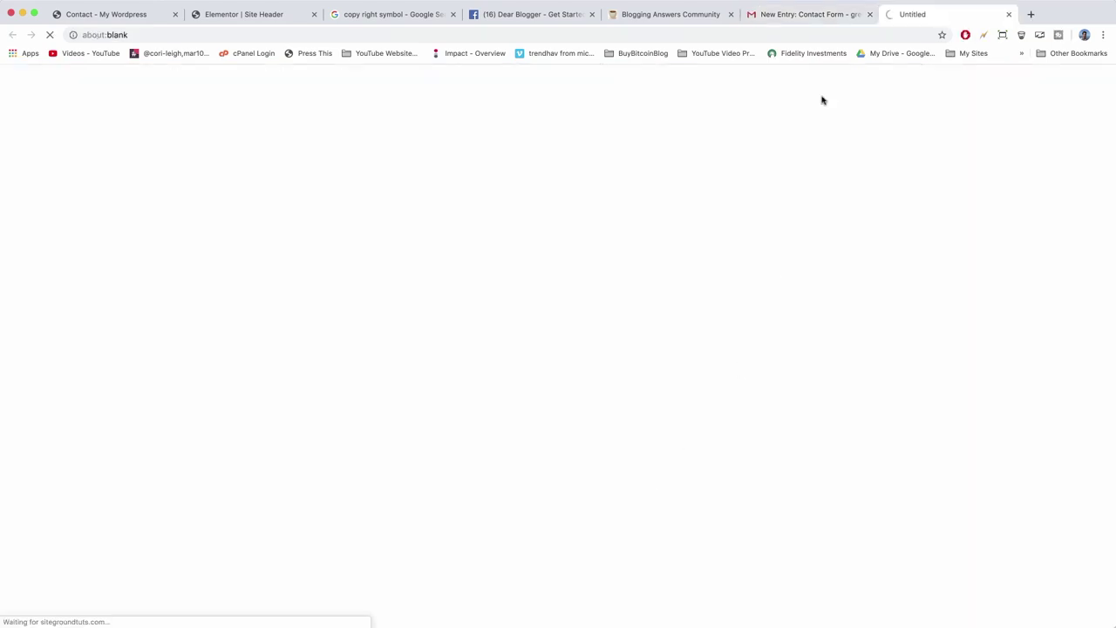
Close the extra tab, log out from the Howdy menu, and return to the site
click(1007, 15)
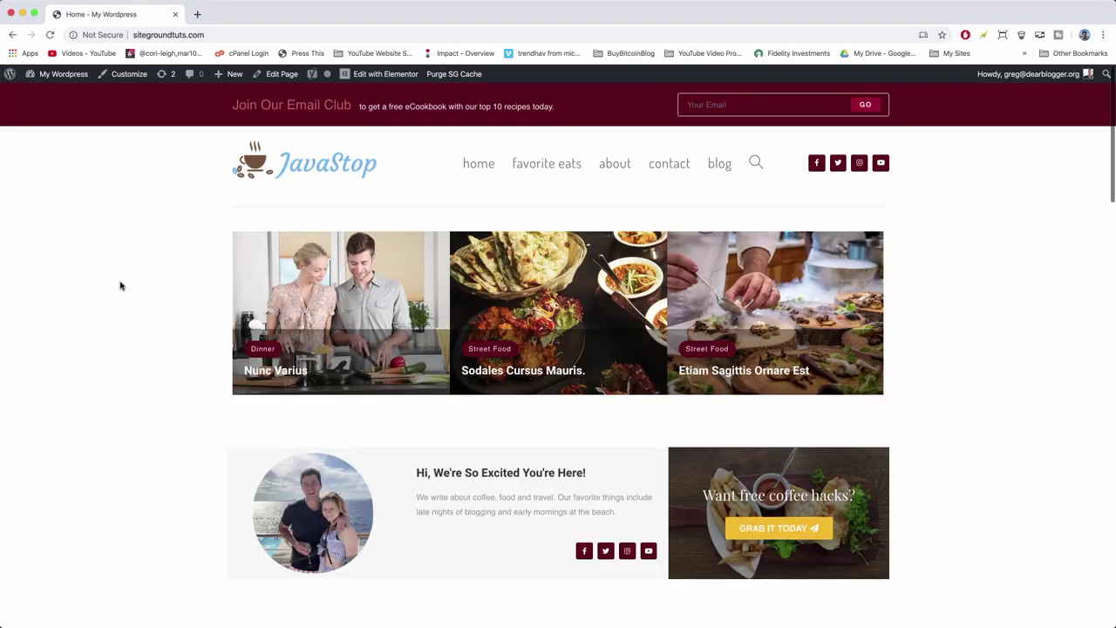
scroll(137, 284, down, 12)
scroll(136, 284, down, 4)
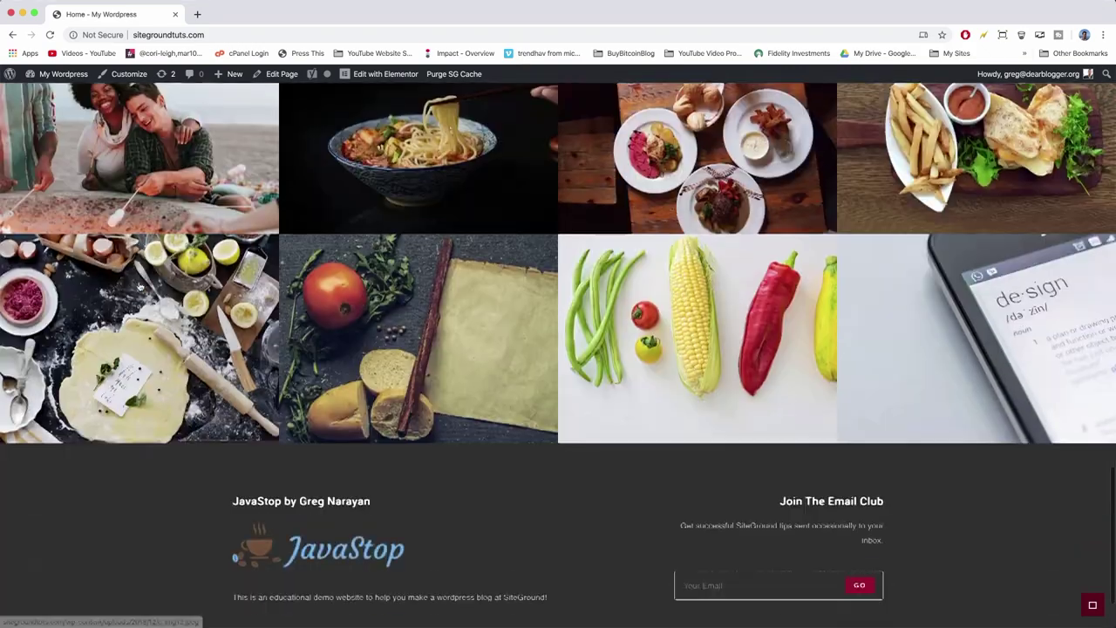
scroll(137, 285, up, 10)
scroll(138, 285, up, 6)
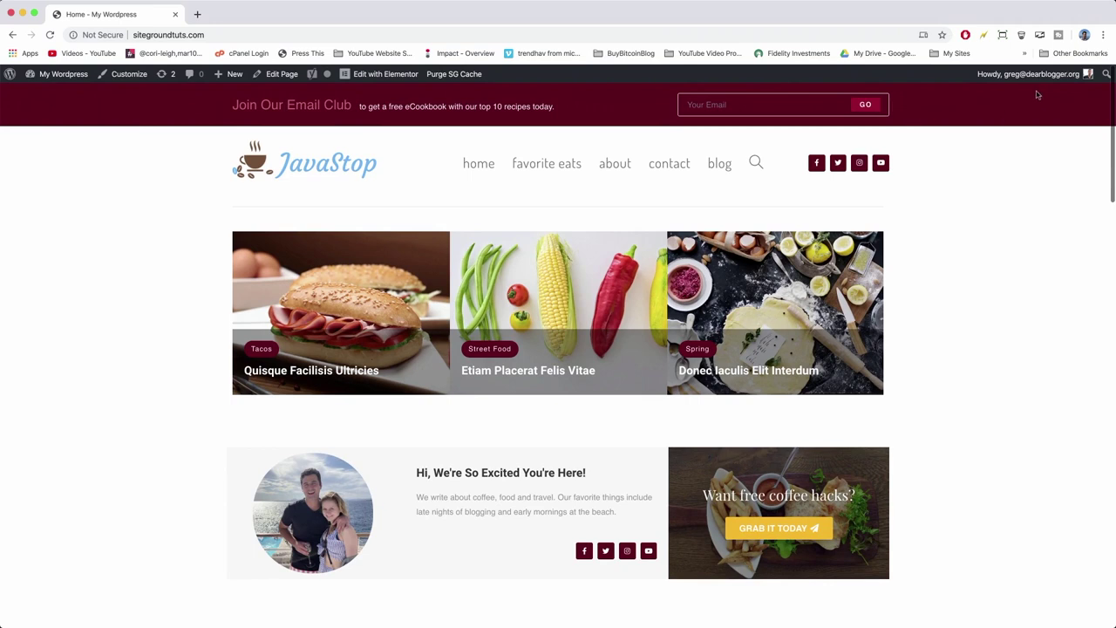
mouse_move(1033, 77)
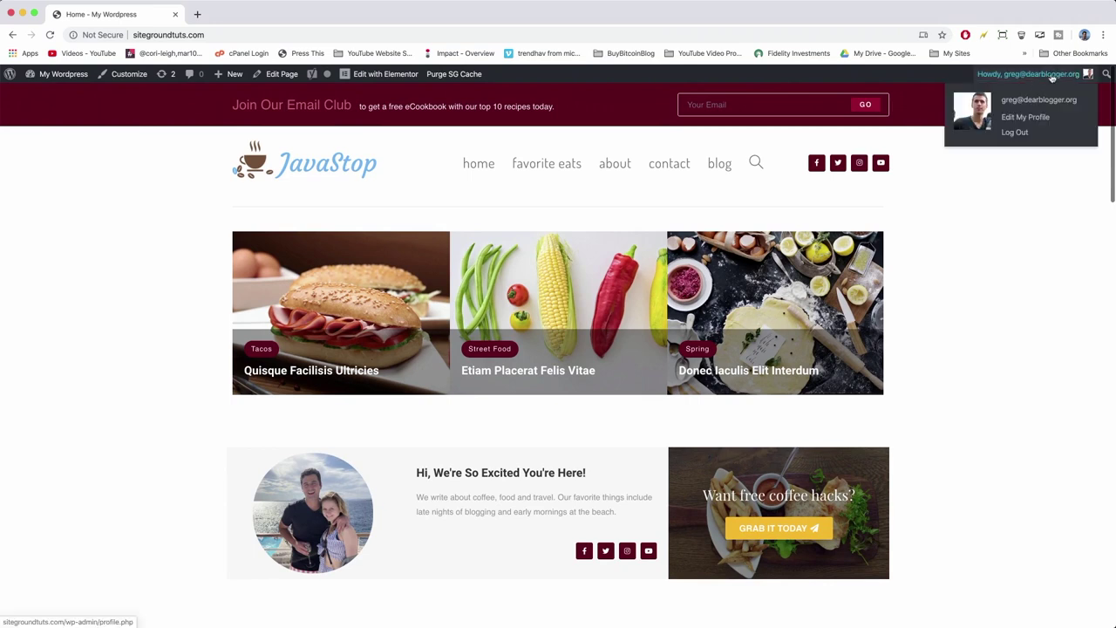
click(1016, 134)
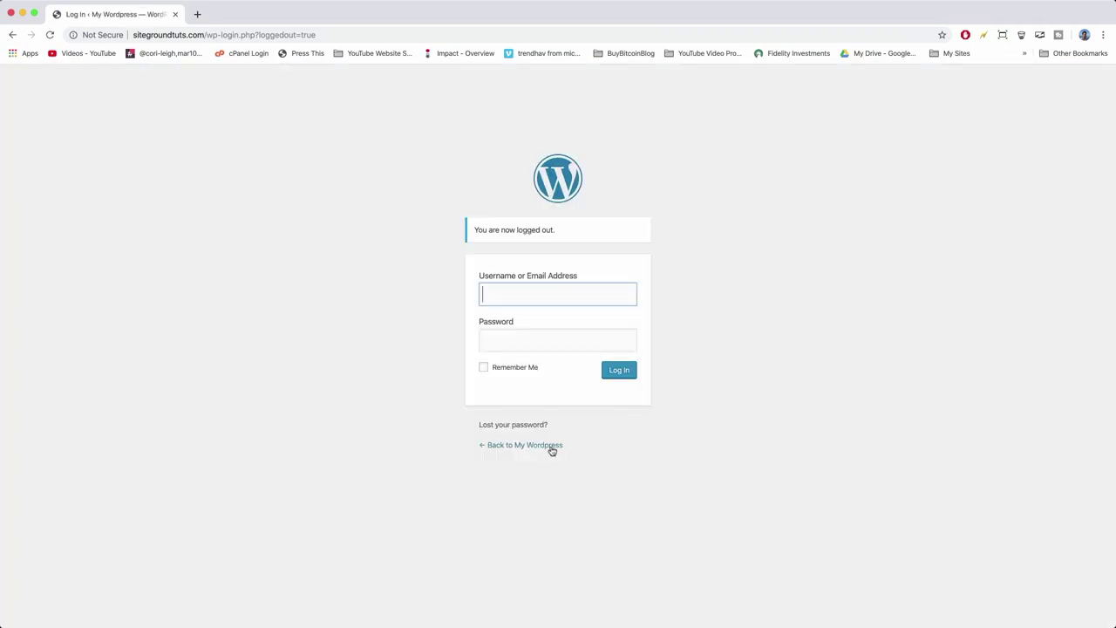
click(540, 449)
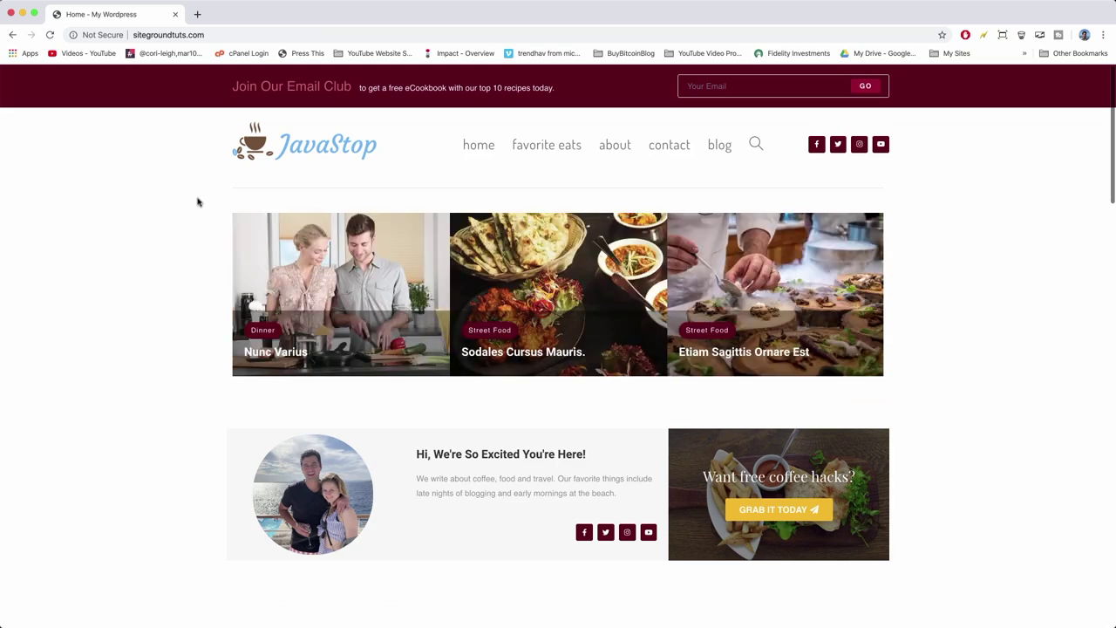
Visit the blog and the Welcome to the Blog post, then return to the homepage
click(720, 144)
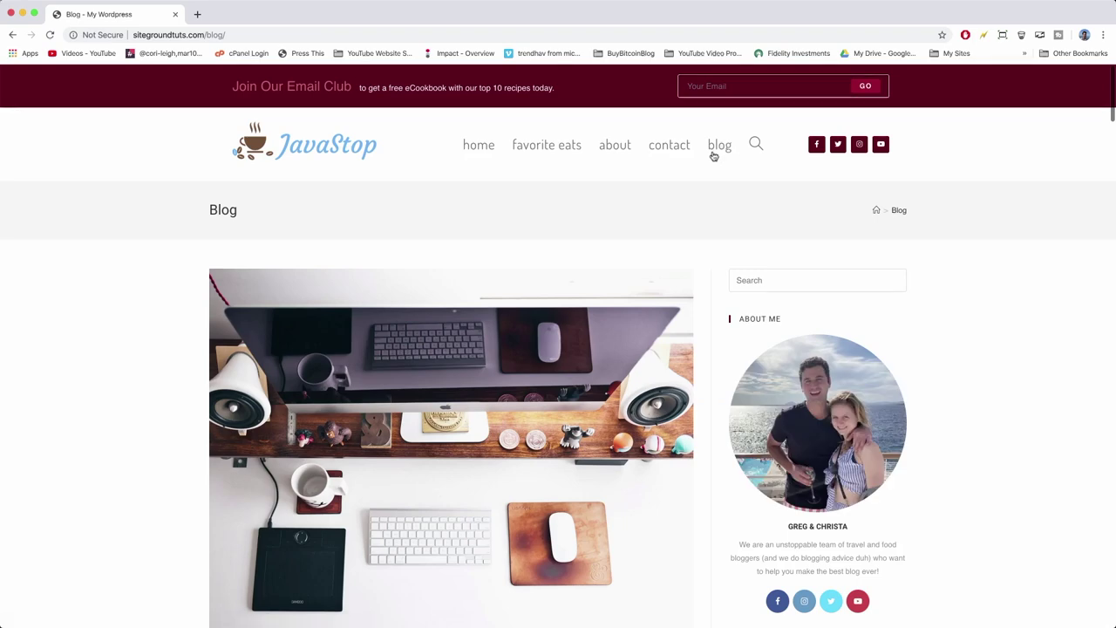
scroll(488, 288, down, 3)
click(470, 295)
scroll(462, 332, down, 5)
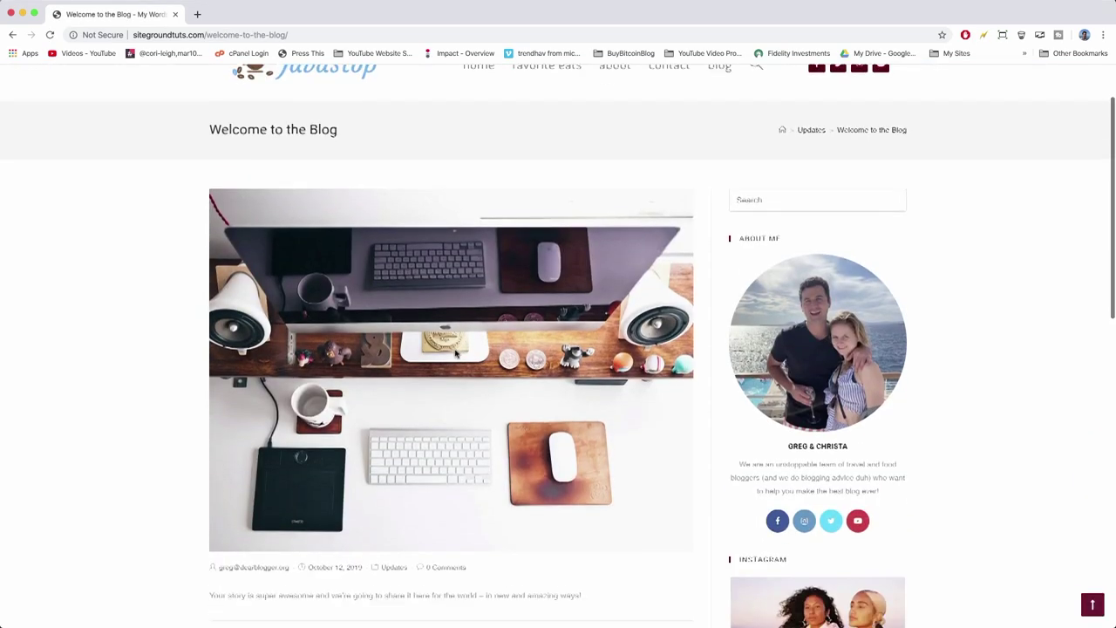
scroll(455, 353, down, 6)
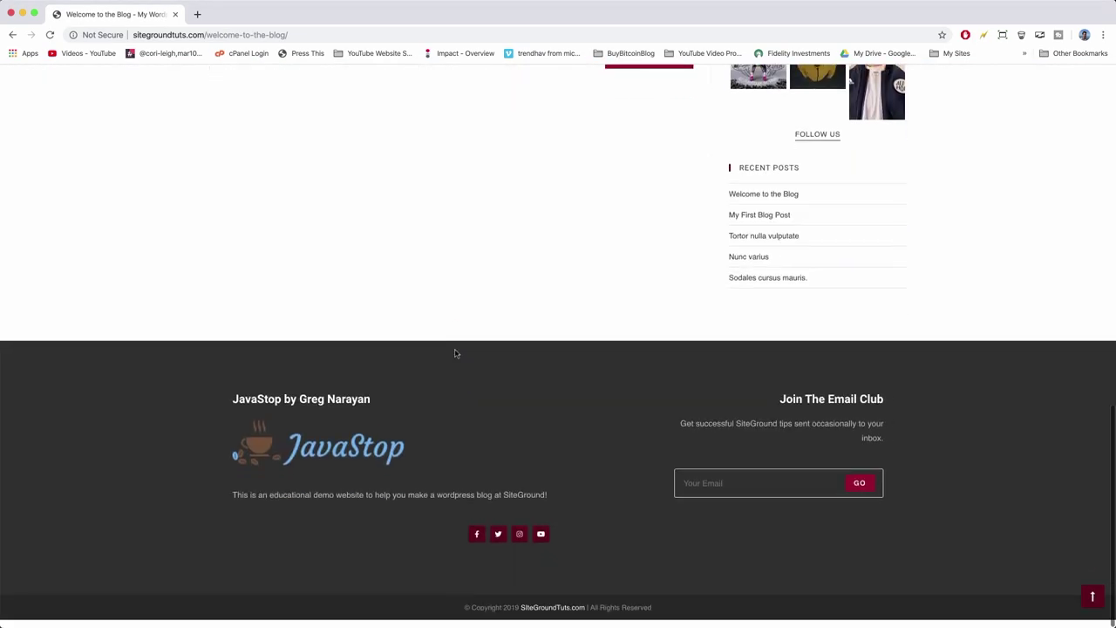
scroll(456, 353, up, 10)
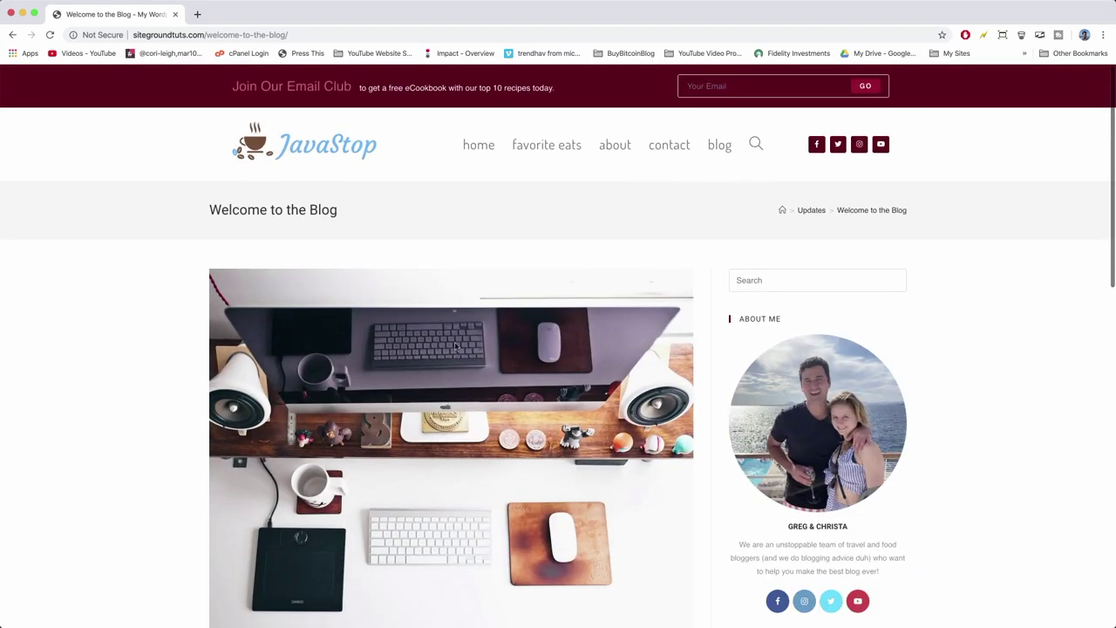
click(315, 155)
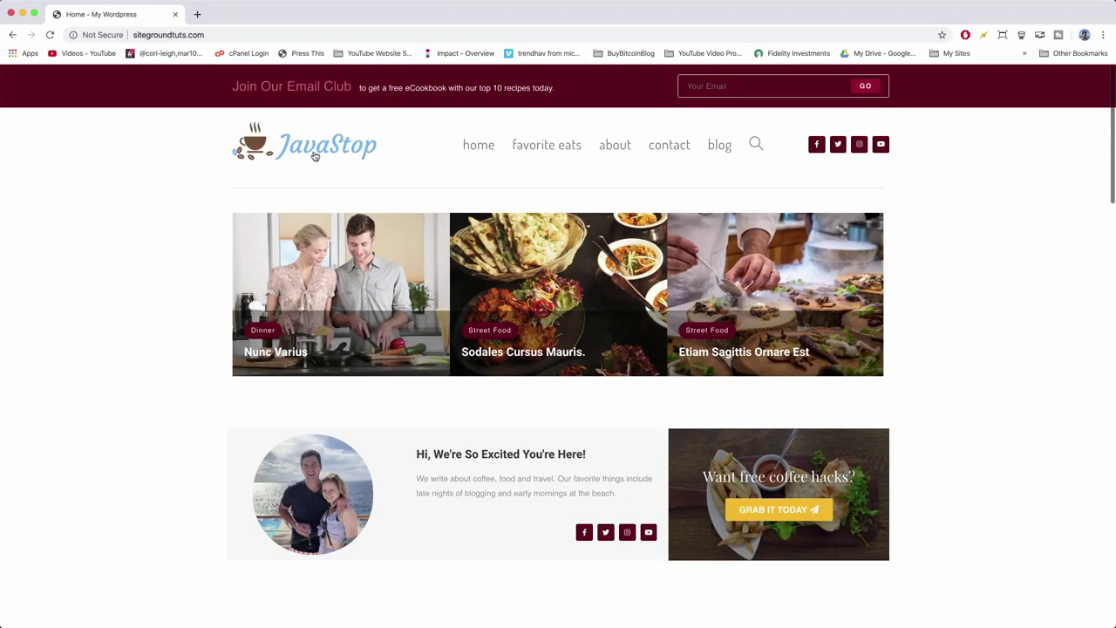